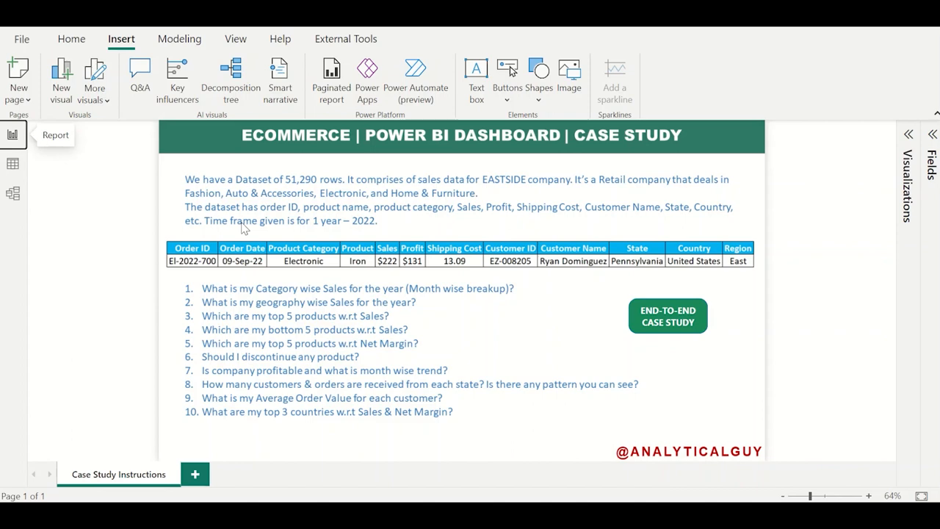
Show the Sales table's data and review its columns from Order ID to Product Category, including the list of product categories.
click(13, 164)
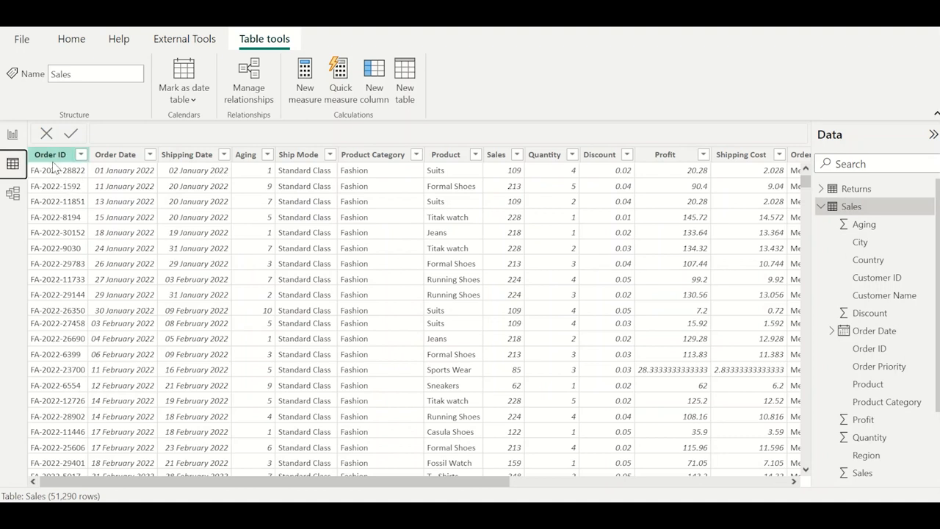
click(53, 163)
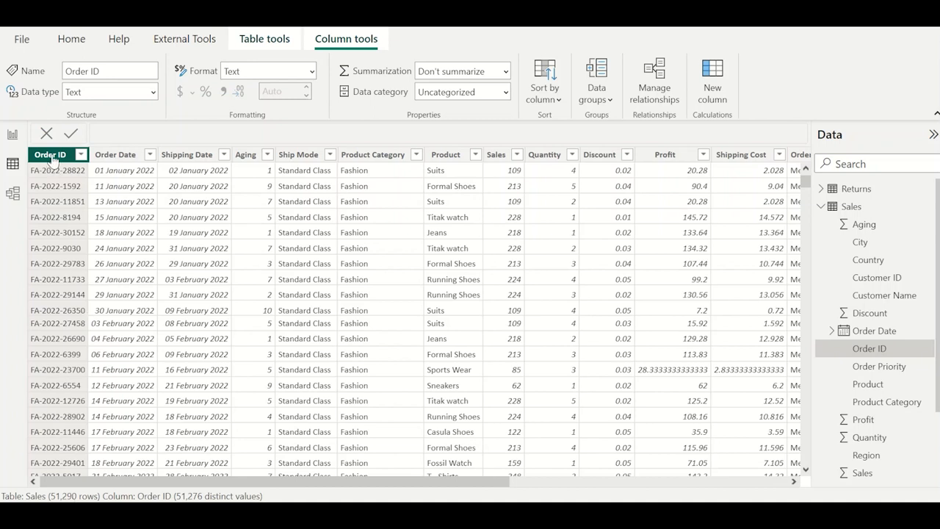
click(118, 154)
click(195, 156)
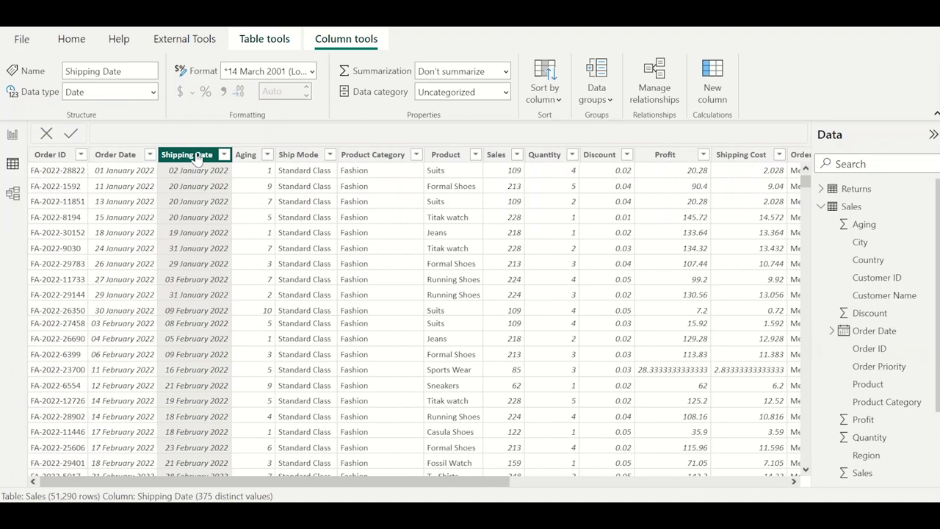
click(242, 155)
click(291, 156)
click(367, 155)
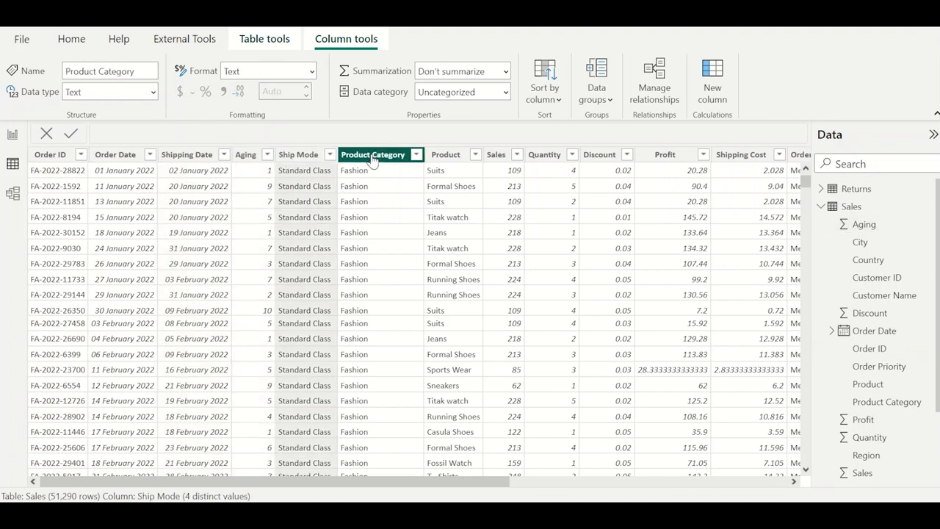
click(417, 154)
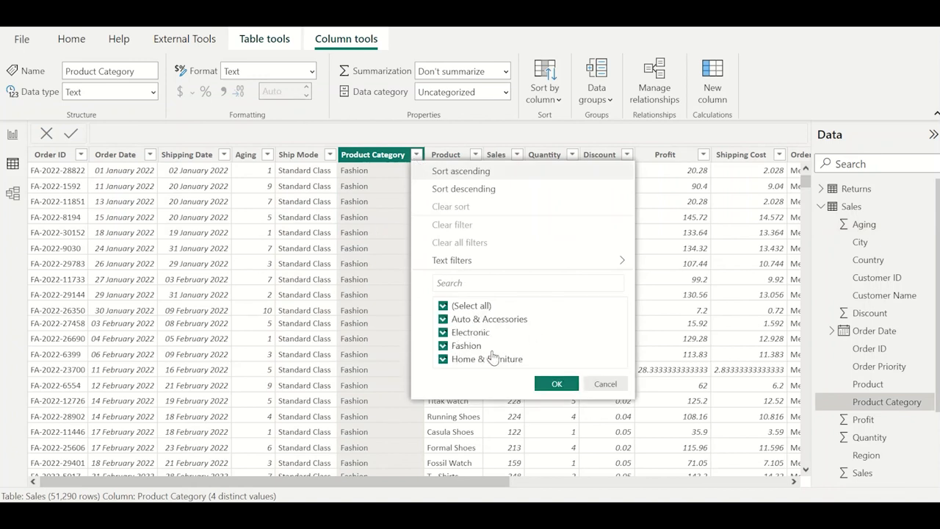
click(409, 265)
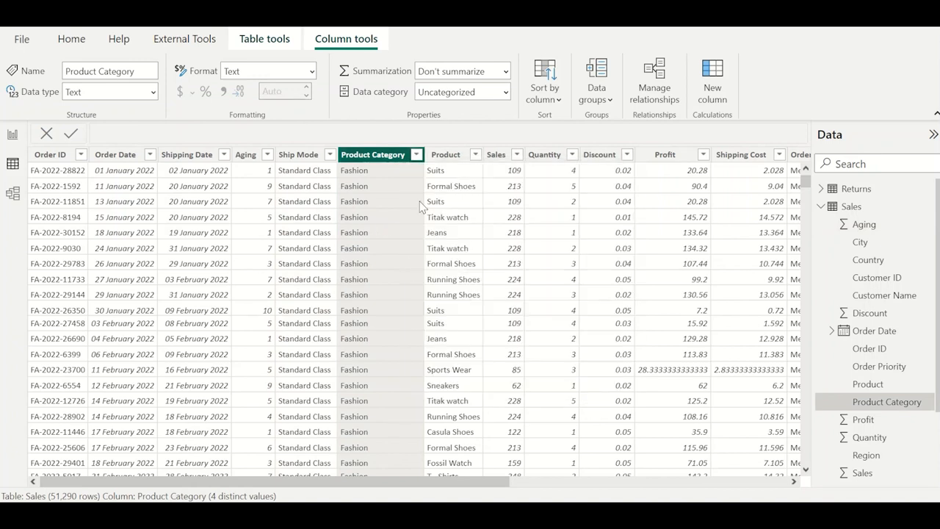
Review the Product, Sales, Quantity, Discount, Profit and Shipping Cost columns of the Sales table.
click(460, 159)
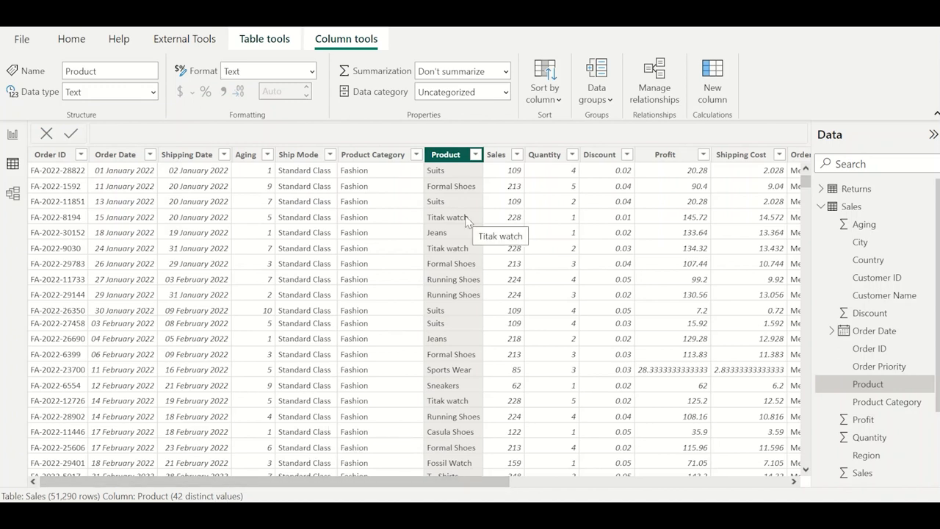
click(496, 157)
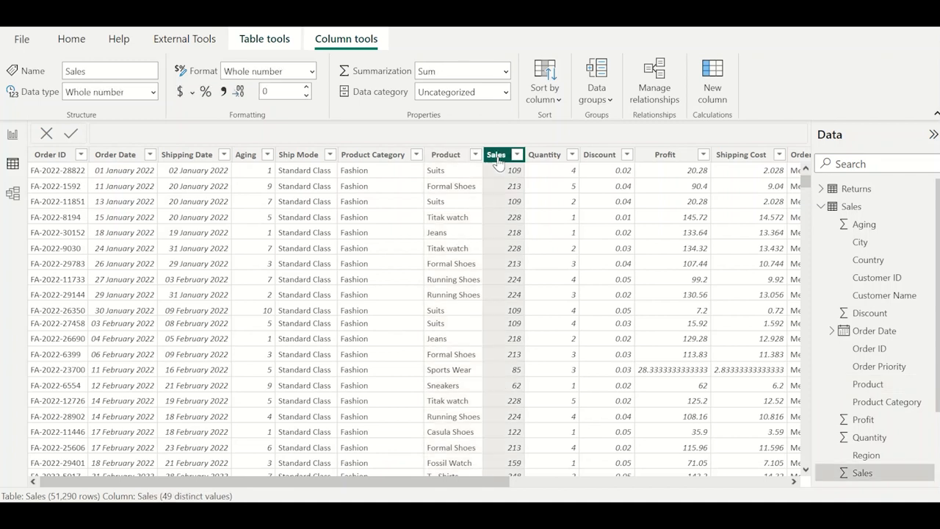
click(539, 160)
click(600, 156)
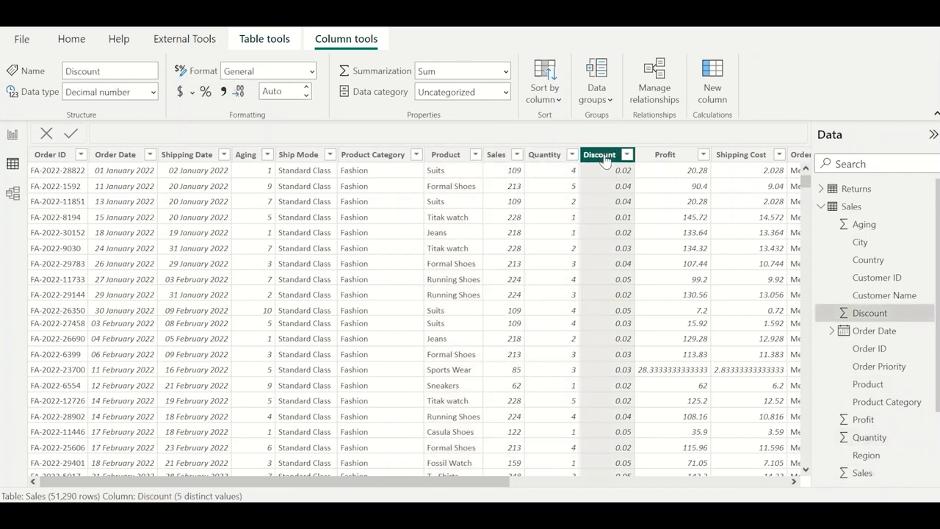
click(679, 161)
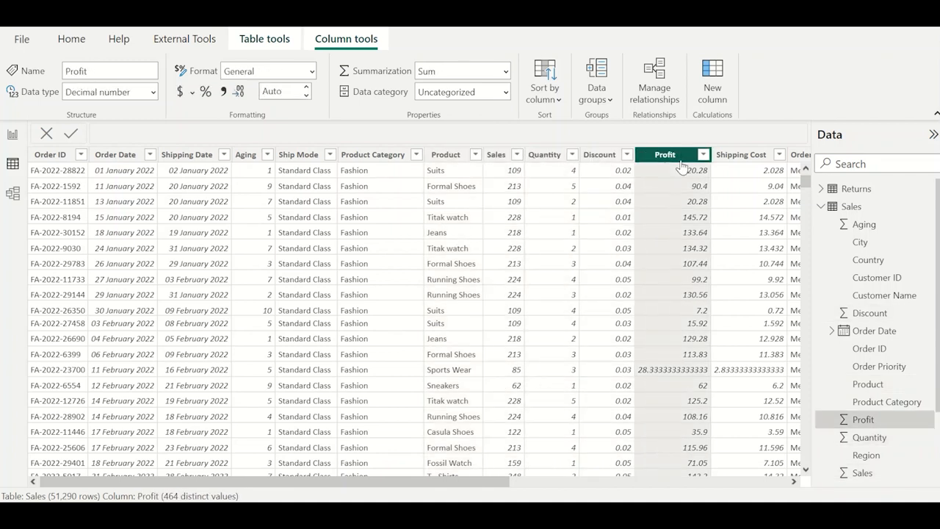
click(747, 160)
scroll(716, 243, right, 3)
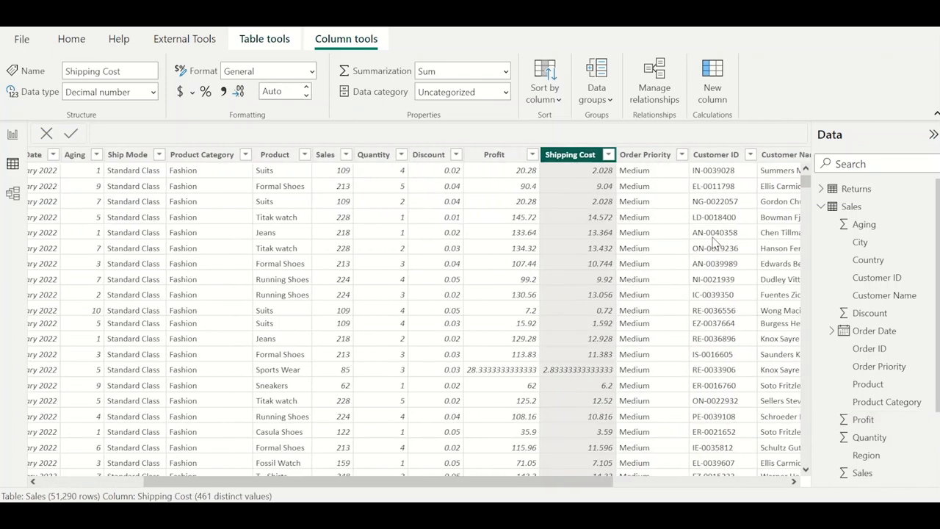
Review the order priority, customer, segment and geography columns of the Sales table.
click(645, 158)
scroll(699, 197, right, 3)
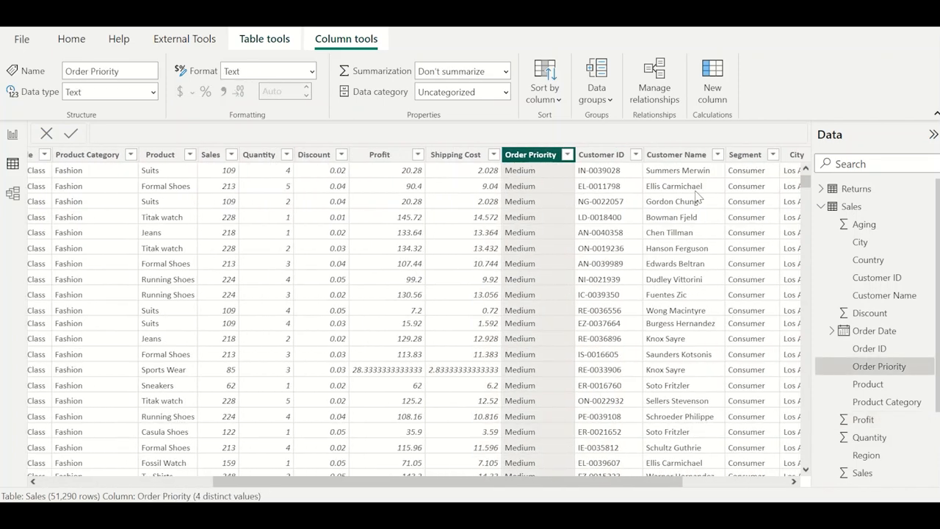
click(613, 157)
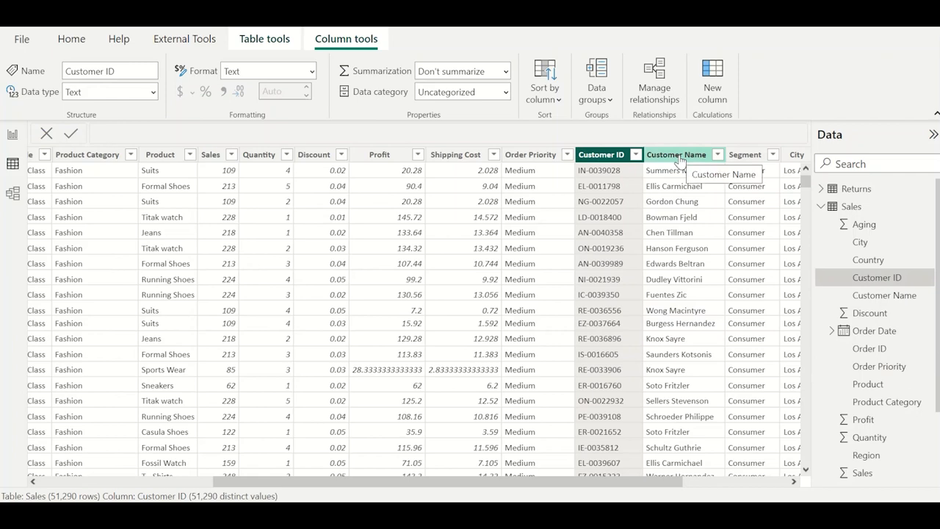
click(680, 161)
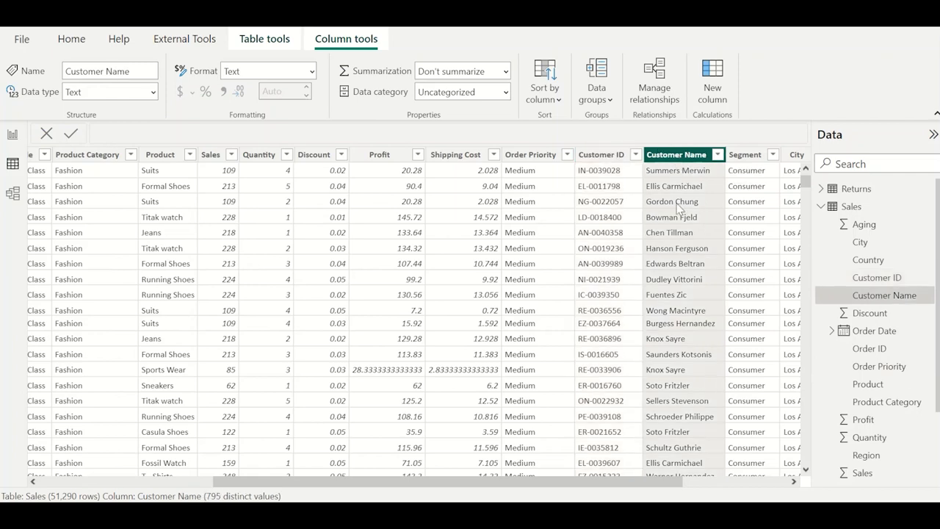
scroll(680, 209, right, 3)
click(584, 156)
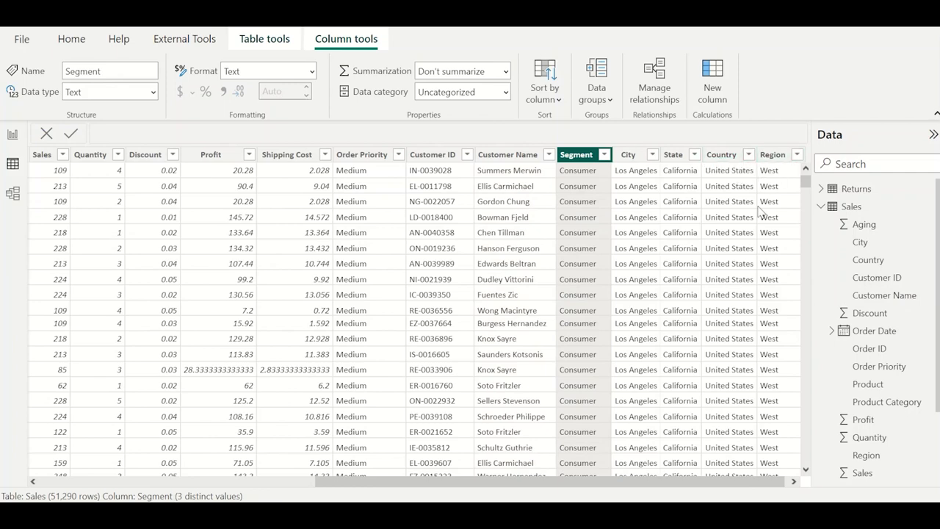
scroll(762, 213, right, 1)
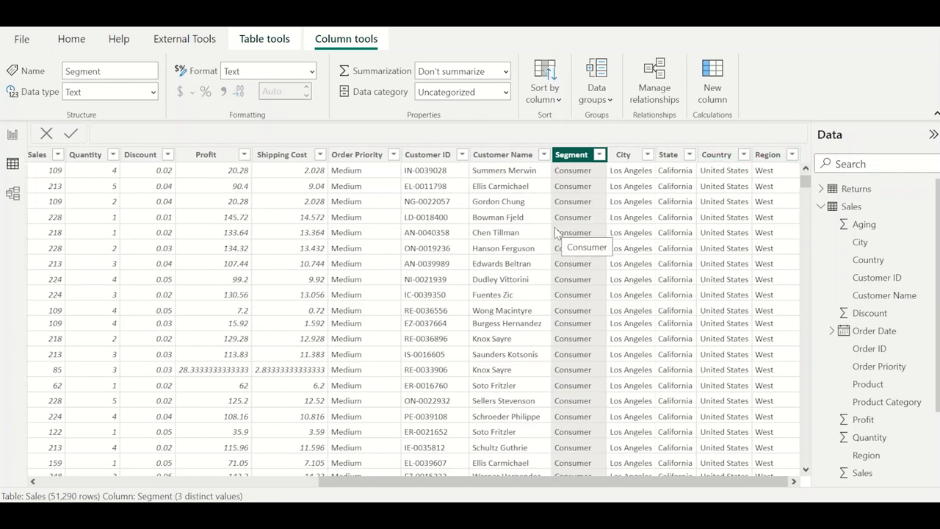
scroll(555, 229, left, 5)
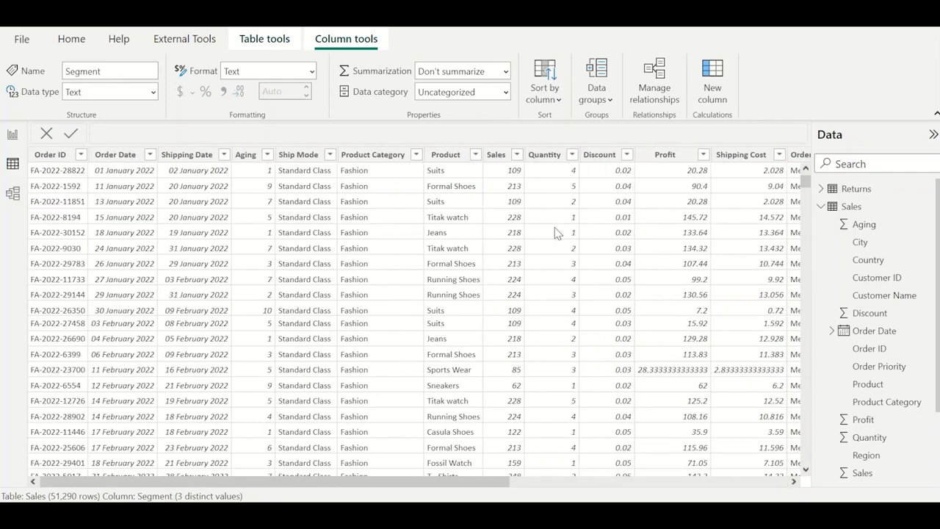
Examine the Returns table and compare its Order ID column with the Order ID column of the Sales table.
click(820, 207)
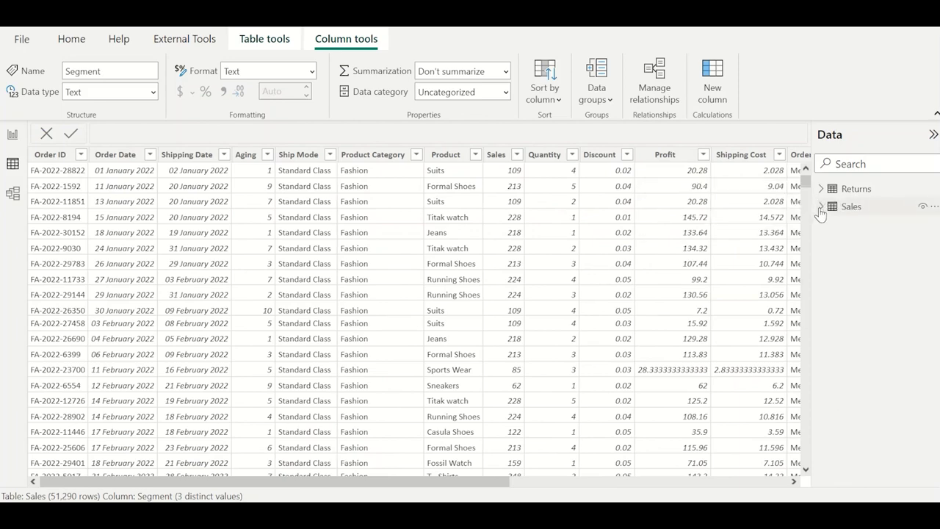
click(866, 195)
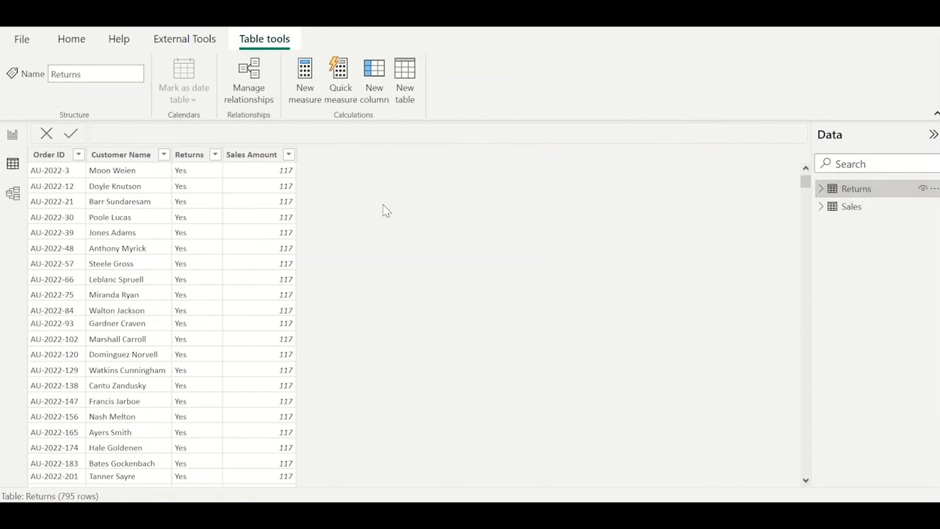
click(59, 156)
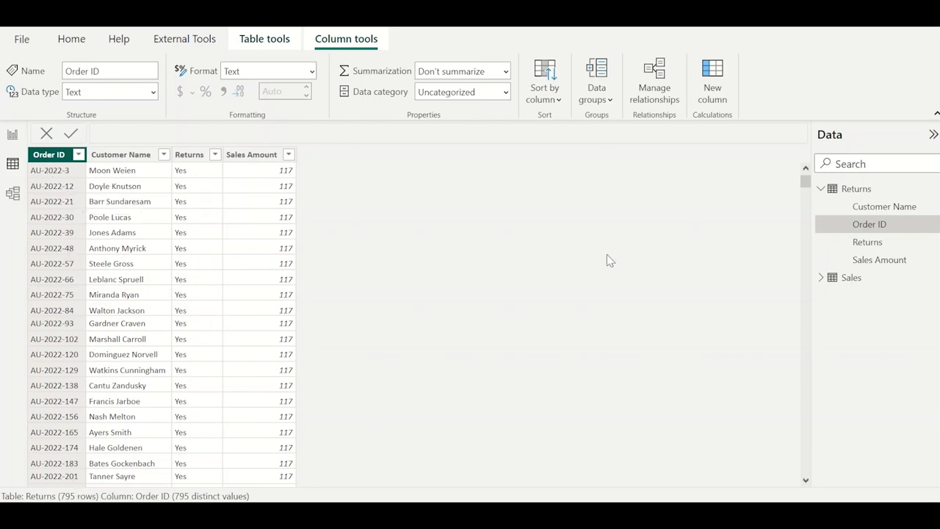
click(851, 277)
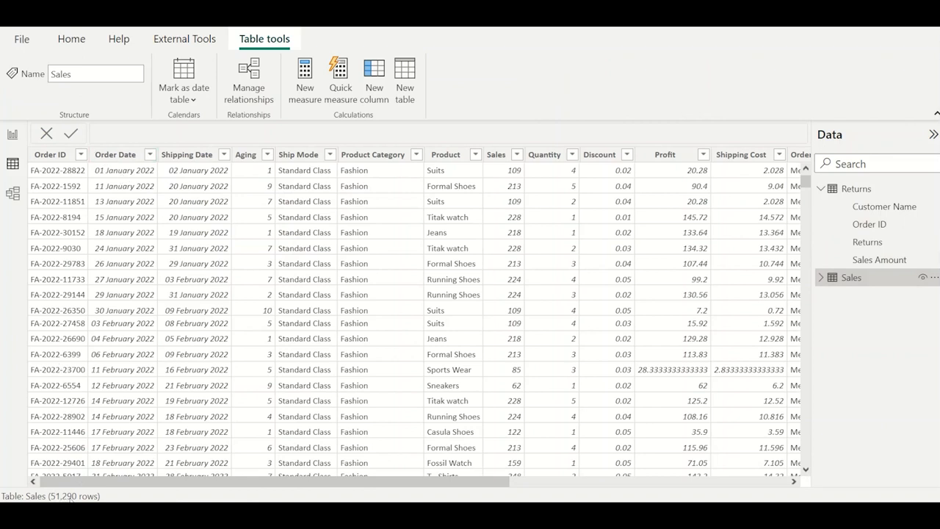
click(59, 158)
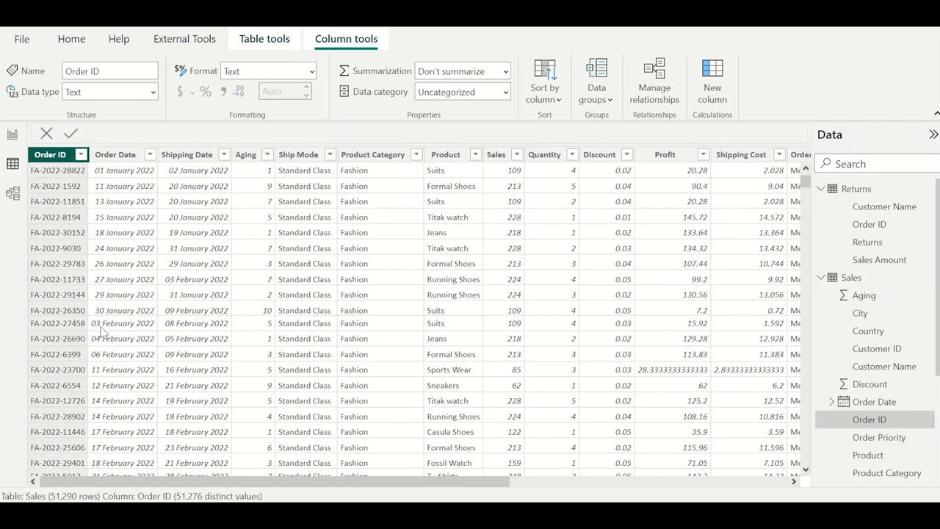
Compare the Sales Amount column in Returns with the Sales column in Sales, and return to the case study report page.
click(856, 188)
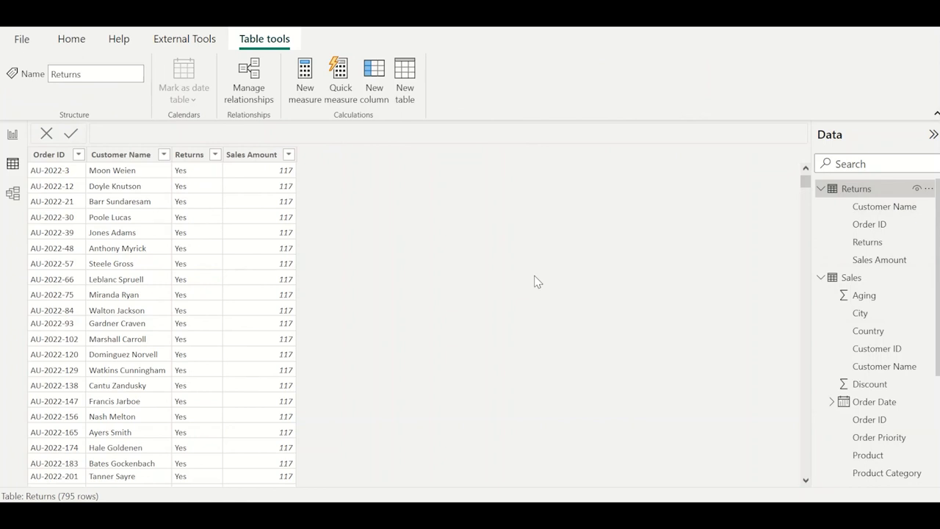
click(257, 168)
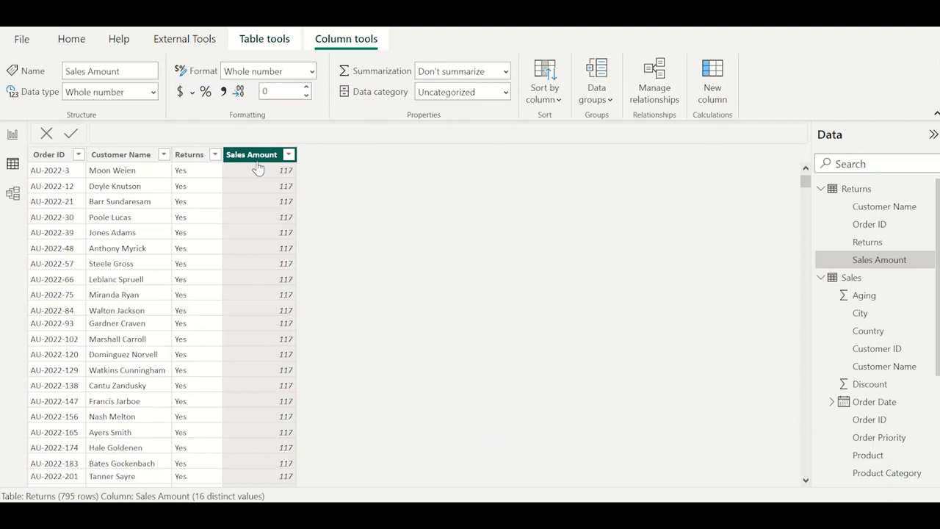
click(852, 278)
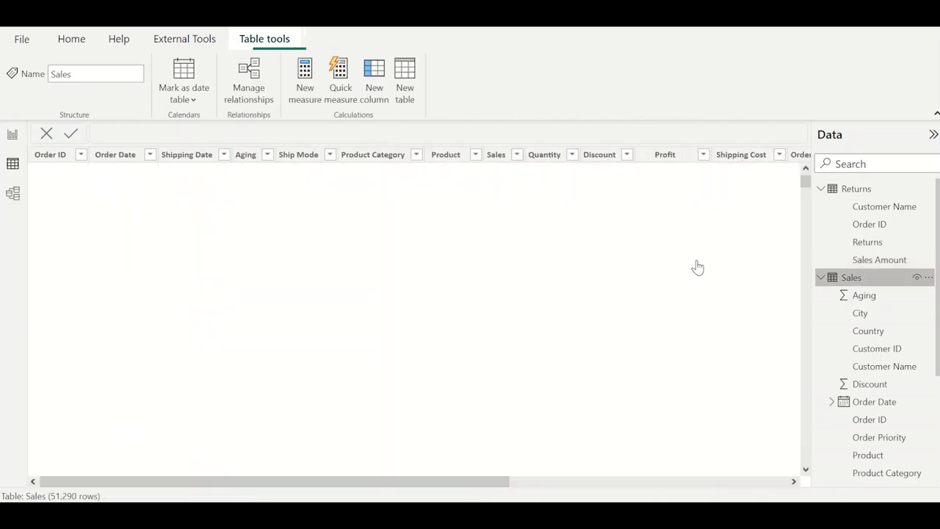
click(496, 155)
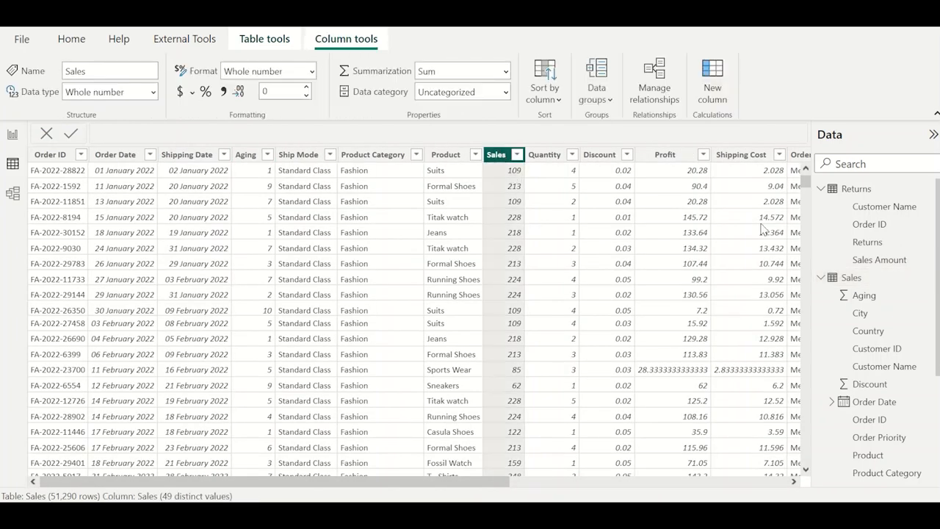
click(854, 189)
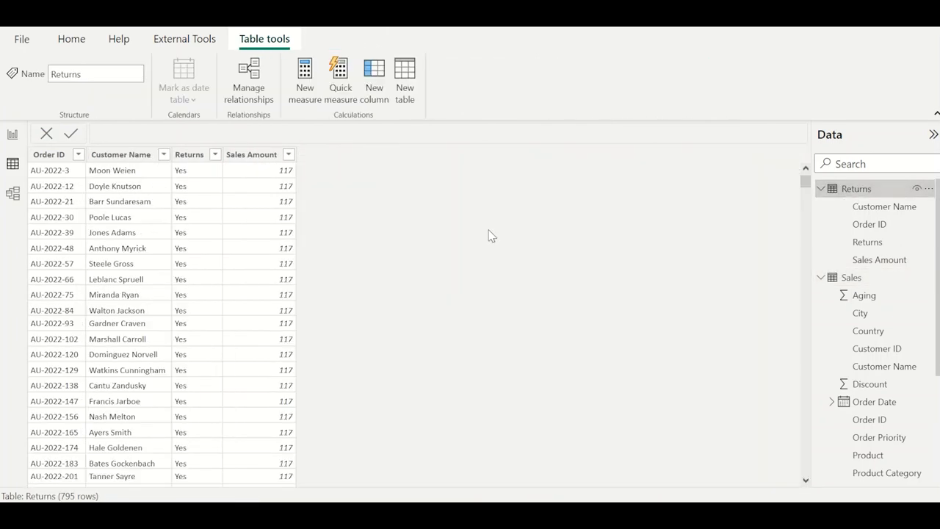
click(259, 155)
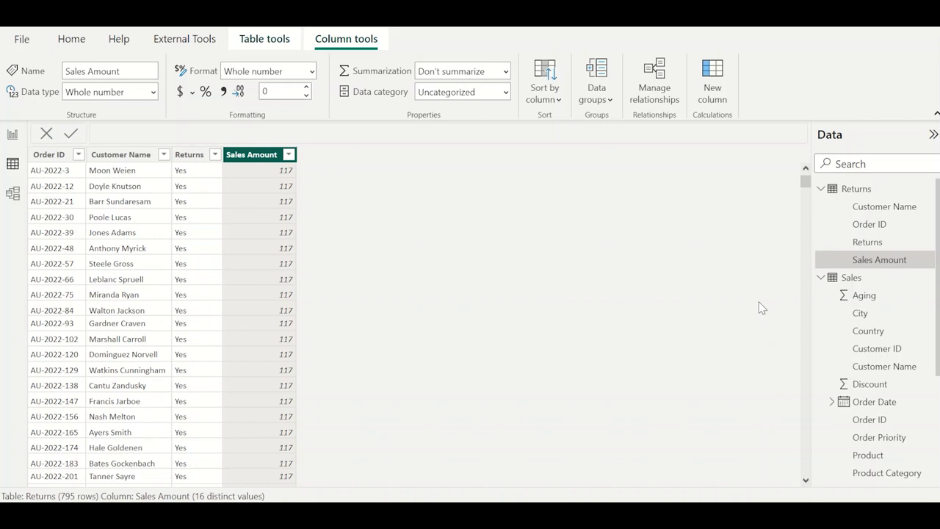
click(16, 147)
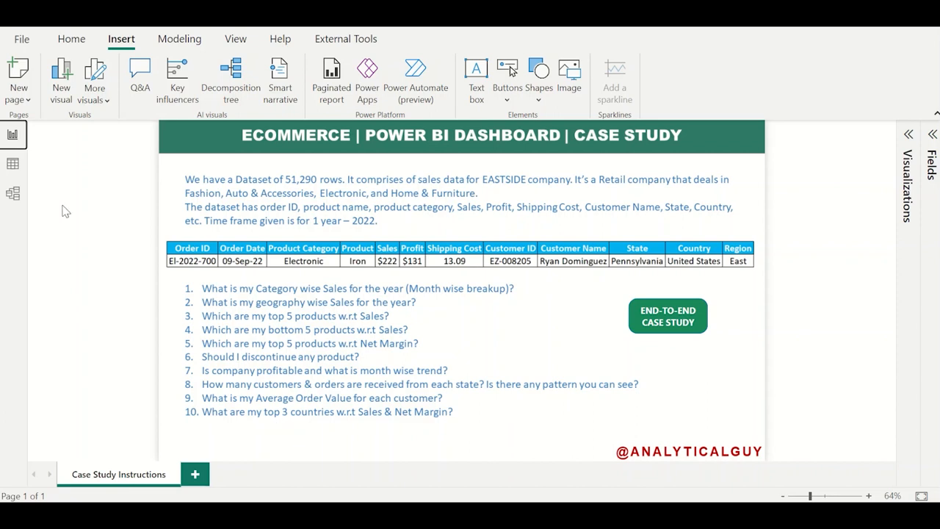
Open the Sales table's query for editing in the Power Query Editor and check the column quality through to Region.
click(12, 163)
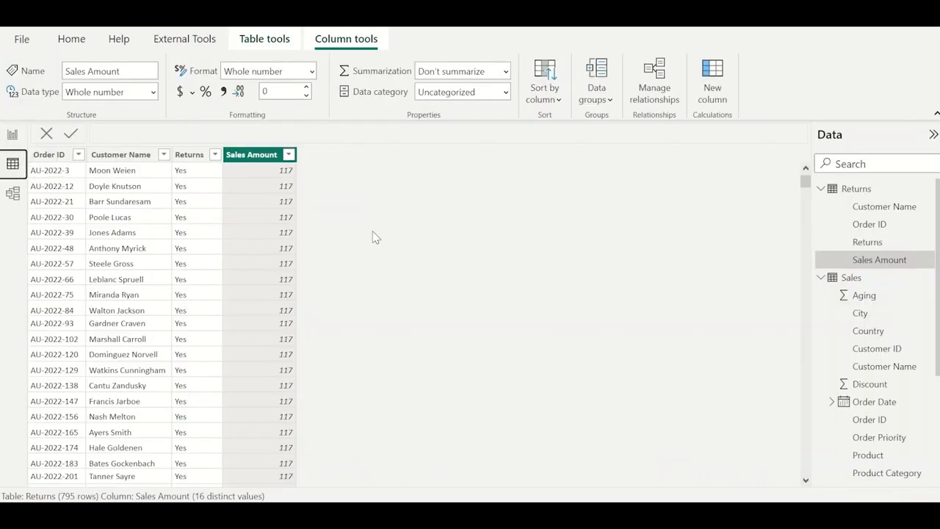
click(852, 279)
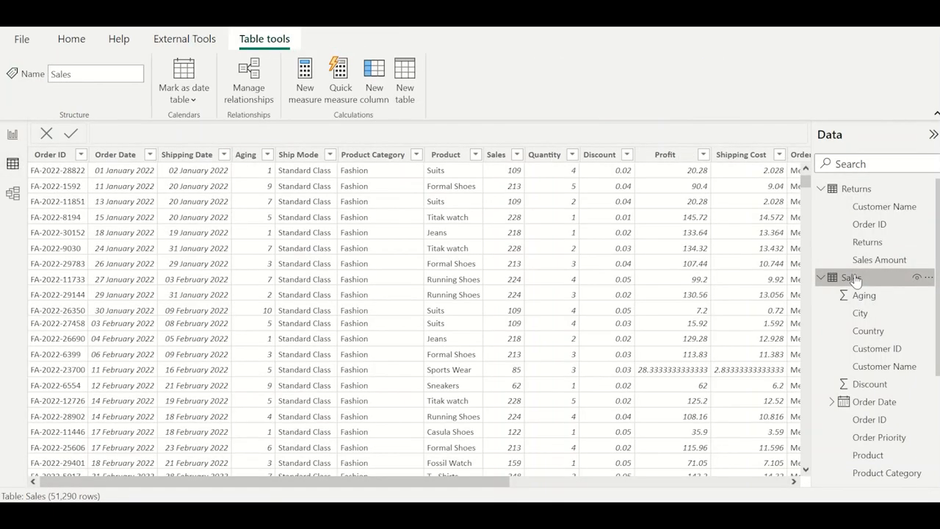
scroll(695, 220, right, 5)
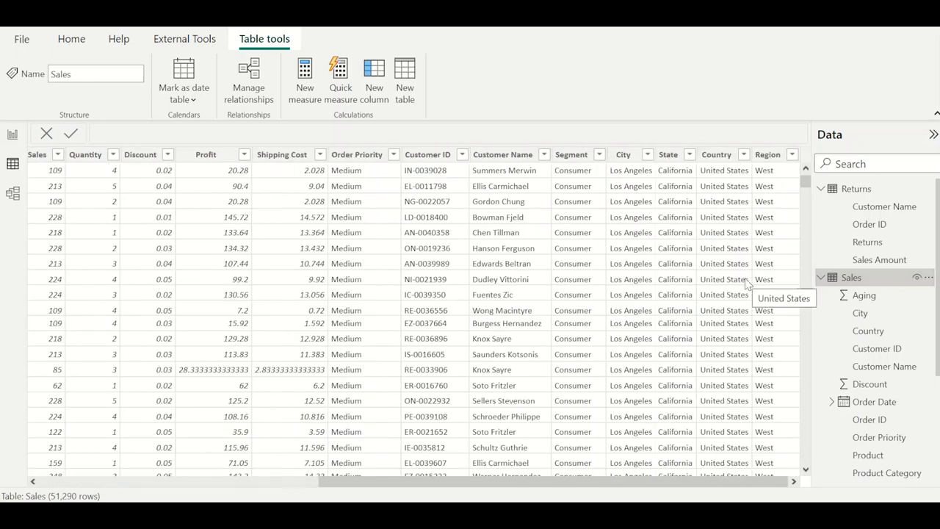
click(929, 279)
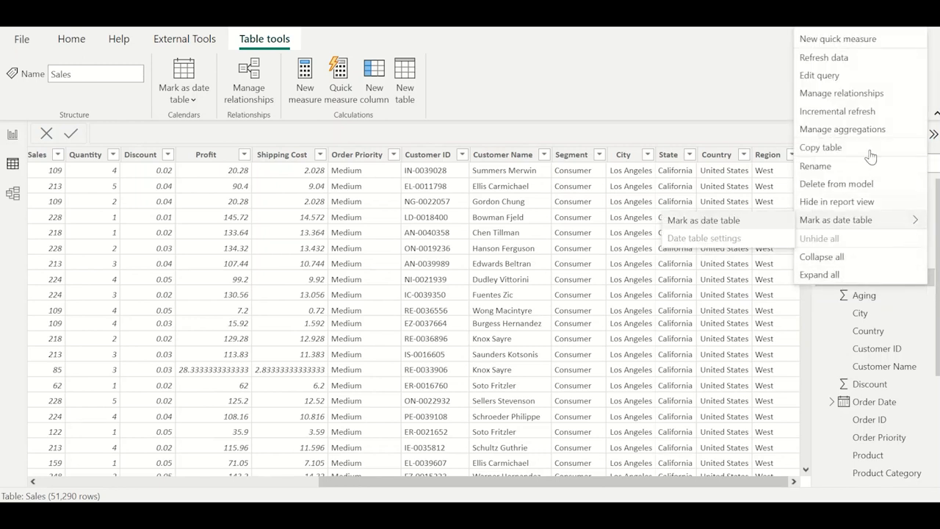
click(844, 76)
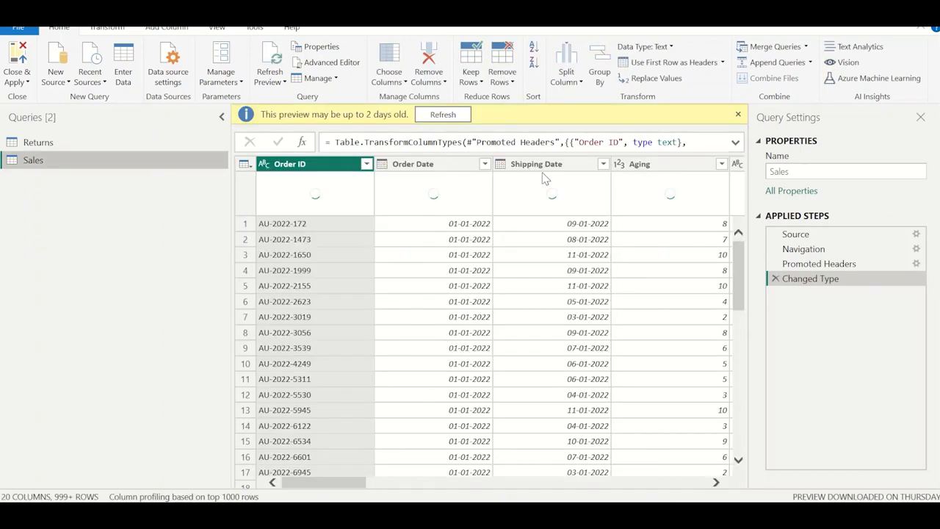
scroll(637, 252, right, 10)
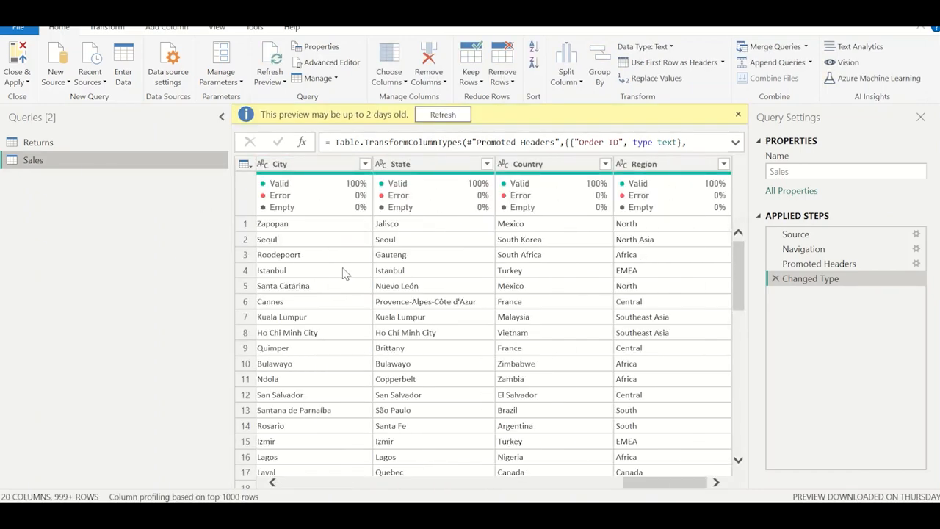
Compare the Order ID columns of the Sales and Returns queries and examine the Sales Amount column in Returns.
scroll(345, 273, left, 5)
click(50, 150)
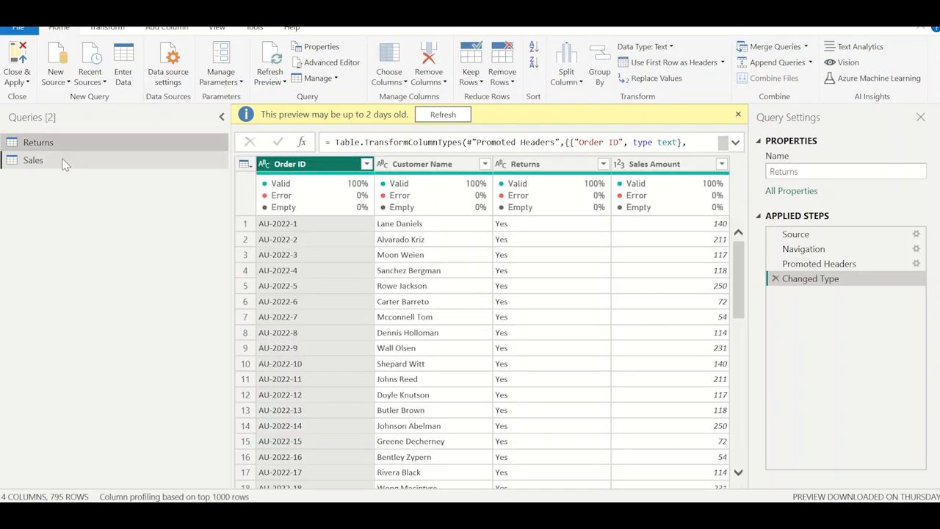
click(79, 161)
click(309, 164)
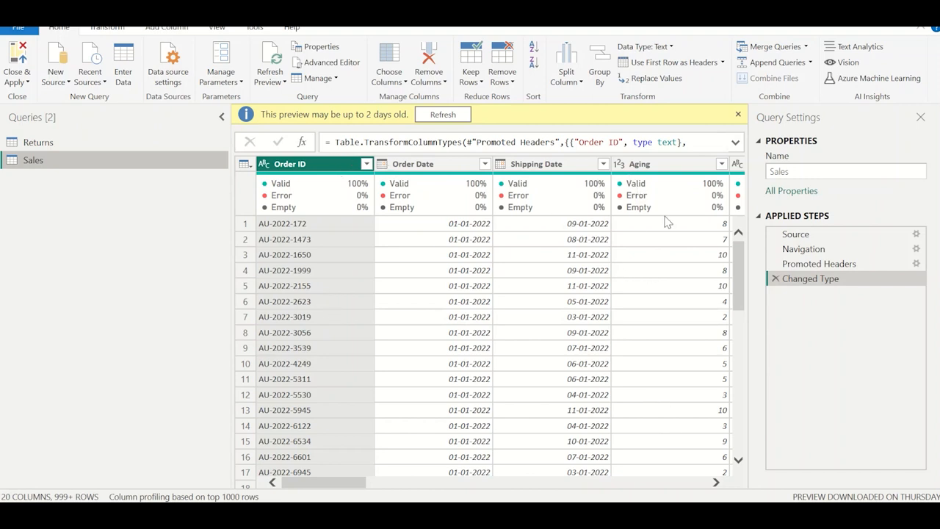
click(138, 140)
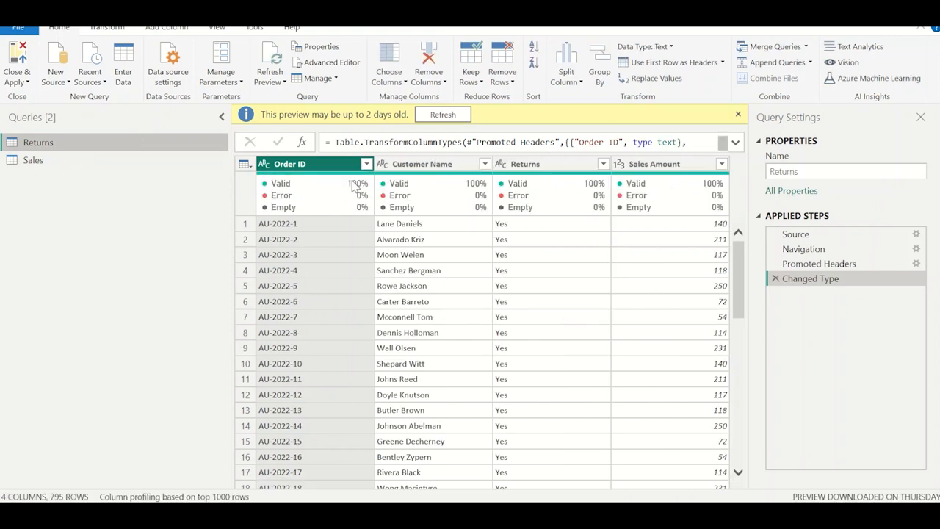
click(679, 163)
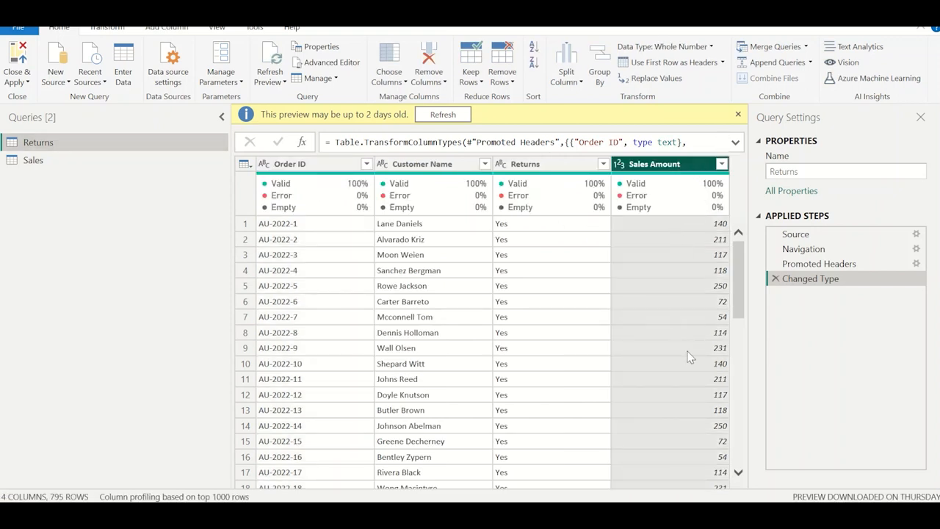
Switch between the two queries to compare Sales Amount in Returns with the Sales column in Sales.
click(106, 159)
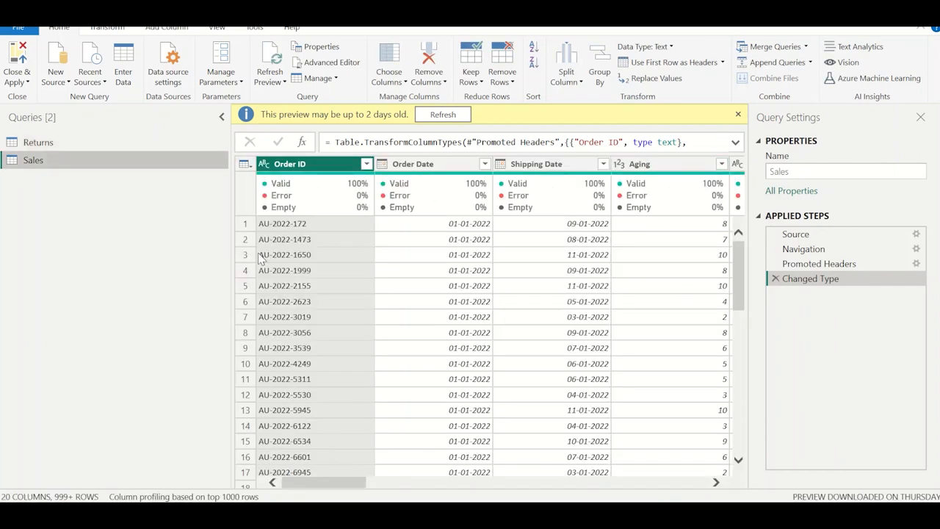
click(107, 142)
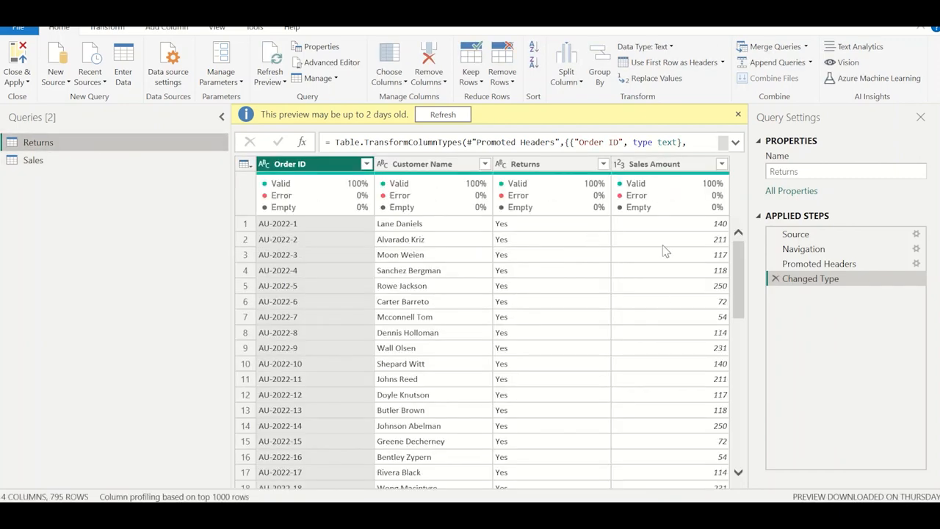
click(164, 168)
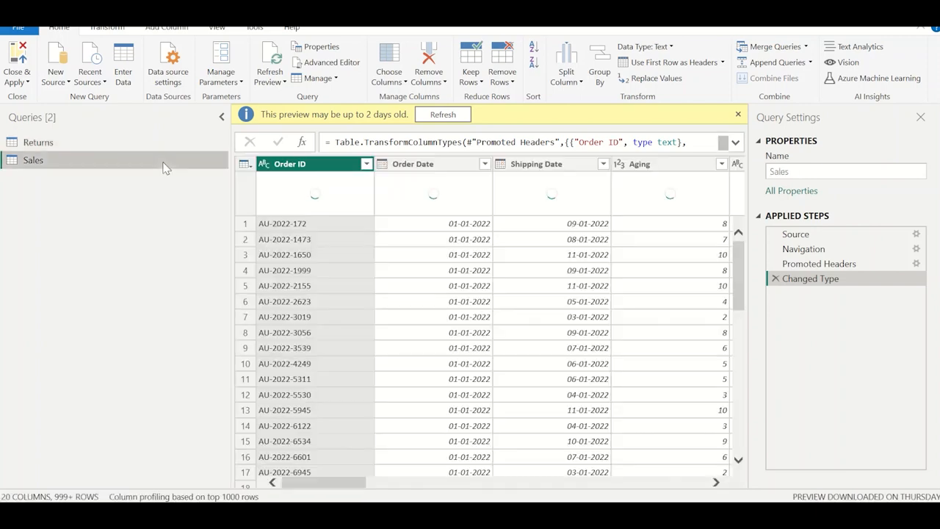
scroll(664, 268, right, 5)
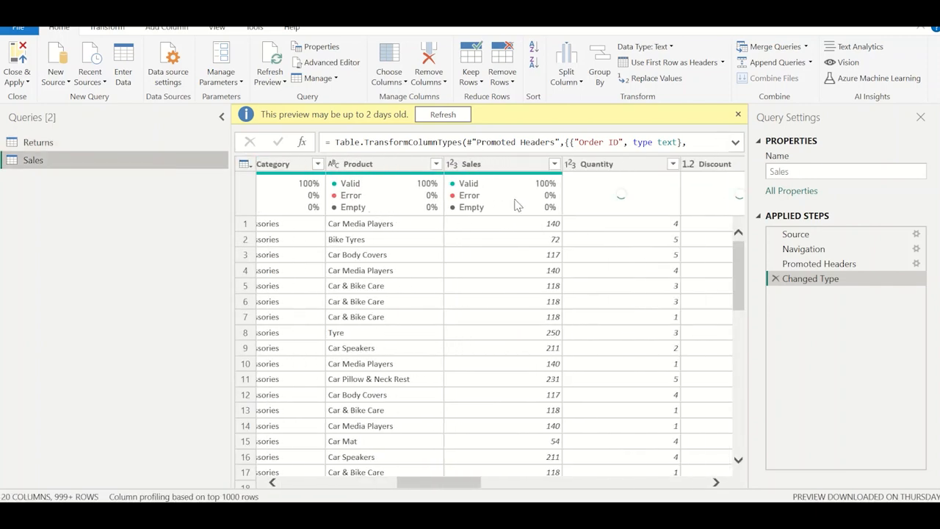
click(516, 205)
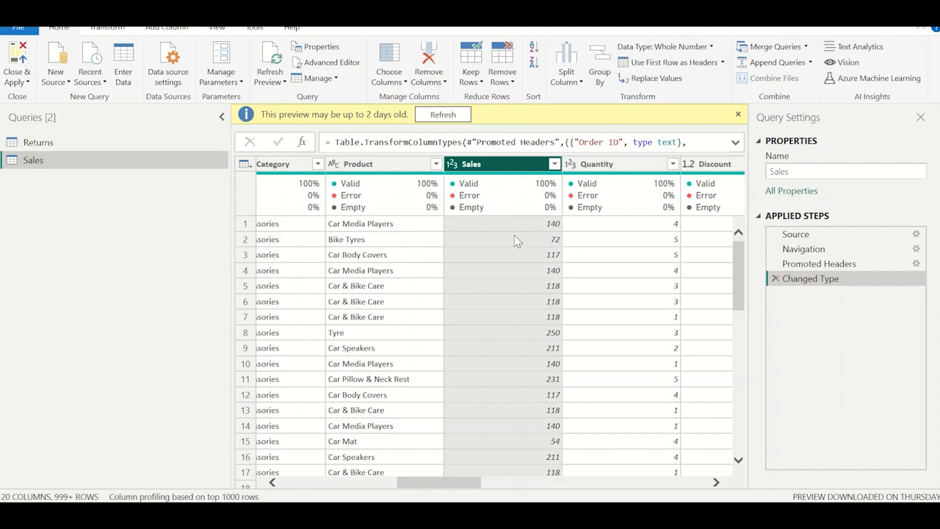
Merge the Returns query into Sales, matching both on Order ID with a Left Outer join.
scroll(516, 240, left, 6)
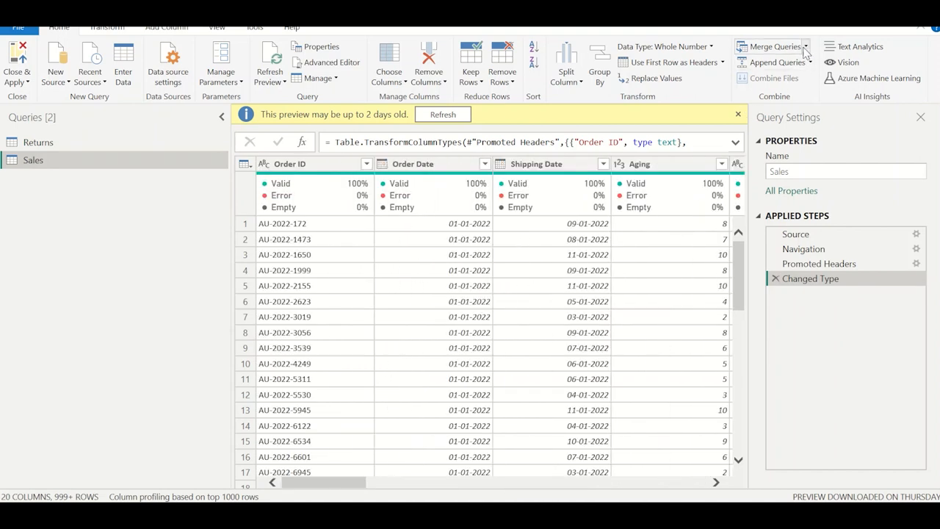
click(775, 46)
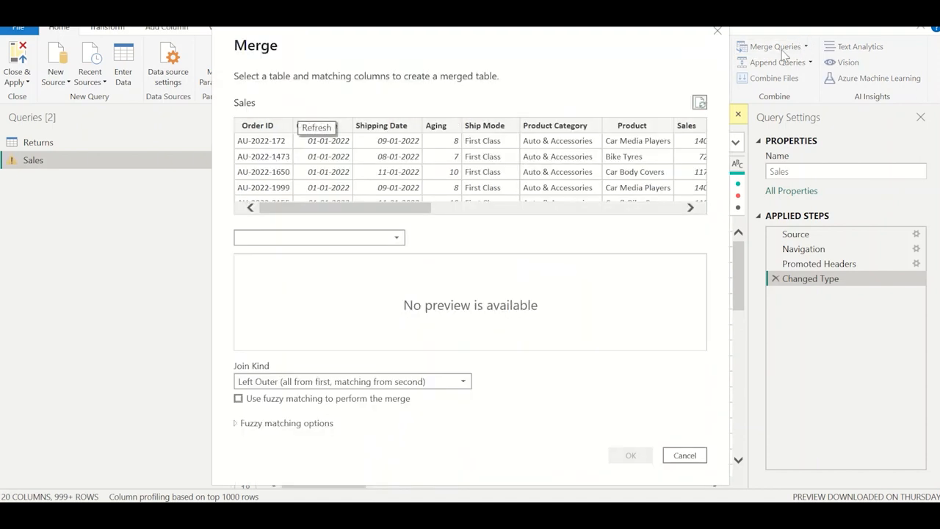
click(298, 238)
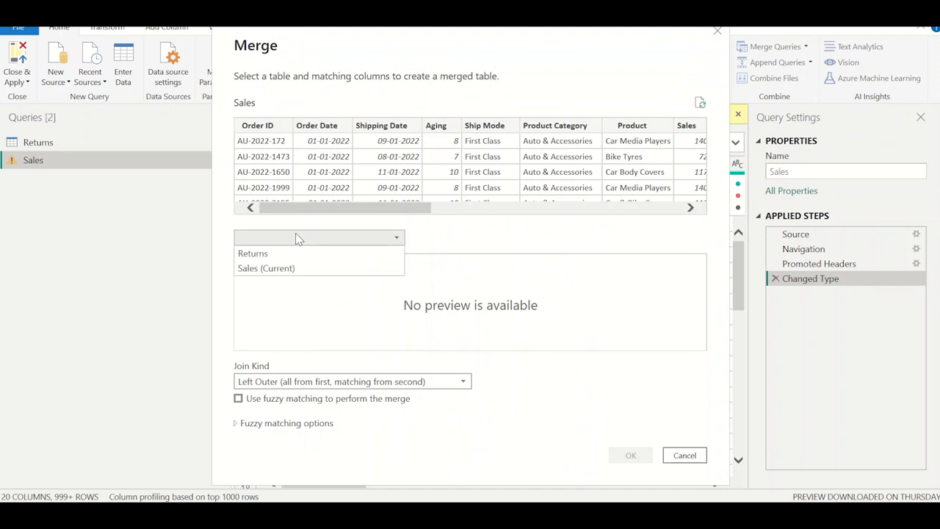
click(258, 255)
click(267, 126)
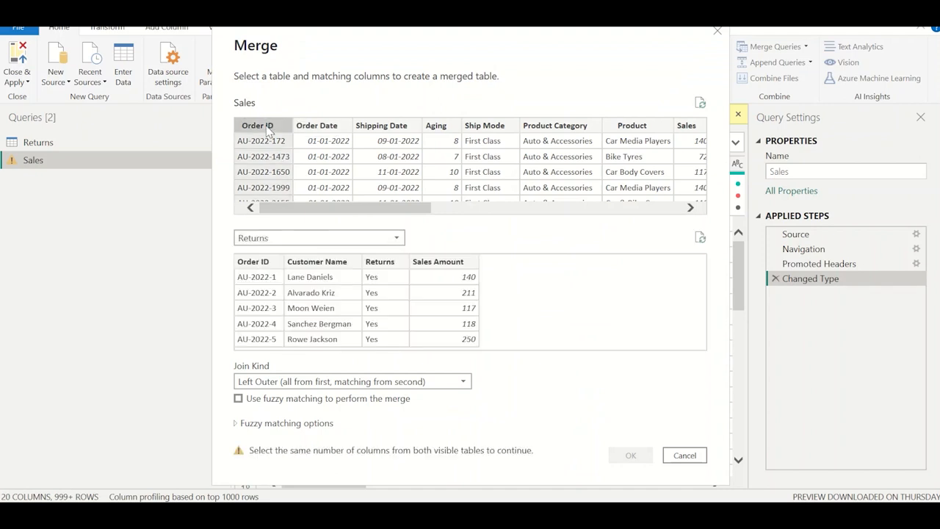
click(259, 263)
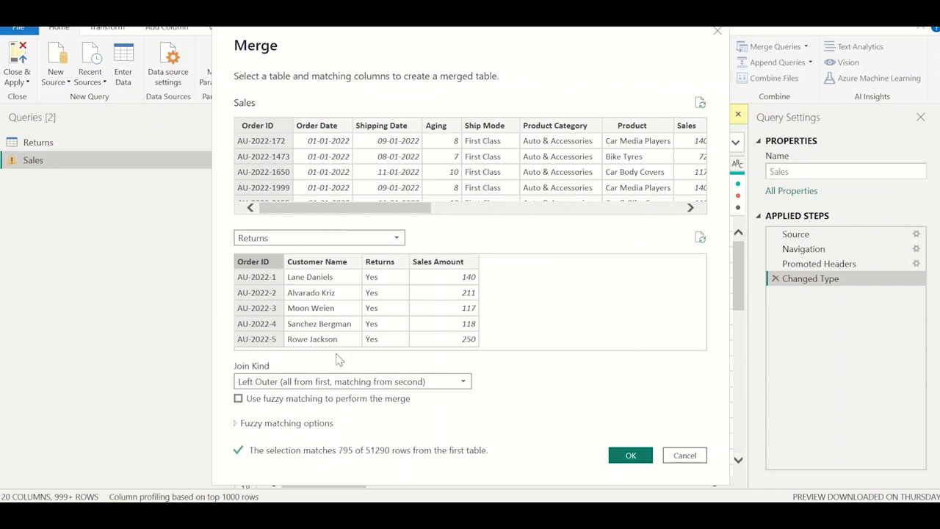
click(630, 455)
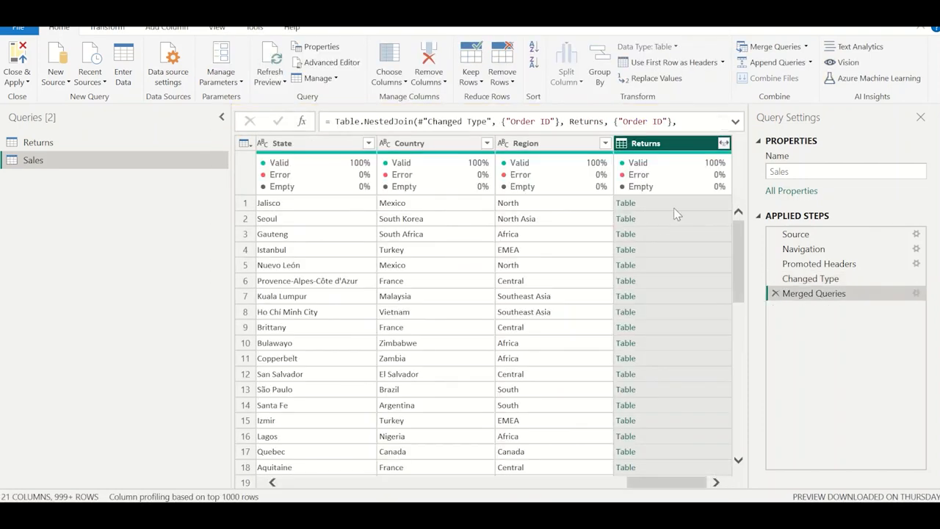
Expand the merged Returns column to only Sales Amount, keeping the original column name as prefix.
click(723, 144)
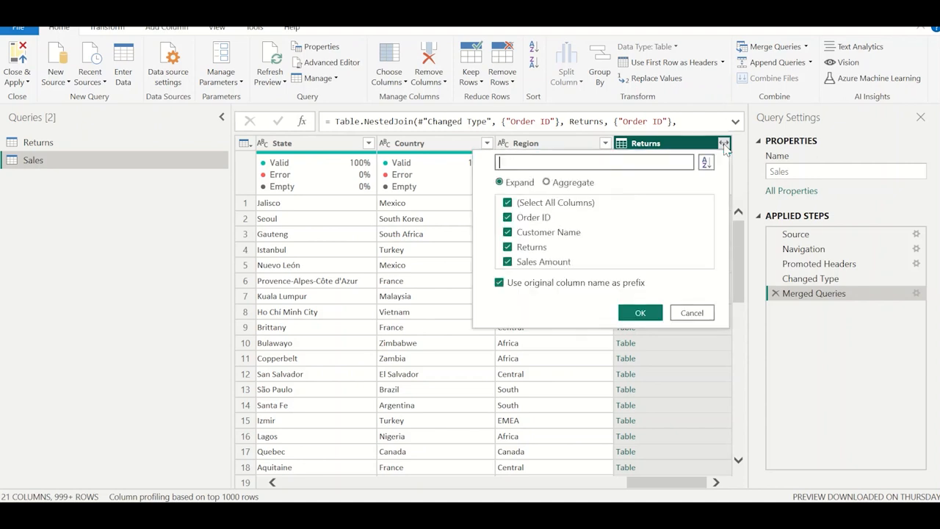
click(556, 206)
click(550, 263)
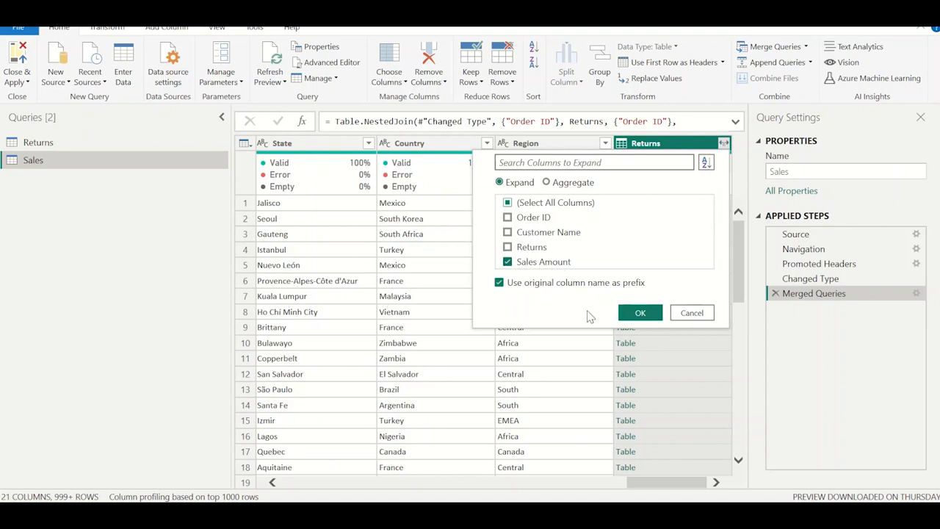
click(640, 314)
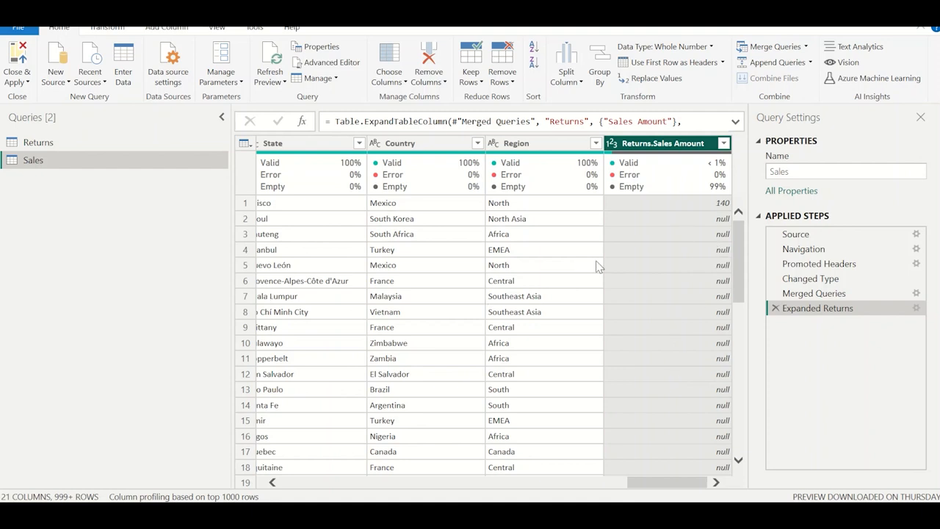
Replace the null values in the Returns.Sales Amount column with 0.
click(705, 265)
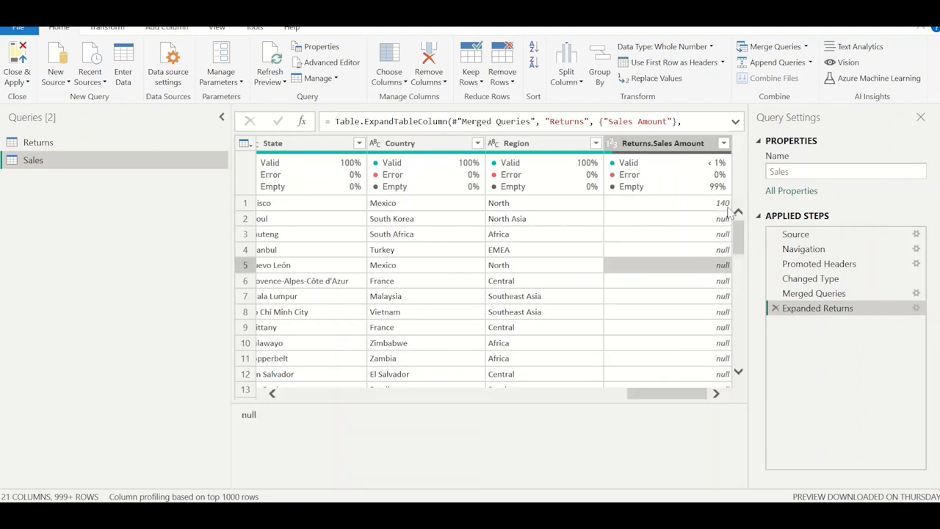
click(672, 147)
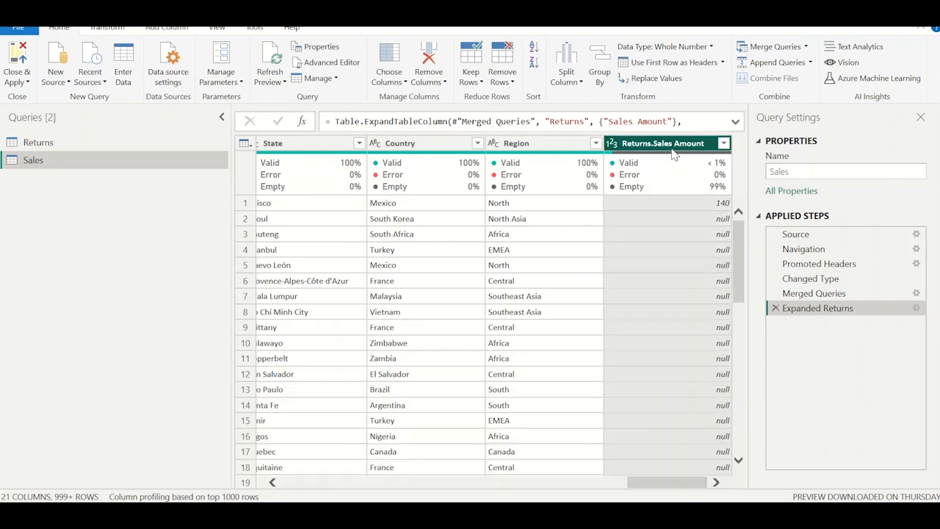
right_click(673, 151)
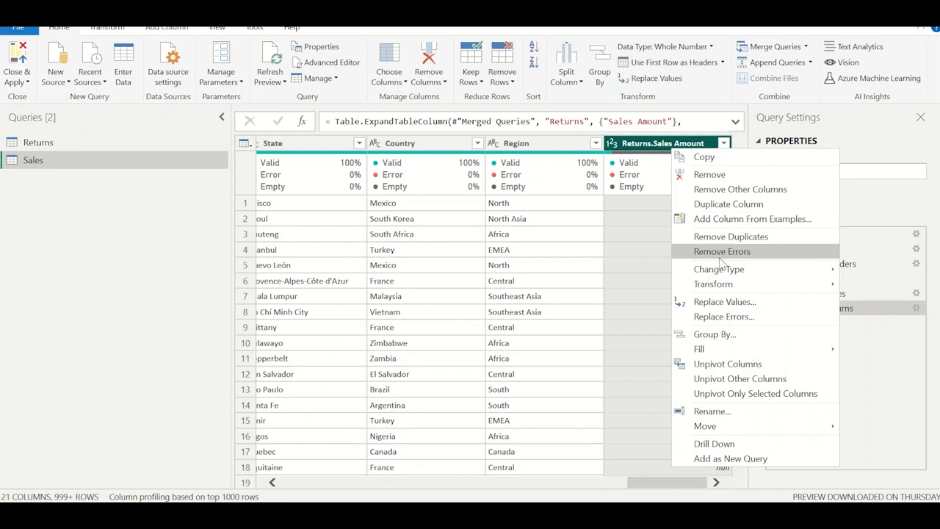
click(720, 301)
click(319, 247)
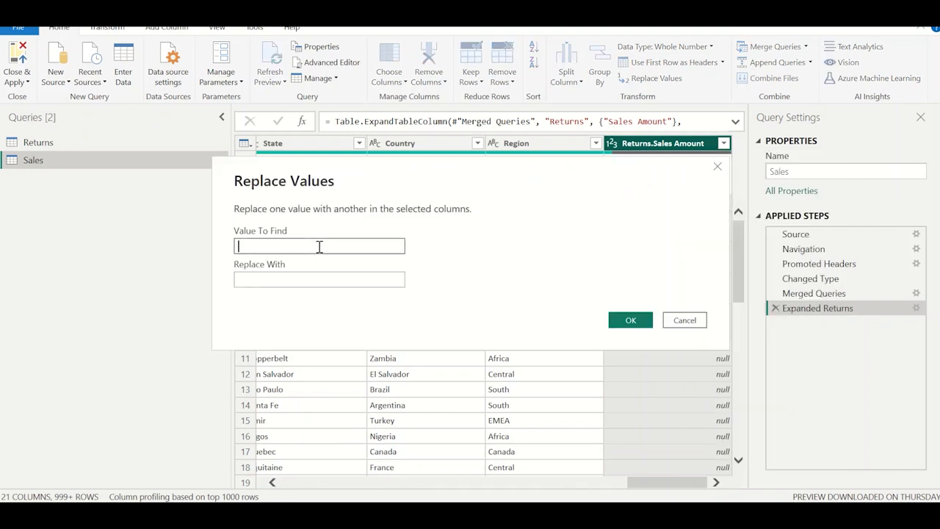
text(null)
key(Tab)
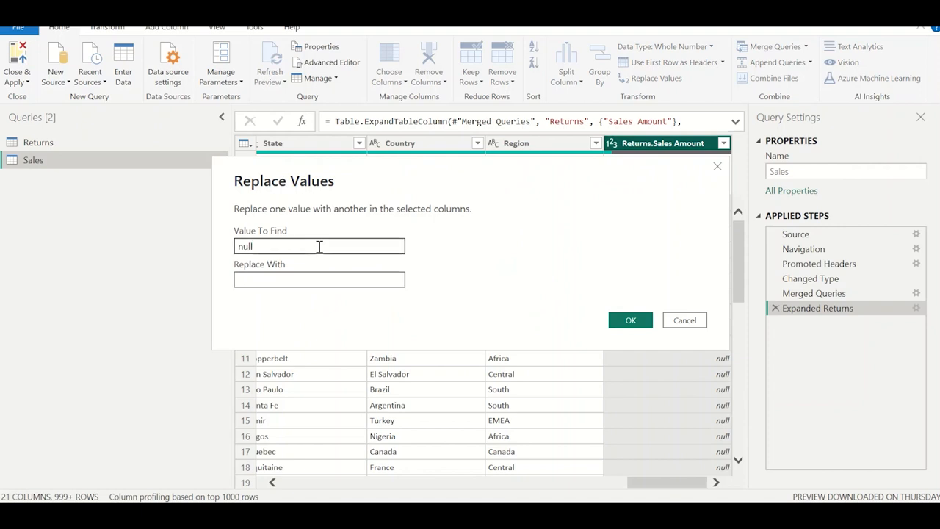
text(0)
click(630, 319)
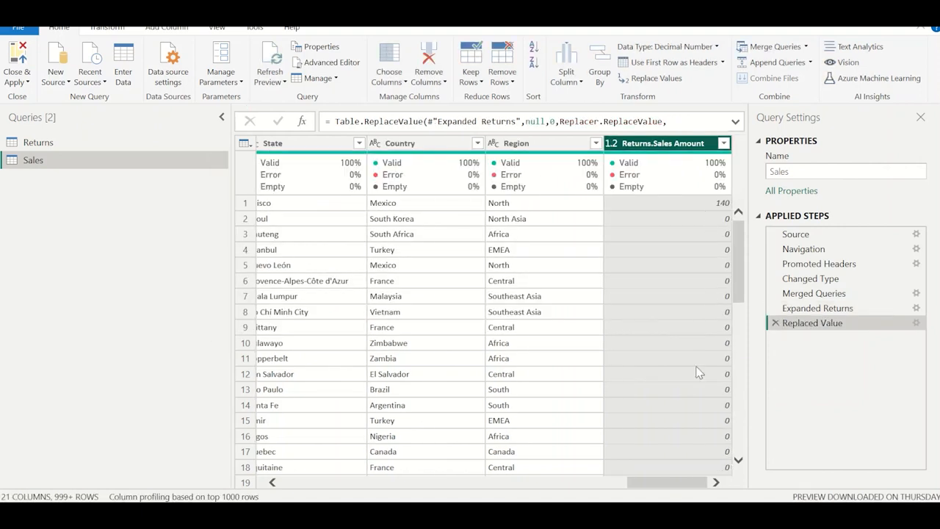
Start a custom column in the Sales query and name it Net Sales.
click(167, 27)
click(67, 64)
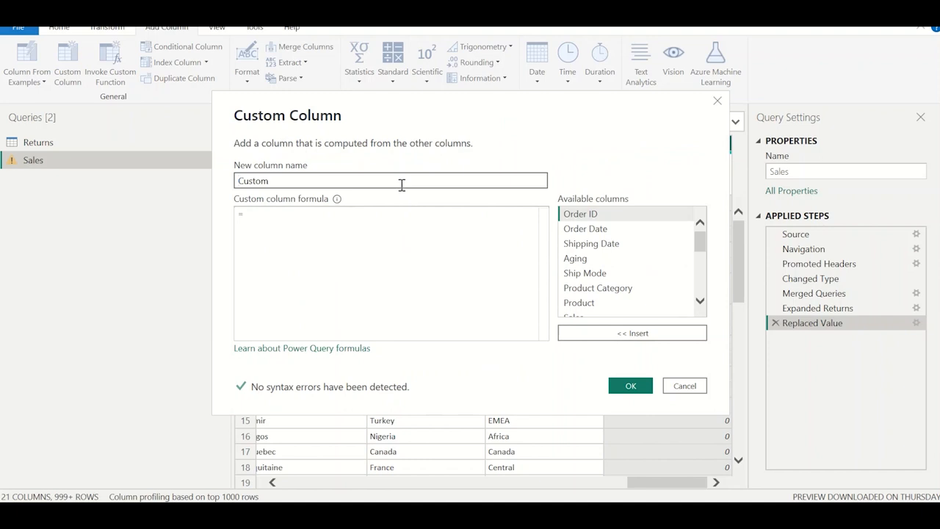
double_click(402, 184)
text(Net Sales)
Define the Net Sales formula as [Sales]-[Returns.Sales Amount] and create the column.
click(413, 210)
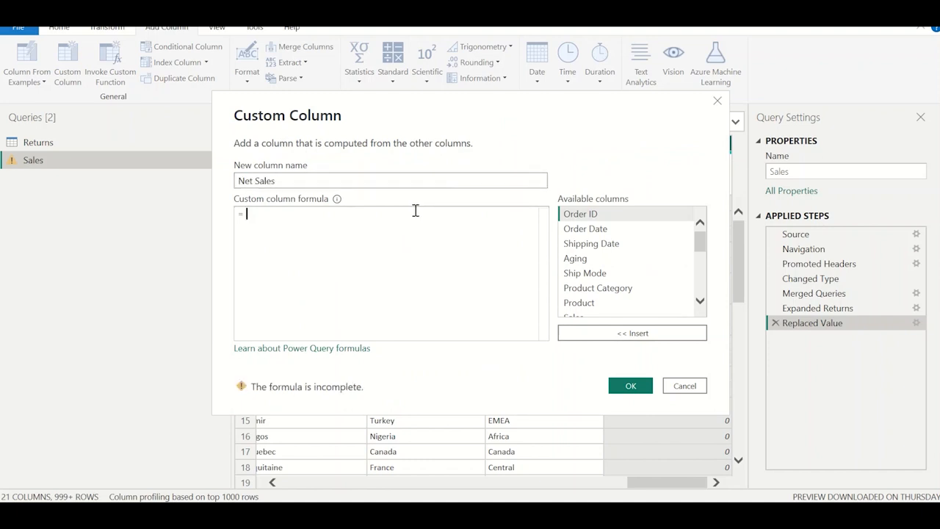
scroll(614, 285, down, 1)
double_click(600, 274)
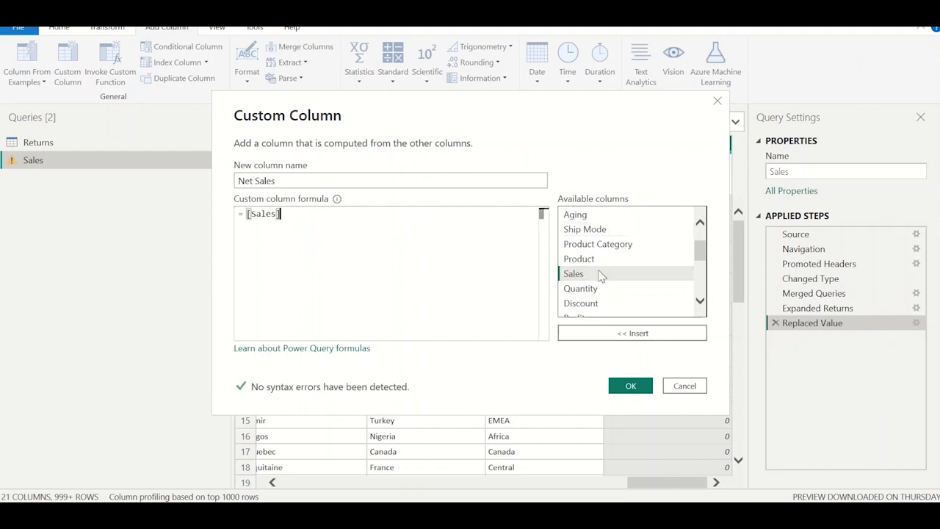
click(454, 230)
text(-)
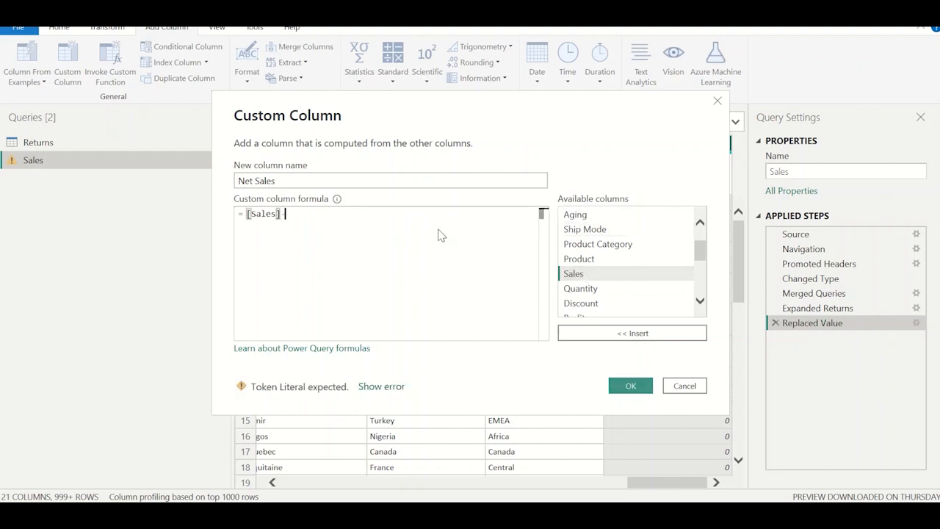
scroll(630, 285, up, 3)
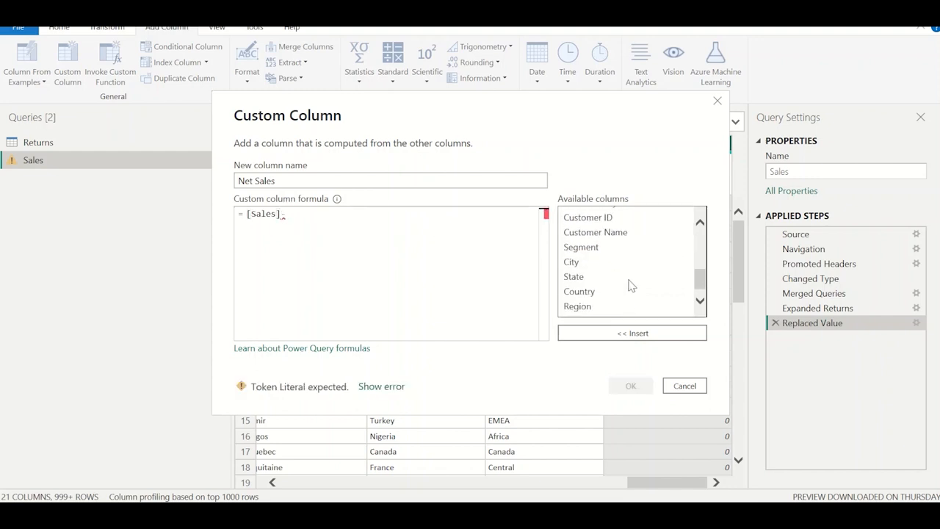
scroll(630, 285, down, 1)
double_click(619, 309)
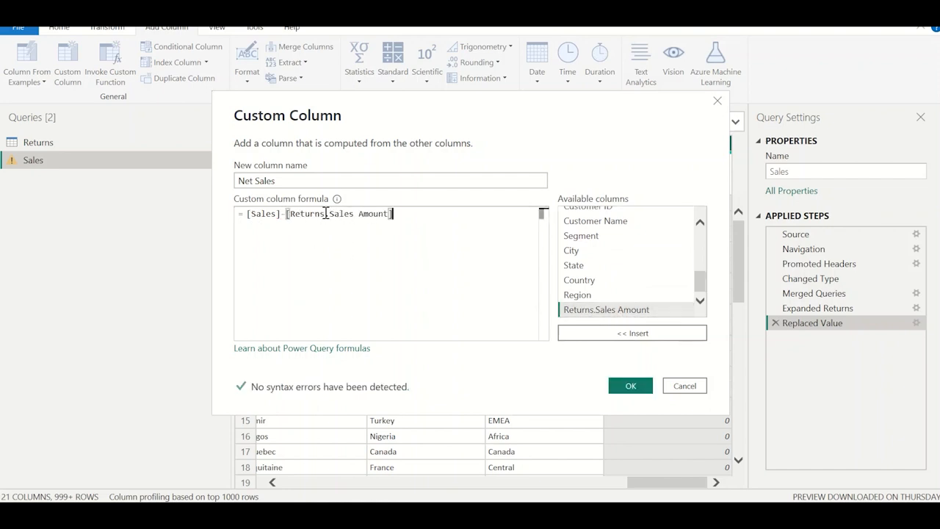
click(629, 384)
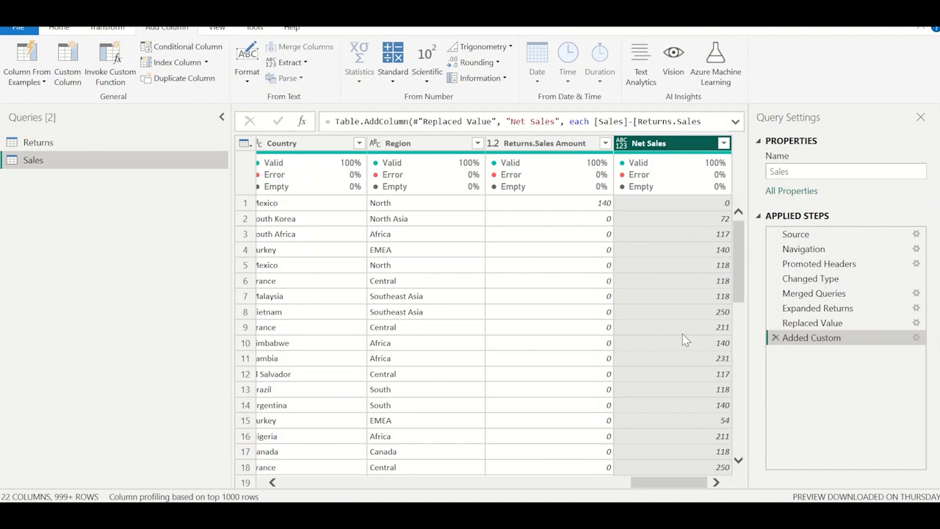
Apply the query changes, close the Power Query Editor and select the Net Sales column in the Sales table.
click(58, 29)
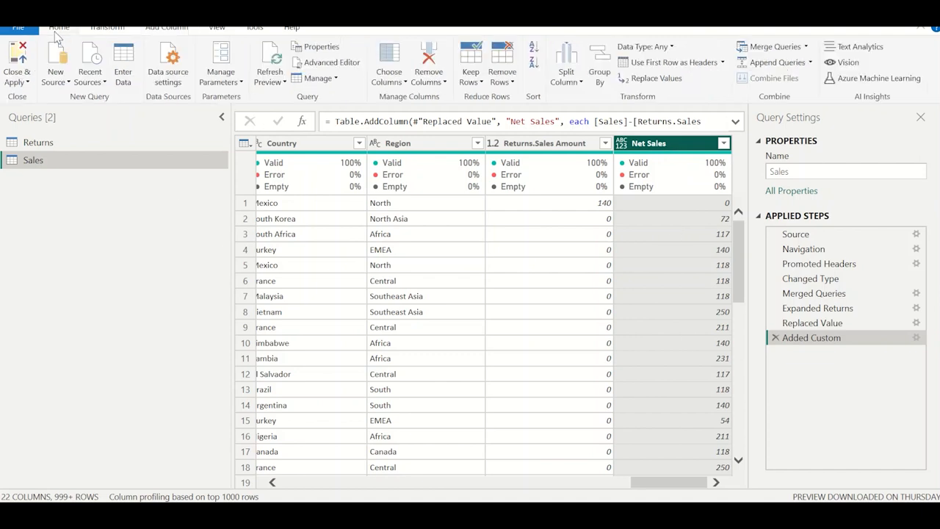
click(26, 84)
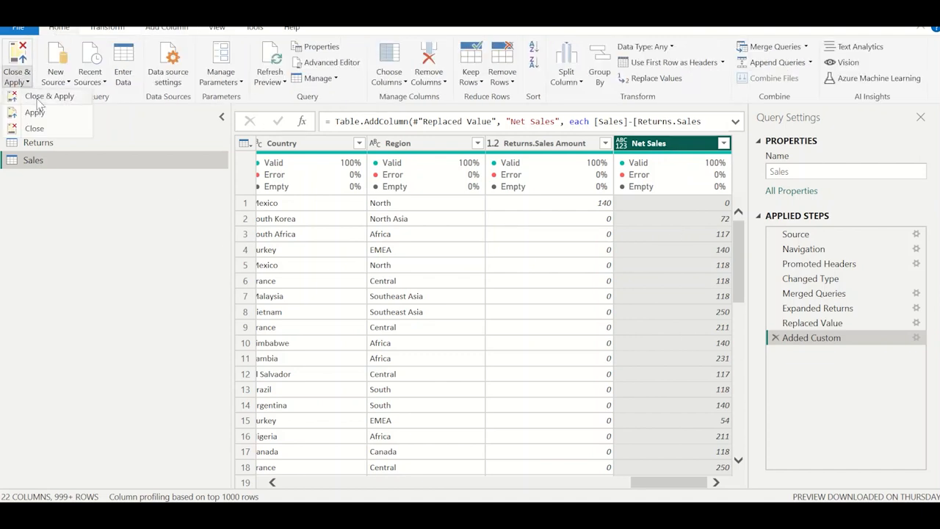
click(37, 98)
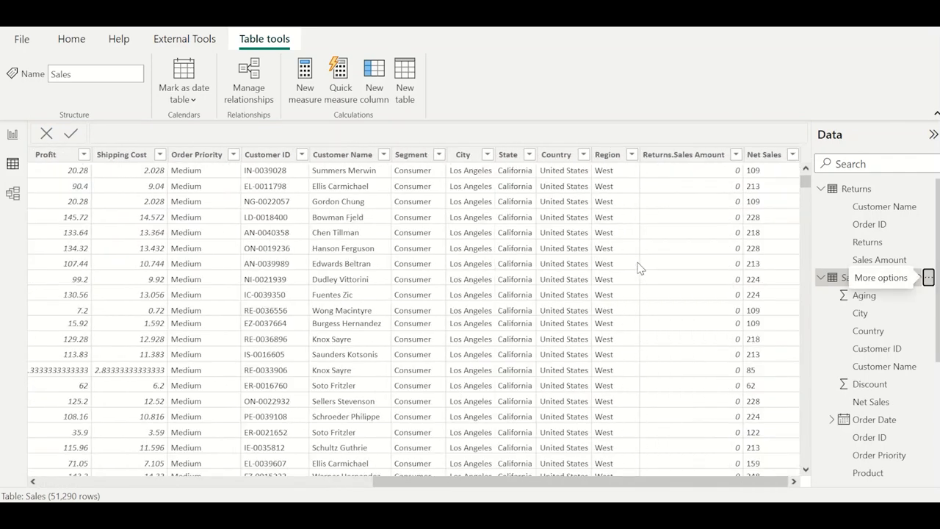
click(777, 155)
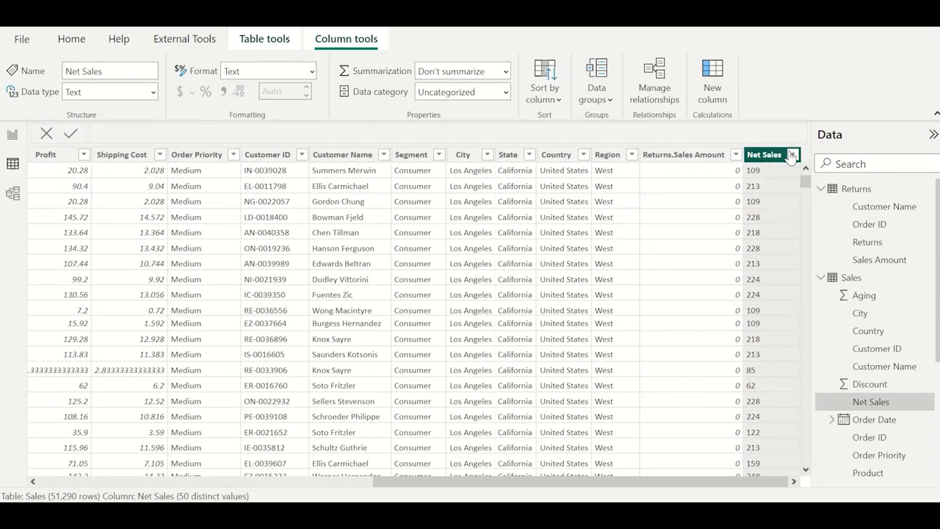
Check the distinct values of the Net Sales column in the Sales table without filtering it.
click(792, 154)
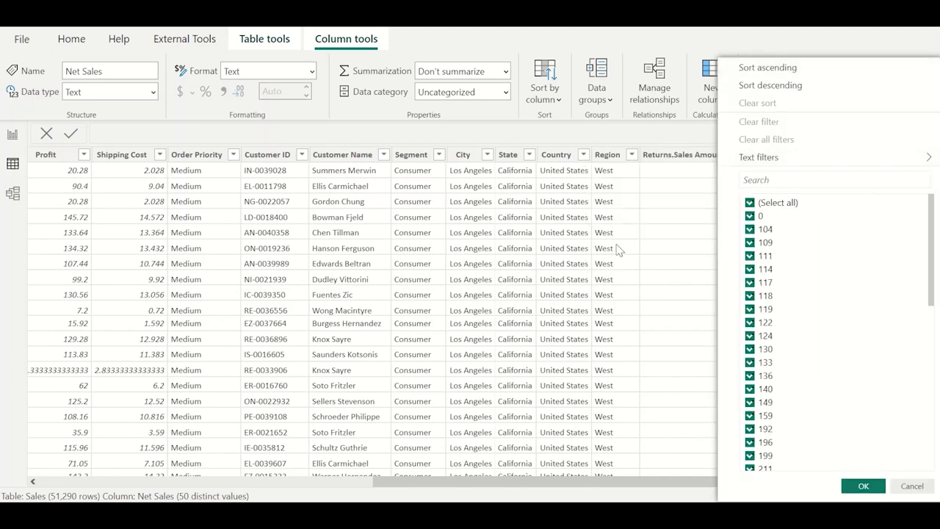
key(Escape)
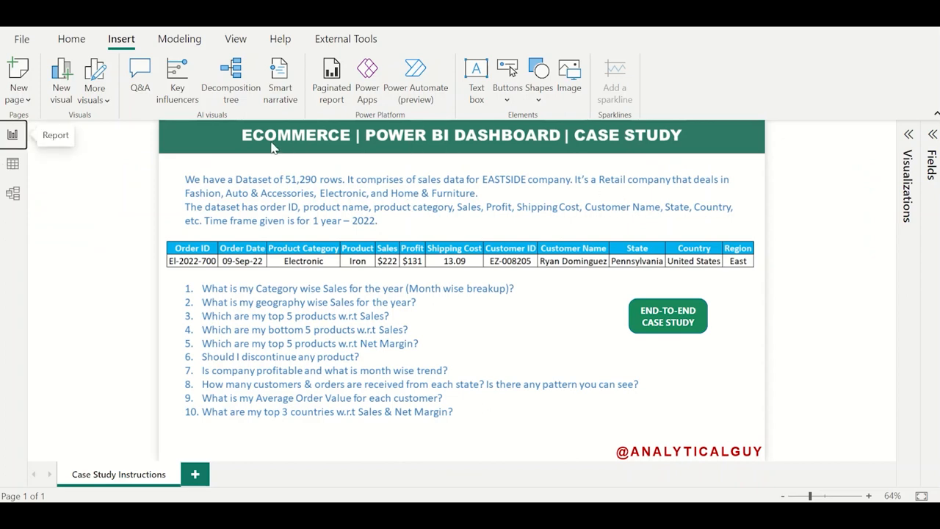
click(12, 163)
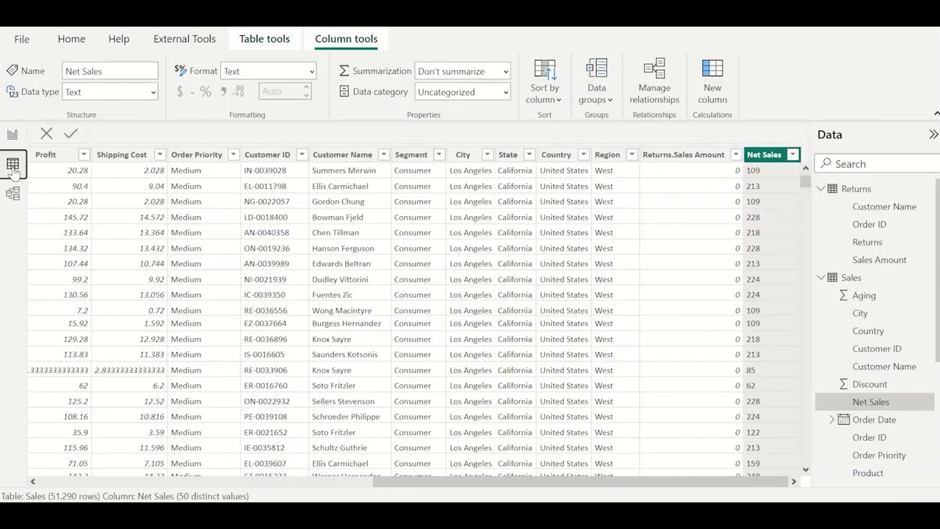
Create a new calculated table named 1.Key, leaving its expression empty.
click(271, 46)
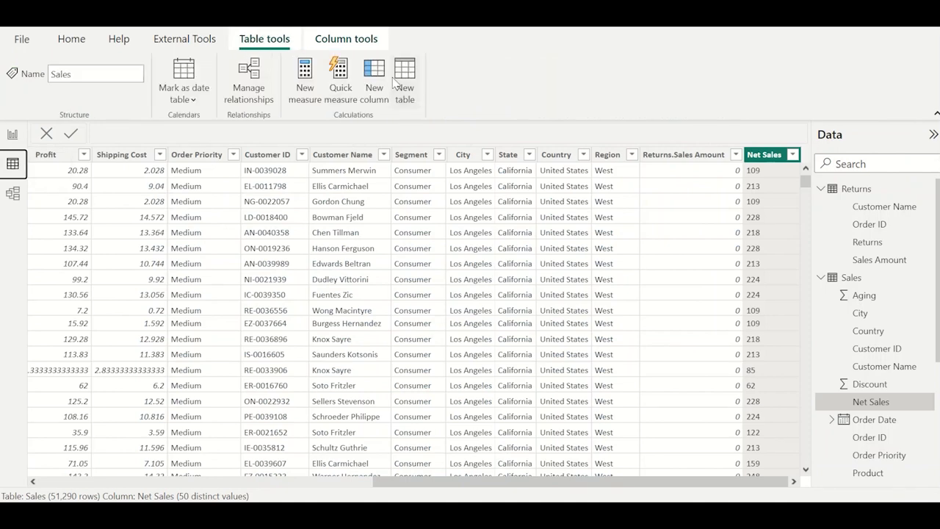
click(402, 77)
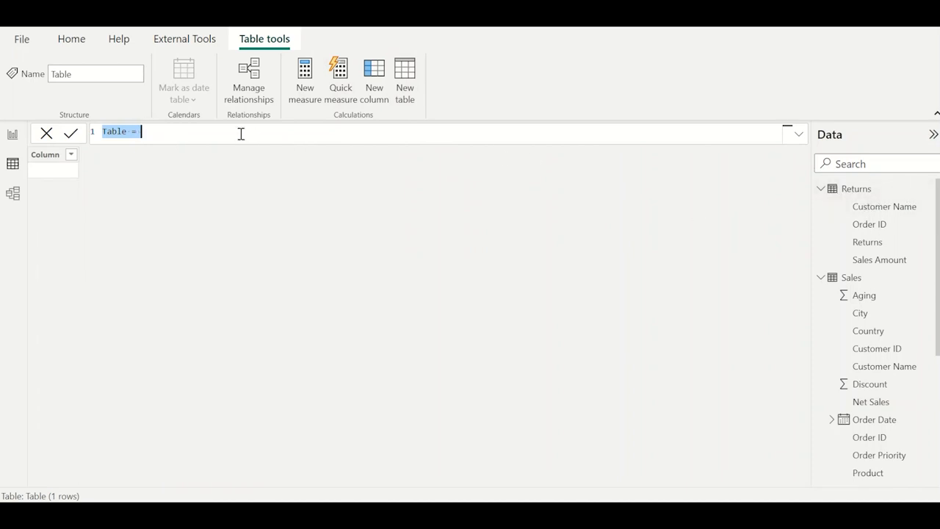
text(!.K)
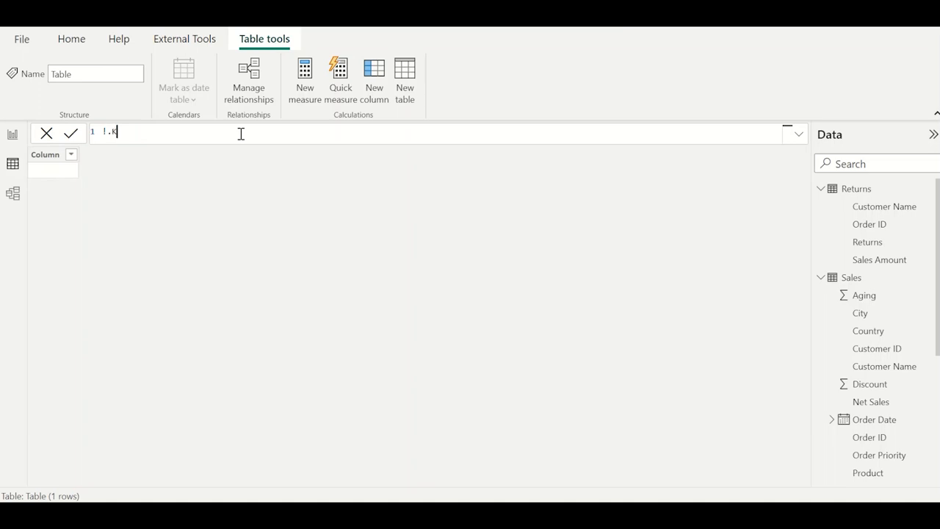
text(ey =)
key(BackSpace)
key(Return)
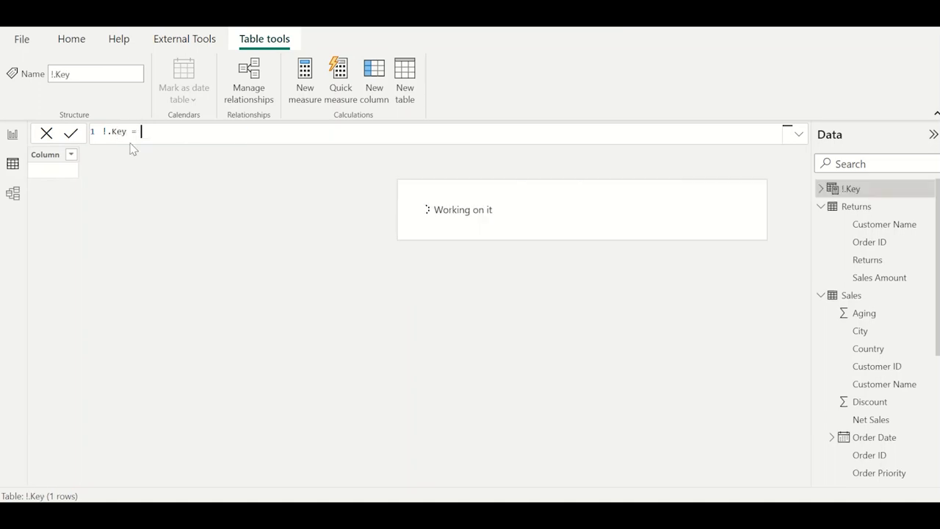
click(106, 133)
key(BackSpace)
text(1)
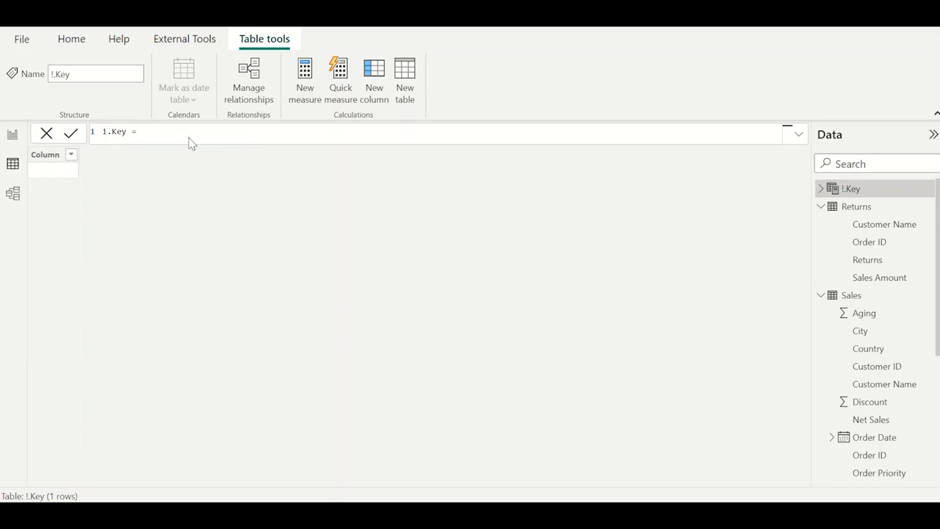
key(Return)
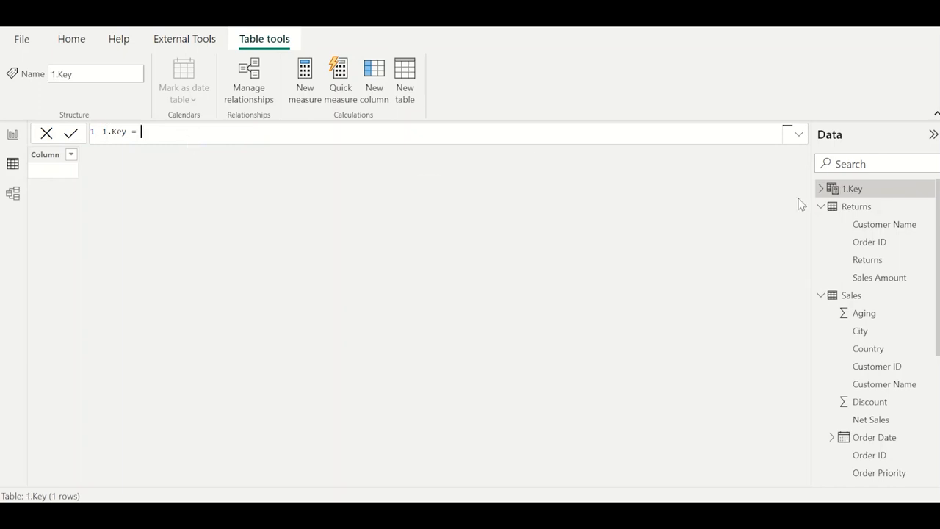
Create a measure in the 1.Key table defined as Net Sales = CALCULATE(SUM(Sales[Net Sales])).
click(819, 190)
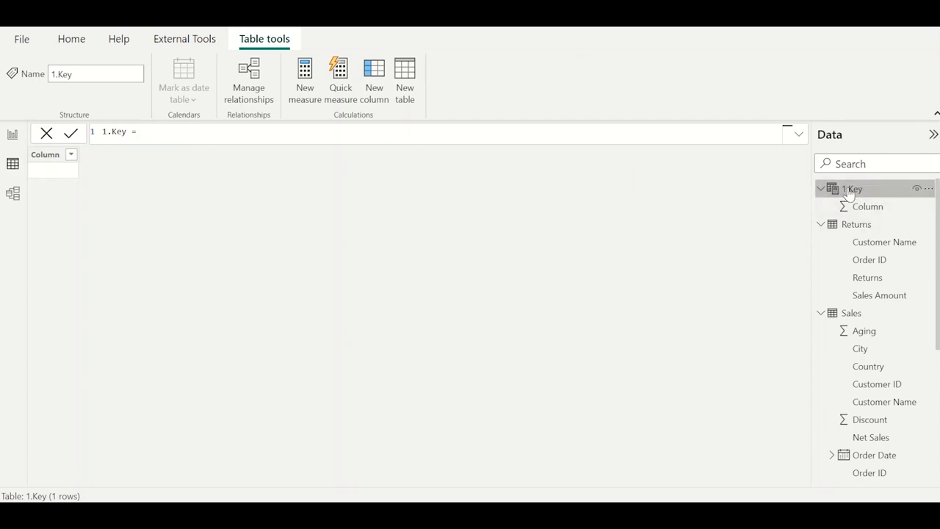
click(926, 189)
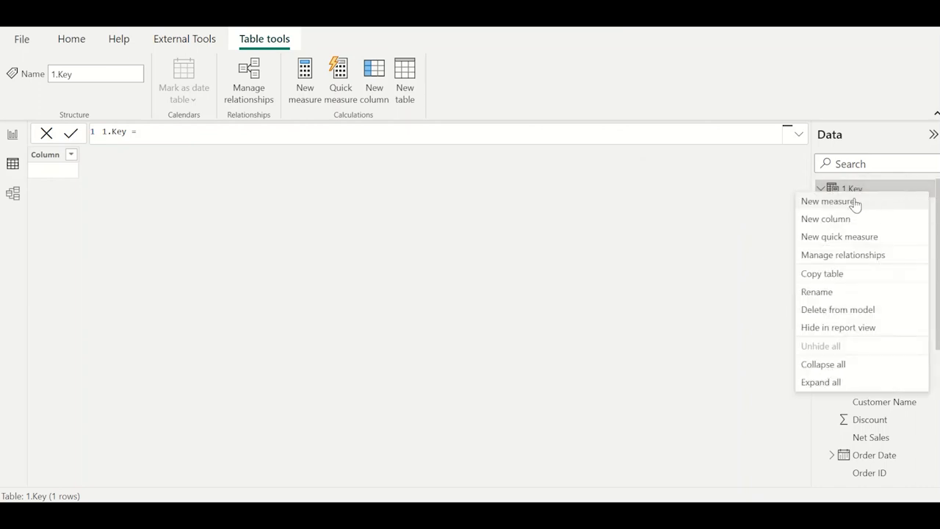
click(828, 202)
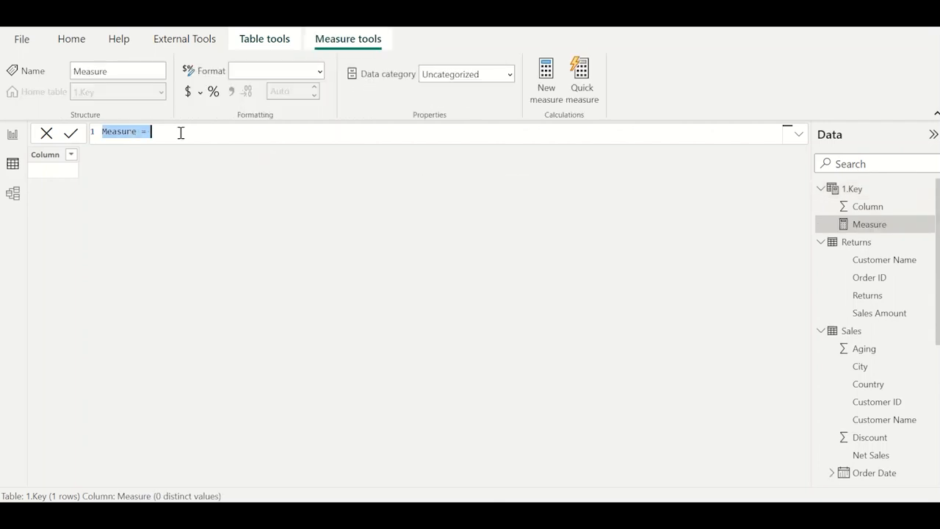
text(Net Sales)
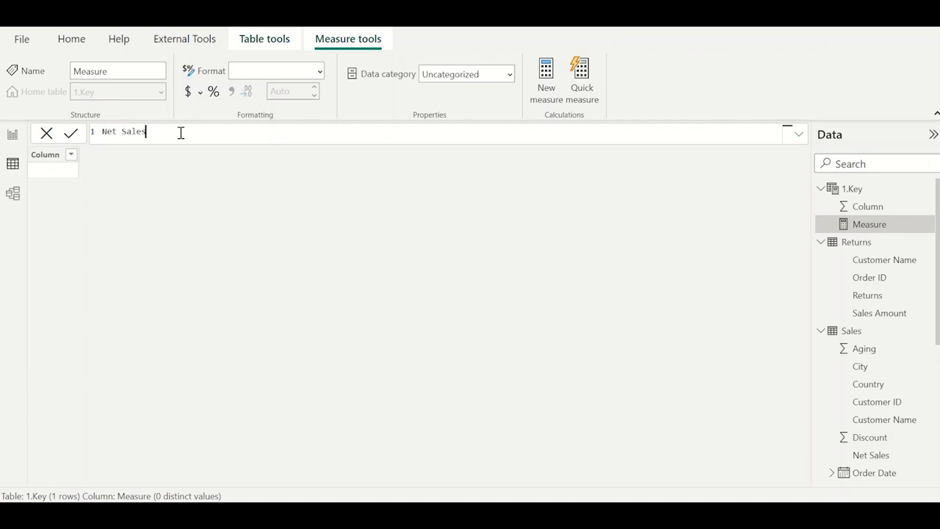
text( = CALCULATE(SUM()
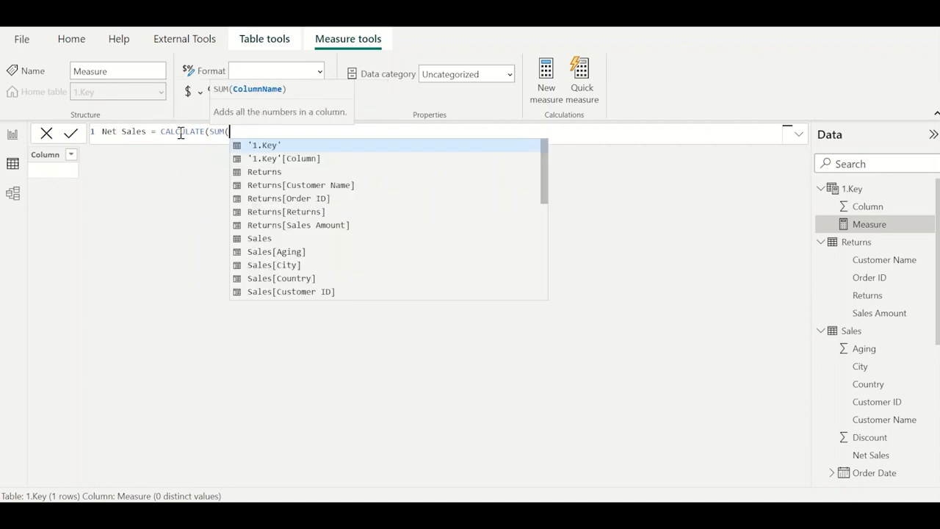
text(net sal)
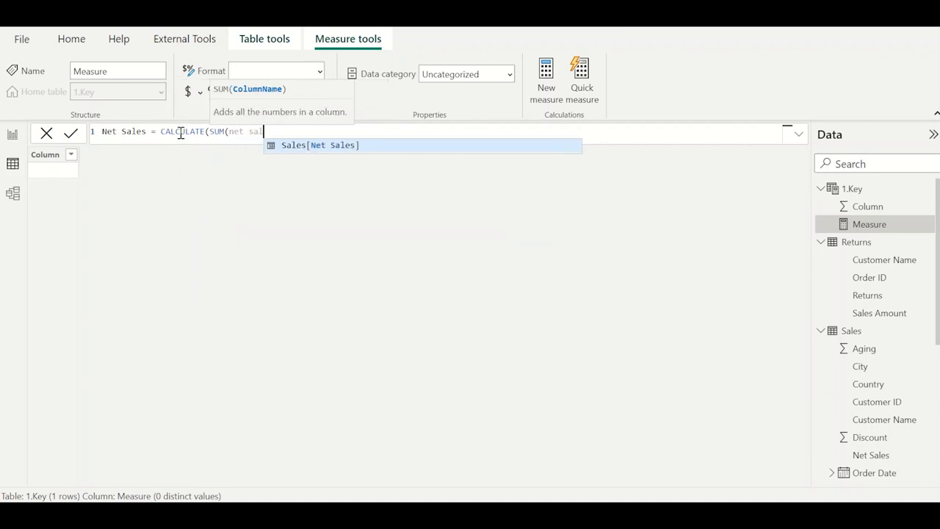
key(Tab)
text()))
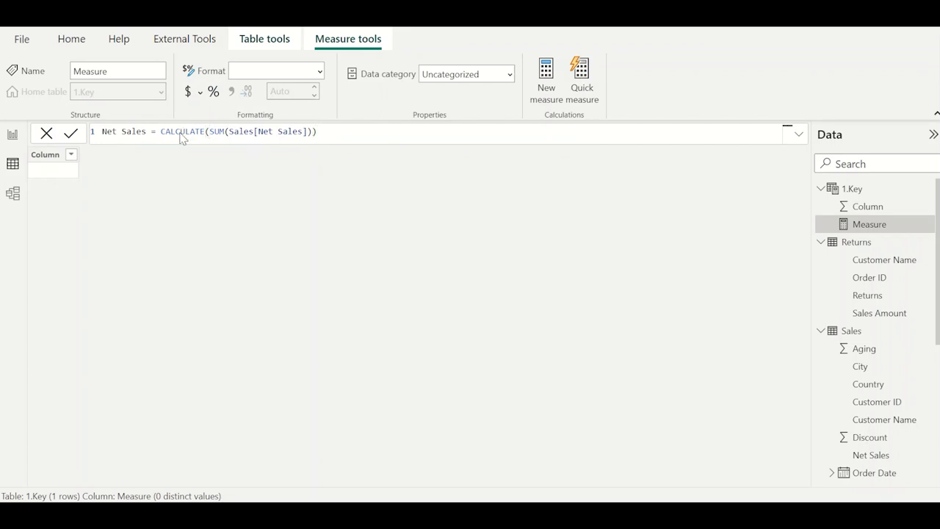
key(Return)
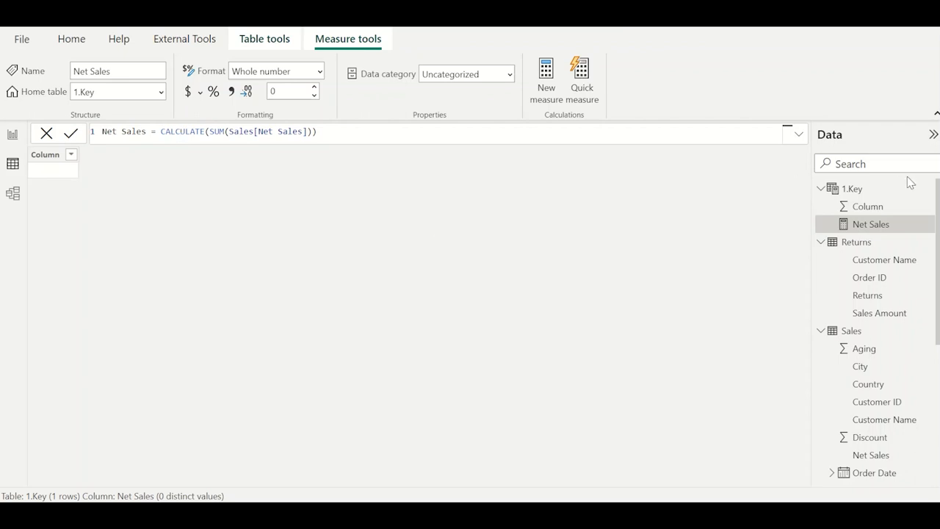
Start another measure in the 1.Key table, named Net Margin, with a DIVIDE nested inside CALCULATE.
right_click(929, 193)
click(848, 200)
text(N)
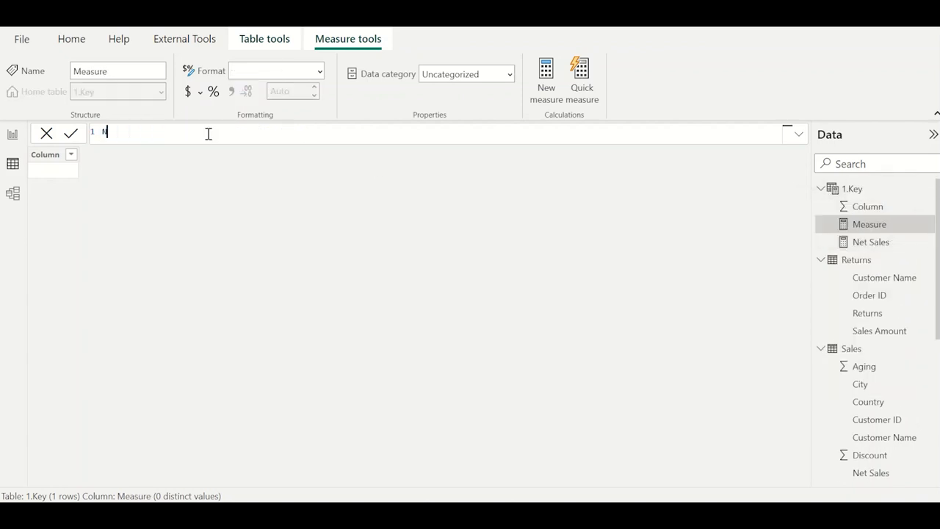
text(et Margin = CALCULATE()
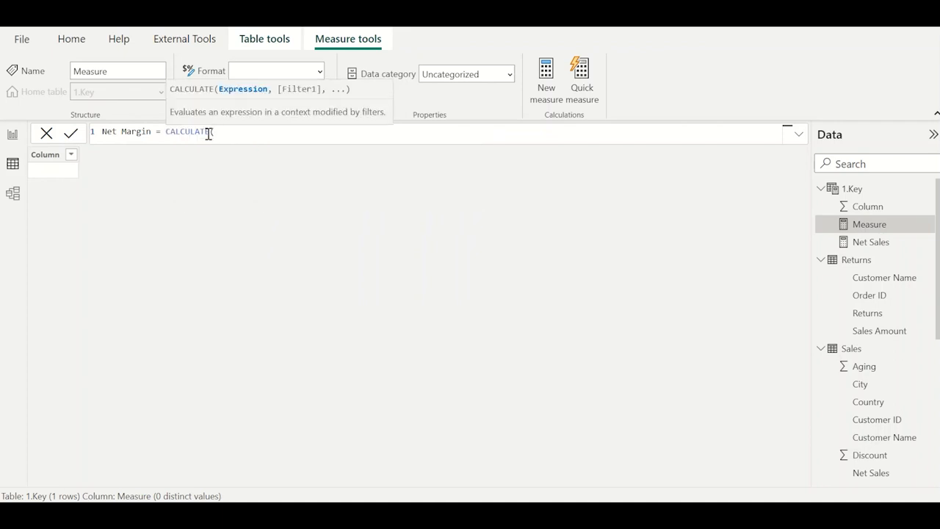
text(DIVIDE()
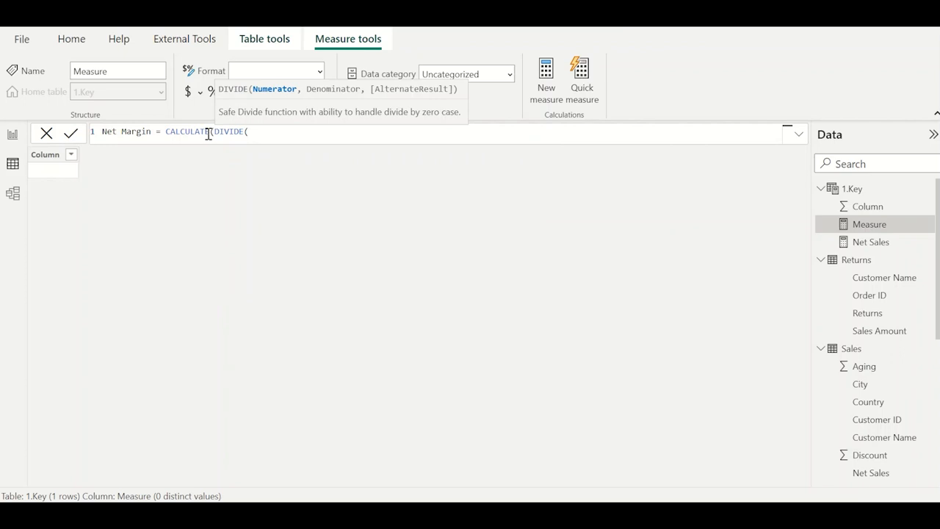
Enter SUM(Sales[Profit]) as the numerator of the Net Margin division.
text(profi)
key(BackSpace)
key(BackSpace)
key(BackSpace)
key(BackSpace)
key(BackSpace)
key(BackSpace)
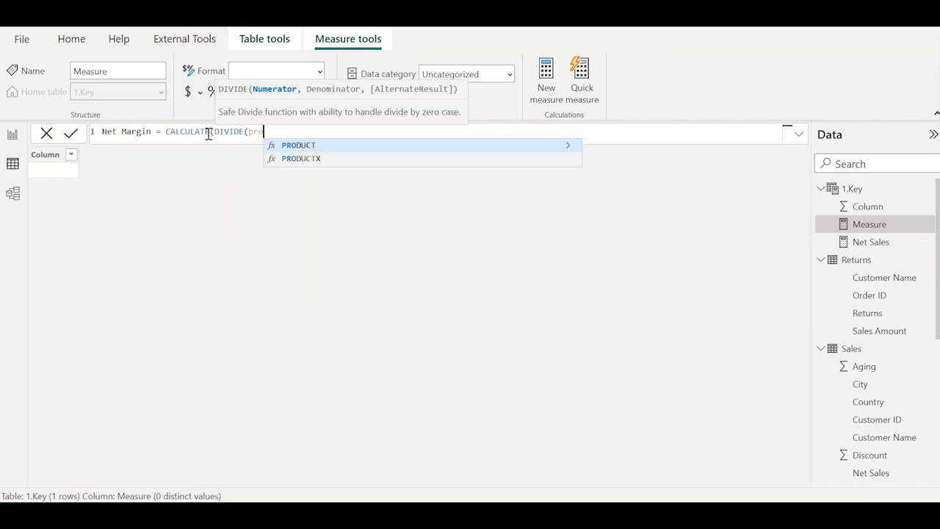
text(SUM(prof)
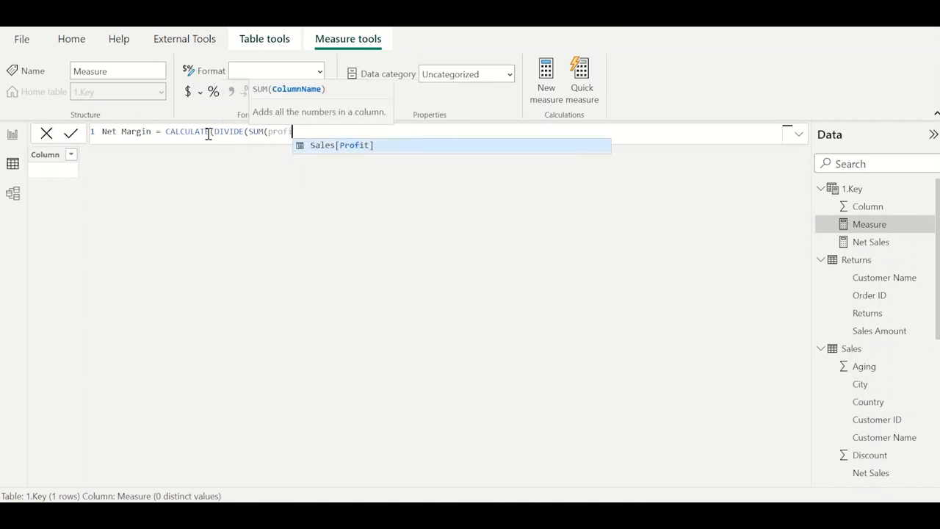
key(Tab)
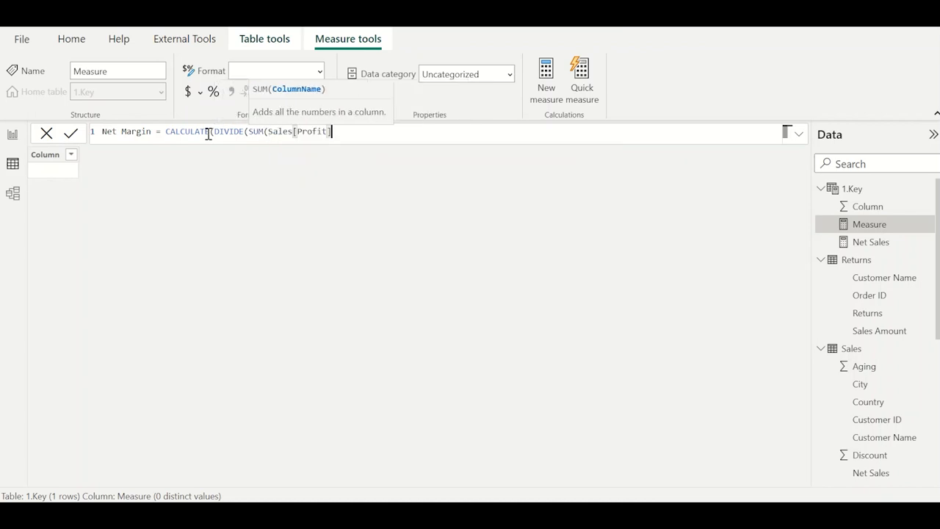
text())
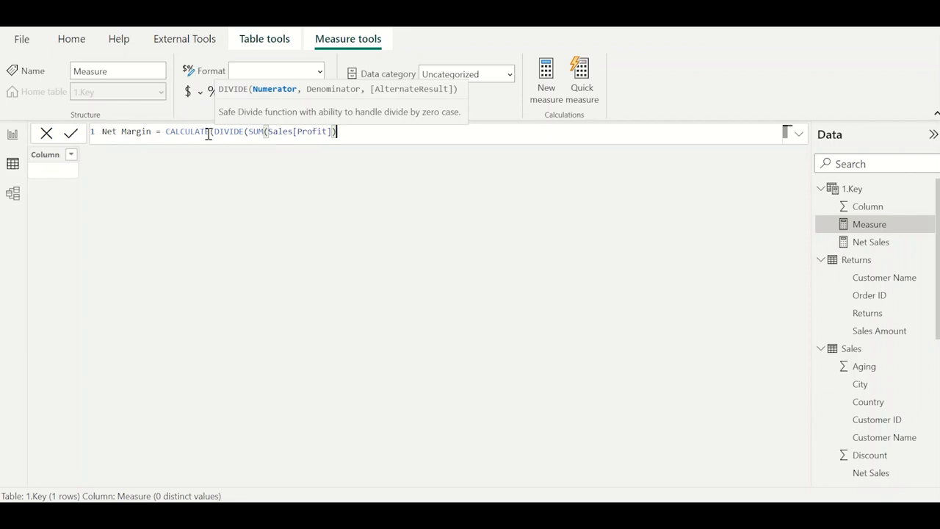
Use the [Net Sales] measure as the denominator with 0 as the alternate result, and create the Net Margin measure.
text(net)
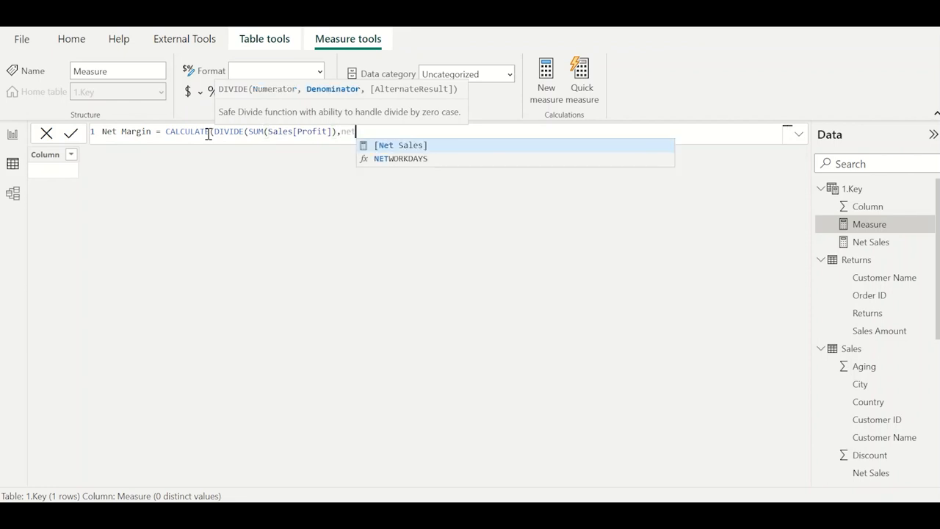
key(Tab)
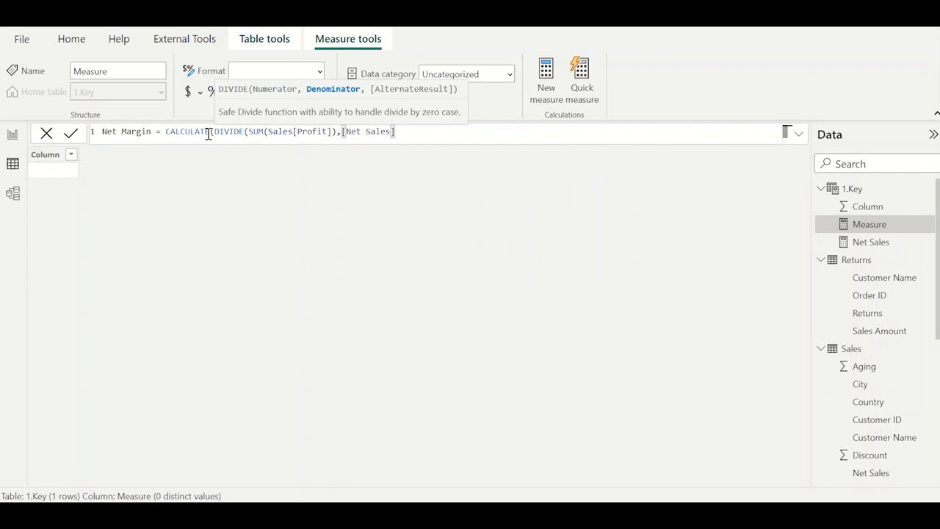
text(,0))
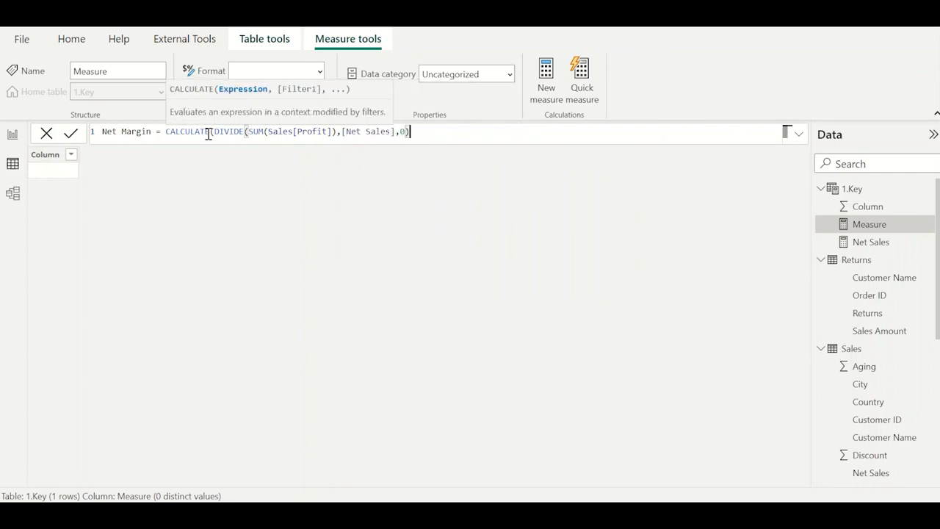
text())
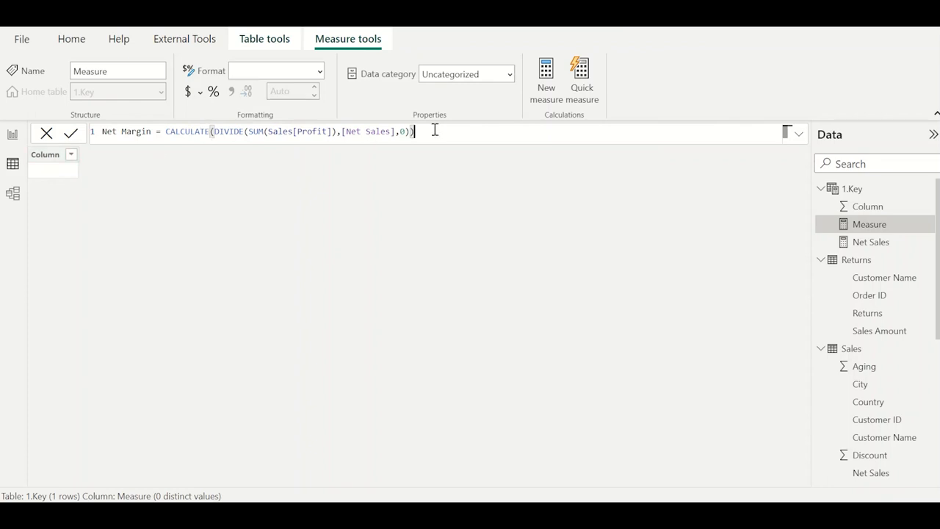
key(Return)
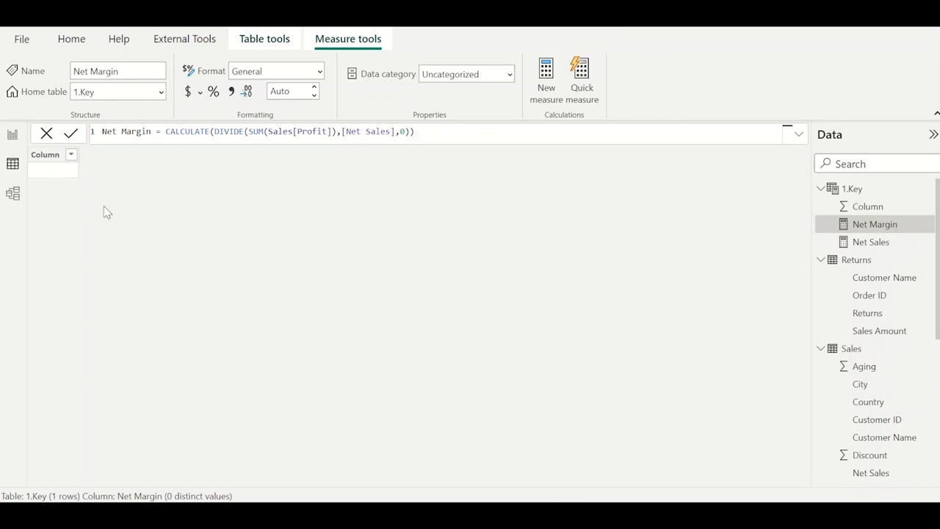
Add a new report page and insert a card visual showing the Net Margin measure from the 1.Key table.
click(13, 135)
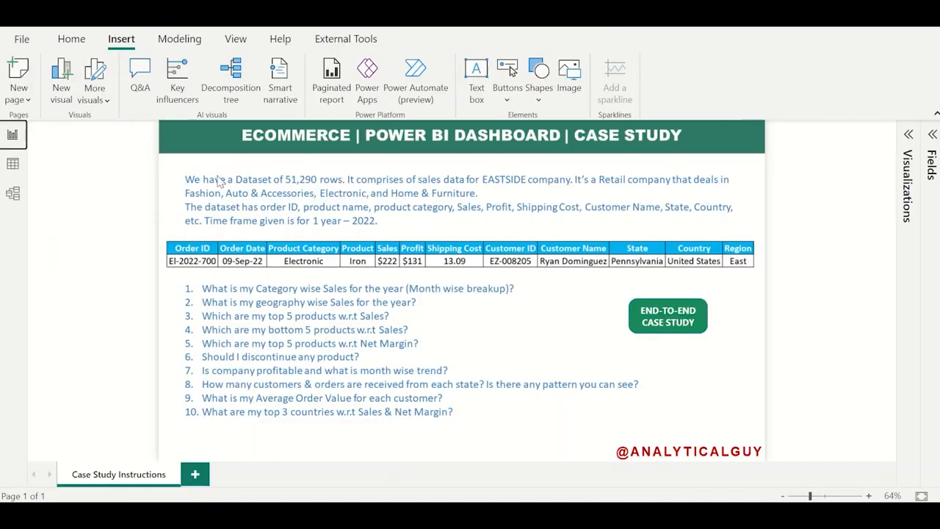
click(197, 474)
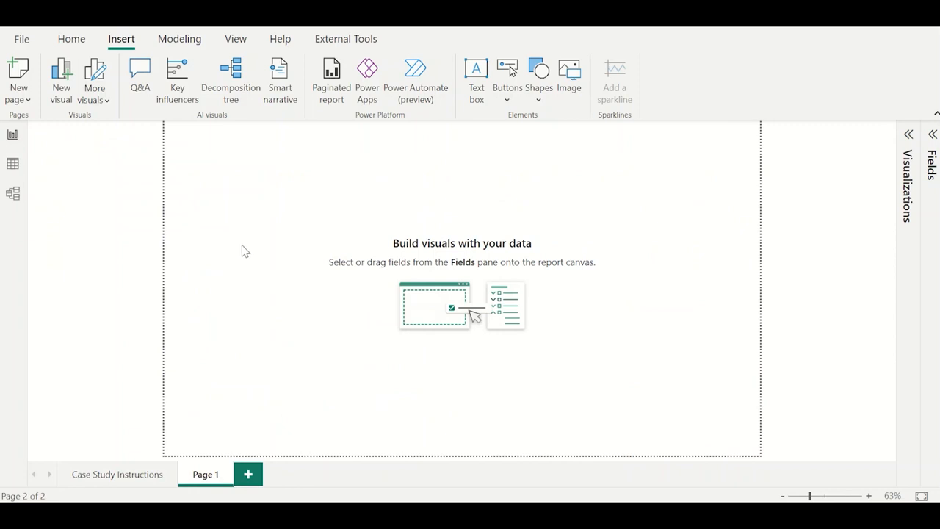
click(909, 135)
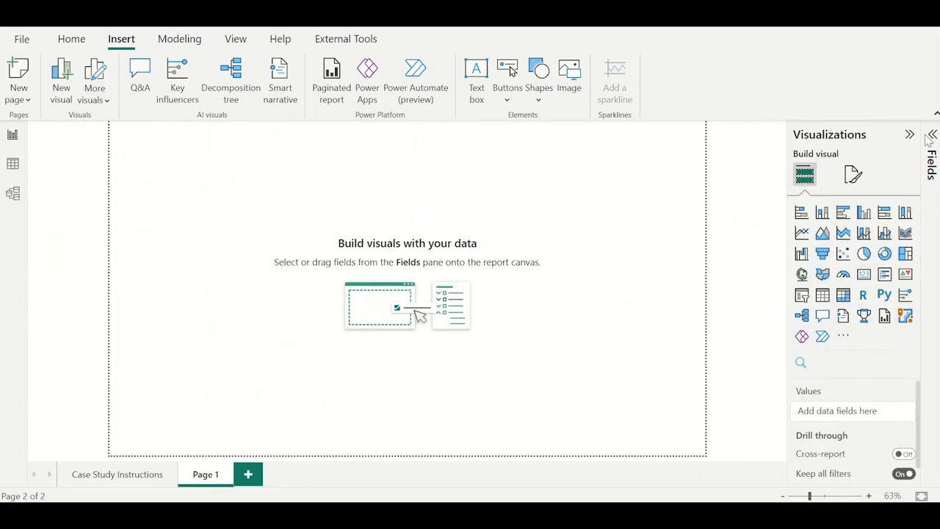
click(930, 135)
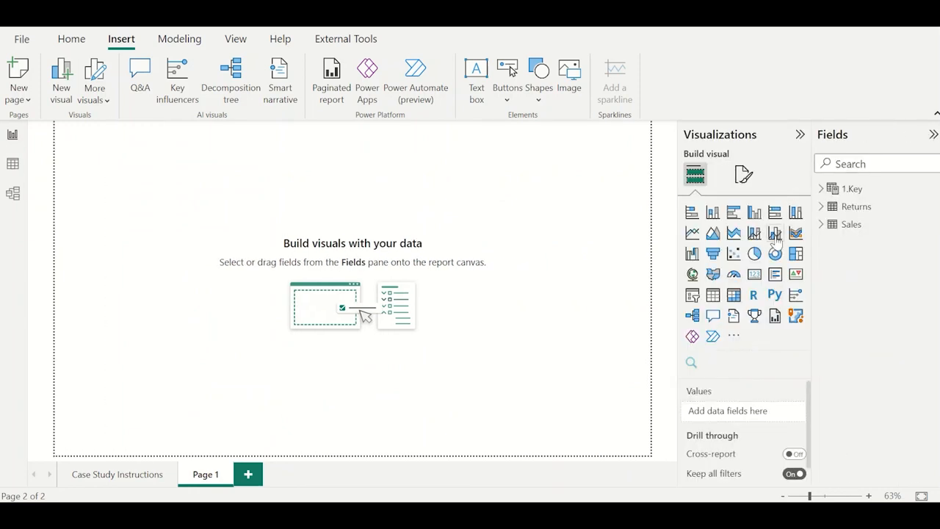
click(755, 279)
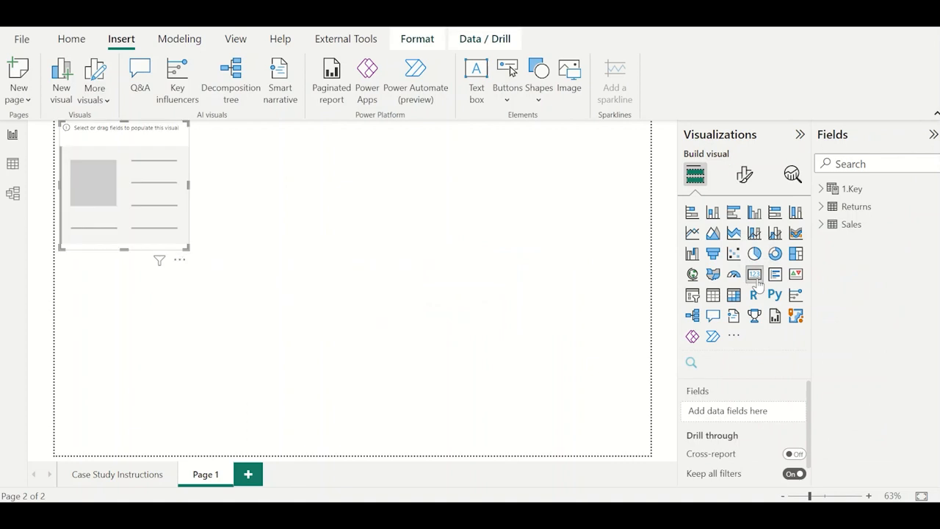
click(821, 190)
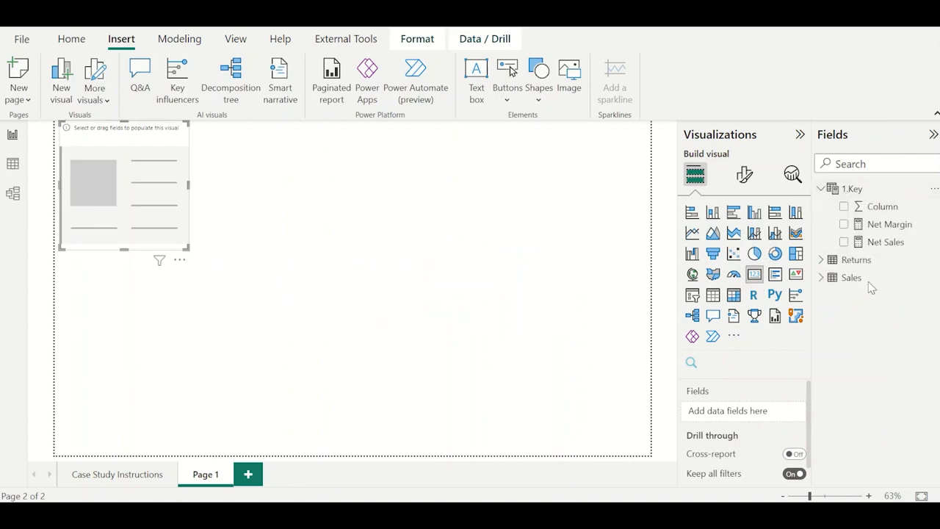
click(844, 225)
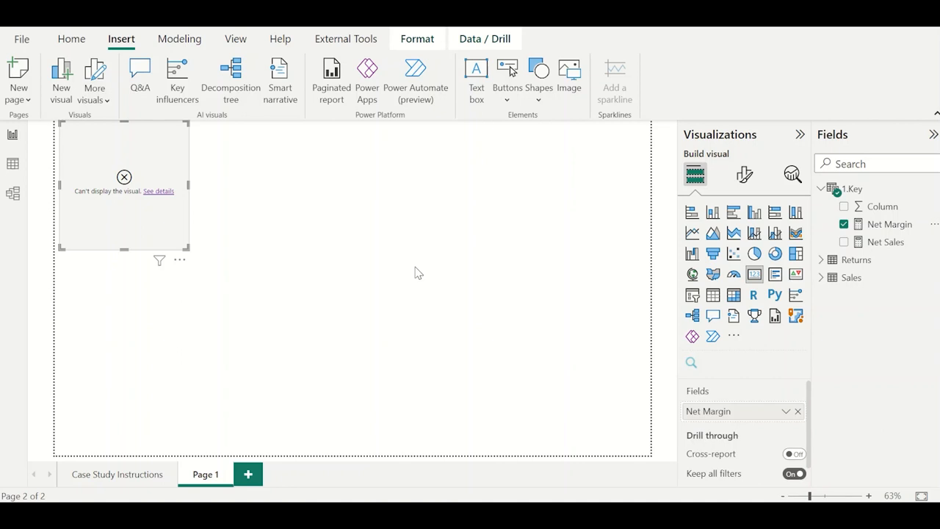
Replace the [Net Sales] denominator in the Net Margin measure with SUM(Sales[Net Sales]) and commit the formula.
click(876, 225)
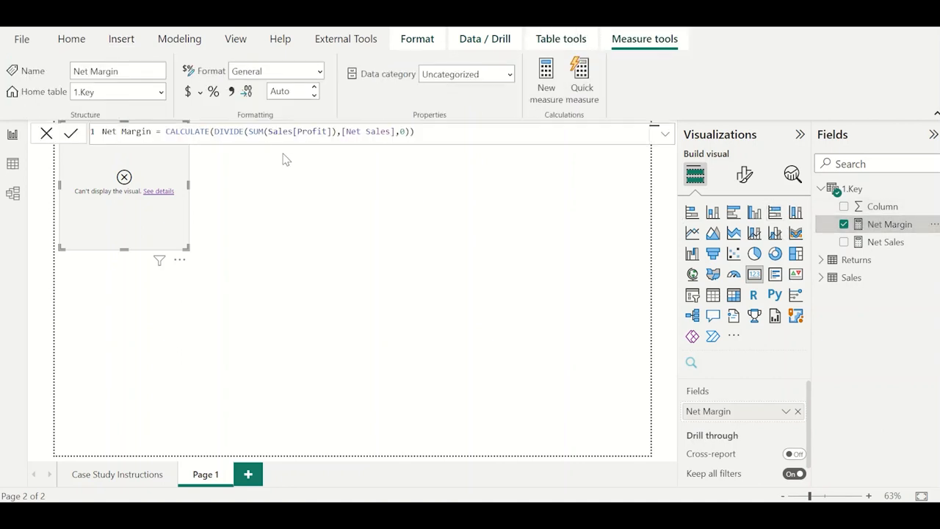
double_click(219, 131)
drag(331, 132, 254, 131)
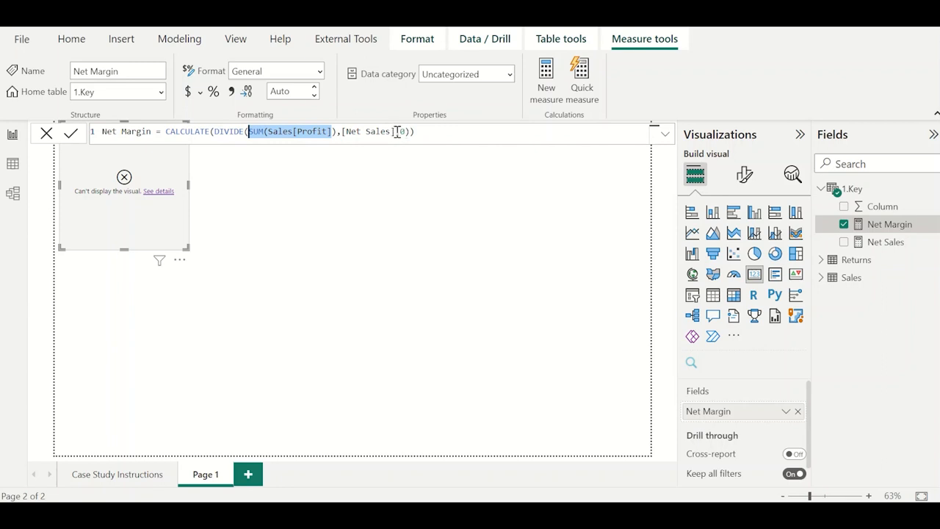
drag(396, 132, 247, 132)
click(343, 133)
click(341, 131)
click(361, 131)
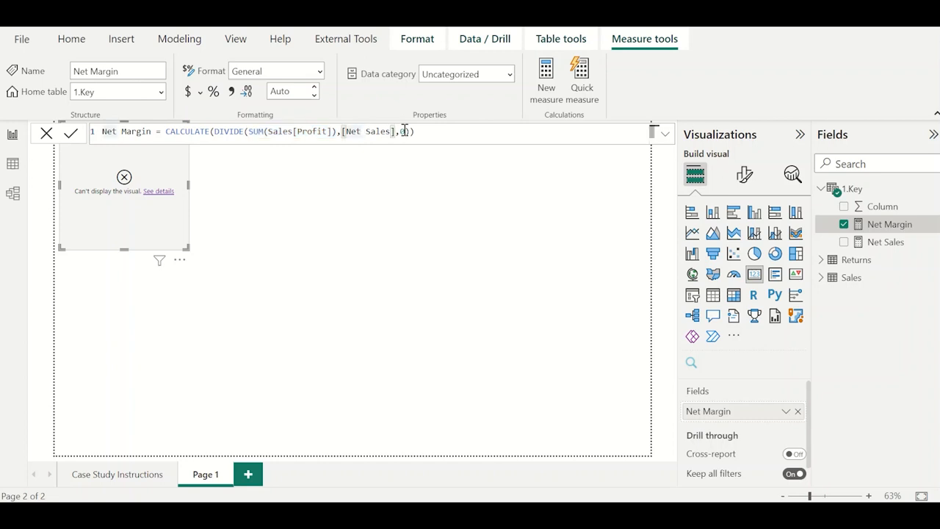
drag(394, 132, 341, 133)
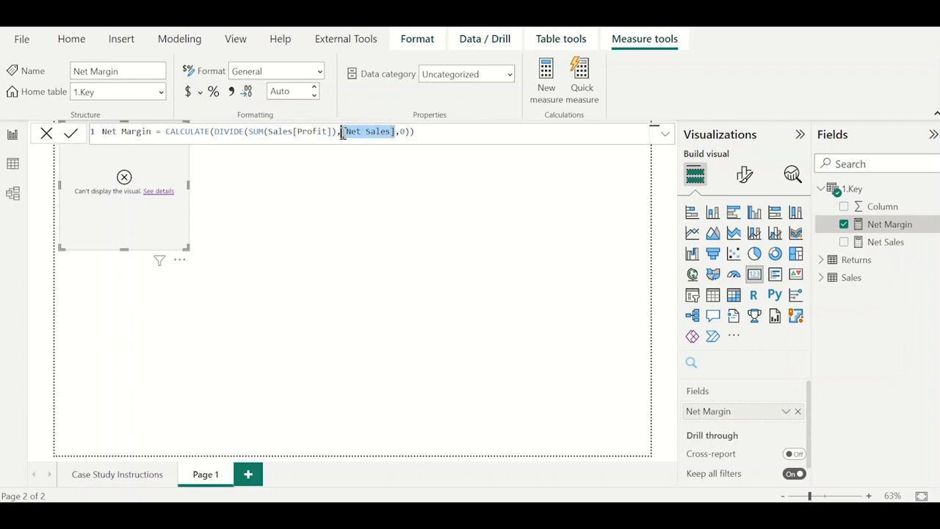
text(SUM()
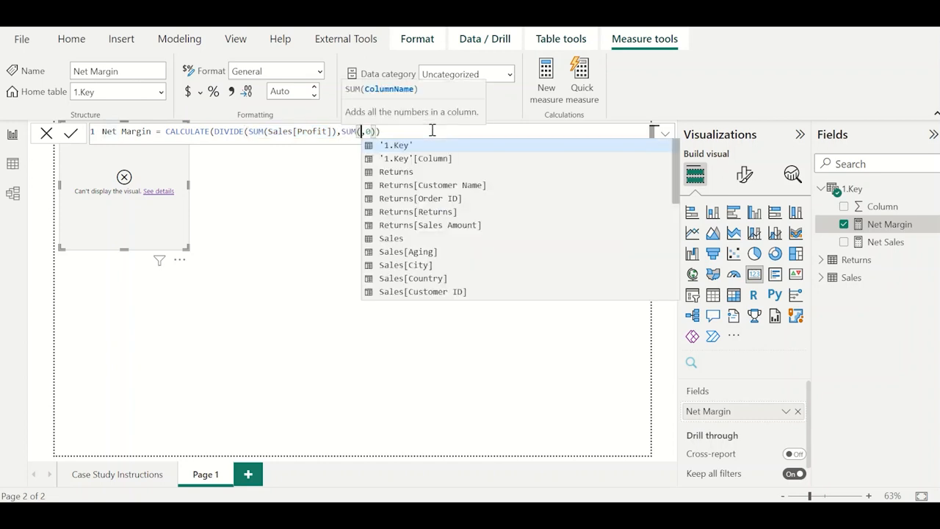
text(Sales[Net Sales])
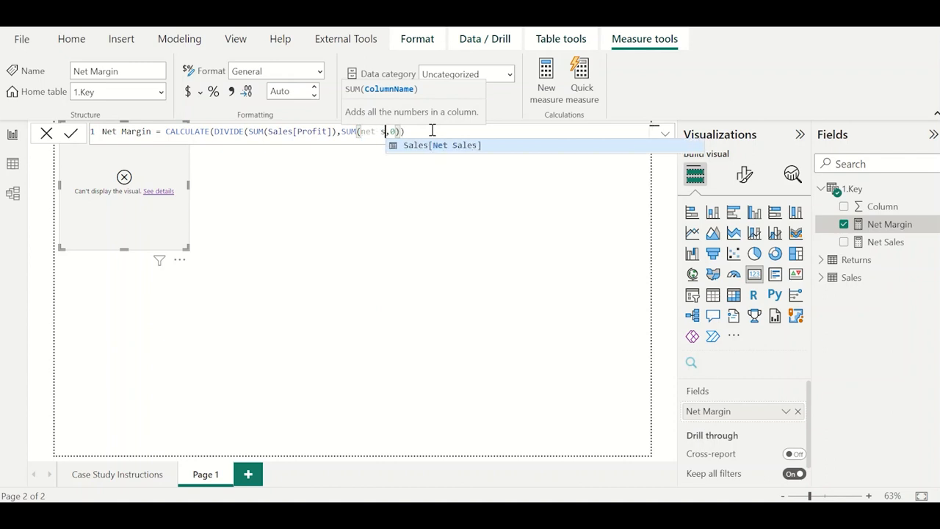
key(Tab)
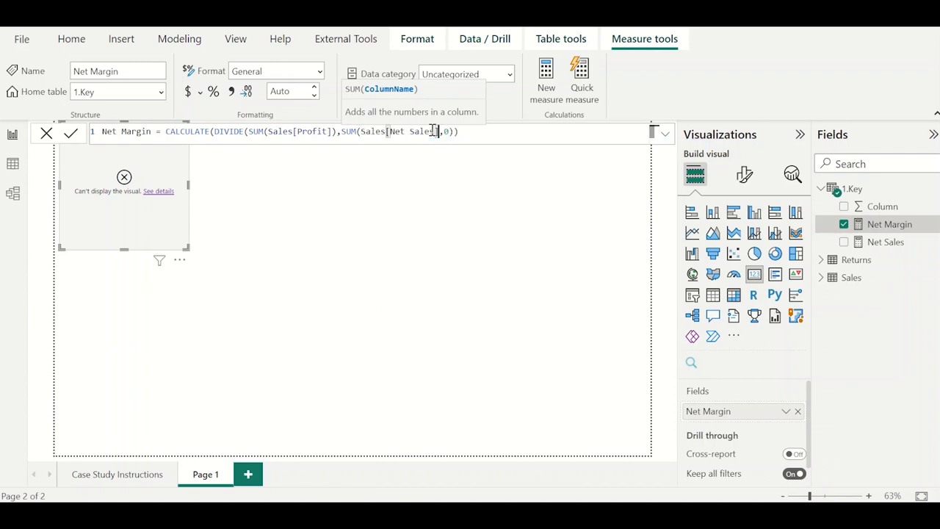
text())
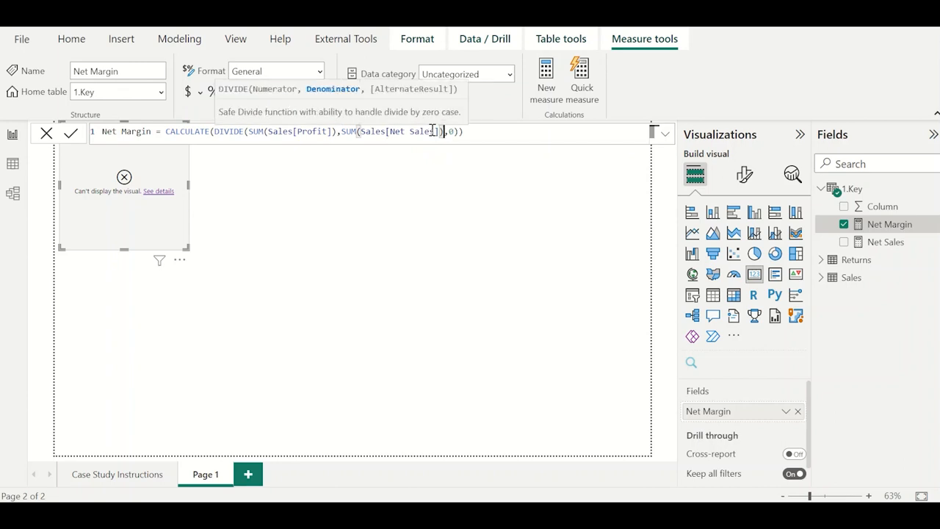
key(Return)
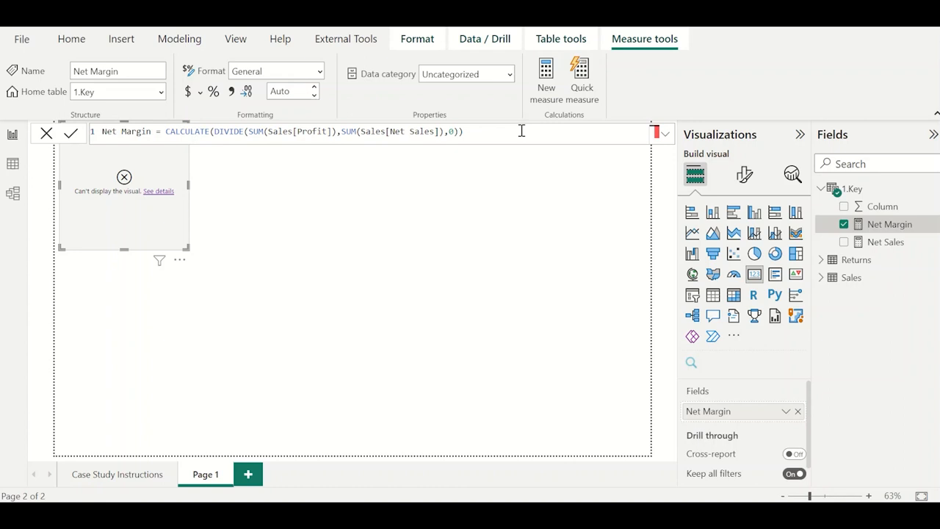
Read the card's error details and open the Sales table data to inspect its columns.
click(157, 196)
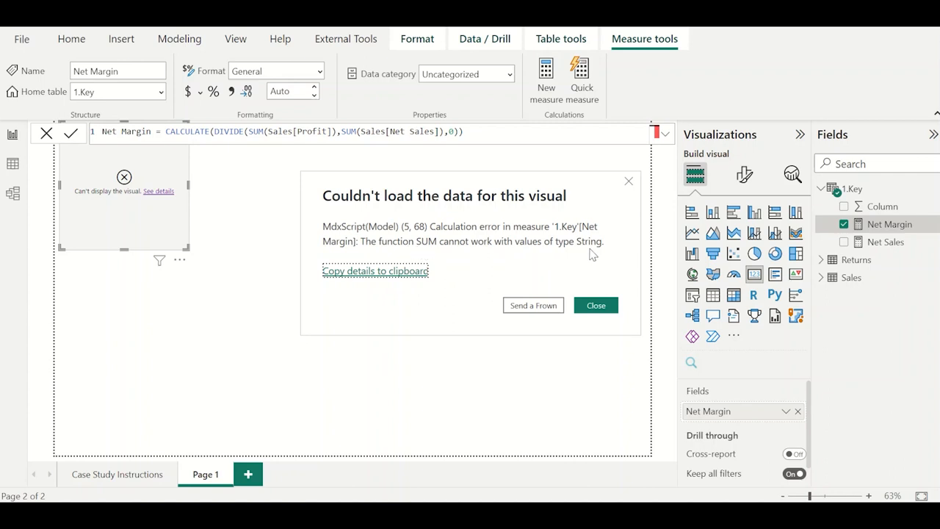
click(604, 307)
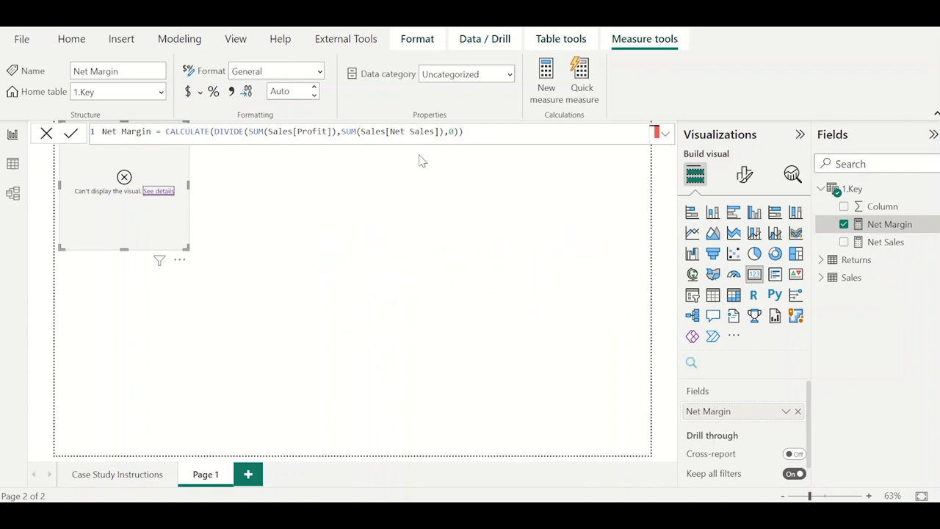
double_click(396, 132)
click(13, 163)
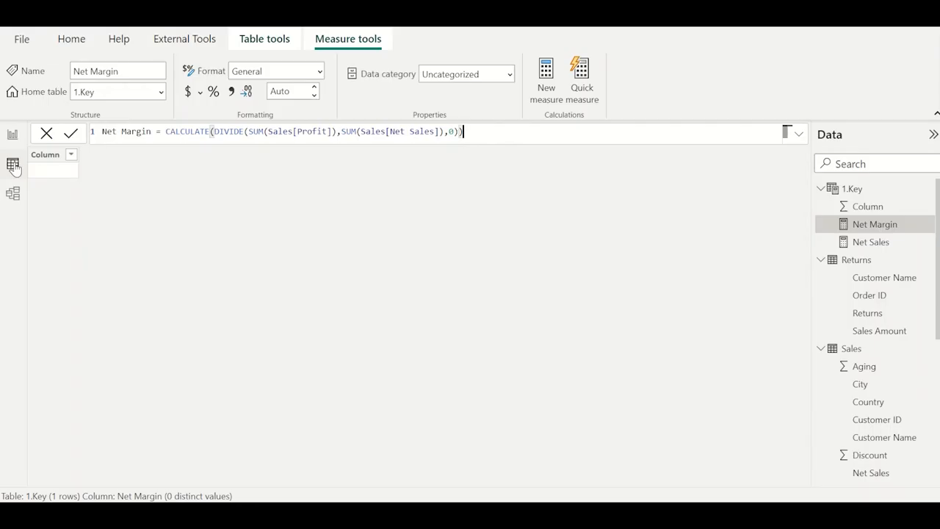
click(821, 190)
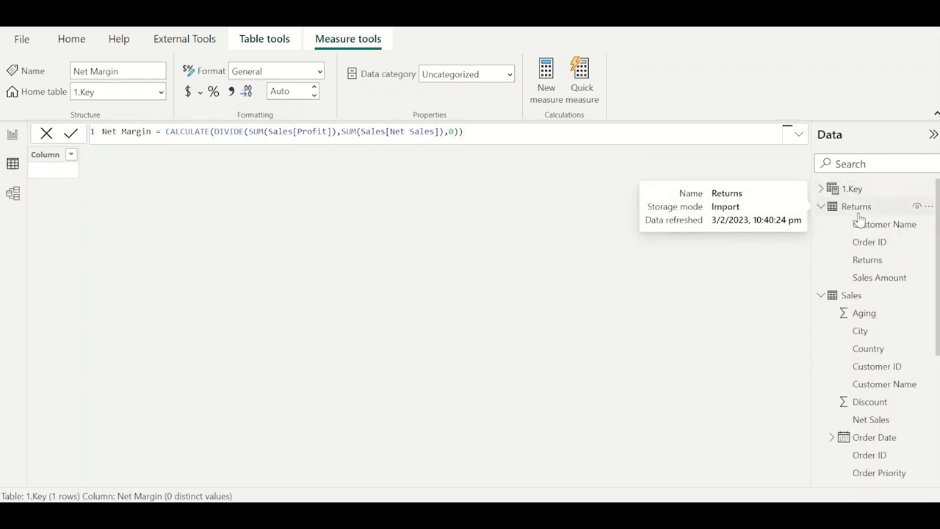
click(867, 297)
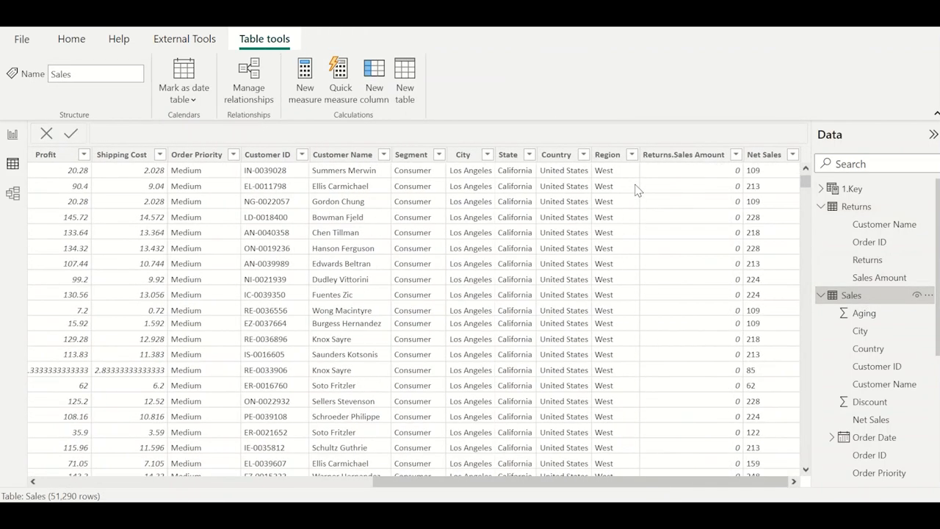
Change the data type of the Sales table's Net Sales column to Decimal number and accept the conversion.
click(764, 154)
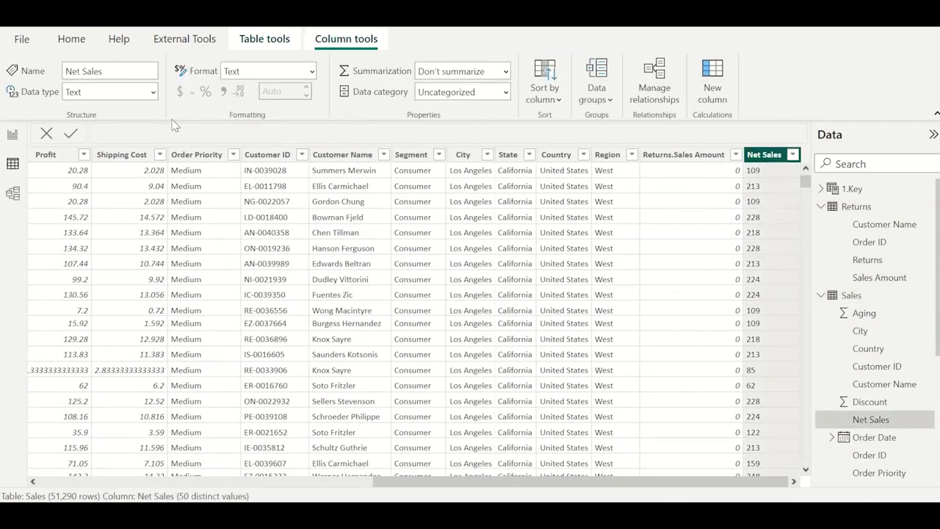
click(66, 91)
click(153, 92)
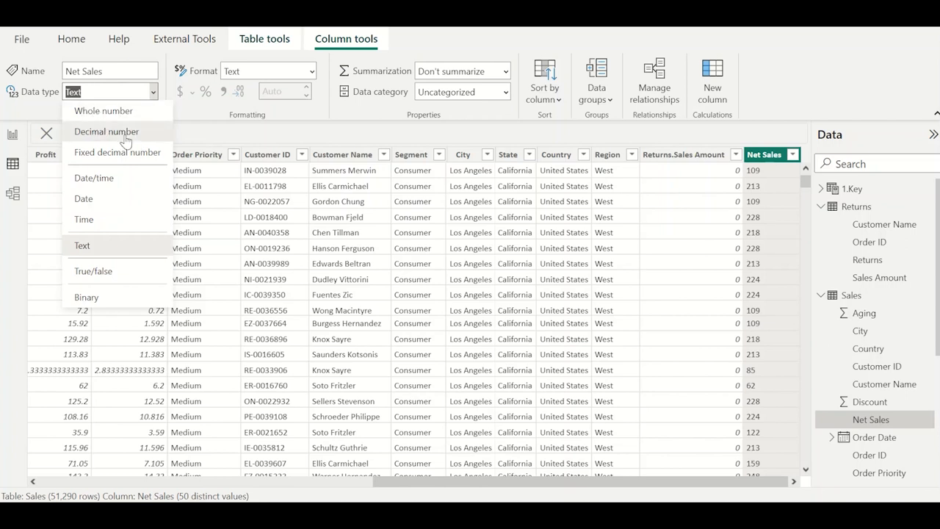
click(126, 137)
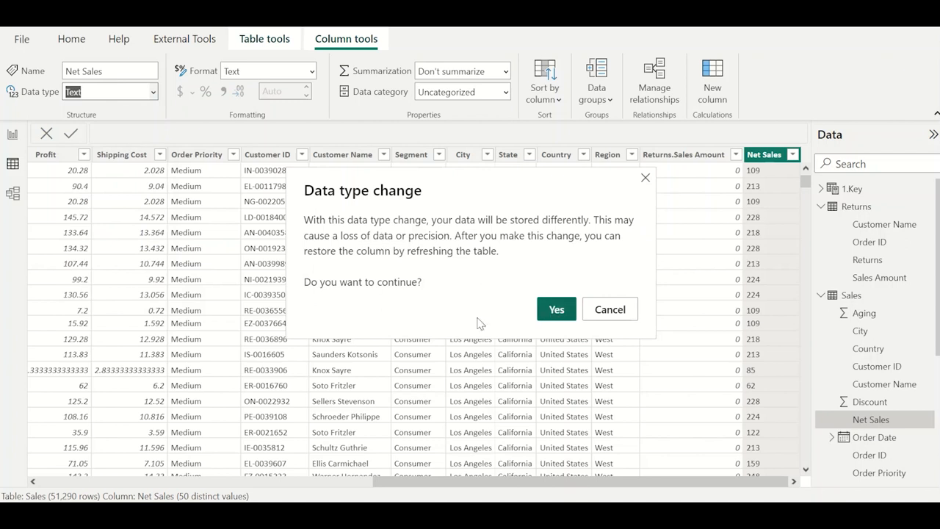
click(555, 311)
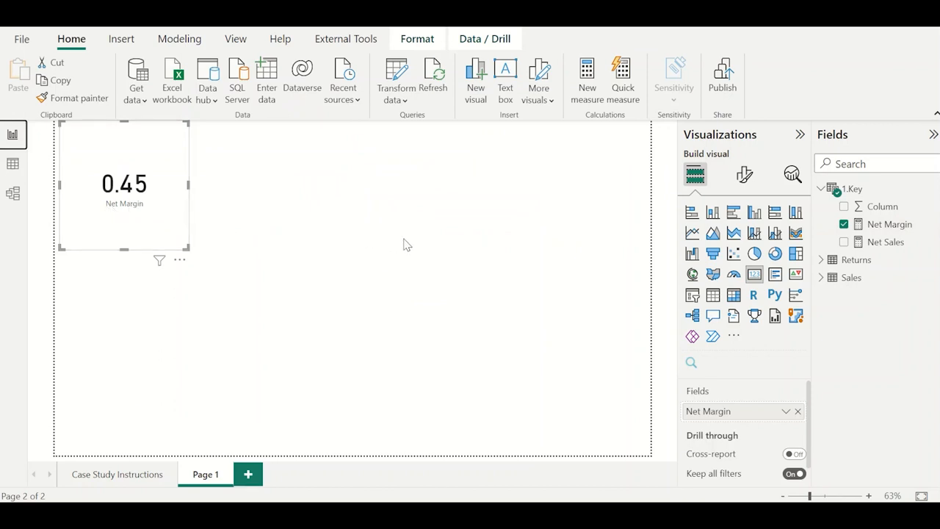
Format the Net Margin measure as a percentage and move the card away from the page corner.
click(891, 224)
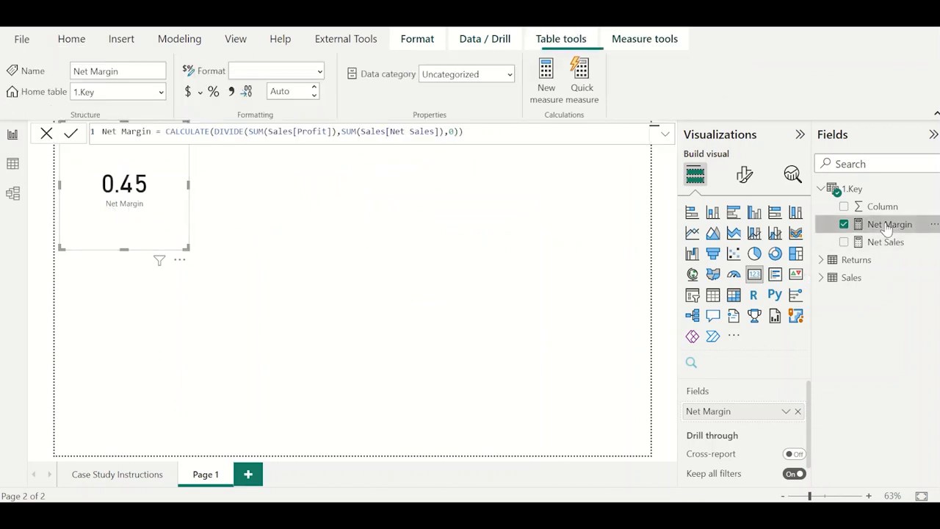
click(213, 93)
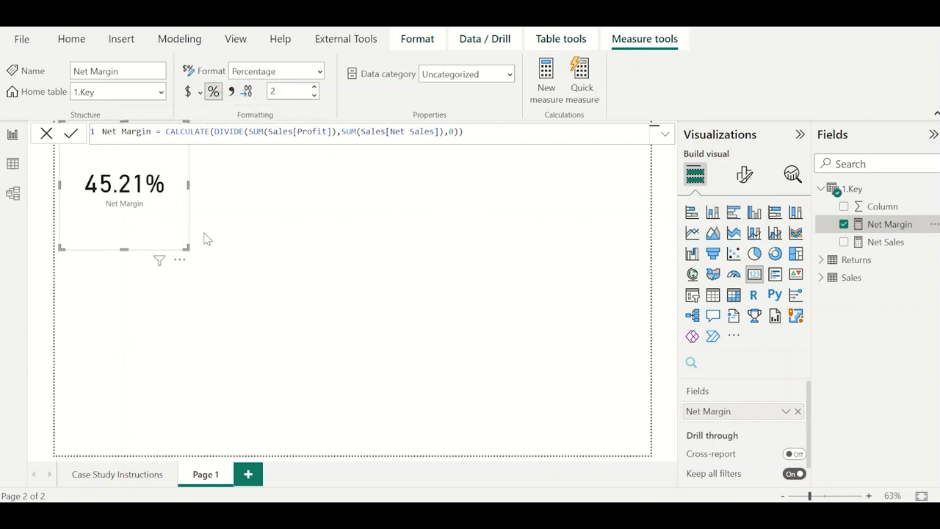
drag(161, 226, 266, 259)
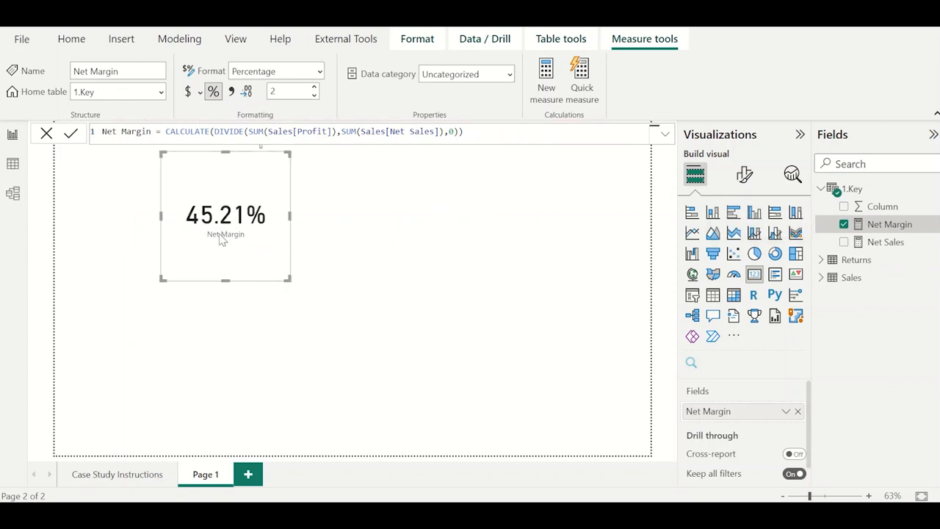
Replace Net Margin with the Net Sales measure in the card and set the callout value's display units to None.
click(843, 224)
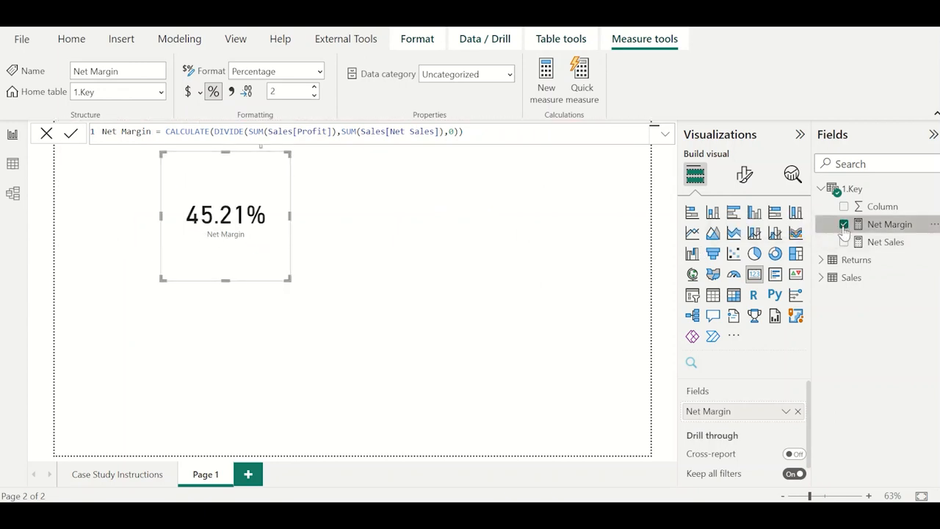
click(844, 241)
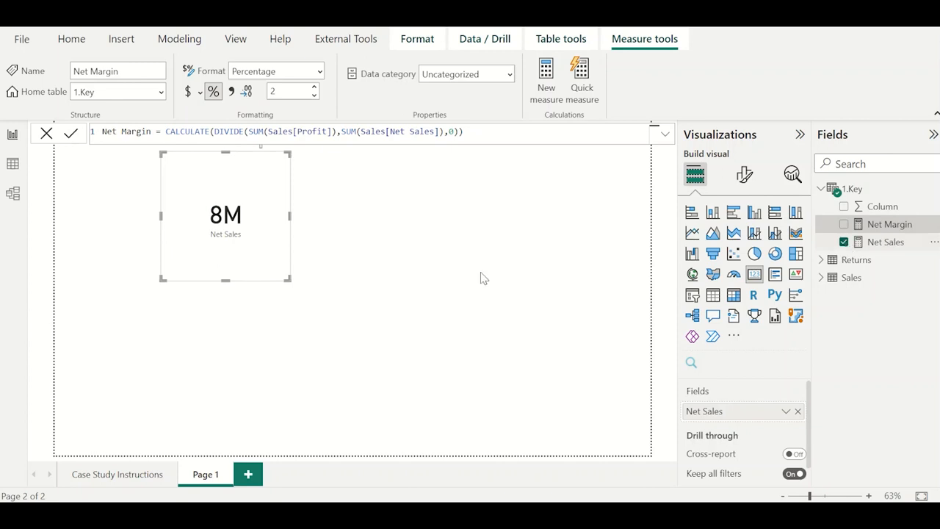
click(744, 174)
click(747, 286)
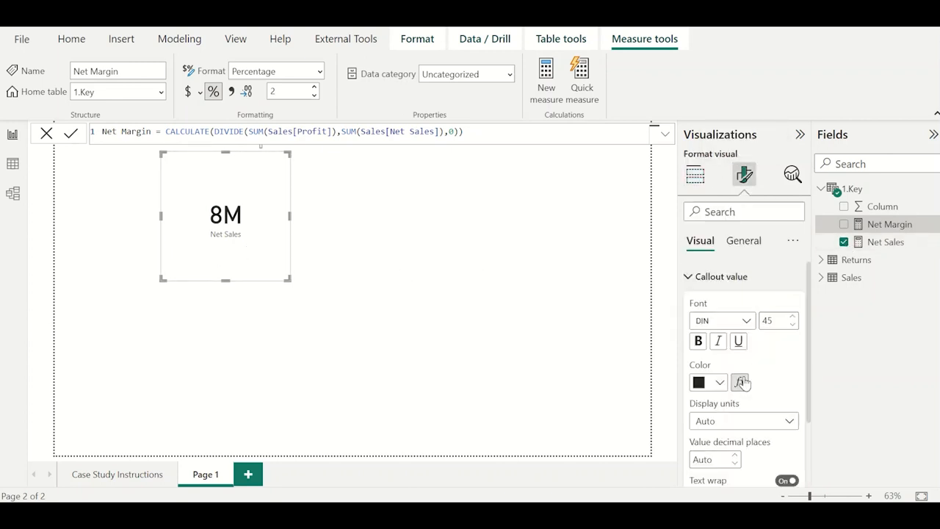
scroll(747, 381, down, 2)
click(735, 335)
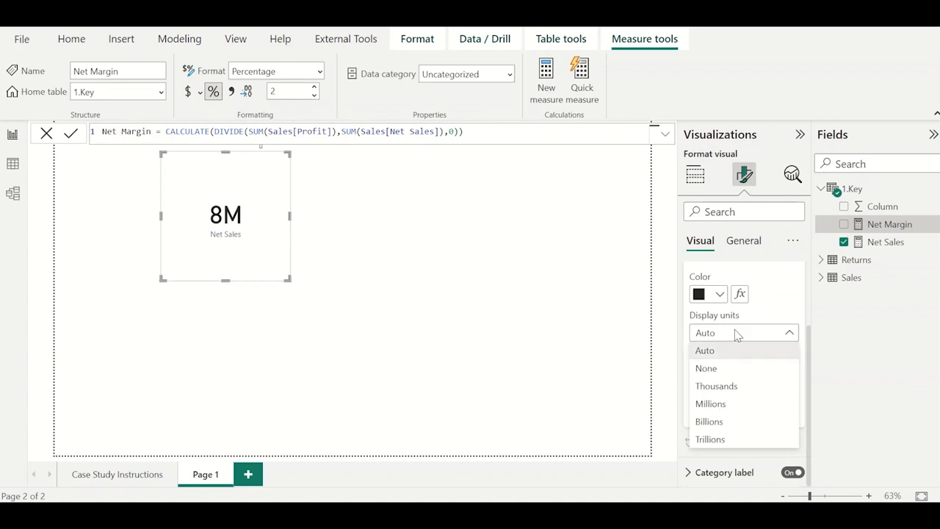
click(738, 370)
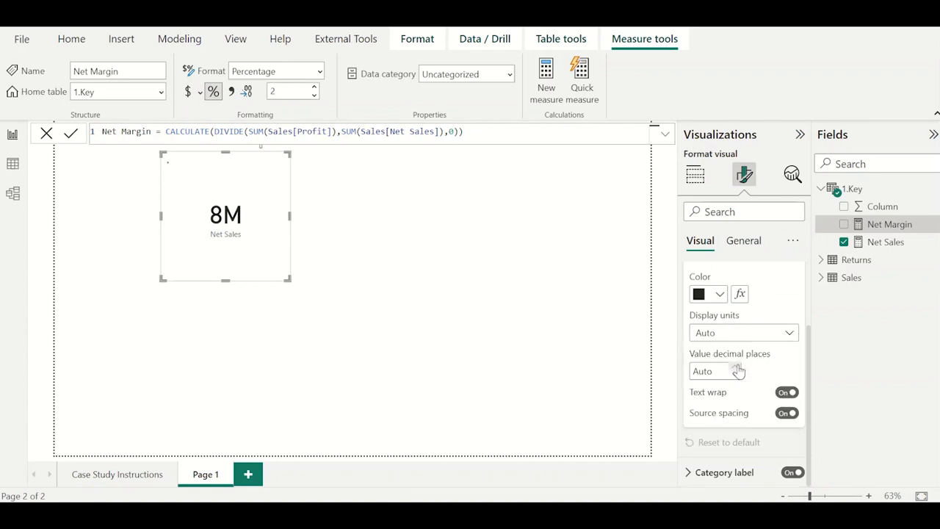
Format the Net Sales measure with a comma thousands separator.
click(890, 246)
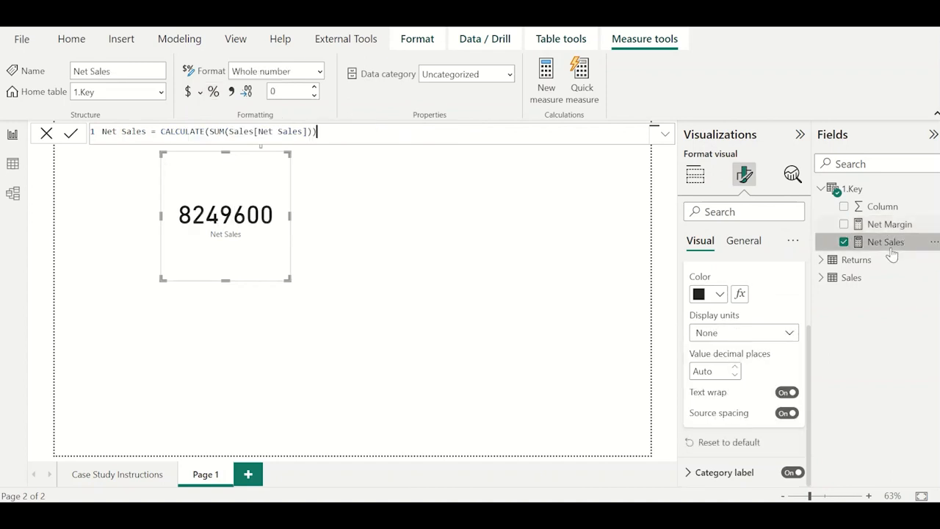
click(233, 94)
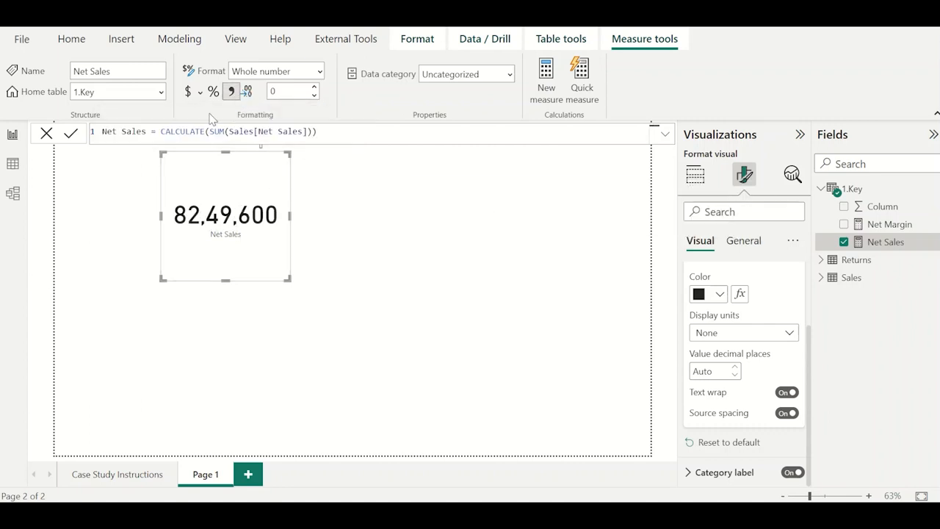
Format the Net Sales measure as dollar currency and delete its card from the page.
click(188, 92)
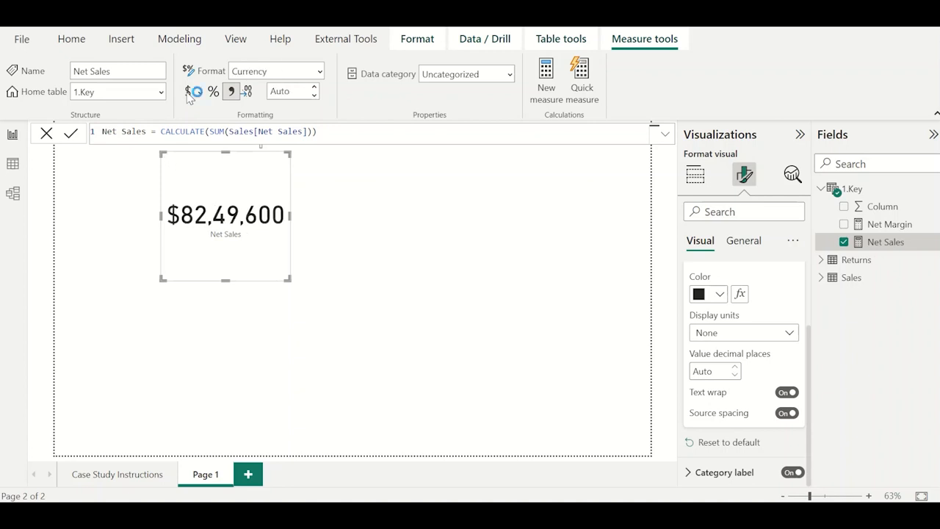
drag(293, 282, 310, 251)
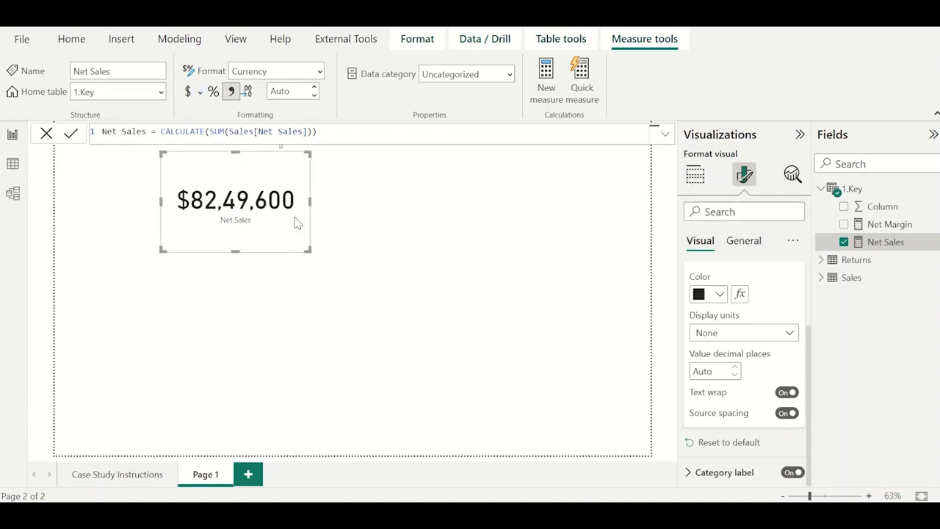
key(Delete)
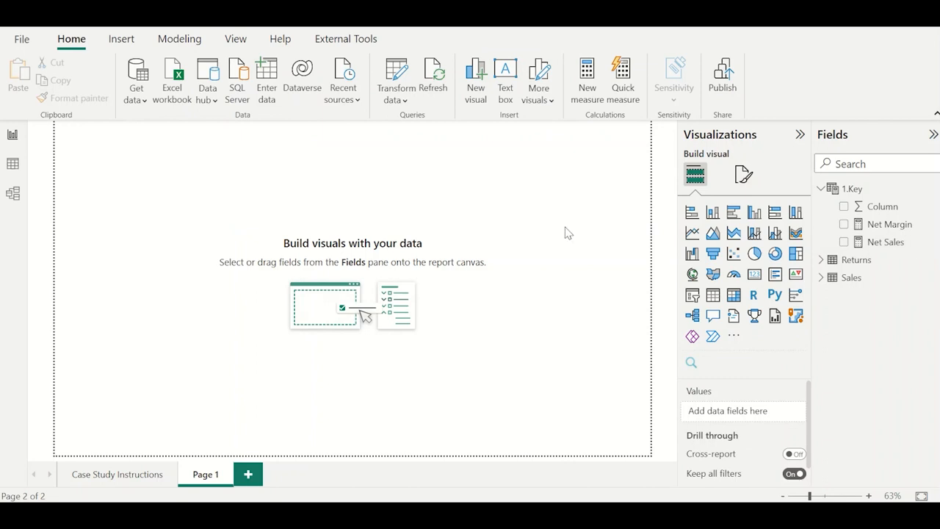
Rename the report page Page 1 as Main Page.
double_click(205, 475)
text(Dash)
text(in Page)
key(Return)
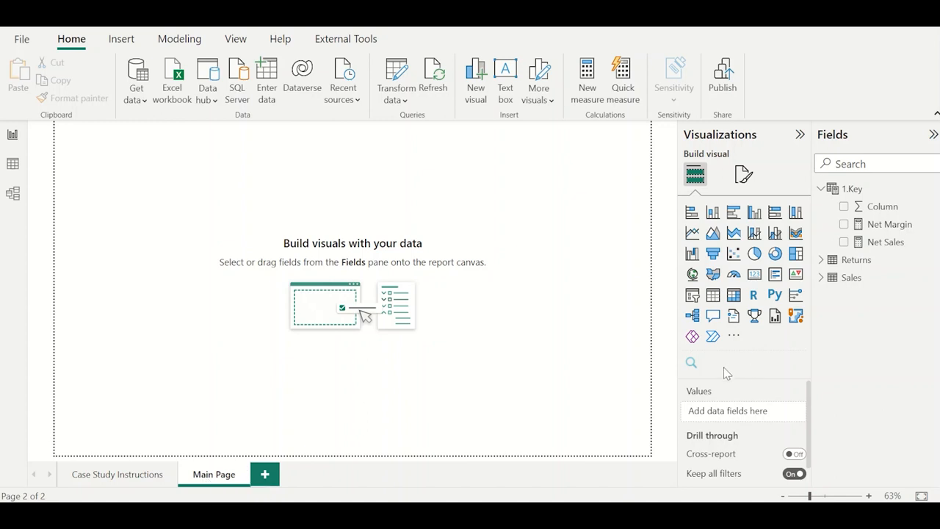
Add EcommerceRetailImage.jpg as the canvas background image of the Main Page.
click(746, 180)
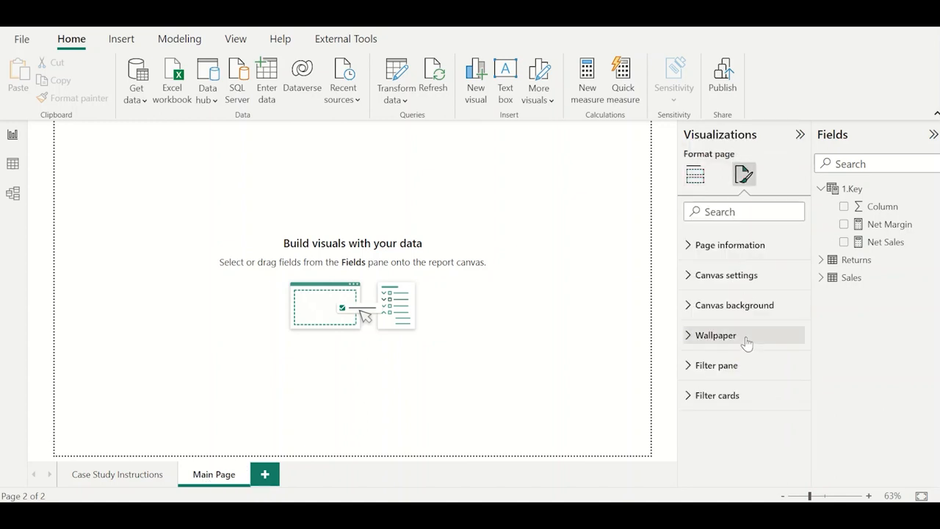
click(745, 339)
click(701, 307)
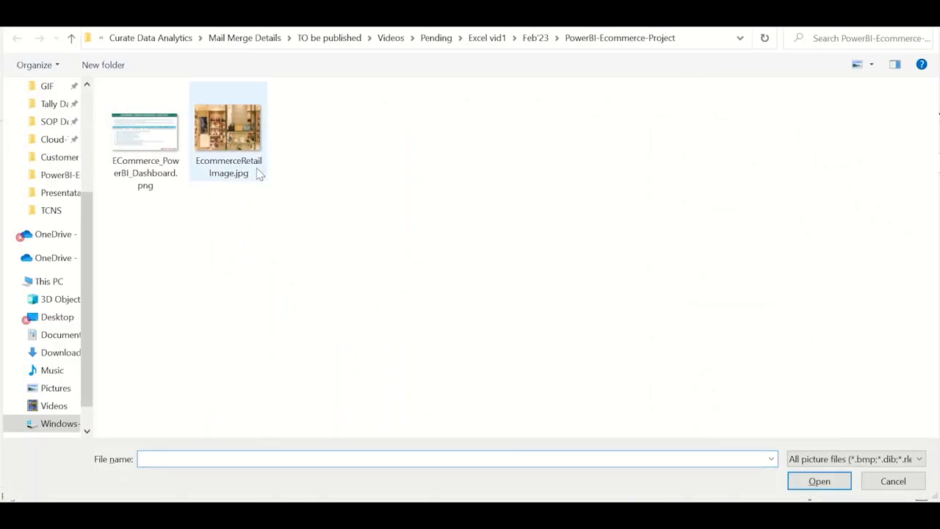
double_click(257, 170)
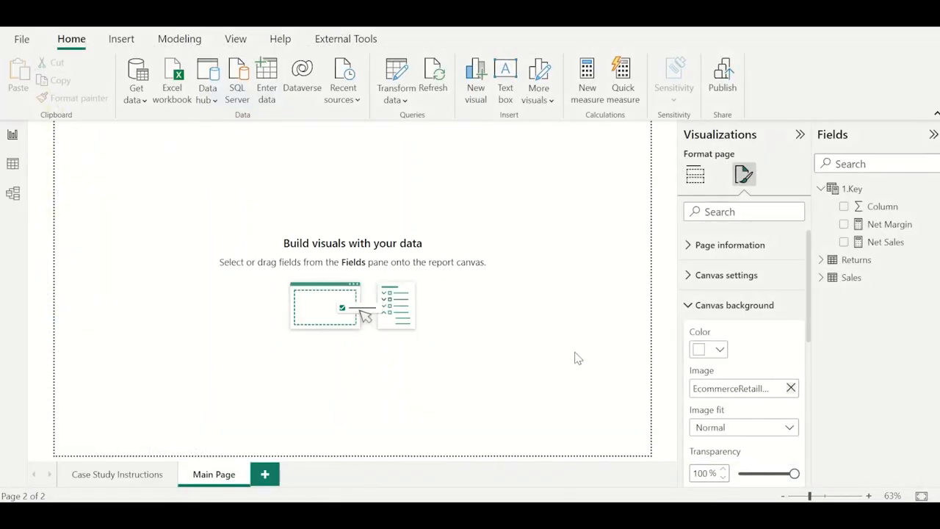
Set the canvas background's transparency to 0% and its image fit to Fit.
scroll(734, 422, down, 1)
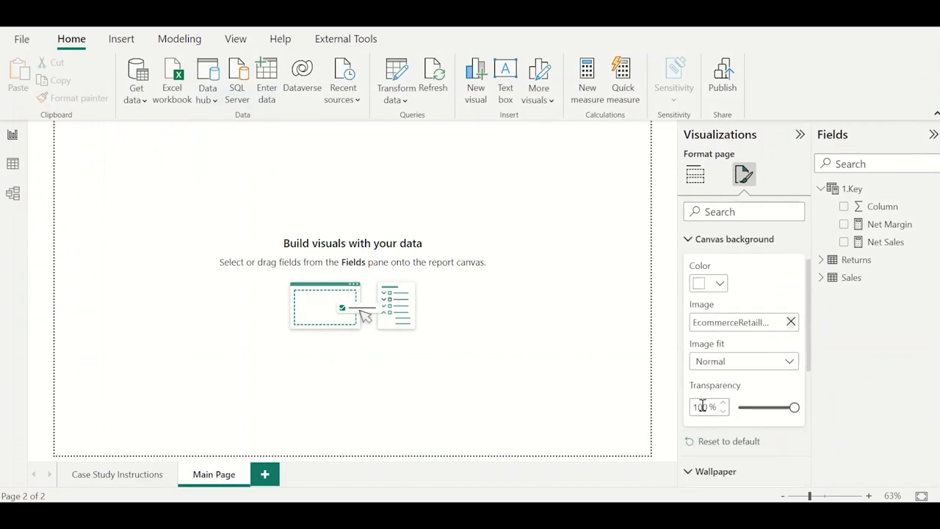
double_click(701, 406)
text(0)
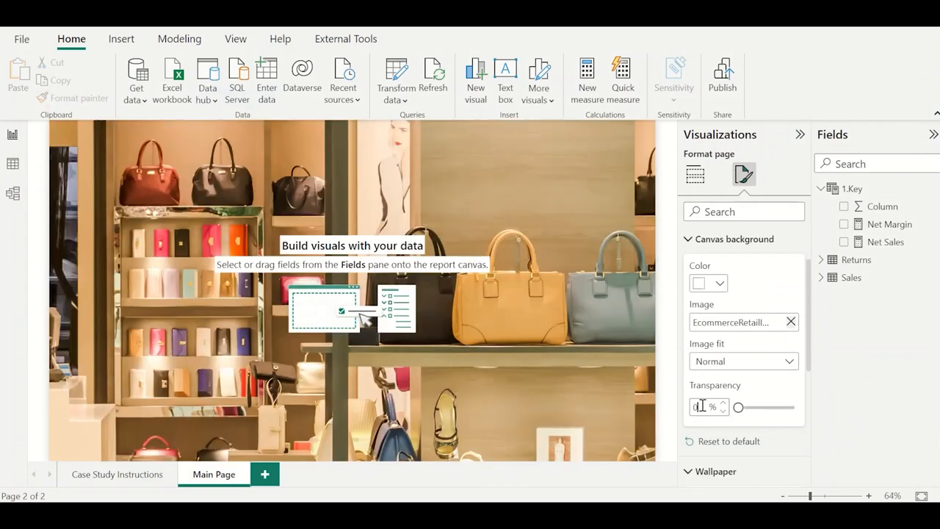
click(740, 364)
click(726, 397)
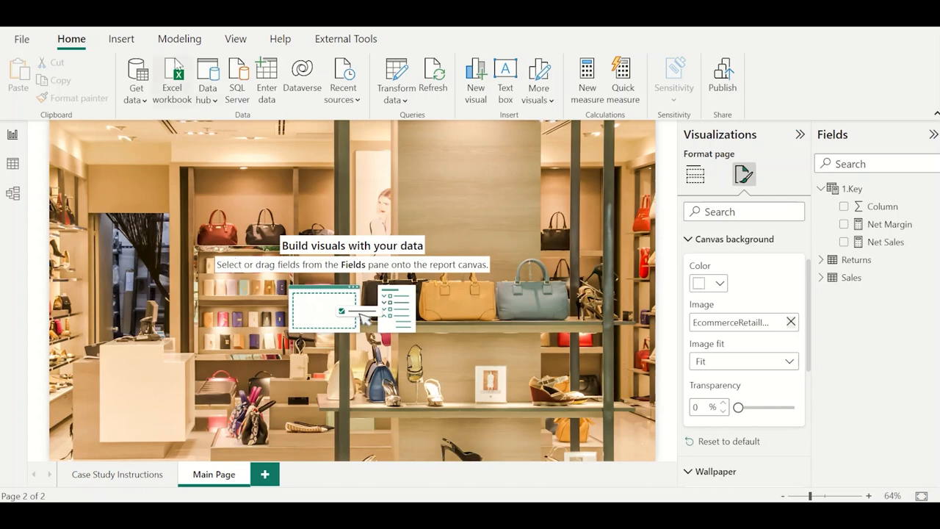
Insert a rectangle shape and size it as a tall panel on the left part of the canvas.
click(117, 43)
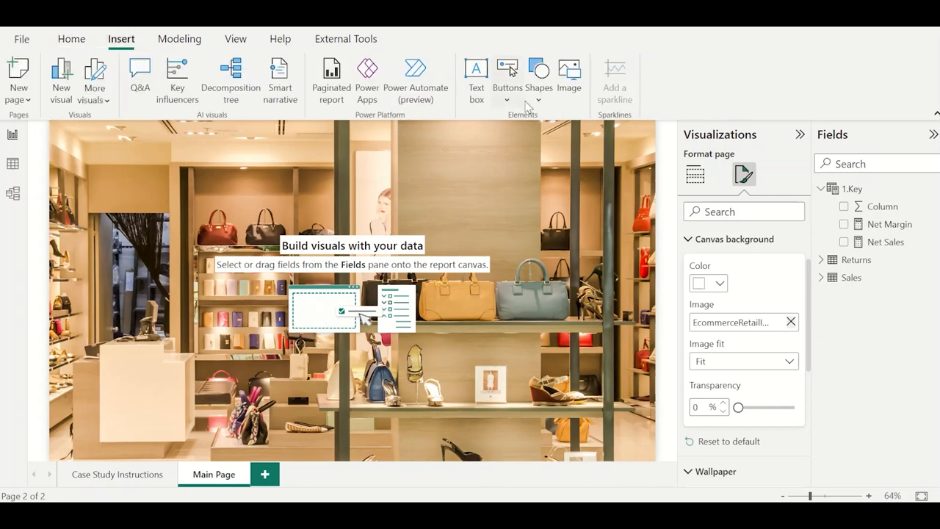
click(527, 107)
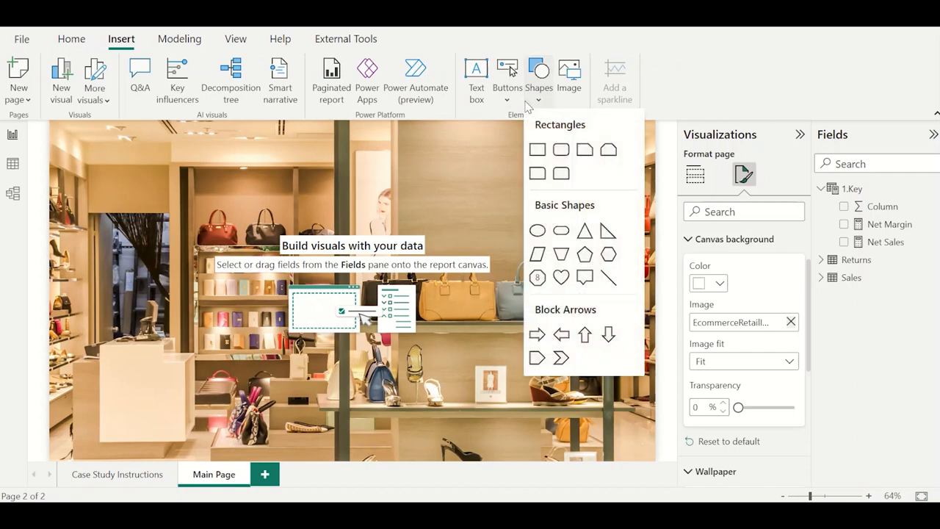
click(537, 149)
drag(125, 226, 166, 337)
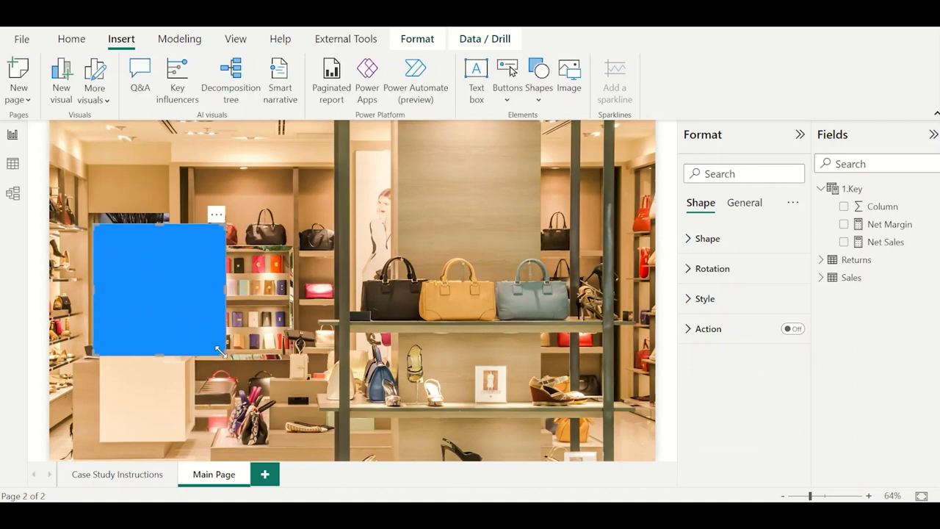
drag(225, 356, 209, 409)
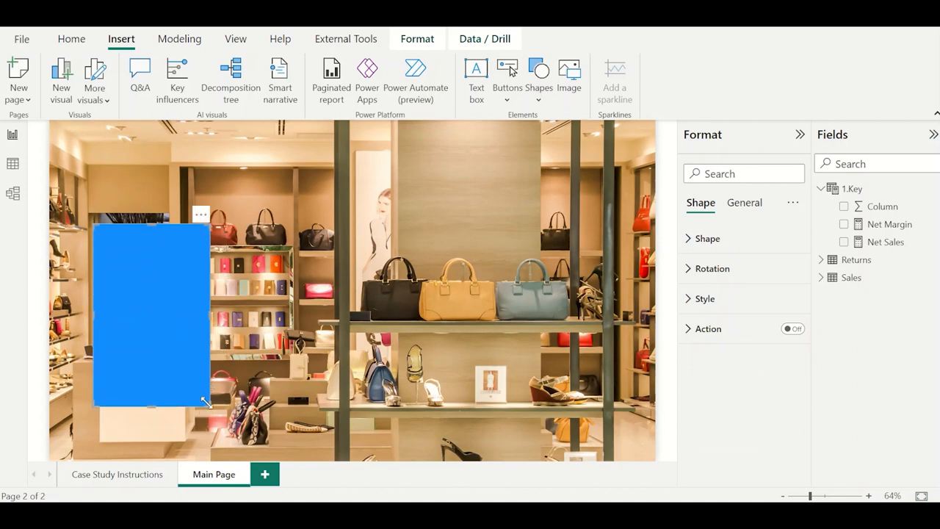
Set the tall rectangle's fill color to white.
click(742, 306)
click(718, 367)
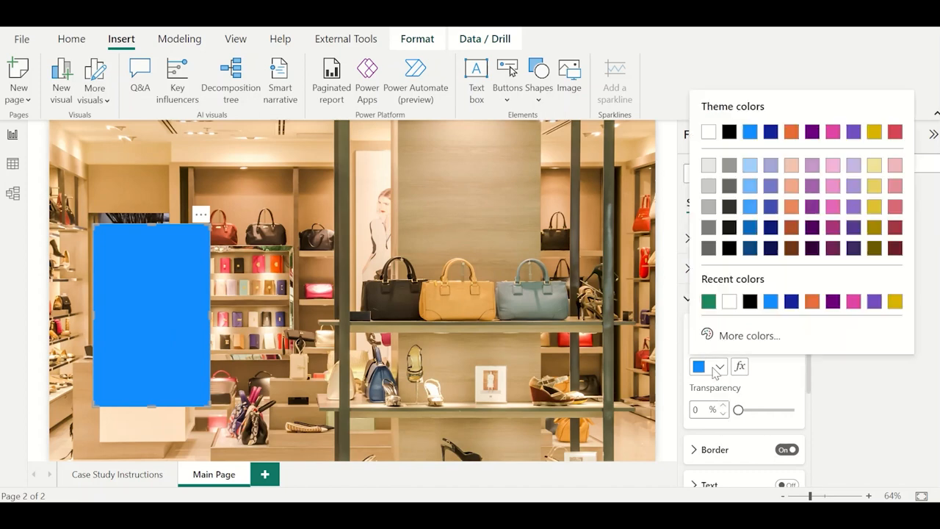
click(708, 165)
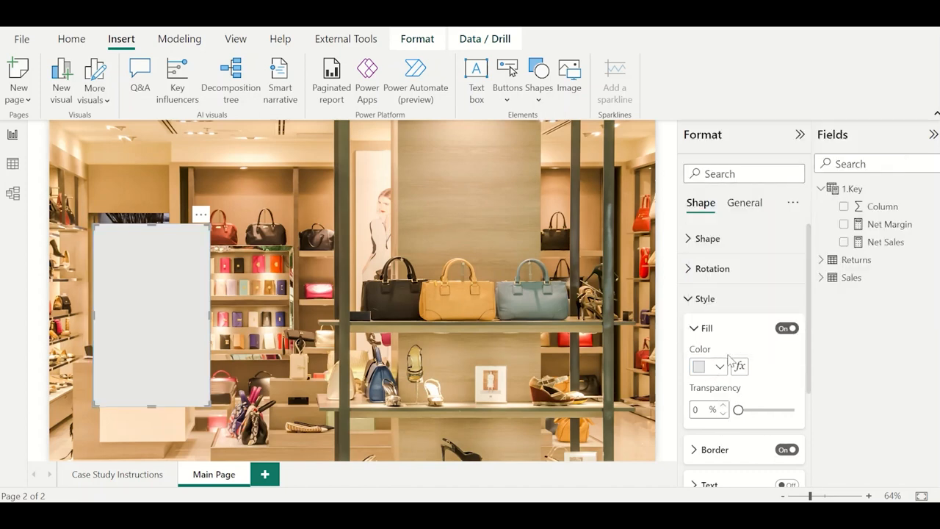
click(705, 371)
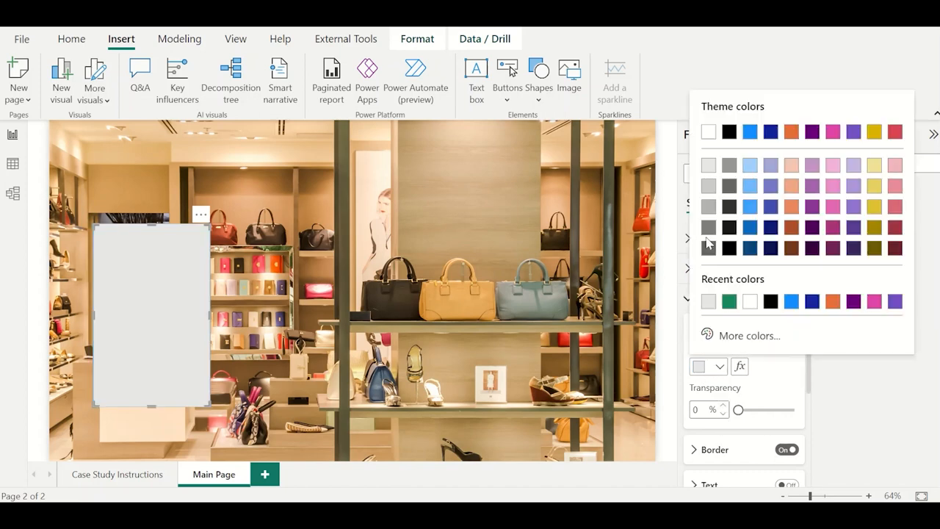
click(709, 133)
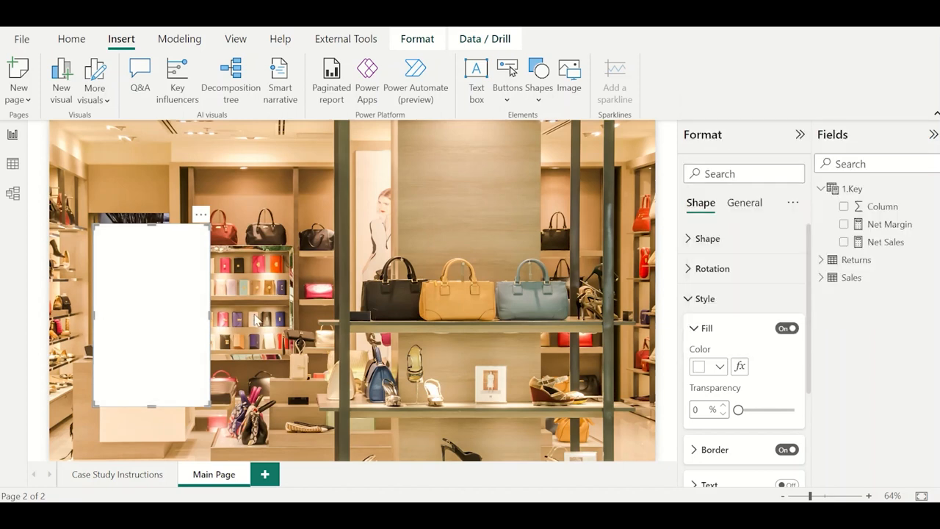
Duplicate the white rectangle, place the copy to its right, and reshape it into a short, wide panel aligned with its top.
key(ctrl+c)
key(ctrl+v)
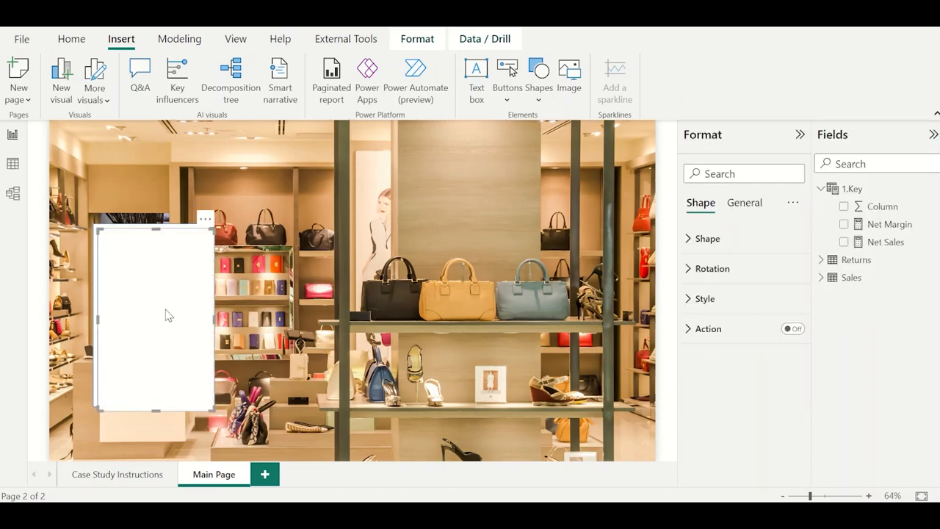
drag(166, 314, 286, 308)
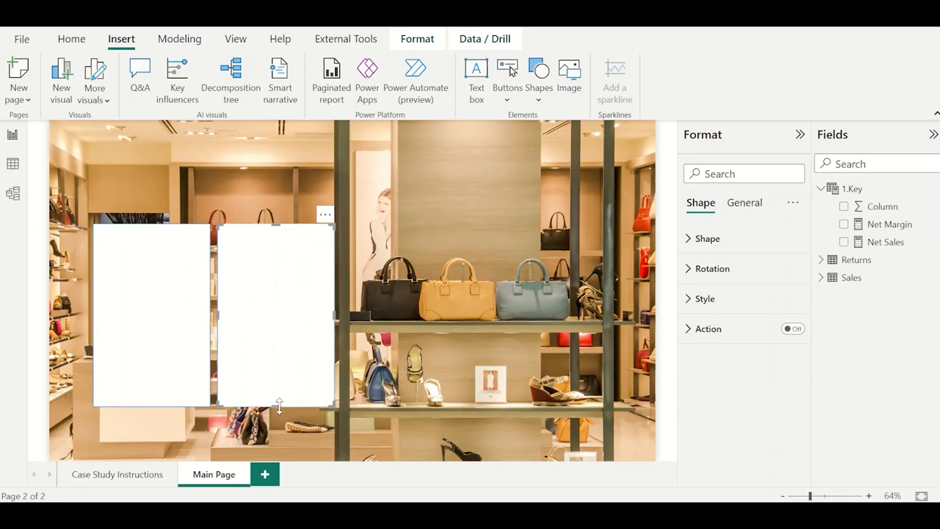
drag(279, 405, 275, 304)
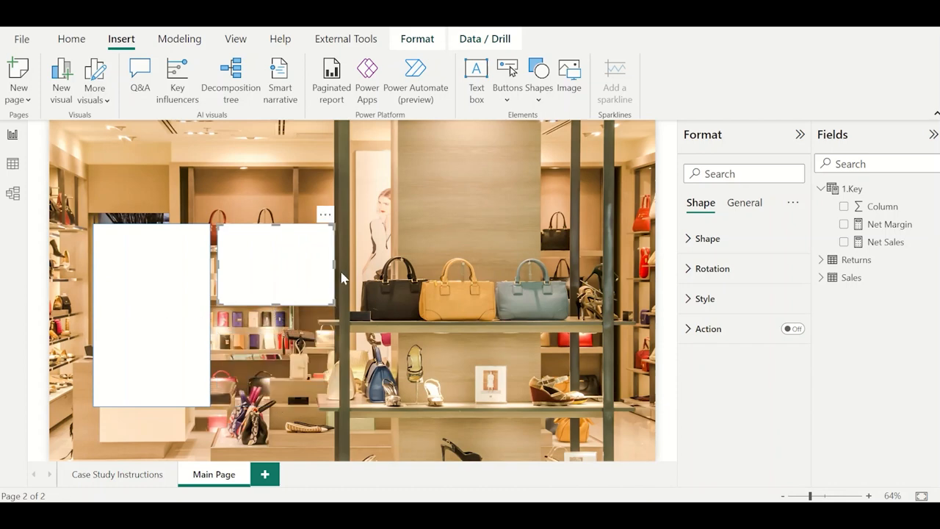
drag(336, 269, 501, 268)
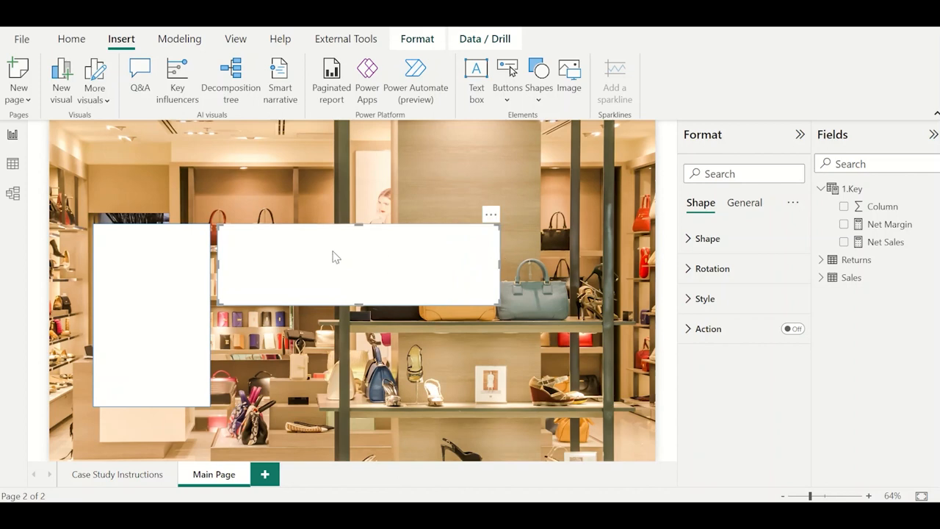
Fill the wide rectangle with light blue and set its fill transparency to 10%.
click(705, 298)
scroll(723, 419, down, 1)
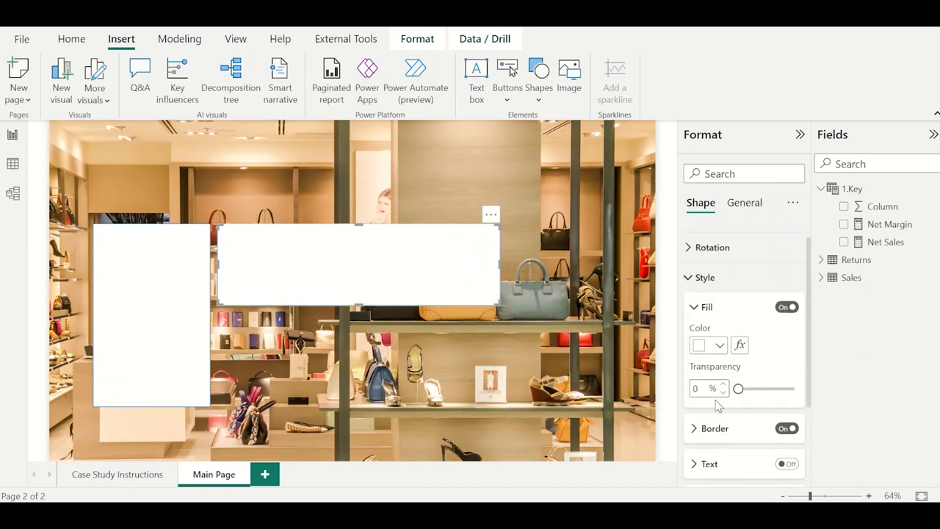
click(716, 346)
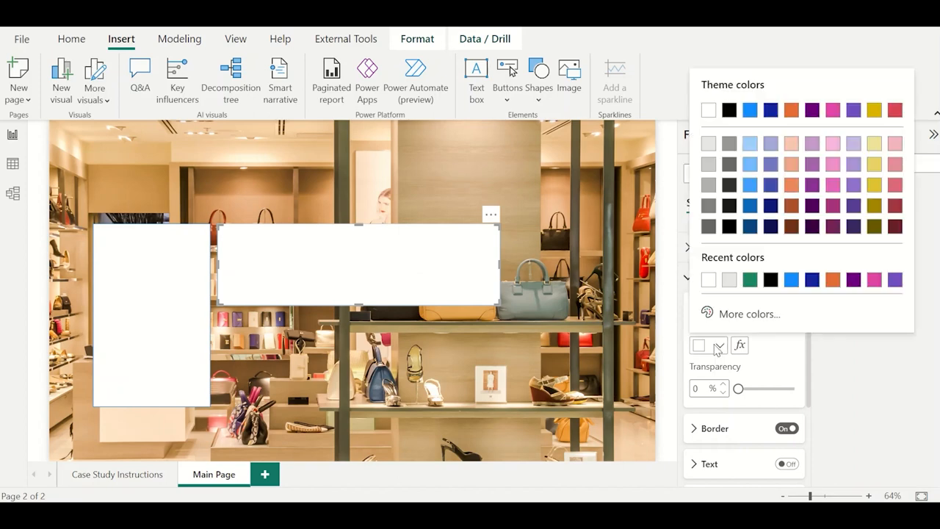
click(750, 164)
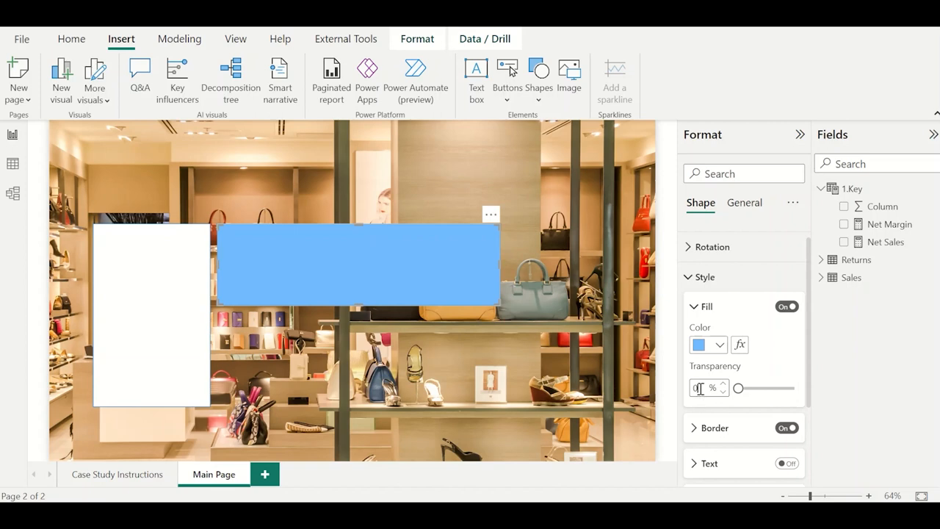
text(10)
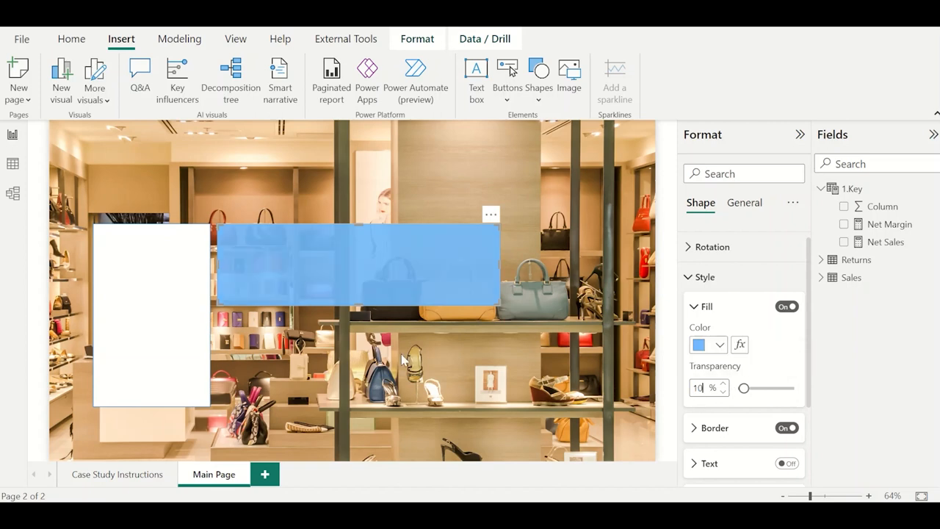
Duplicate the blue rectangle and place the copy below it, aligned with the bottom of the white panel.
click(377, 295)
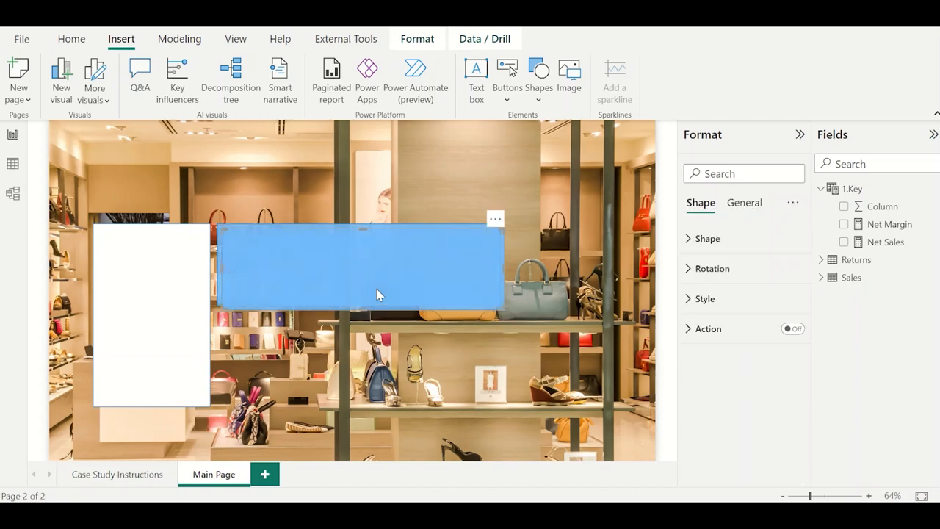
drag(377, 295, 373, 386)
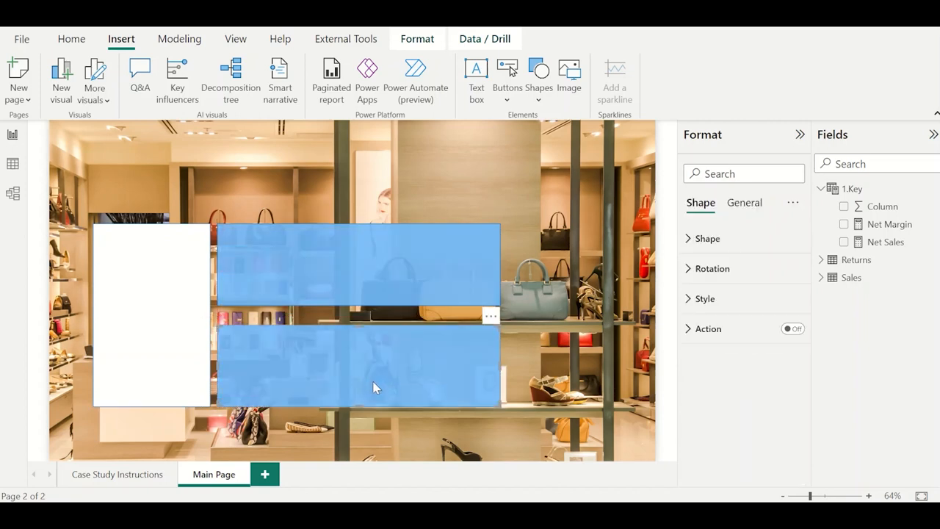
double_click(360, 330)
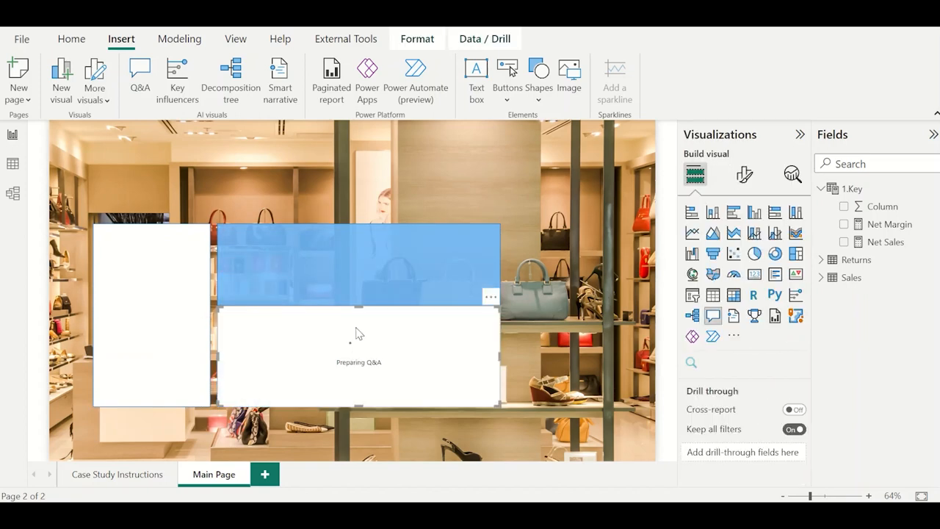
key(ctrl+z)
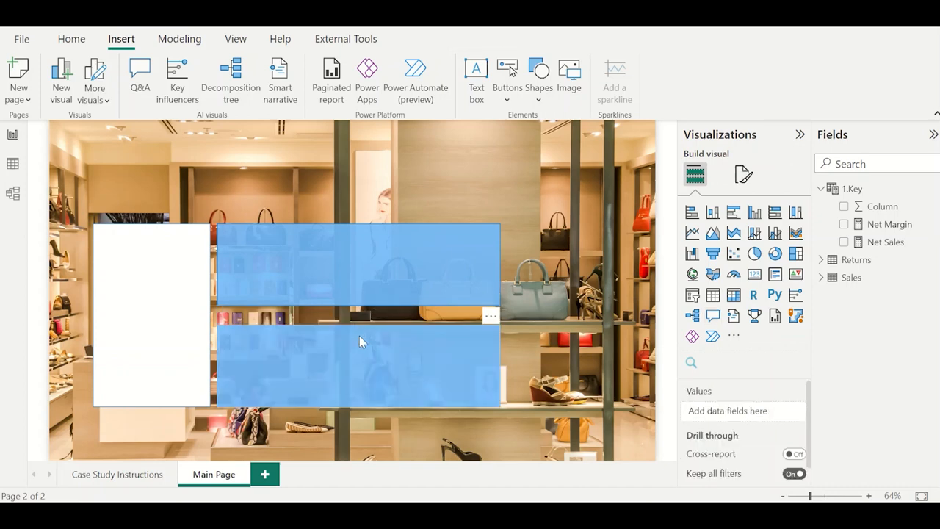
Extend the two blue rectangles vertically toward each other, leaving a narrow gap between them.
click(359, 335)
drag(356, 327, 360, 310)
click(358, 303)
click(537, 294)
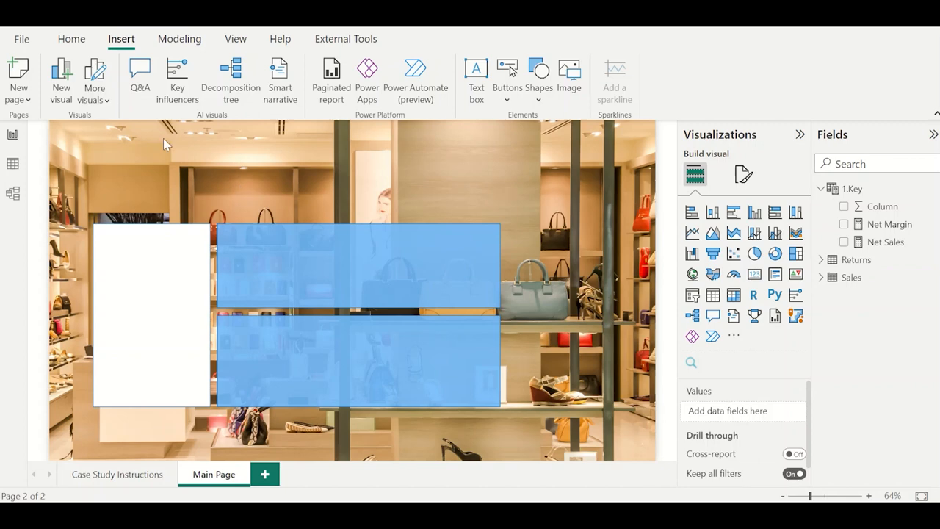
Duplicate the tall white rectangle and place the copy to the right of the blue panels, aligned with their top.
click(470, 232)
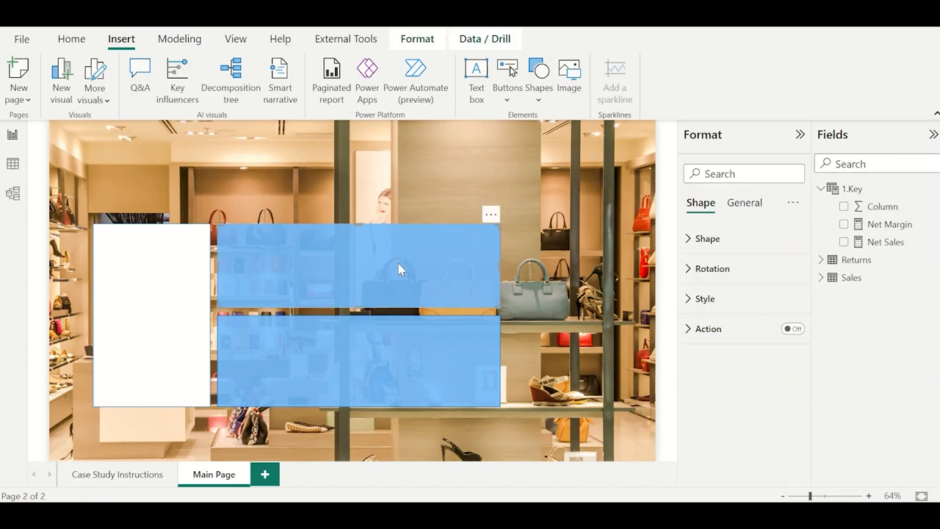
click(161, 279)
drag(161, 279, 577, 294)
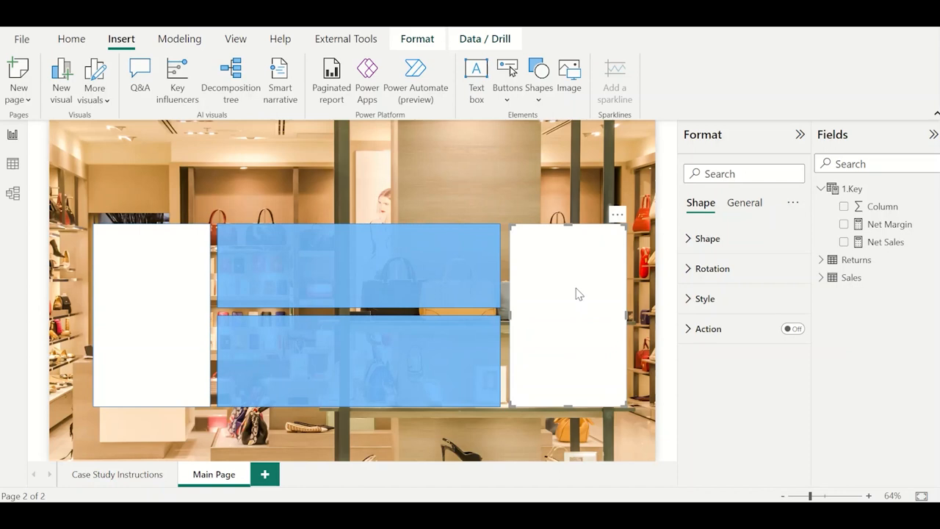
Check the hex code of the upper blue rectangle's fill color.
click(225, 199)
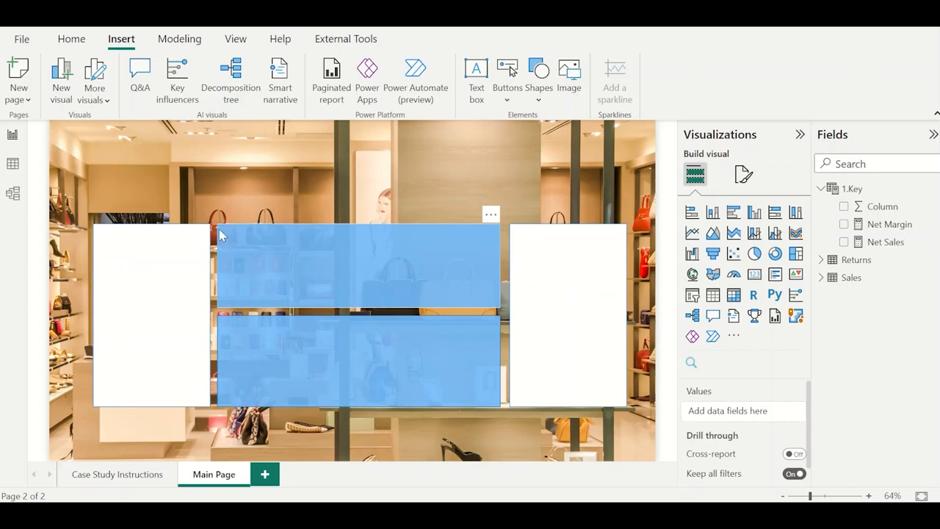
click(220, 233)
click(713, 300)
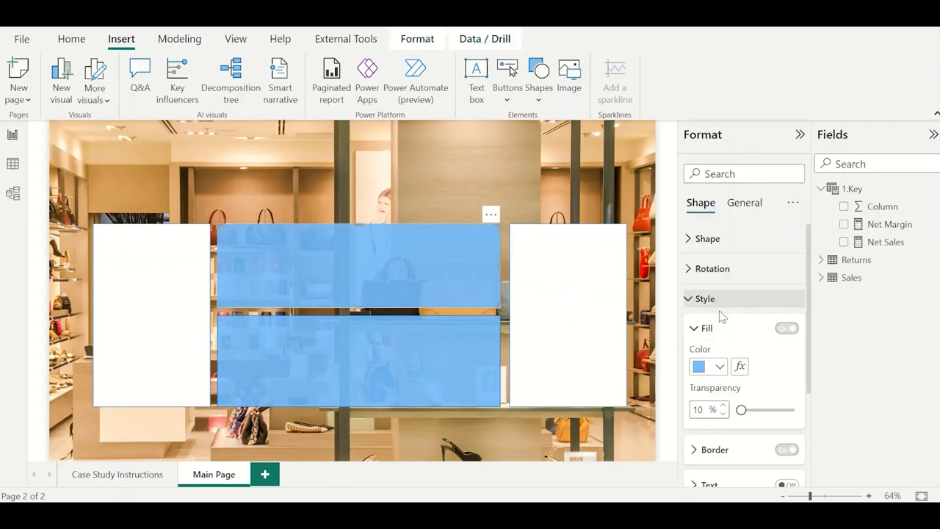
click(714, 367)
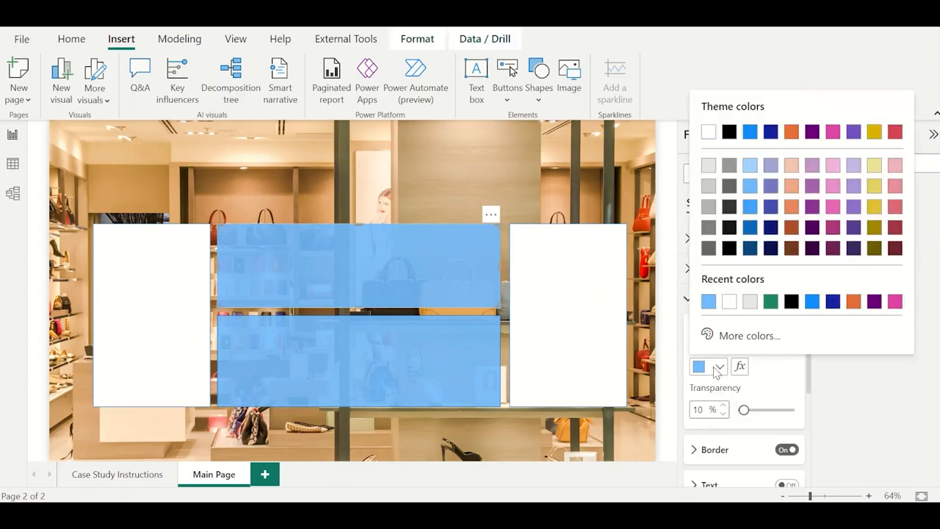
click(757, 337)
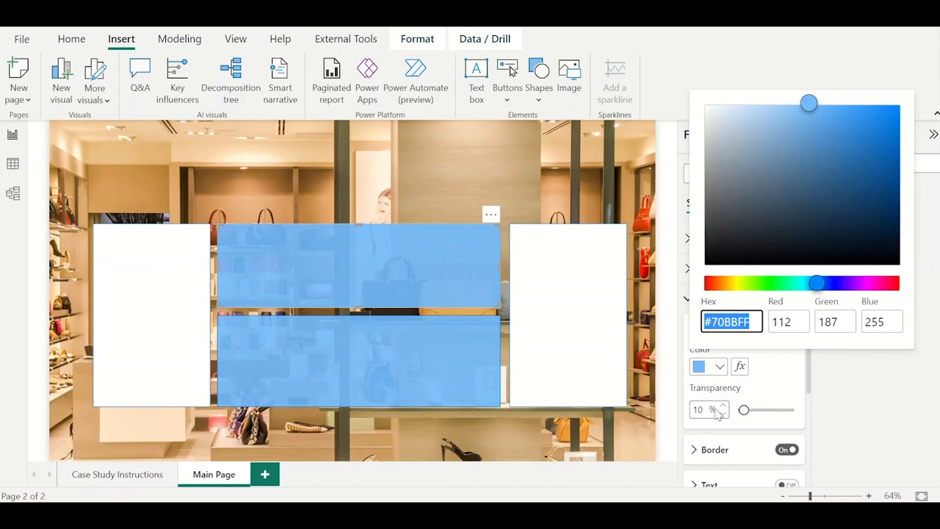
Set the fill color of the lower blue rectangle to the custom hex value #41A4FF.
click(223, 322)
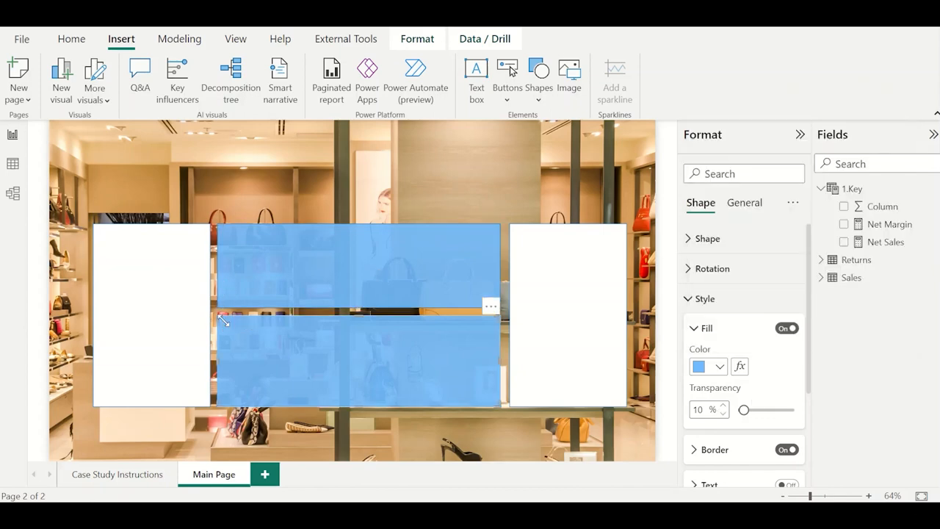
click(719, 367)
click(745, 335)
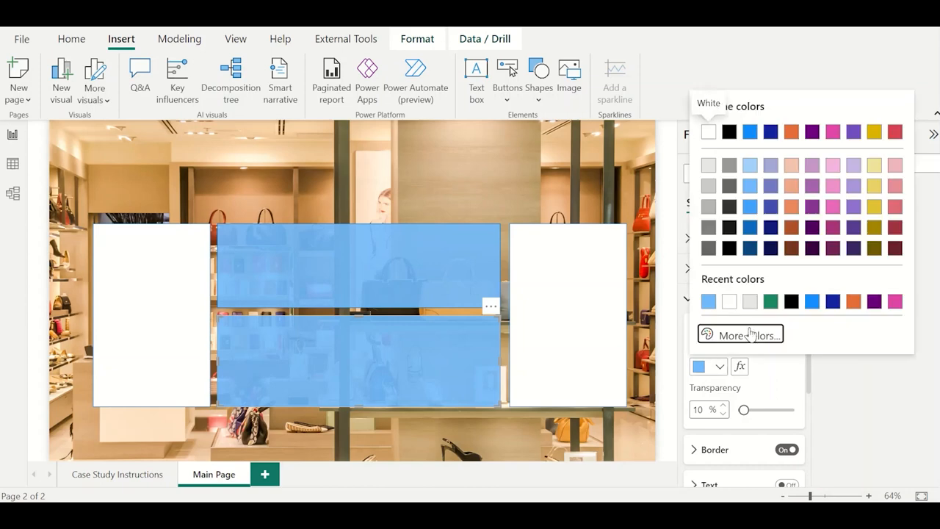
text(4)
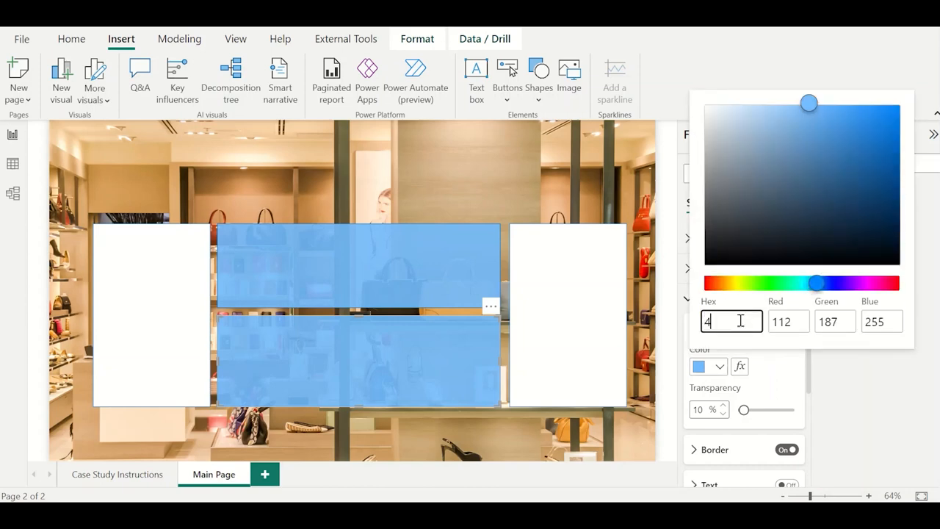
text(#41a4ff)
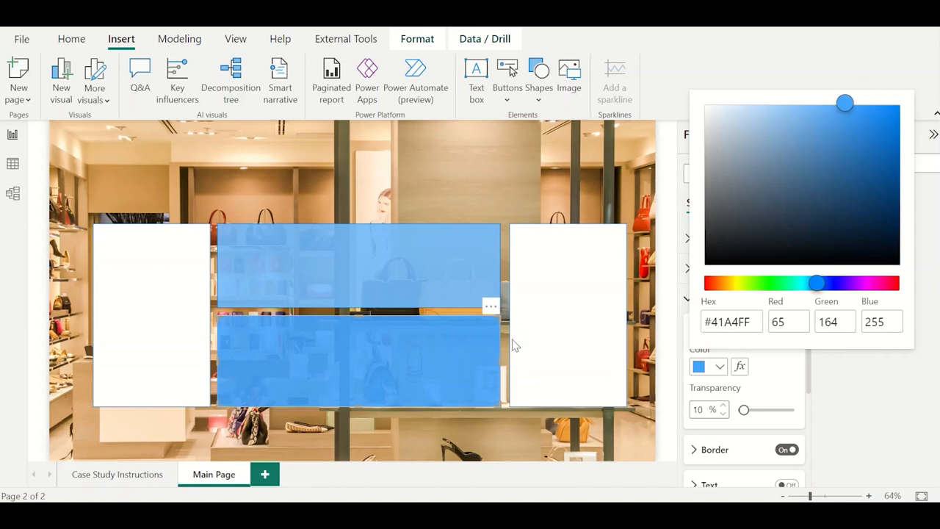
key(Escape)
Fill the tall white rectangle beside the blue panels' right edge with the custom color #0D6ABF.
click(523, 241)
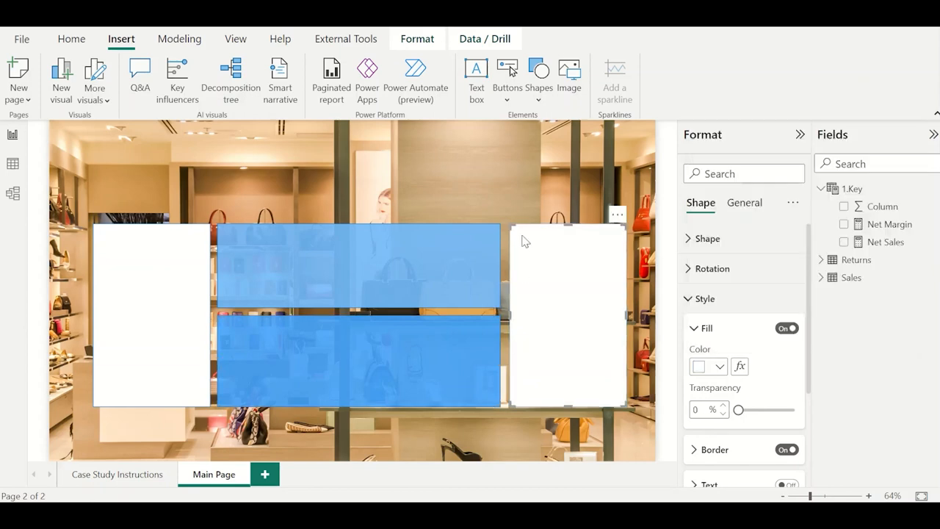
click(719, 369)
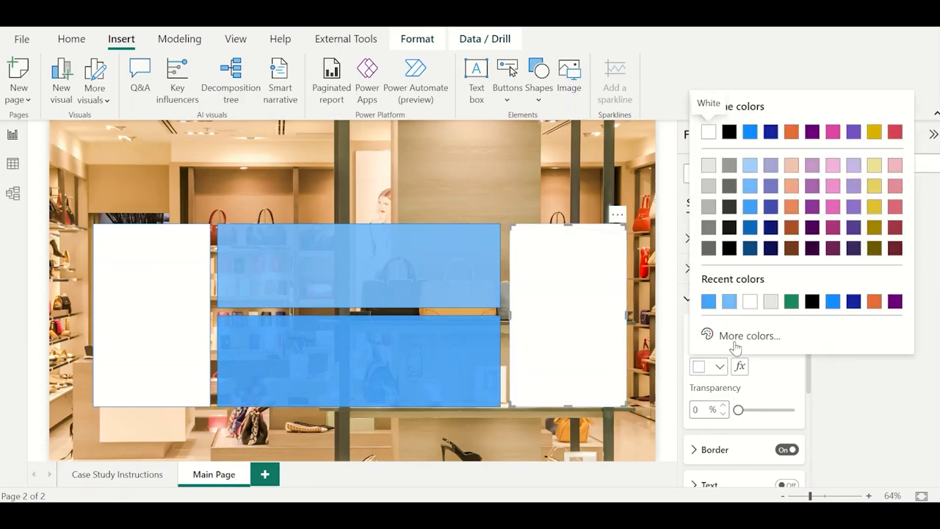
click(734, 339)
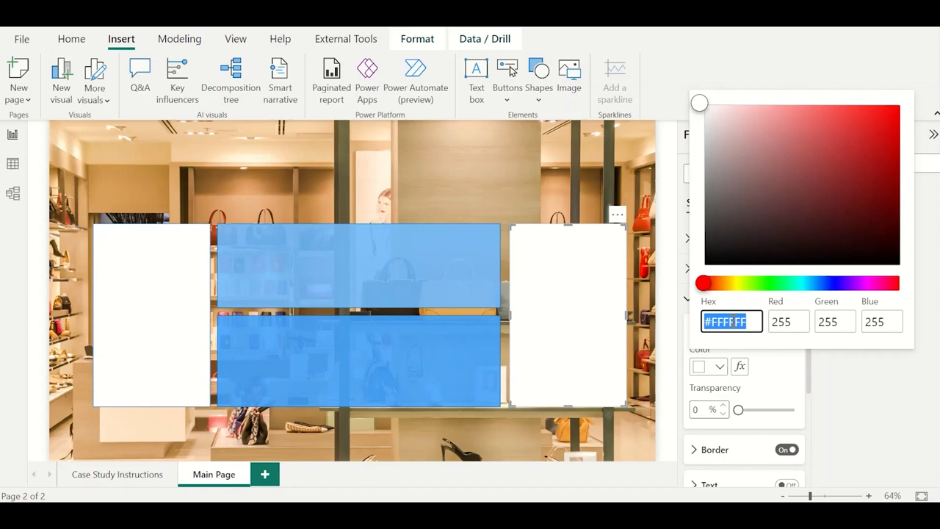
text(#od)
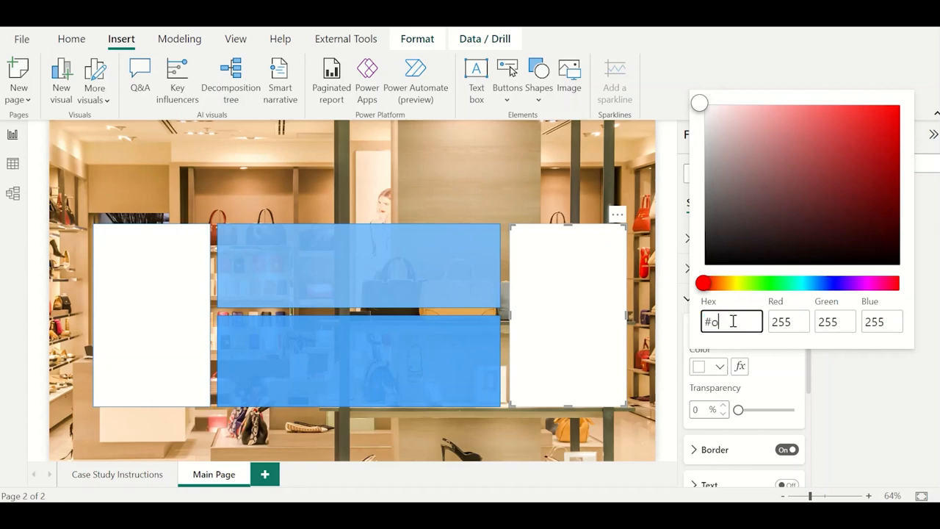
key(BackSpace)
key(BackSpace)
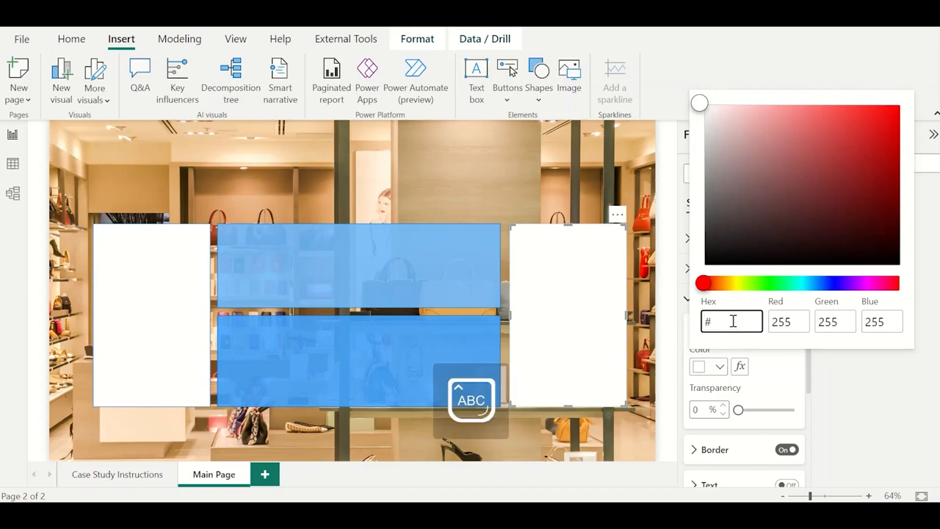
text(0D6ABF)
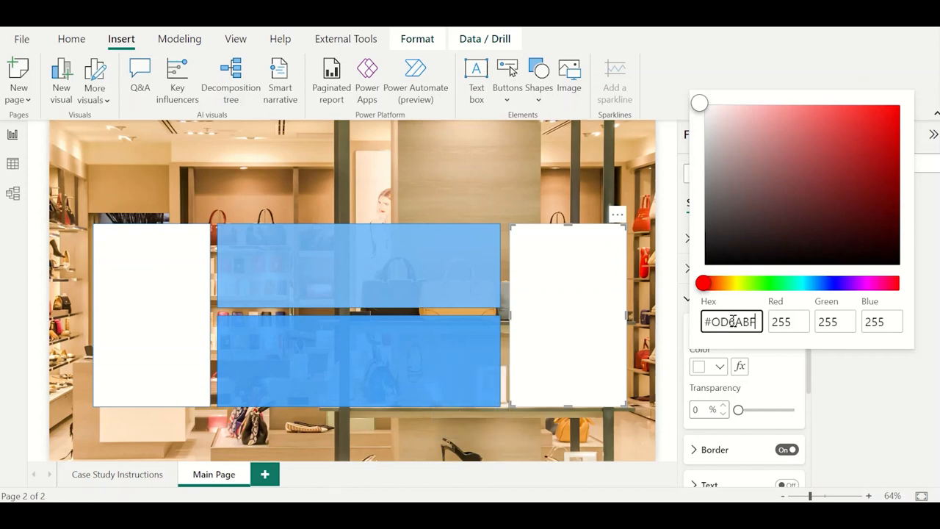
click(722, 321)
key(BackSpace)
text(0)
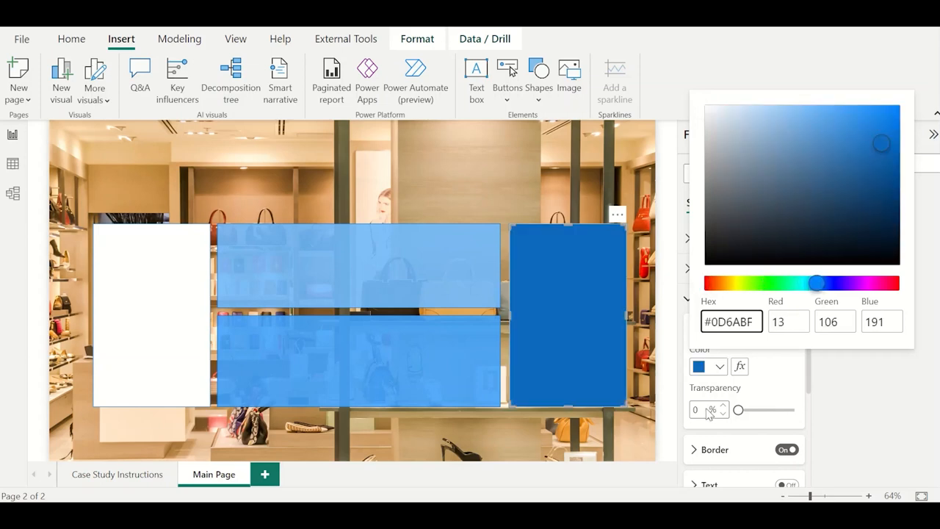
click(635, 291)
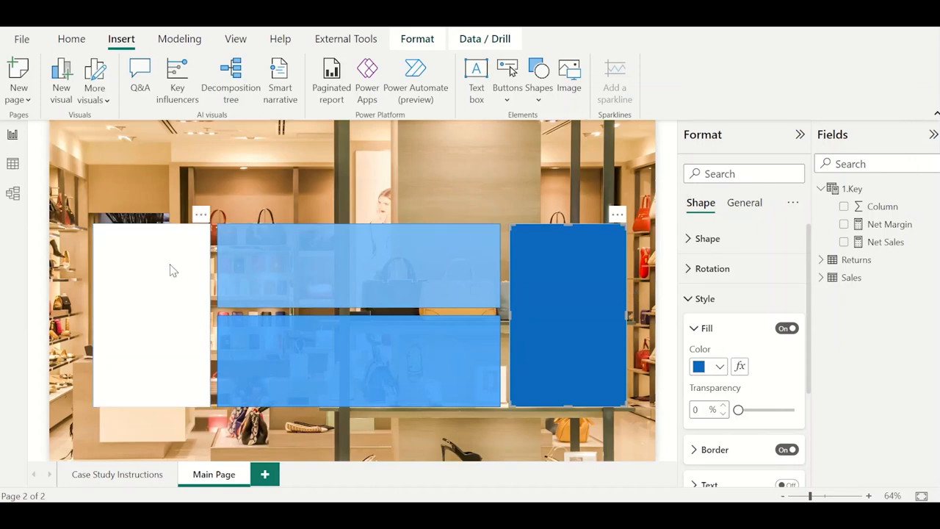
Duplicate the lower blue rectangle and shrink the copy to fit inside the lower part of the white panel.
click(264, 278)
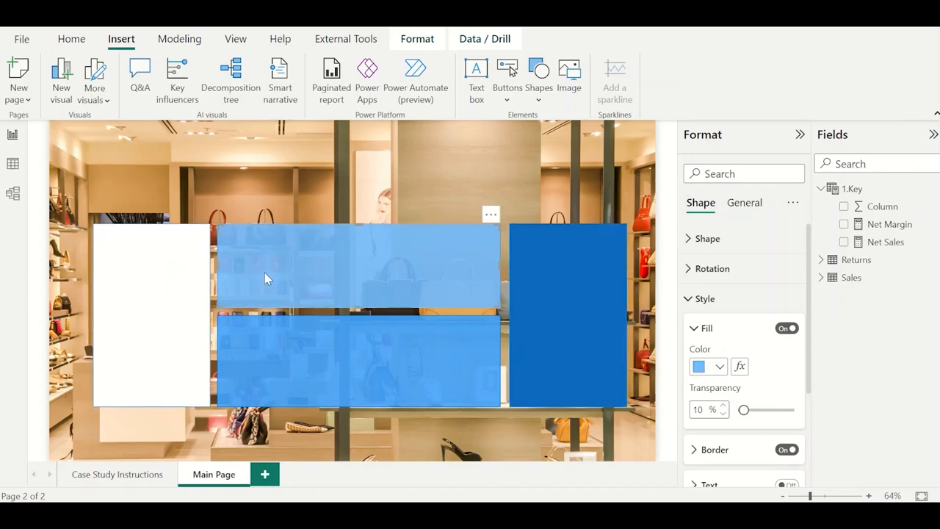
click(289, 344)
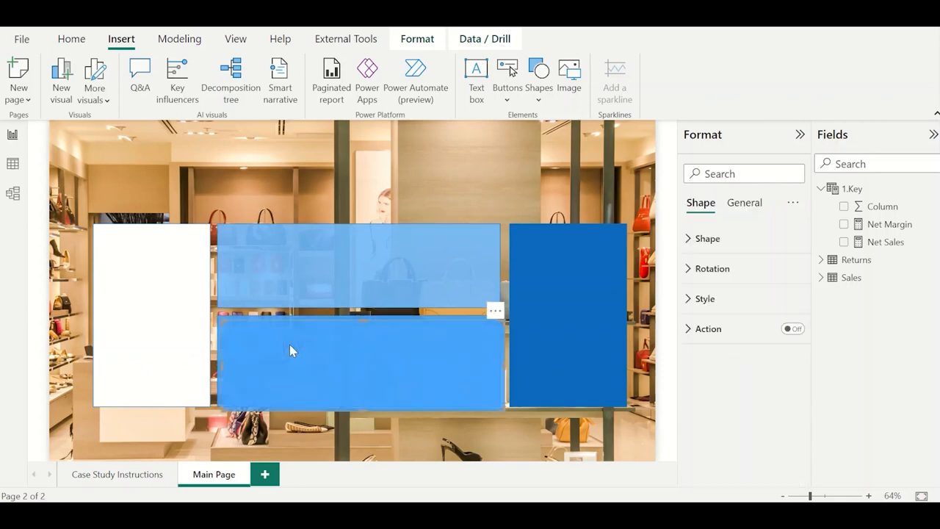
drag(290, 344, 168, 332)
drag(381, 311, 200, 343)
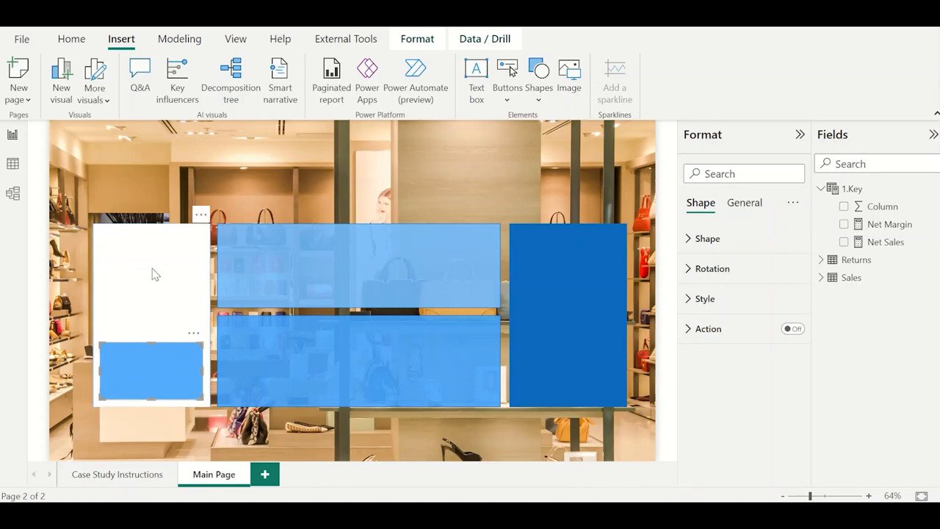
Insert a card visual, shrink it and place it above the upper blue panel.
click(340, 163)
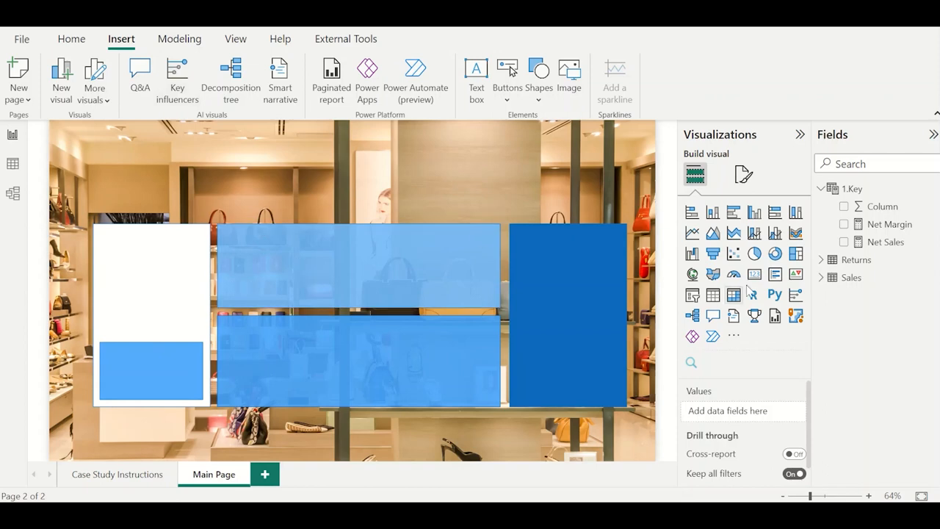
click(756, 275)
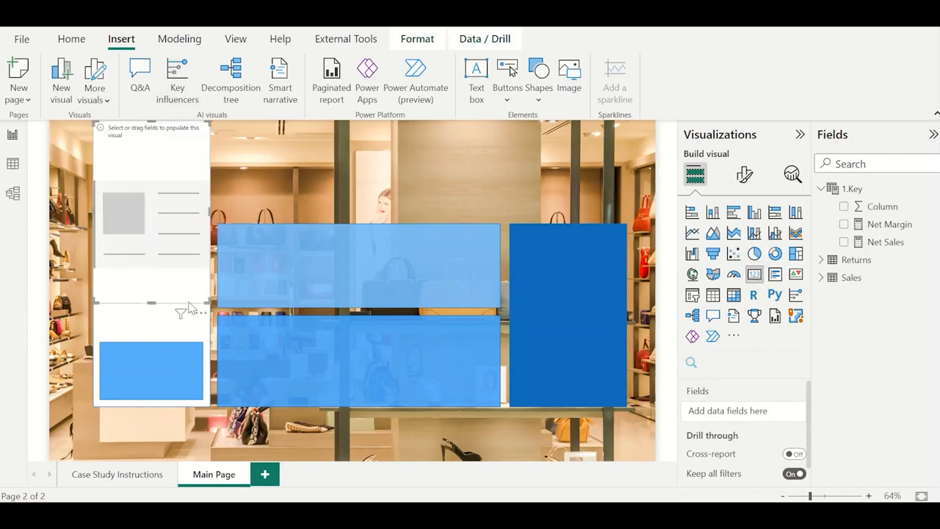
drag(205, 302, 296, 187)
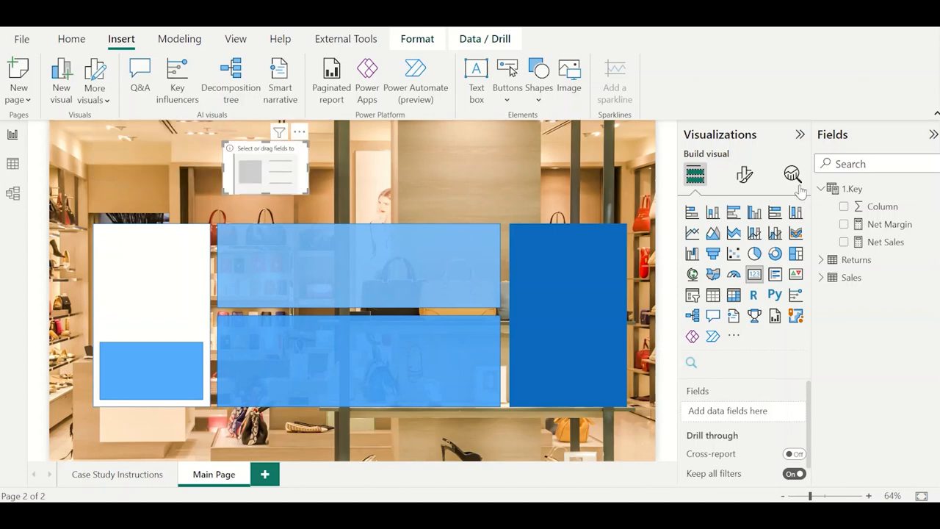
Show the Net Sales measure from the 1.Key table in the card and widen the card slightly.
click(863, 164)
text(NET SAL)
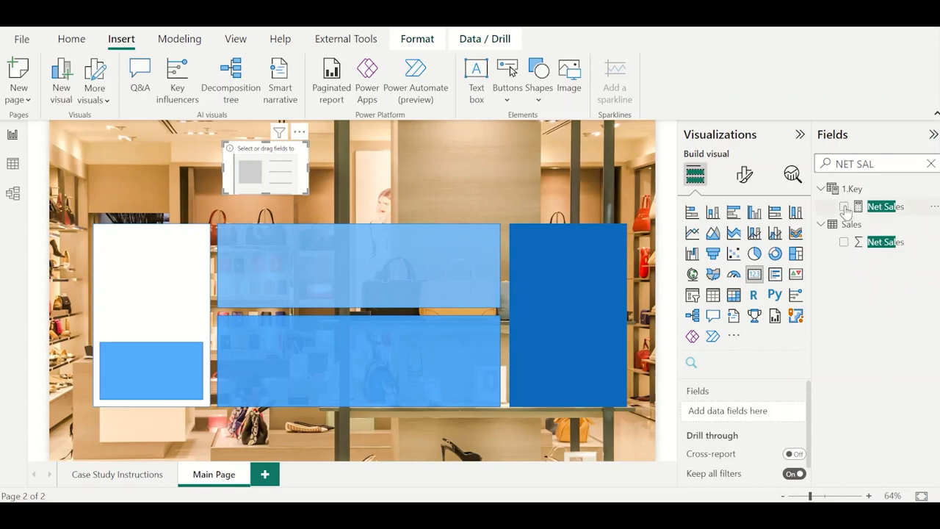
click(844, 206)
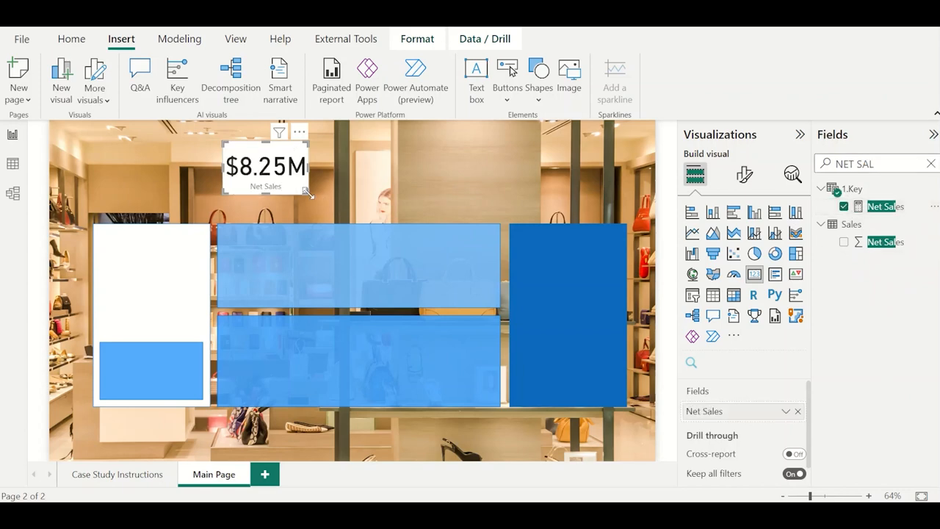
drag(308, 193, 335, 193)
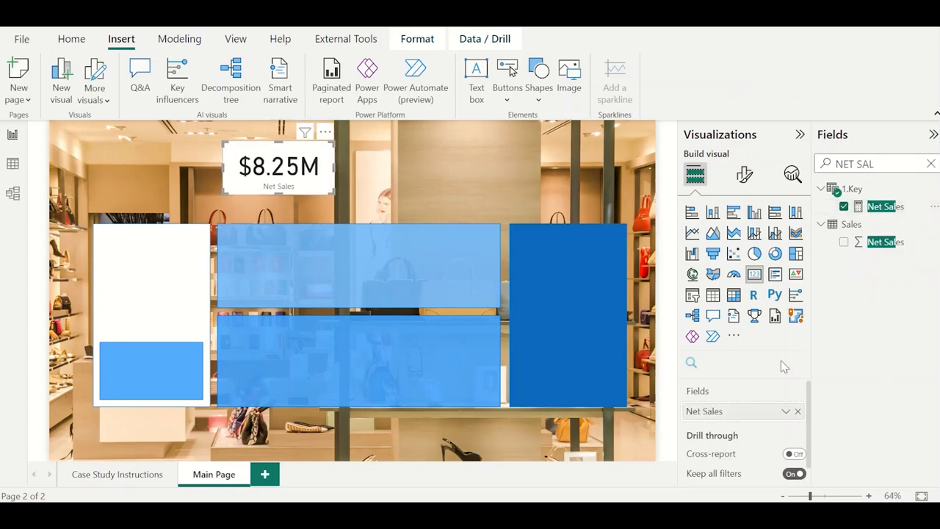
Set the card's callout value display units to None and widen the card to fit the full number.
click(745, 175)
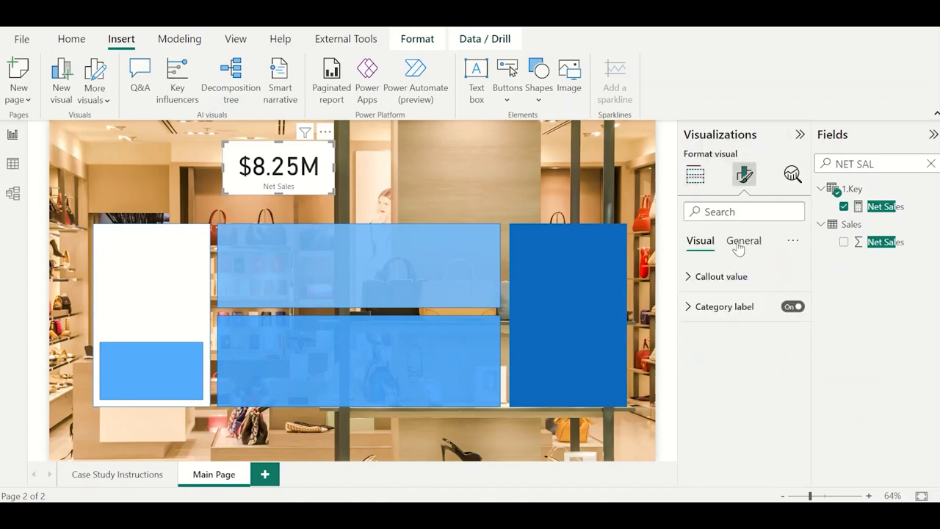
click(739, 247)
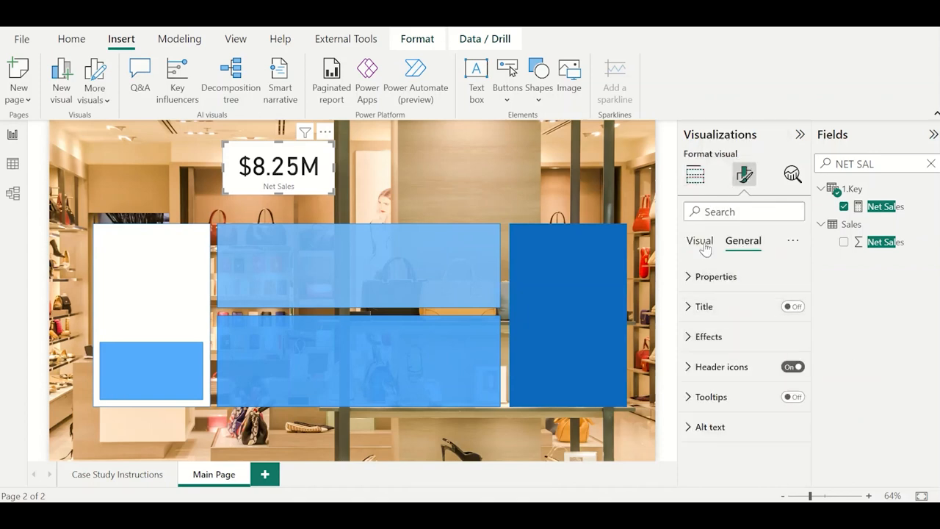
click(703, 246)
click(716, 278)
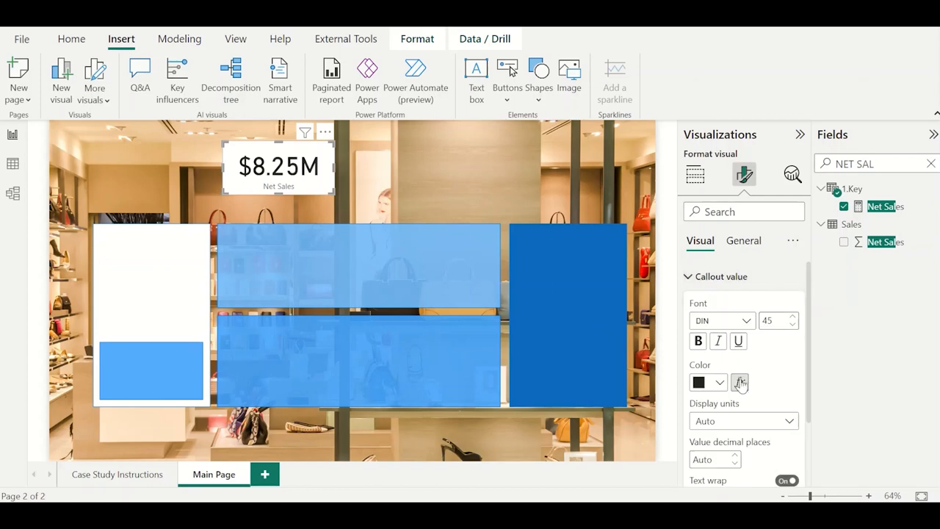
scroll(740, 389, down, 1)
click(742, 397)
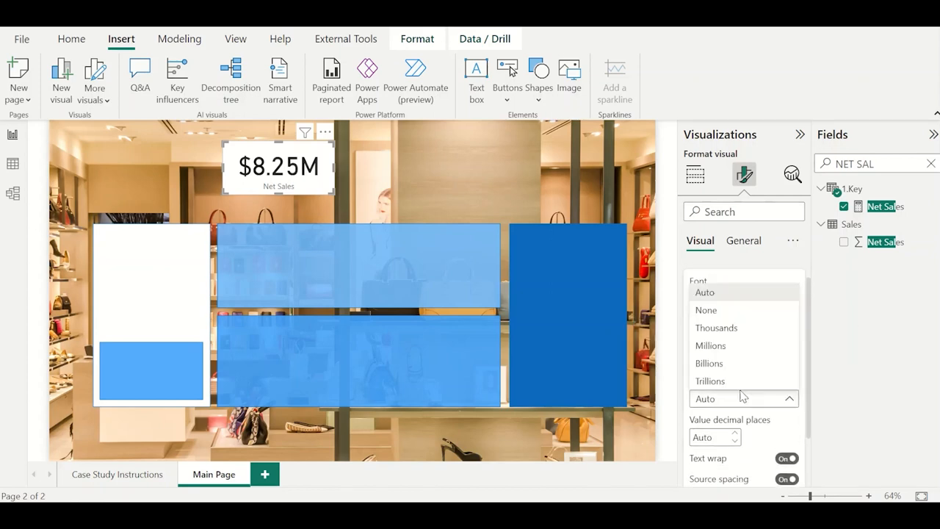
click(720, 311)
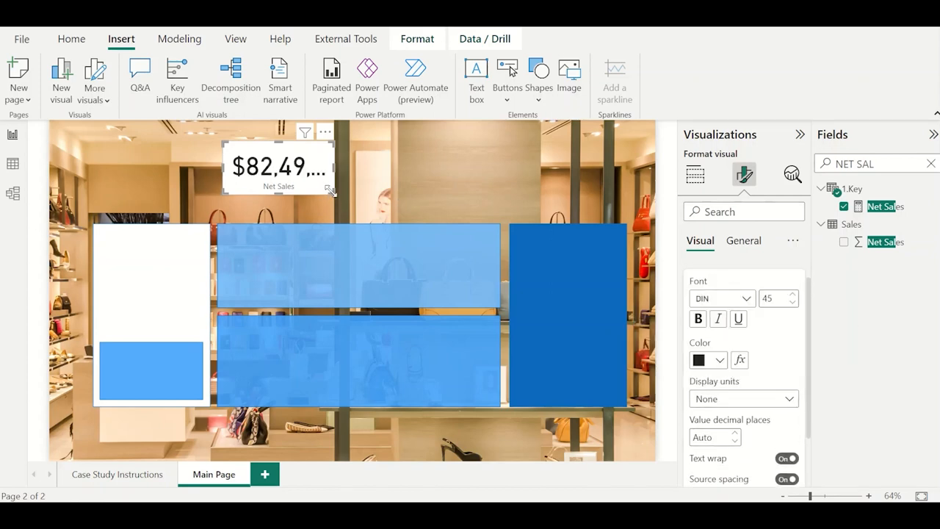
drag(333, 192, 379, 182)
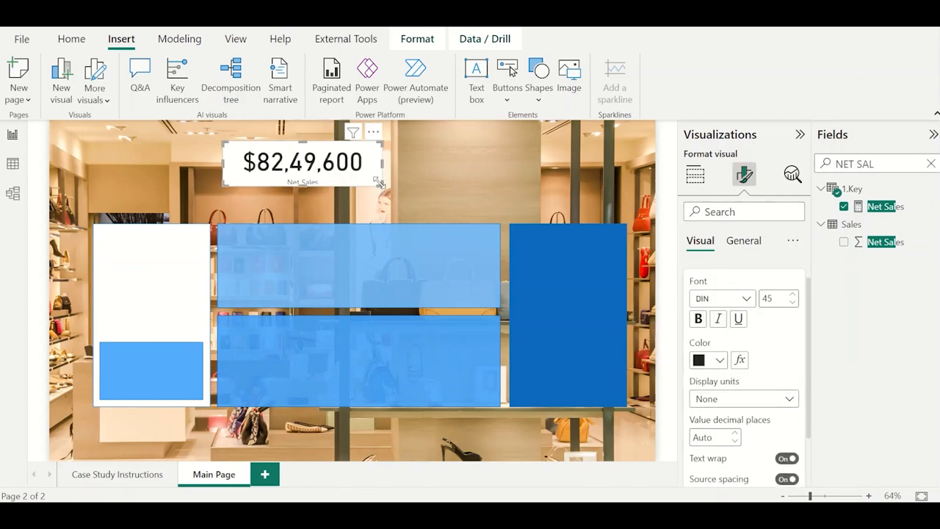
Set the font size of the Net Sales card's callout value to 24.
double_click(773, 294)
text(20)
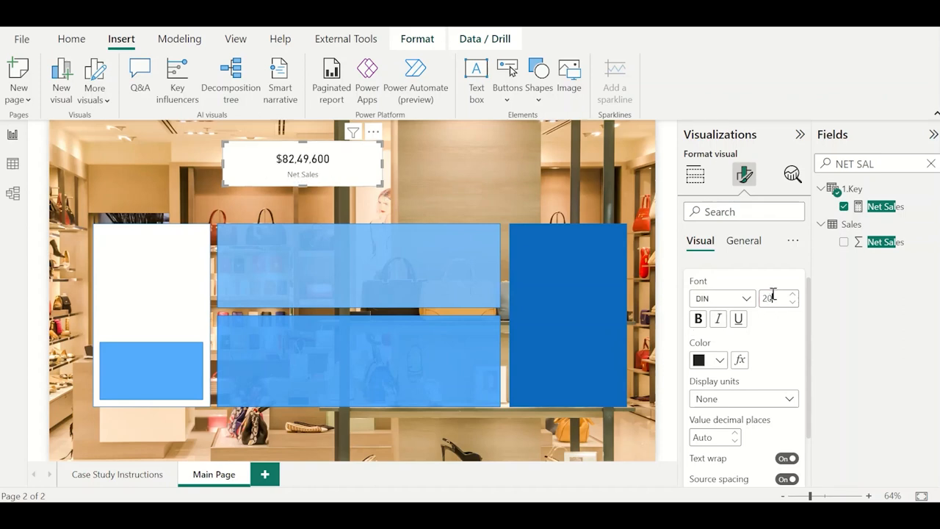
text(4)
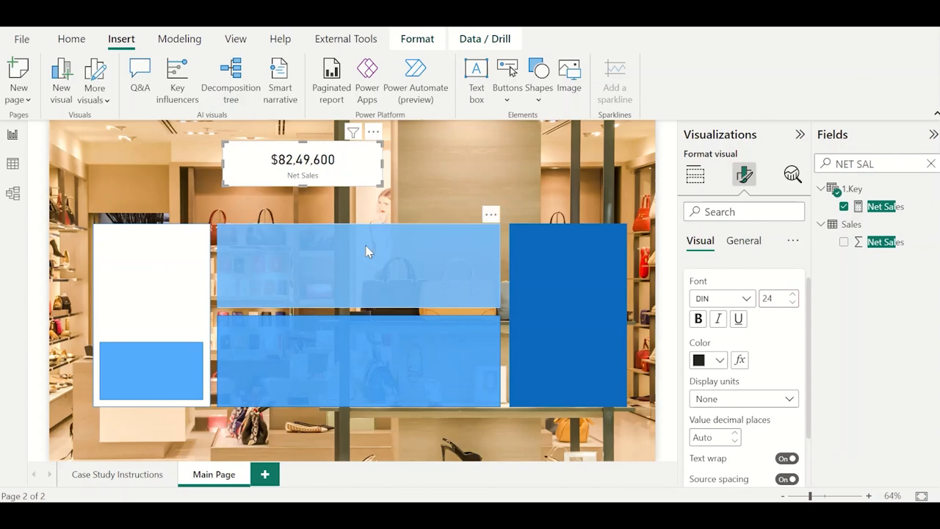
scroll(720, 297, up, 1)
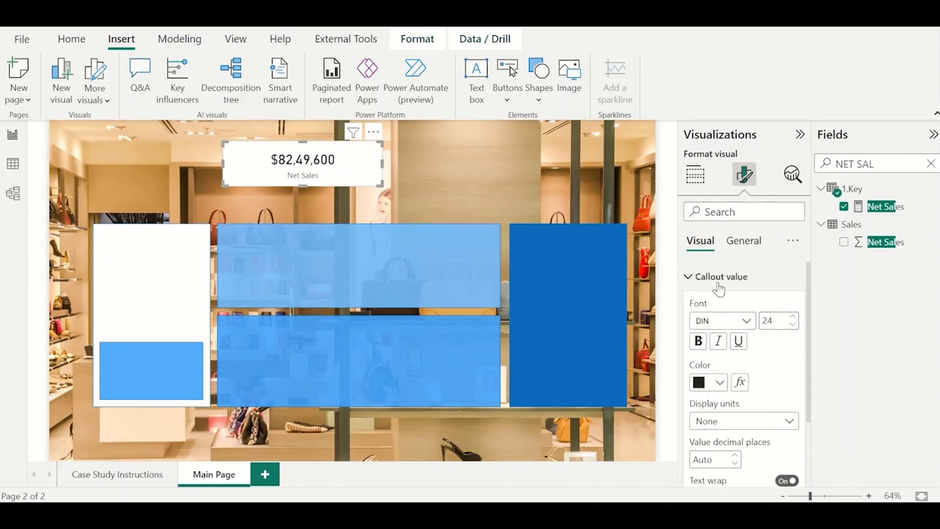
click(721, 277)
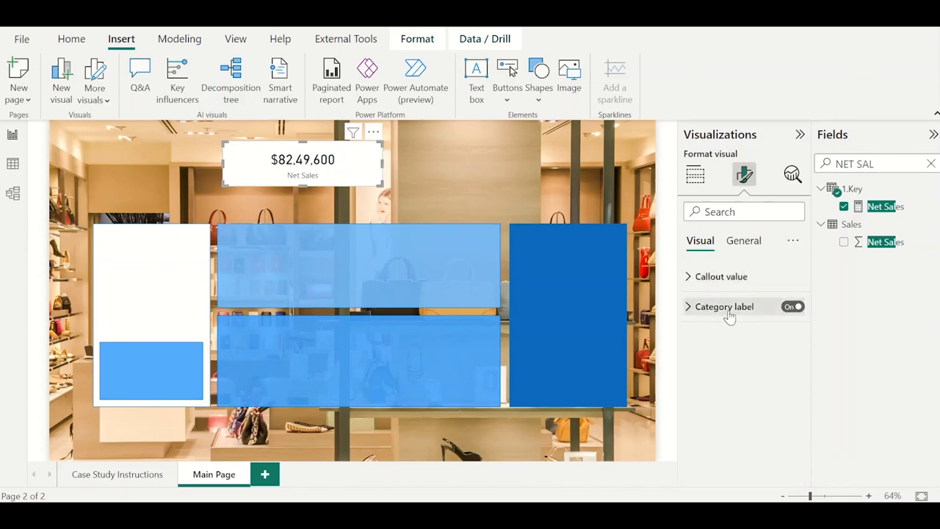
Turn off the category label and the background of the Net Sales card.
click(791, 307)
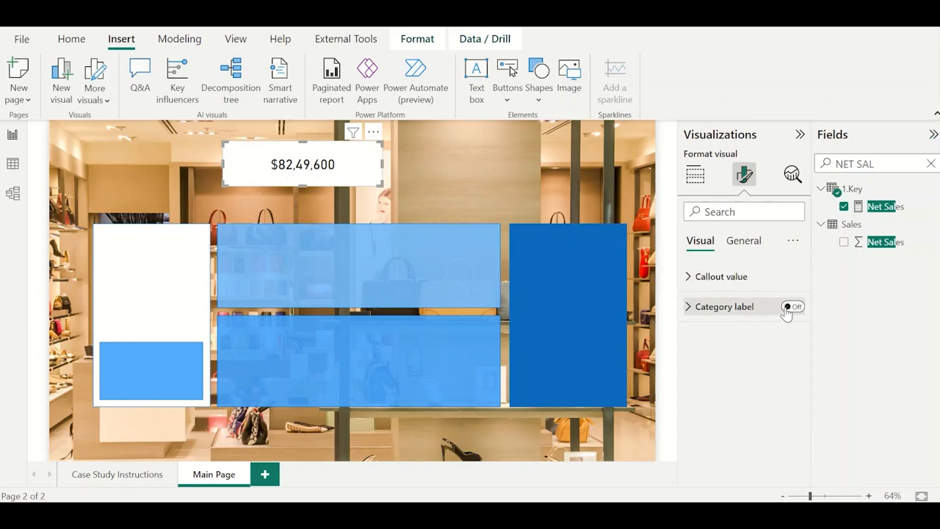
click(744, 241)
click(736, 336)
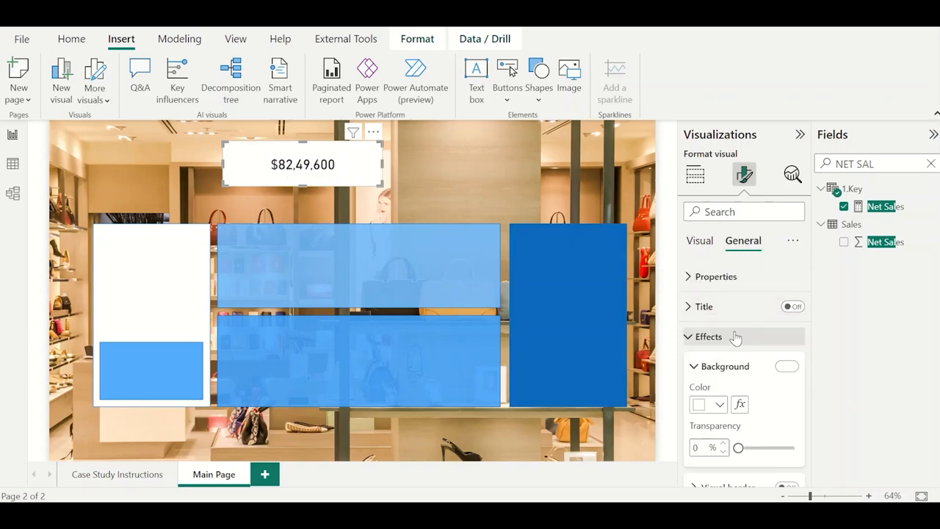
click(786, 366)
scroll(784, 368, down, 2)
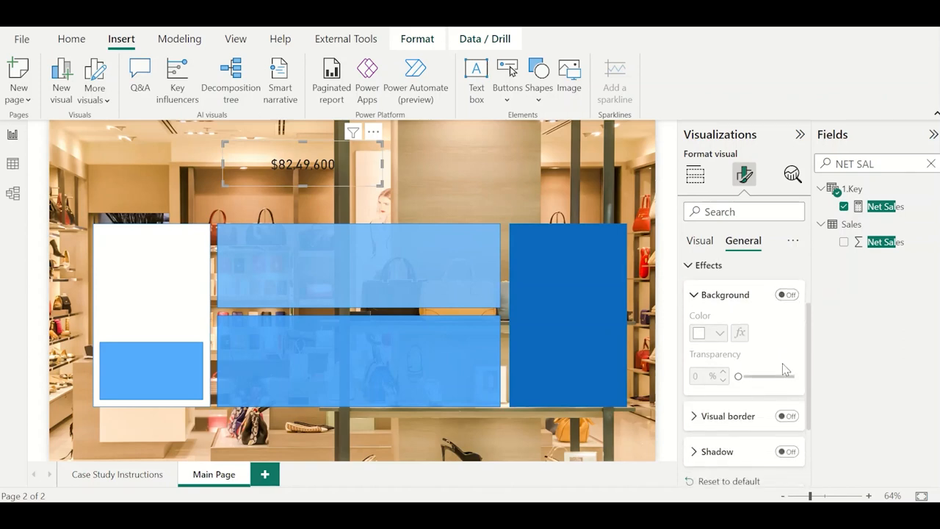
Move the Net Sales card onto the upper blue panel, narrow it and place it near the panel's left edge.
drag(316, 252, 310, 294)
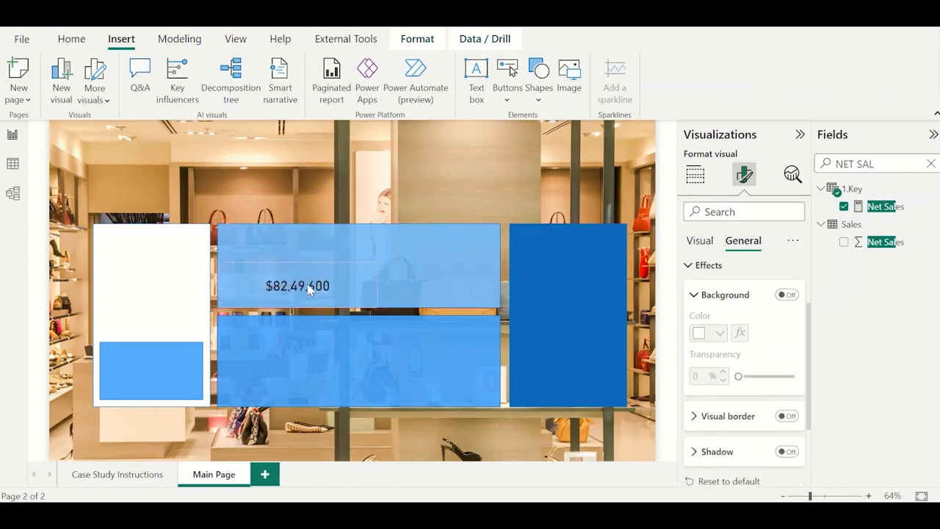
drag(375, 282, 301, 285)
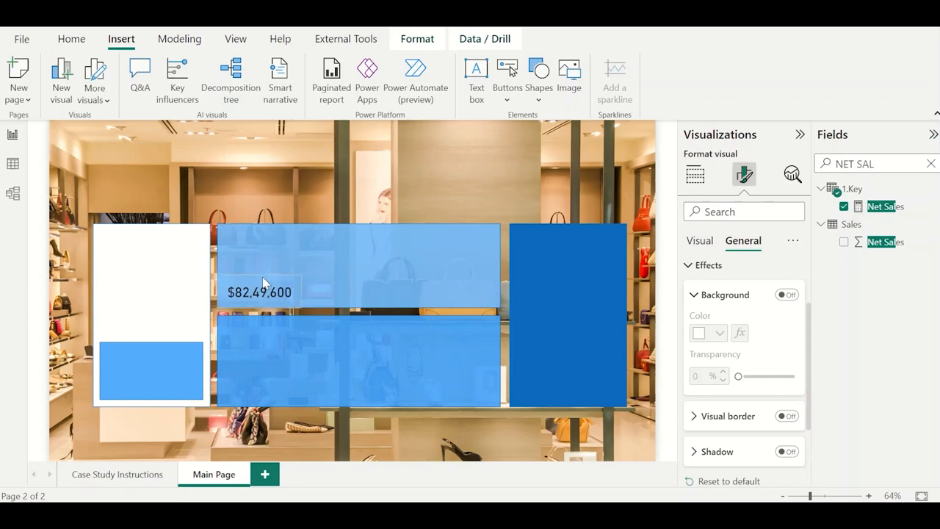
drag(264, 285, 273, 282)
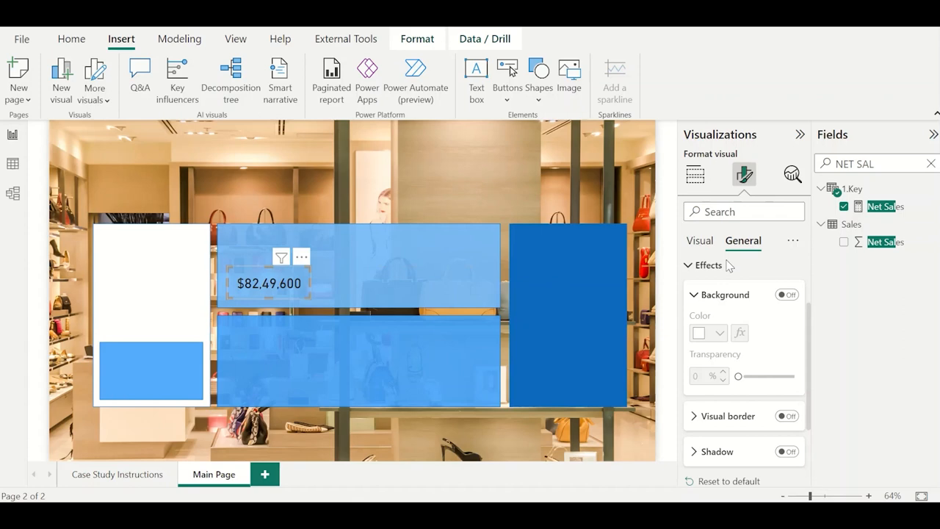
Turn on the card's title with the text Net Sales and center it horizontally.
scroll(731, 279, up, 3)
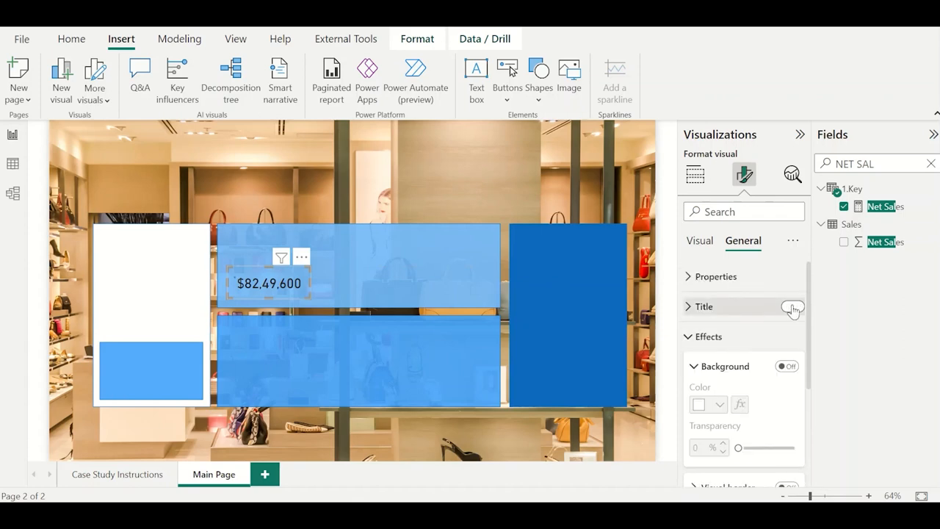
click(792, 307)
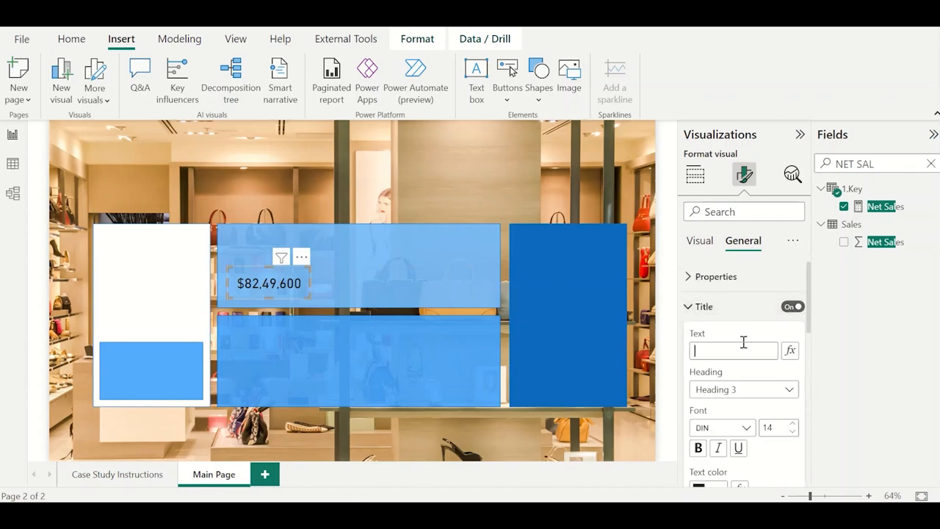
text(Net Sales)
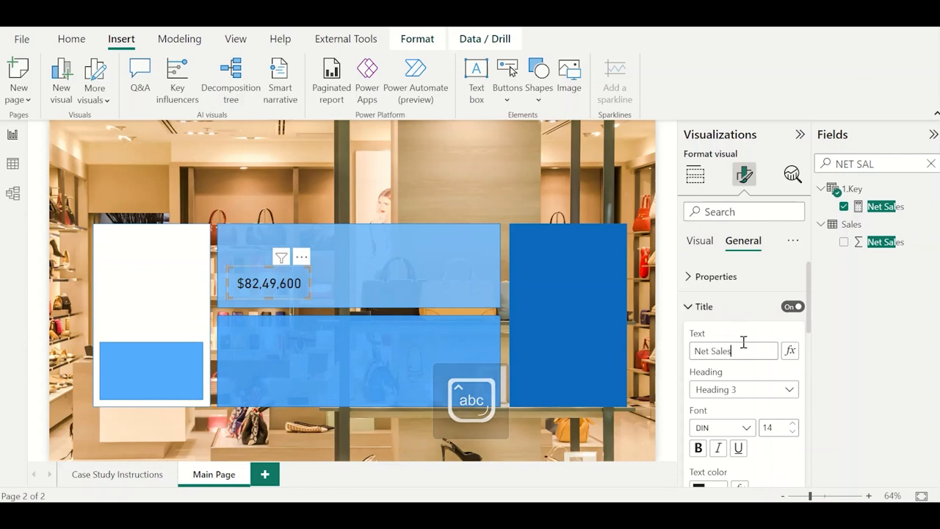
scroll(738, 422, down, 5)
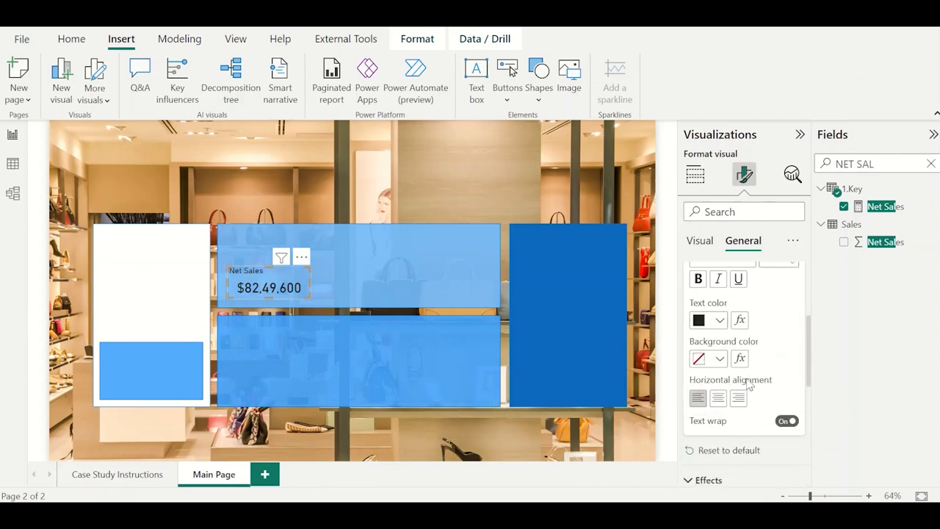
click(717, 401)
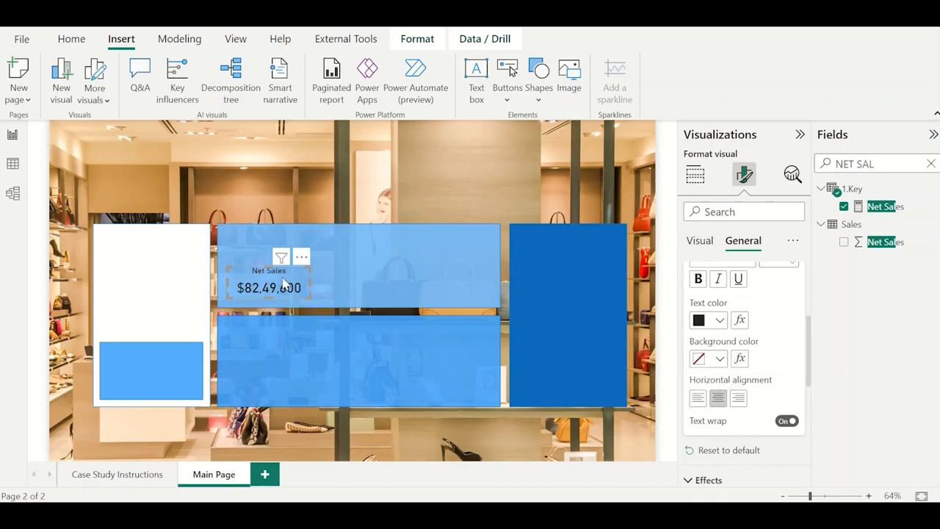
Color the Net Sales card's title light gray and its callout value white.
scroll(740, 362, up, 2)
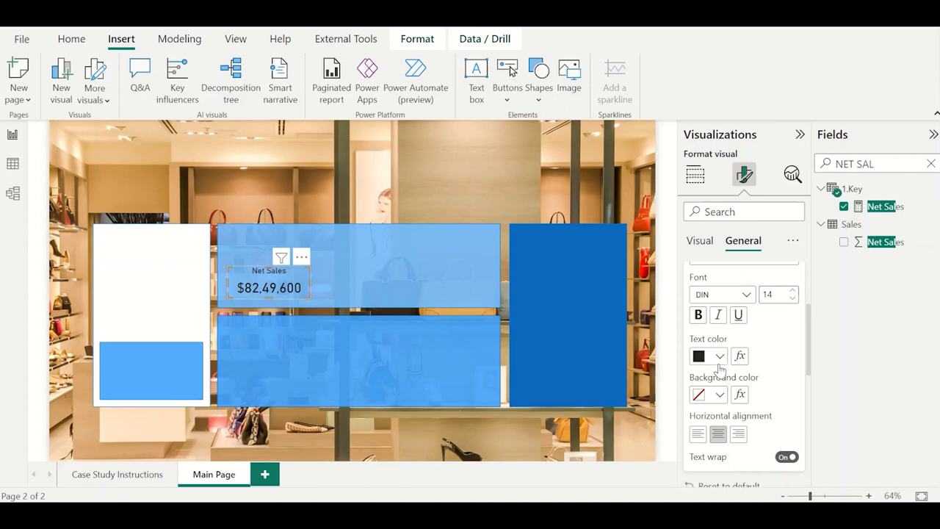
click(720, 357)
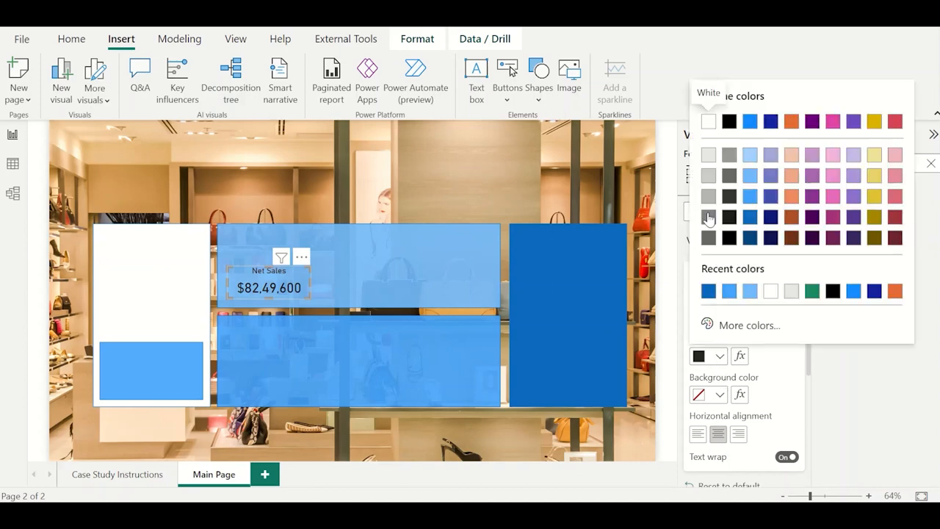
click(708, 157)
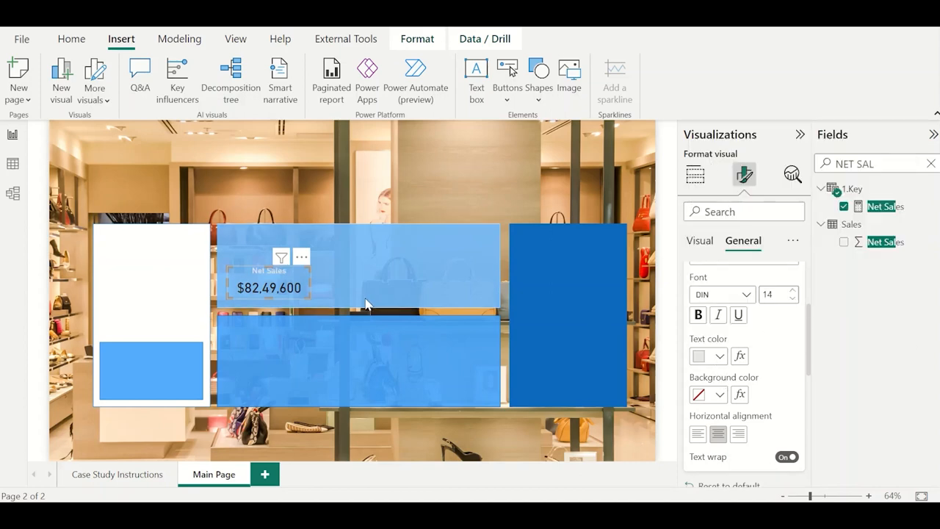
scroll(726, 330, up, 5)
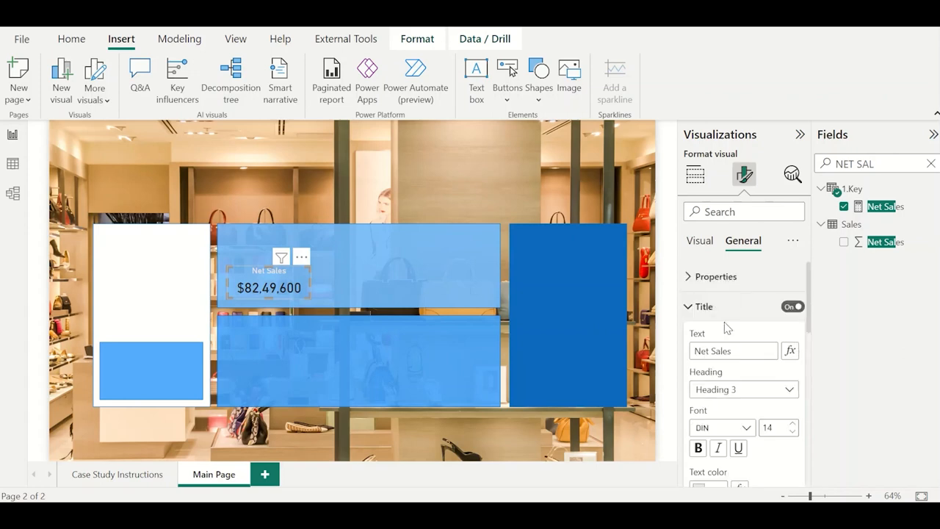
click(699, 241)
click(718, 283)
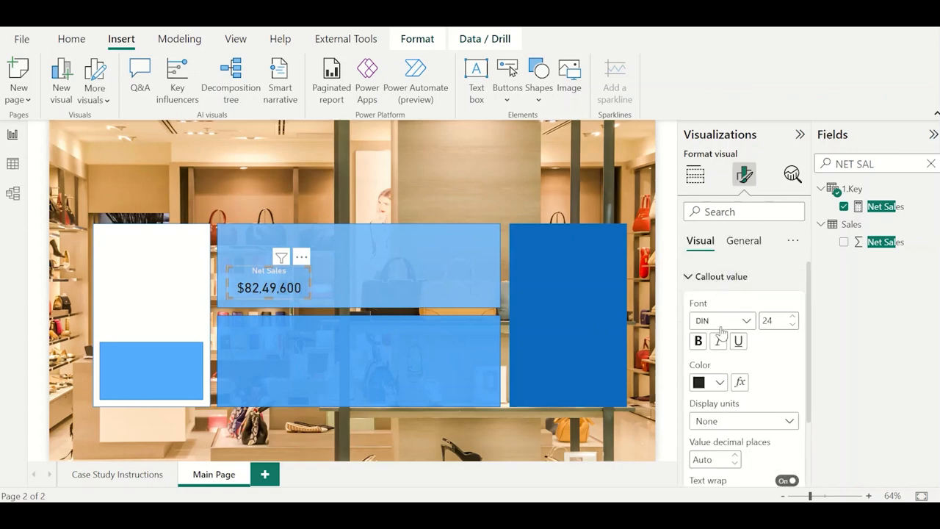
click(720, 382)
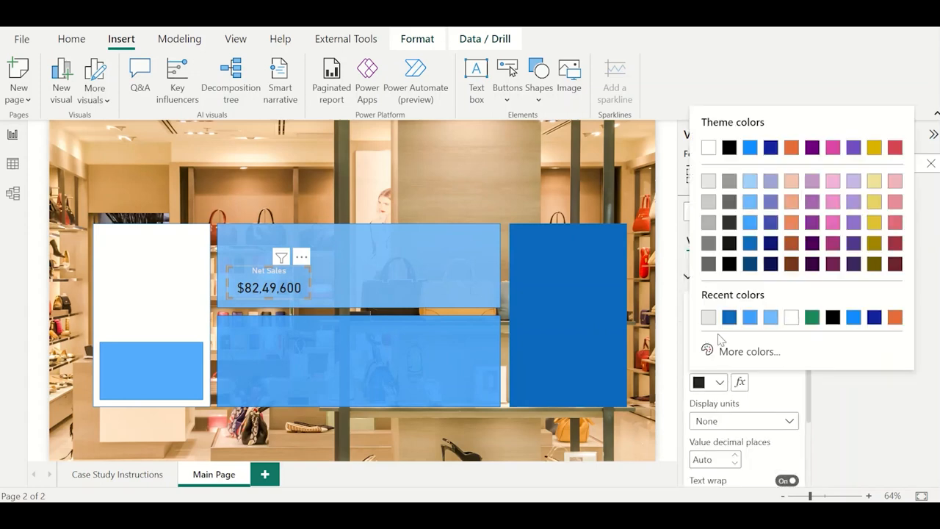
click(708, 148)
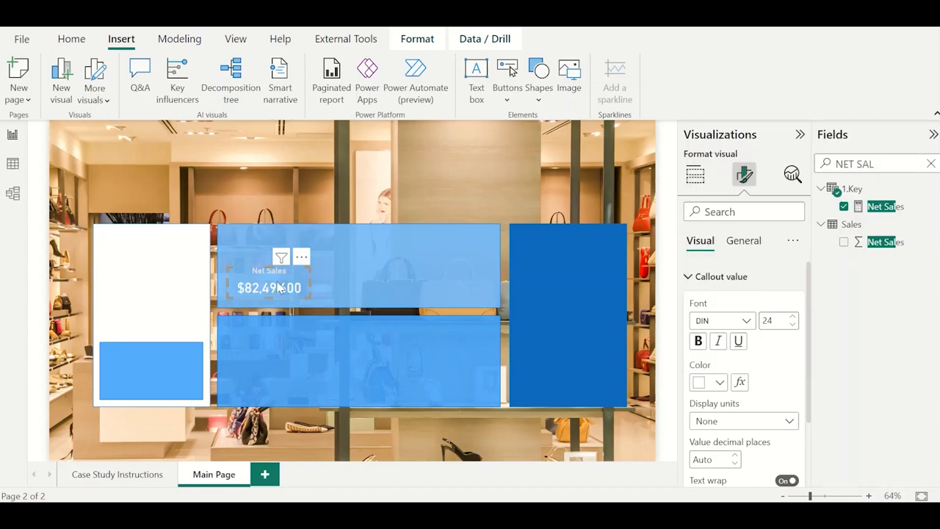
Switch to the finished Ecommerce report, check the callout value and title formatting of its Net Sales card, and return to the untitled report.
key(alt+Tab)
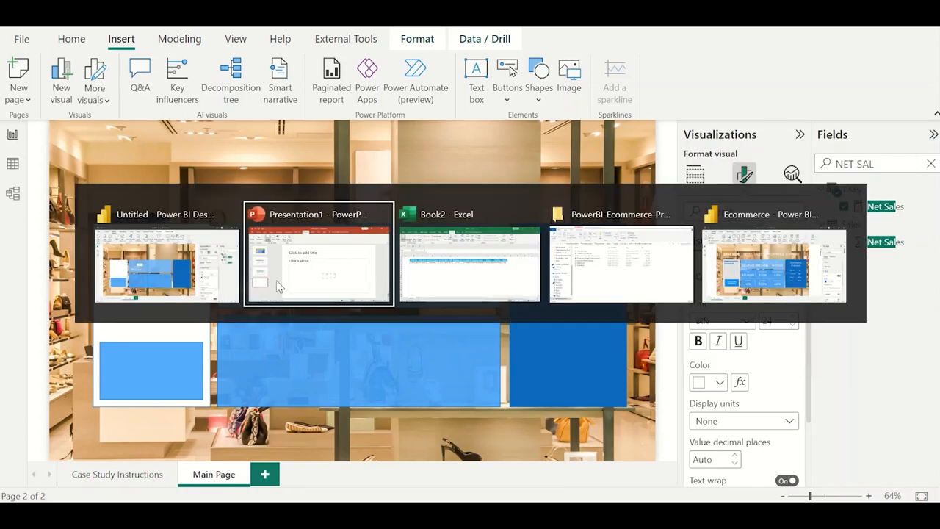
key(alt+Tab)
key(alt+Tab)
key(alt+Tab)
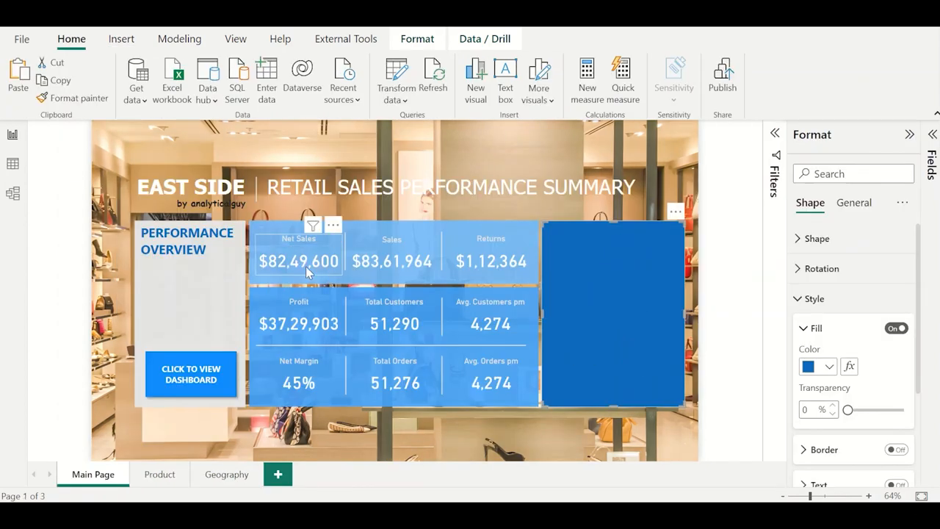
click(306, 266)
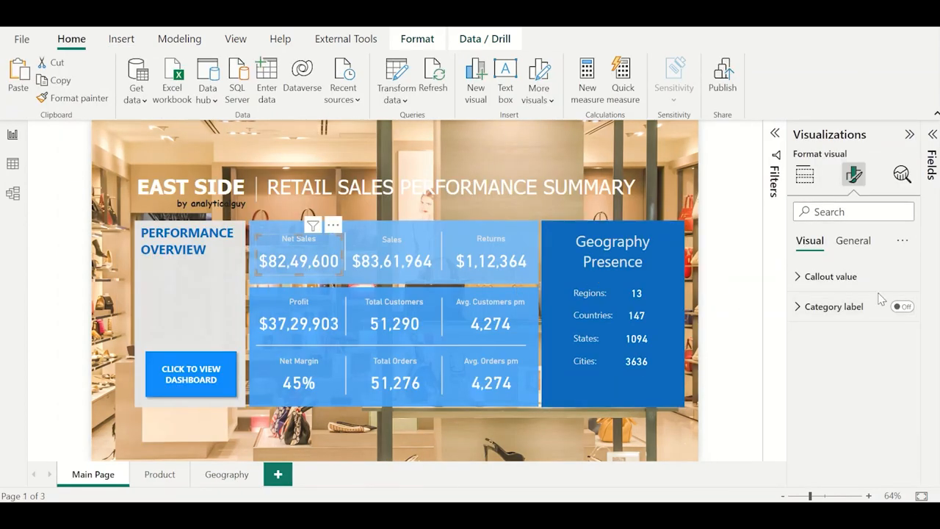
click(828, 275)
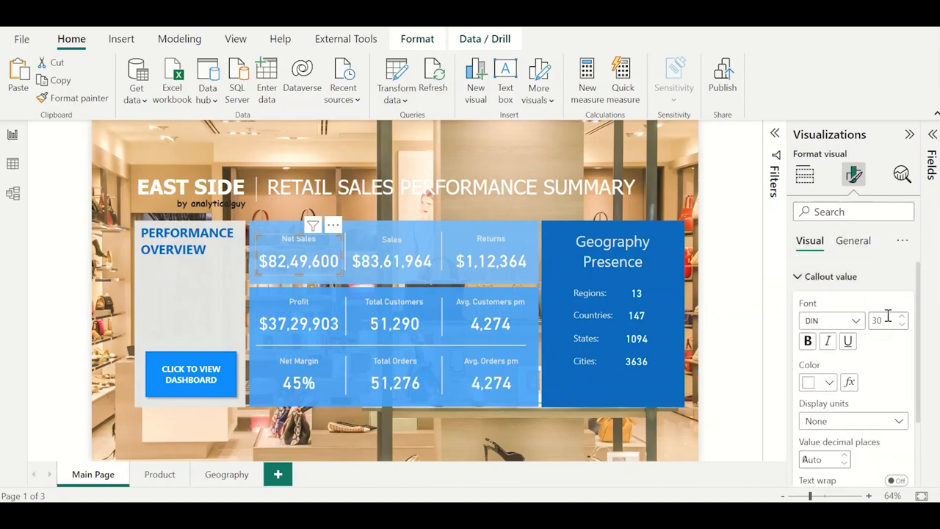
click(853, 242)
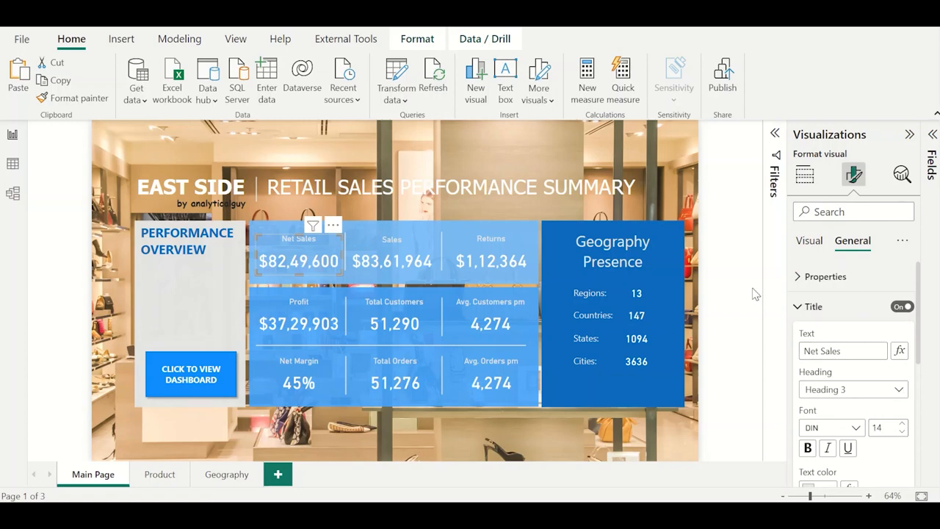
key(alt+Tab)
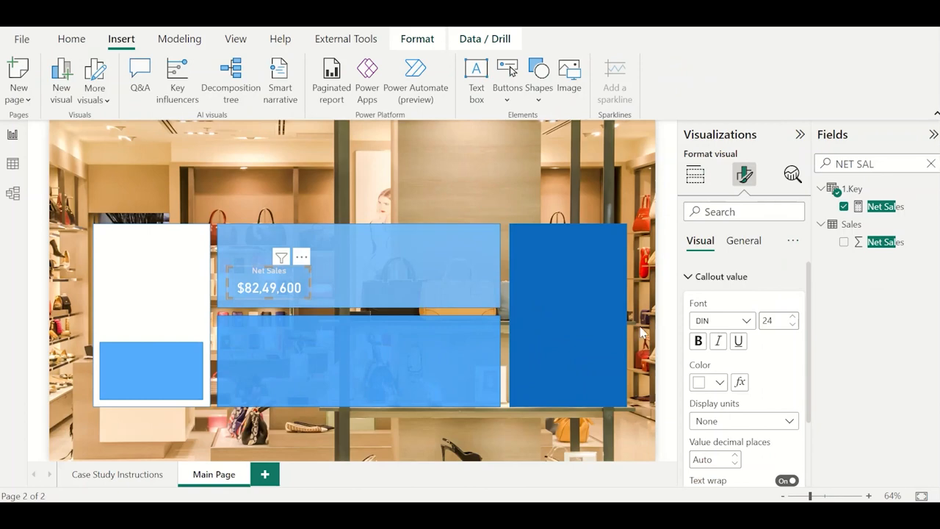
Set the Net Sales card's callout value font size to 30 and widen the card to fit the full number.
click(781, 321)
text(30)
click(744, 245)
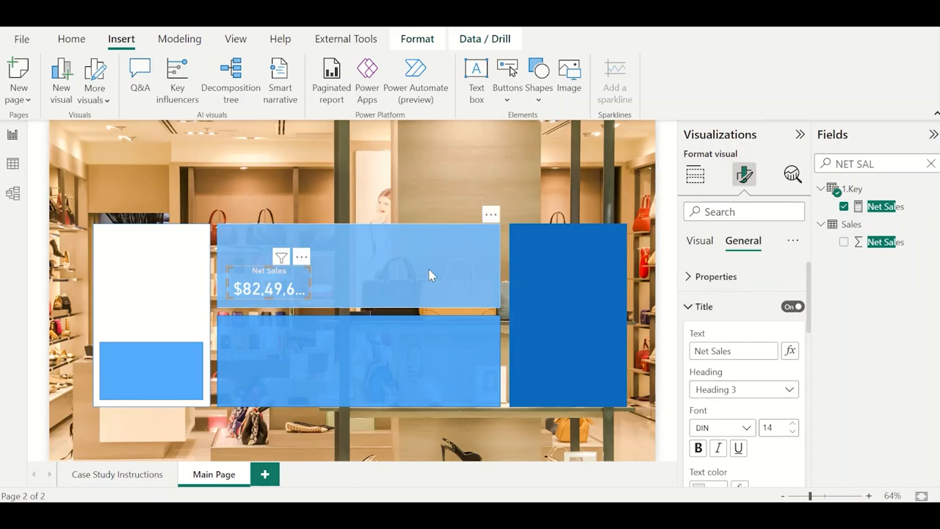
drag(309, 280, 373, 278)
Make two copies of the Net Sales card and line all three up in a row on the upper blue panel.
key(ctrl+c)
key(ctrl+v)
key(ctrl+v)
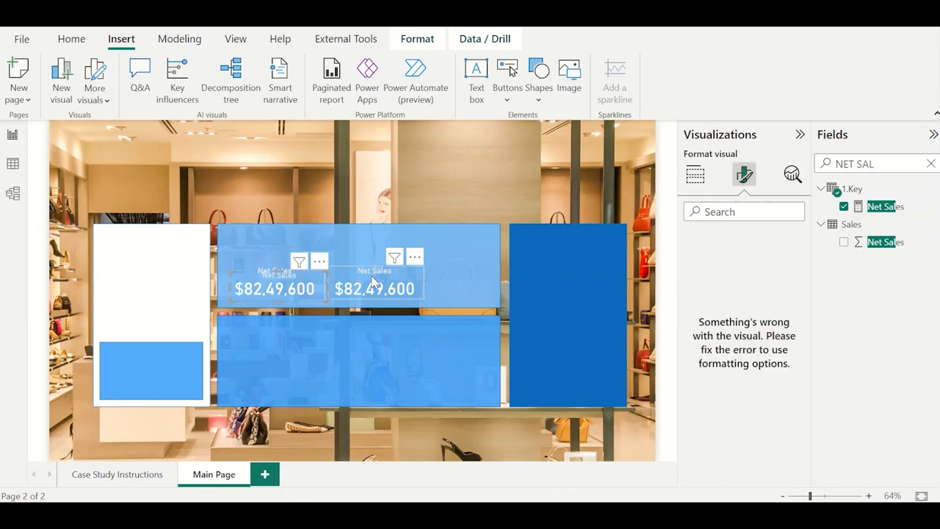
drag(273, 287, 470, 277)
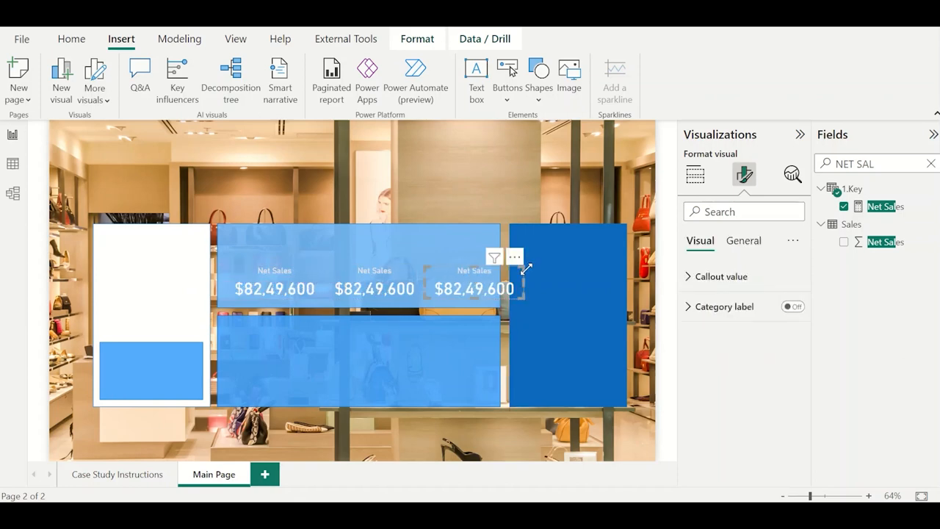
Move the white panel further left and extend the upper blue panel's left edge close to it.
click(562, 267)
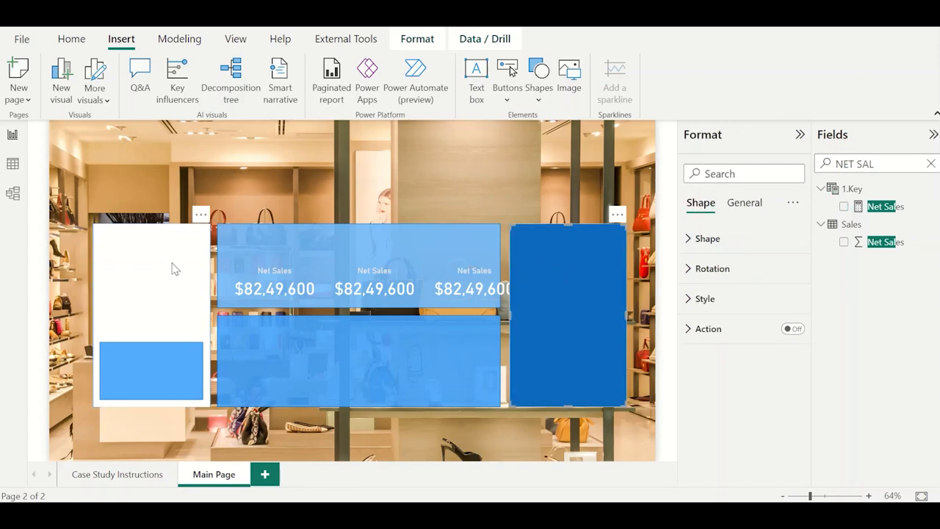
drag(175, 268, 142, 266)
click(245, 256)
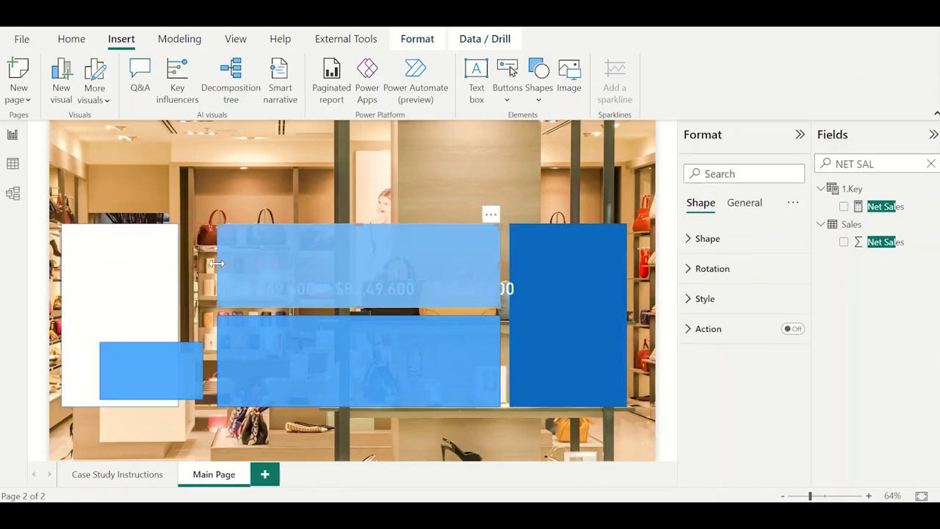
drag(211, 269, 184, 269)
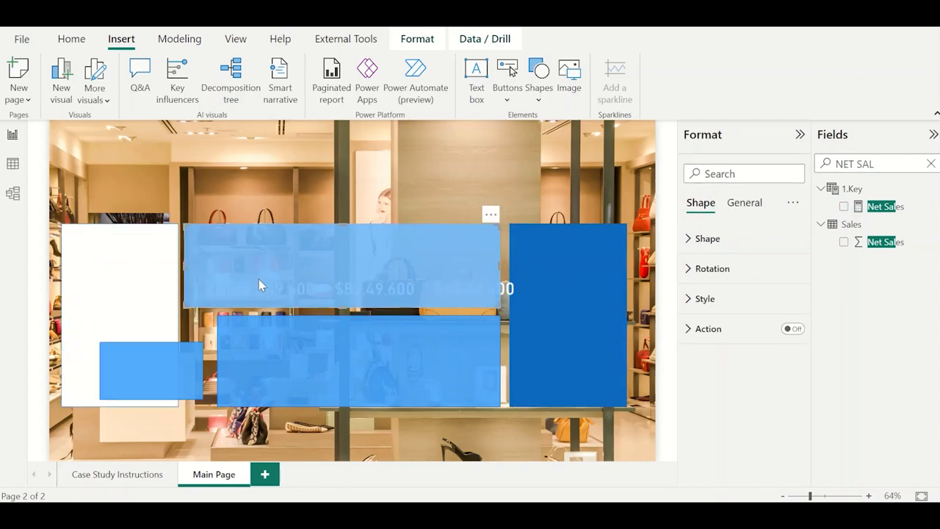
click(324, 199)
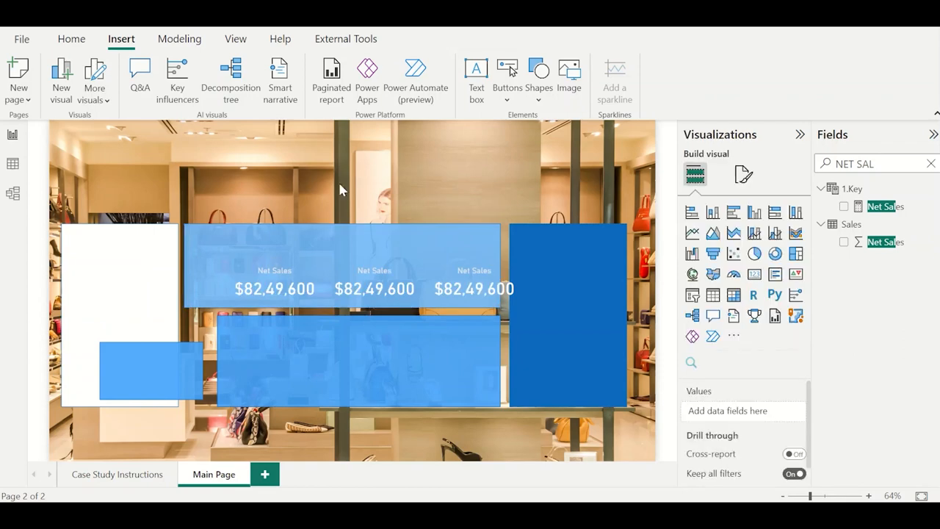
Select the three Net Sales cards together and shift them left until they sit centered within the upper blue panel.
click(286, 290)
ctrl+click(371, 289)
ctrl+click(454, 287)
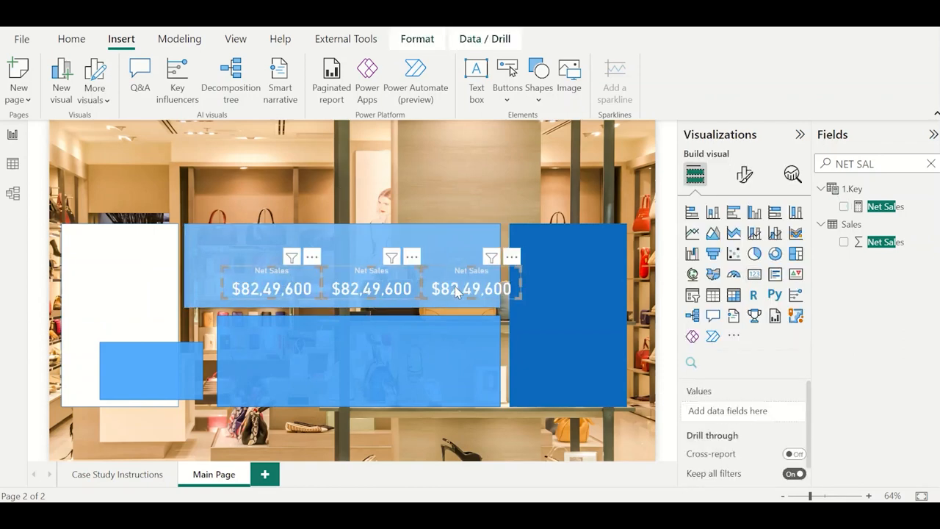
key(Left)
key(Left)
key(Left)
key(Left)
key(Left)
key(Left)
key(Left)
key(Left)
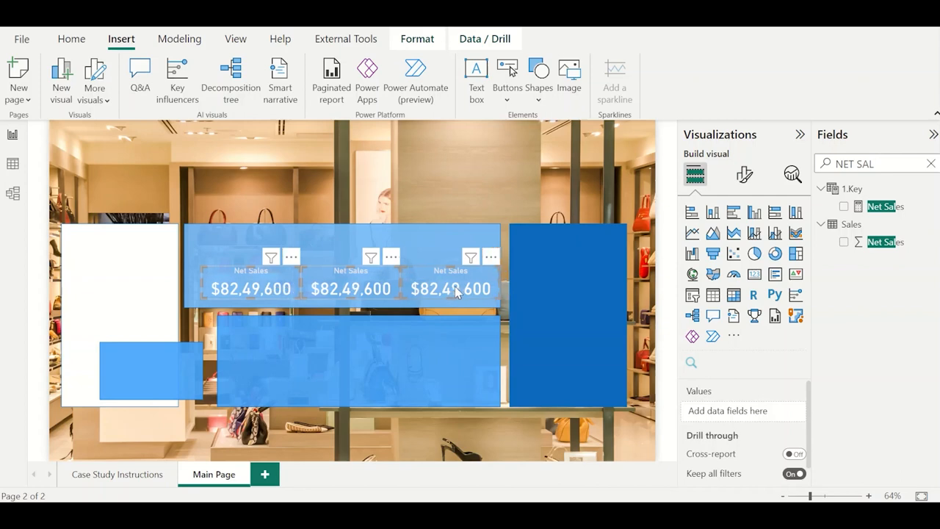
key(Left)
key(Left)
key(Left)
key(Left)
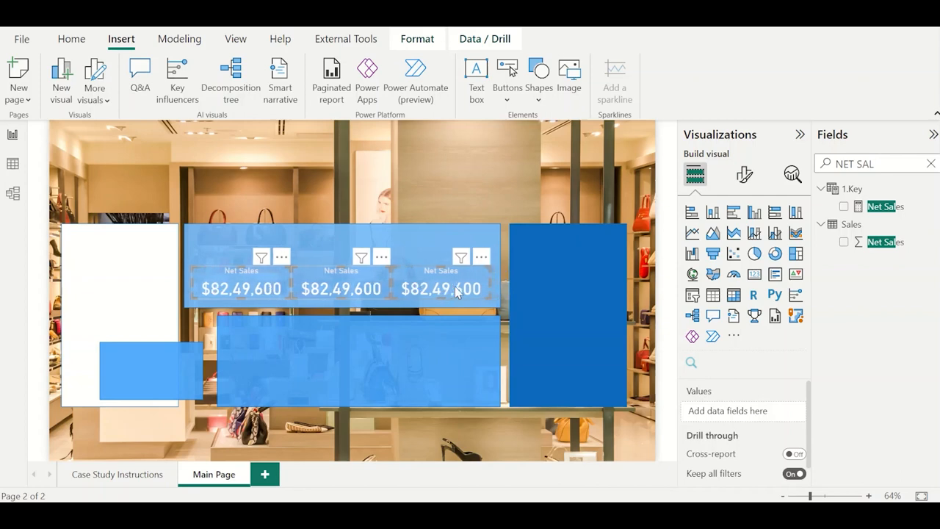
click(495, 190)
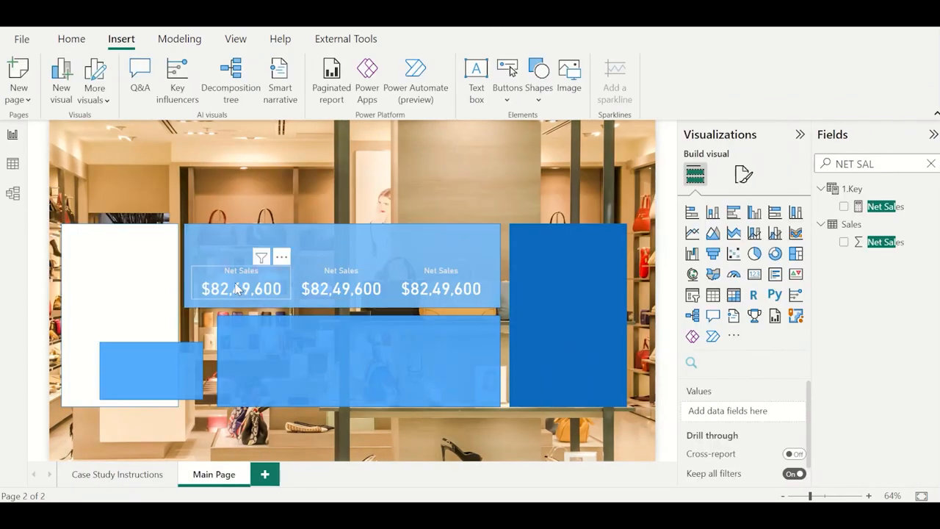
Select the three Net Sales cards together and shift them up close to the upper blue panel's top edge.
click(237, 288)
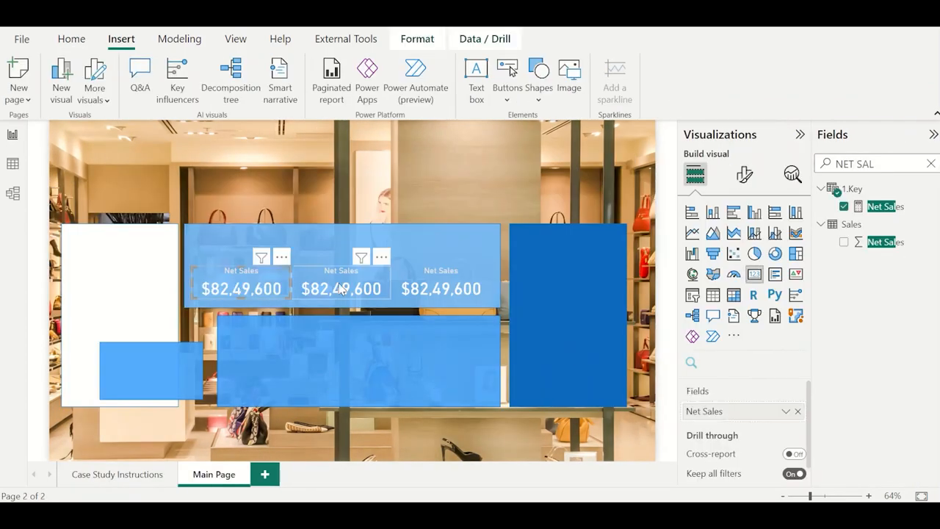
ctrl+click(340, 287)
ctrl+click(440, 287)
key(Up)
key(Up)
key(Up)
key(Up)
key(Up)
key(Up)
key(Up)
key(Up)
key(Up)
key(Up)
key(Up)
key(Up)
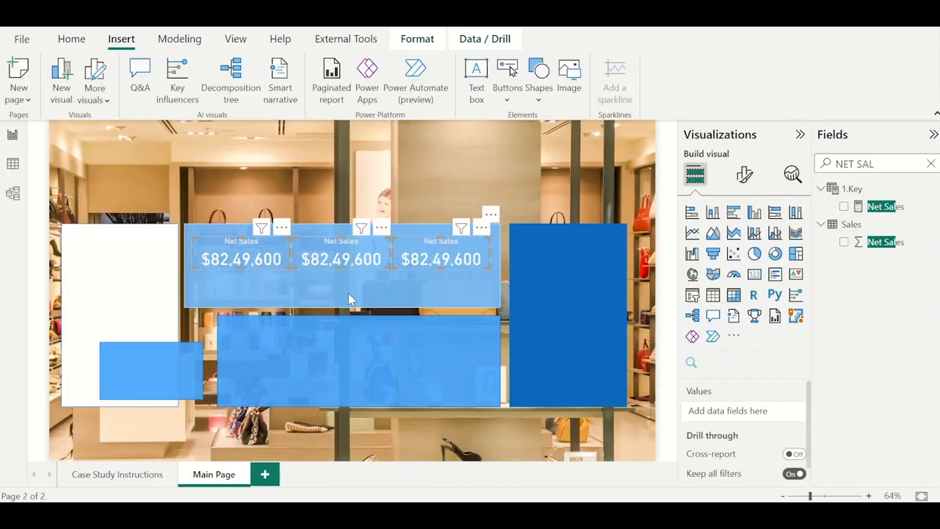
Shorten the upper blue panel from its bottom edge so that it ends just below the row of cards.
click(348, 293)
drag(344, 305, 346, 283)
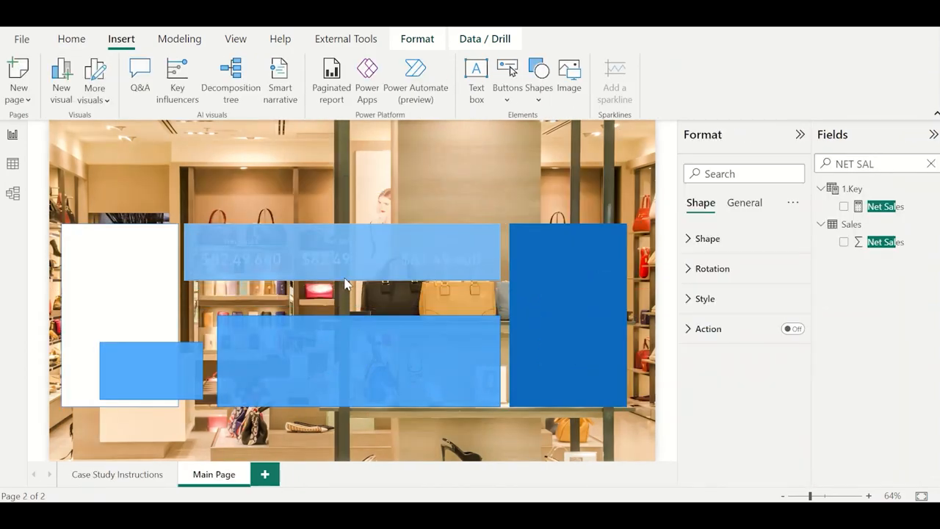
click(351, 204)
Fit the small blue rectangle inside the white panel's lower part, and align the lower blue panel beneath the upper one at equal width.
click(291, 347)
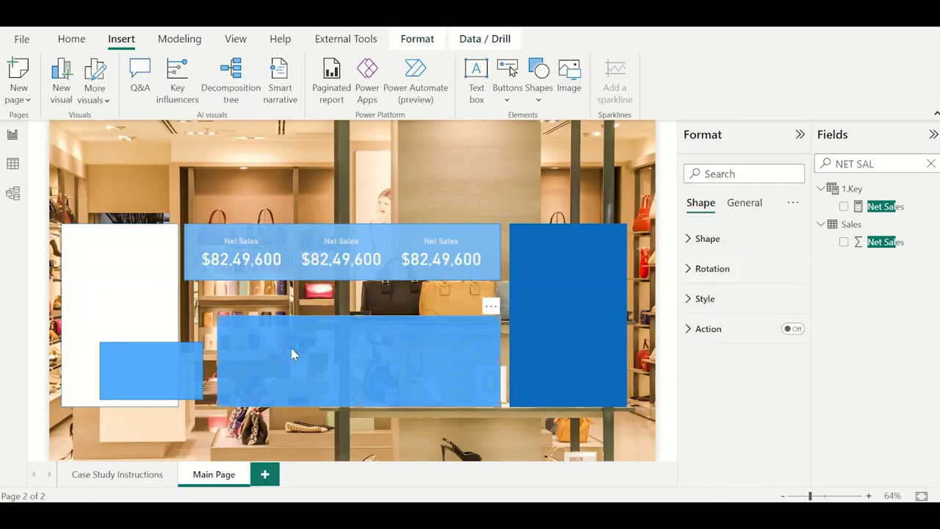
drag(143, 366, 132, 365)
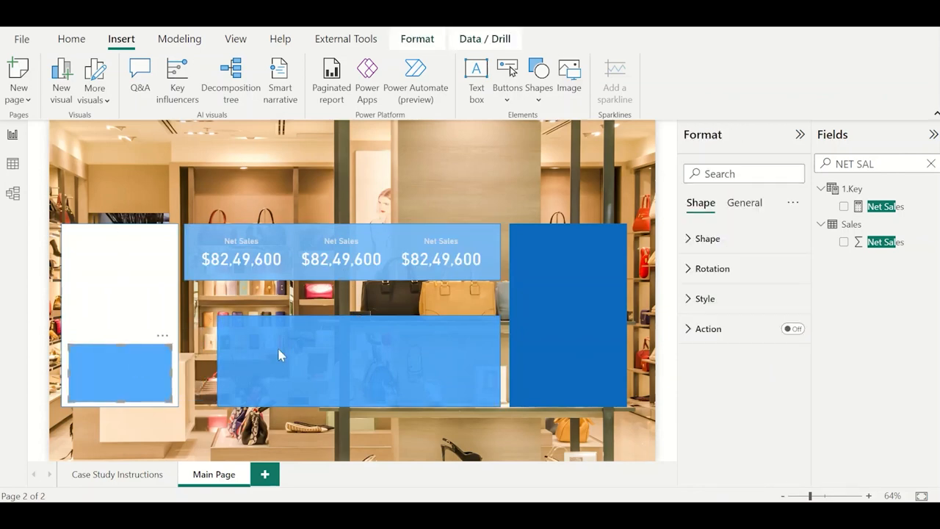
drag(299, 340, 281, 327)
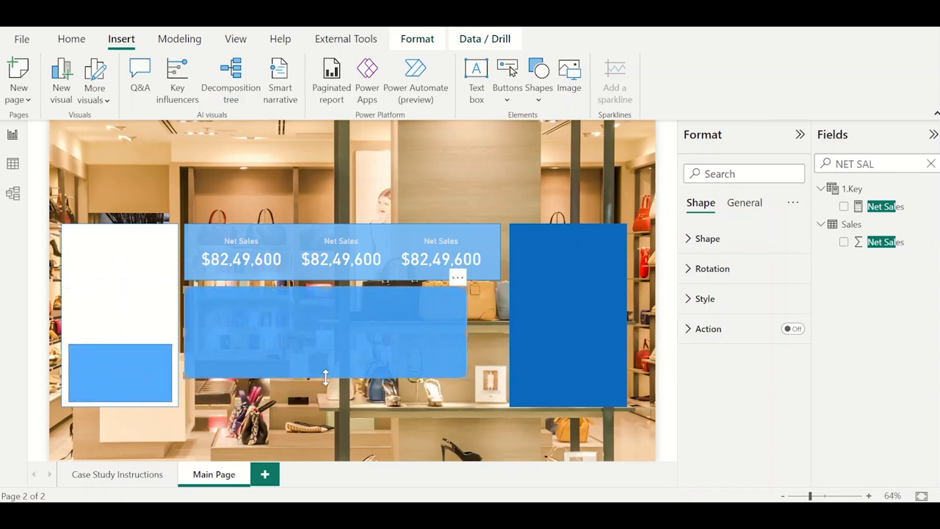
drag(325, 376, 329, 406)
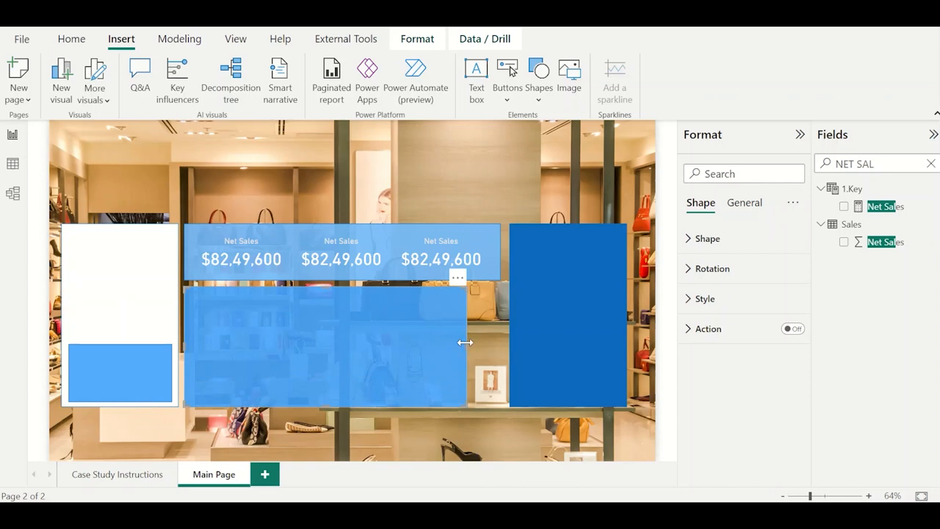
drag(464, 342, 496, 346)
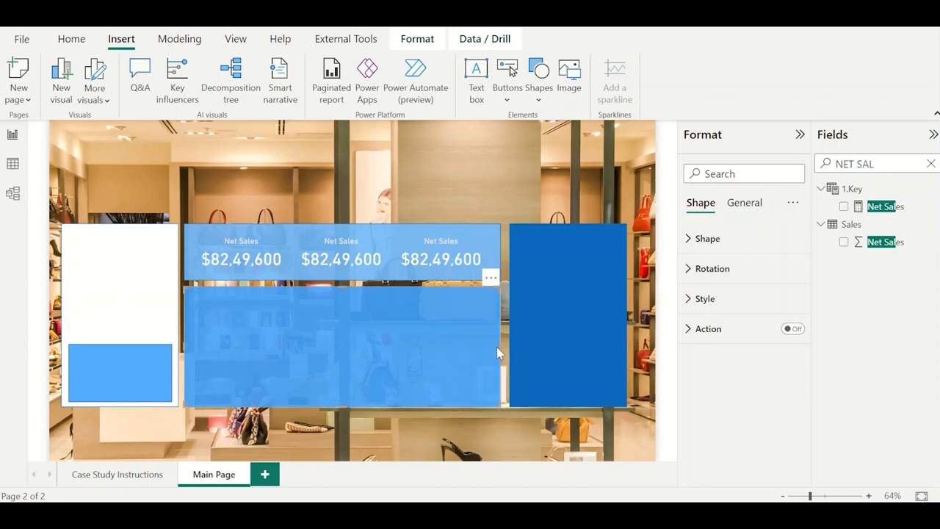
click(490, 196)
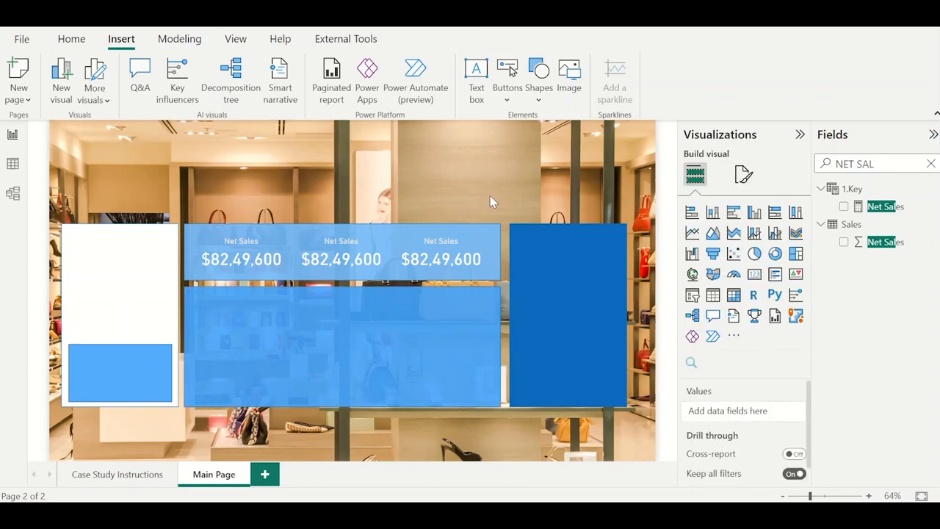
Insert a line shape, rotate it 90°, and shrink and place it as a vertical divider between the first and second cards.
click(538, 82)
click(608, 279)
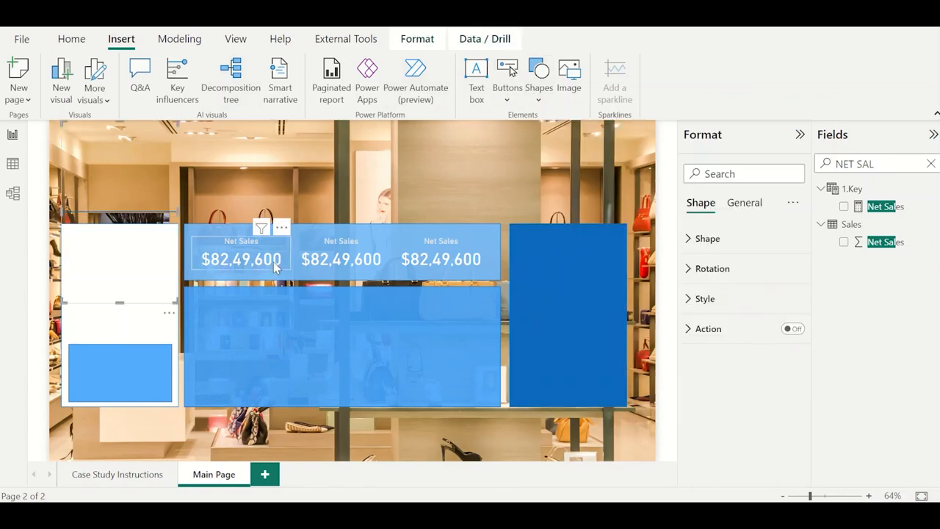
click(737, 272)
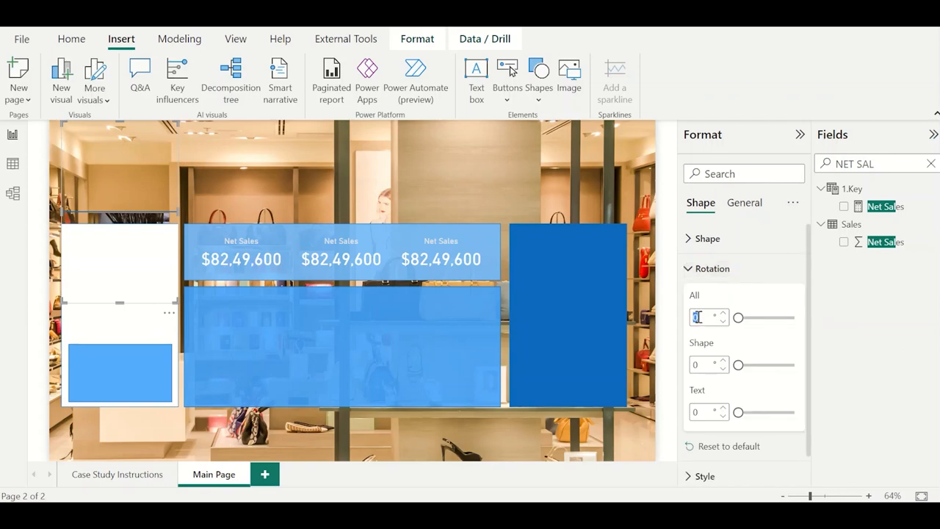
text(90)
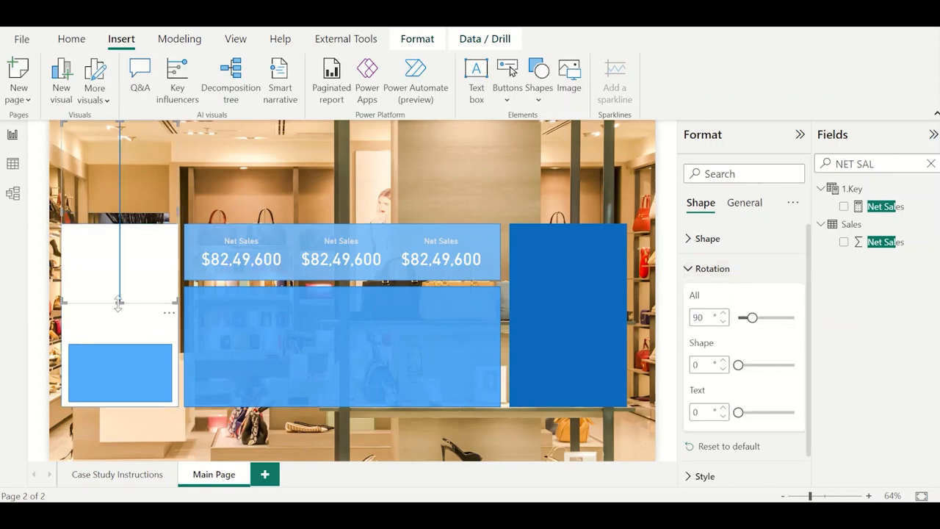
drag(118, 304, 119, 151)
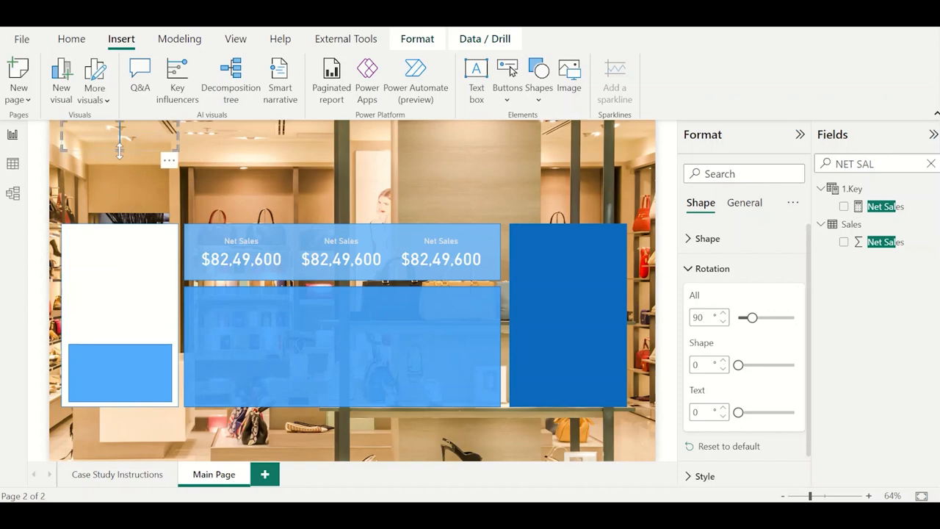
drag(178, 137, 289, 282)
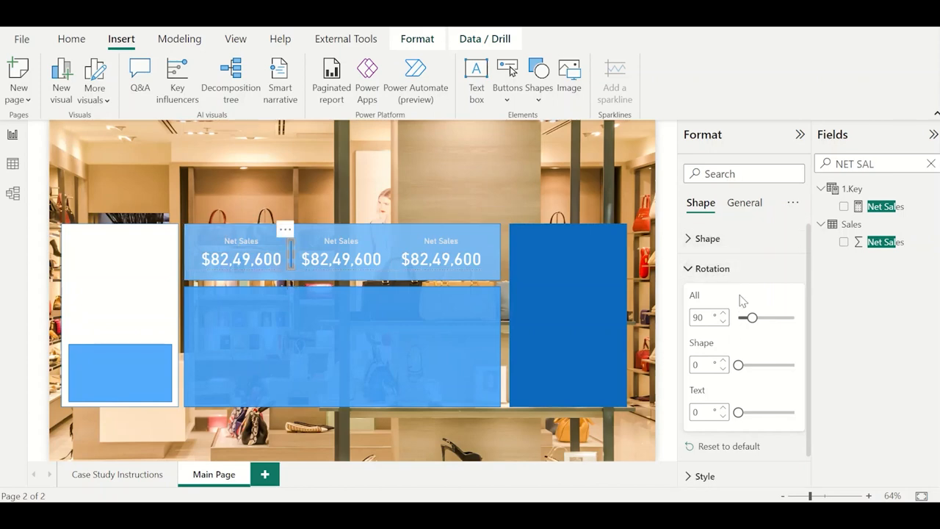
Set the vertical divider line's border color to very light gray.
scroll(732, 415, down, 1)
click(732, 442)
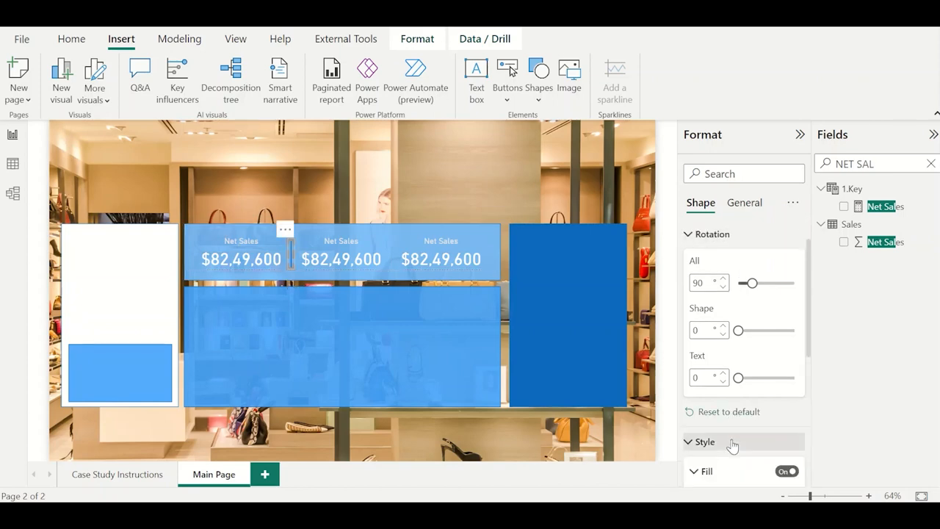
scroll(732, 443, down, 3)
scroll(732, 444, down, 1)
click(737, 387)
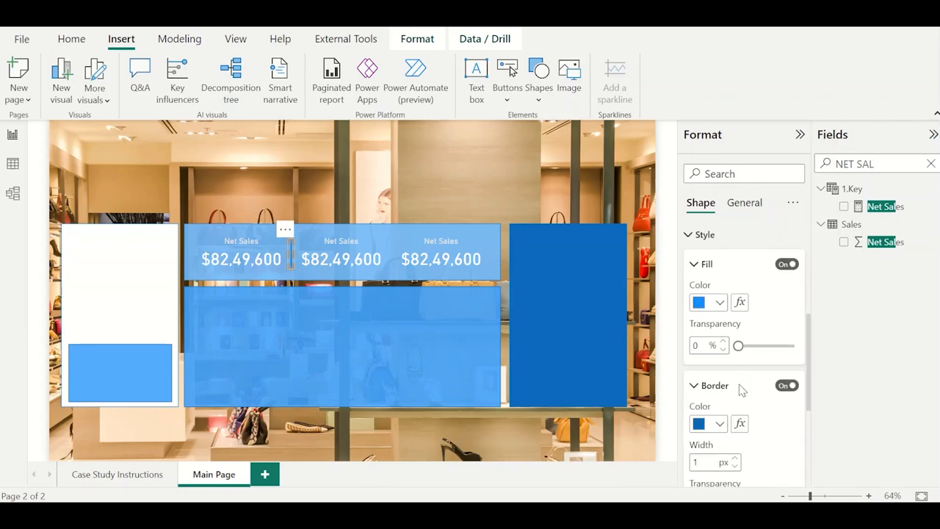
scroll(740, 388, down, 3)
click(718, 296)
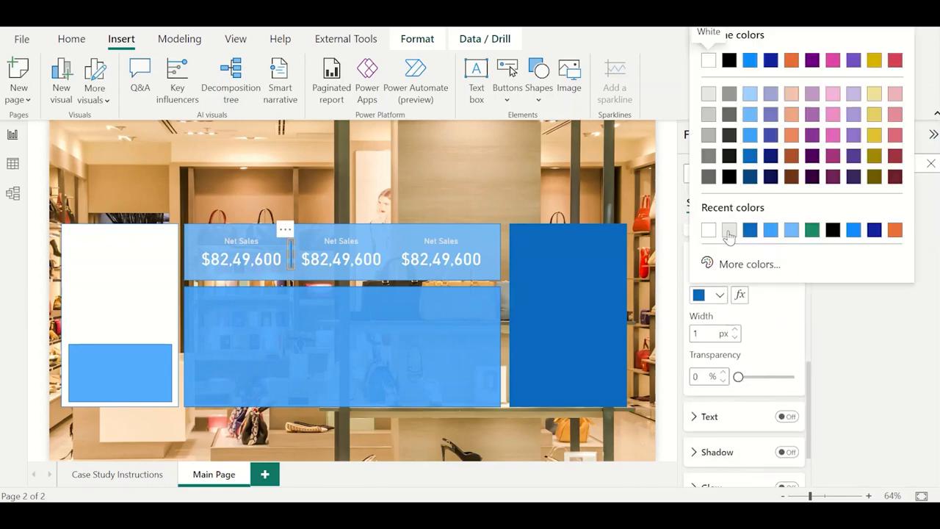
click(724, 231)
click(462, 183)
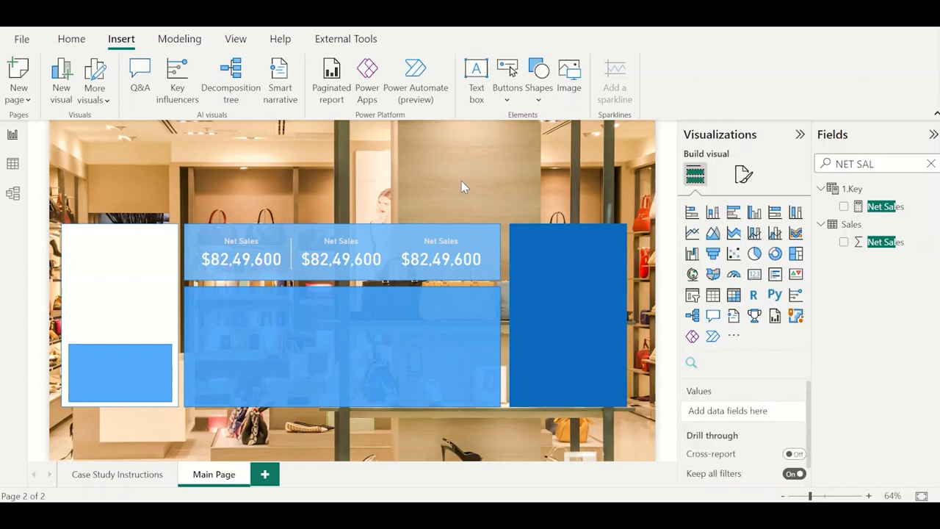
Duplicate the vertical divider line and place the copy between the second and third Net Sales cards.
click(290, 250)
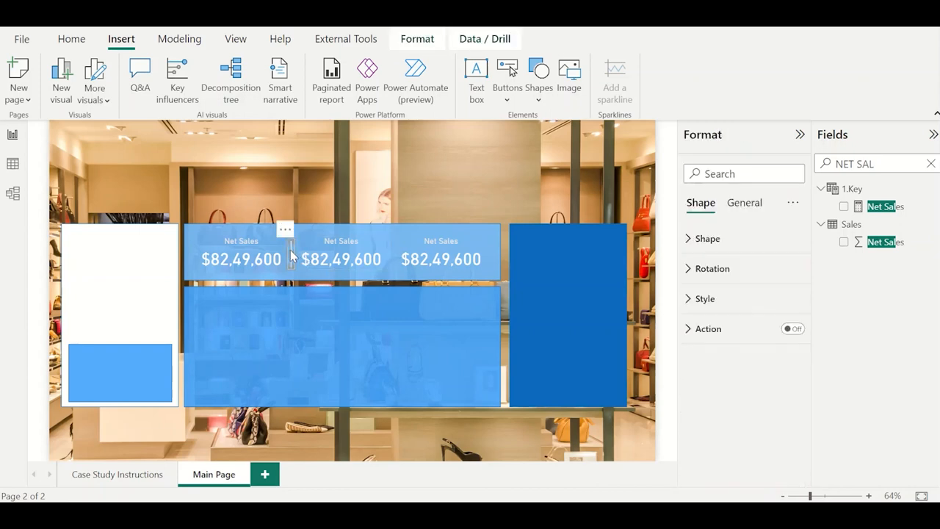
key(ctrl+v)
drag(291, 233, 389, 244)
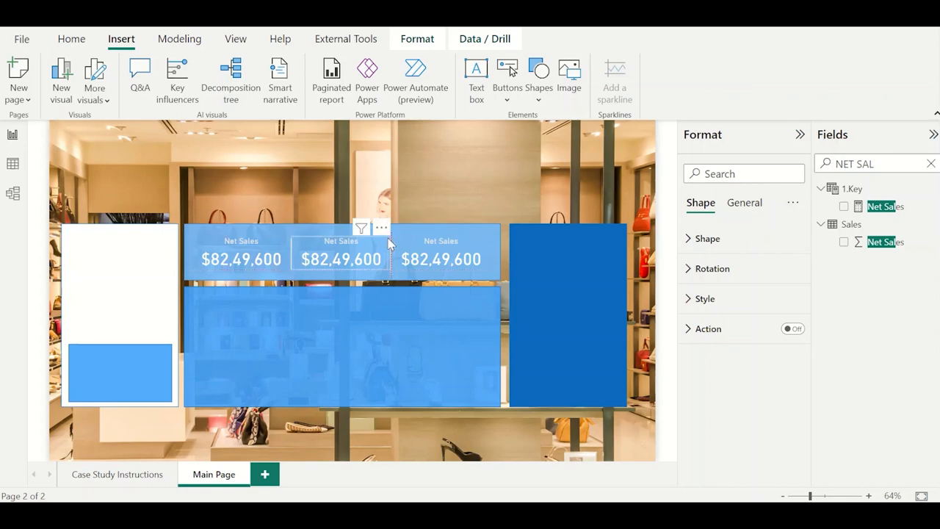
click(450, 197)
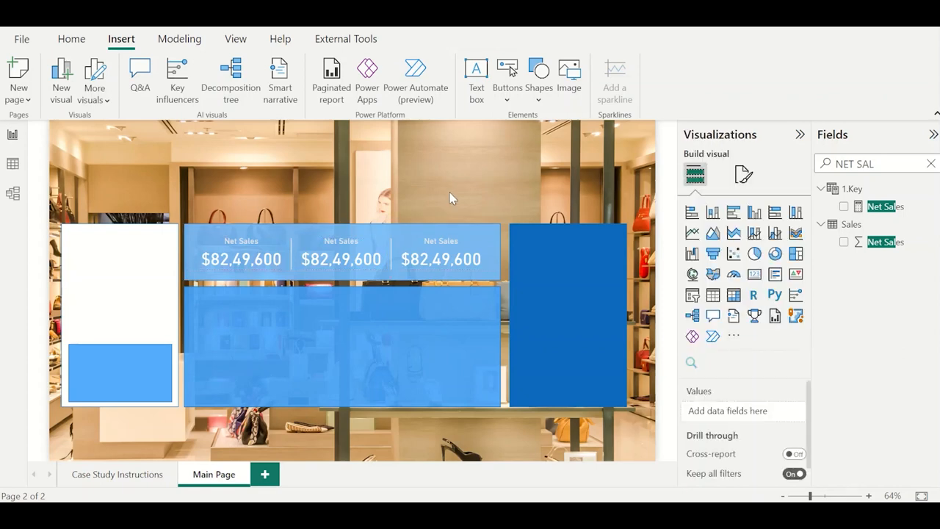
Make two copies of the first Net Sales card and stack them one above the other at the lower blue panel's left side.
click(235, 261)
key(ctrl+c)
key(ctrl+v)
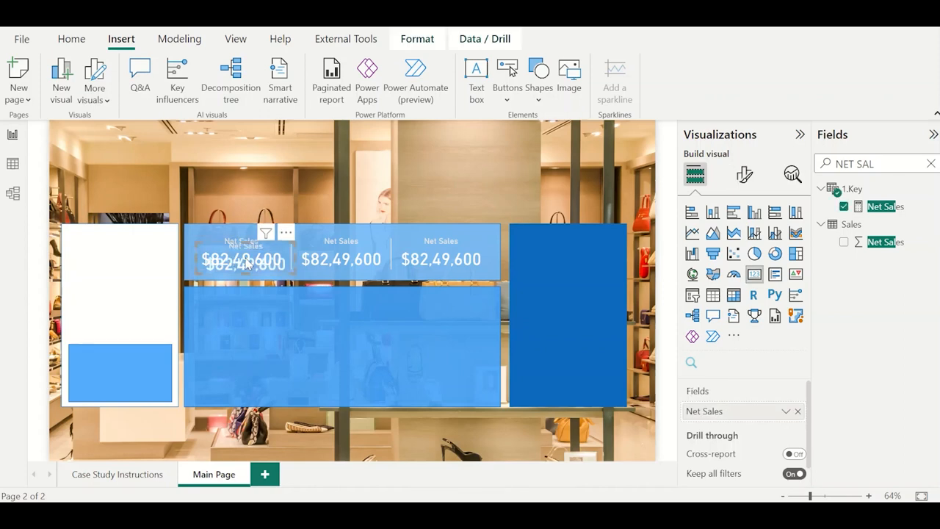
drag(235, 261, 241, 320)
key(ctrl+v)
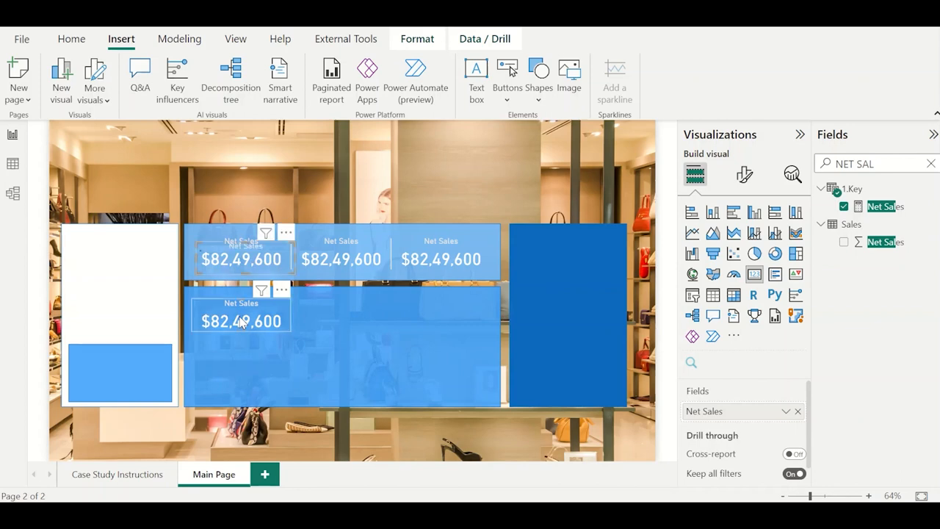
drag(242, 267, 239, 376)
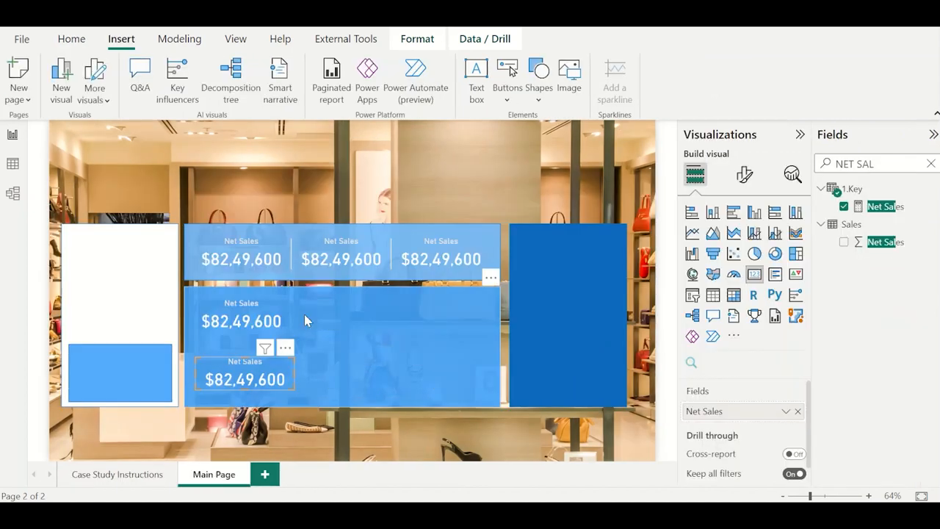
Copy the first divider line onto the lower blue panel, just right of its upper Net Sales card.
click(292, 255)
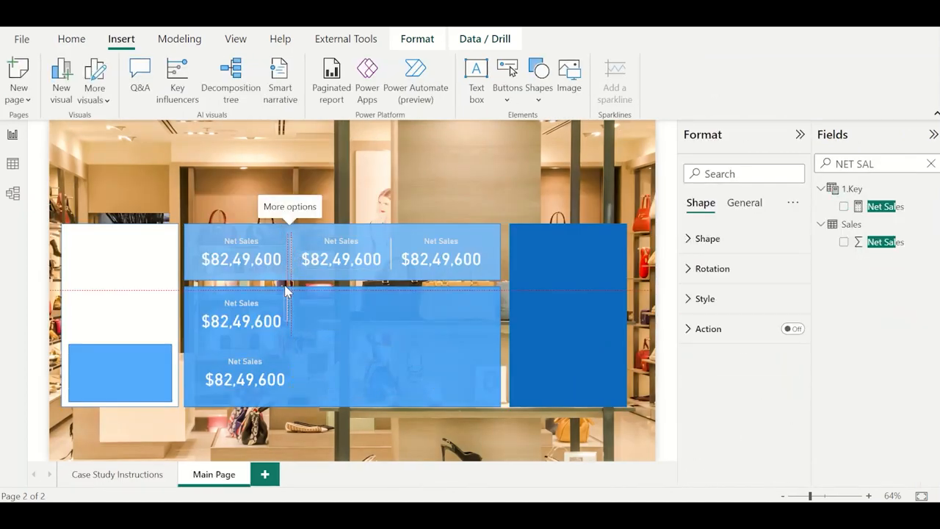
drag(288, 297, 285, 293)
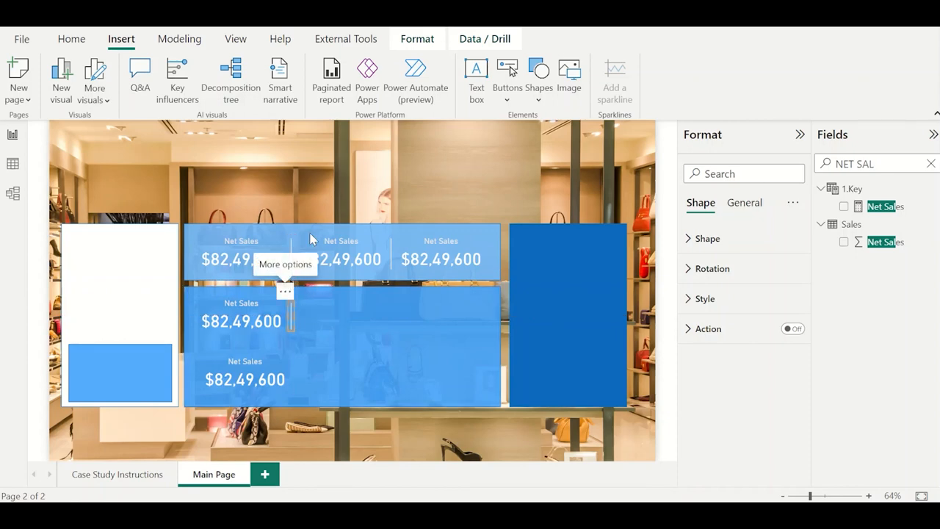
click(327, 209)
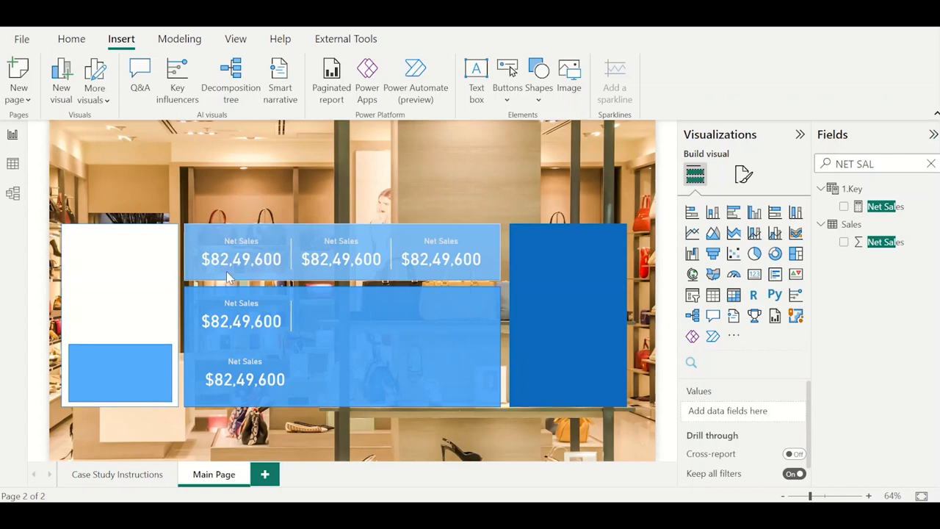
Replace the Net Sales field in the top row's middle card with Sales from the Sales table.
click(342, 261)
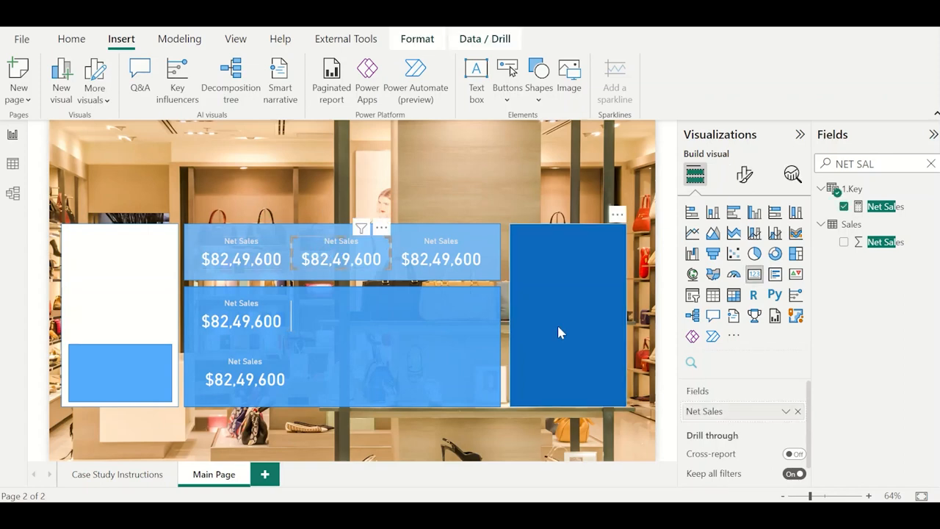
double_click(874, 164)
triple_click(874, 163)
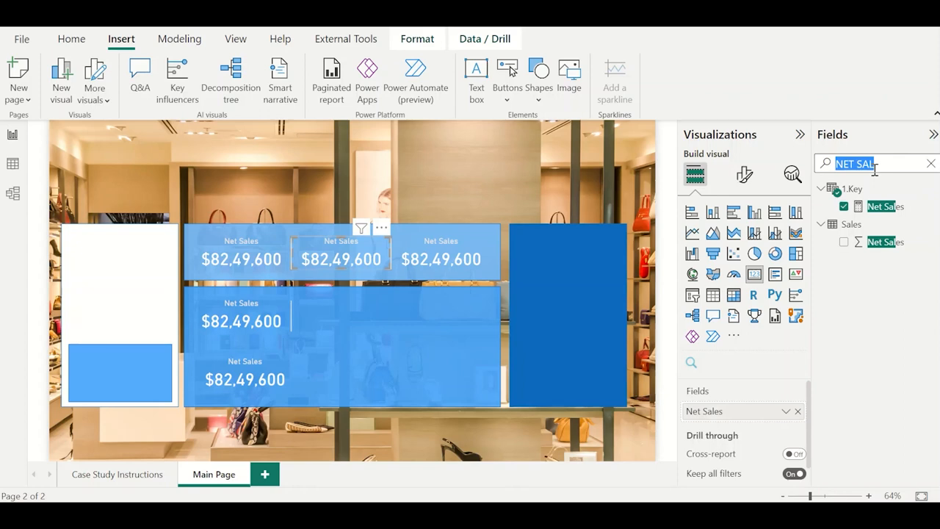
text(sales)
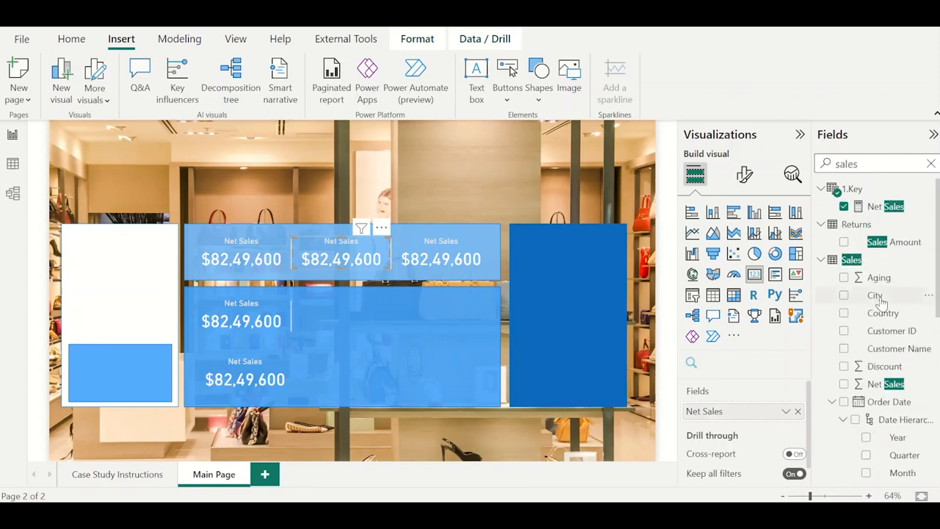
scroll(867, 294, down, 5)
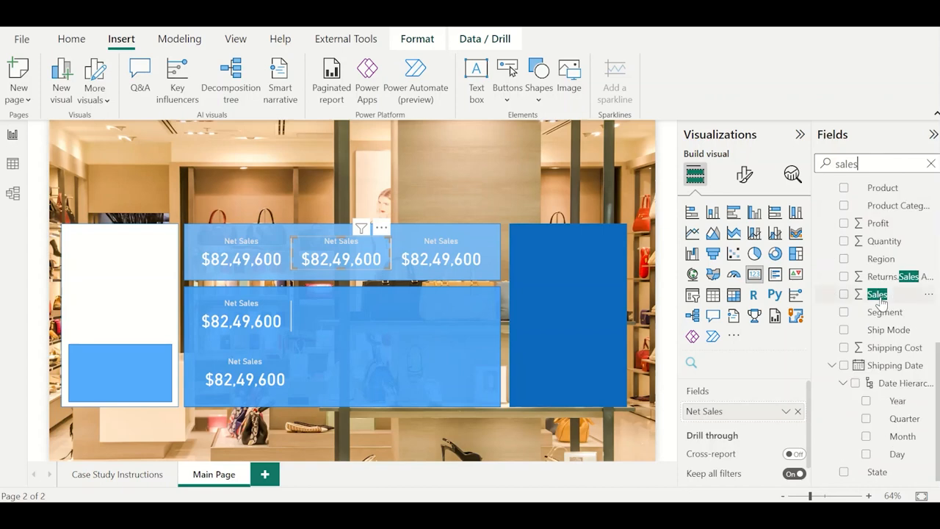
click(797, 411)
click(843, 295)
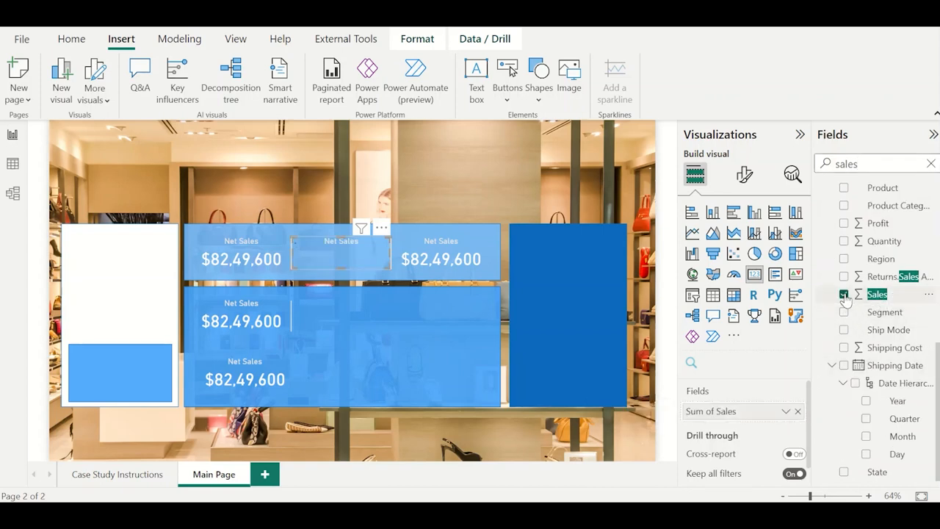
Format the Sales column as dollar currency with a thousands separator.
click(875, 295)
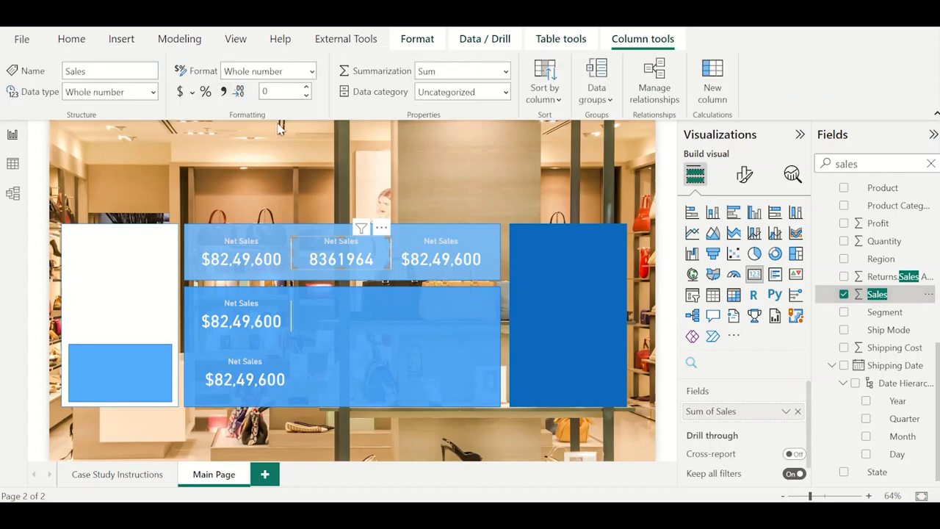
click(224, 91)
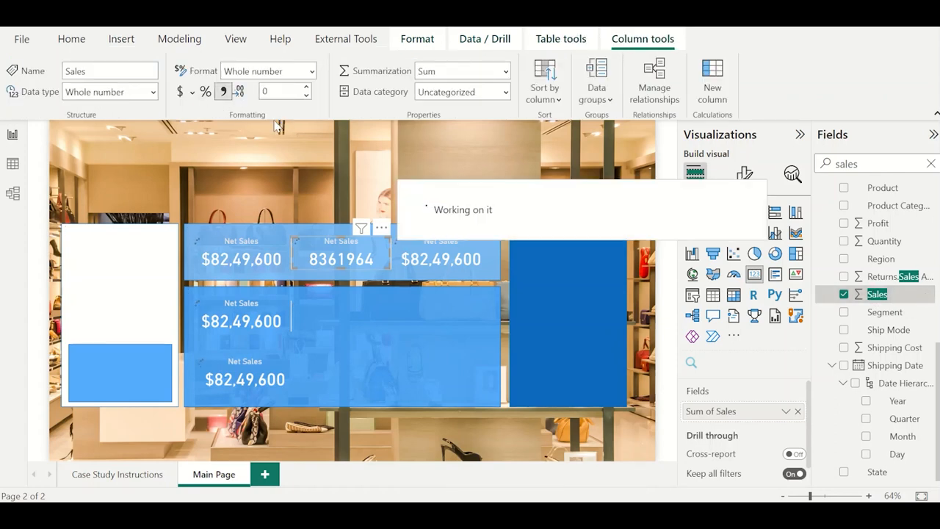
click(183, 93)
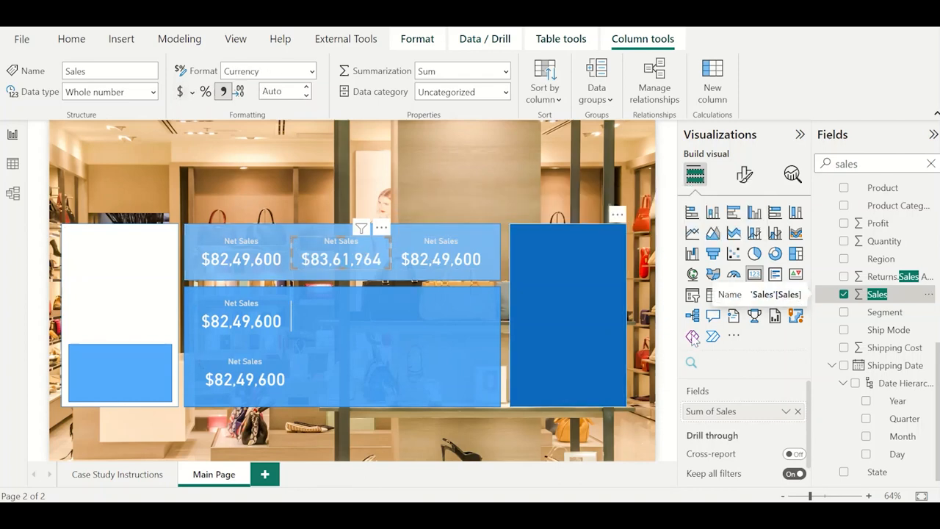
Change the title of the top row's middle card to Sales.
click(744, 178)
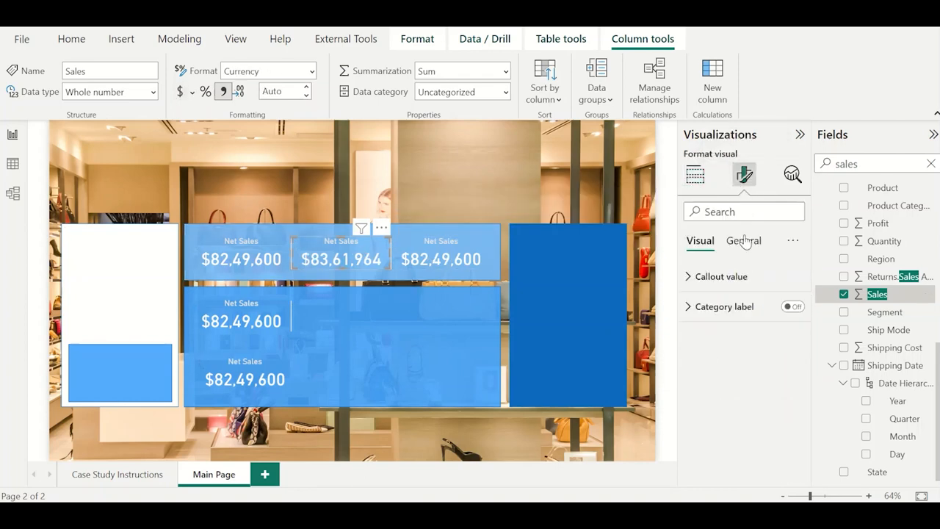
click(744, 241)
click(735, 307)
double_click(744, 353)
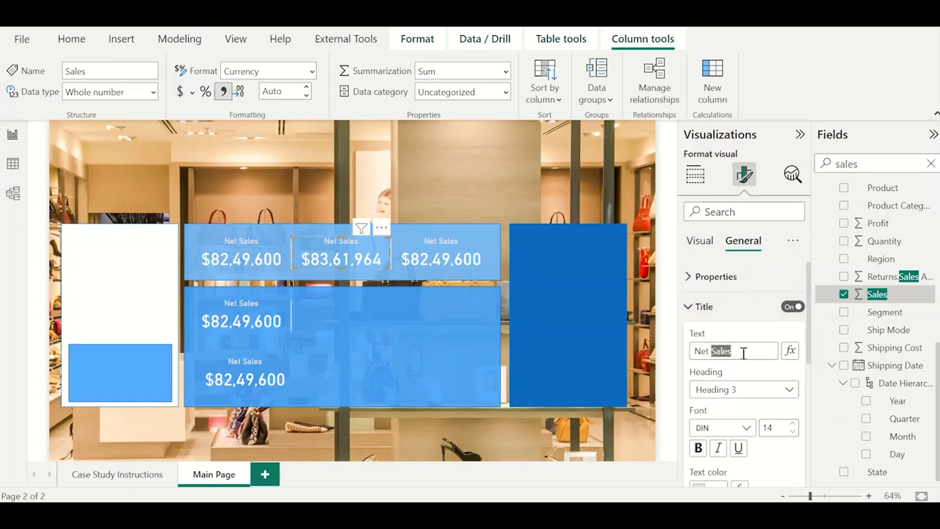
key(ctrl+a)
text(Sales)
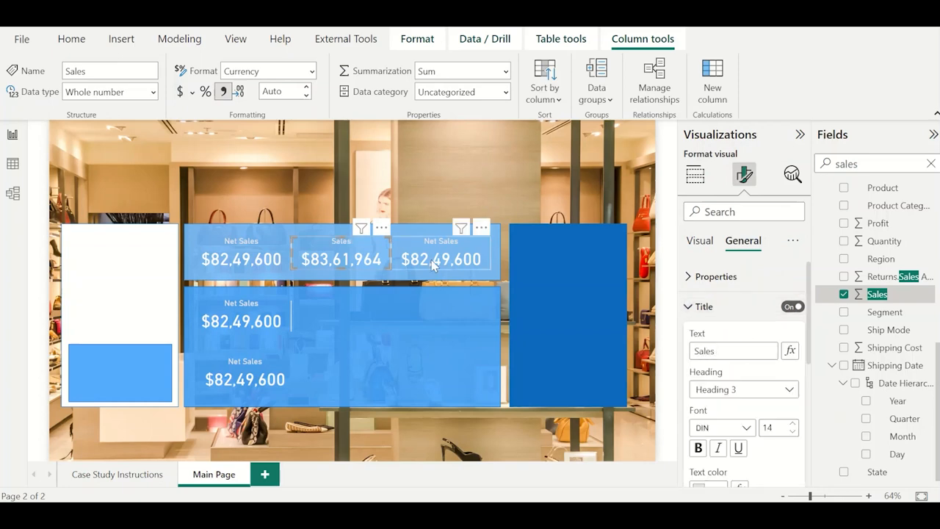
Search the fields for "return" and change the title of the top row's third card to Return.
click(434, 266)
double_click(882, 162)
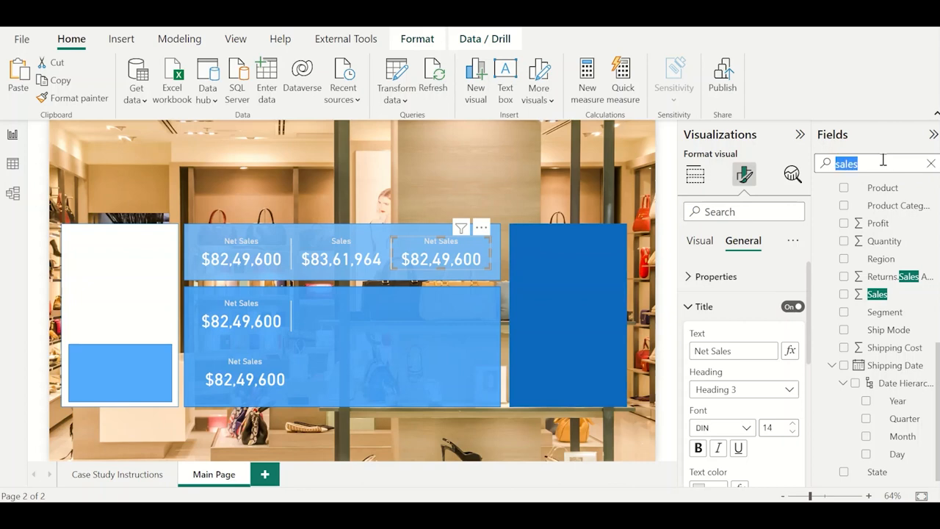
text(return)
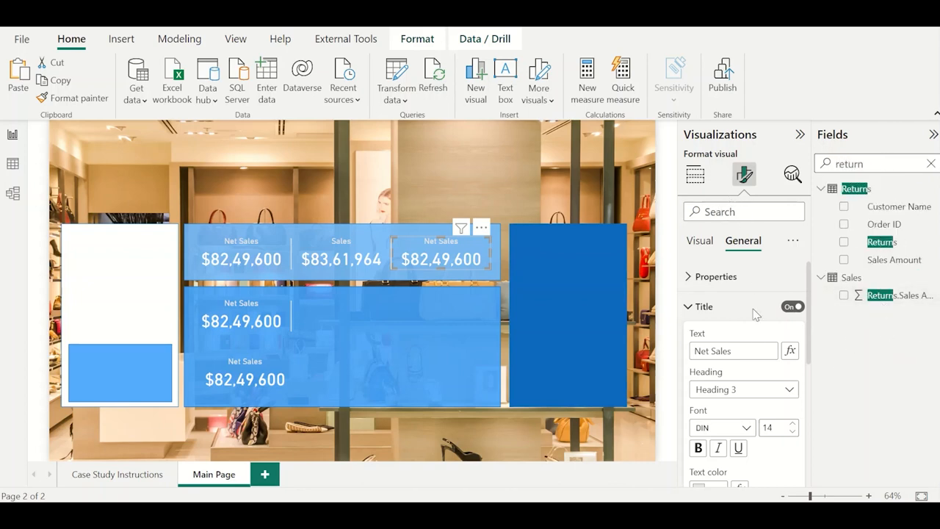
double_click(752, 352)
key(ctrl+a)
text(R)
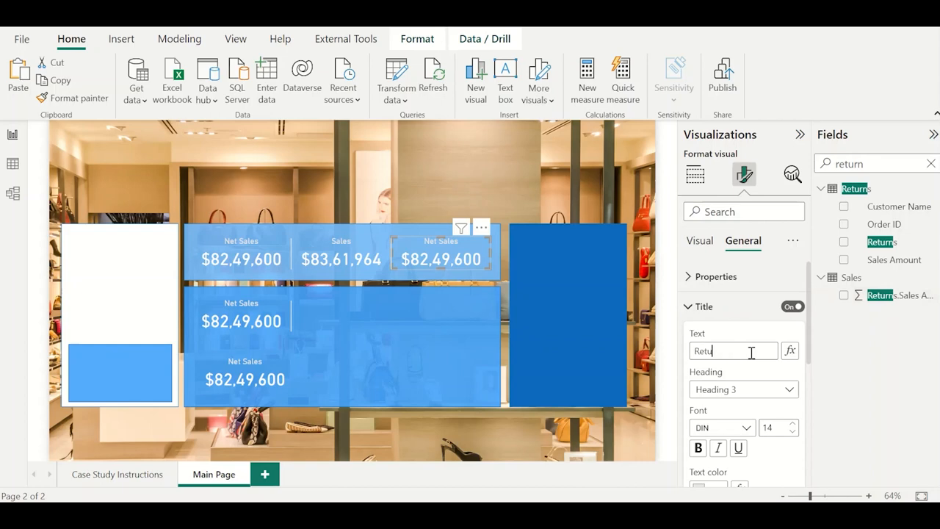
Replace the Net Sales field in the top row's third card with Returns.Sales Amount from the Sales table.
click(695, 174)
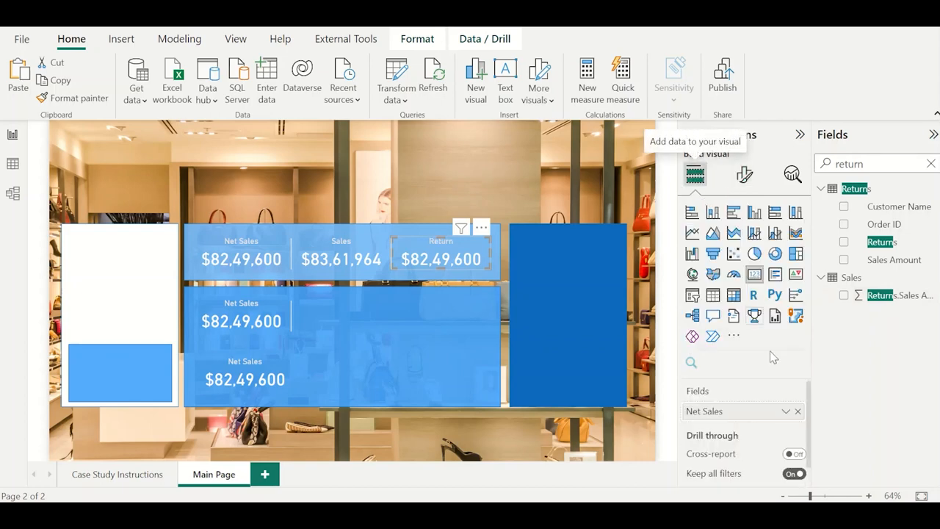
click(798, 412)
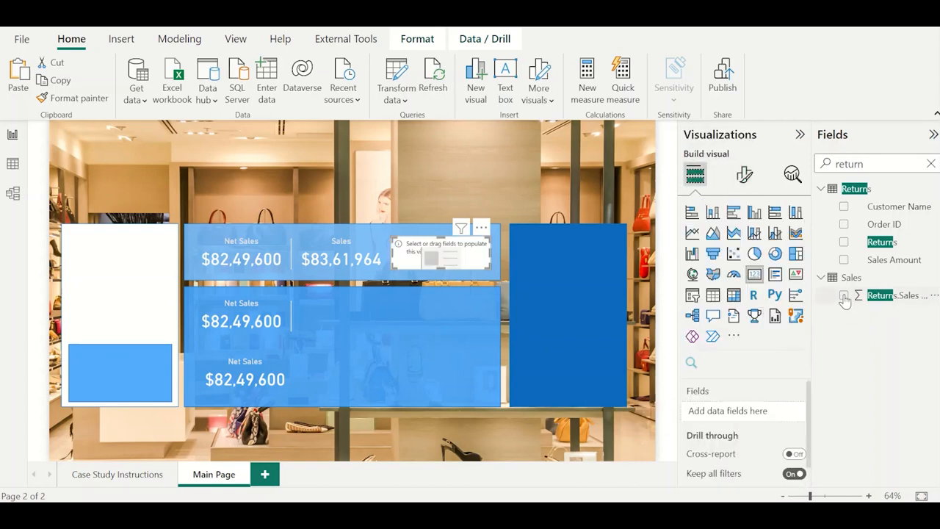
click(844, 295)
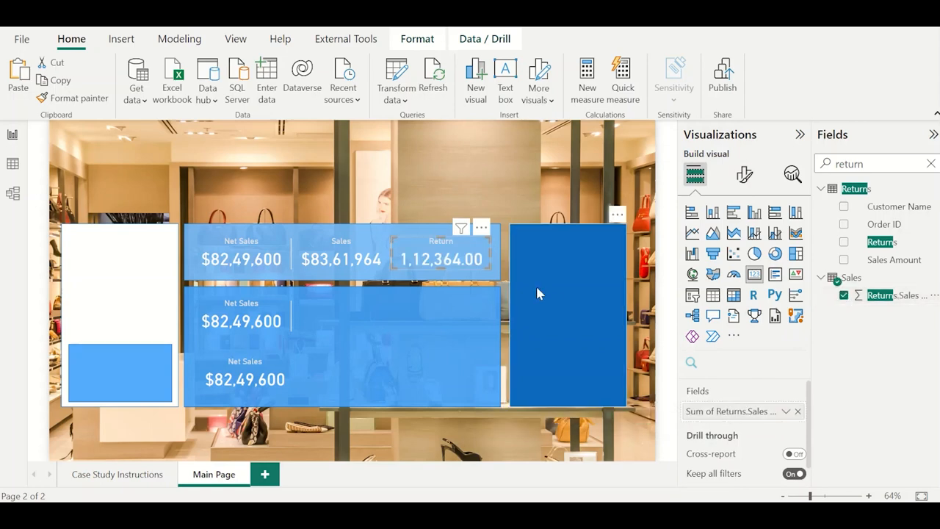
Format the Returns.Sales Amount column as dollar currency with a thousands separator, and try to set 2 decimal places.
click(887, 302)
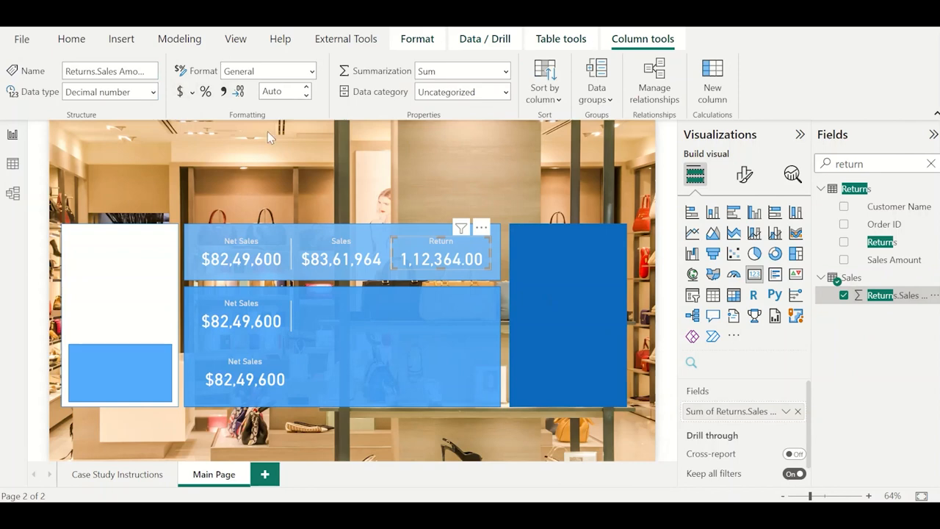
click(223, 91)
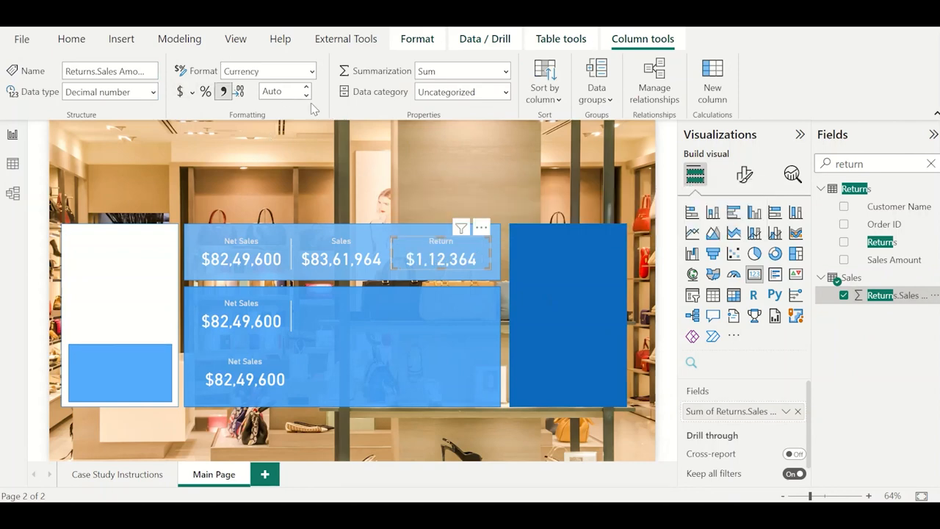
double_click(279, 92)
text(2)
key(Tab)
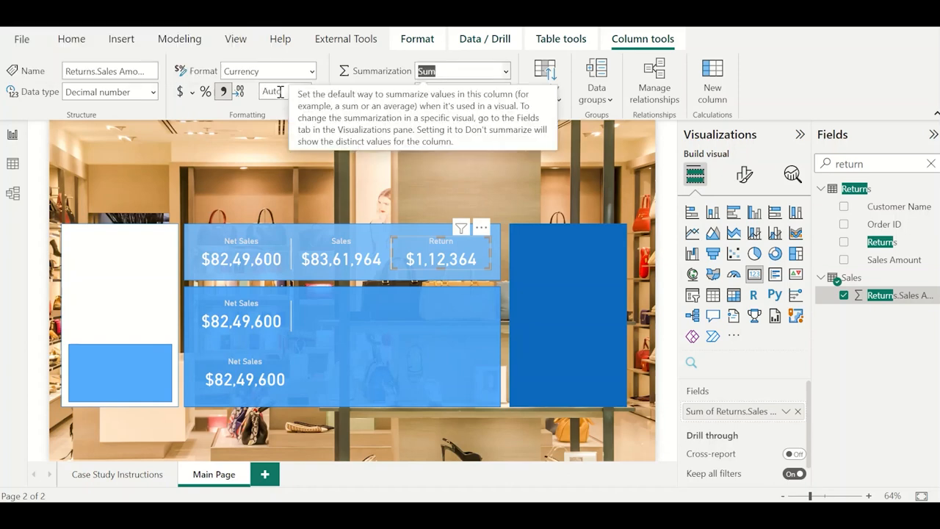
click(323, 163)
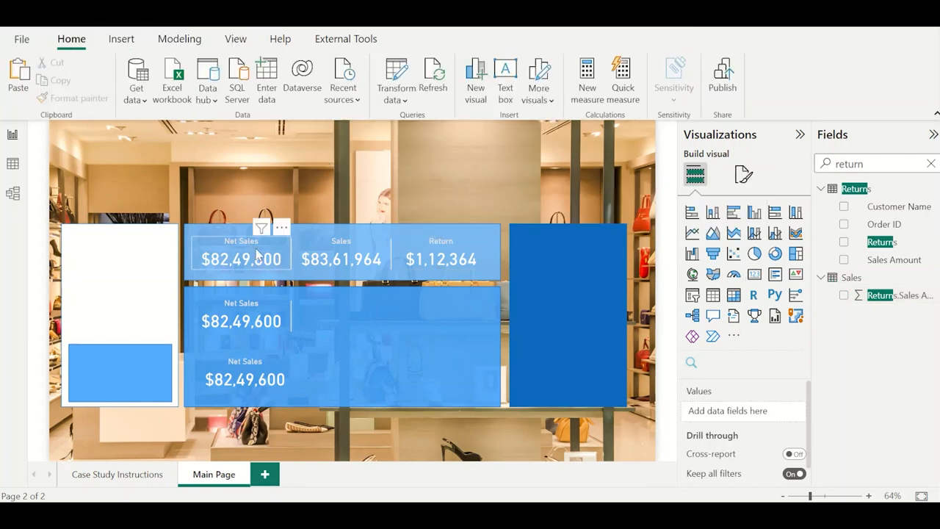
Switch to the finished East Side sales report to consult its Main Page card layout.
key(alt+Tab)
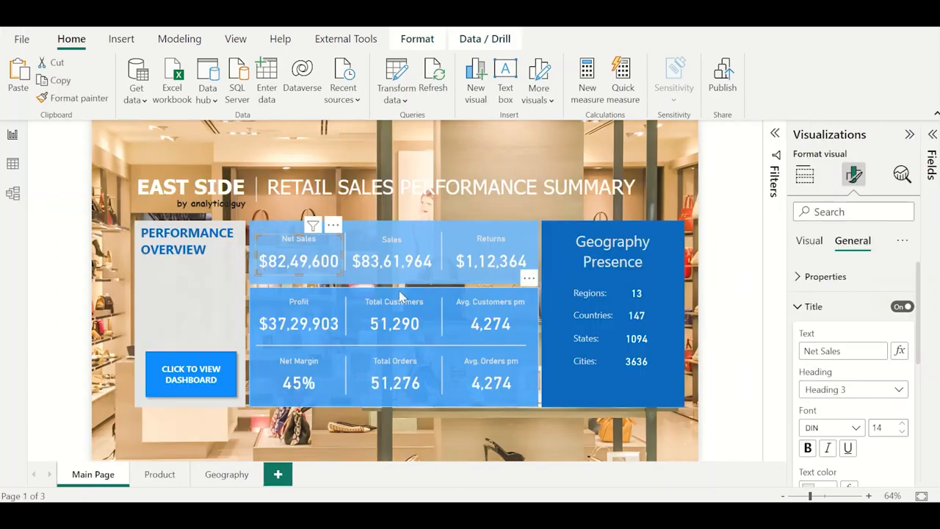
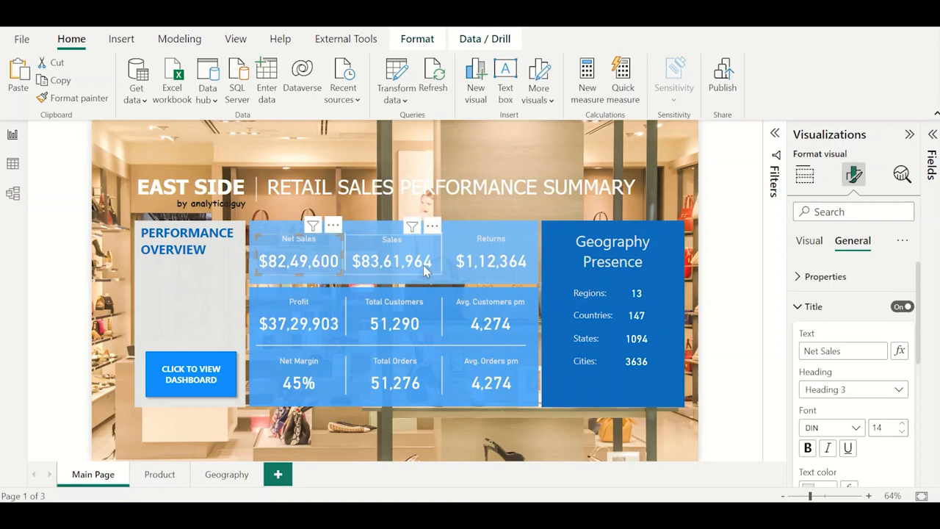
Switch back to the case study report and check the fields behind the top row's cards.
key(alt+Tab)
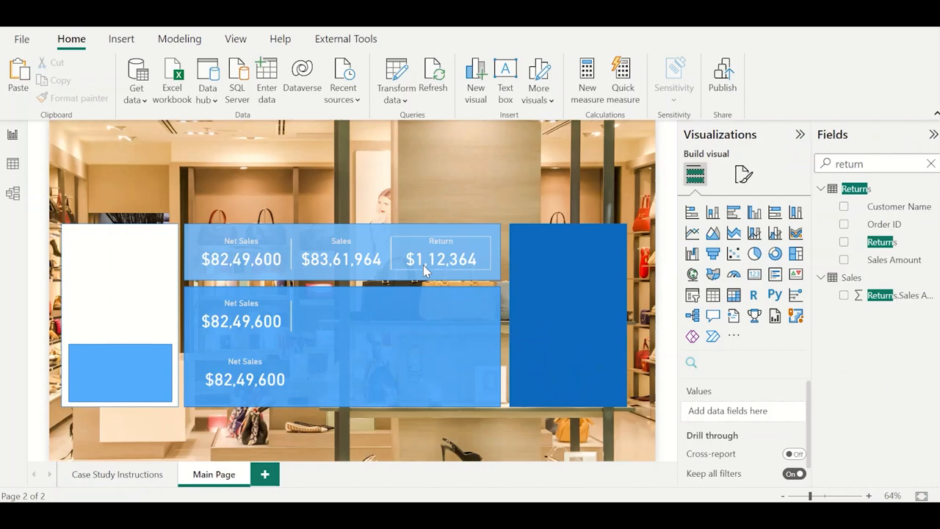
click(254, 261)
click(329, 258)
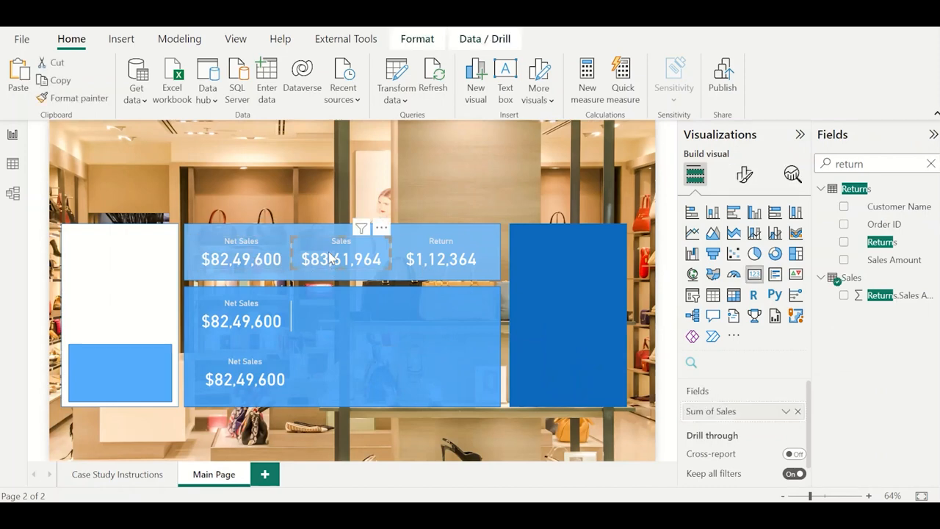
click(421, 257)
click(386, 176)
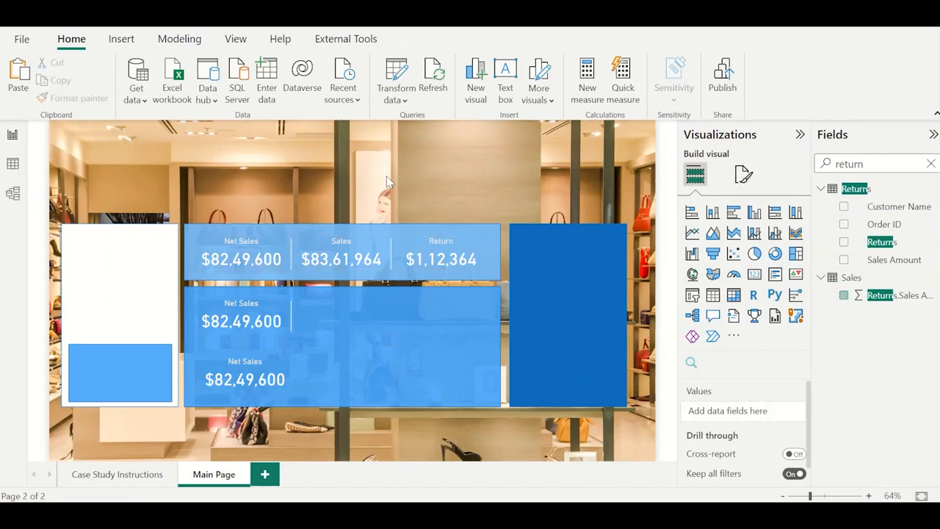
Replace the Net Sales field in the middle row's card with Profit from the Sales table.
click(253, 314)
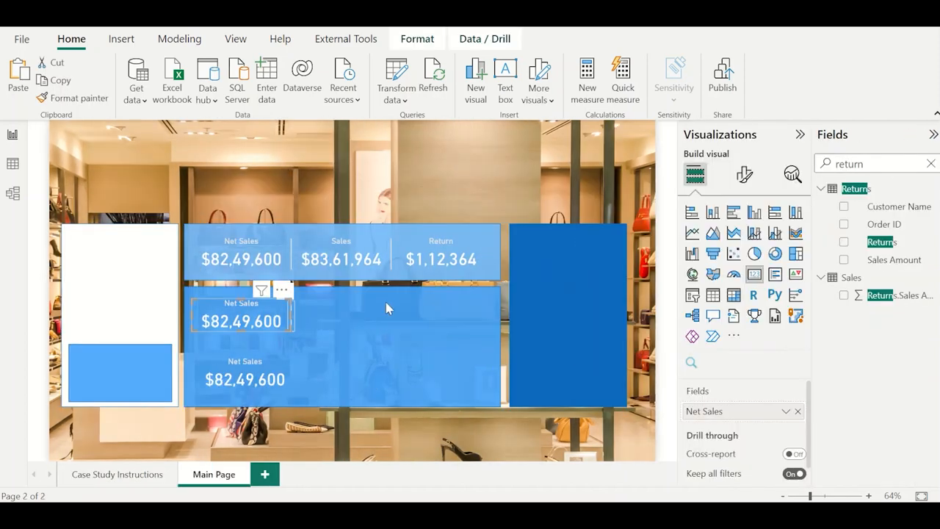
double_click(877, 163)
text(profit)
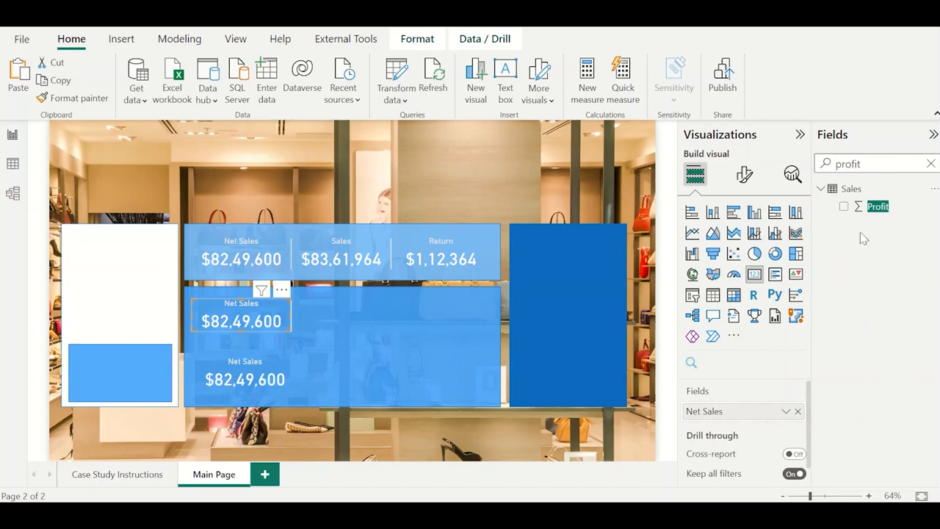
click(786, 411)
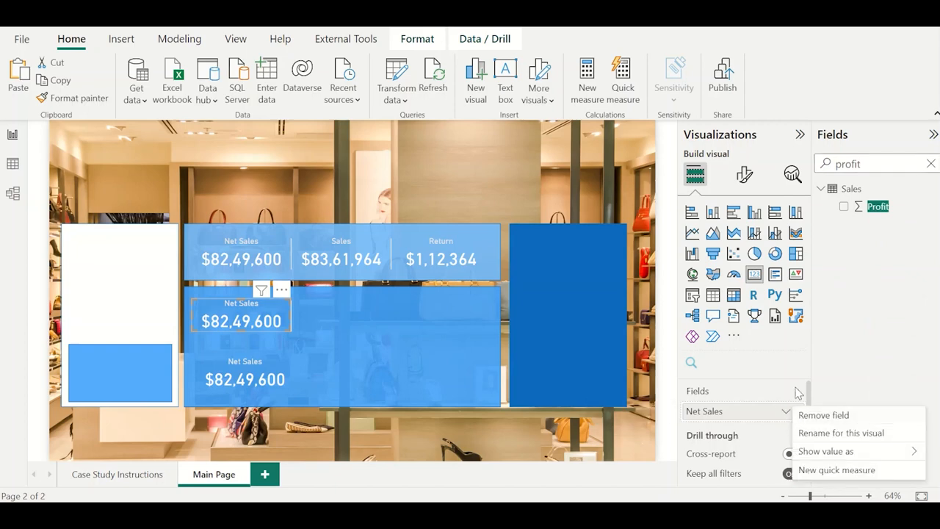
click(808, 415)
click(843, 209)
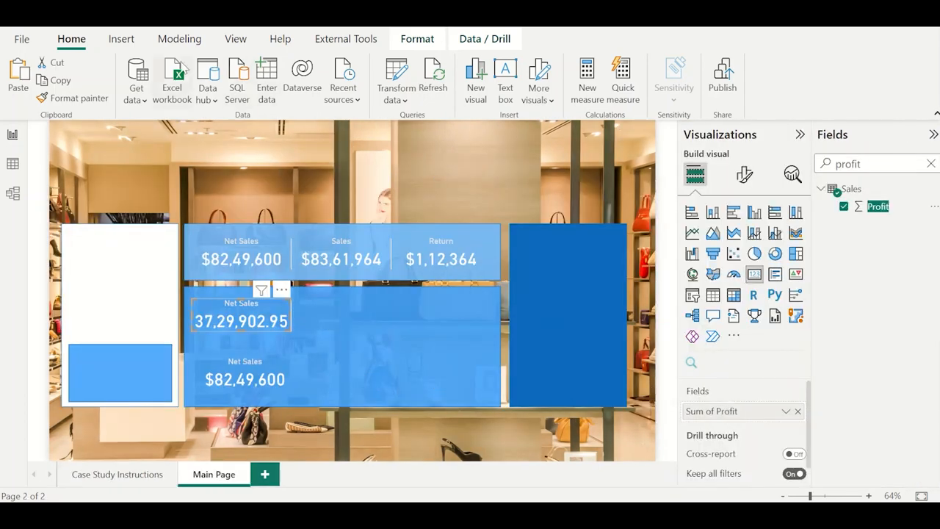
Format the Profit column as dollar currency with a thousands separator and 0 decimal places.
click(879, 208)
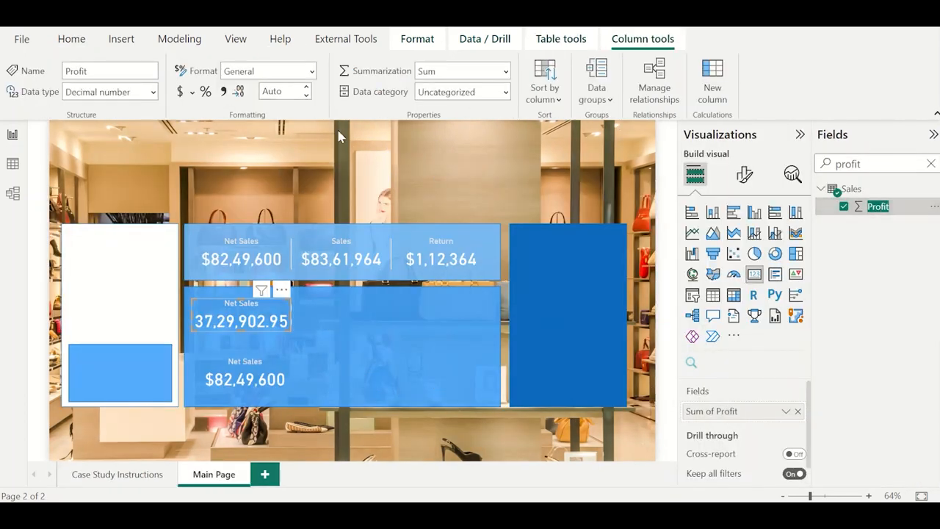
click(180, 92)
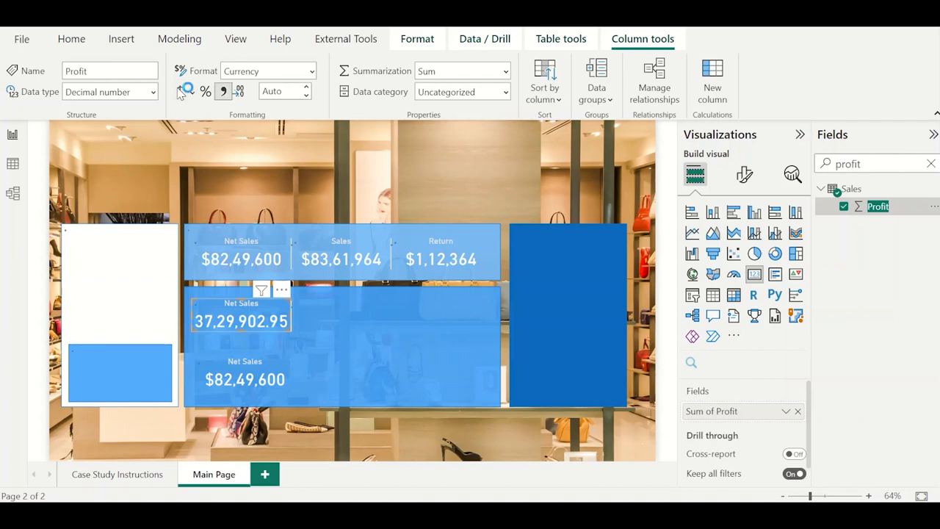
click(280, 90)
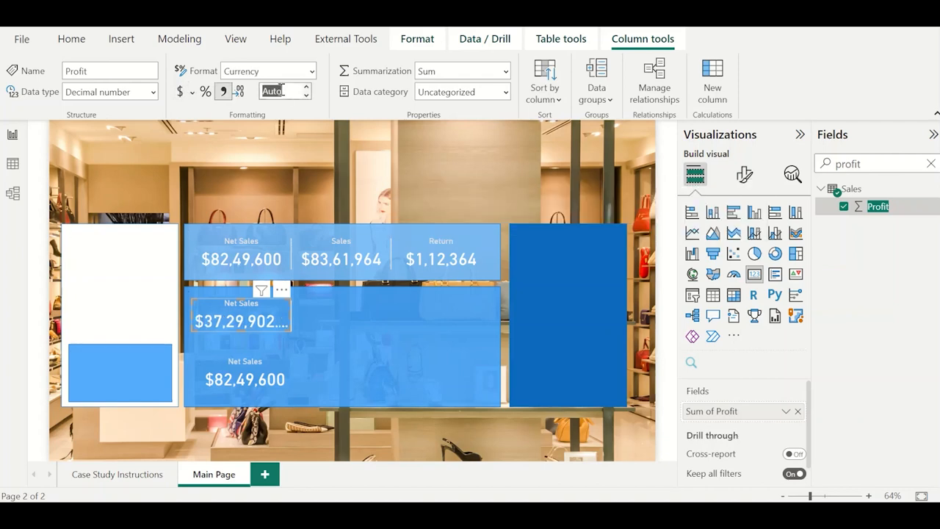
key(Tab)
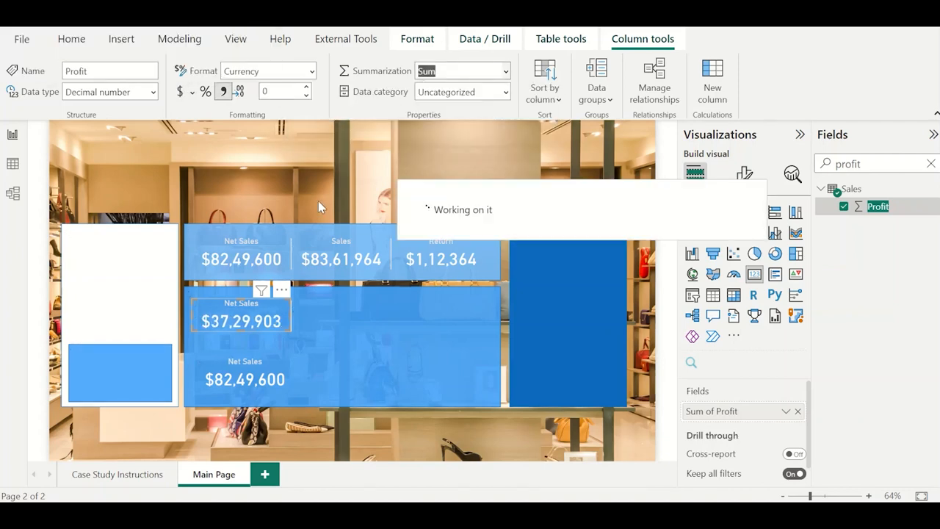
Change the title of the middle row's card to Profit.
click(745, 176)
click(745, 243)
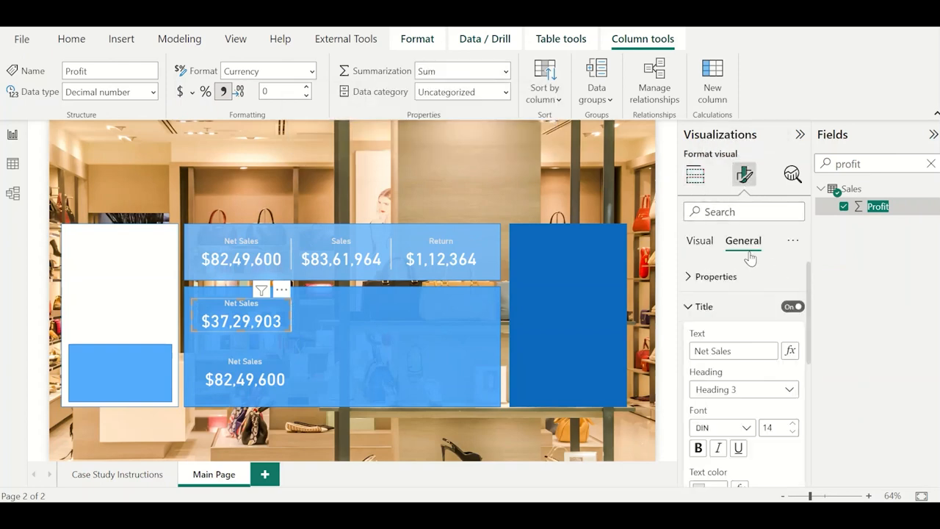
double_click(743, 350)
key(ctrl+a)
text(P)
click(307, 217)
Replace the Net Sales field in the bottom row's card with the Net Margin measure from the 1.Key table.
click(255, 375)
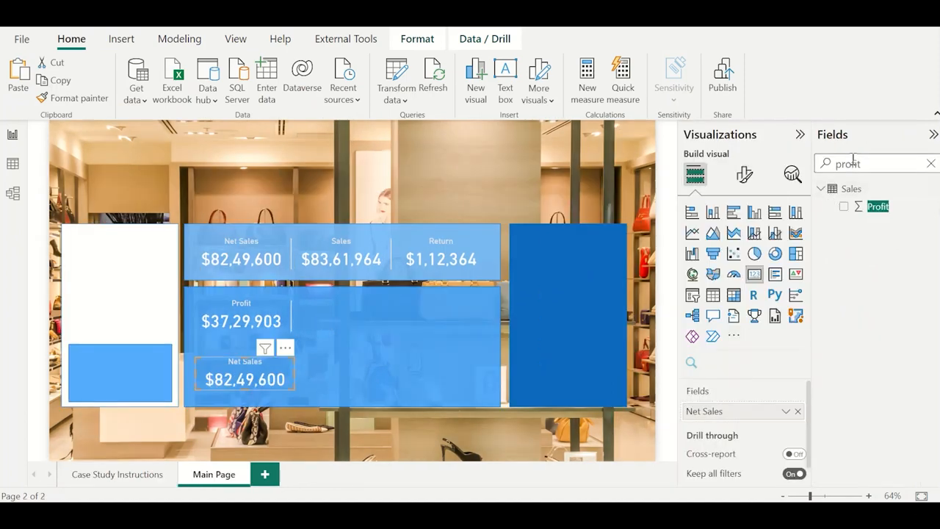
double_click(853, 162)
text(net-mar)
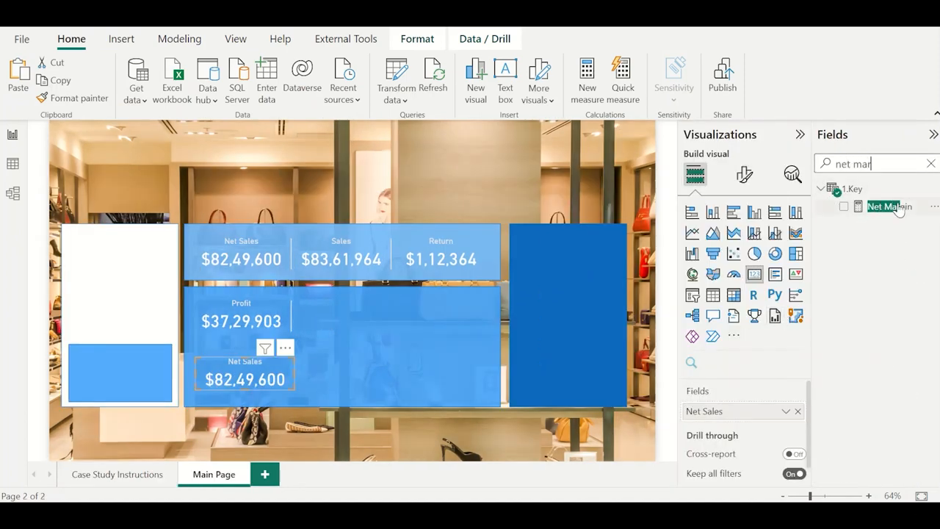
click(797, 411)
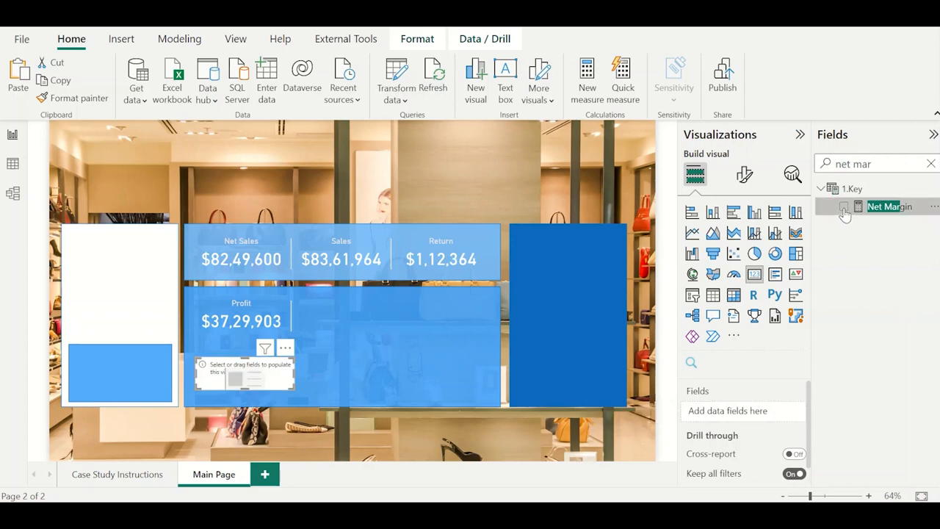
click(844, 209)
drag(878, 209, 750, 423)
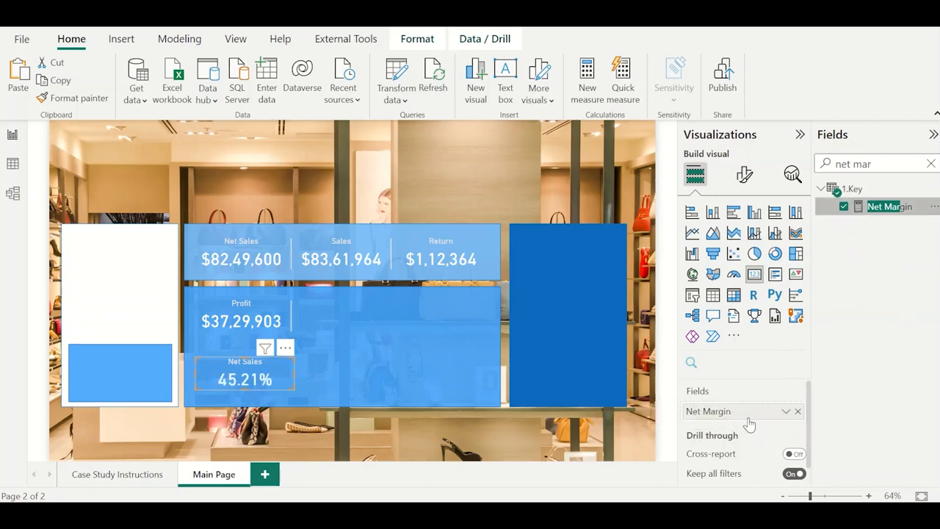
Change the title of the bottom row's card to Net Margin.
click(743, 175)
click(746, 239)
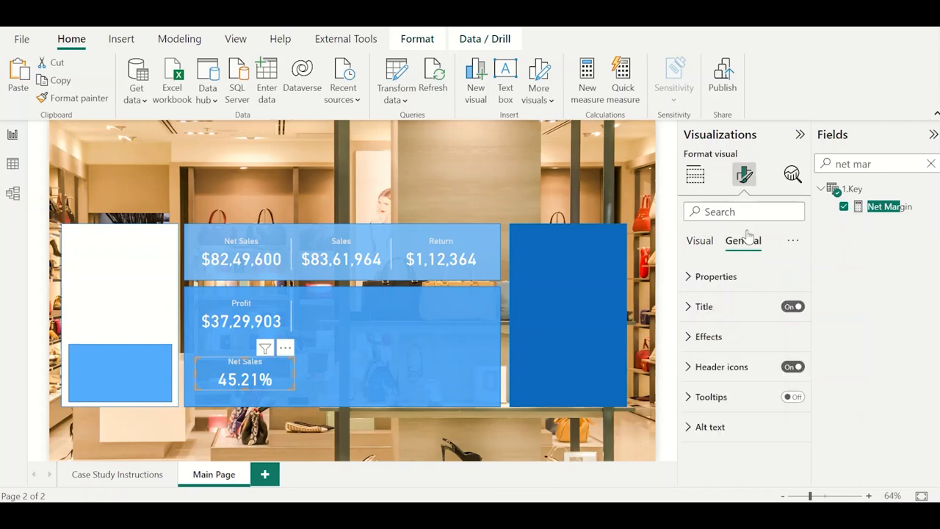
click(737, 307)
double_click(737, 351)
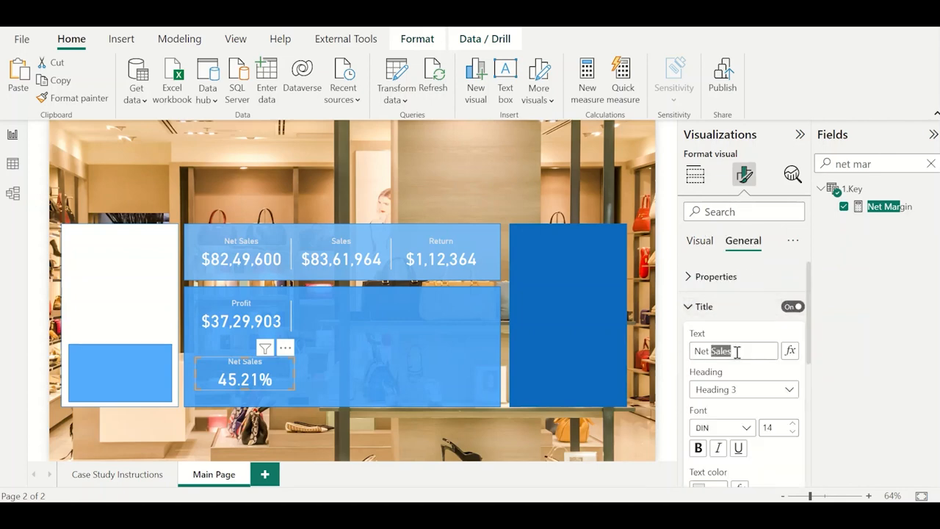
text(Margin)
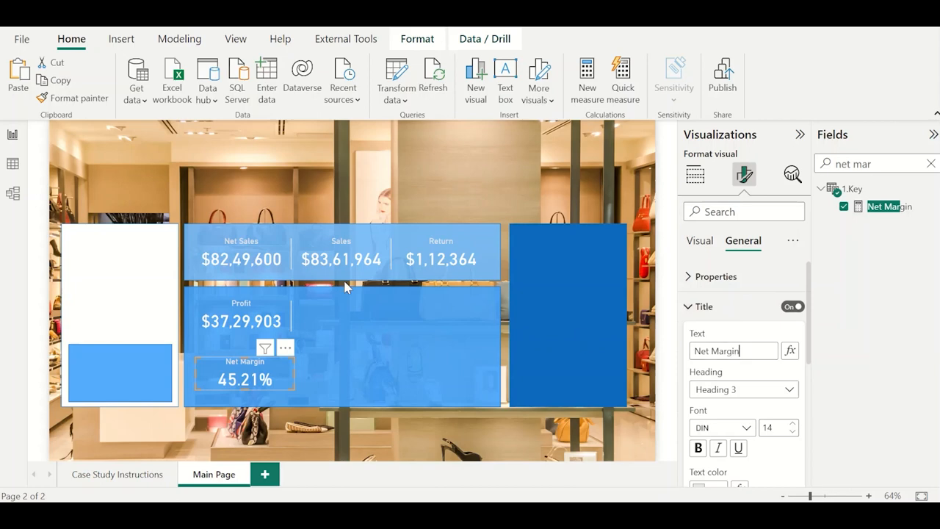
click(332, 162)
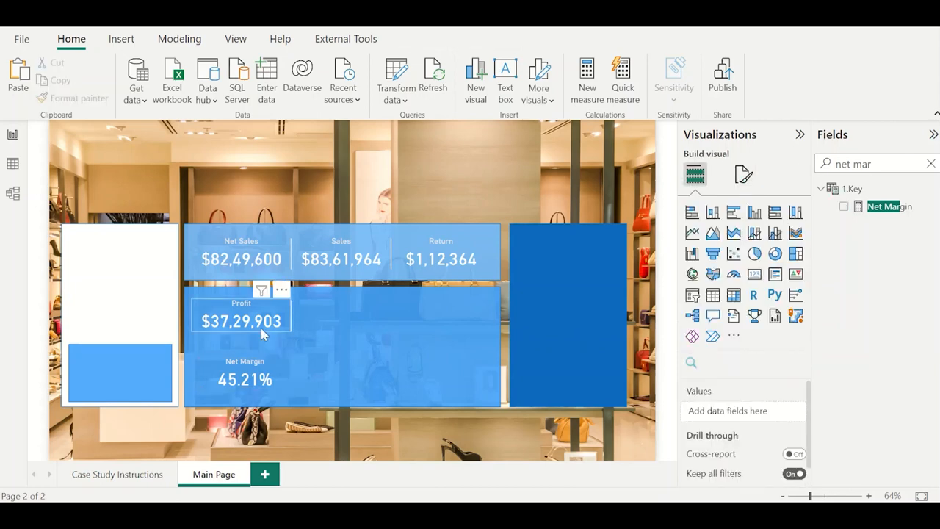
Align the Net Margin card under the Profit card and place a copy of the vertical divider line beside it.
click(246, 374)
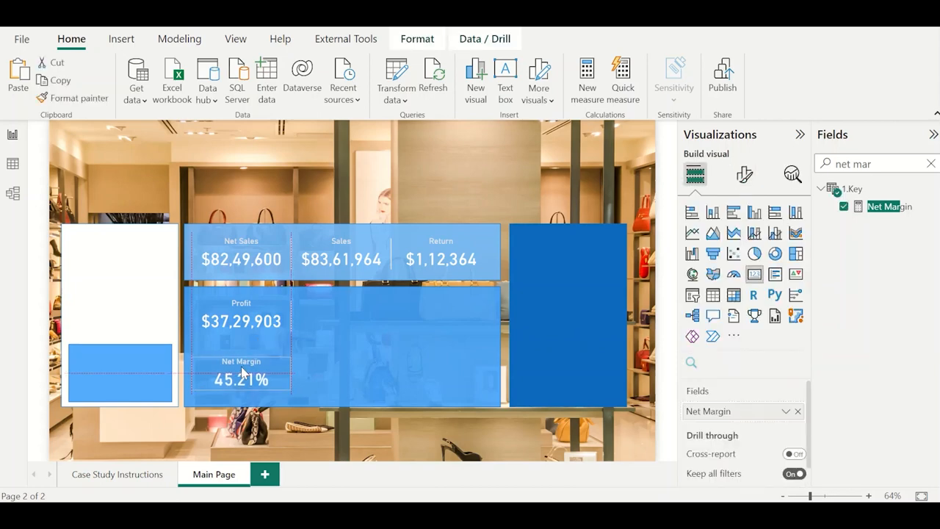
click(292, 321)
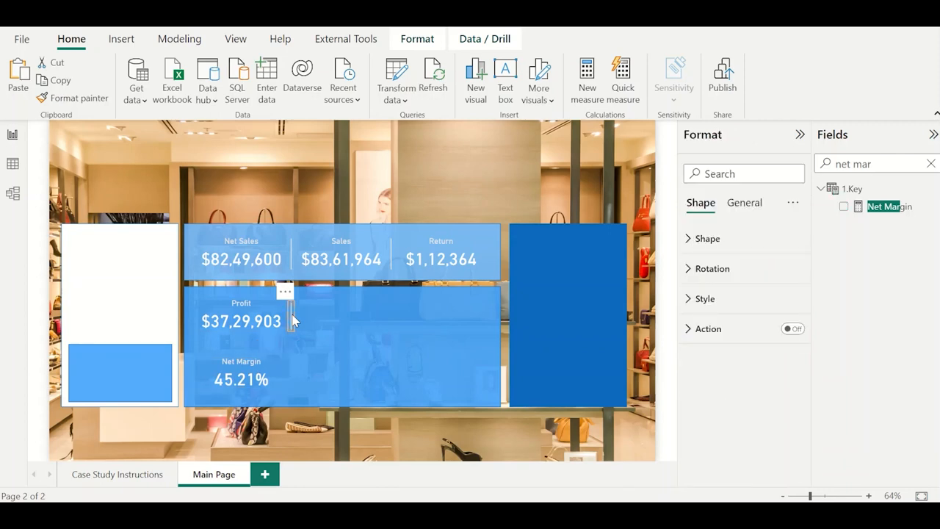
key(ctrl+v)
key(Left)
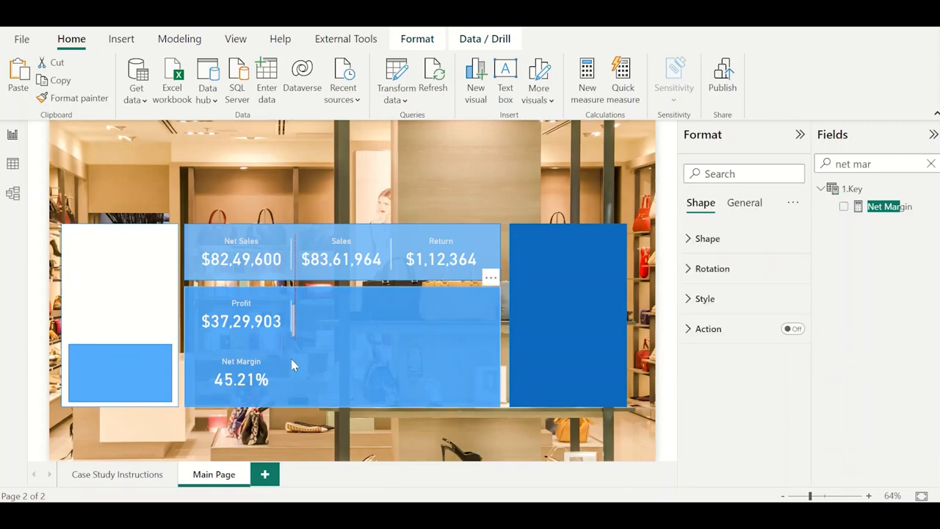
drag(285, 296, 286, 359)
click(306, 318)
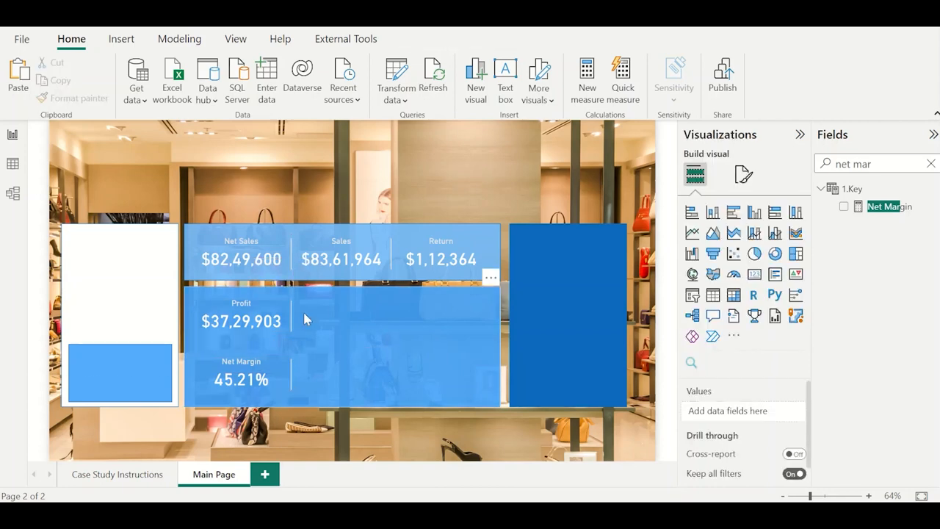
Copy a divider line, set its rotation to 0°, and stretch it across the lower blue panel between the Profit and Net Margin rows.
click(290, 247)
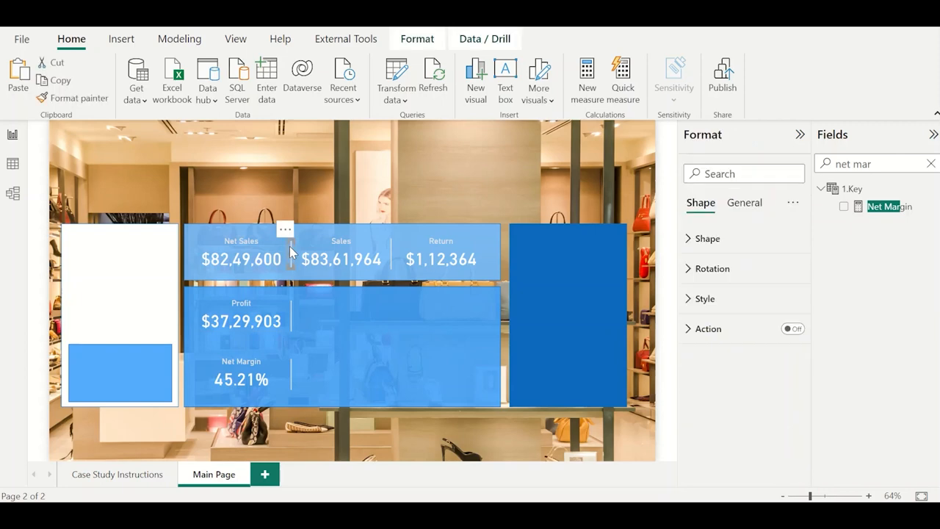
drag(293, 240, 388, 167)
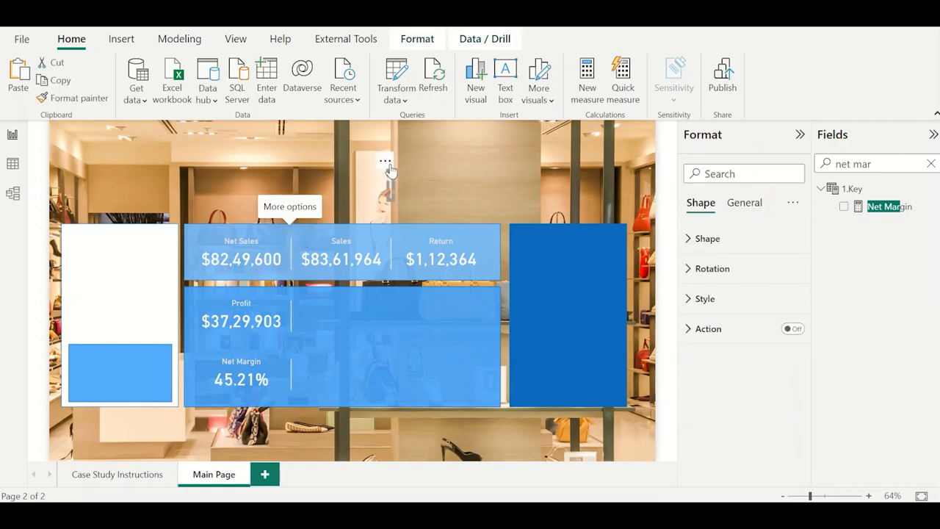
click(741, 270)
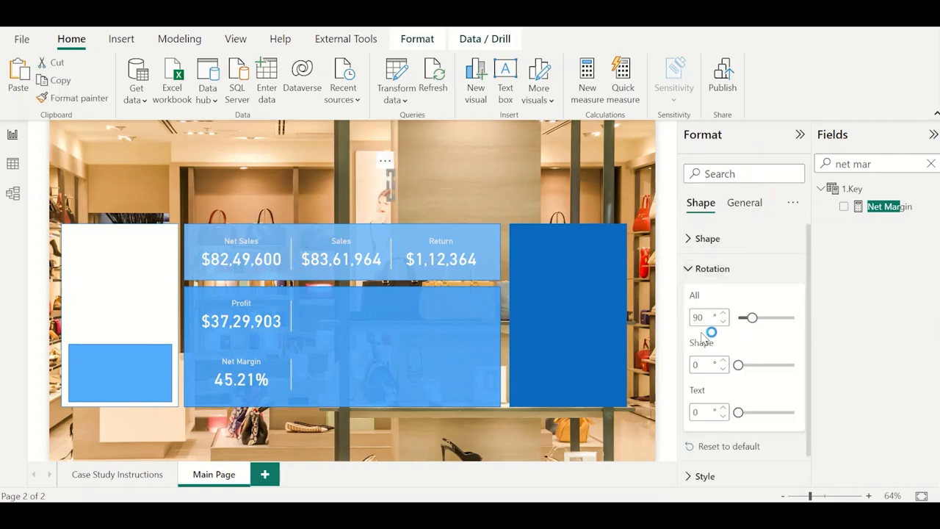
text(0)
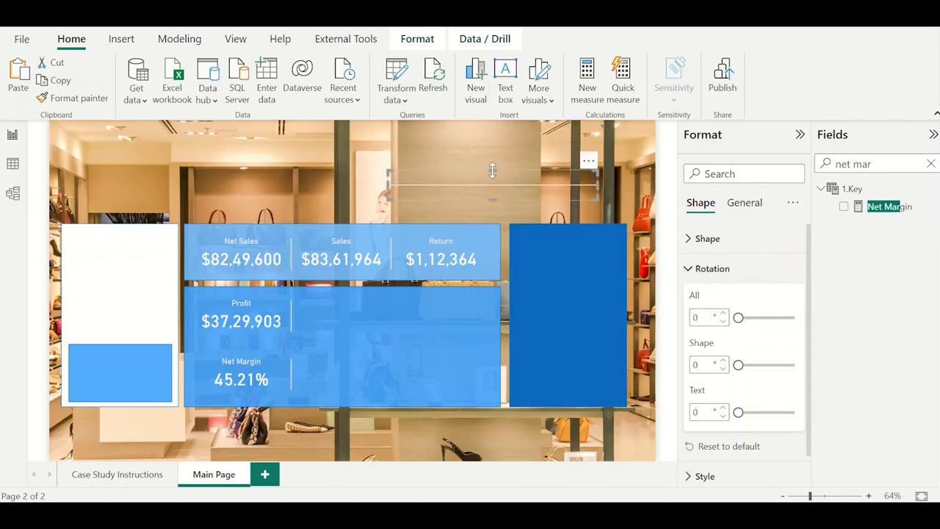
drag(492, 170, 495, 193)
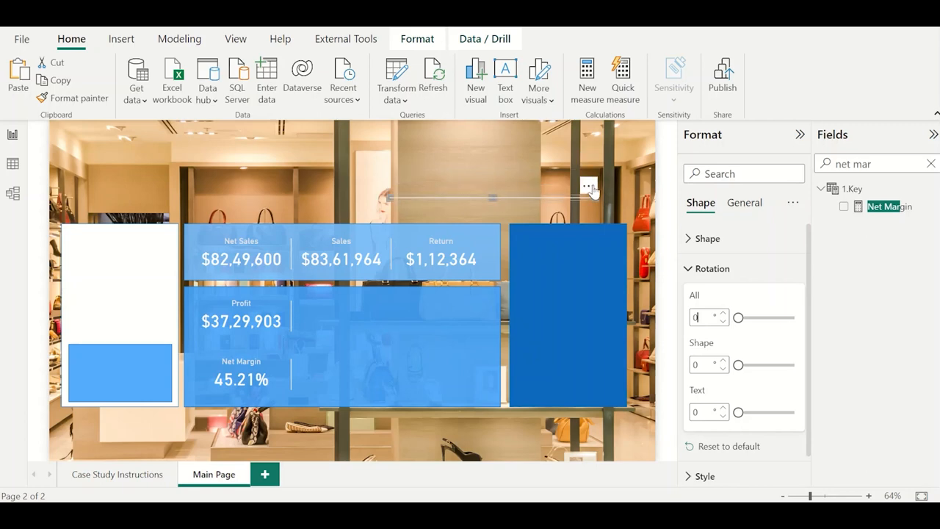
drag(592, 191, 404, 341)
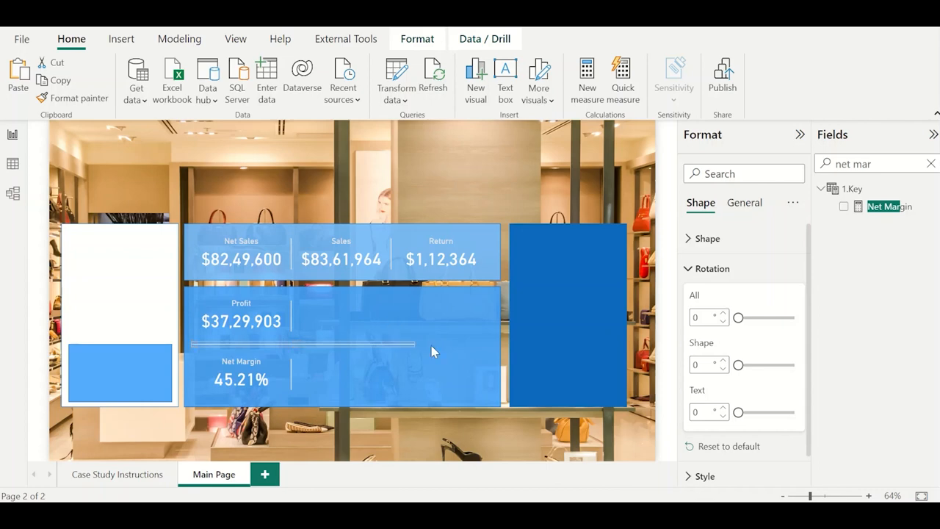
drag(462, 351, 488, 349)
click(541, 175)
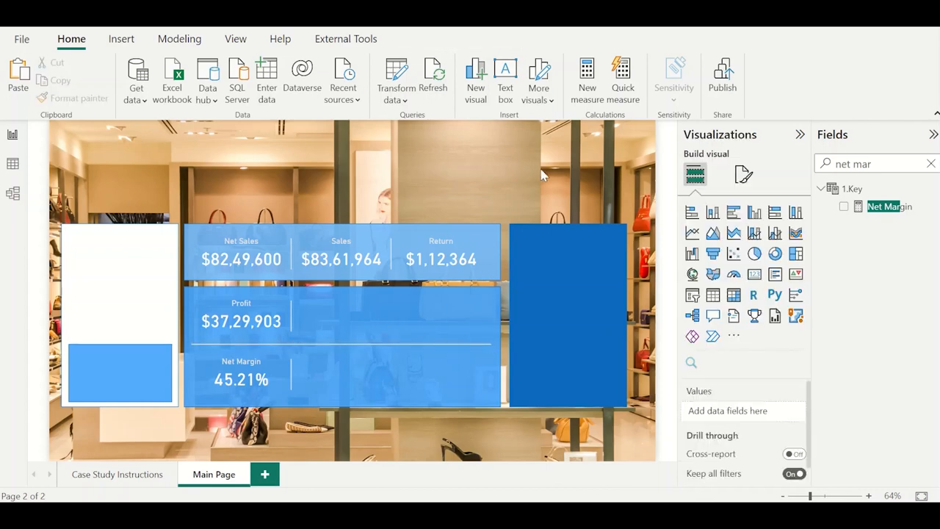
Make four copies of the Profit card and place them in the second and third columns of the middle and bottom rows.
click(233, 324)
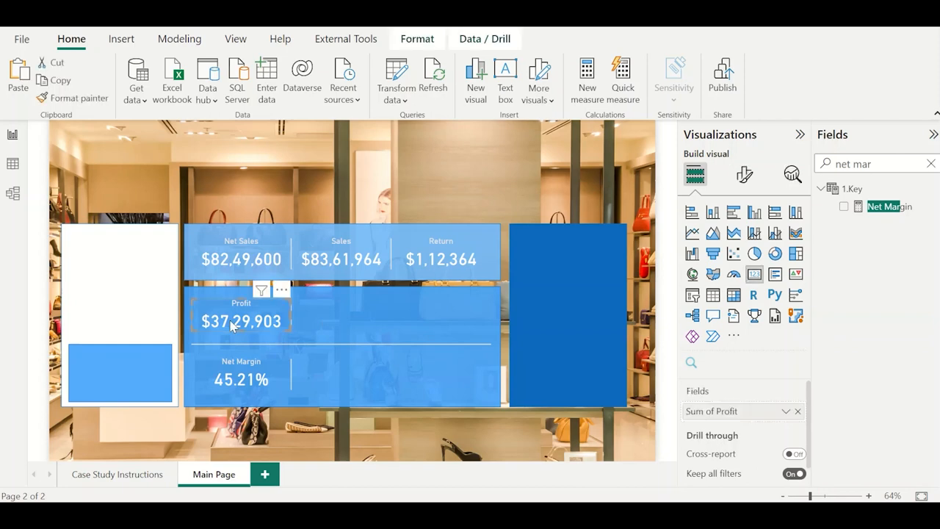
key(ctrl+v)
drag(250, 328, 343, 323)
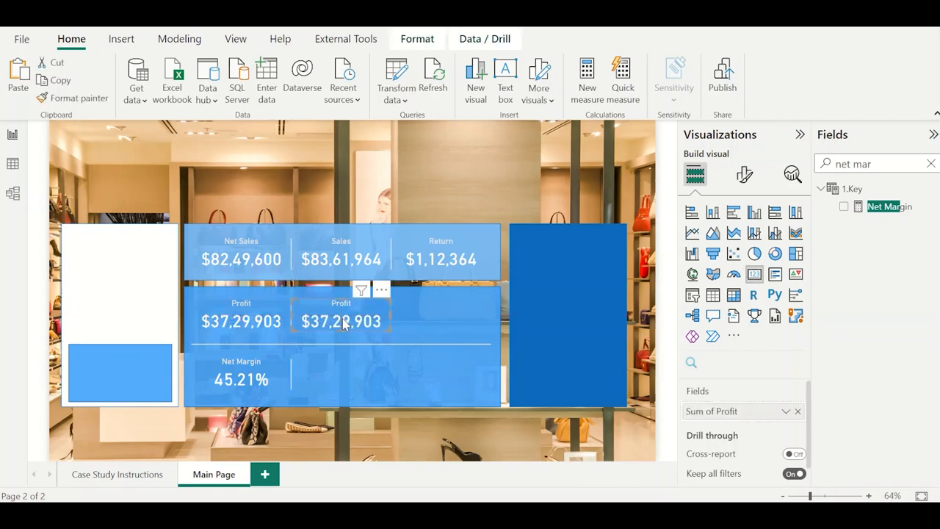
key(ctrl+v)
drag(239, 321, 334, 375)
key(ctrl+v)
drag(236, 324, 438, 314)
key(ctrl+v)
drag(242, 321, 441, 372)
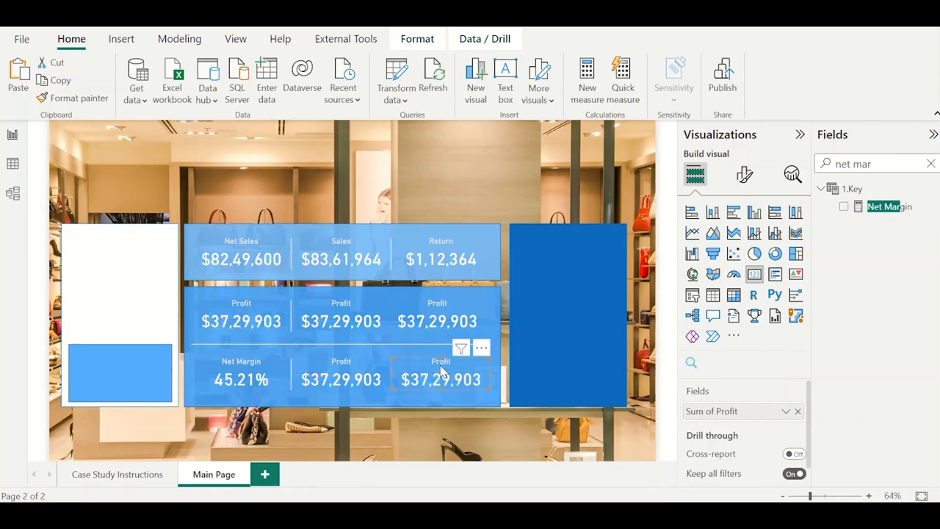
click(531, 140)
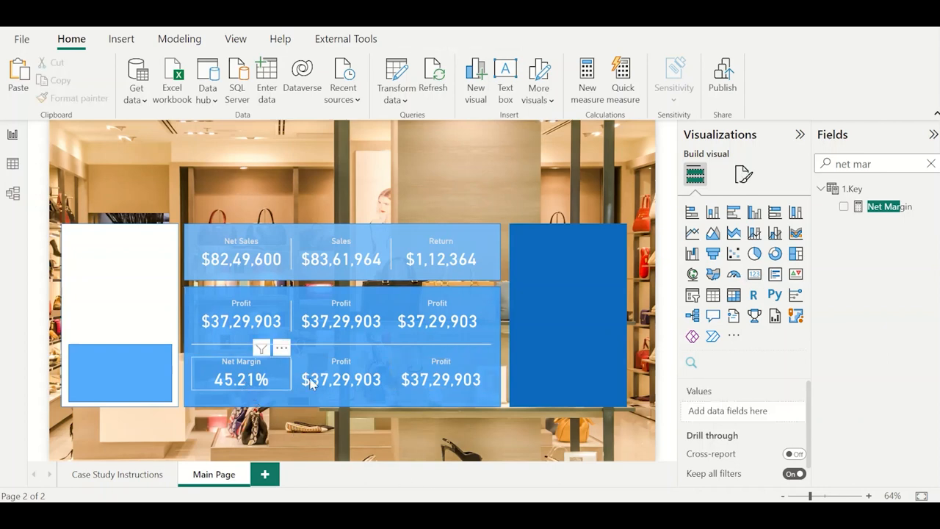
Distribute the three cards of the bottom row, Net Margin and the two Profit copies, horizontally.
click(239, 376)
ctrl+click(341, 378)
ctrl+click(431, 385)
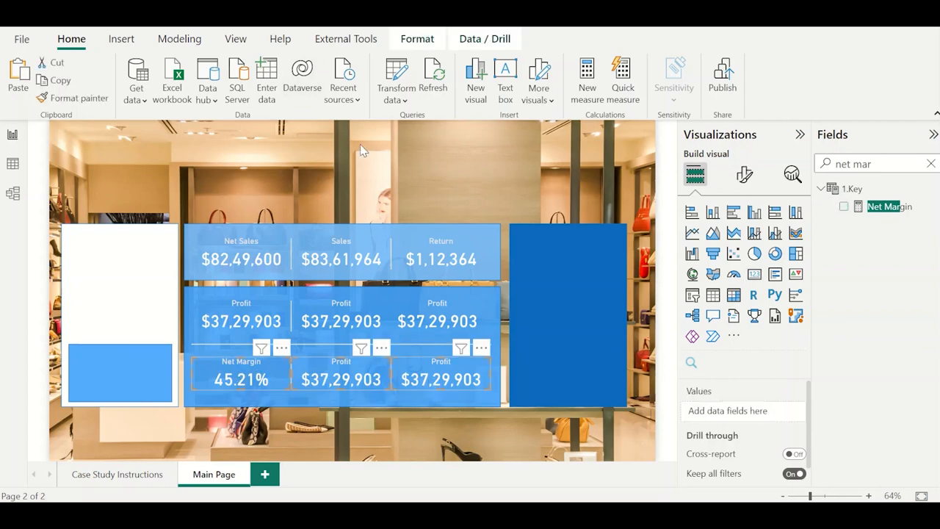
click(417, 39)
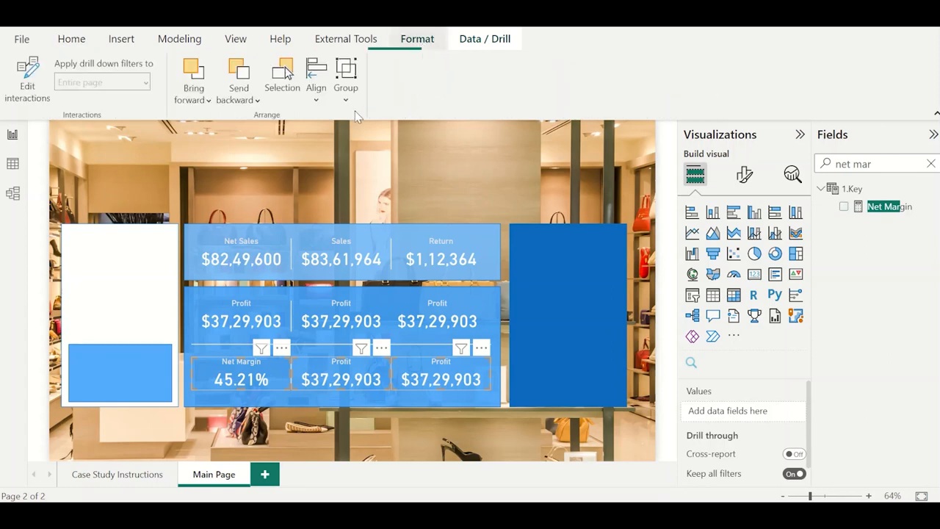
click(315, 94)
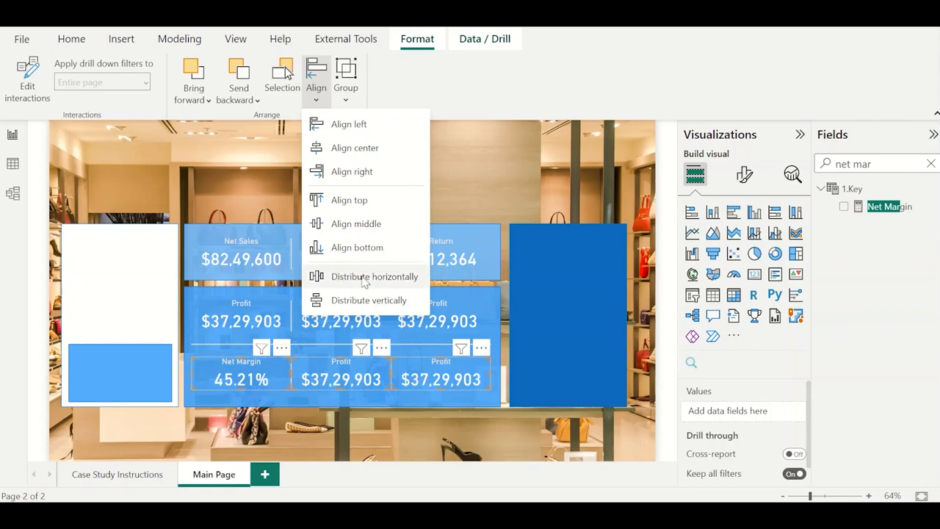
click(365, 278)
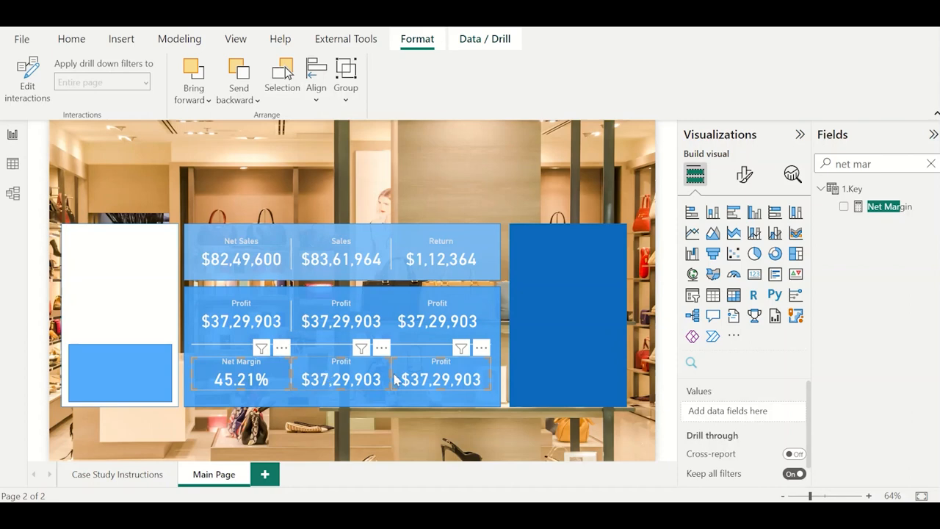
click(435, 171)
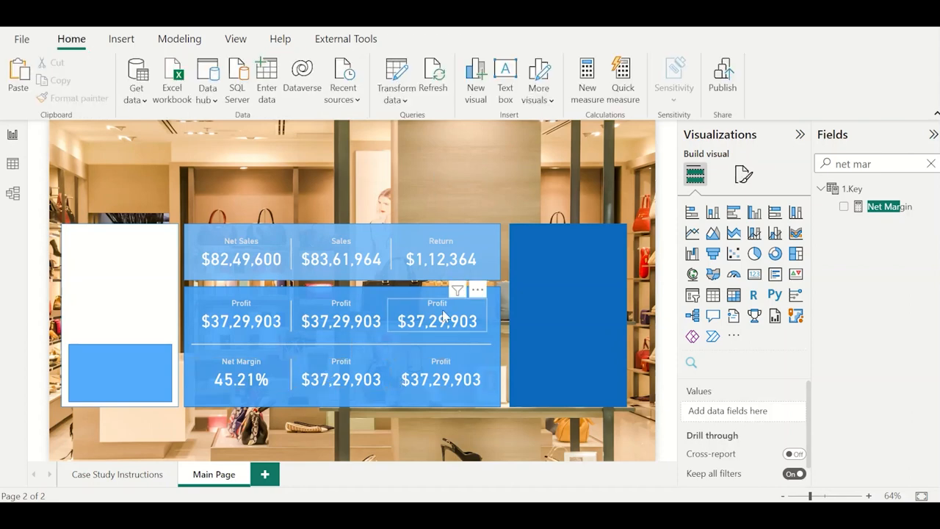
Place copies of the vertical divider line between the second and third columns of the middle and bottom rows.
click(290, 324)
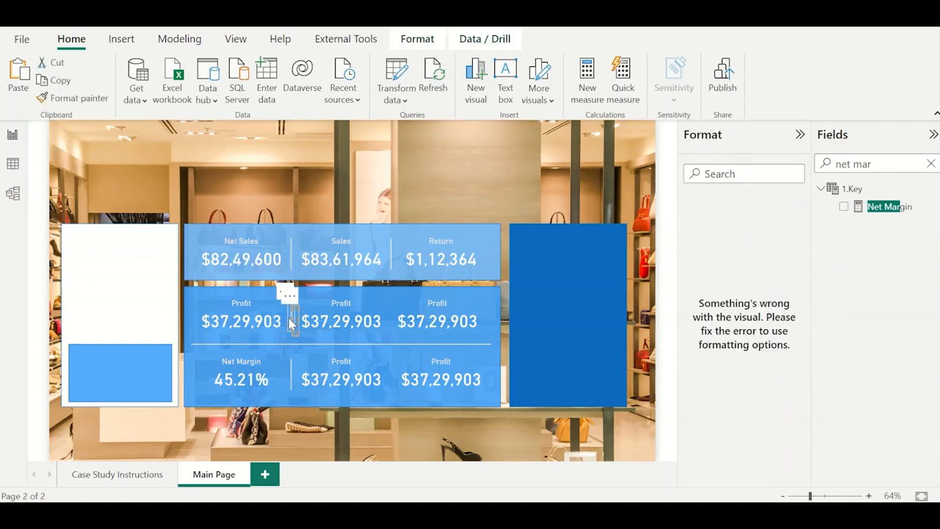
key(Right)
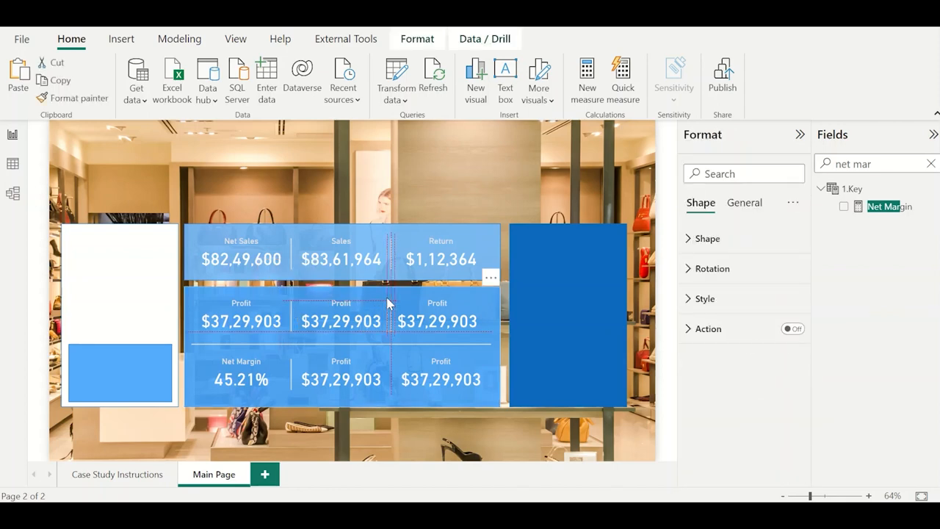
key(Down)
key(Down)
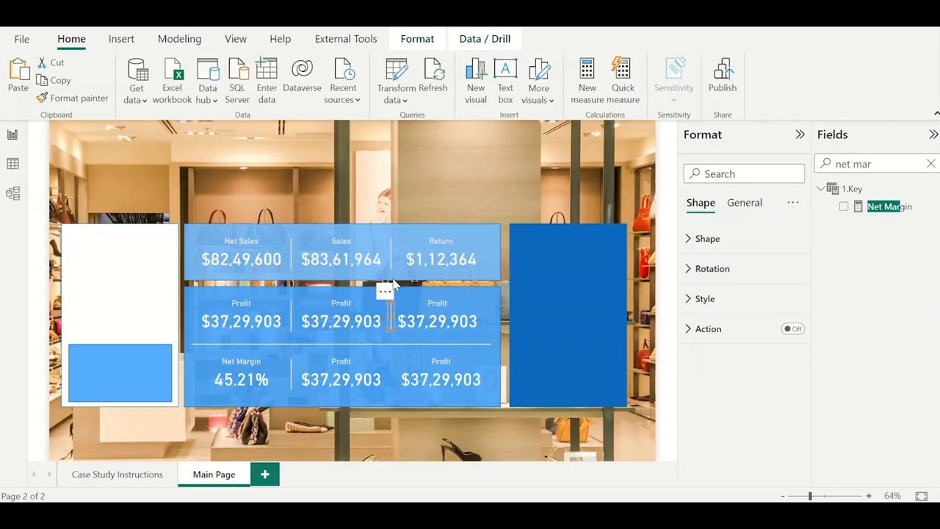
click(435, 197)
click(390, 315)
key(ctrl+v)
drag(390, 296, 389, 356)
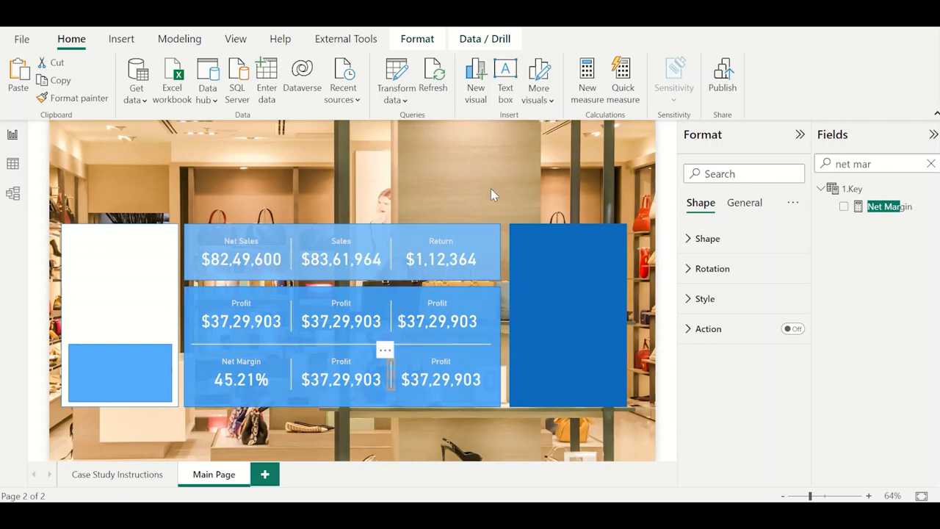
click(492, 190)
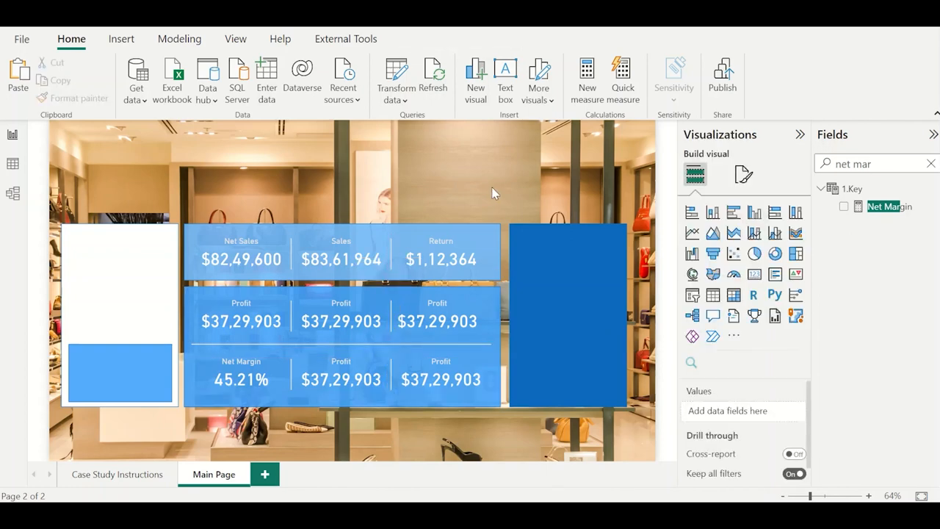
Replace the field of the middle row's second card with Customer ID from Sales, summarized as Count.
click(312, 317)
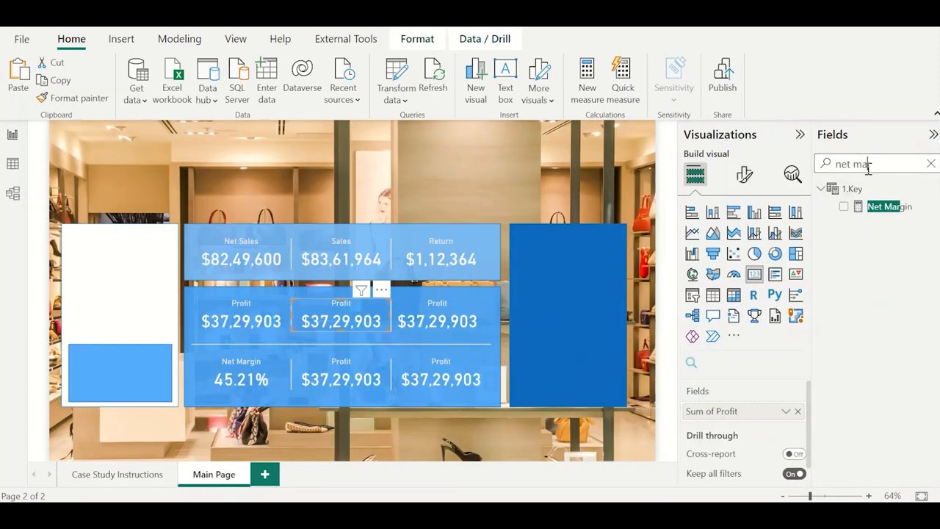
triple_click(869, 165)
text(customer)
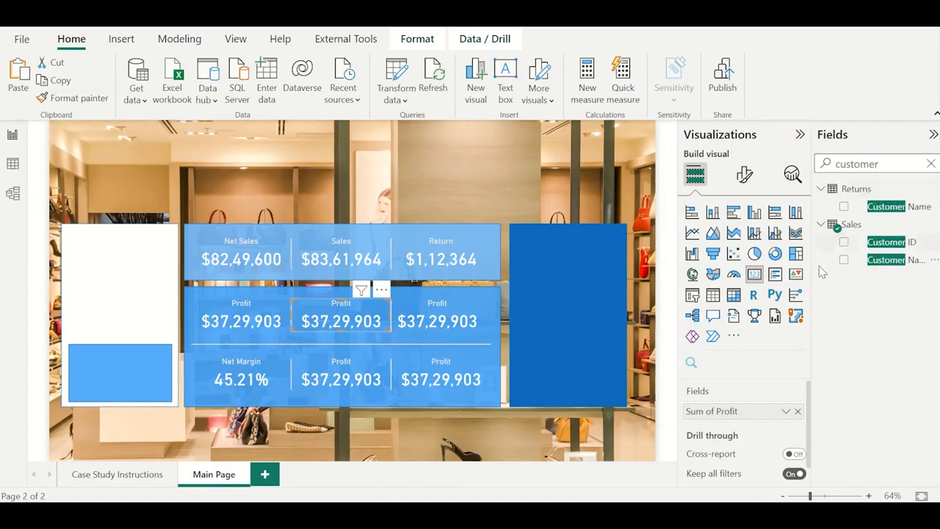
click(797, 411)
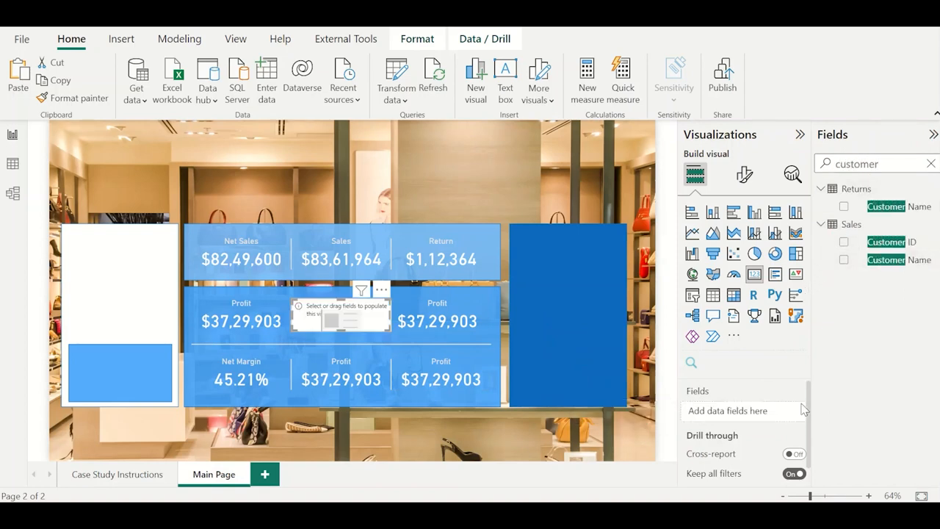
click(844, 241)
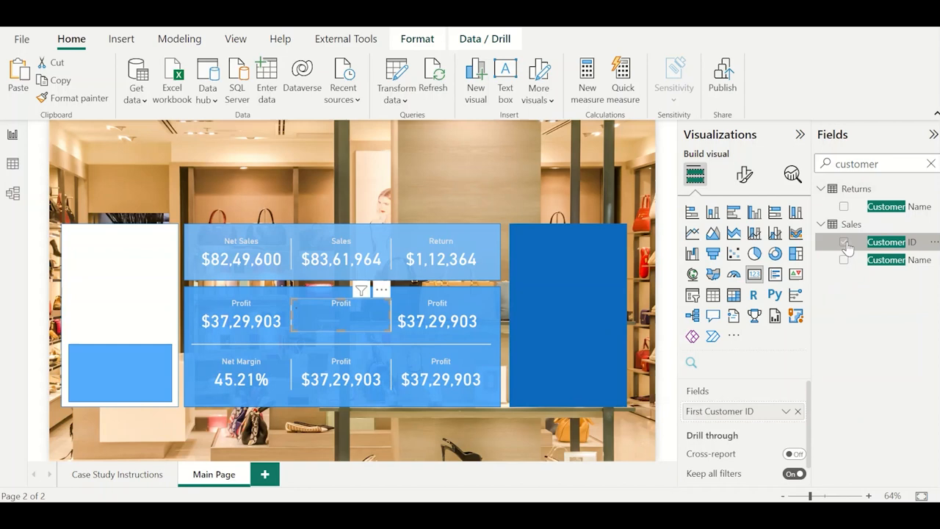
click(786, 411)
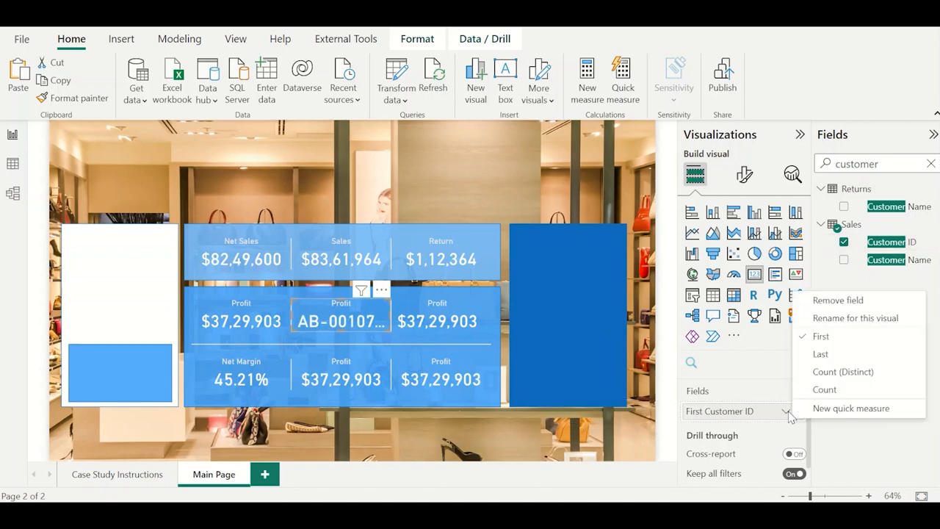
click(844, 387)
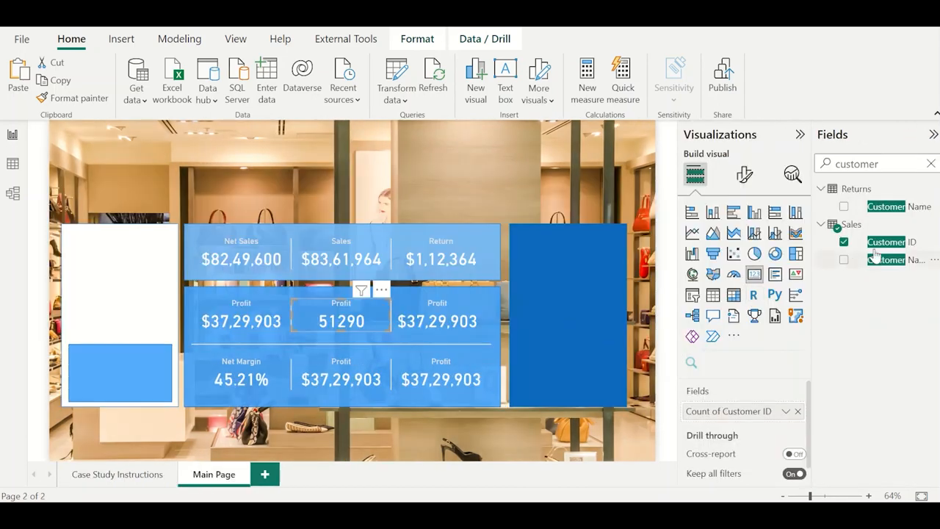
click(892, 242)
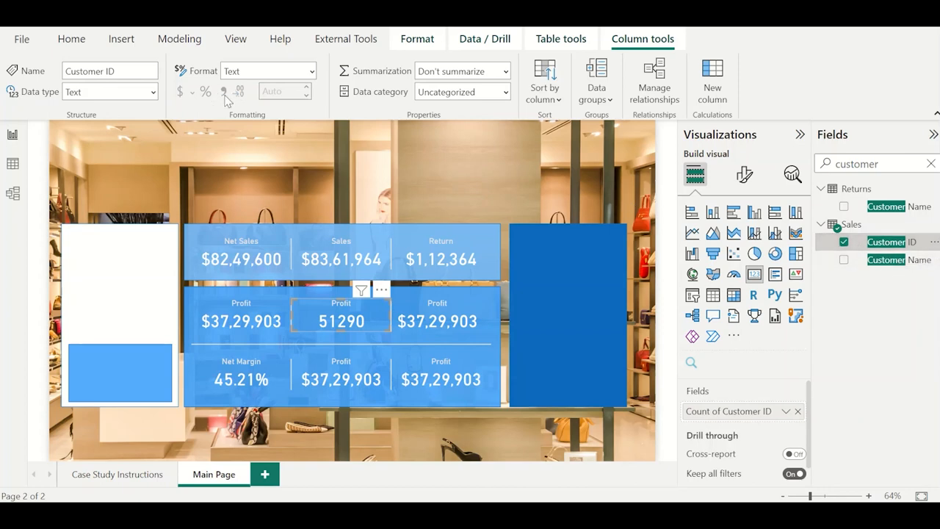
click(153, 93)
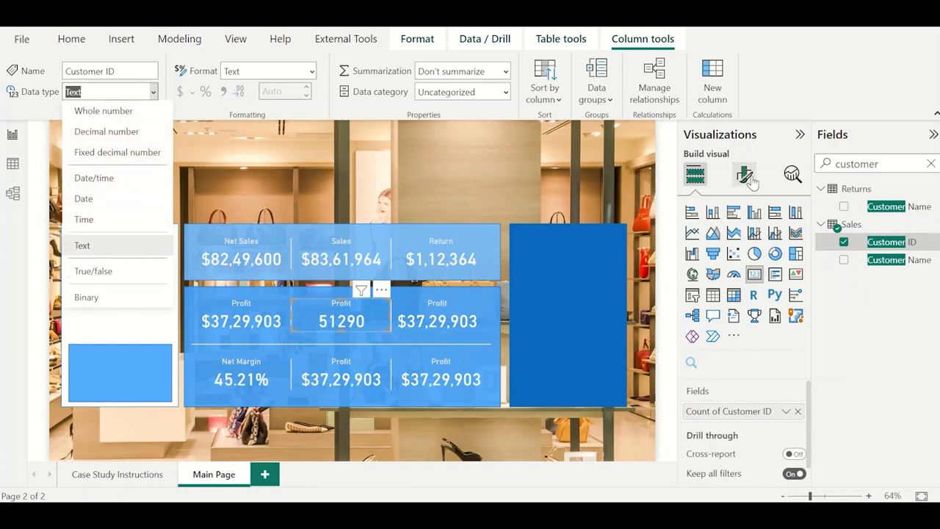
Replace the field of the bottom row's second card with Order ID from Sales, summarized as Count.
click(331, 382)
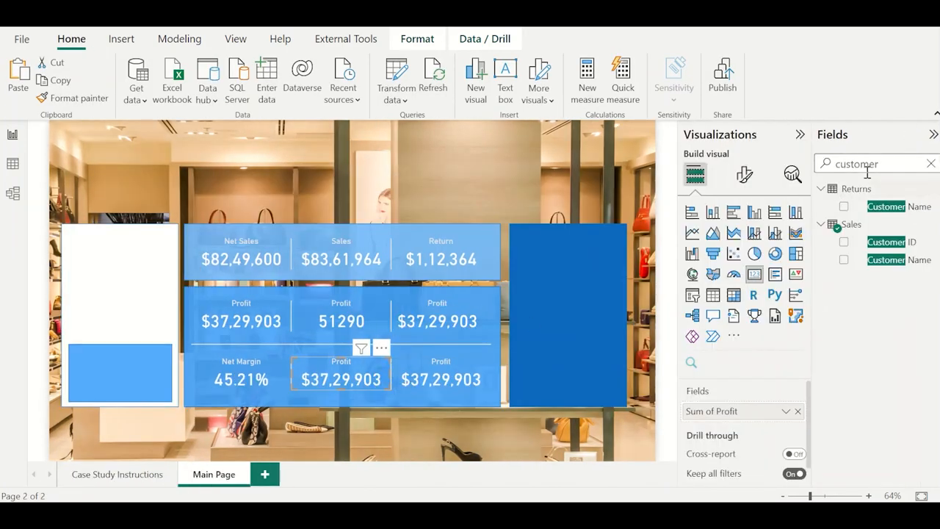
double_click(869, 166)
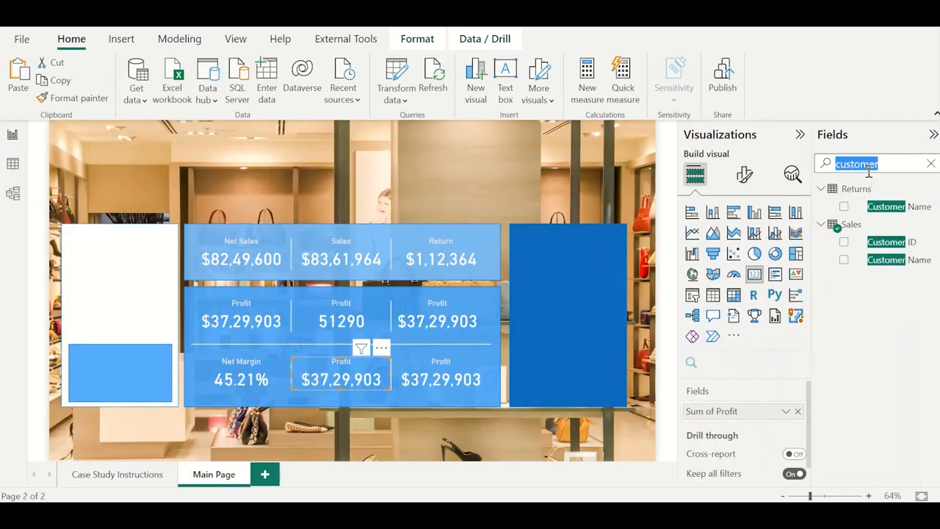
text(order)
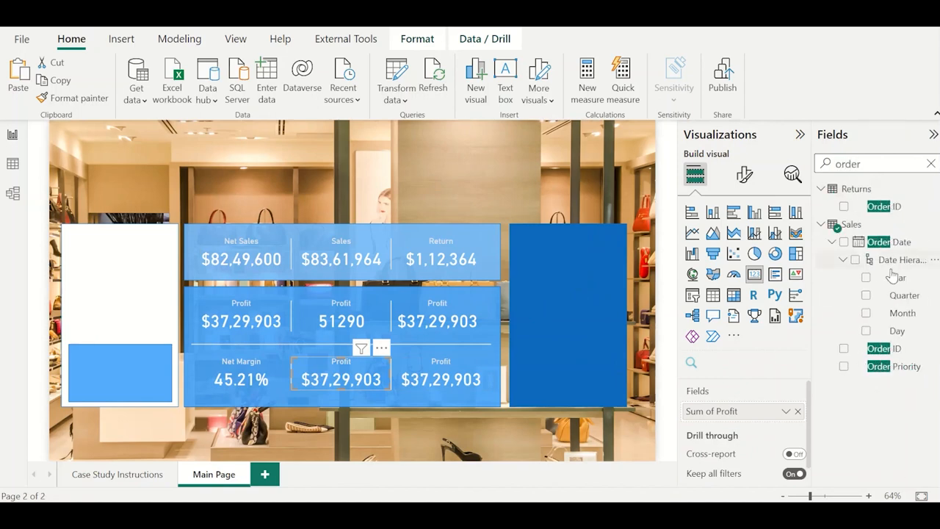
click(797, 410)
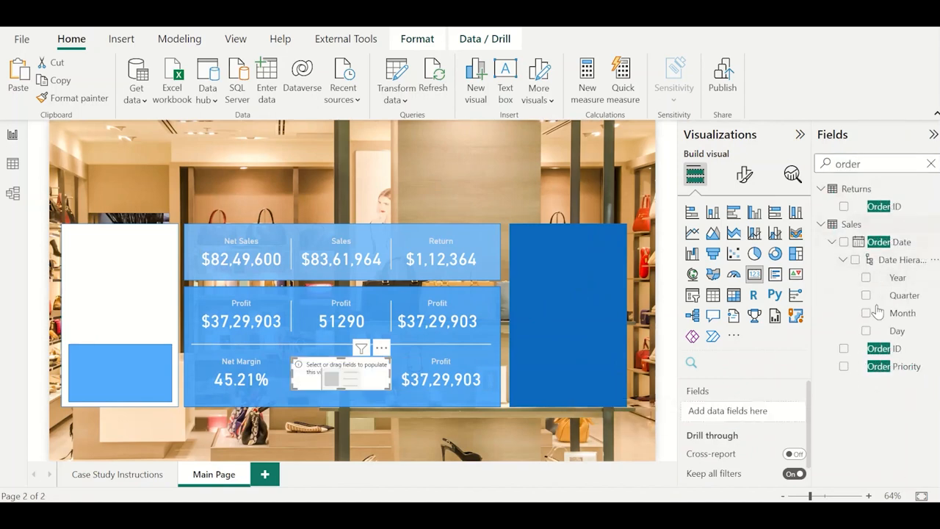
drag(884, 355, 777, 415)
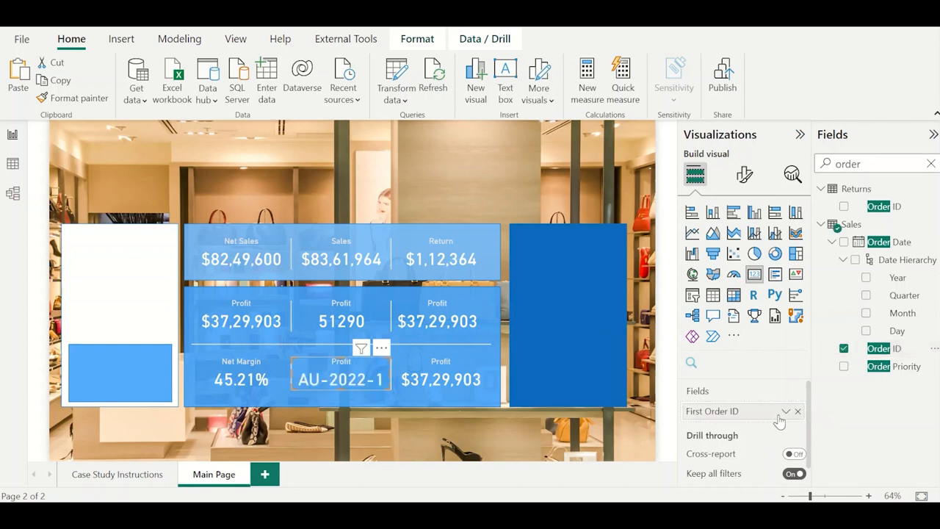
click(785, 412)
click(832, 388)
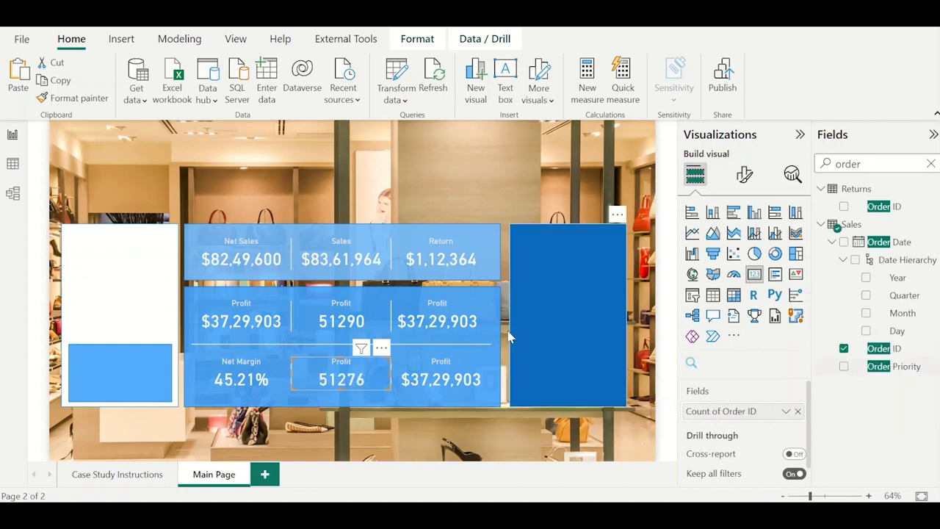
Change the title of the middle row's second card to Total Customers.
click(349, 321)
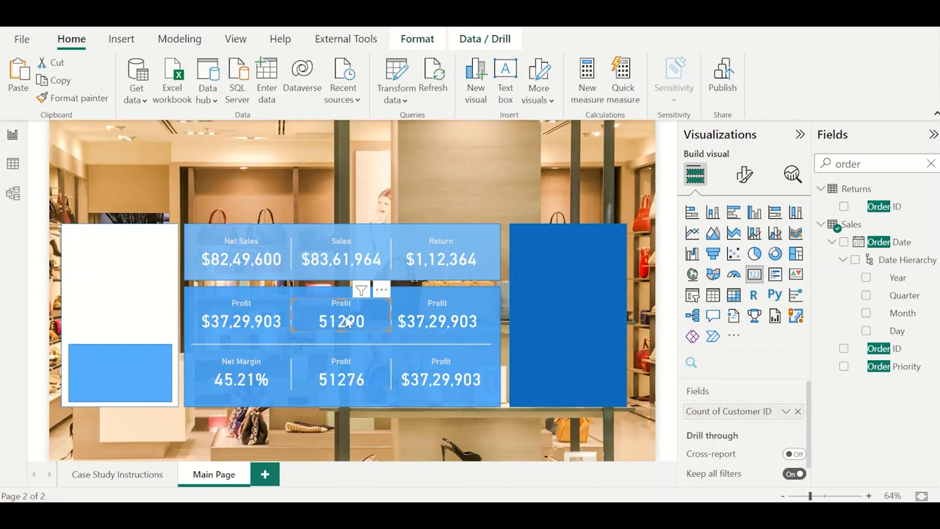
click(744, 174)
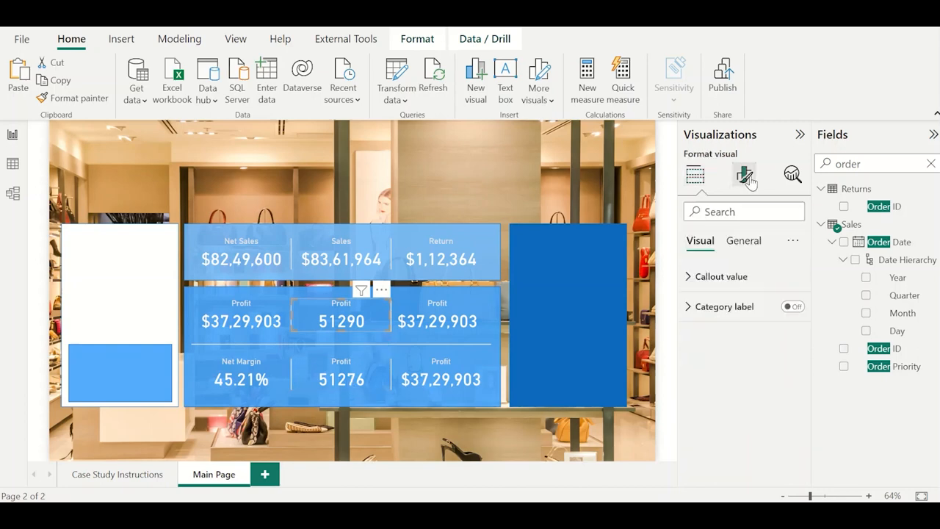
click(744, 240)
click(742, 307)
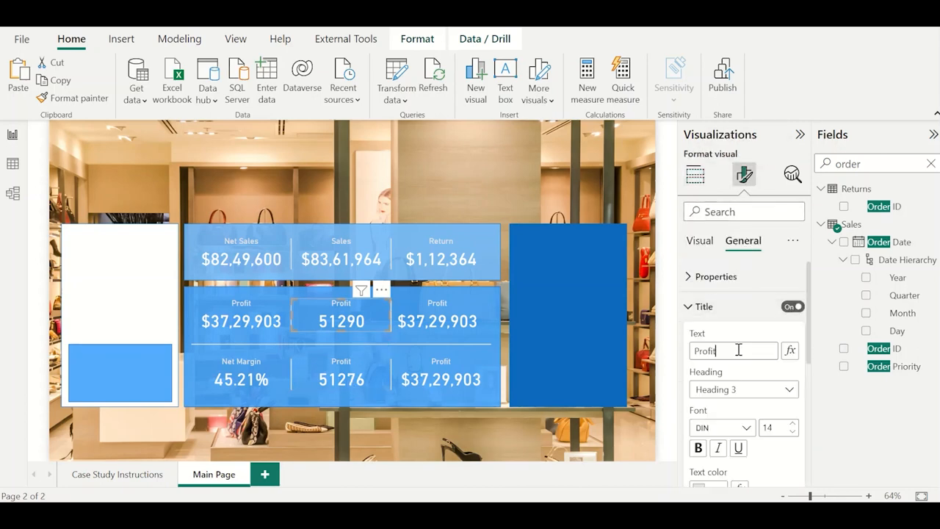
double_click(738, 350)
text(C)
key(alt+Tab)
key(alt+Tab)
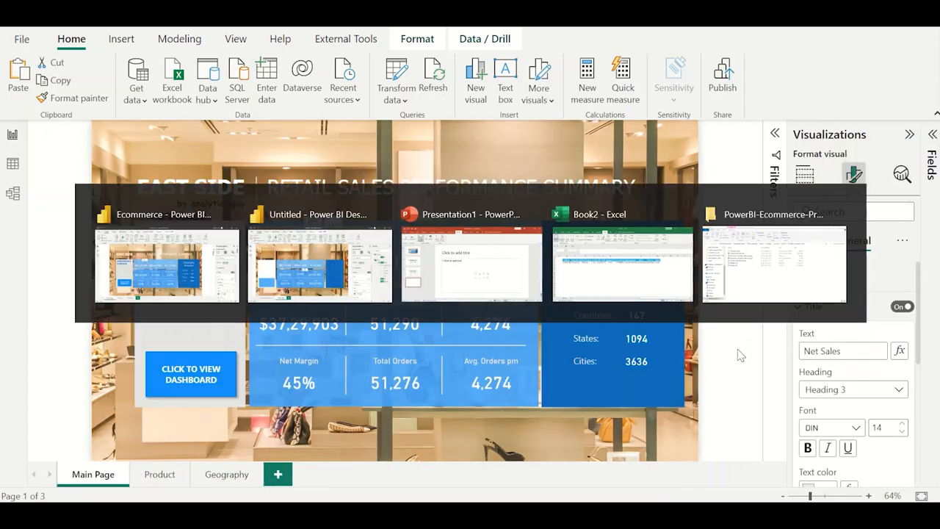
text(Total Customers)
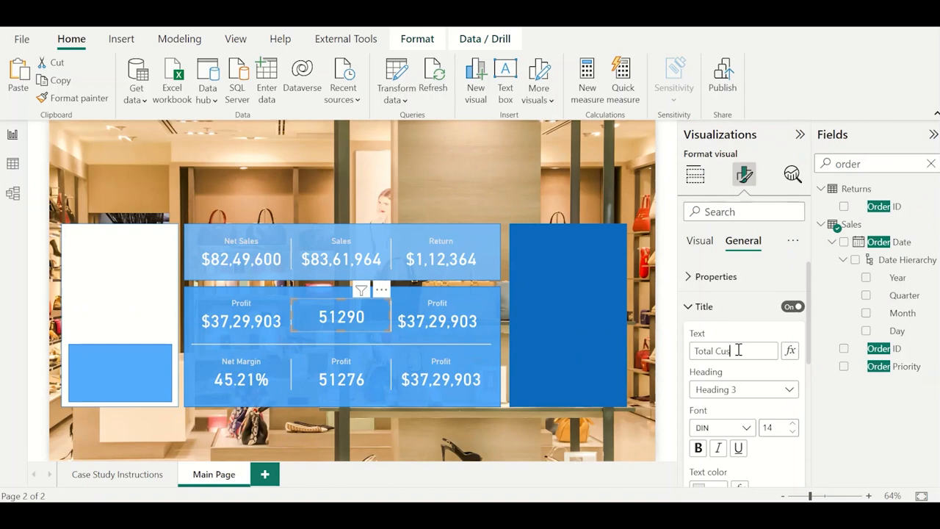
Change the title of the bottom row's second card to Total Orders.
click(342, 379)
double_click(727, 345)
text(T)
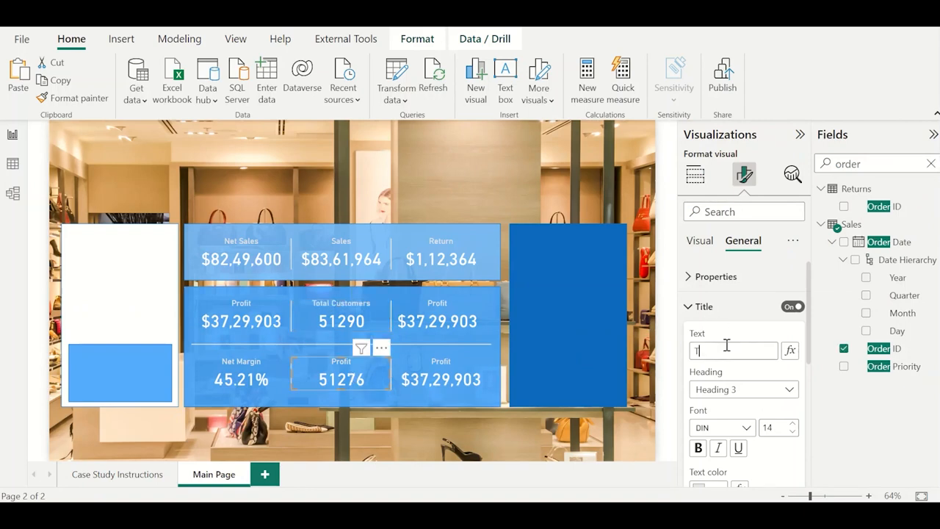
text(otal Orders)
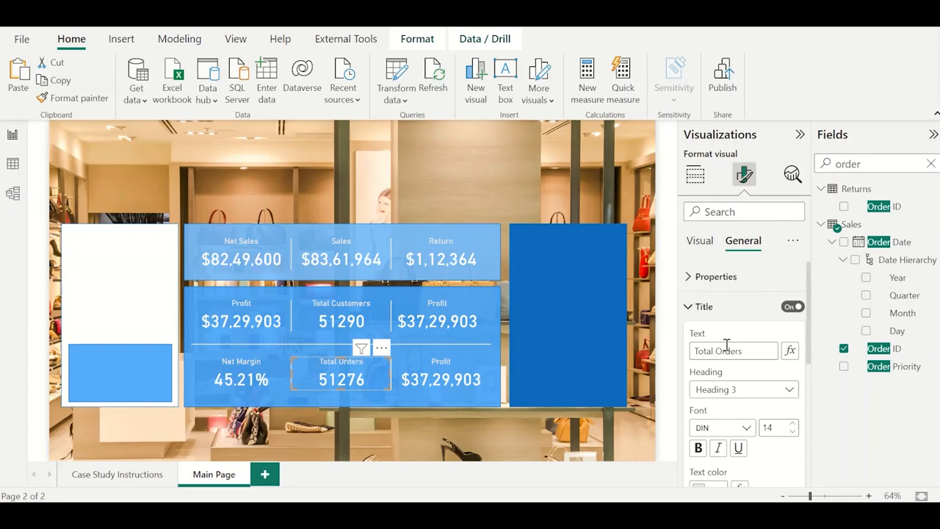
Select the middle row's third card and clear the search text from the field list.
click(430, 314)
key(alt+Tab)
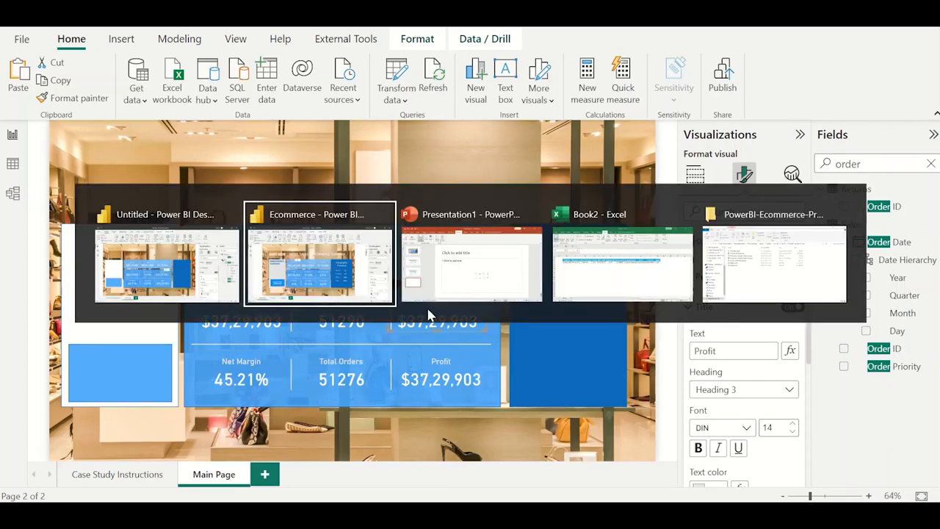
key(alt+Tab)
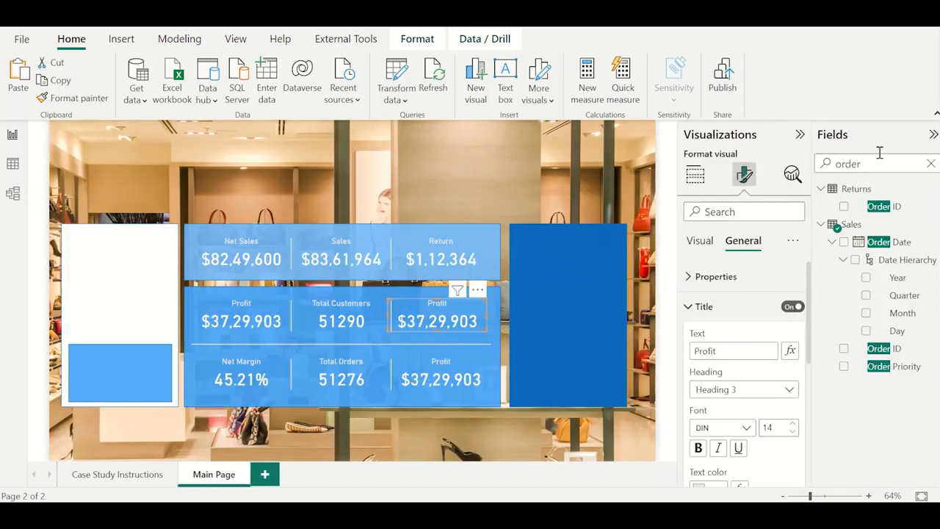
double_click(883, 159)
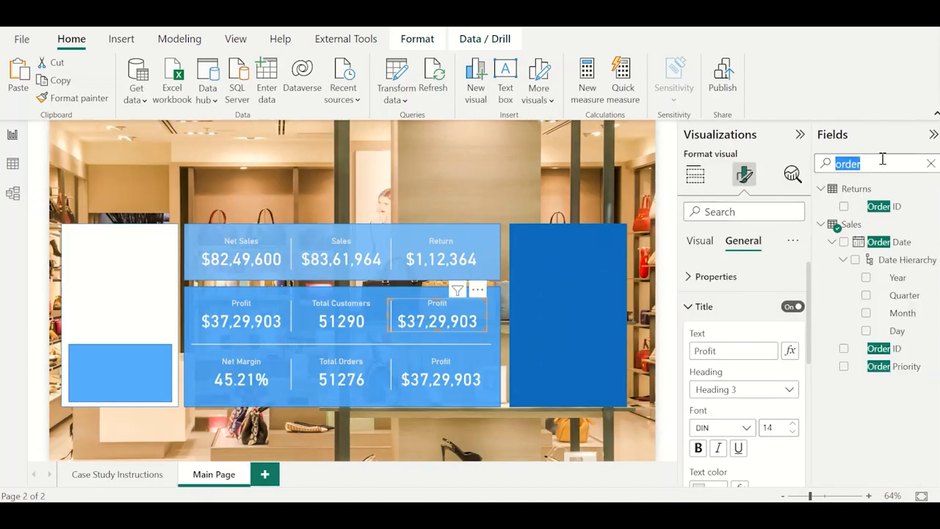
key(BackSpace)
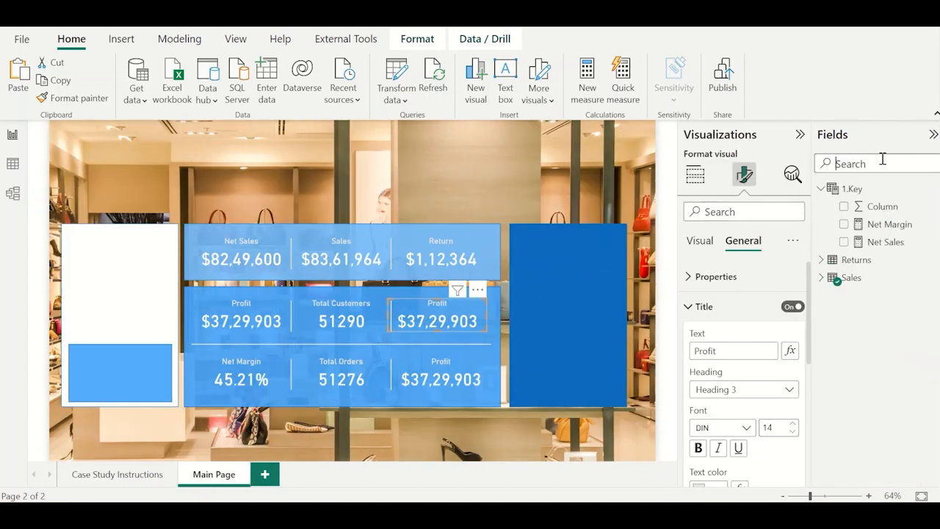
click(930, 194)
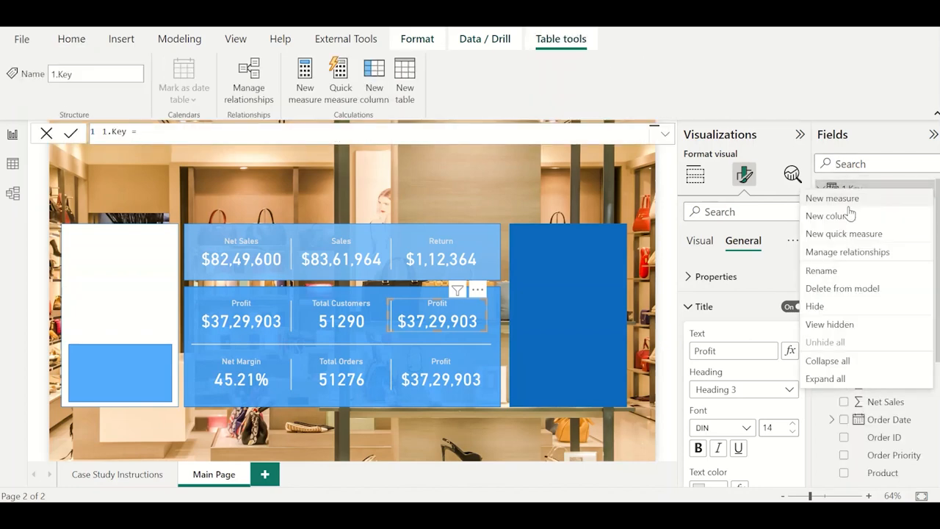
click(849, 206)
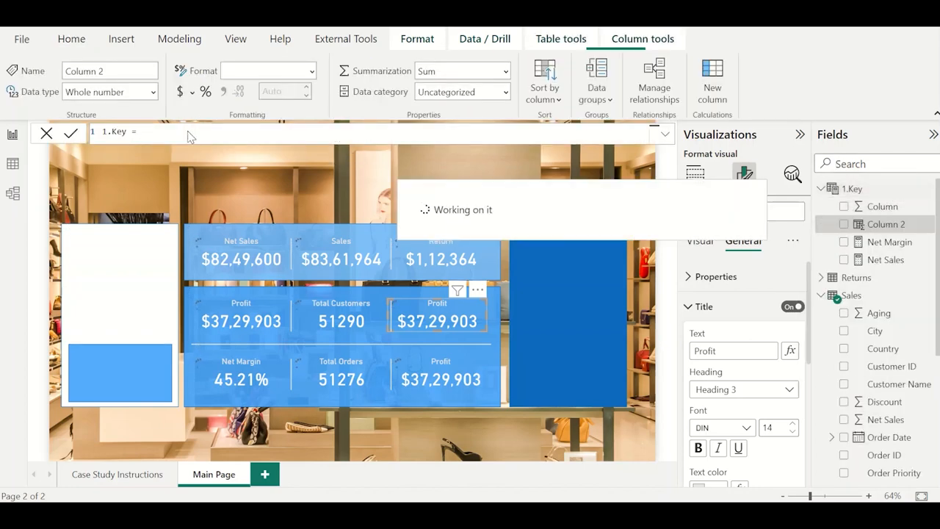
click(47, 134)
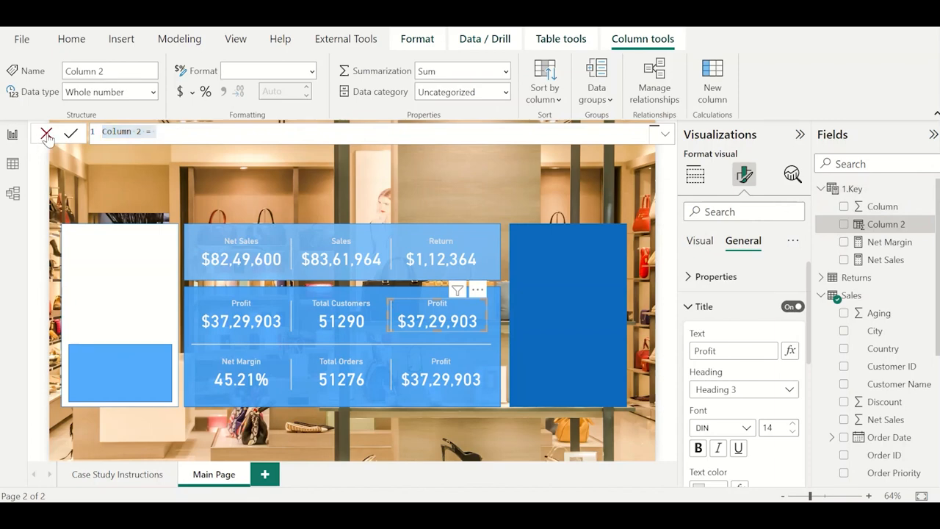
Create a new measure named Avg. Customers pm in the 1.Key table.
click(929, 194)
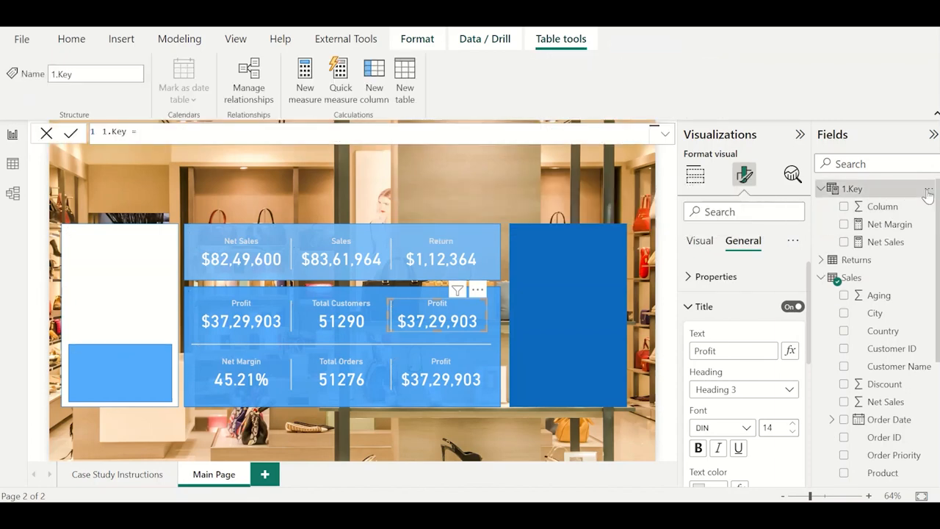
click(877, 200)
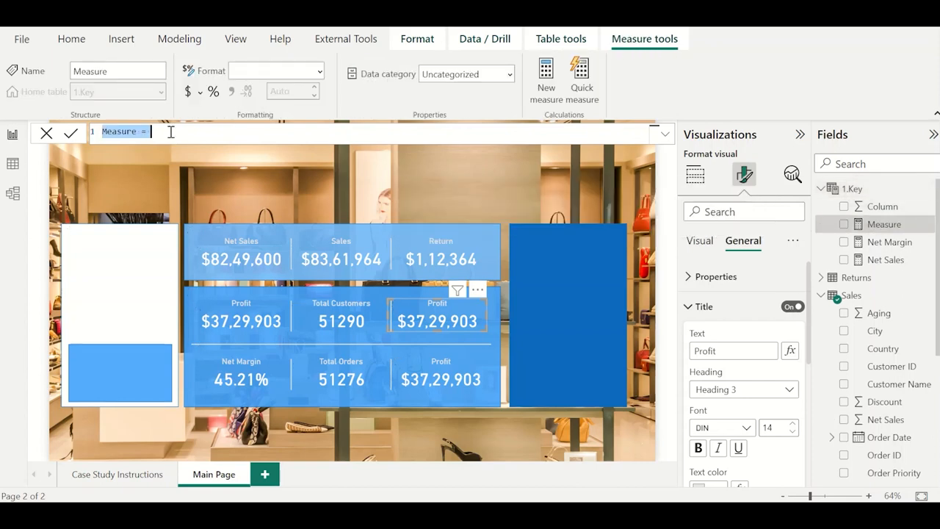
text(Avg. CUs)
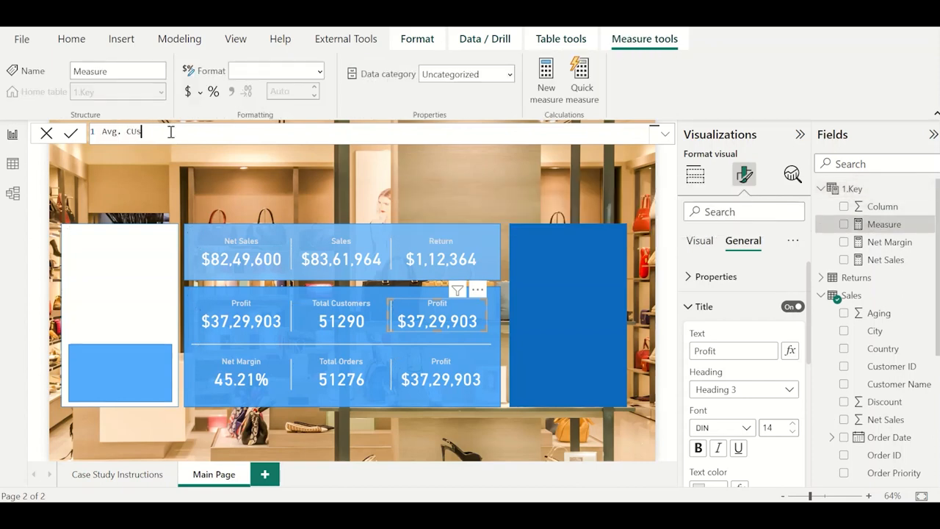
text(tomers pm)
click(132, 132)
key(Delete)
text(ustomers pm = CALCULATE()
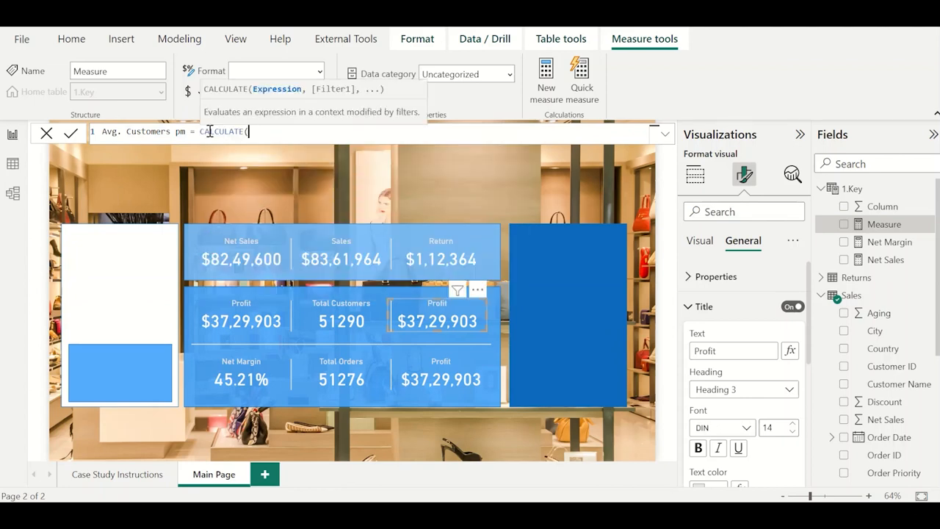
text(disti)
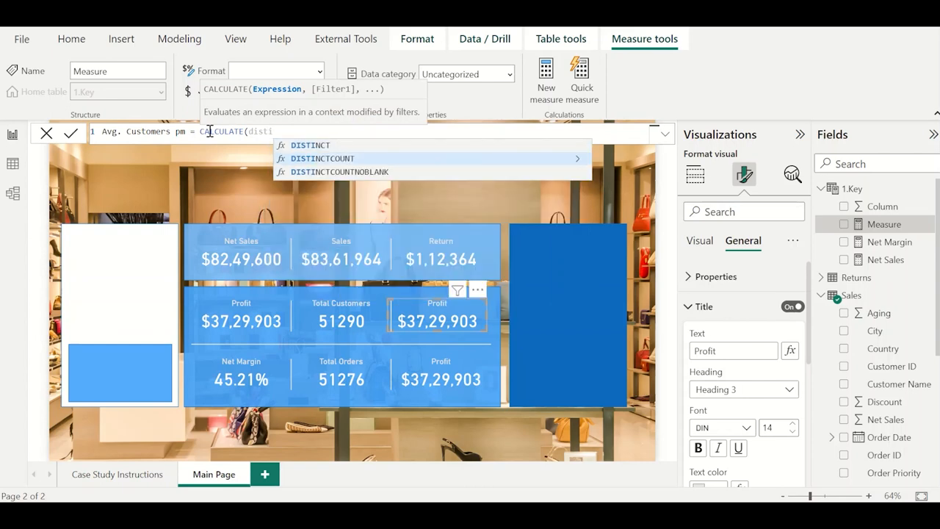
Define Avg. Customers pm as CALCULATE(DISTINCTCOUNT(Sales[Customer ID]))/12 and commit the formula.
key(Down)
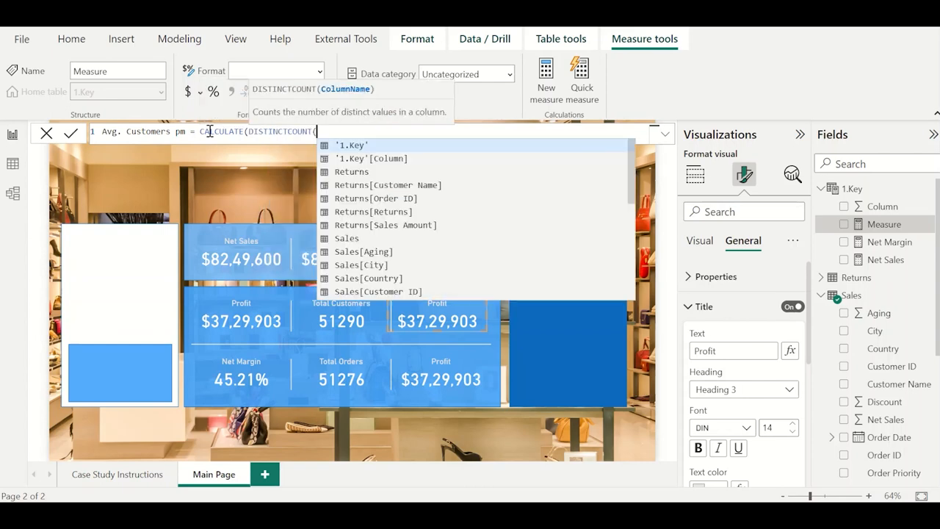
key(Tab)
text(cust)
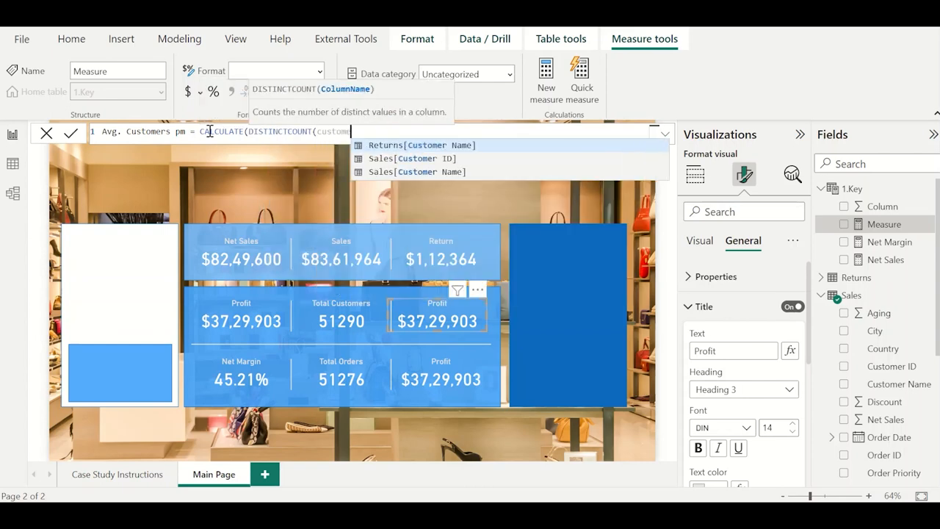
key(Down)
key(Tab)
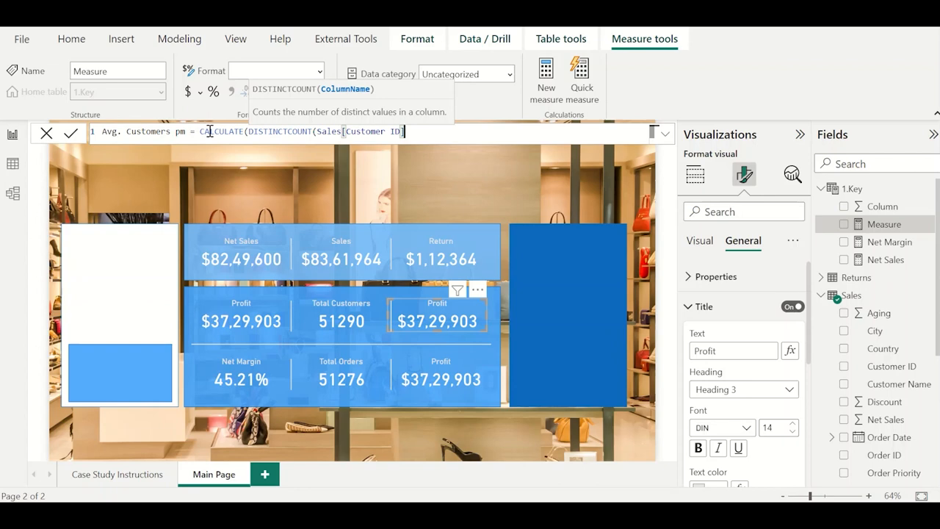
text())
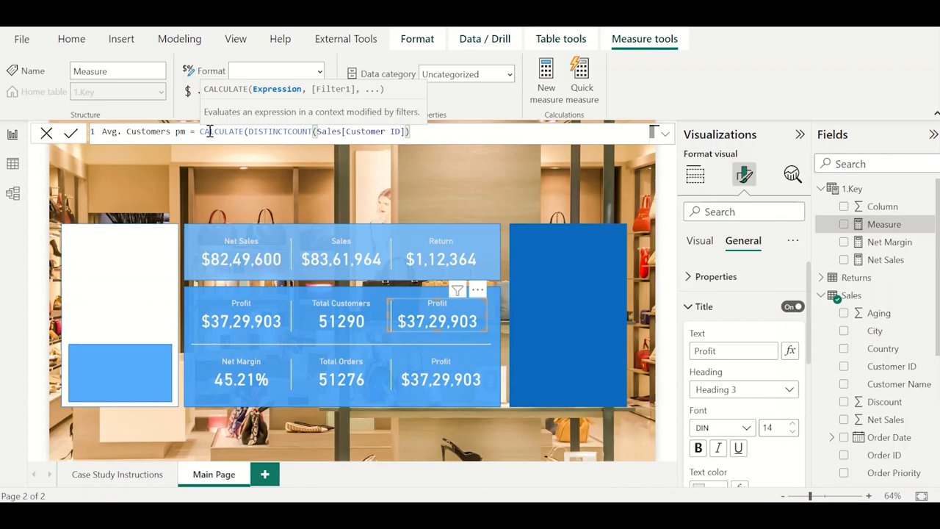
text())
text(/12)
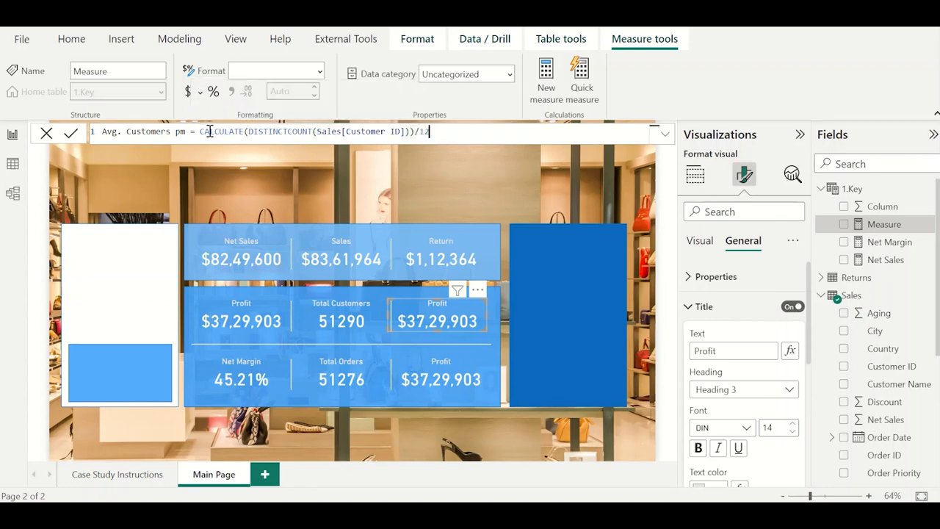
key(Return)
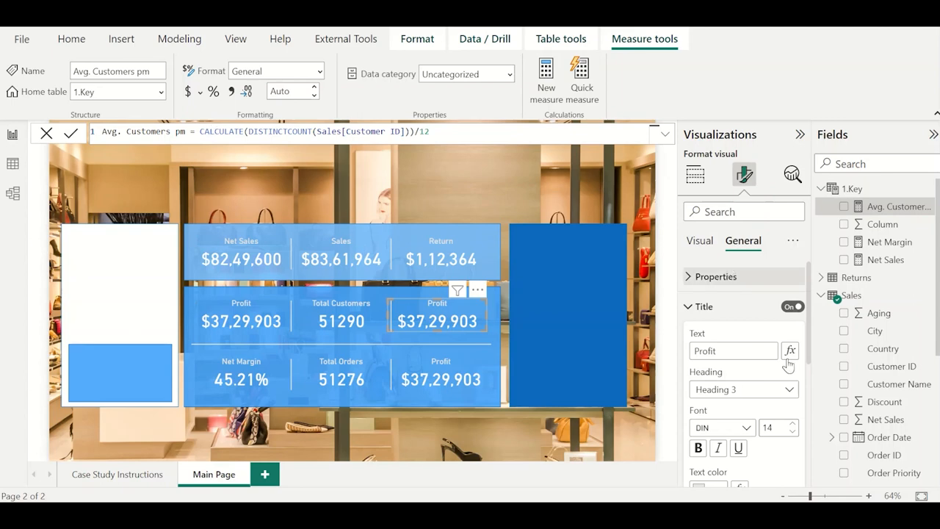
Replace the middle row's third card field with Avg. Customers pm, and format the measure with 0 decimal places and a thousands separator.
click(695, 174)
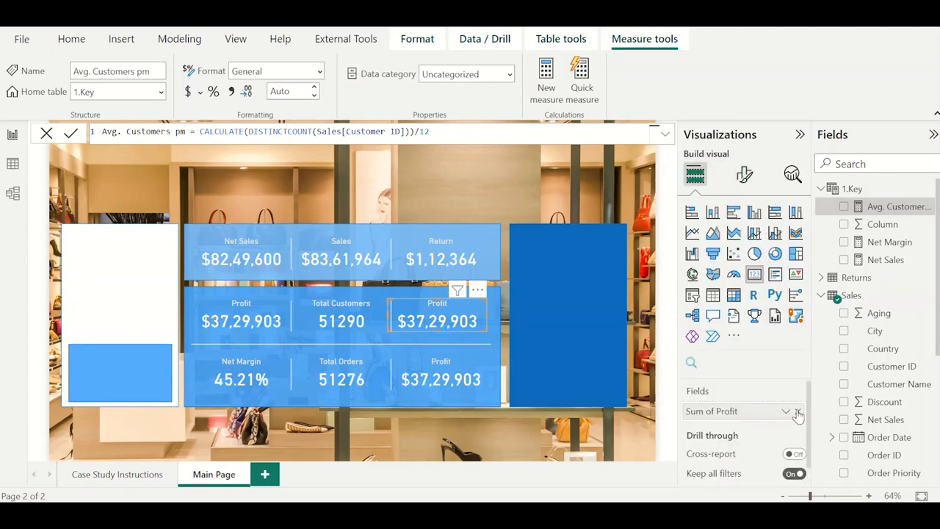
click(844, 206)
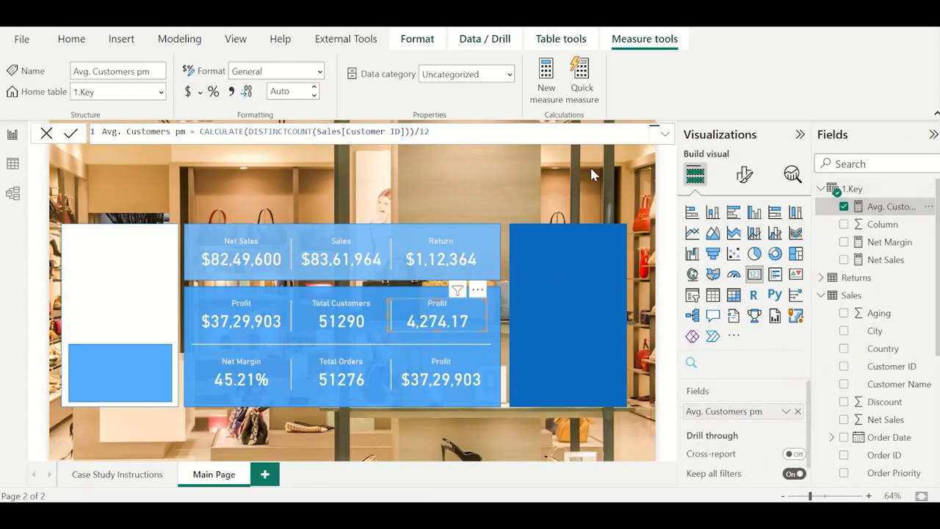
click(286, 93)
text(0)
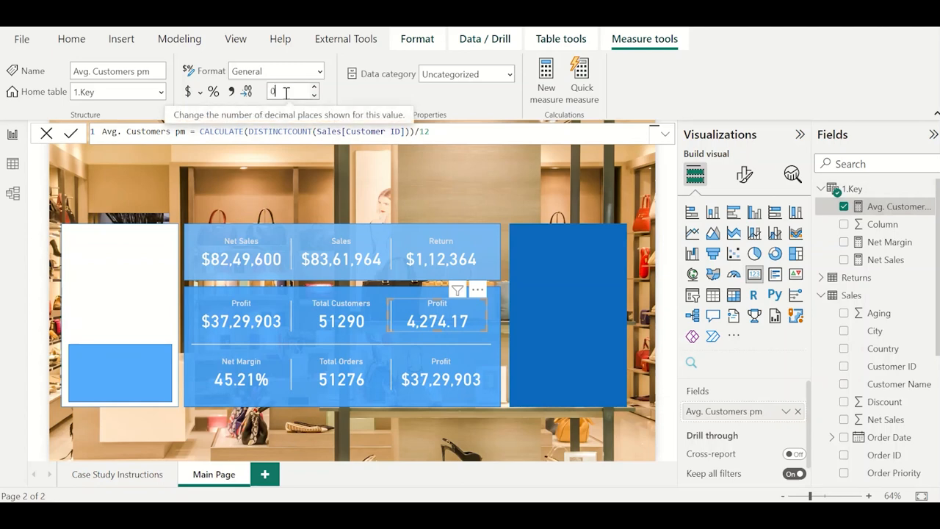
key(Tab)
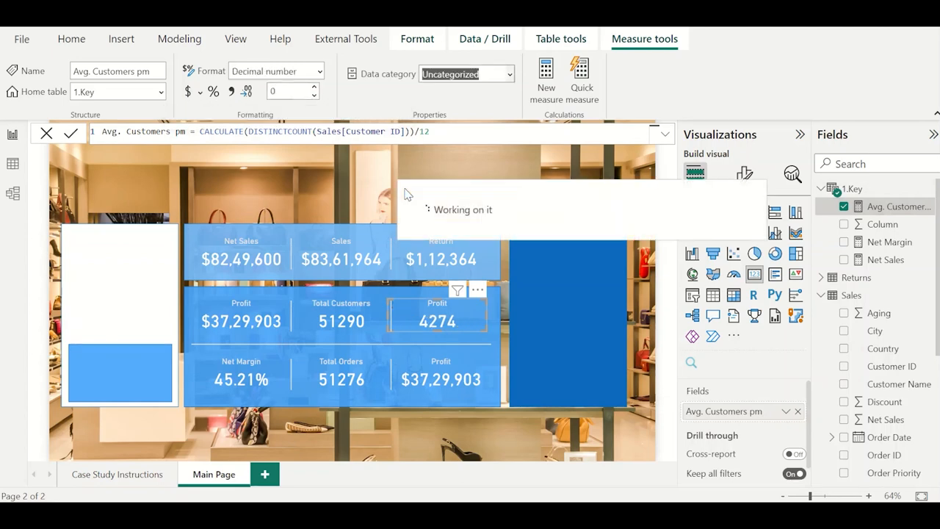
click(232, 94)
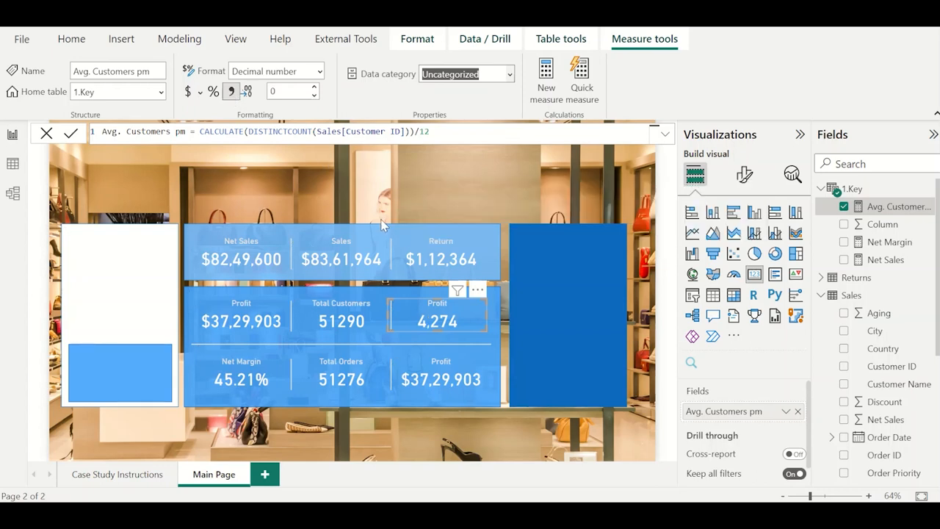
Change the title of the middle row's third card to Avg. Customers pm.
click(744, 174)
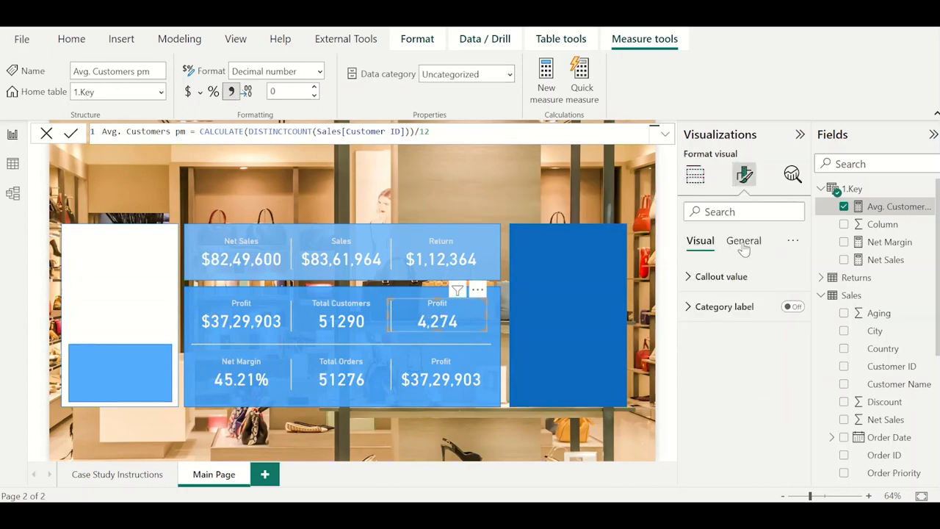
double_click(738, 344)
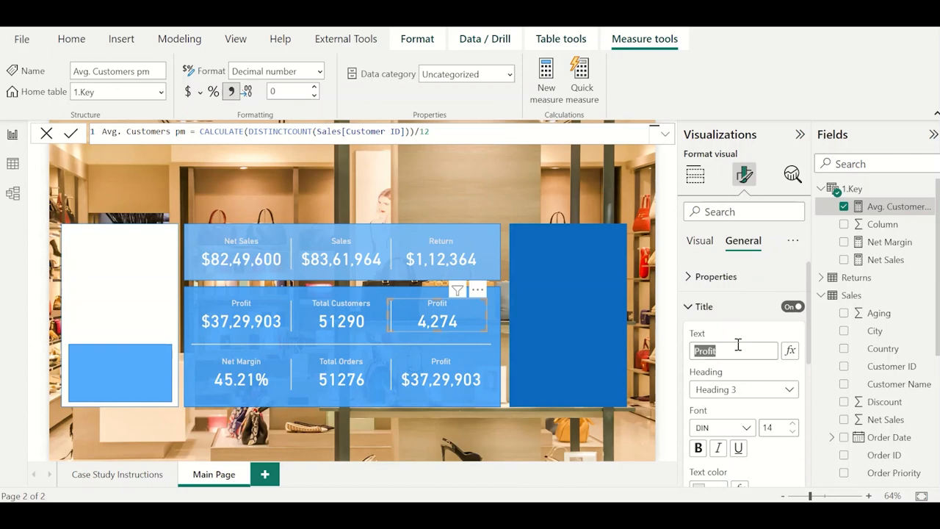
text(Avg. Customers pm)
Select the bottom row's third card and add a new measure named Avg. Orders pm to the 1.Key table.
click(452, 392)
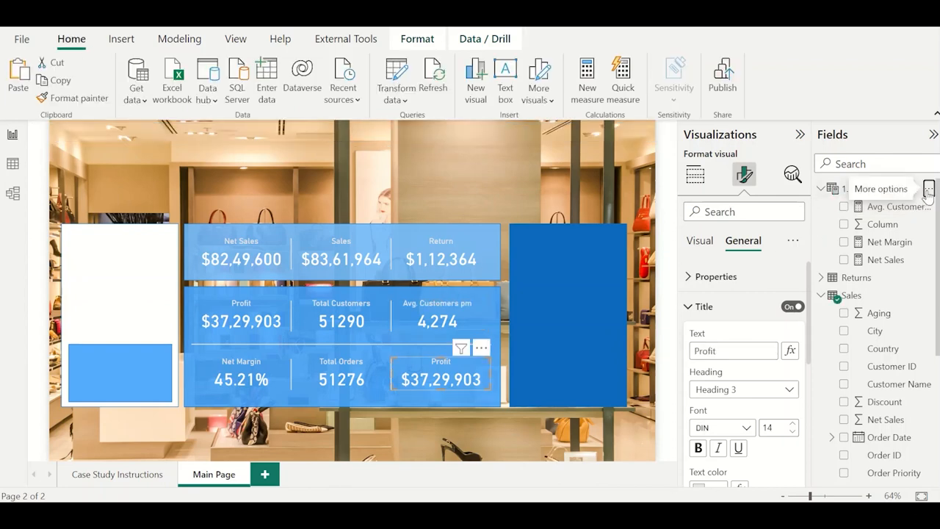
click(929, 189)
click(928, 190)
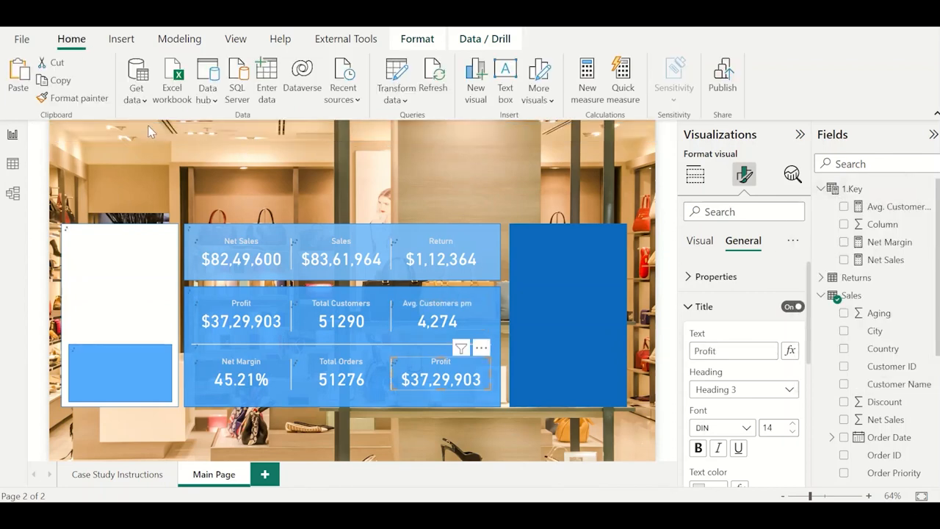
text(Avg. Order)
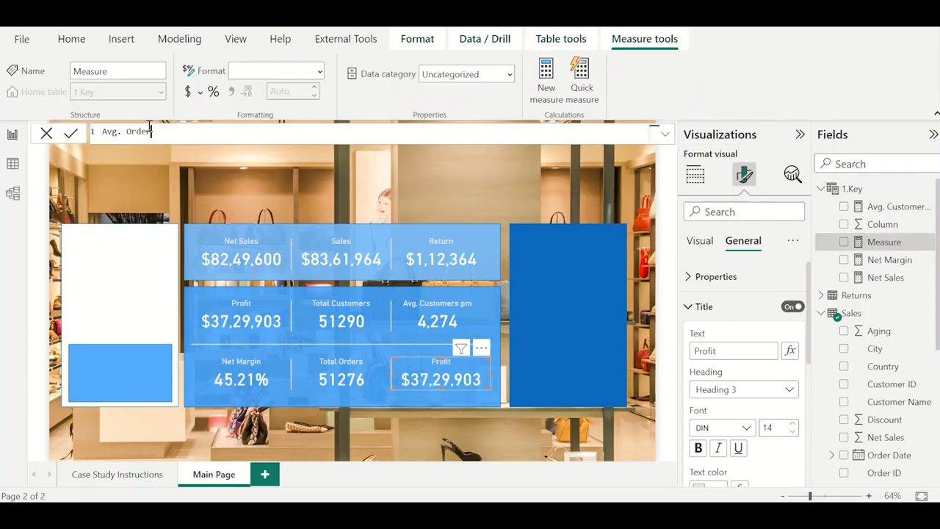
Define Avg. Orders pm as CALCULATE(DISTINCTCOUNT(Sales[Order ID]))/12 and commit the formula.
text(CALCULATE()
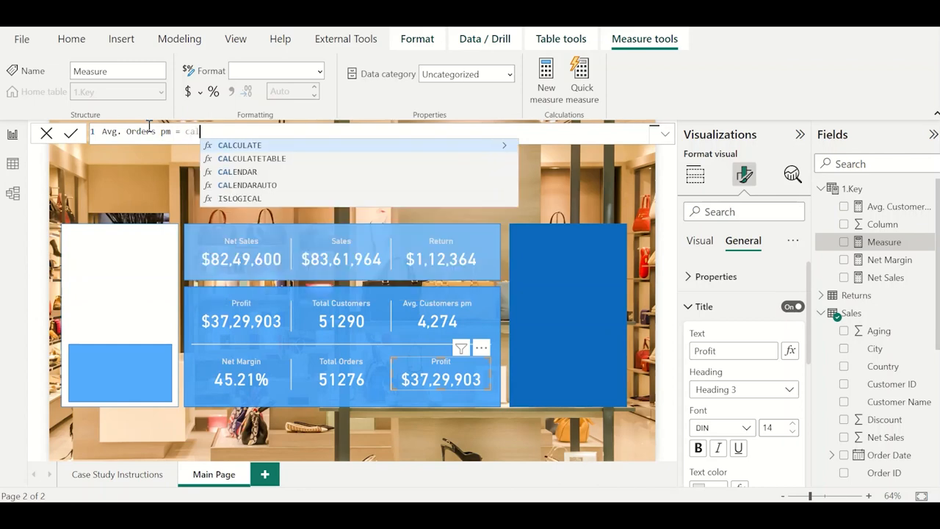
text(DISTINCT()
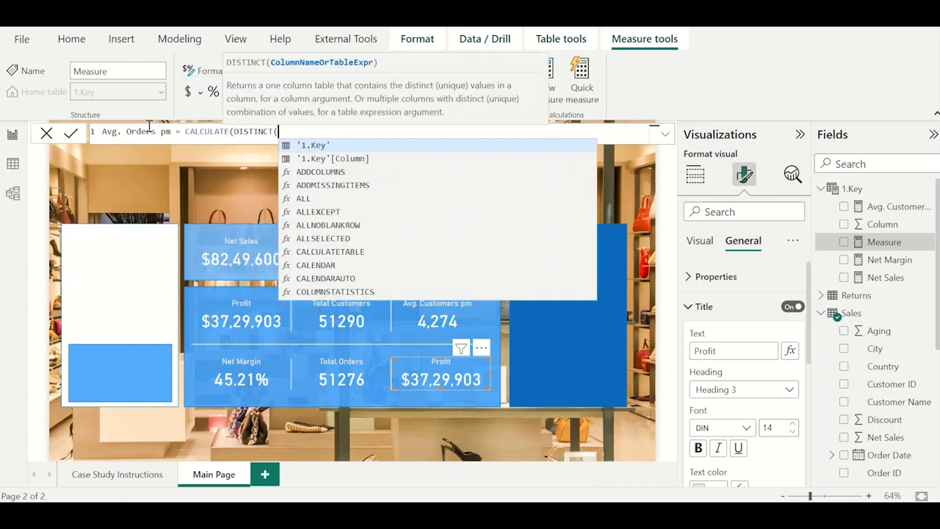
key(BackSpace)
text(COUNT()
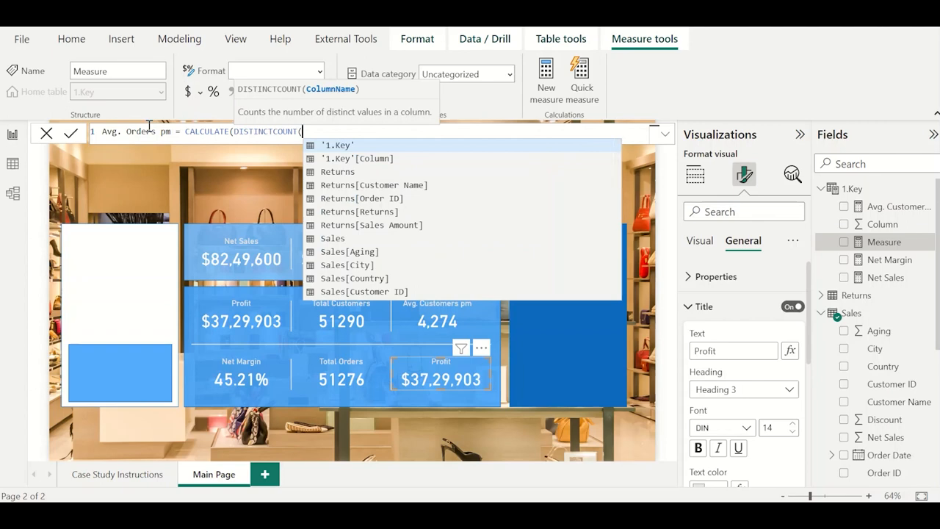
text(order)
key(Down)
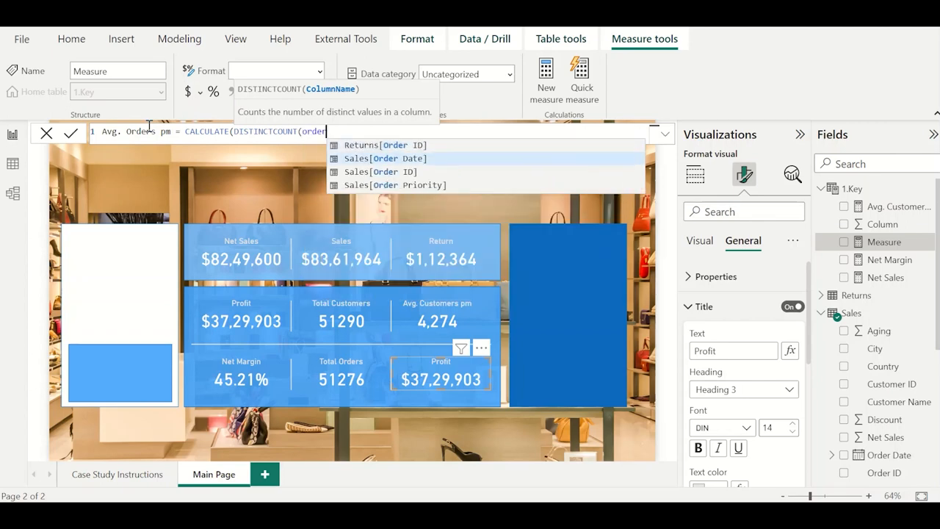
key(Down)
key(Tab)
text())
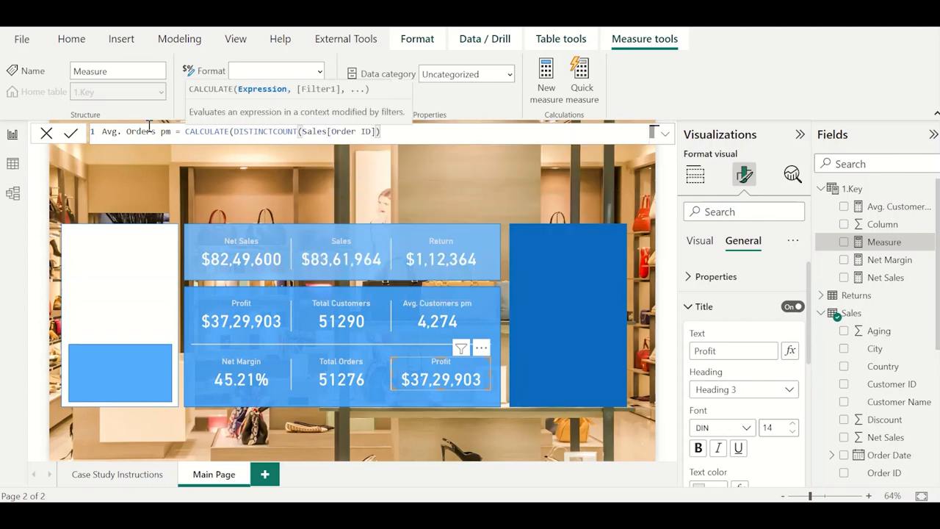
text()/12)
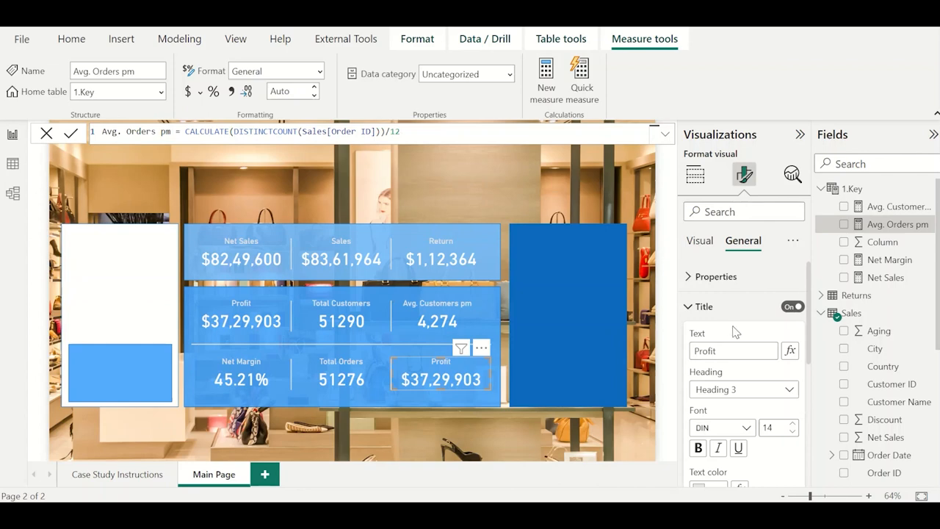
Change the title of the bottom row's third card to Avg. Orders pm.
double_click(743, 349)
text(Avg. Orders pm)
click(701, 245)
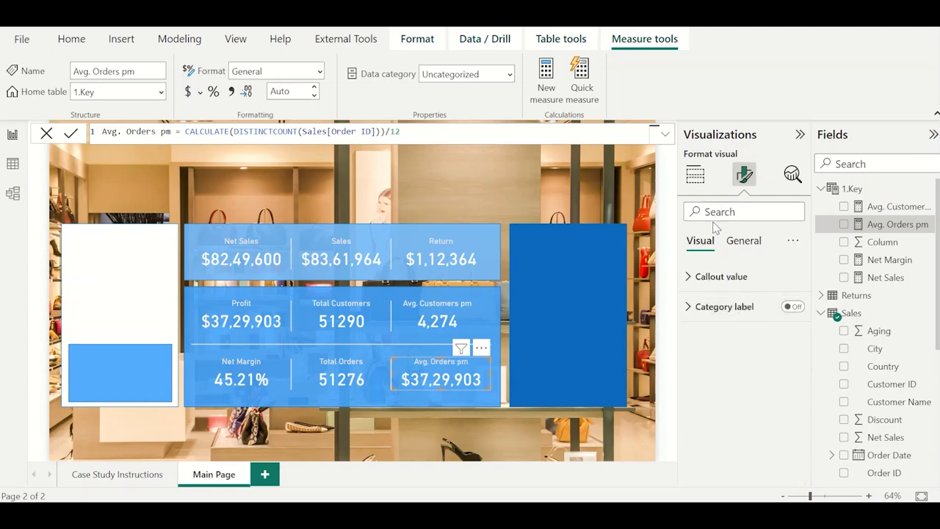
Replace Sum of Profit with the Avg. Orders pm measure in the bottom row's third card.
click(694, 174)
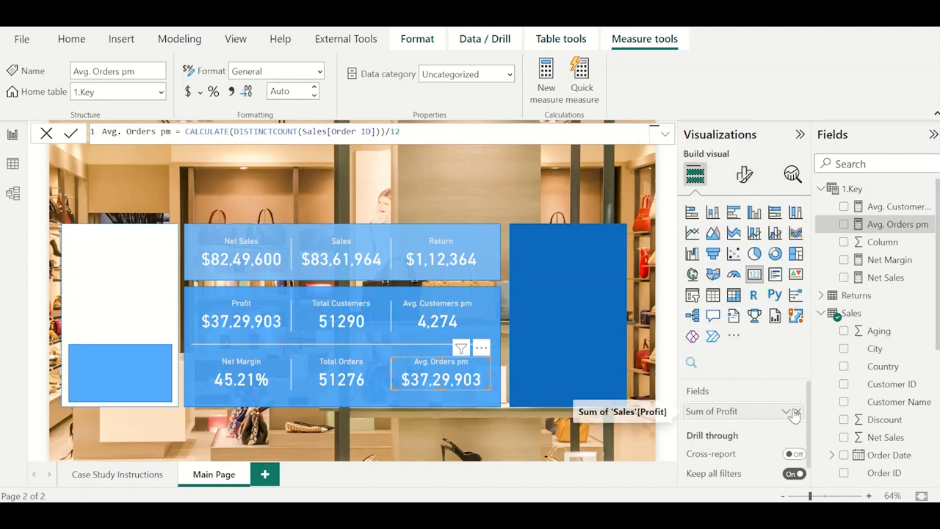
click(797, 410)
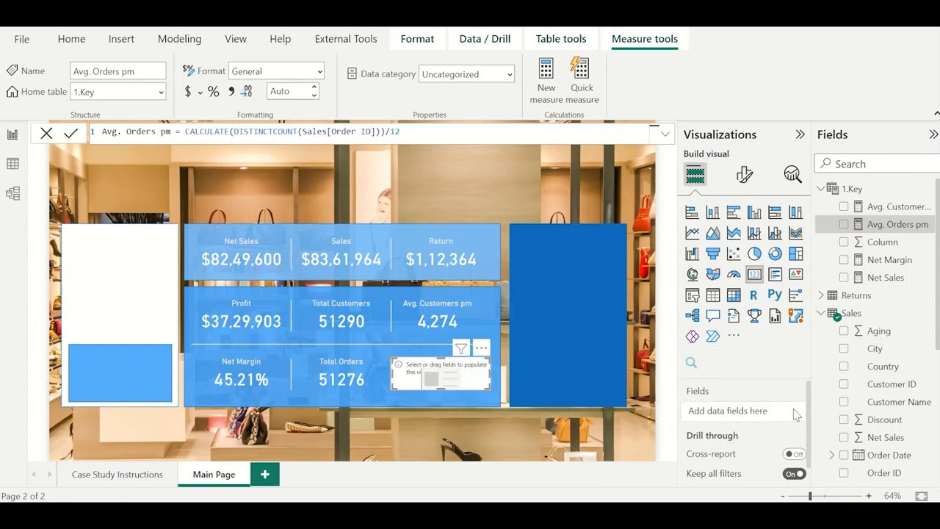
click(844, 224)
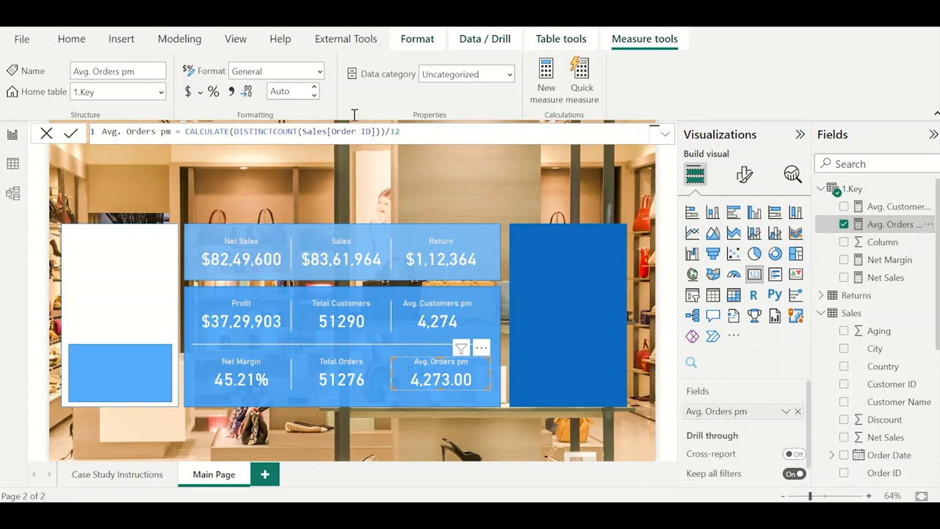
Set the Avg. Orders pm measure to display 0 decimal places.
click(294, 91)
text(0)
key(Tab)
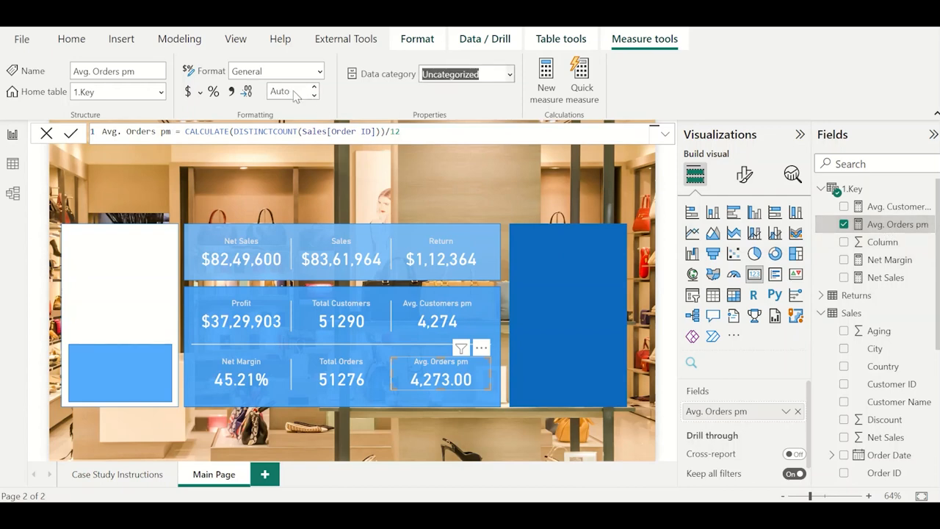
click(415, 202)
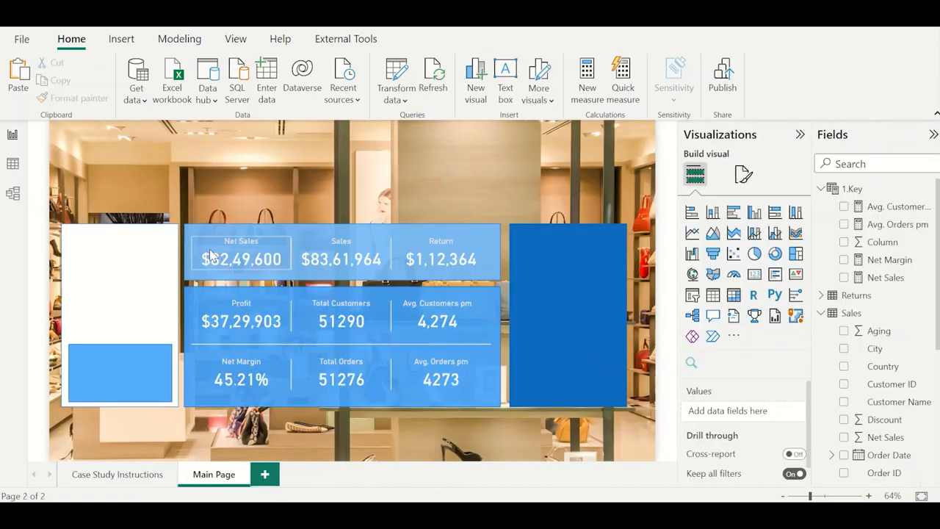
Insert a text box on the Main Page containing the heading PERFORMANCE OVERVIEW.
click(121, 39)
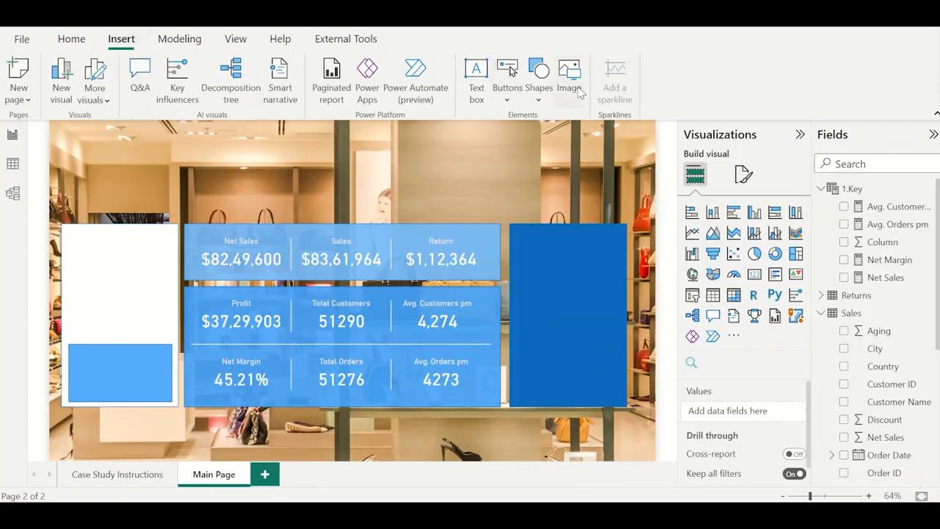
click(475, 78)
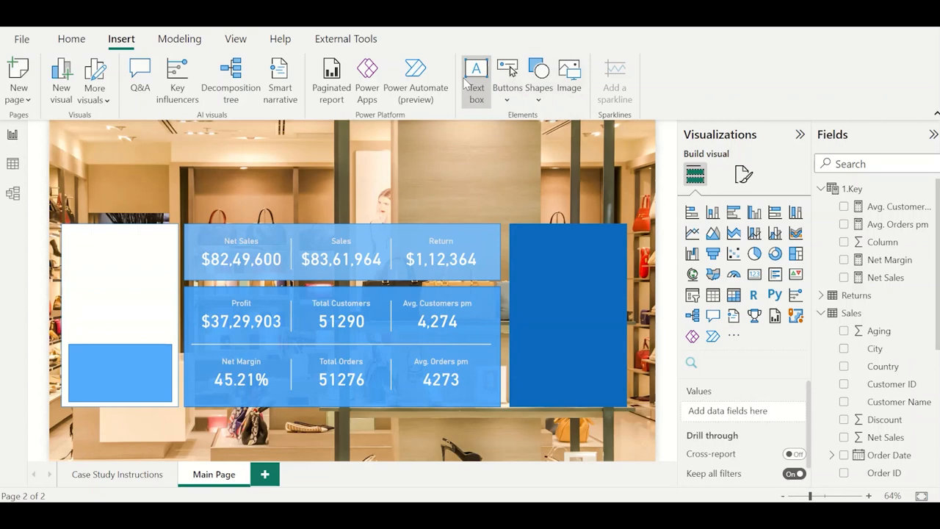
click(230, 151)
click(133, 166)
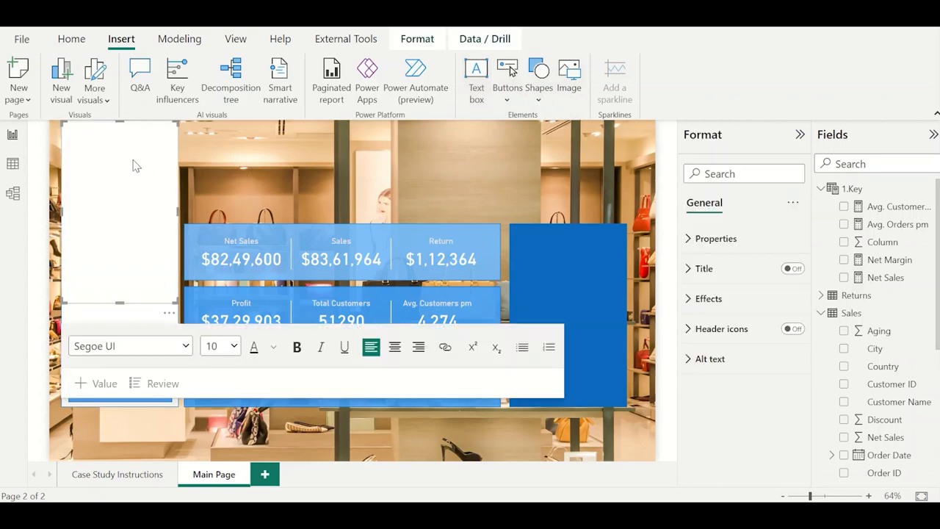
key(Caps_Lock)
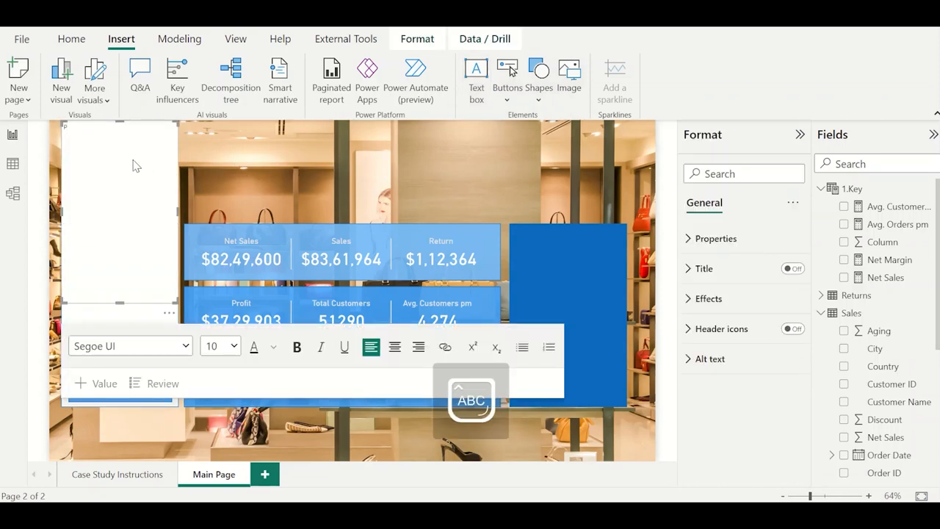
text(PERFORMANCE OVERV)
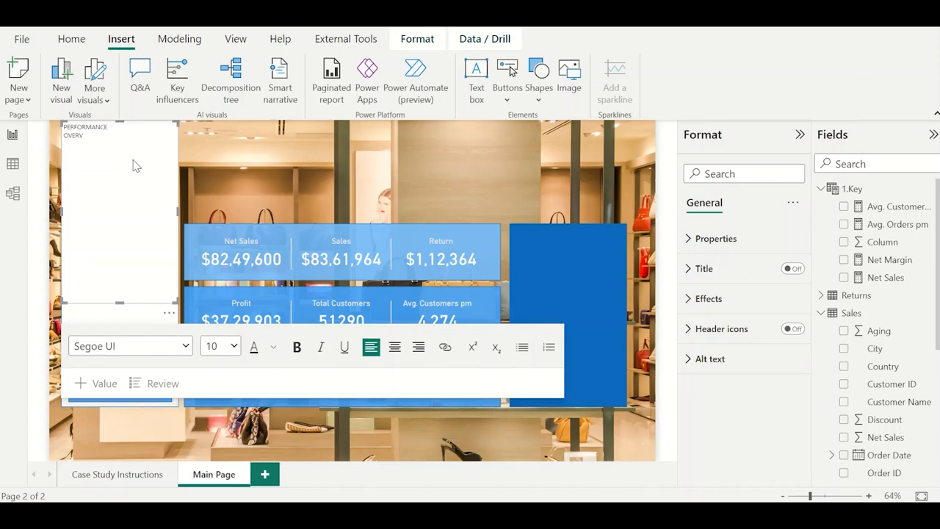
text(IEW)
Format the whole PERFORMANCE OVERVIEW heading in dark blue at font size 24.
key(ctrl+a)
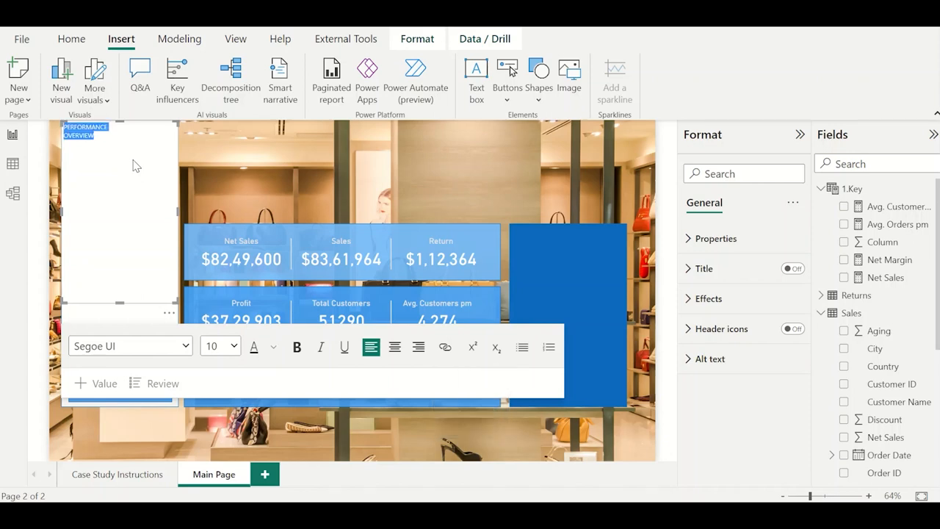
click(273, 348)
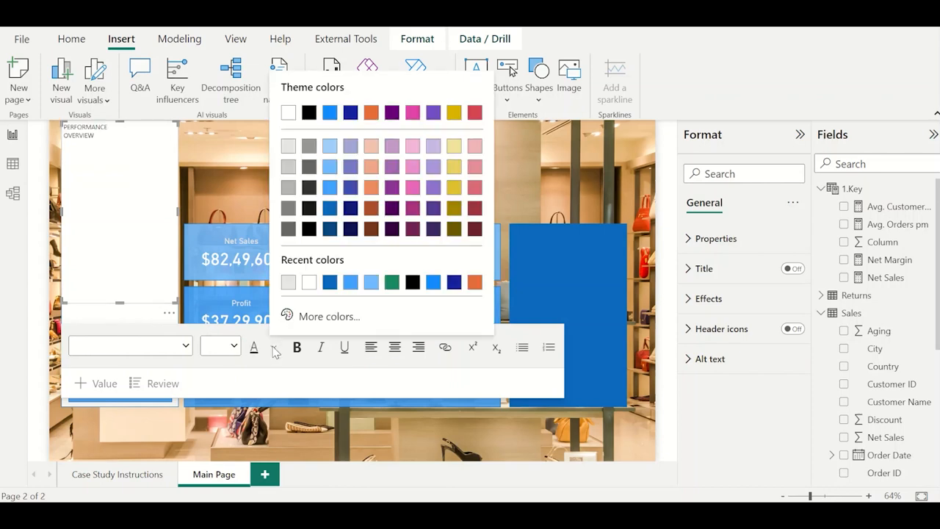
click(350, 282)
click(235, 351)
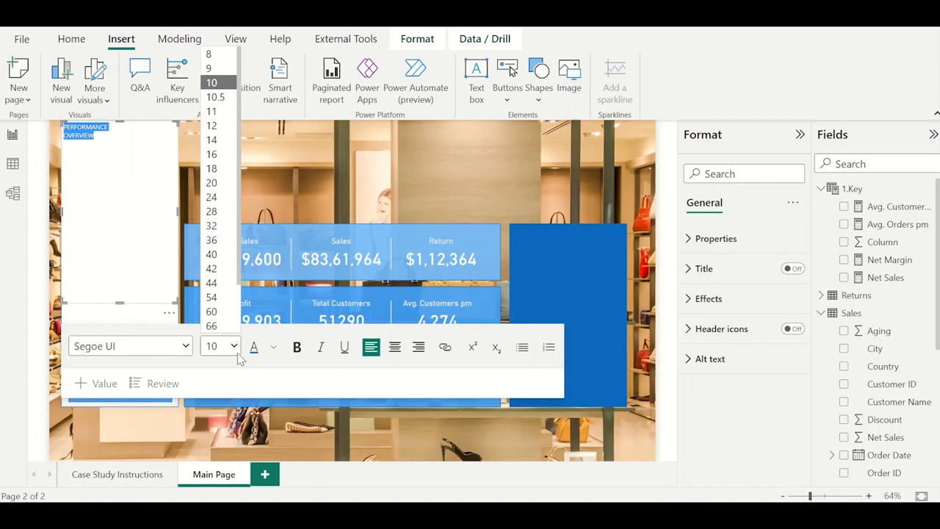
click(220, 183)
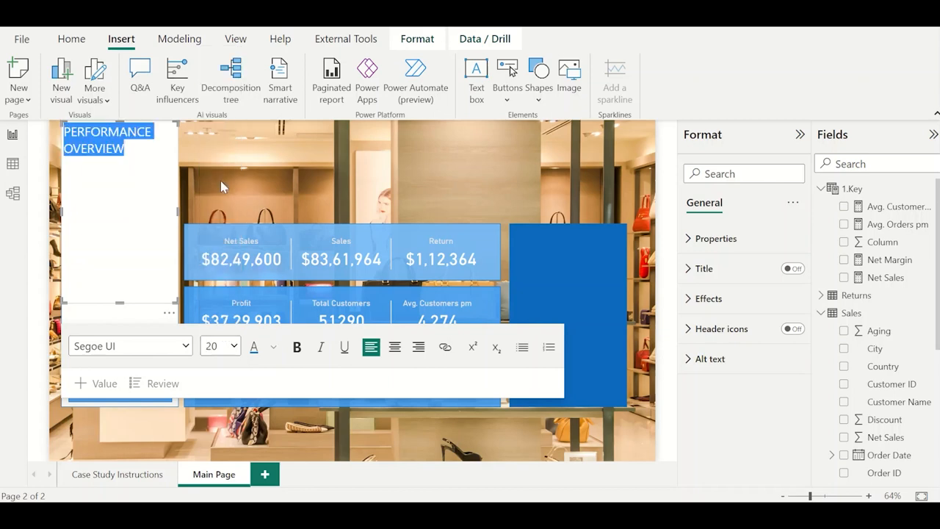
click(234, 346)
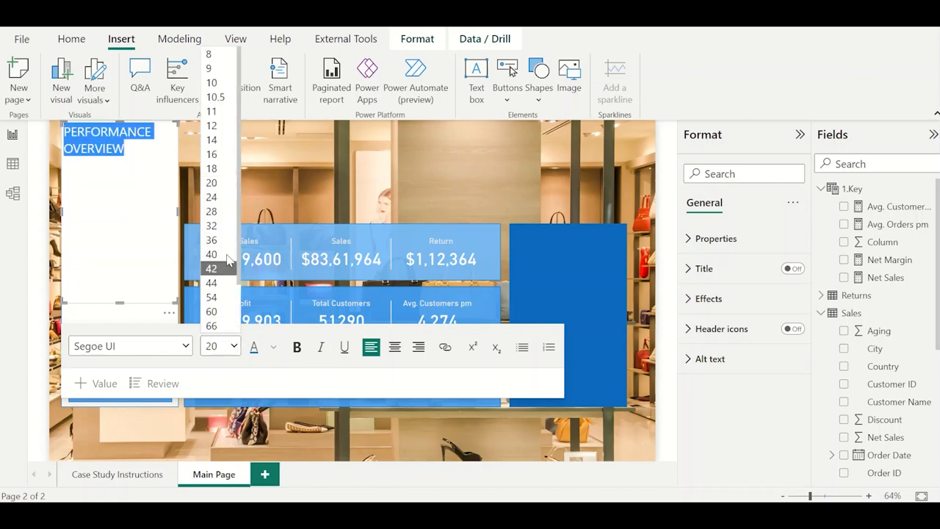
click(213, 197)
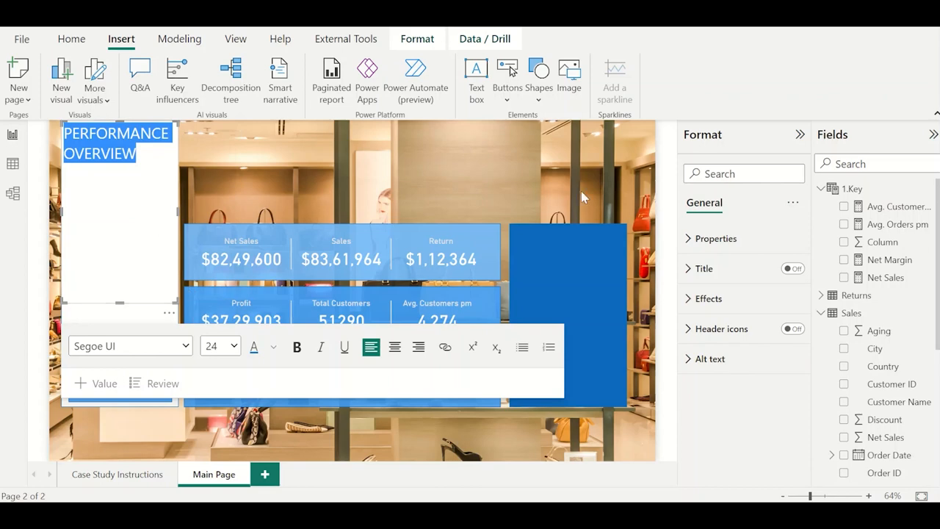
Turn off the PERFORMANCE OVERVIEW text box's background and place the shortened box at the top of the white panel.
click(730, 309)
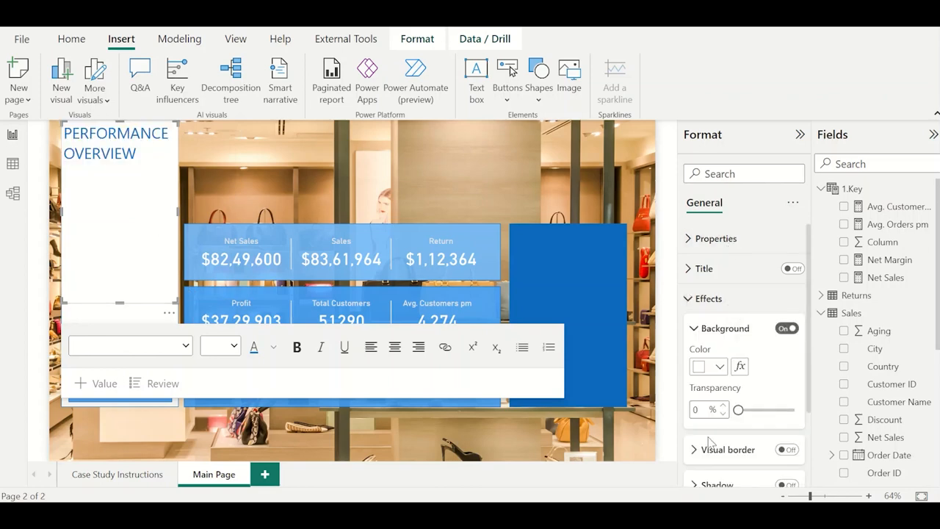
click(788, 331)
click(788, 330)
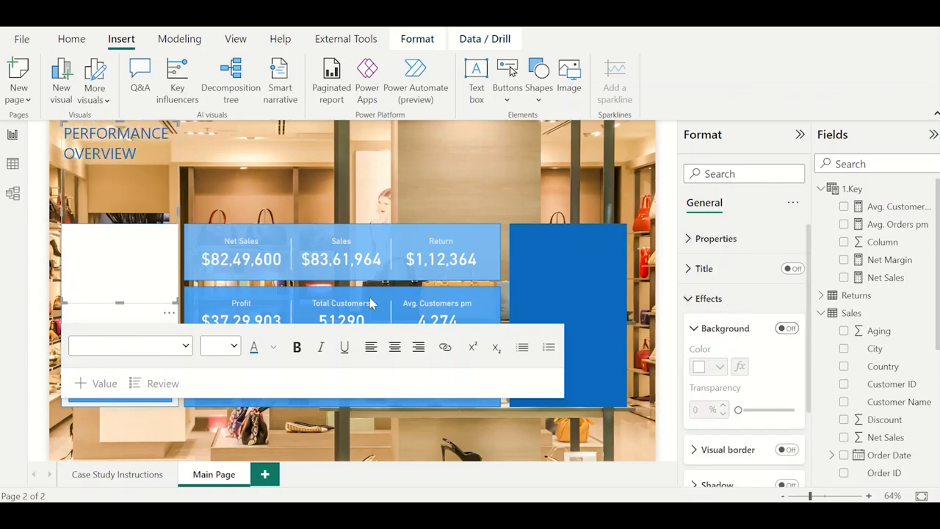
drag(119, 302, 115, 172)
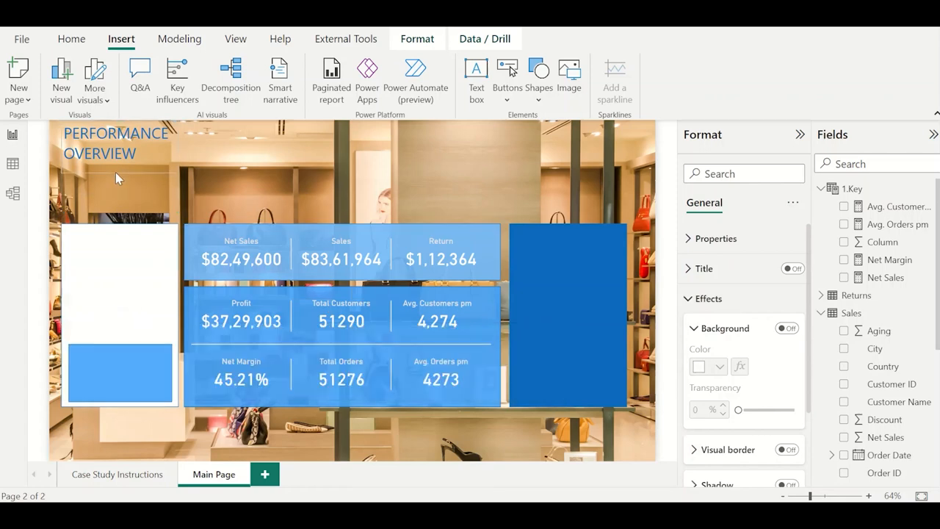
drag(163, 193, 170, 294)
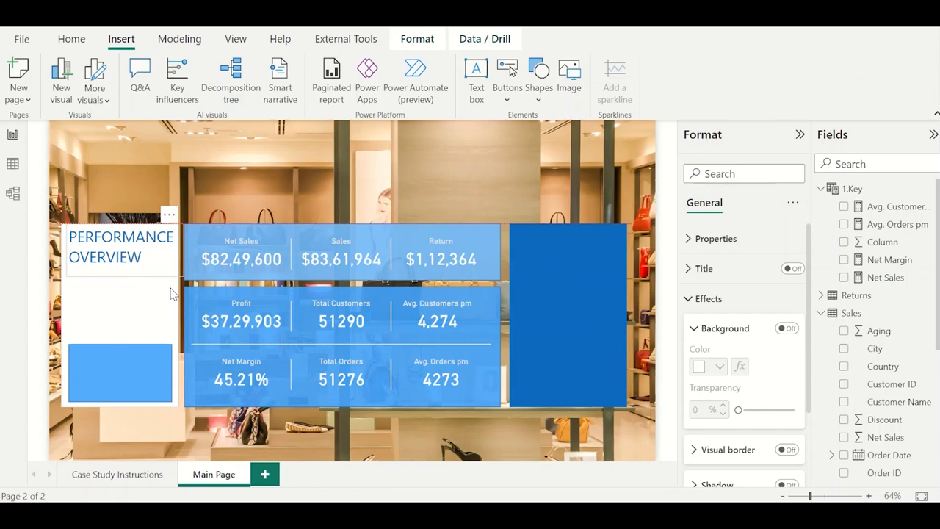
Make the PERFORMANCE OVERVIEW heading bold and shift its text box slightly left to fit within the white panel.
double_click(126, 242)
key(ctrl+a)
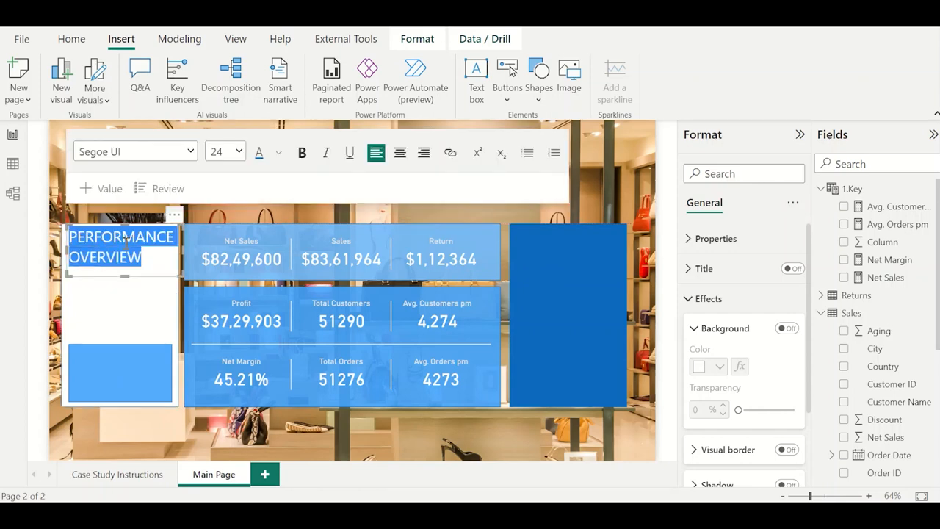
click(302, 153)
click(324, 210)
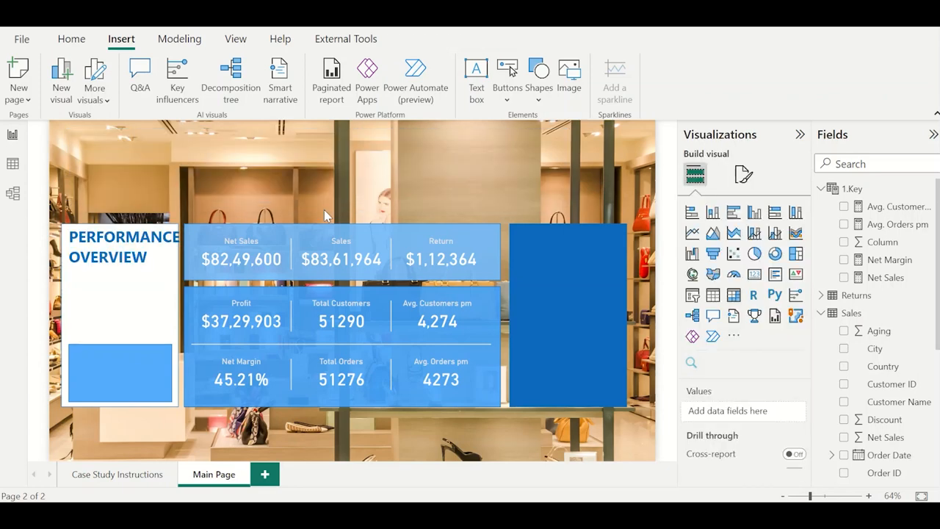
click(169, 228)
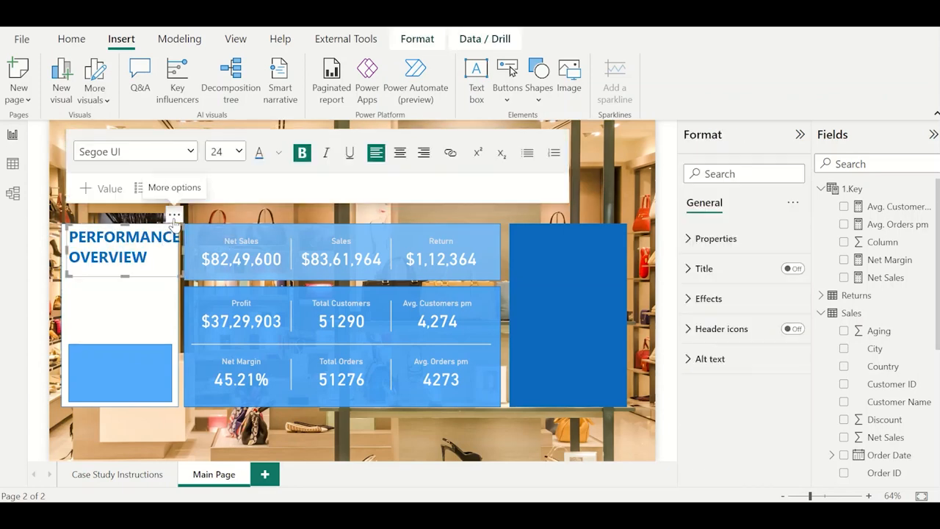
drag(171, 227, 170, 224)
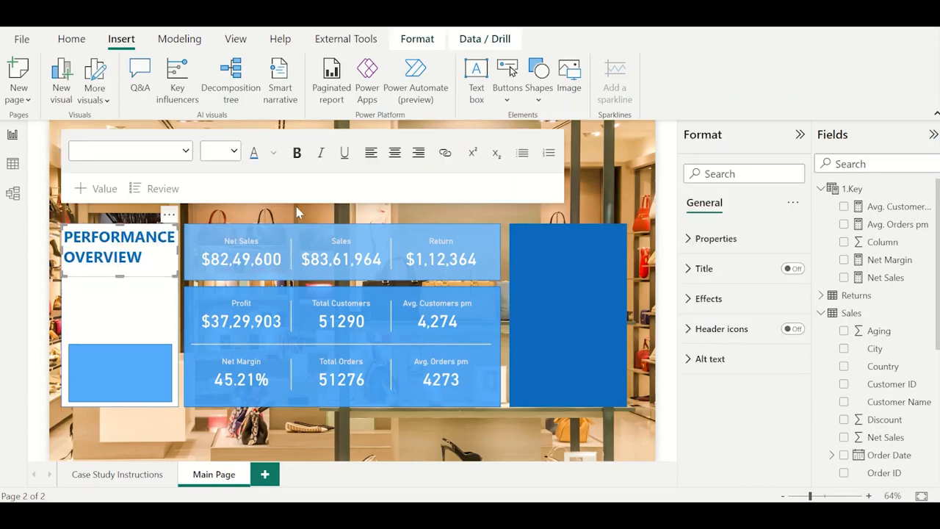
click(299, 213)
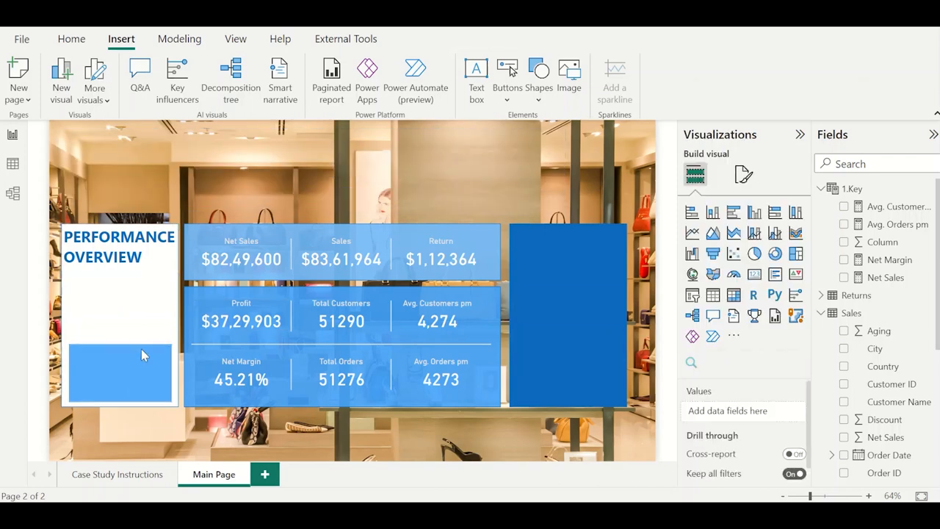
Turn on text for the light blue rectangle in the white panel and enter CLICK TO VIEW DASHBOARD.
click(108, 374)
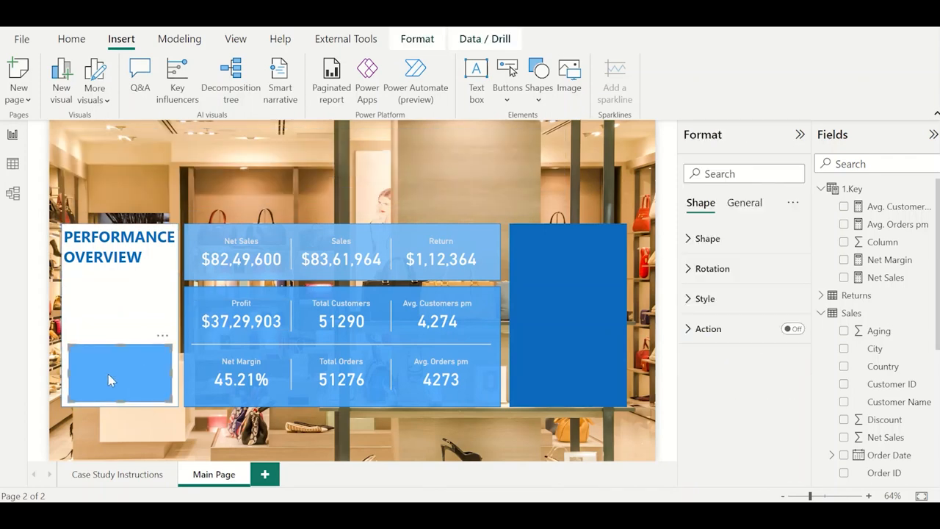
click(727, 299)
scroll(727, 383, down, 3)
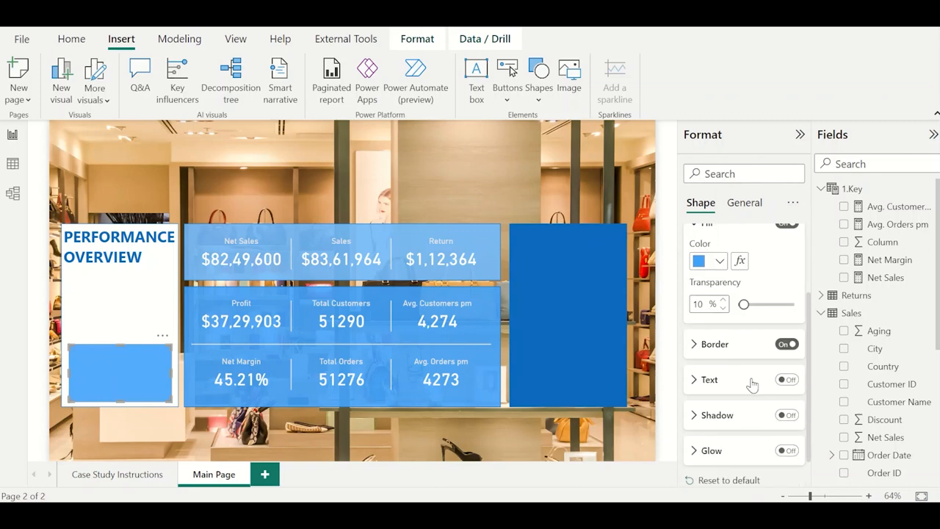
click(786, 379)
click(709, 380)
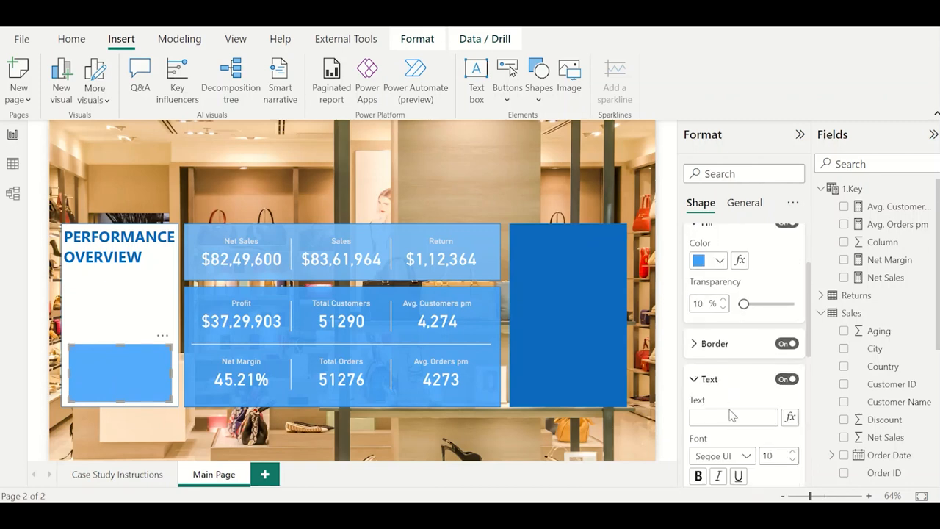
click(730, 414)
text(T)
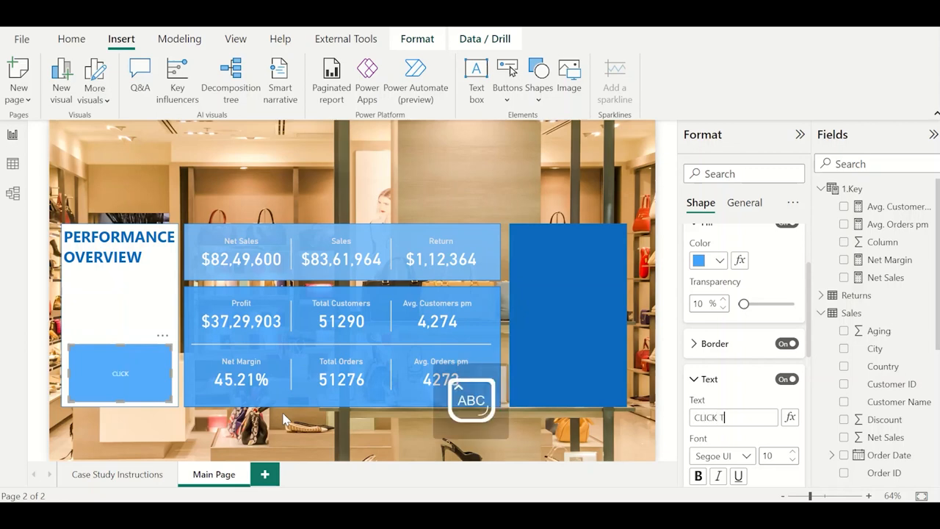
text(O VIEW DASHBOARD)
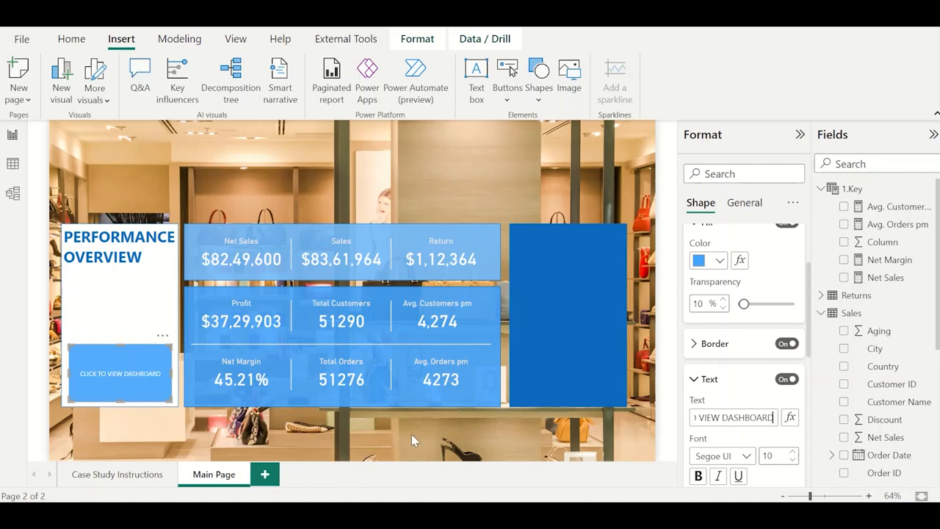
Make the rectangle's CLICK TO VIEW DASHBOARD text bold and set its font size to 16.
scroll(714, 397, down, 1)
click(698, 419)
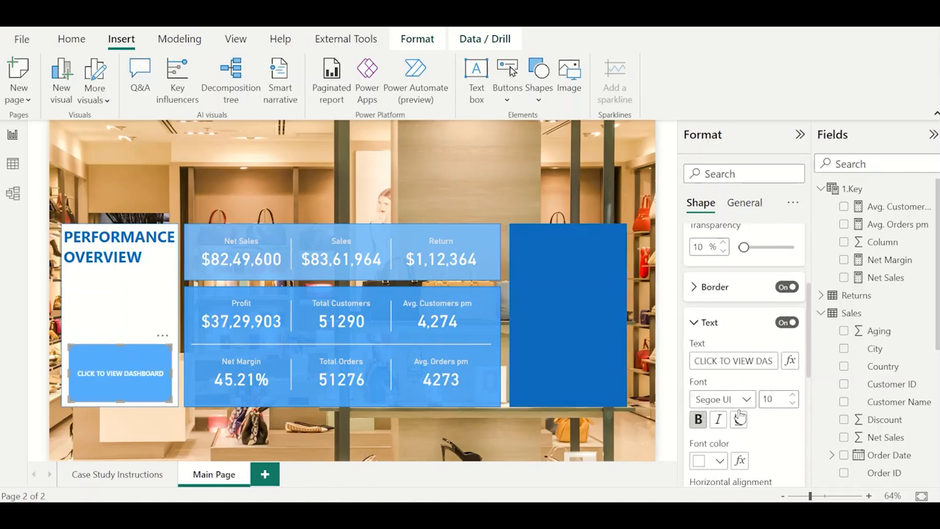
click(793, 397)
click(793, 397)
click(794, 396)
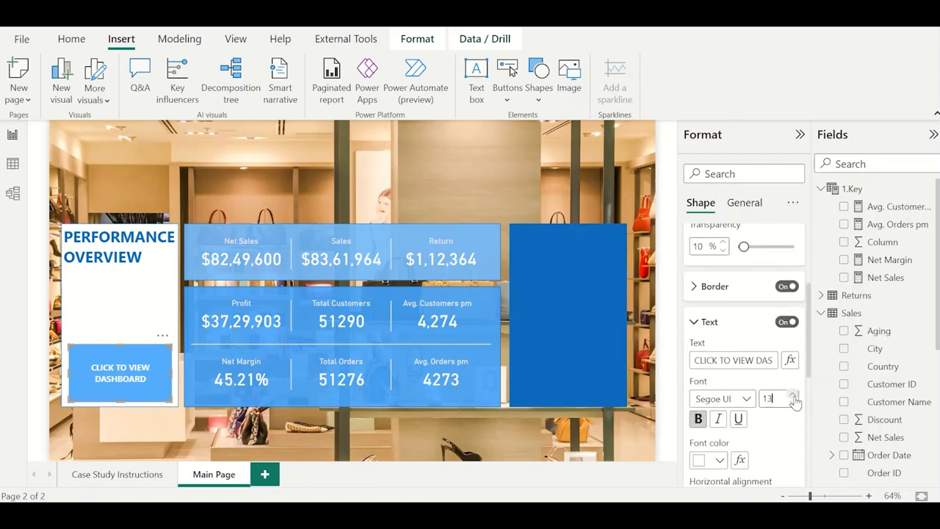
click(793, 397)
click(793, 397)
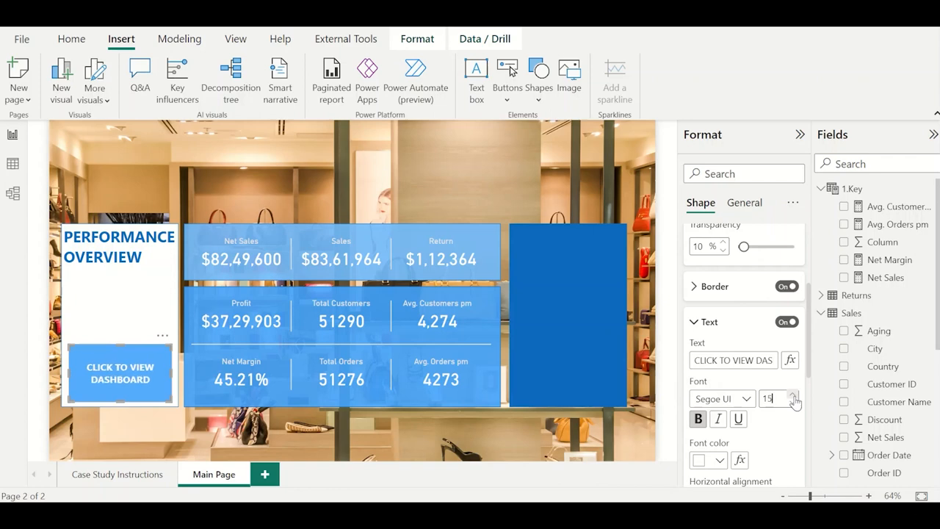
click(793, 396)
click(489, 218)
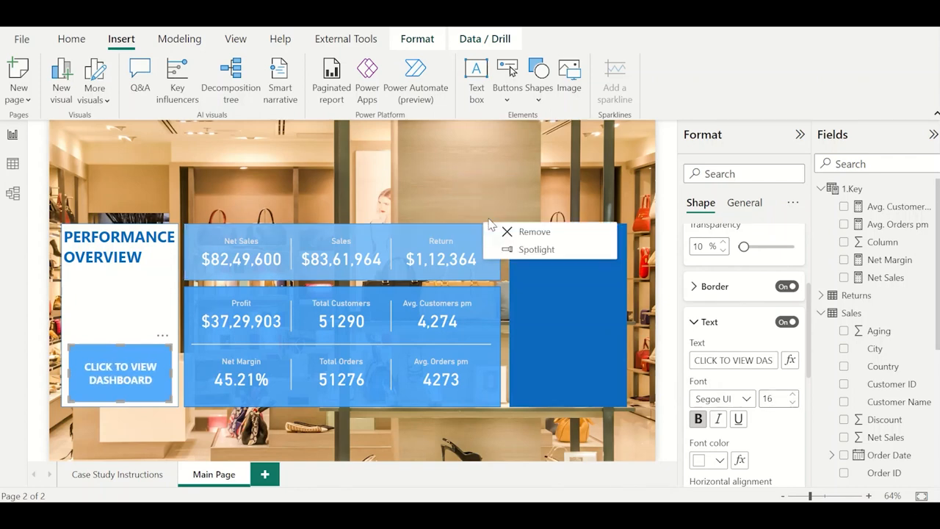
click(392, 192)
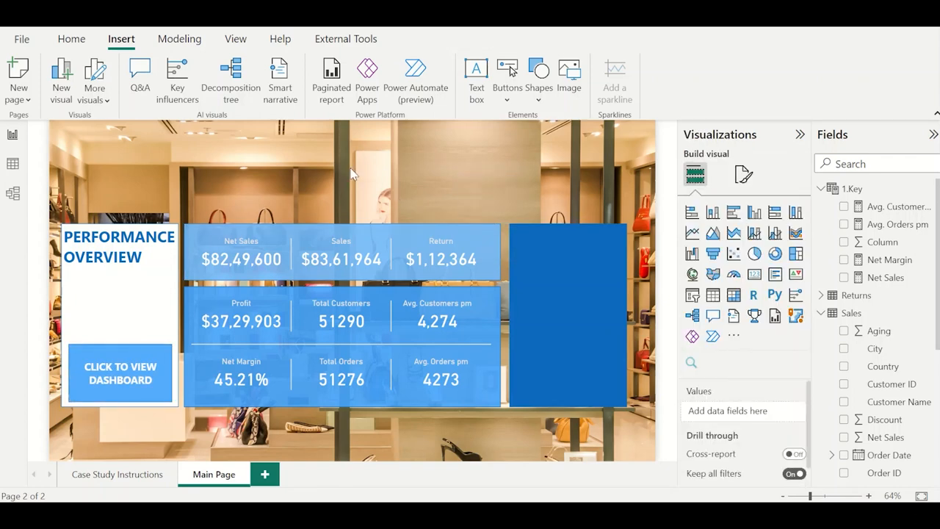
Duplicate the PERFORMANCE OVERVIEW text box and place the copy across the upper part of the dark blue panel.
click(526, 296)
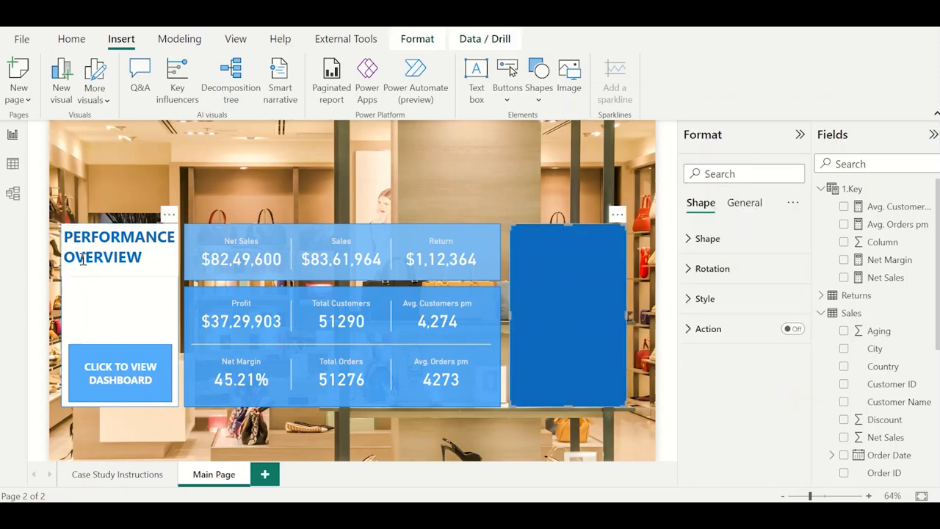
click(152, 231)
click(158, 224)
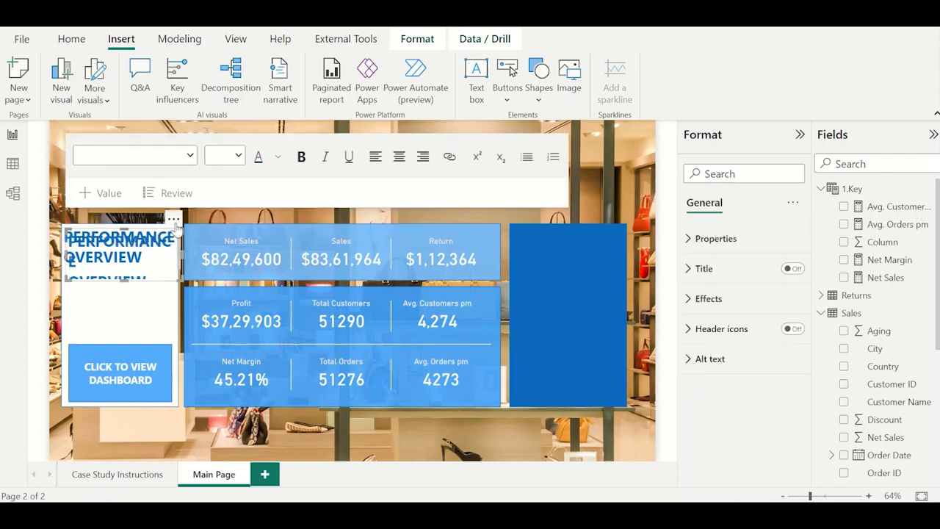
drag(172, 221, 617, 221)
Replace the copied heading's text in the dark blue panel with GEOGRAPHY PRESENCE.
click(545, 250)
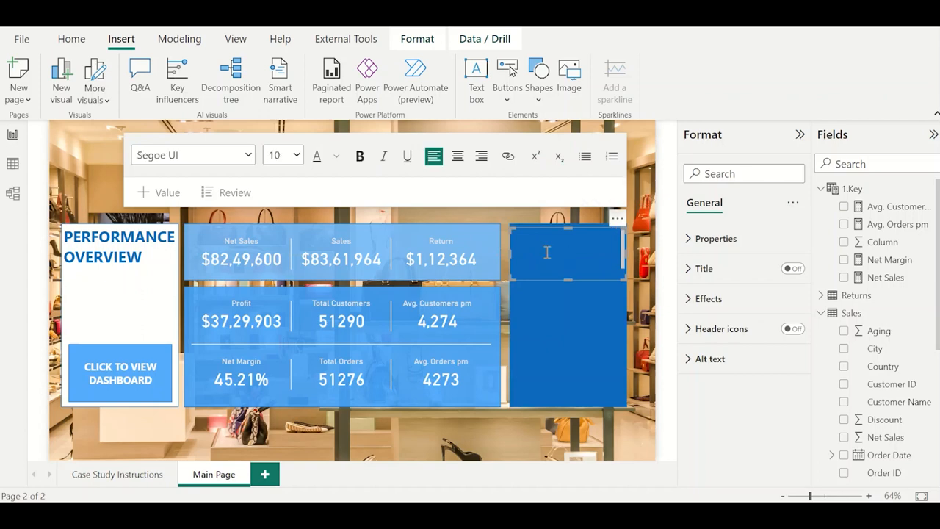
key(ctrl+a)
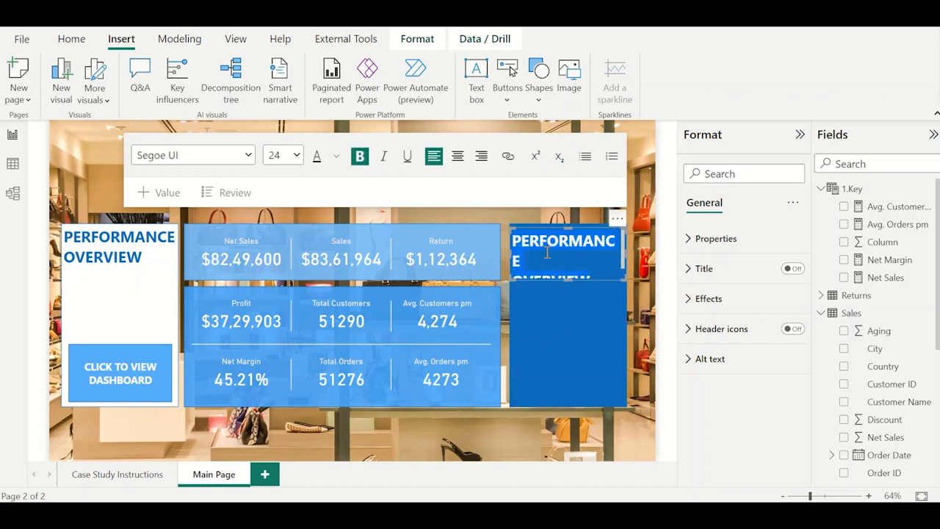
key(Delete)
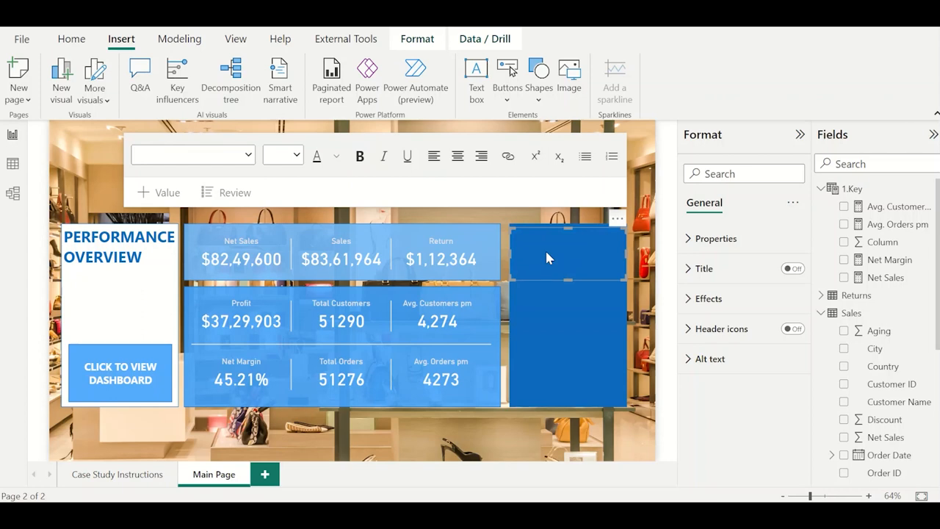
click(556, 249)
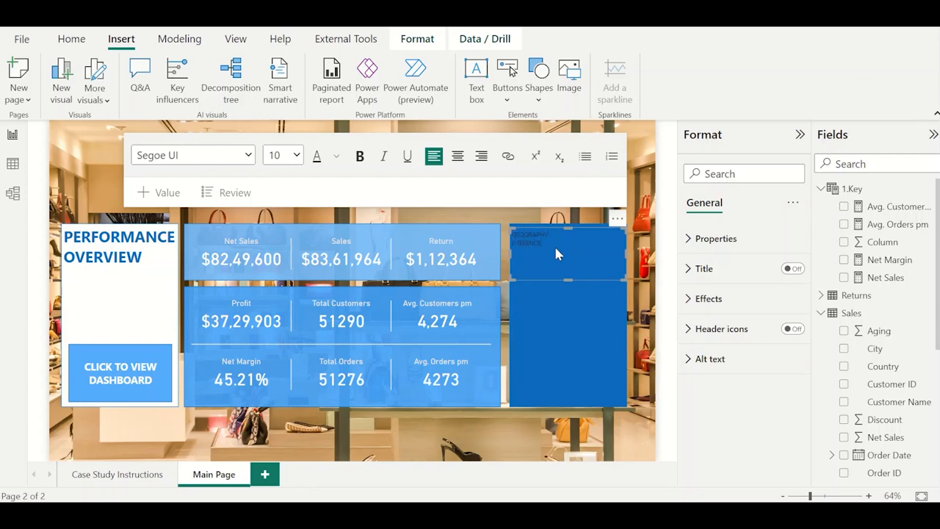
Format the GEOGRAPHY PRESENCE heading as white, bold, size 28 and centred.
key(ctrl+a)
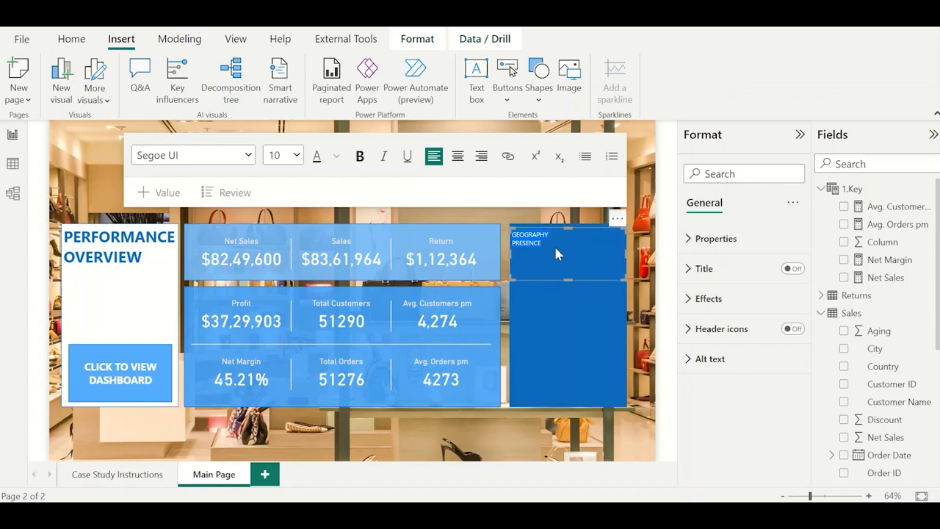
click(337, 157)
click(351, 205)
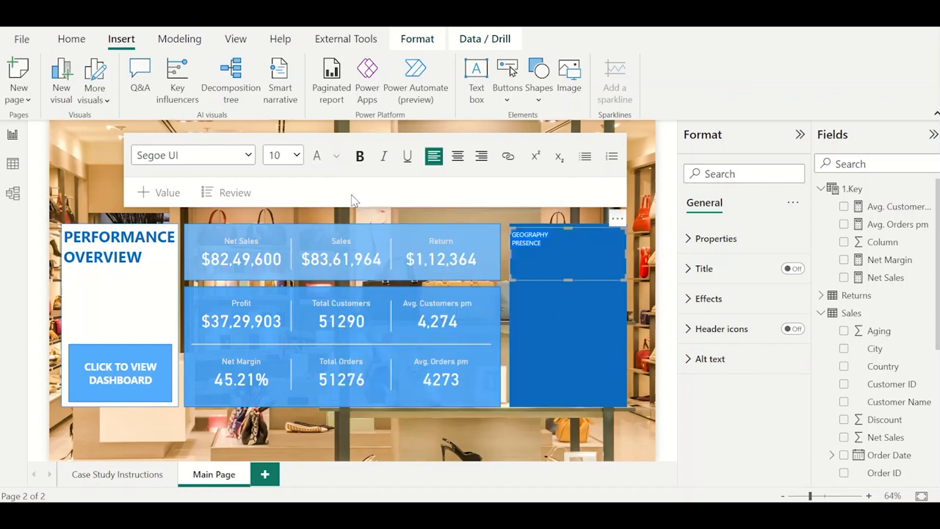
click(359, 157)
click(296, 157)
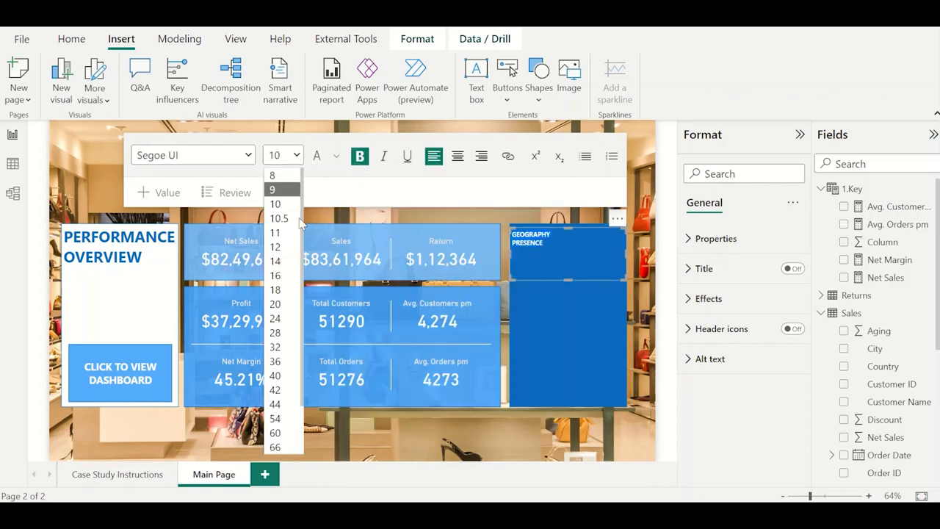
click(279, 289)
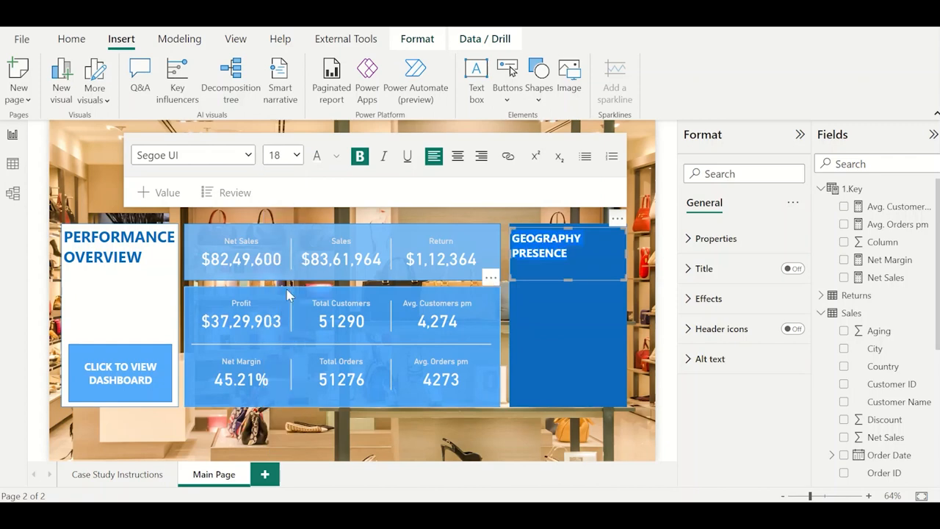
click(297, 156)
click(287, 332)
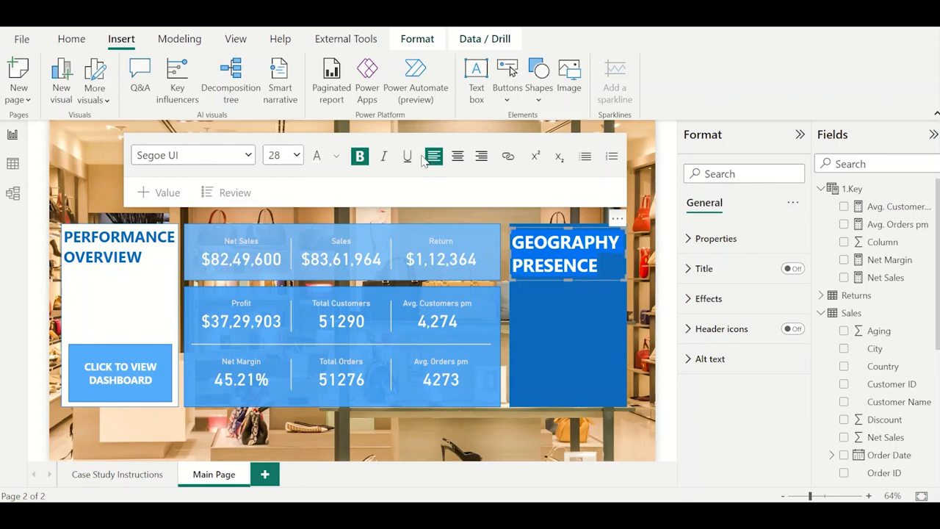
click(457, 156)
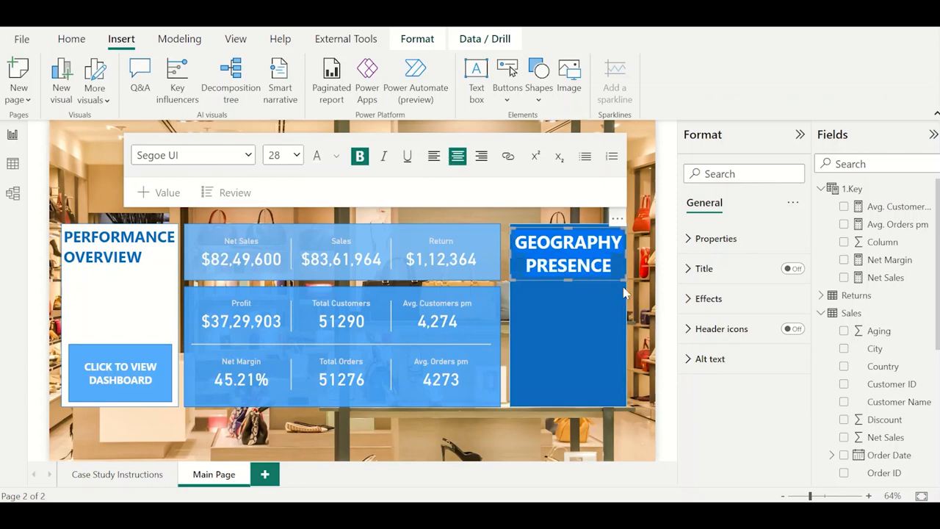
click(647, 301)
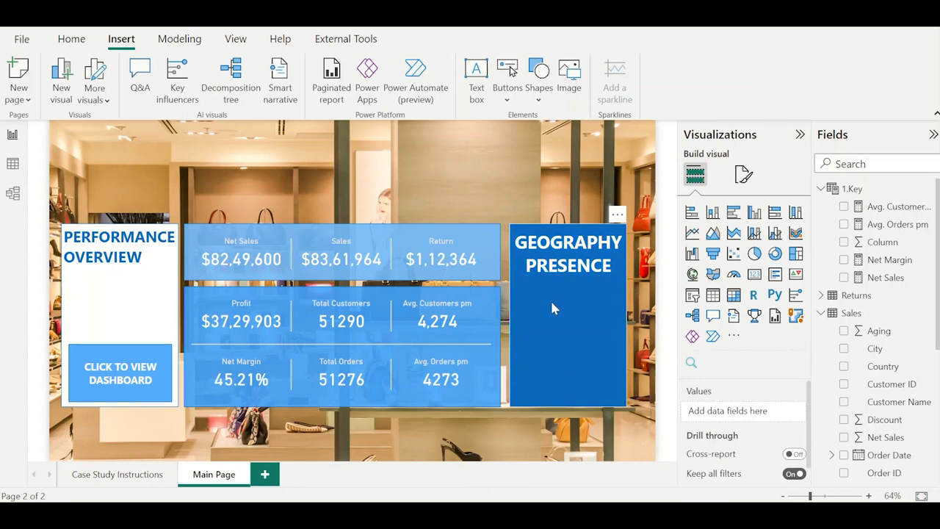
Paste another copy of the PERFORMANCE OVERVIEW text box and place it directly below the GEOGRAPHY PRESENCE heading.
click(564, 248)
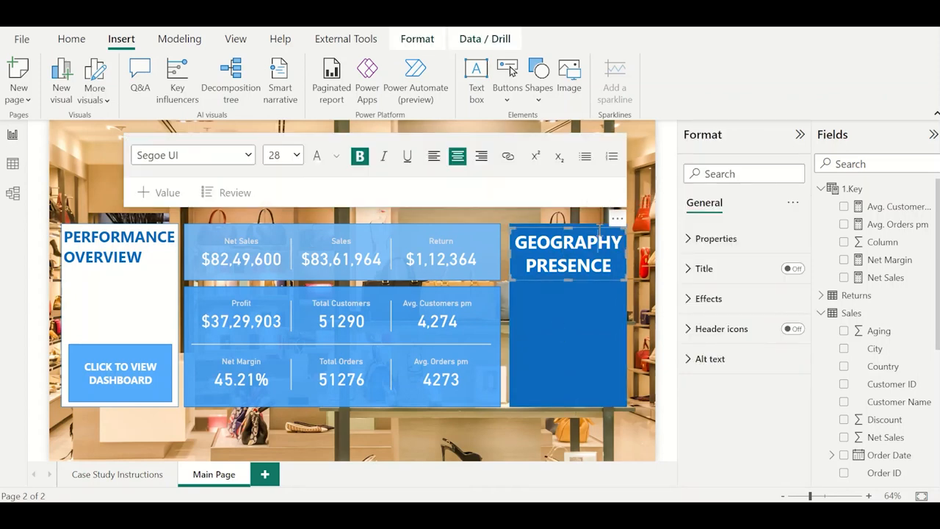
click(641, 229)
key(ctrl+v)
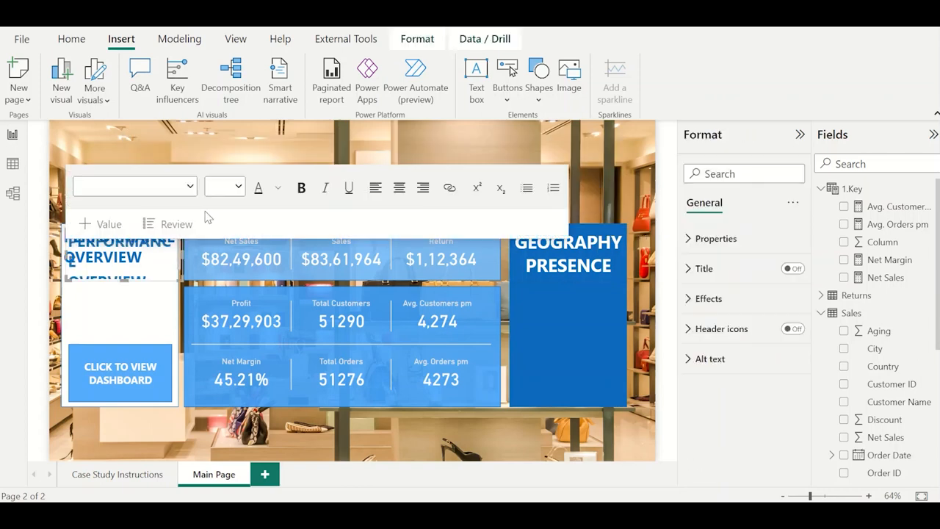
drag(175, 219, 622, 275)
Replace the new text box's content with Regions: and shrink the box to about half the panel's width.
click(579, 301)
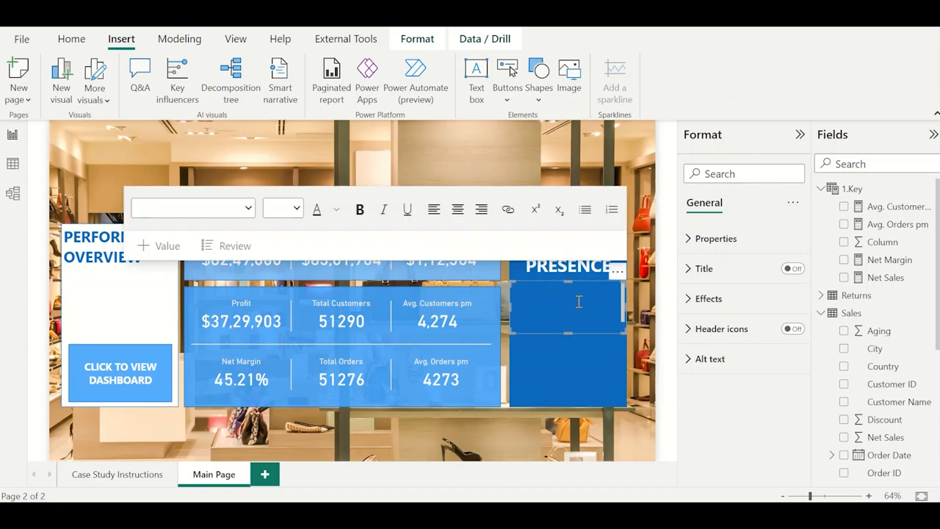
key(Delete)
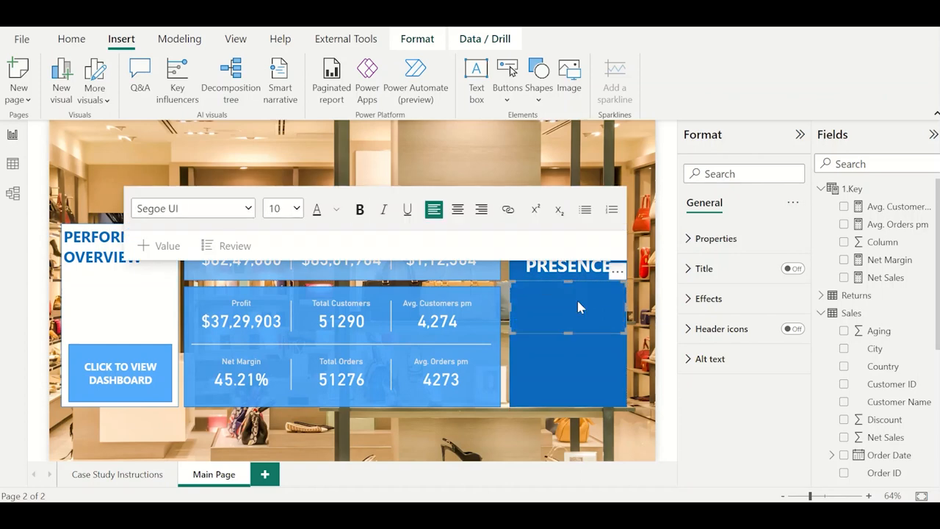
text(Cou)
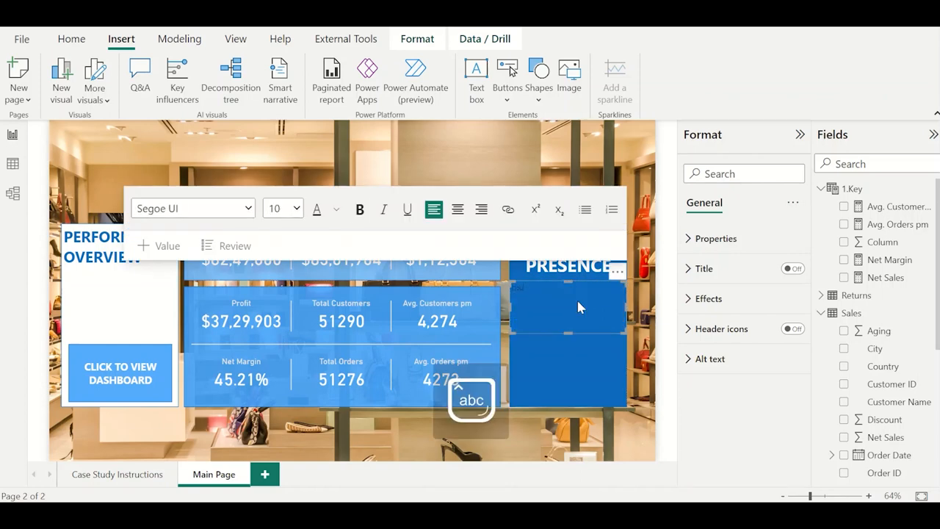
text(ntry)
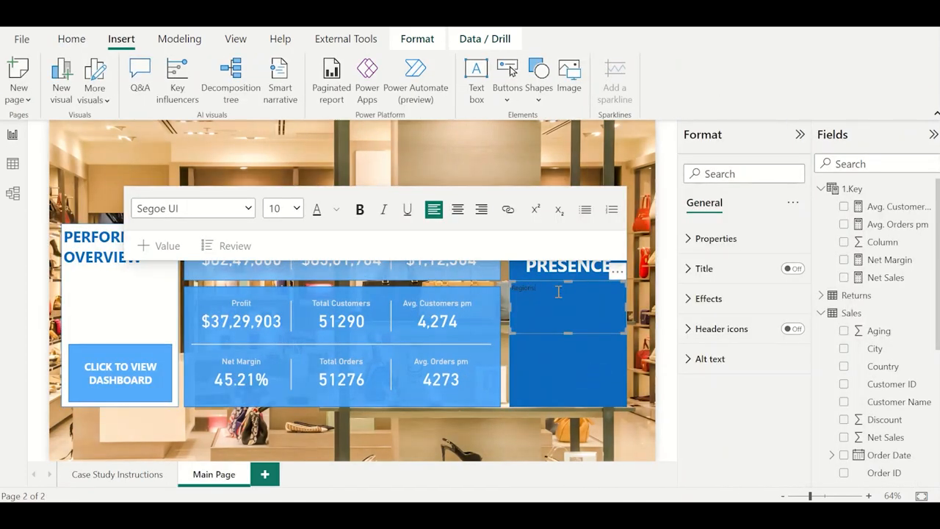
drag(621, 330, 562, 294)
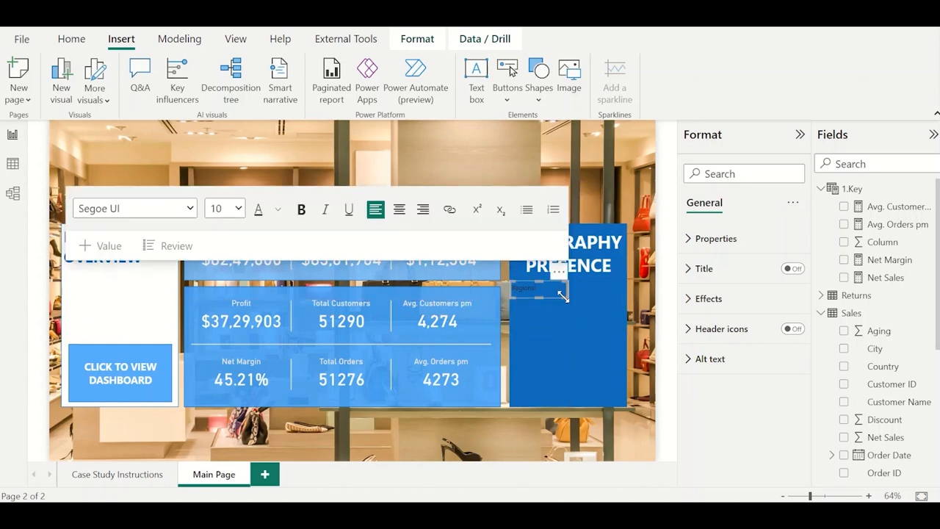
Make the Regions: label bold and white with font size 14.
click(301, 210)
click(278, 210)
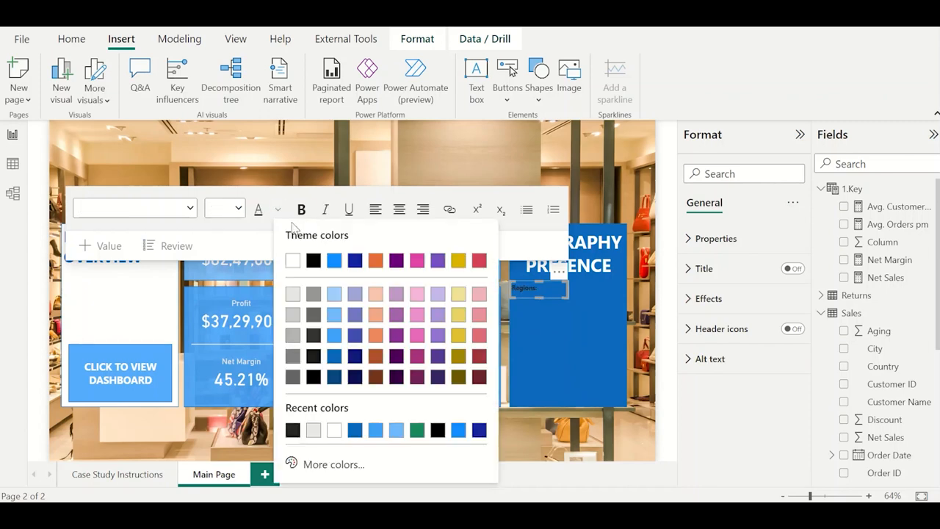
click(294, 260)
click(241, 210)
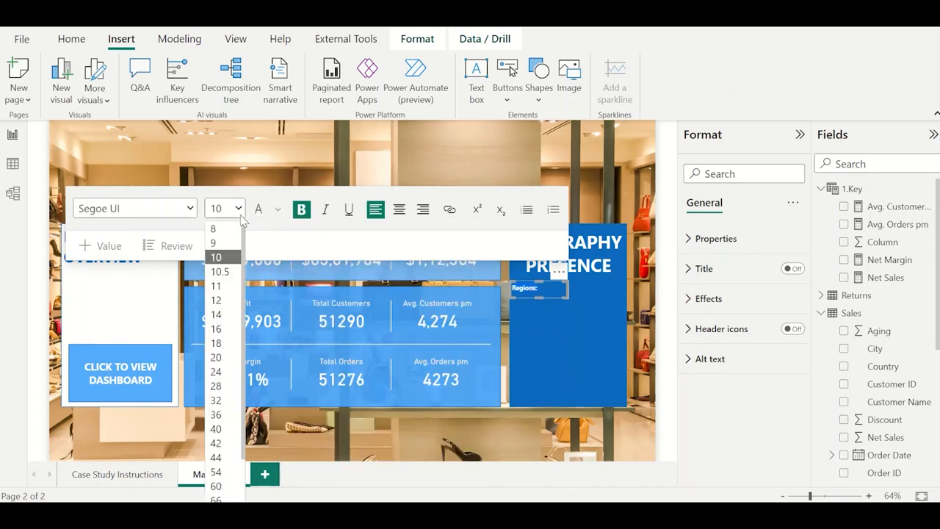
click(226, 318)
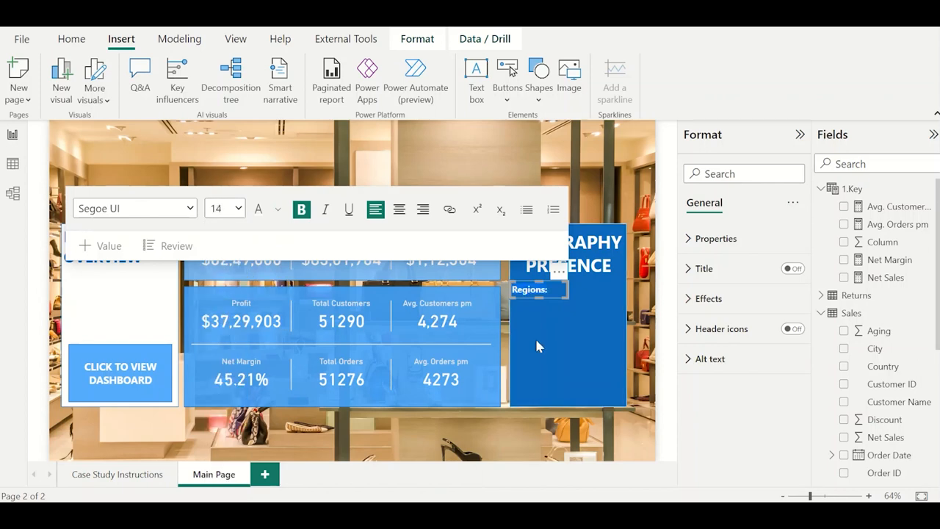
click(638, 296)
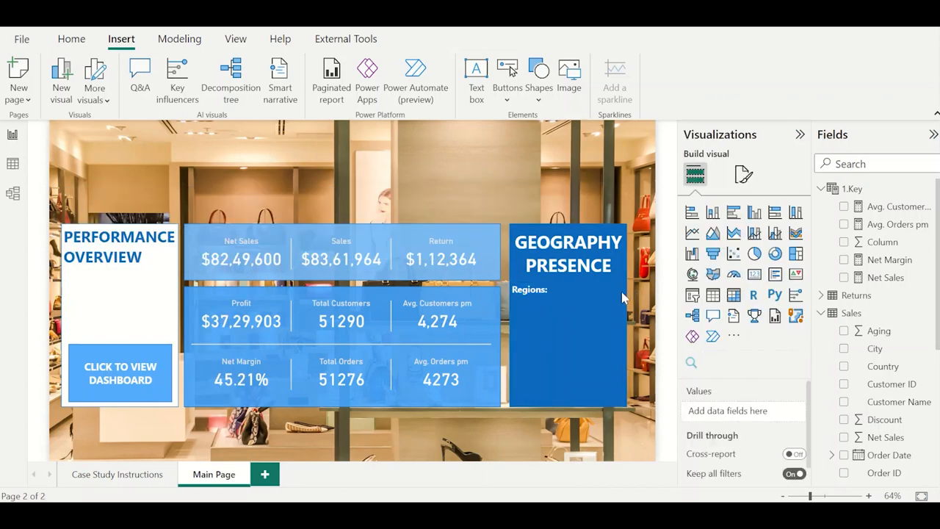
Shift the Regions: label slightly right and down inside the dark blue panel and reapply a light font colour.
click(540, 288)
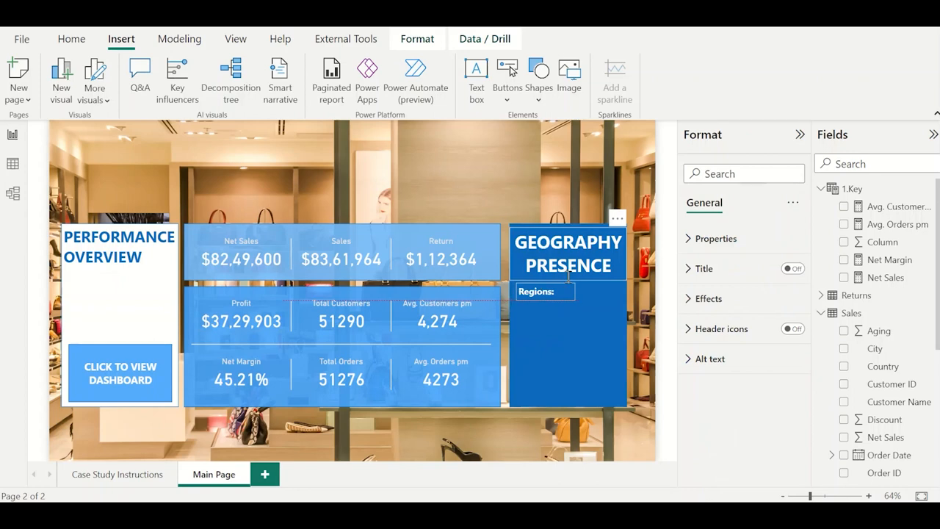
click(548, 291)
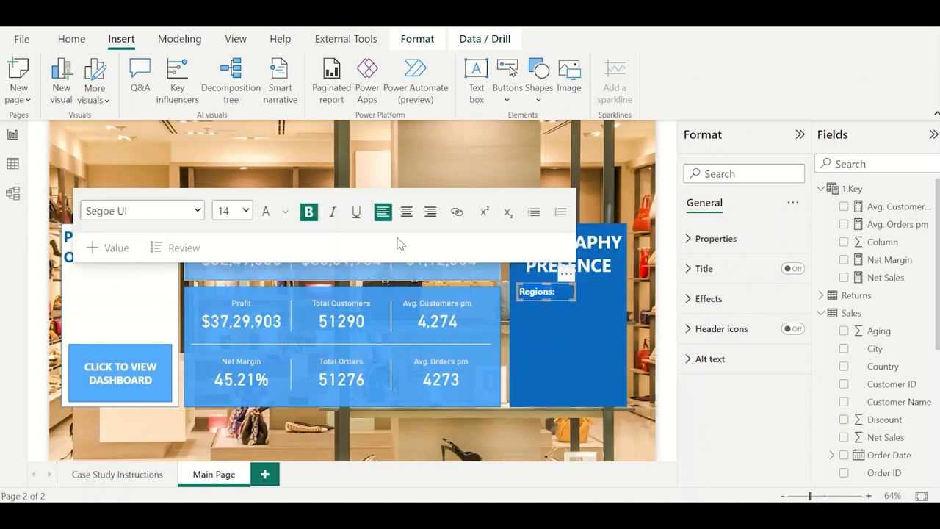
click(286, 213)
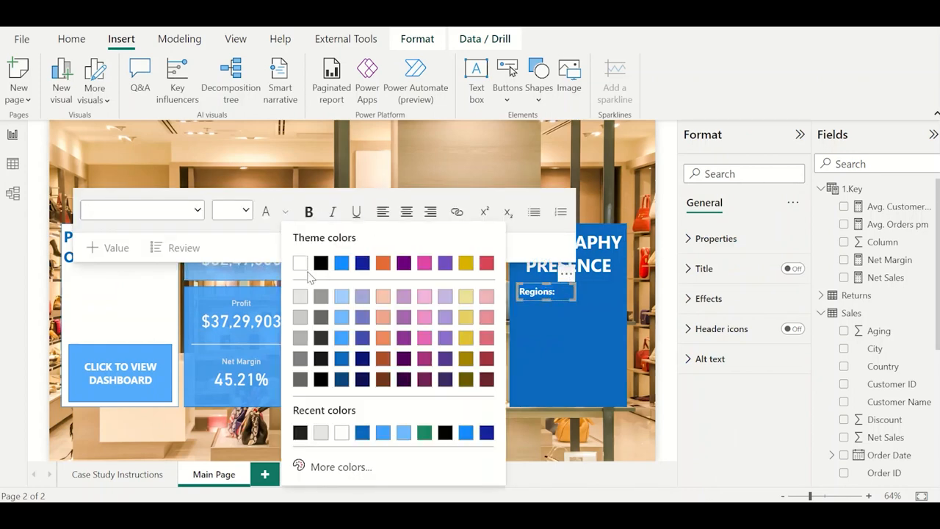
click(302, 305)
click(600, 316)
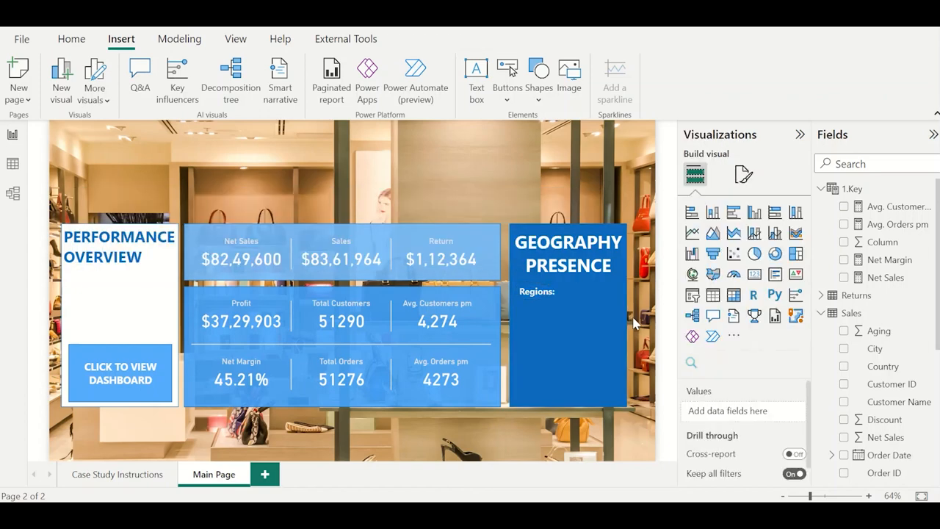
Duplicate the Regions: label three times and stack the copies evenly beneath it in the dark blue panel.
click(552, 287)
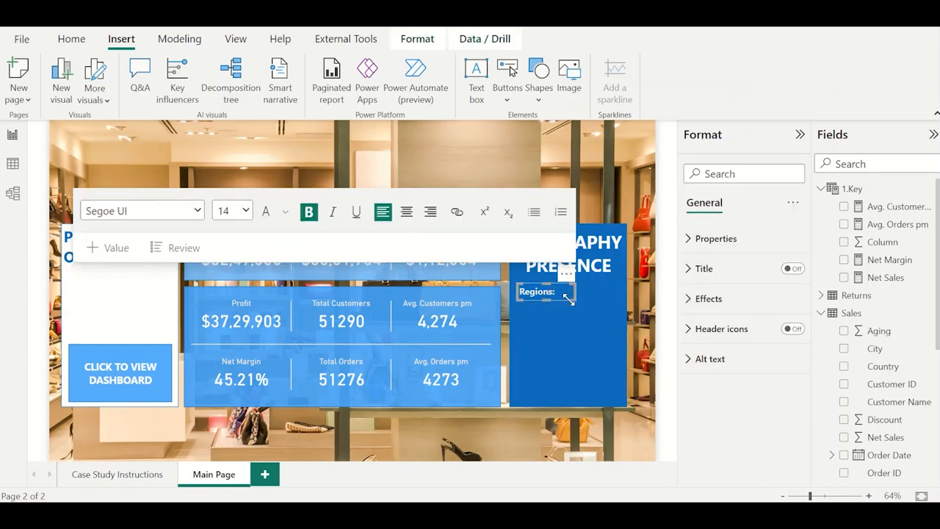
click(564, 299)
key(ctrl+c)
key(ctrl+v)
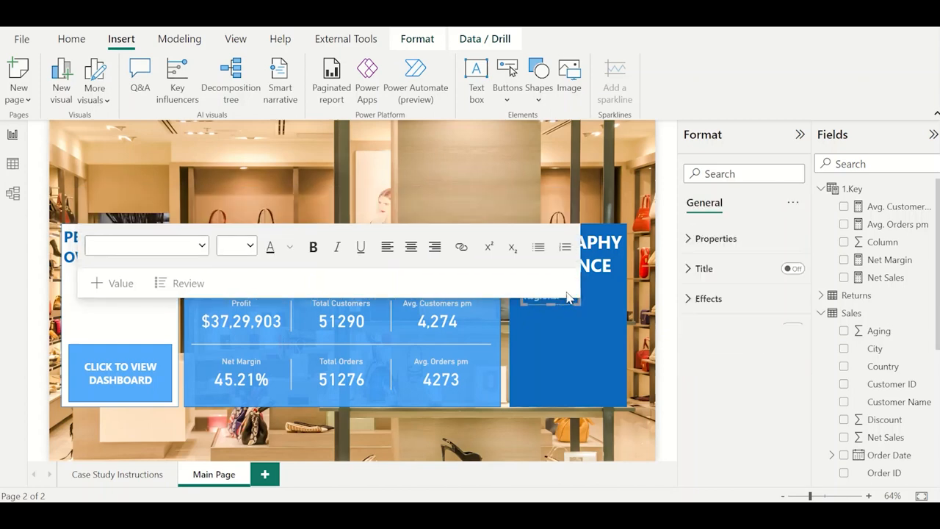
drag(571, 278, 567, 291)
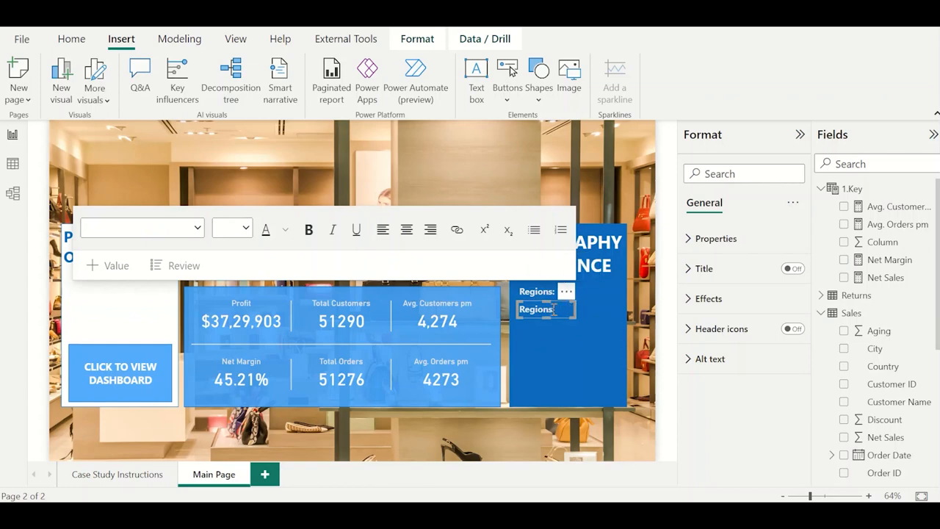
key(ctrl+c)
key(ctrl+v)
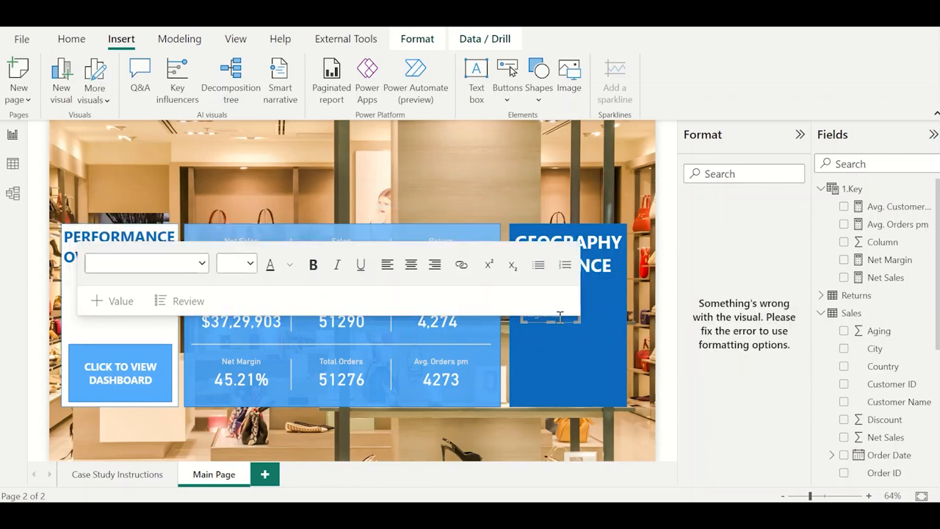
drag(575, 299, 572, 310)
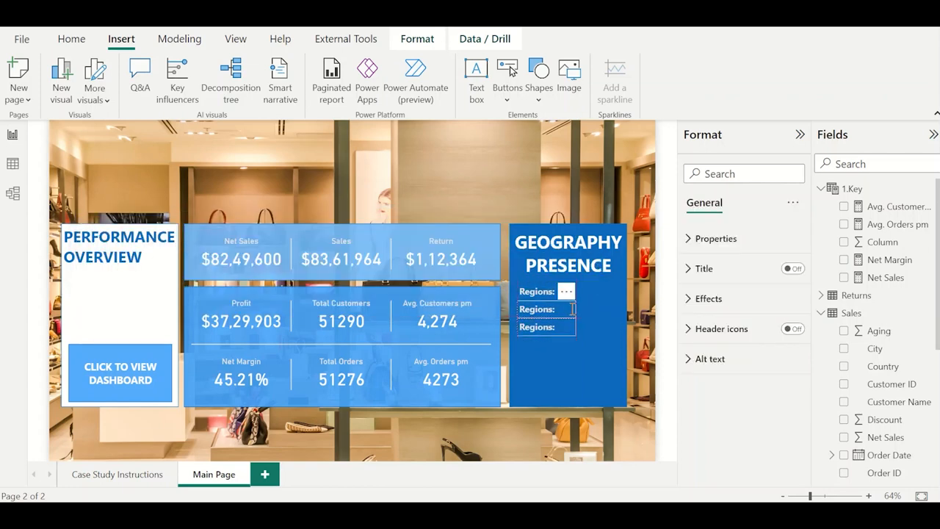
click(569, 328)
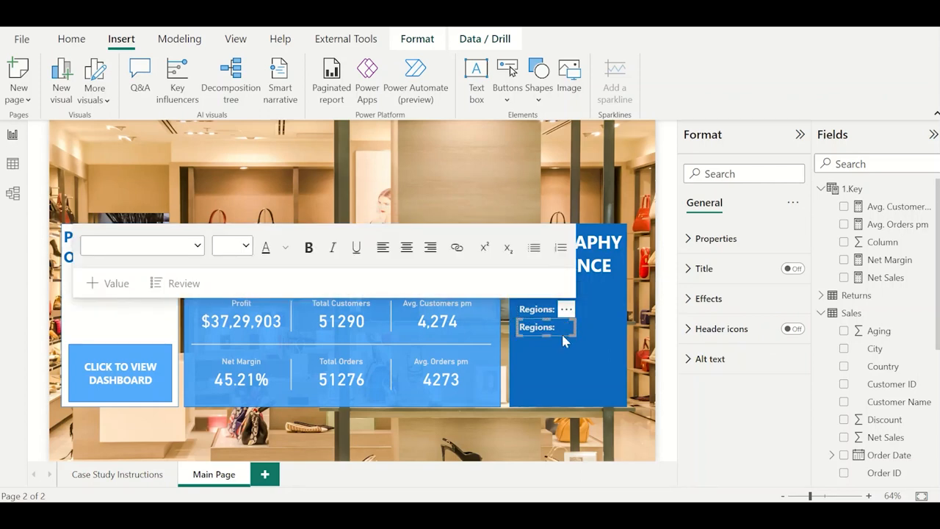
key(ctrl+v)
drag(570, 316, 569, 327)
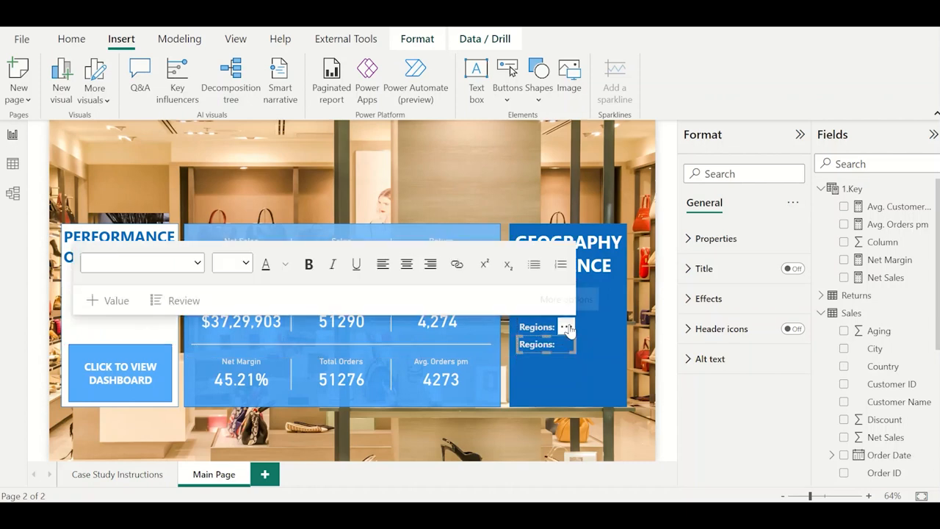
click(641, 316)
Replace the text of the three duplicated Regions: labels, from upper to lower, with Country:, State: and City:.
click(542, 307)
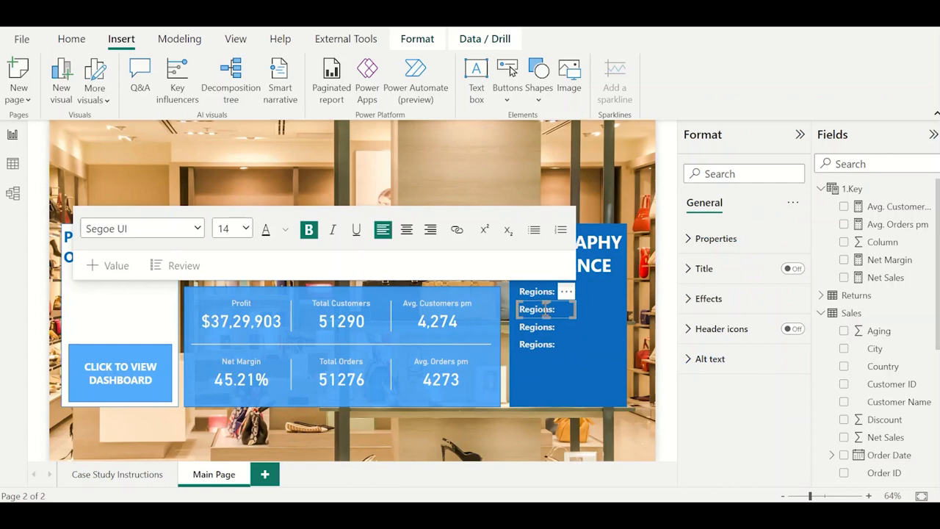
text(Country:)
click(540, 328)
text(S)
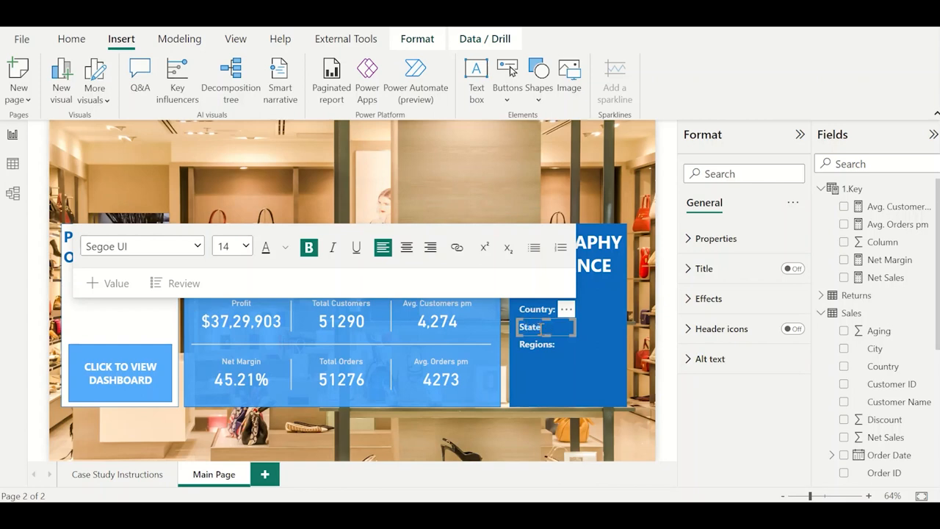
text(tate)
click(540, 345)
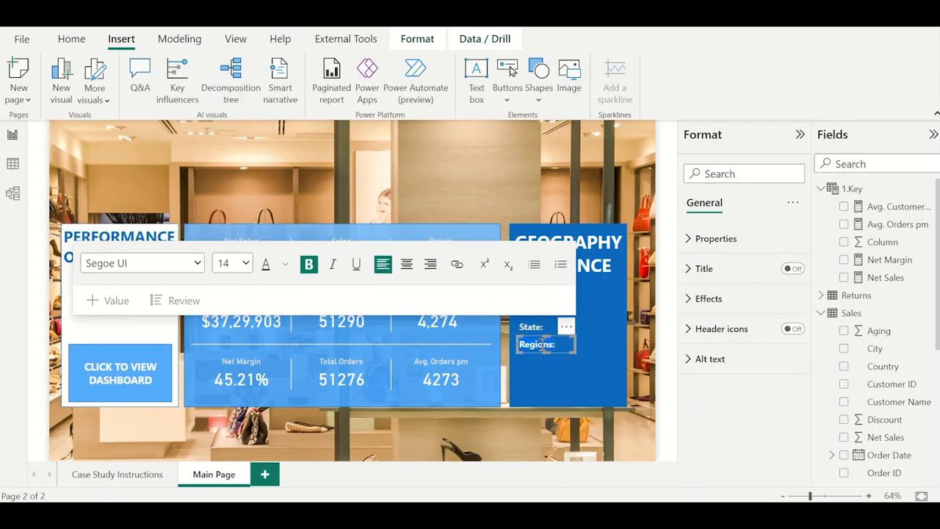
text(City:)
click(646, 353)
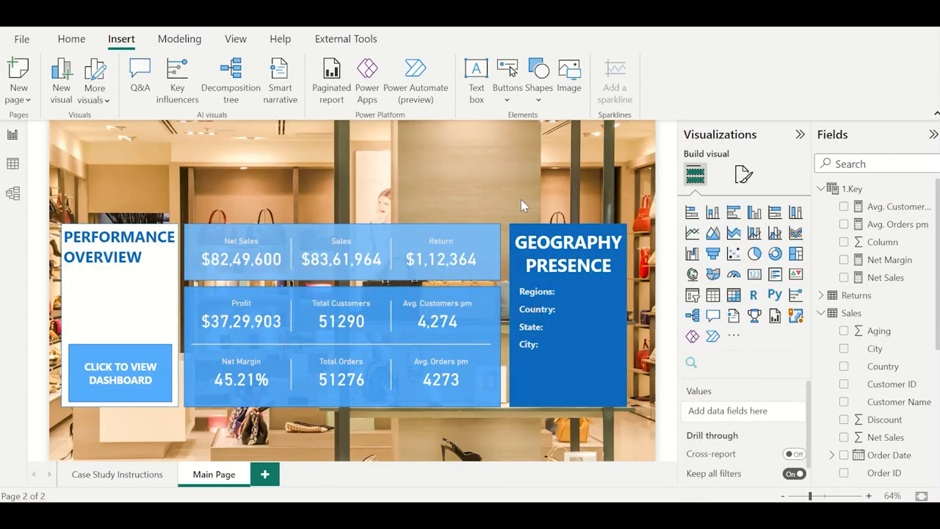
Duplicate the Return KPI card and place the copy on the open background above the KPI and geography panels.
click(444, 254)
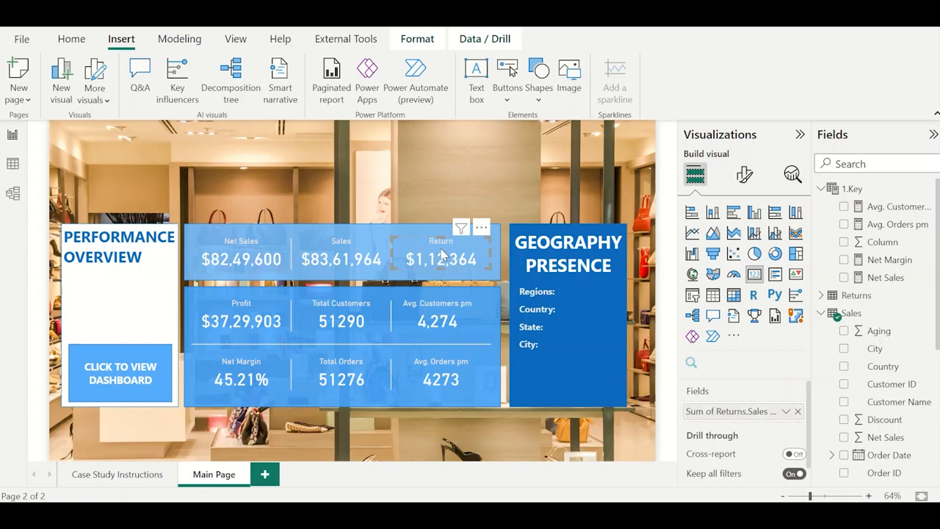
key(ctrl+v)
drag(490, 239, 559, 172)
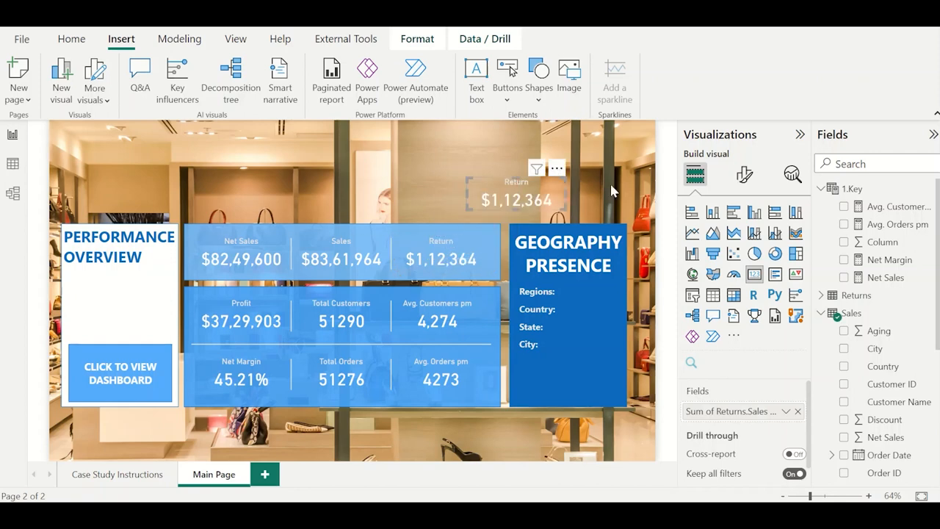
Replace the copied card's field with Region from the Sales table, summarised as Count (Distinct).
click(896, 163)
text(region)
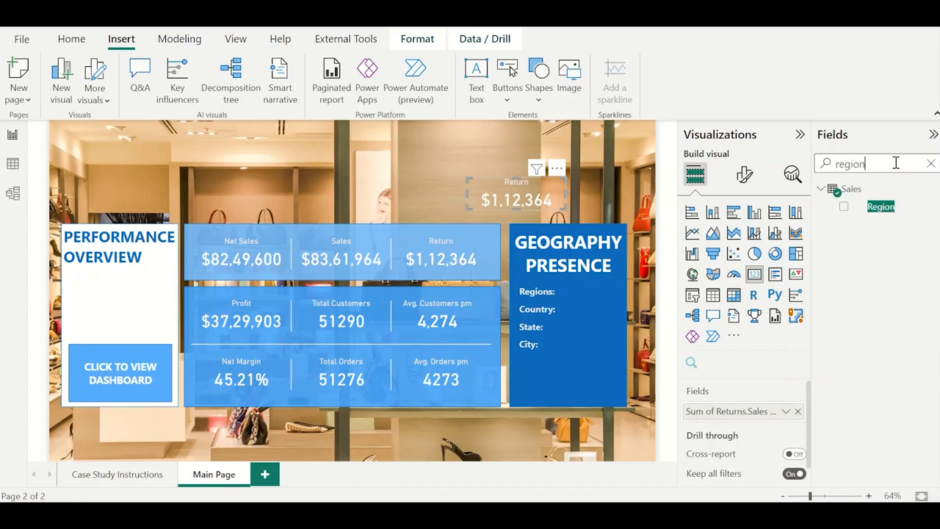
click(798, 412)
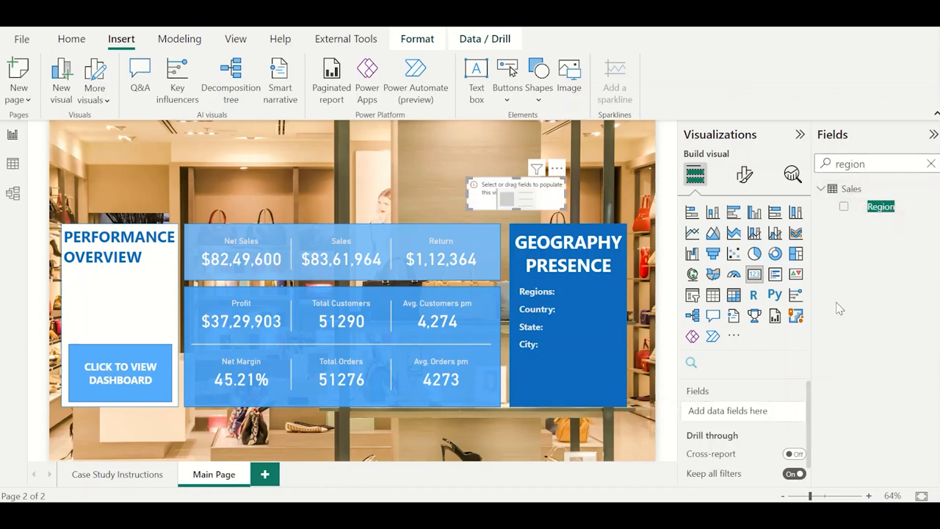
click(844, 209)
click(786, 412)
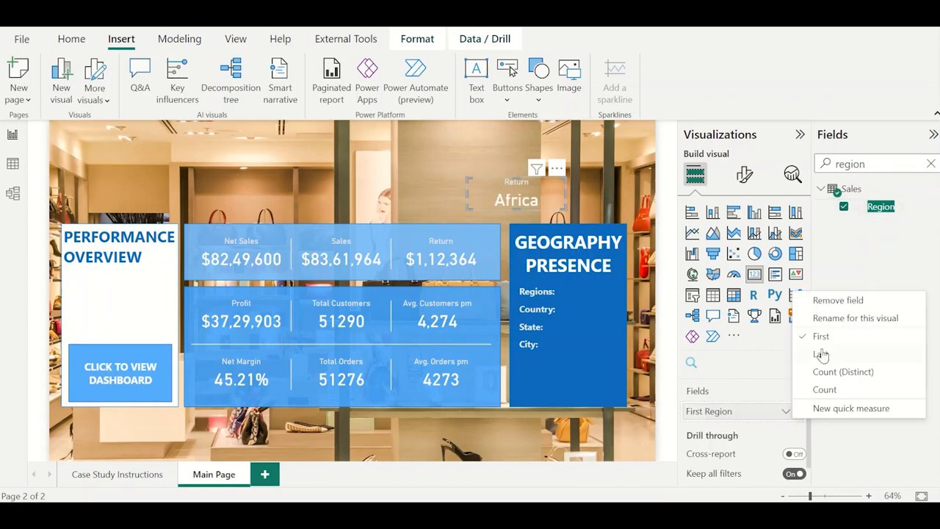
click(837, 389)
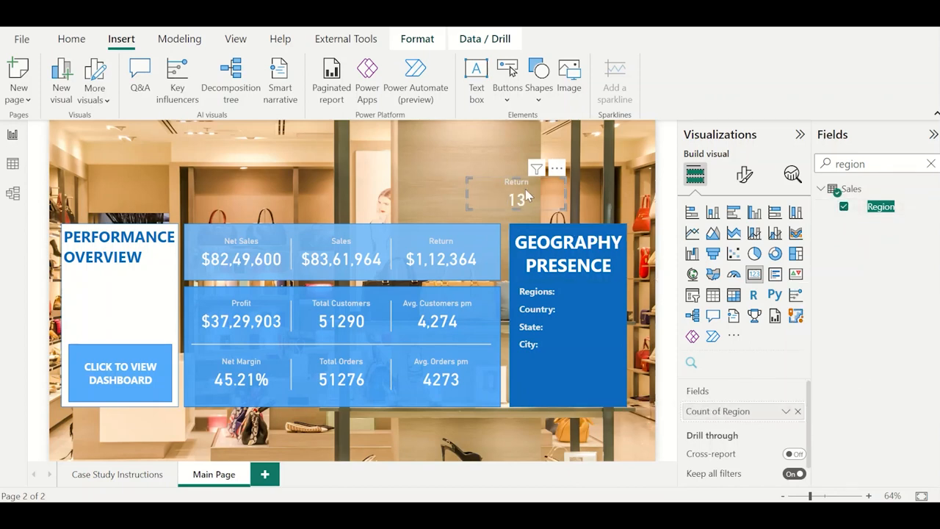
Turn off the region count card's title and shrink the card to about 60% of its width.
click(745, 177)
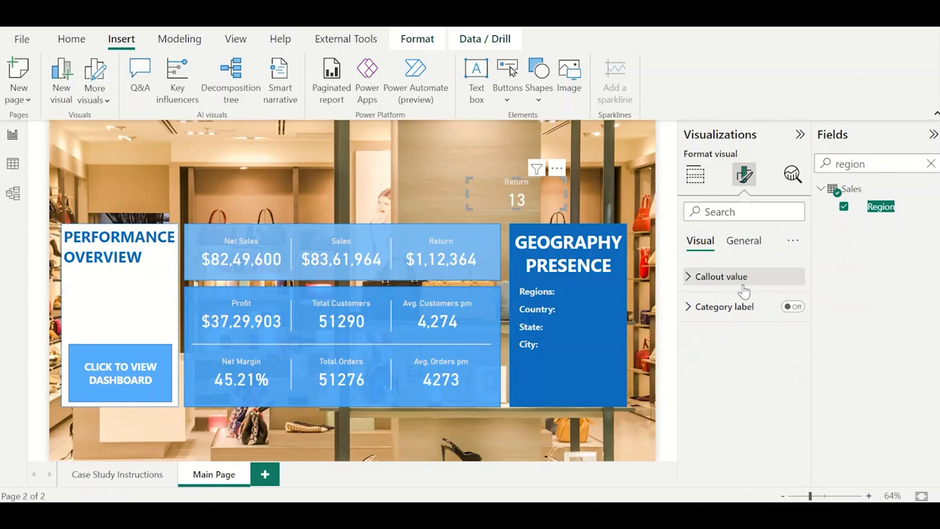
click(743, 240)
click(792, 308)
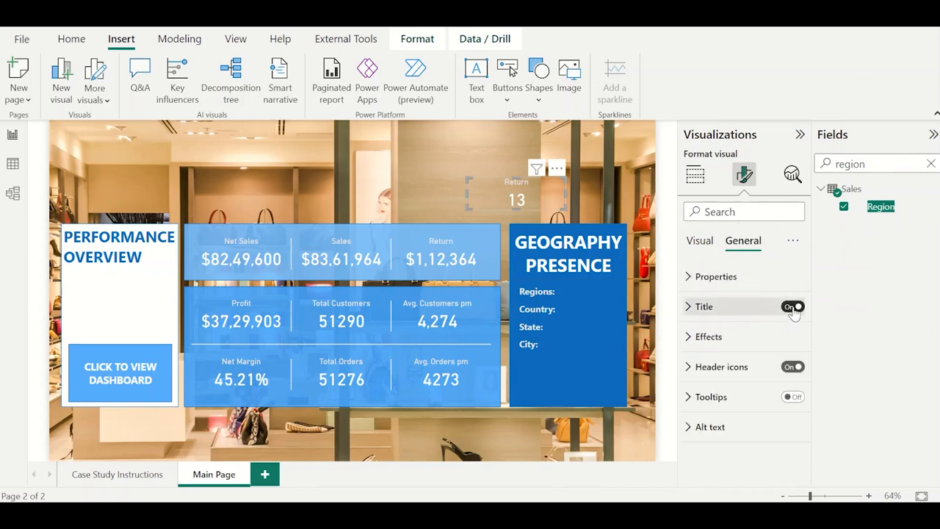
click(793, 309)
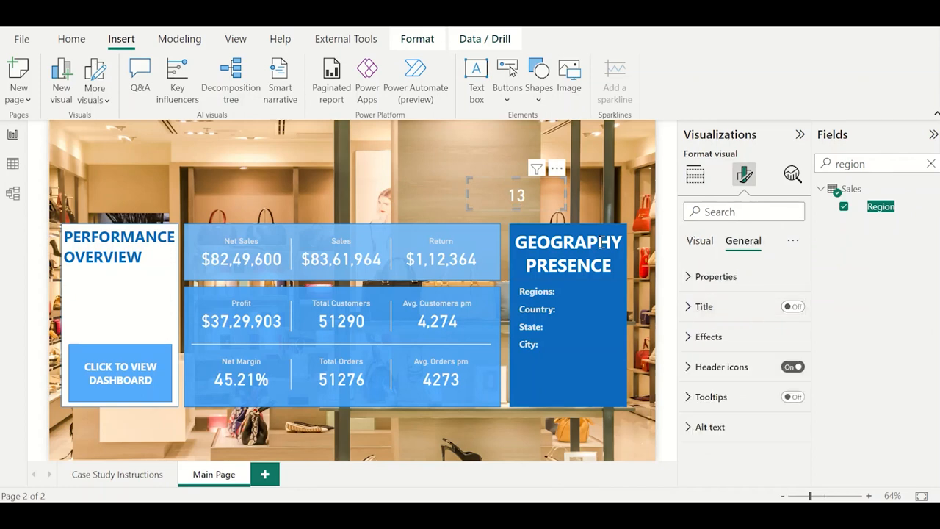
drag(559, 198, 523, 200)
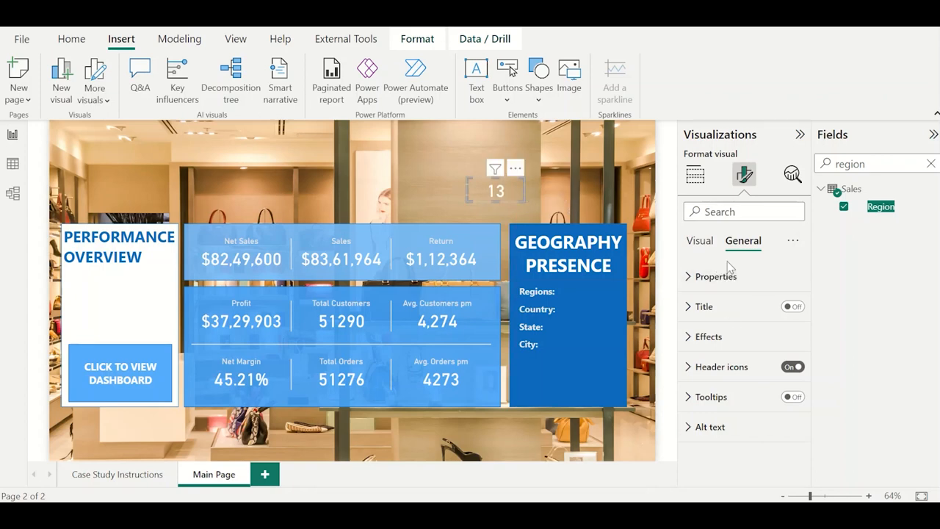
Set the region count card's callout value font size to 20 and place the card beside the Regions: label.
click(702, 244)
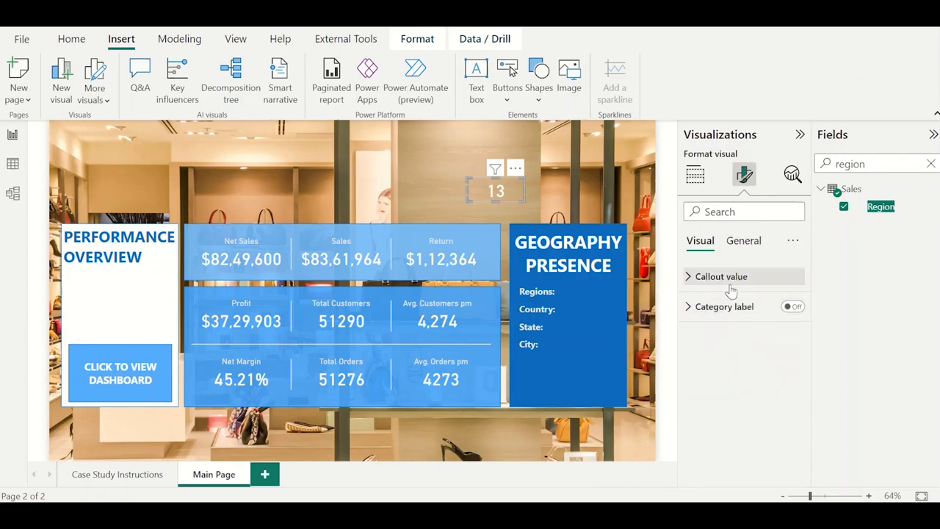
click(731, 287)
click(772, 320)
text(2)
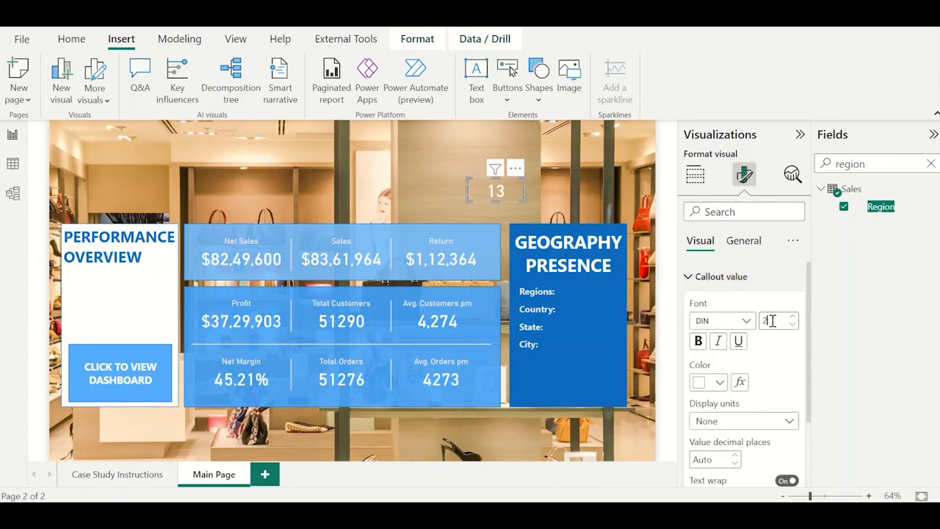
text(0)
drag(519, 171, 589, 272)
click(554, 192)
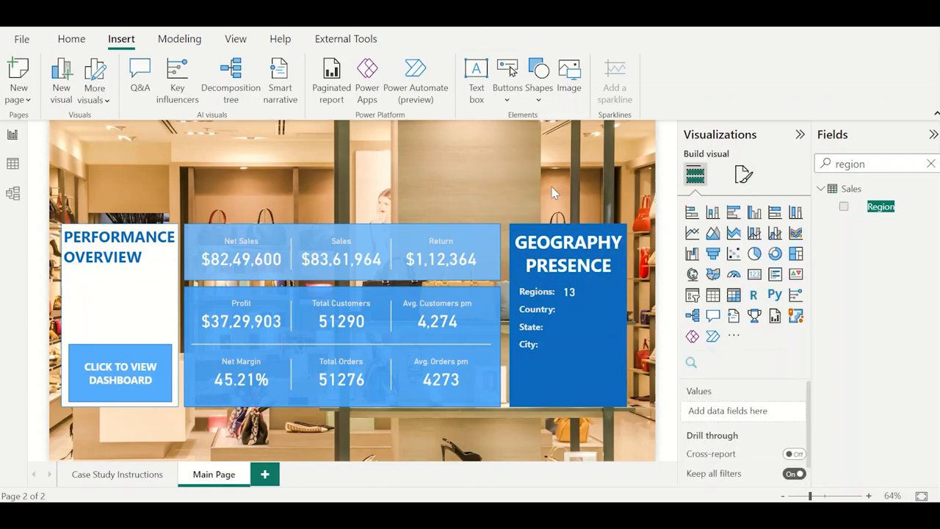
Duplicate the region count card and place the copy beside the Country: label.
click(574, 293)
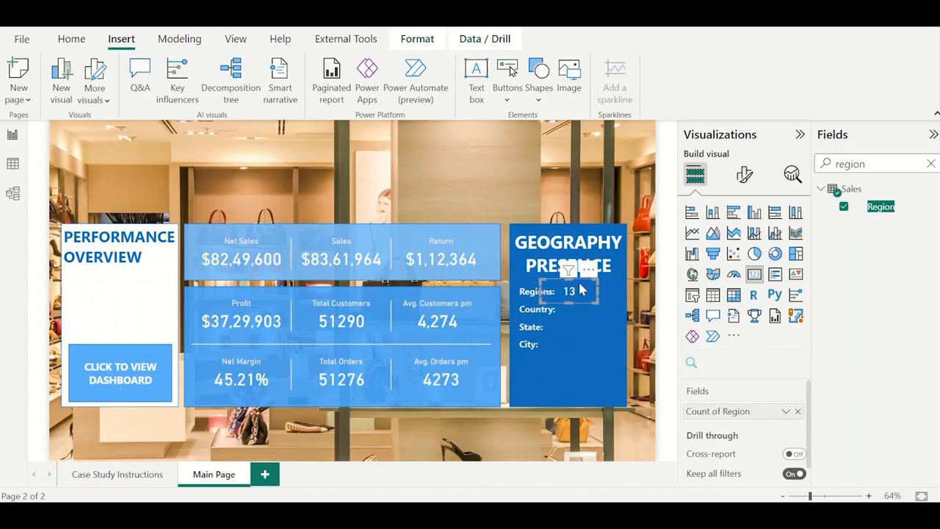
key(ctrl+v)
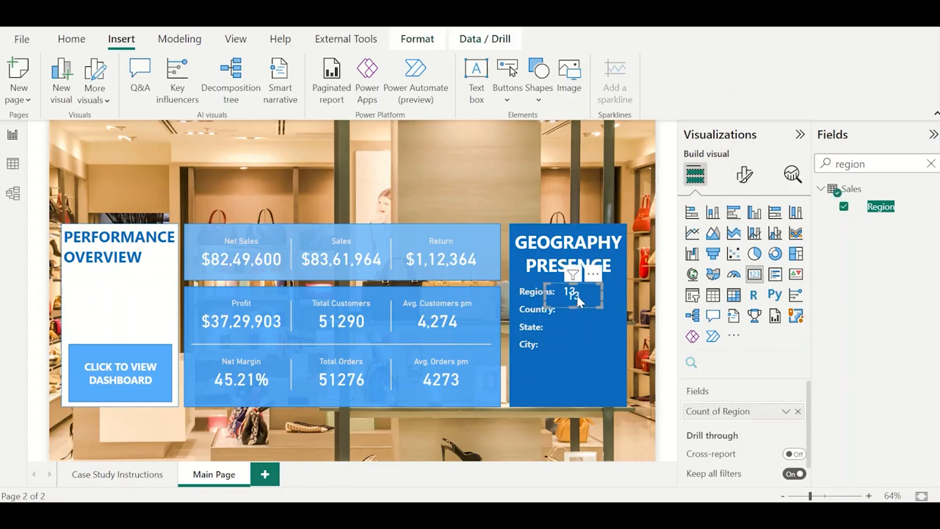
drag(579, 297, 575, 311)
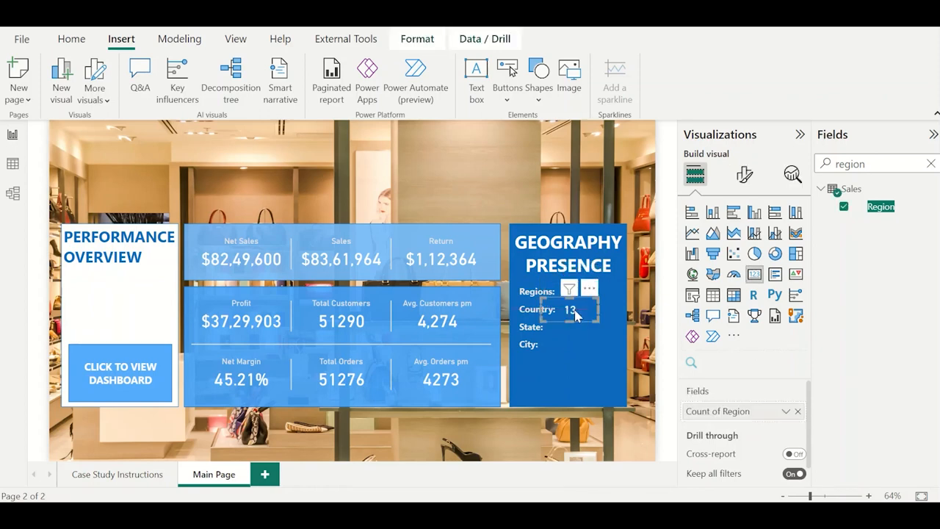
Replace the field of the card beside Country: with State, summarised as Count (Distinct).
double_click(854, 167)
text(state)
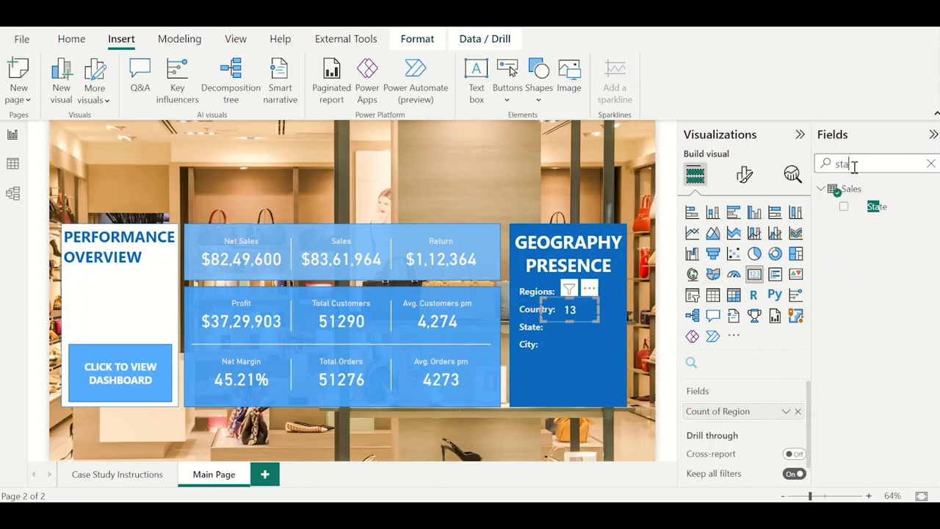
click(797, 411)
click(844, 207)
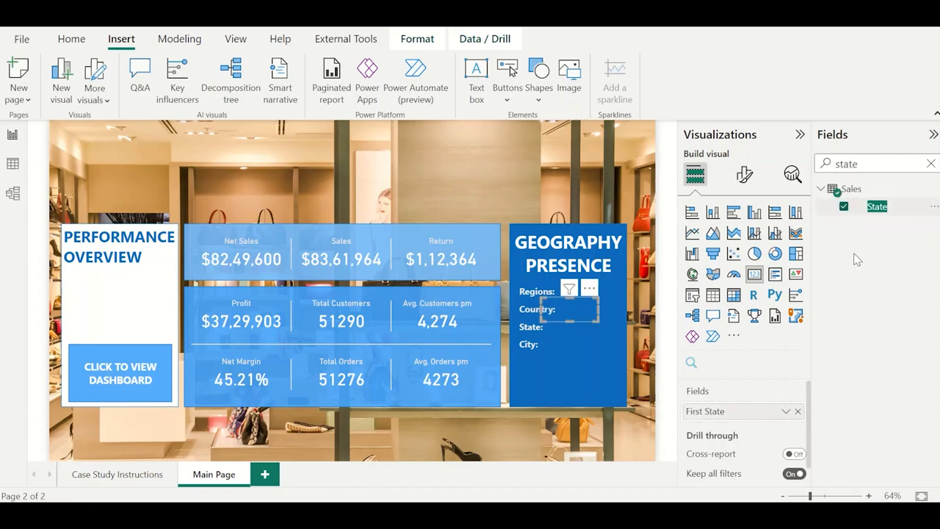
click(794, 412)
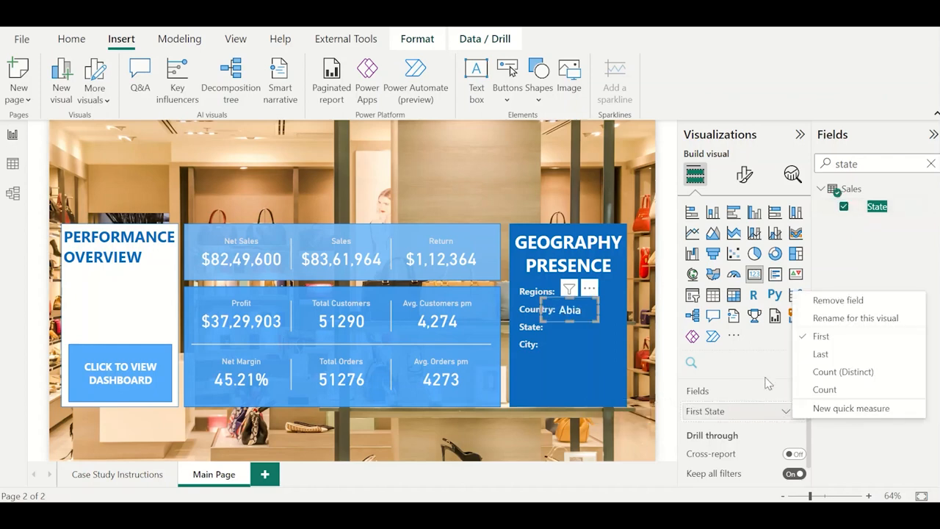
click(835, 372)
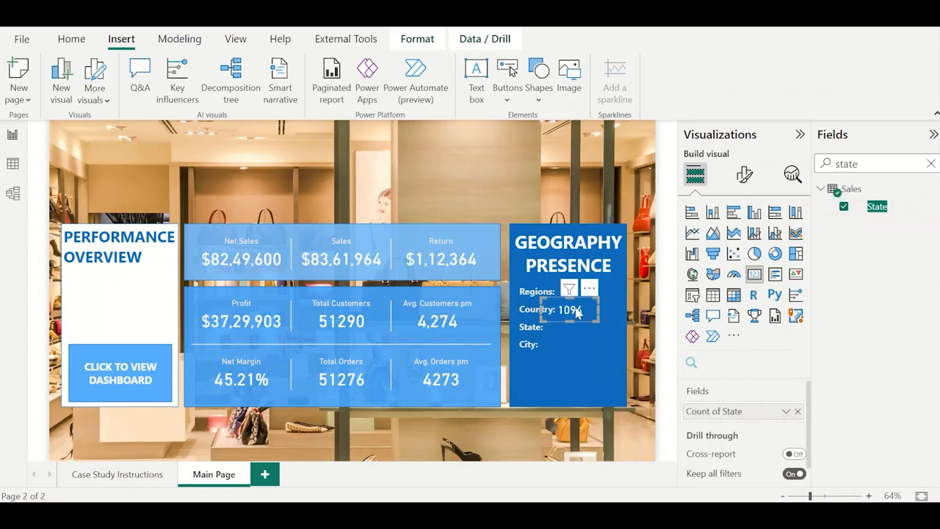
Duplicate the card into the State: row and assign it the State field summarised as Count (Distinct).
drag(578, 313, 579, 331)
key(ctrl+v)
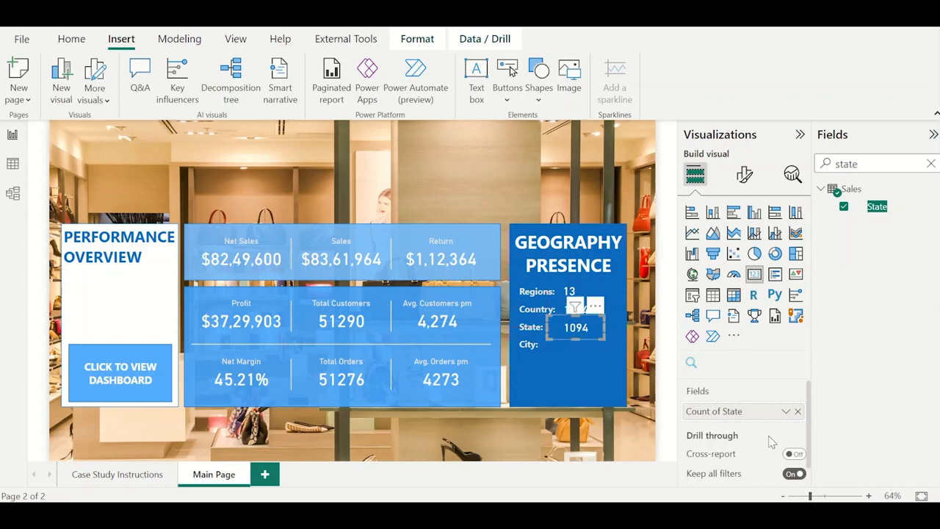
click(797, 411)
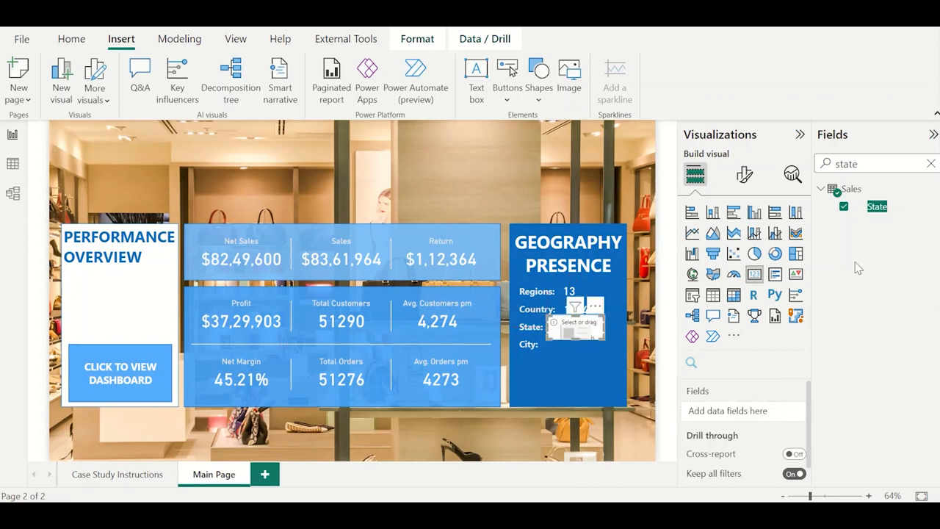
double_click(882, 164)
text(state)
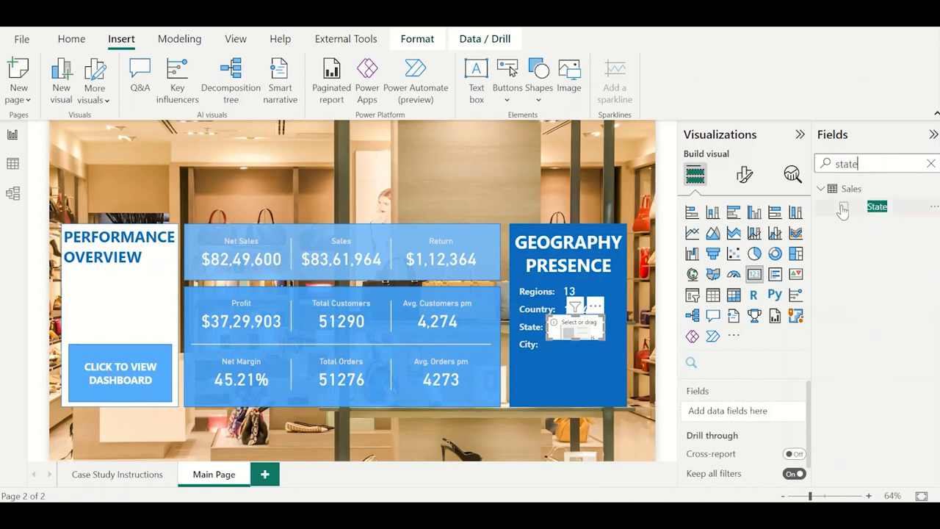
click(843, 206)
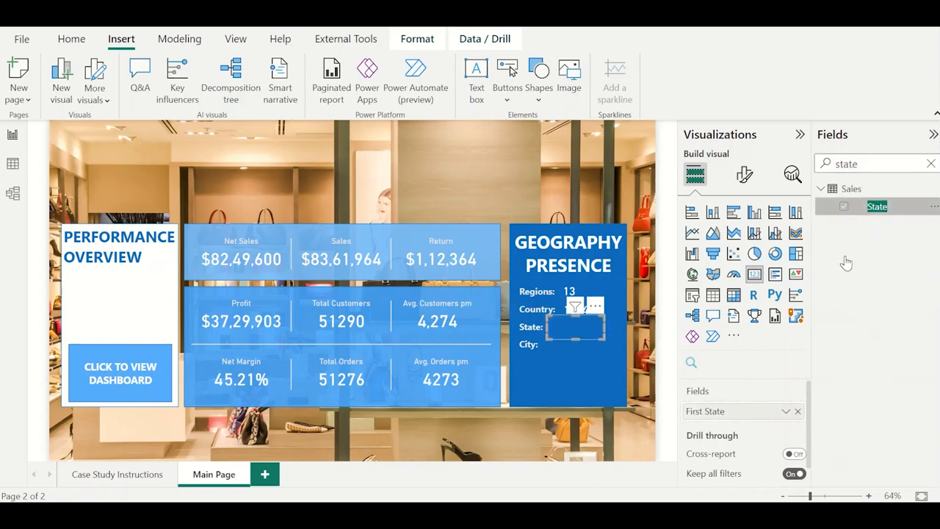
click(785, 412)
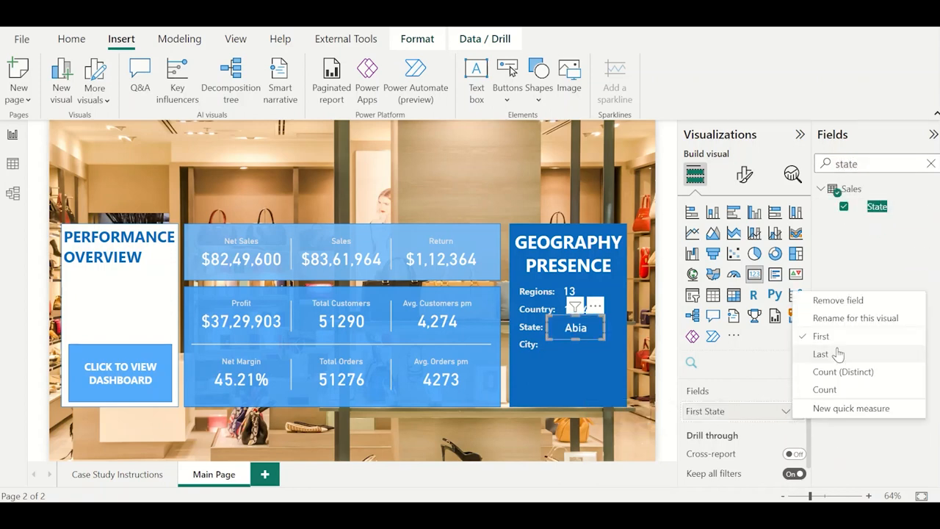
click(849, 373)
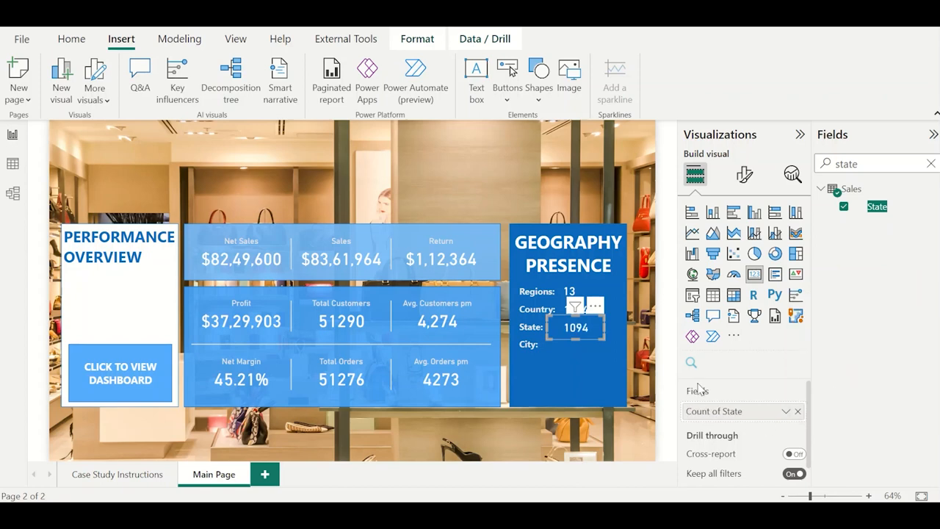
click(608, 385)
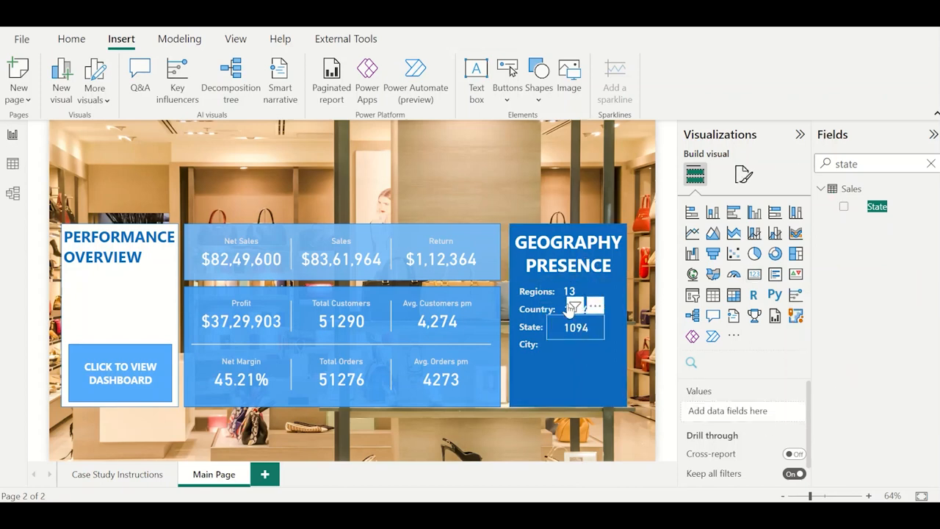
Replace the field of the card beside Country: with Country, summarised as Count (Distinct).
click(559, 310)
double_click(891, 160)
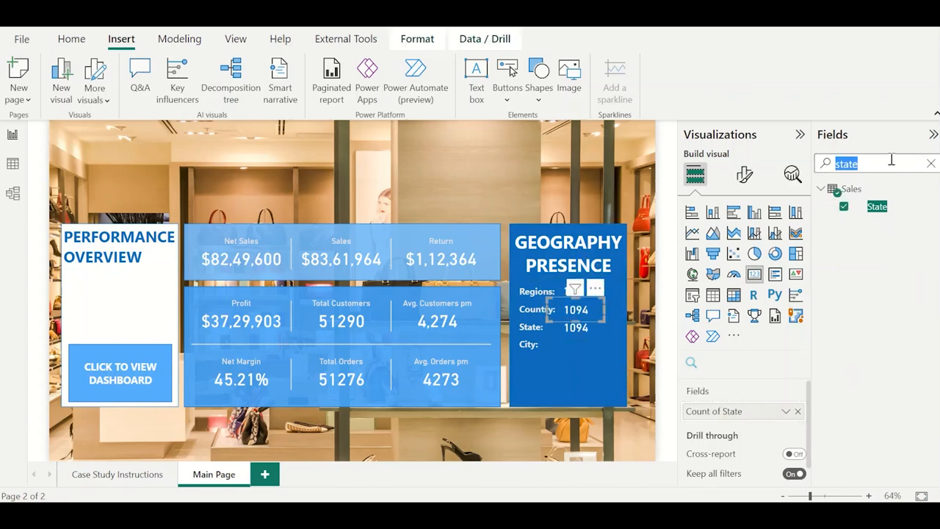
text(countr)
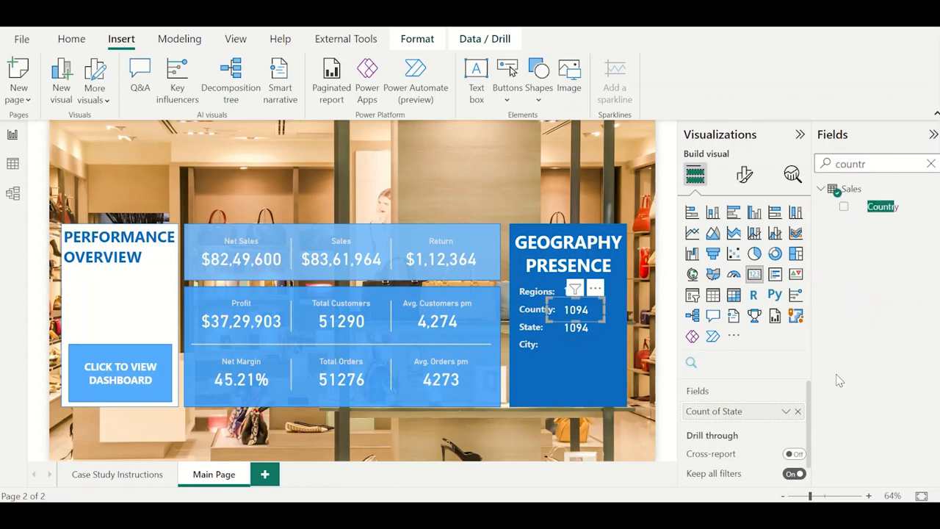
click(798, 411)
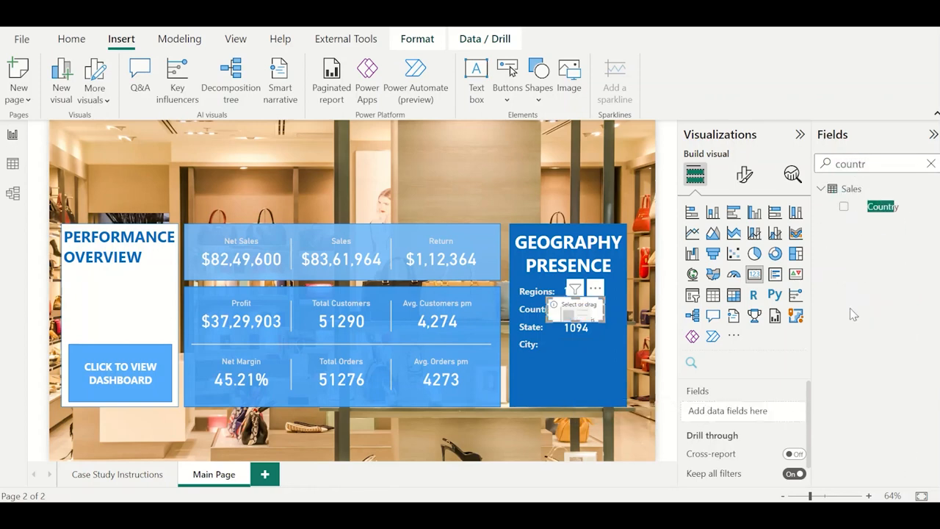
click(845, 209)
click(786, 412)
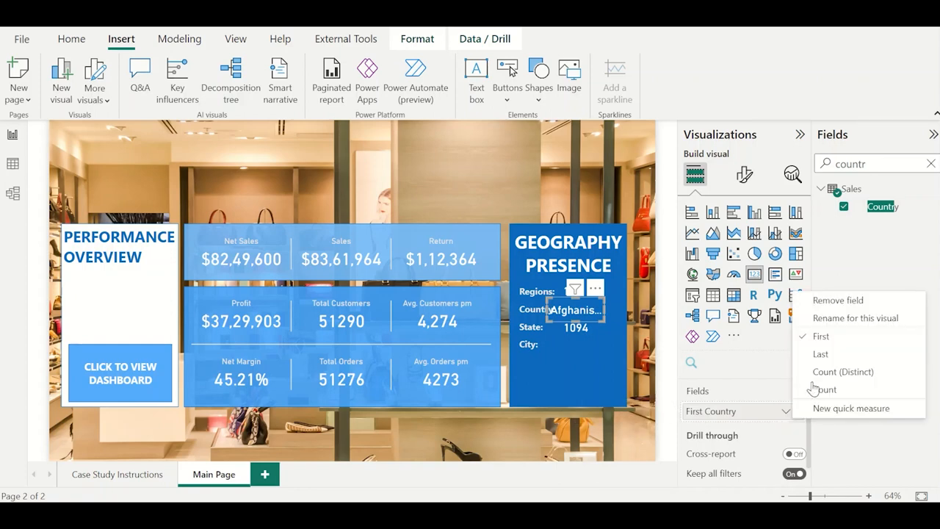
click(817, 389)
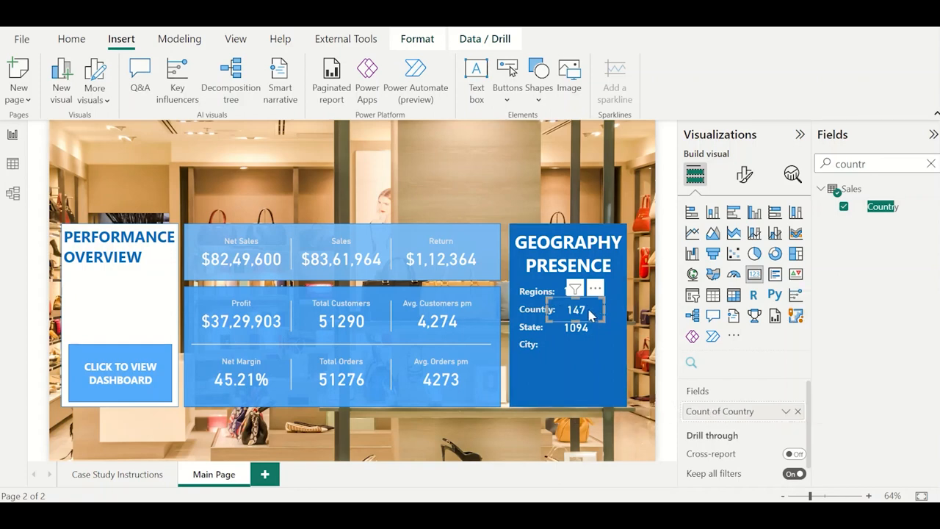
Duplicate the country count card into the City: row and assign it the City field summarised as Count (Distinct).
drag(579, 311, 578, 346)
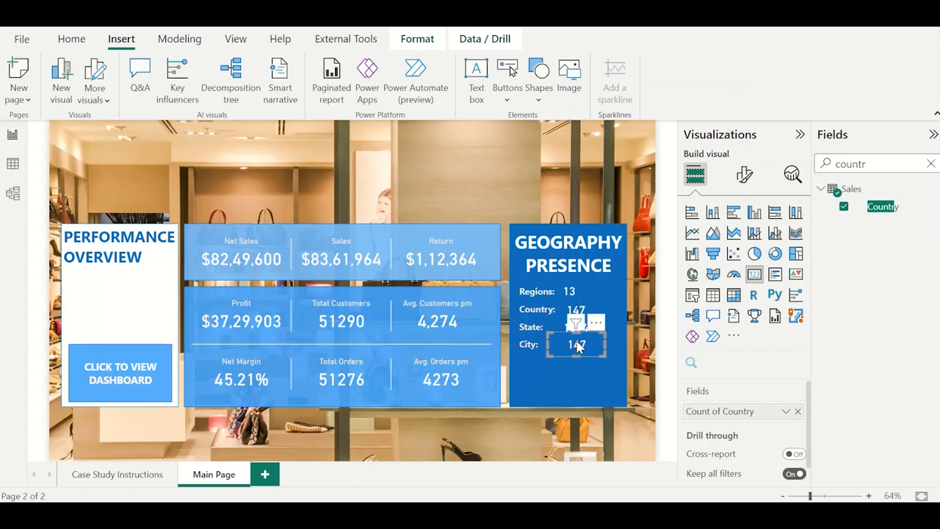
double_click(886, 162)
text(city)
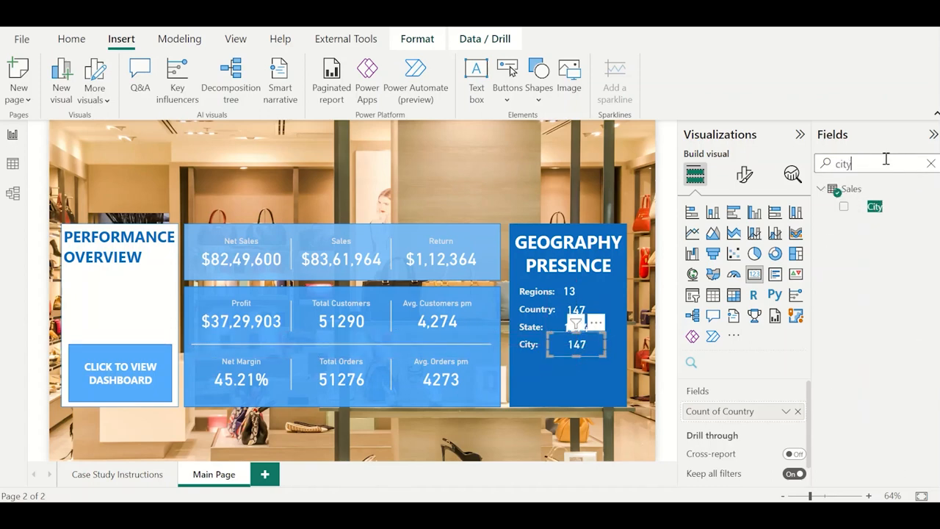
click(798, 412)
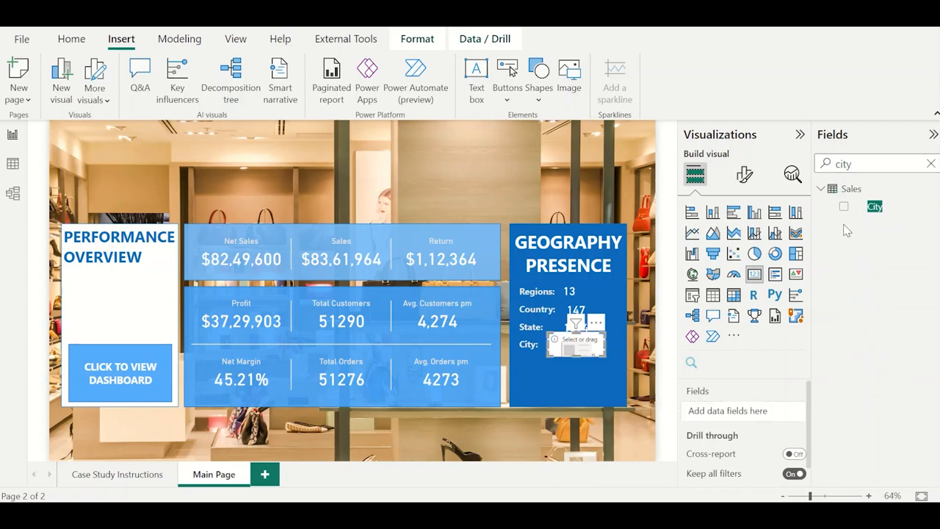
click(845, 208)
click(786, 411)
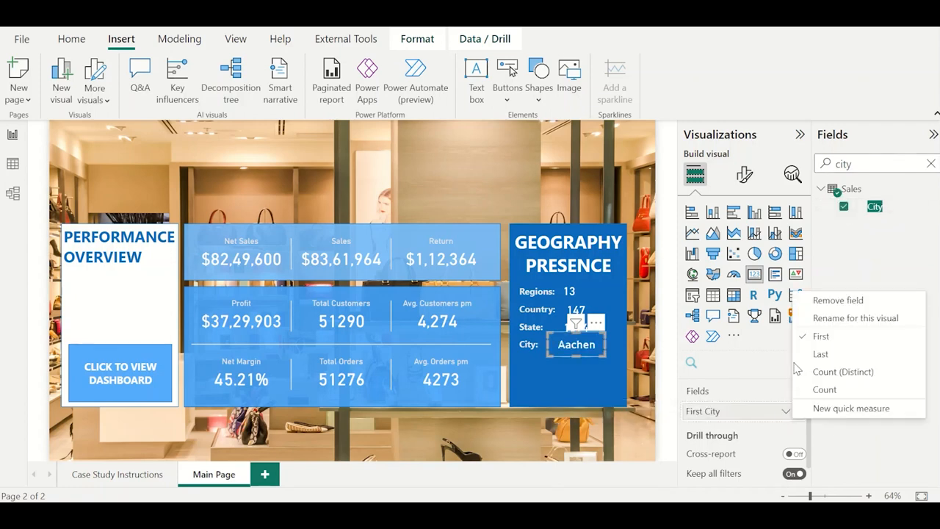
click(825, 388)
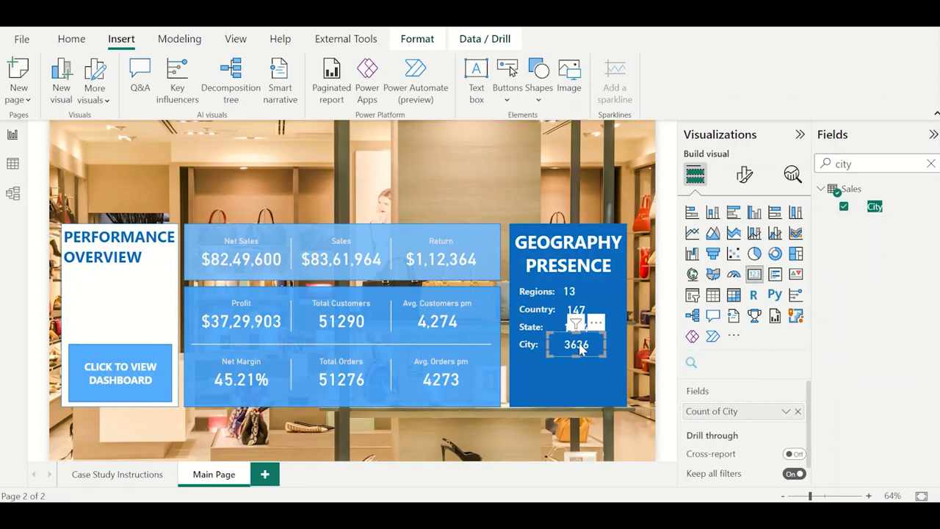
drag(584, 349, 584, 347)
Nudge the country count card slightly left so its number lines up with the other geography values, and deselect it.
click(577, 311)
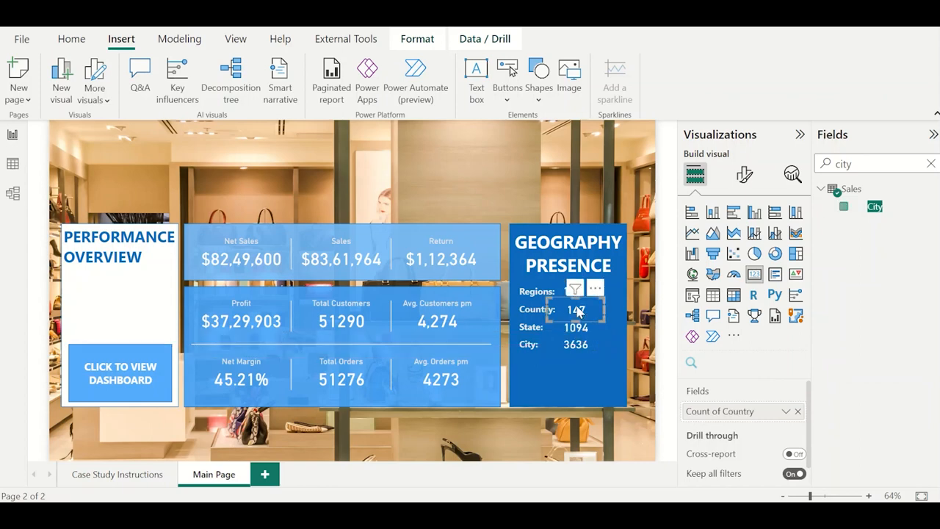
key(Left)
key(Left)
key(Right)
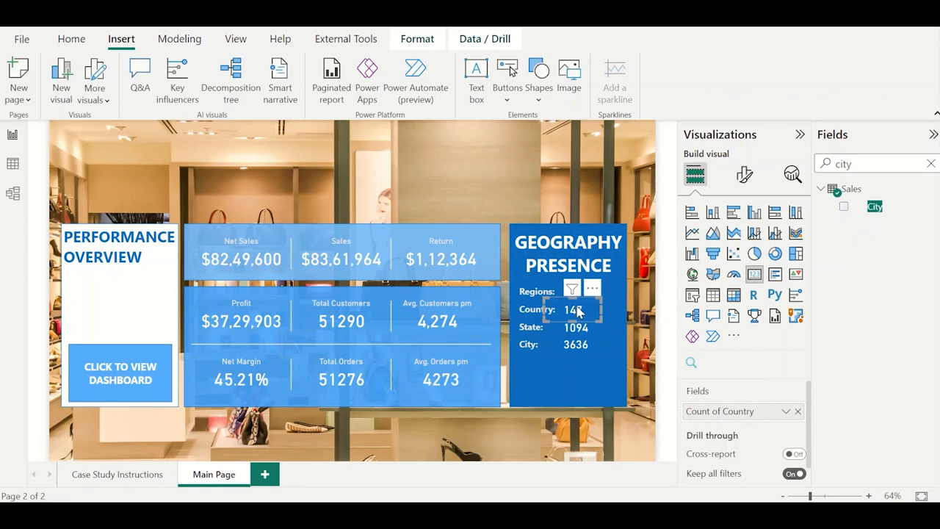
click(575, 196)
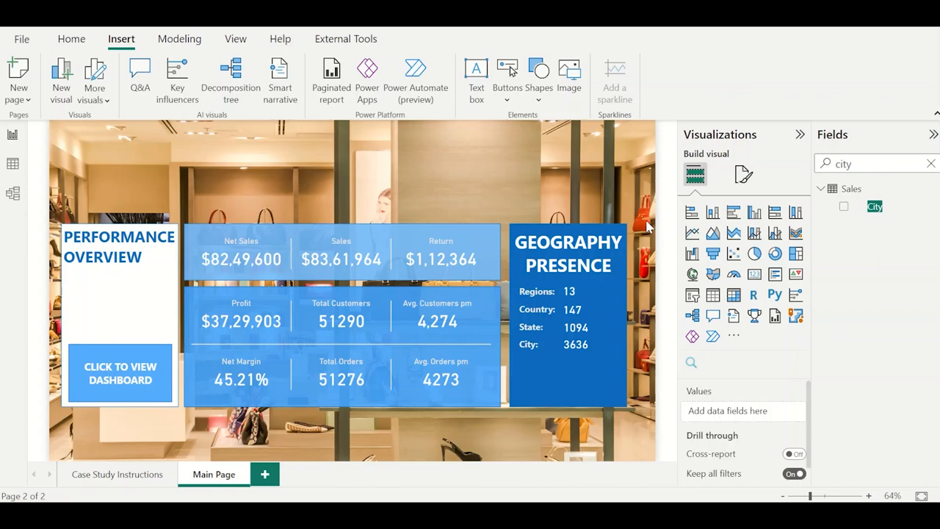
Add a new report page and give it the EcommerceRetail image as canvas background, with image fit set to Fit and 0% transparency.
right_click(220, 475)
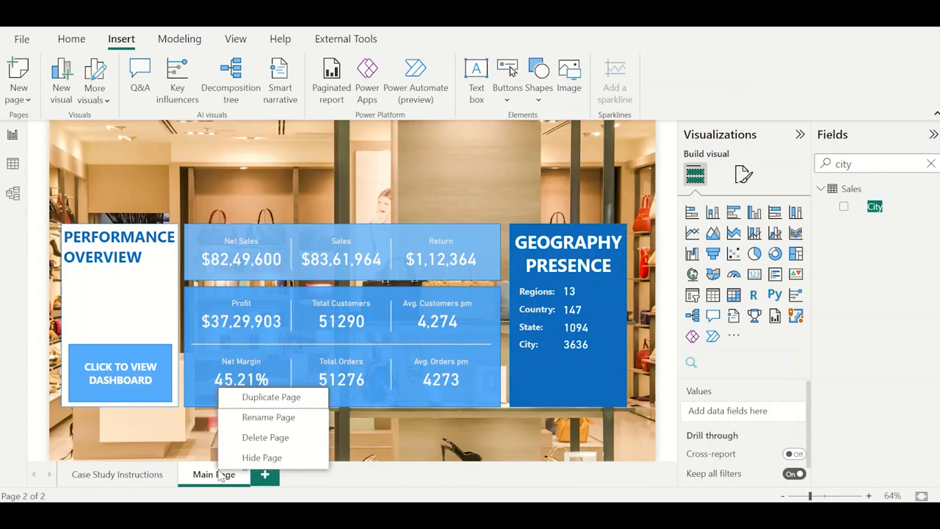
click(266, 475)
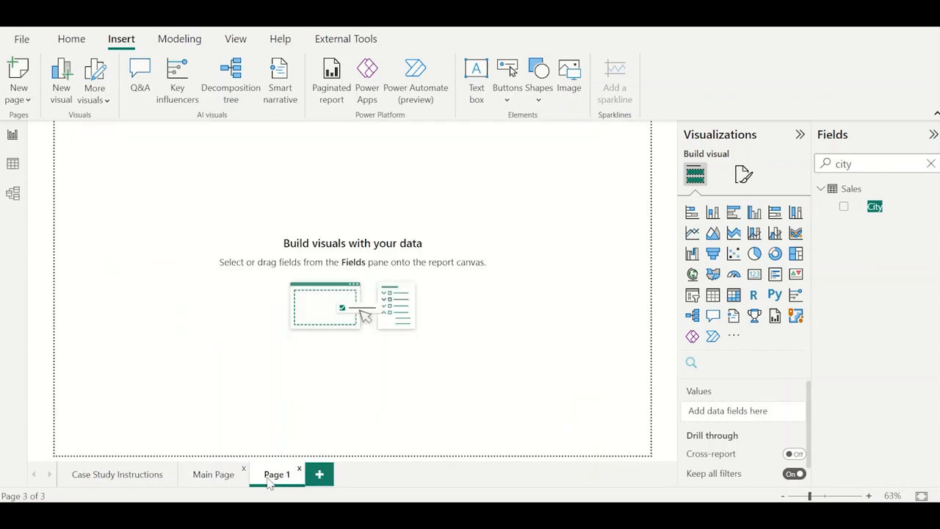
click(744, 176)
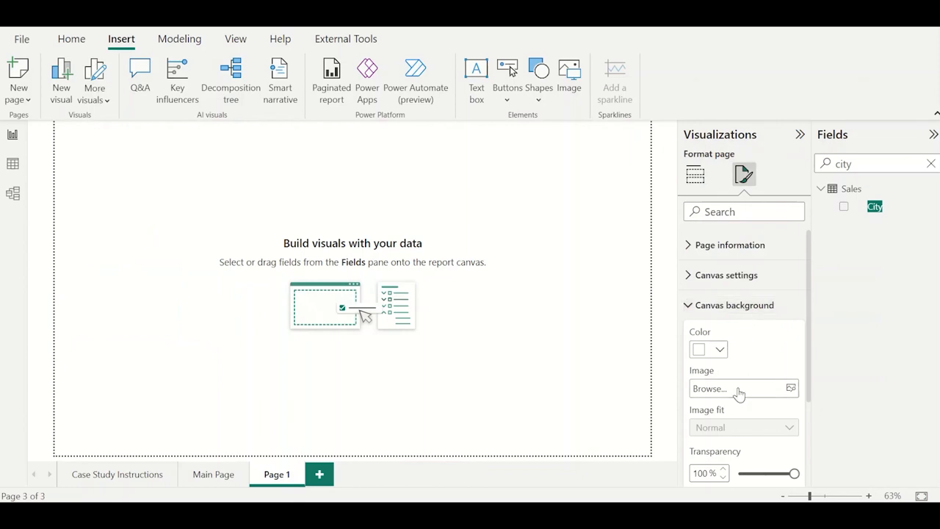
click(736, 389)
double_click(220, 143)
click(752, 429)
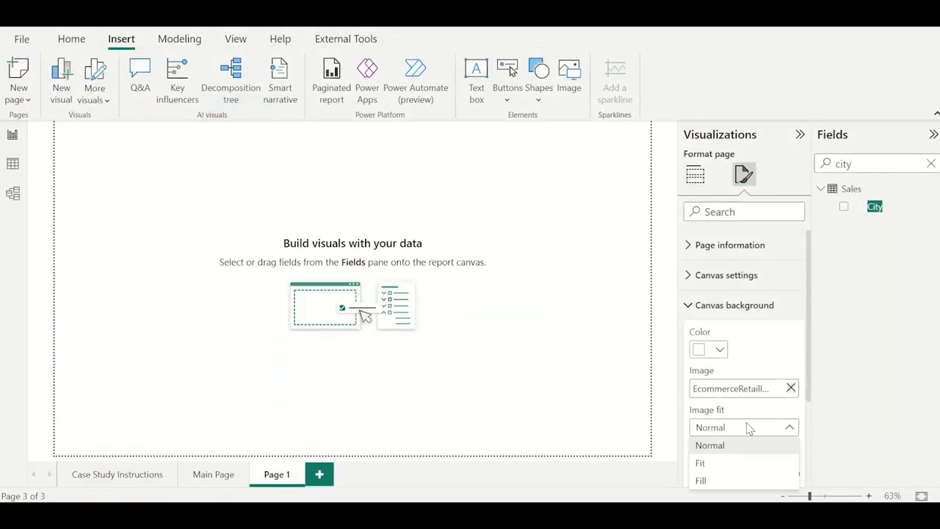
click(732, 464)
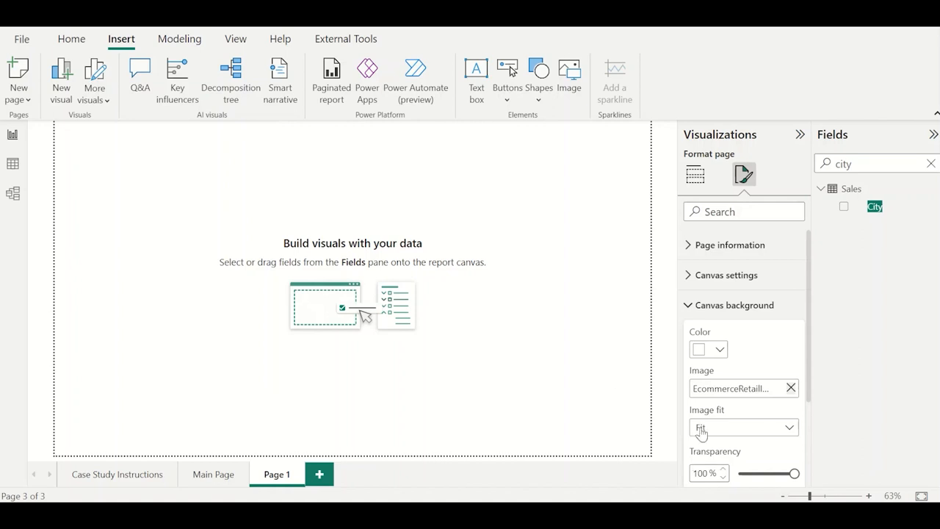
double_click(704, 473)
text(0)
click(585, 345)
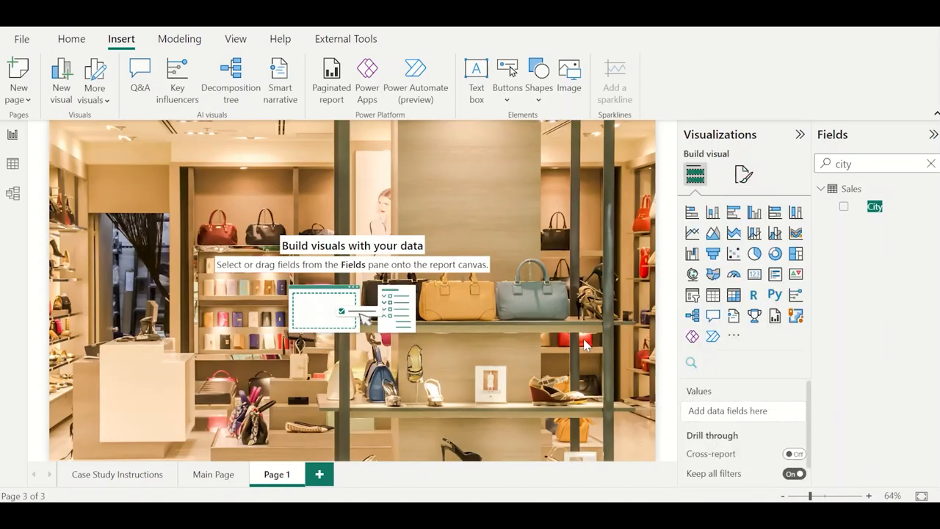
Examine the Main Page and Product page of the finished reference report to see the layout the new page should follow.
click(223, 476)
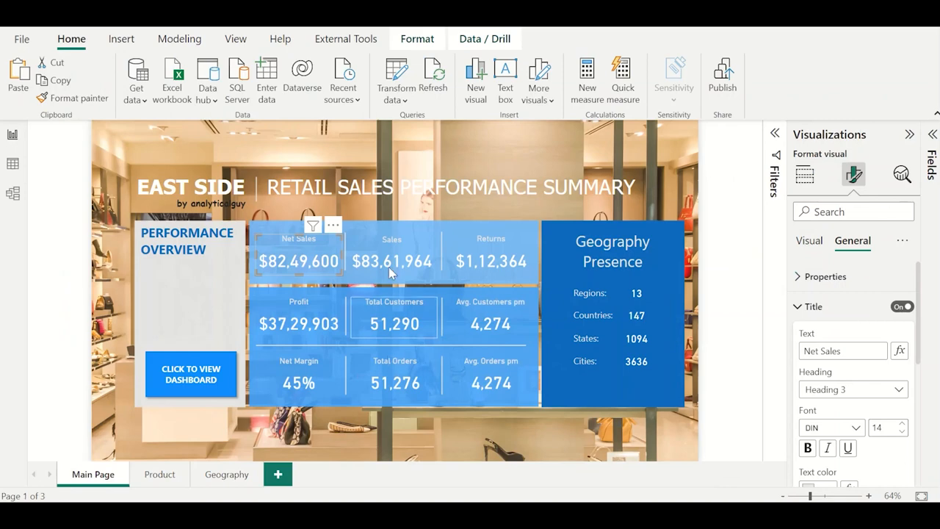
click(532, 429)
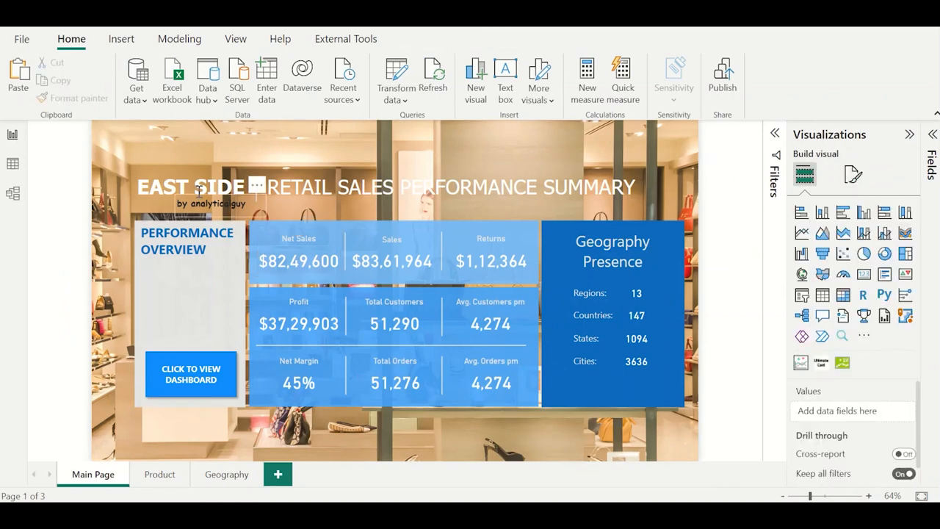
click(271, 193)
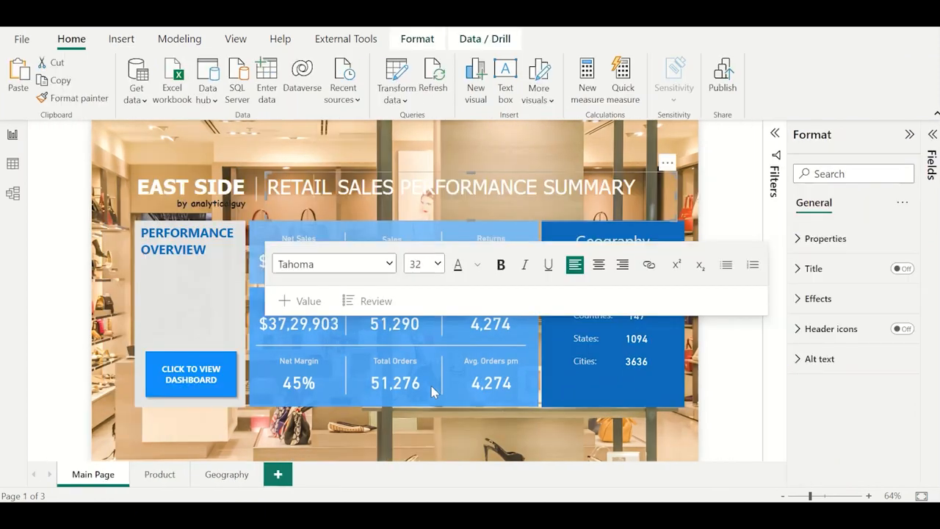
ctrl+click(189, 379)
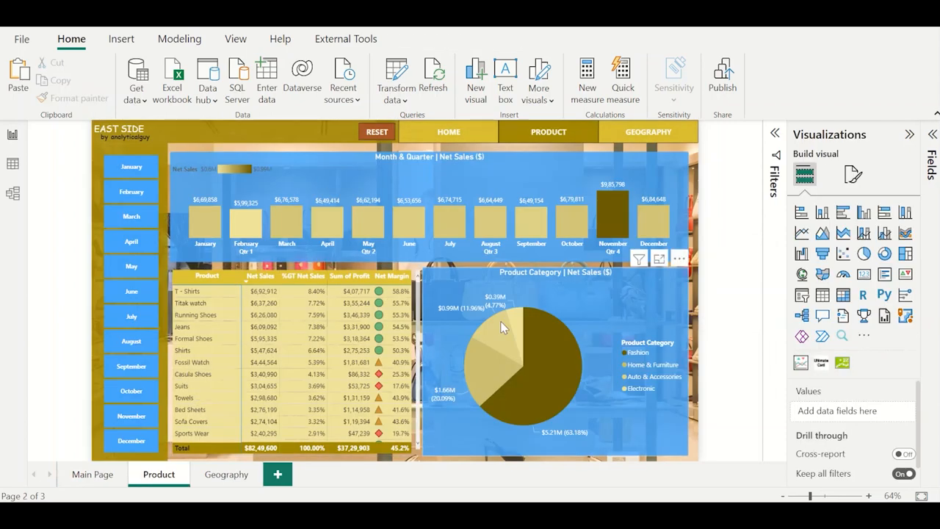
mouse_move(502, 328)
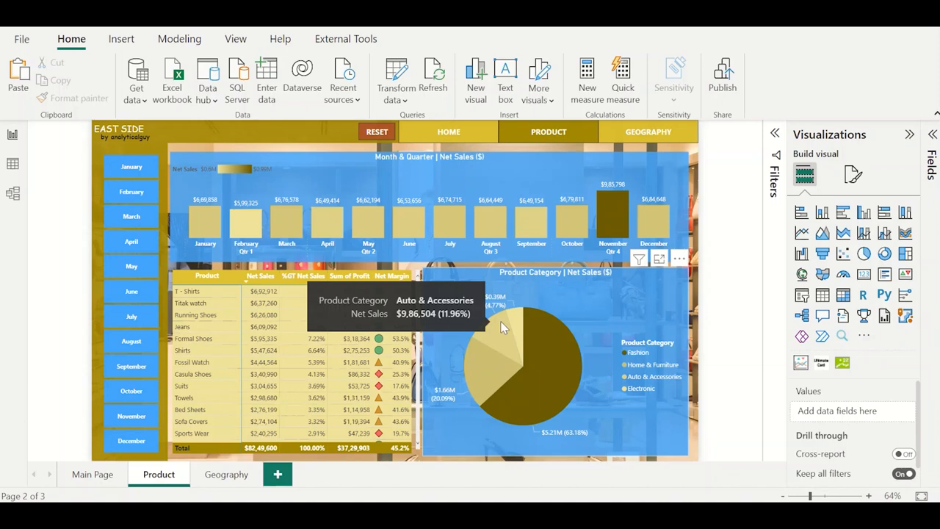
click(289, 138)
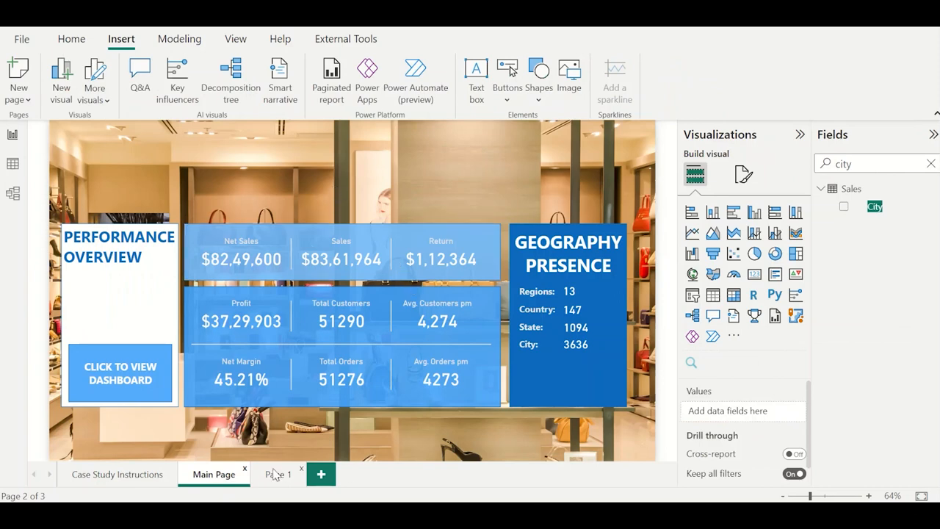
Insert a rectangle on Page 1 and resize it into a thin header bar spanning the full width of the page's upper edge.
click(275, 475)
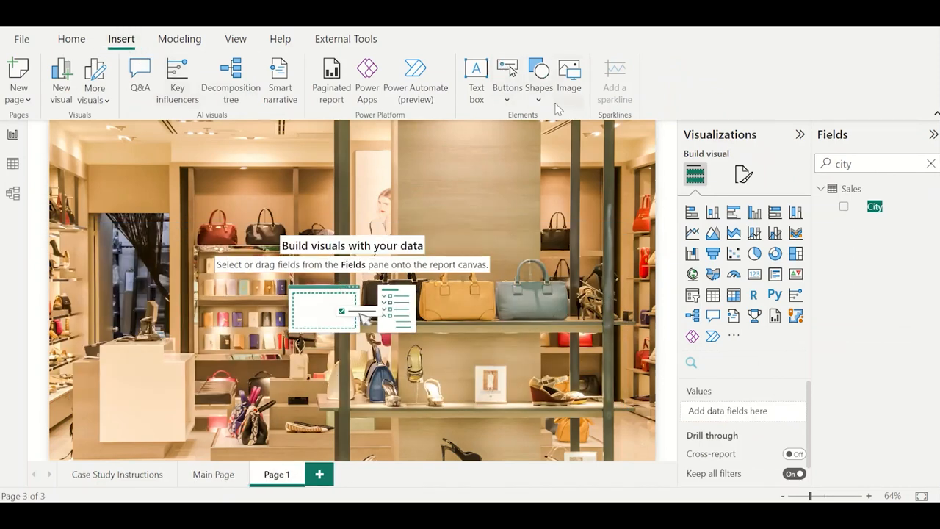
click(539, 79)
click(537, 149)
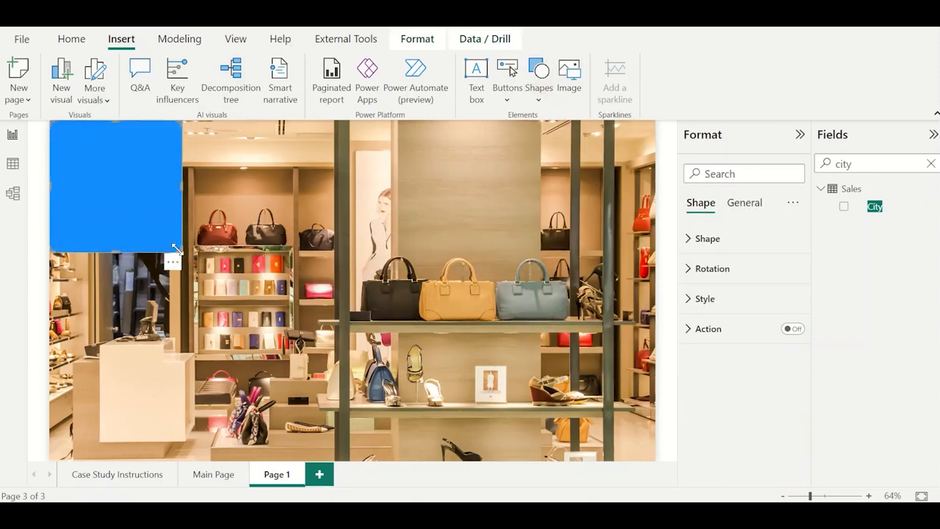
drag(294, 222, 652, 142)
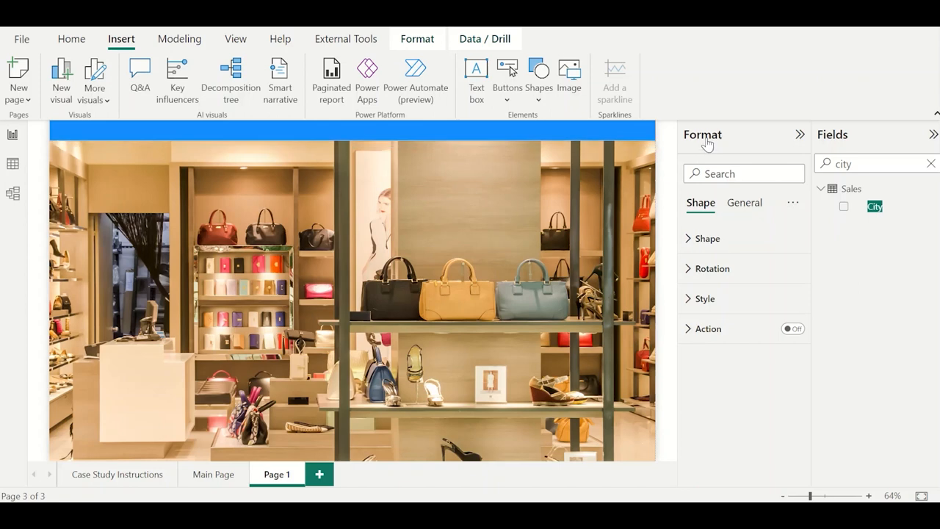
click(479, 211)
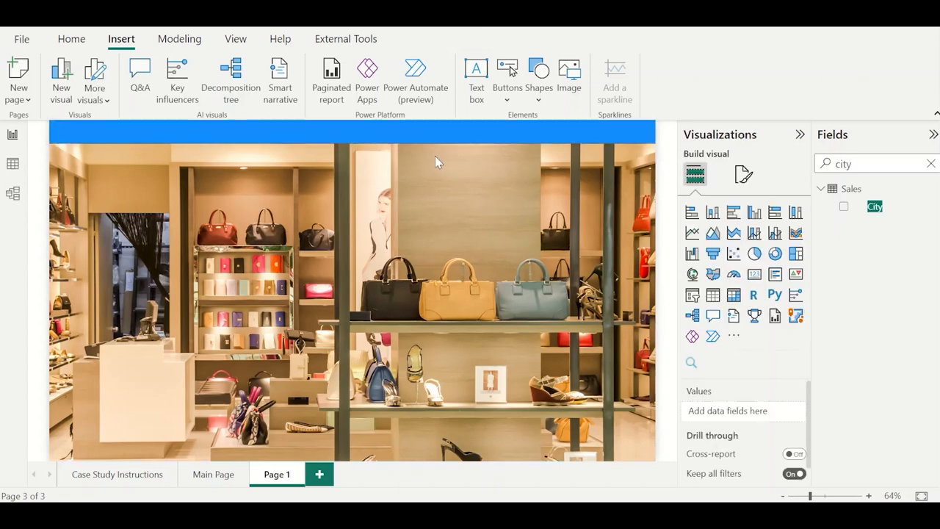
Turn on the header bar's background effect and set the bar's fill color to dark gold.
click(421, 140)
click(749, 203)
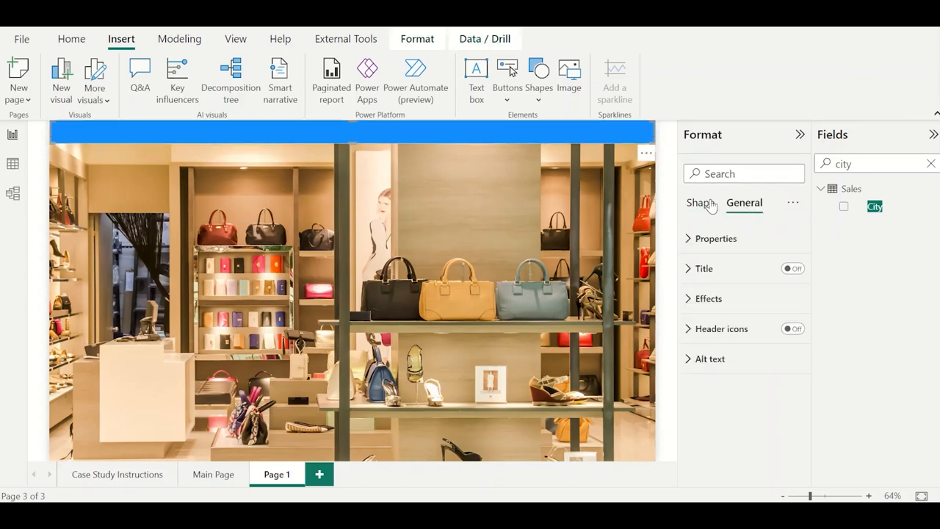
click(726, 301)
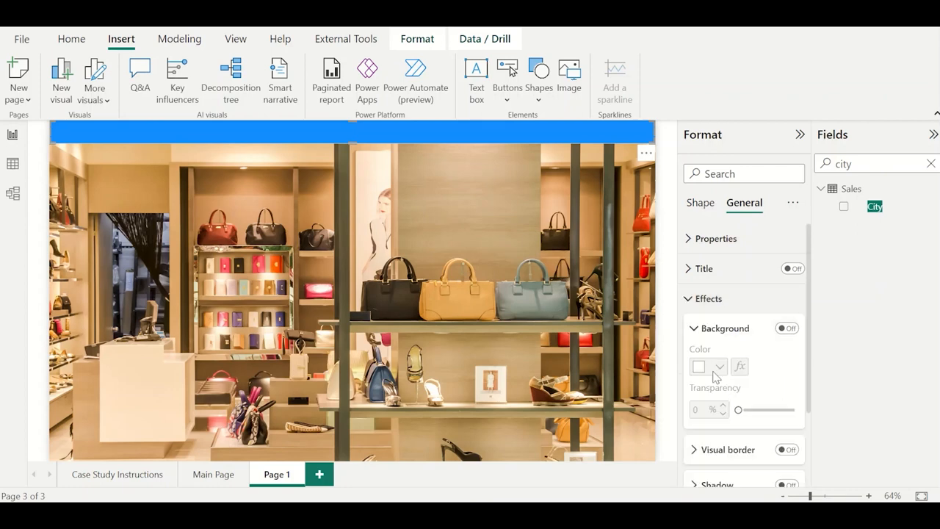
click(781, 330)
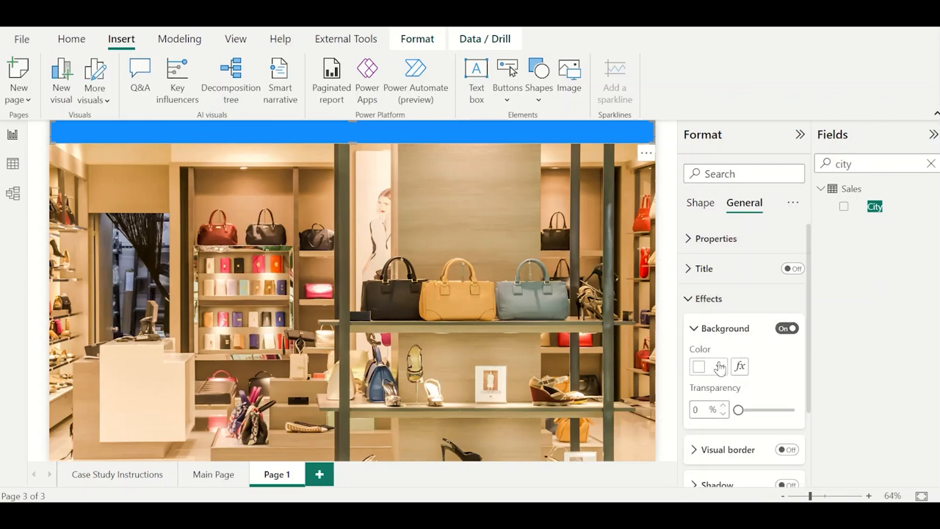
click(705, 208)
click(708, 298)
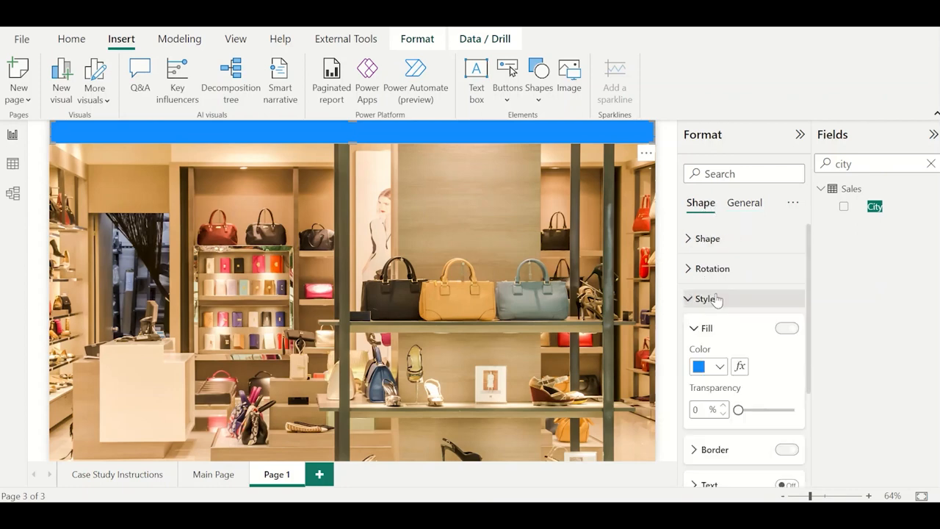
click(721, 367)
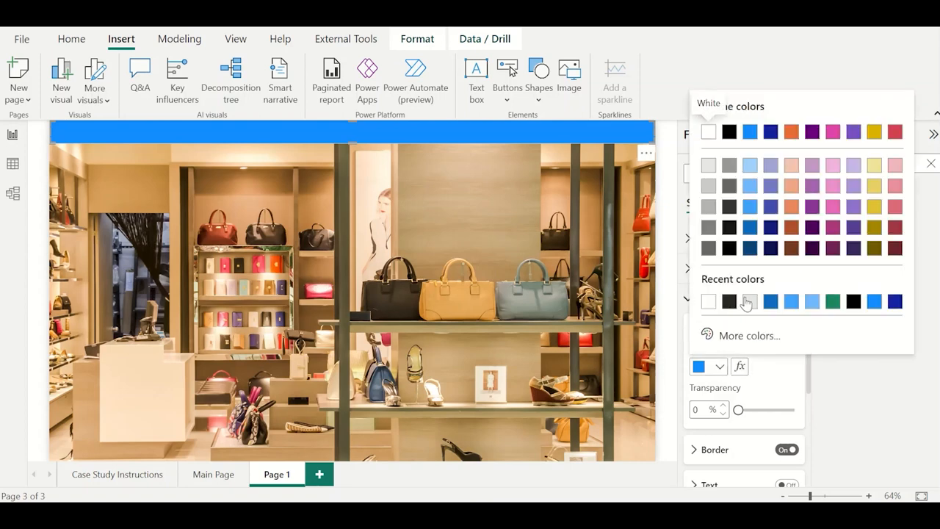
click(876, 229)
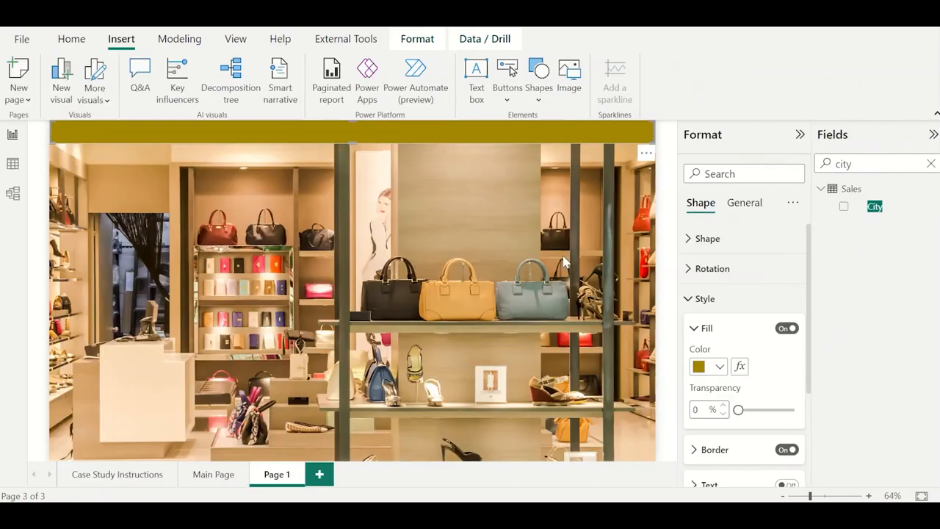
click(502, 170)
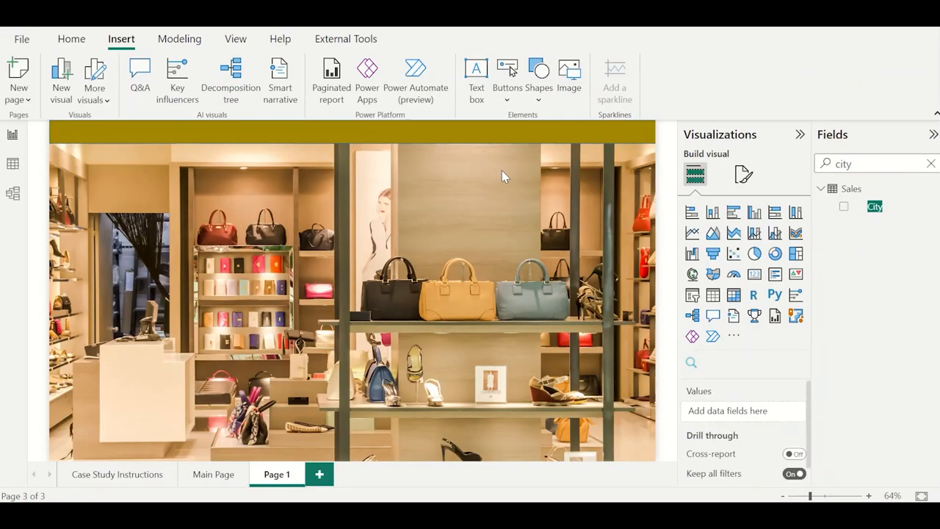
Following the reference report's navigation header, duplicate the bar into three short, equal tab shapes placed side by side at the header's right end.
key(alt+Tab)
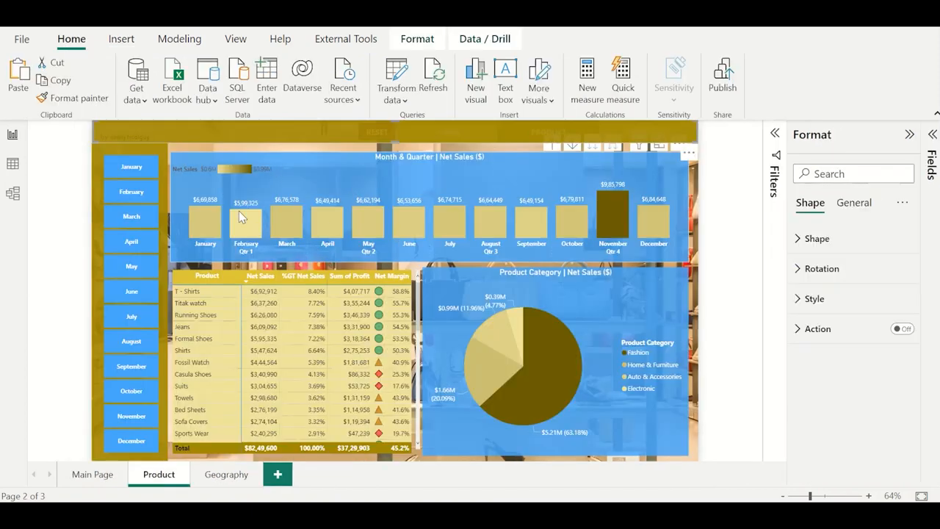
click(300, 146)
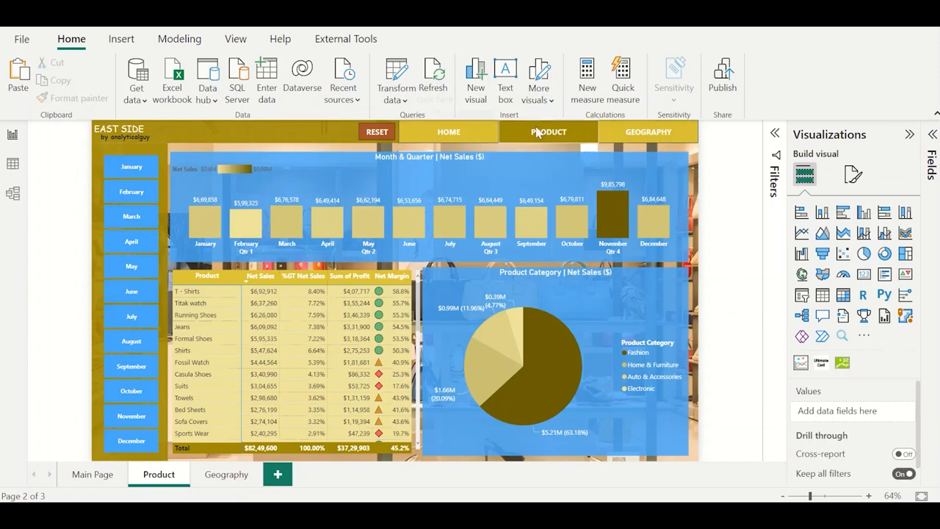
key(alt+Tab)
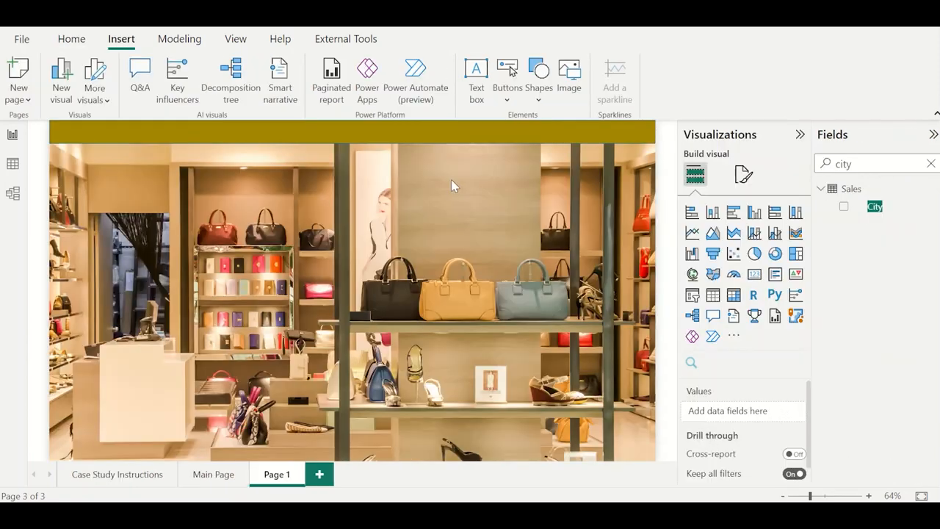
click(314, 141)
key(ctrl+c)
key(ctrl+v)
drag(314, 142, 316, 189)
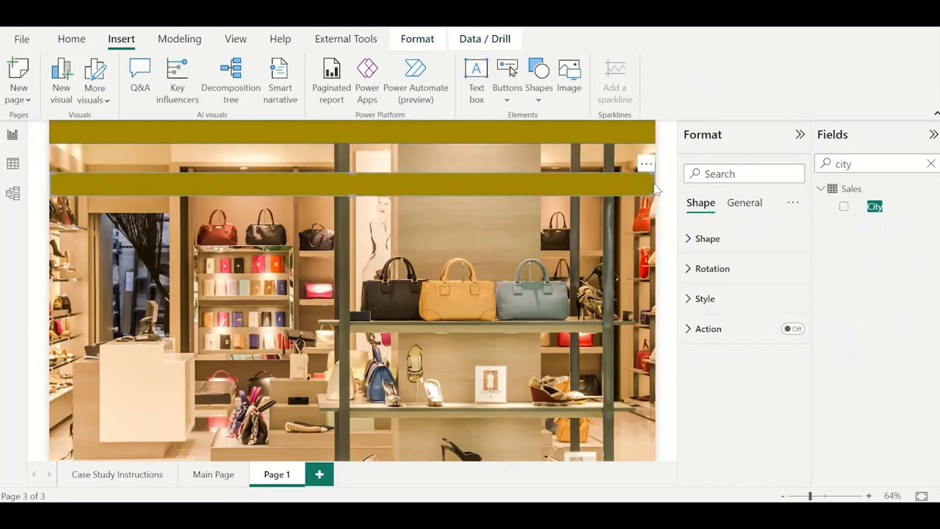
drag(653, 185, 512, 129)
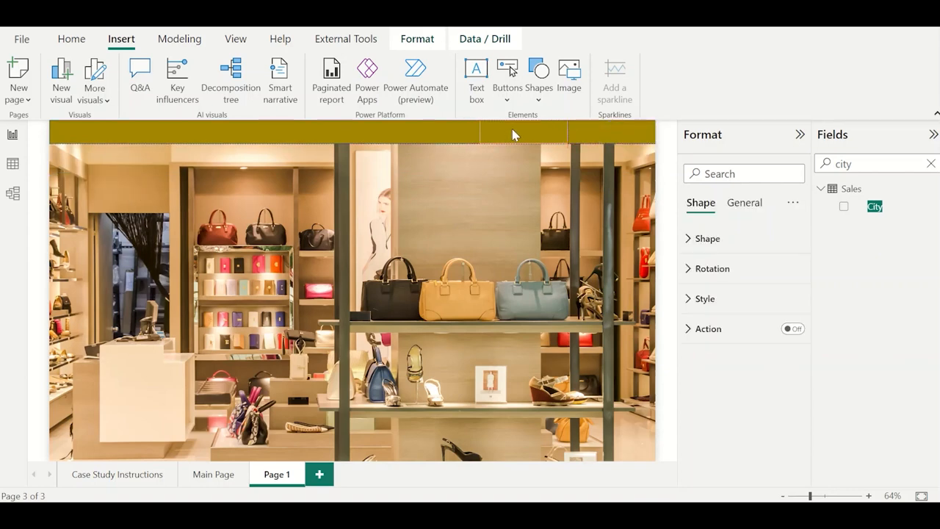
key(ctrl+v)
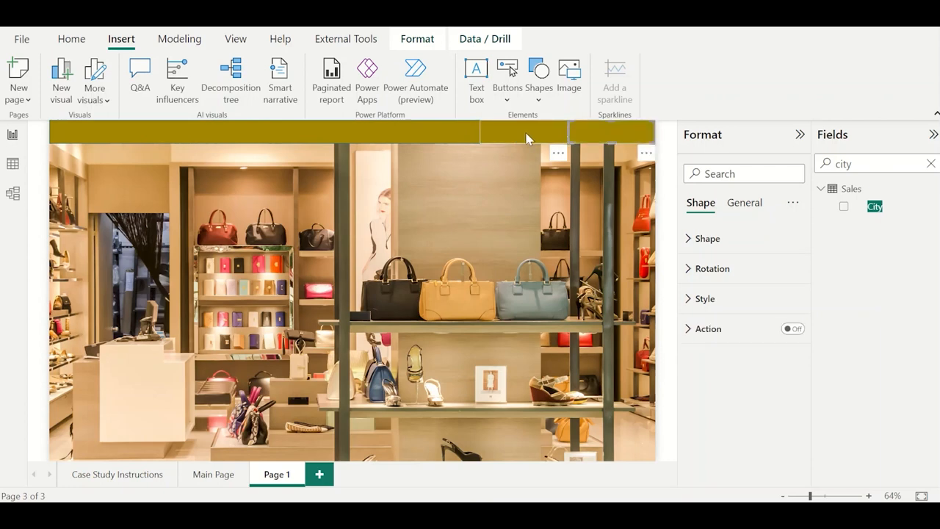
drag(589, 136, 411, 131)
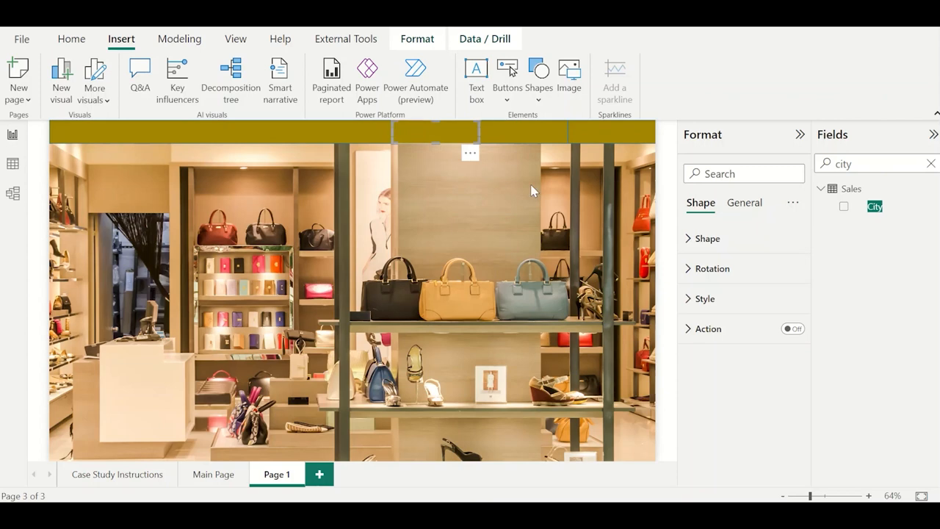
click(581, 228)
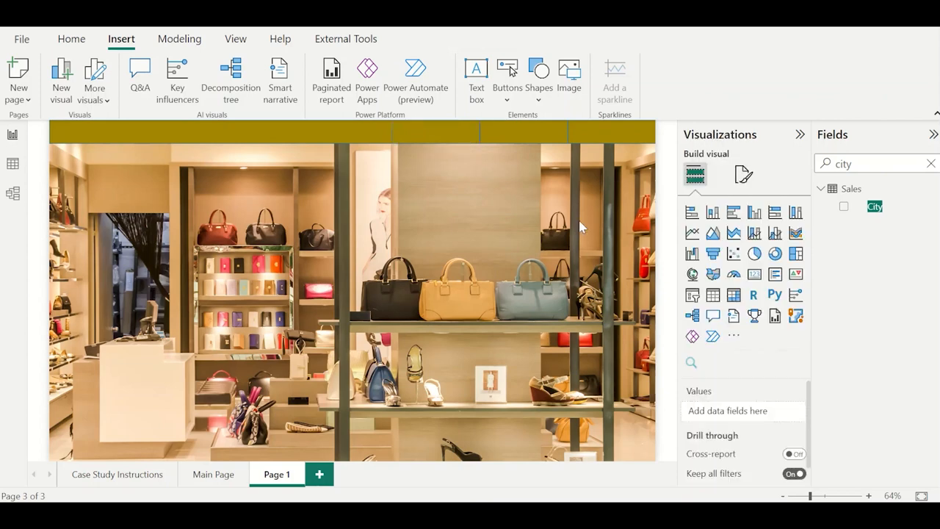
Fill the first and second of the three tab shapes in the header with a lighter gold.
click(460, 139)
click(716, 302)
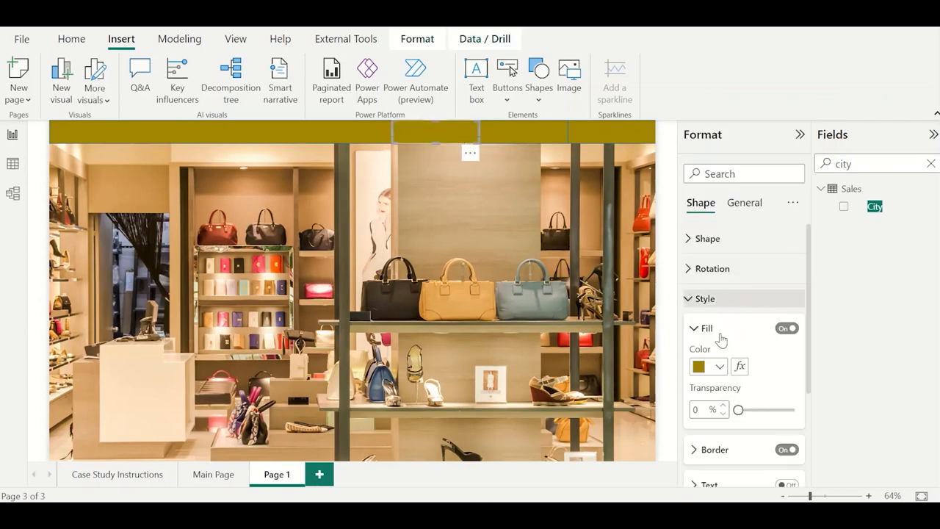
click(719, 367)
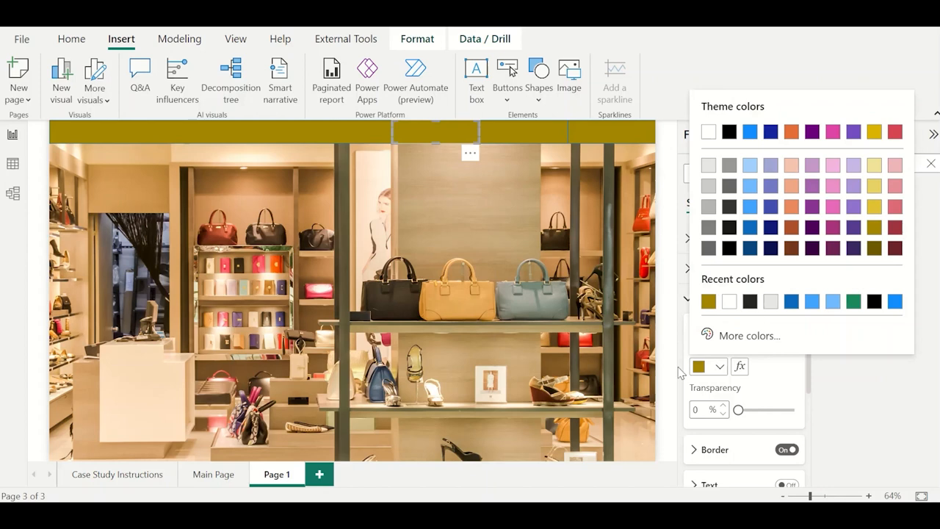
click(878, 221)
click(545, 142)
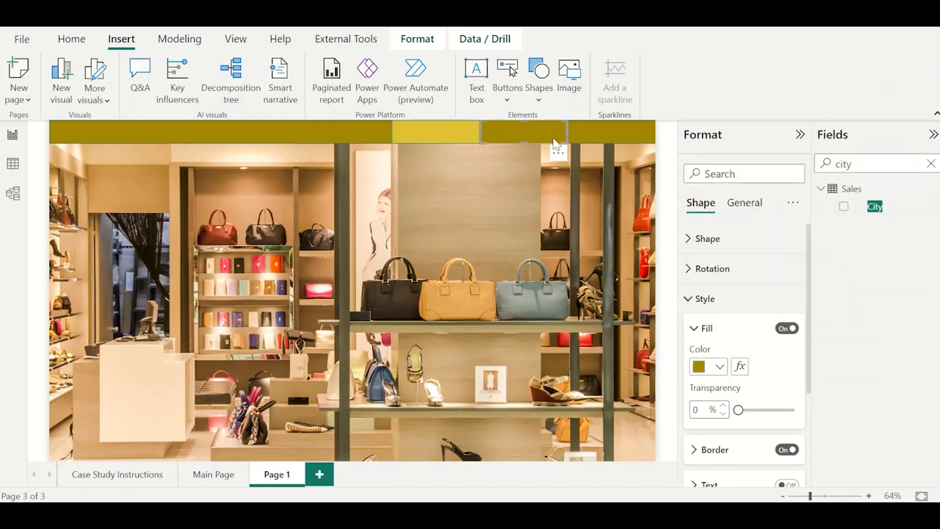
click(719, 367)
click(707, 300)
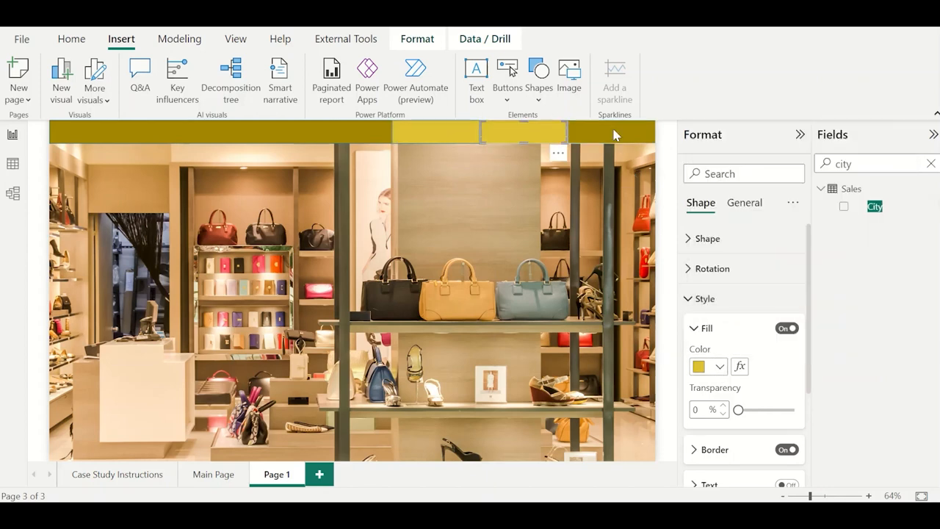
Fill the third tab shape in the header with the same lighter gold as the other two tabs.
click(615, 134)
click(719, 367)
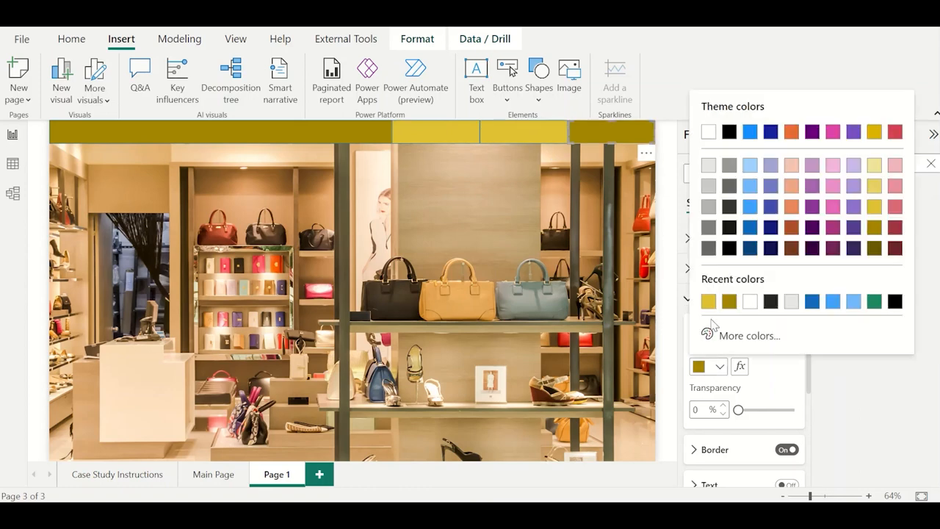
click(709, 301)
click(534, 246)
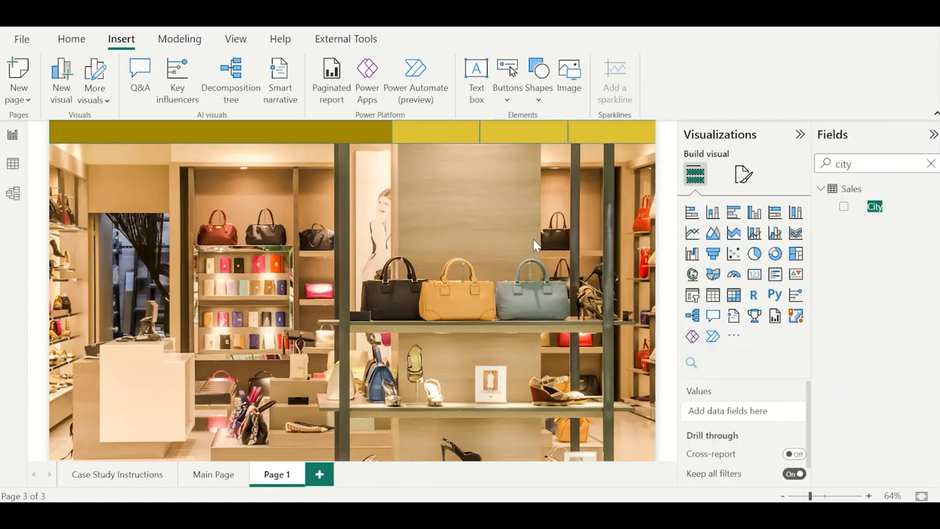
Turn on text for the first header tab and label it HOME in bold at font size 11.
click(456, 139)
click(724, 305)
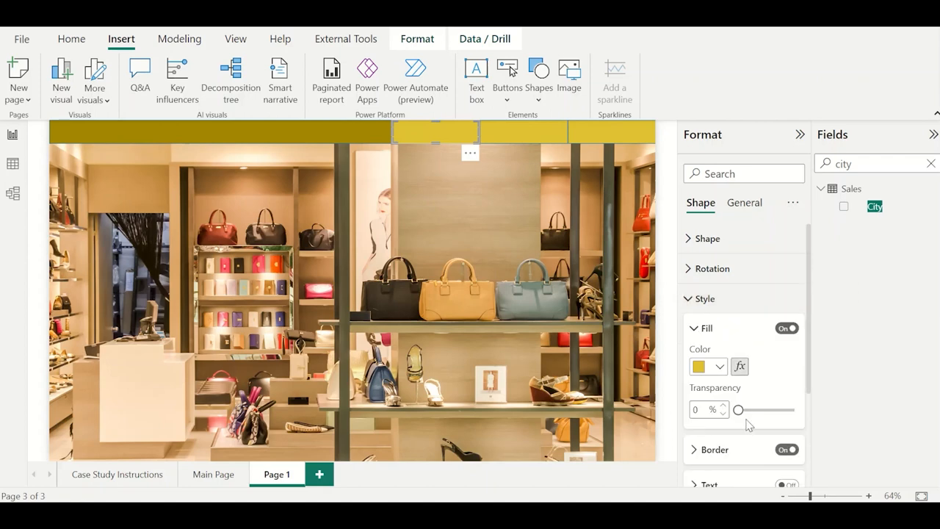
scroll(748, 424, down, 2)
click(785, 396)
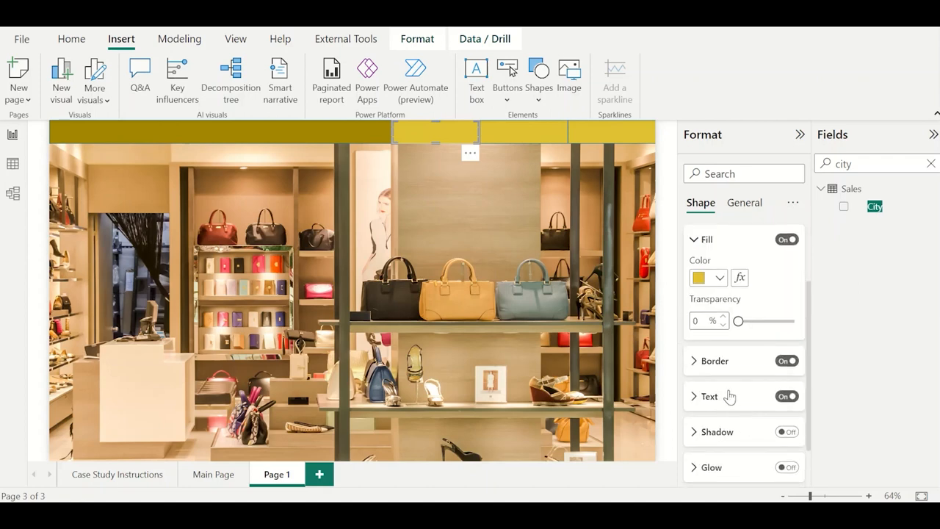
click(730, 396)
text(HOME)
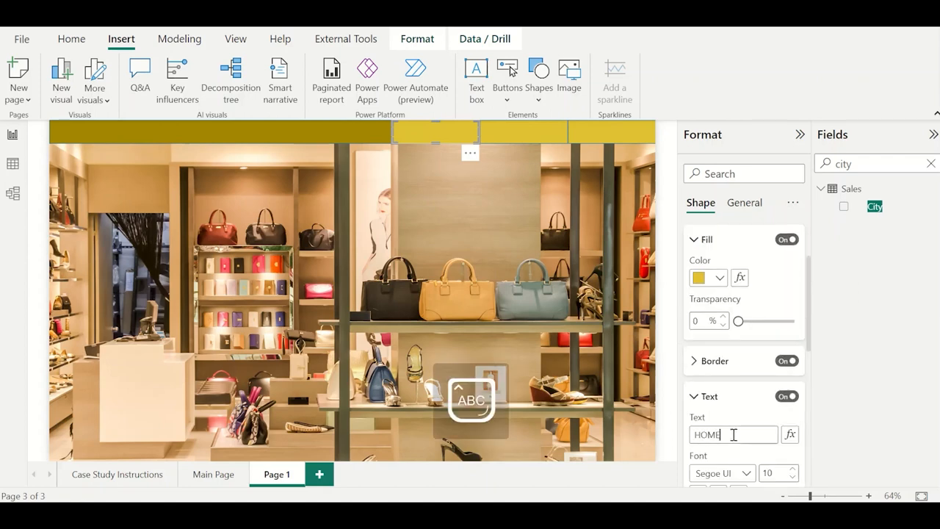
scroll(720, 389, down, 2)
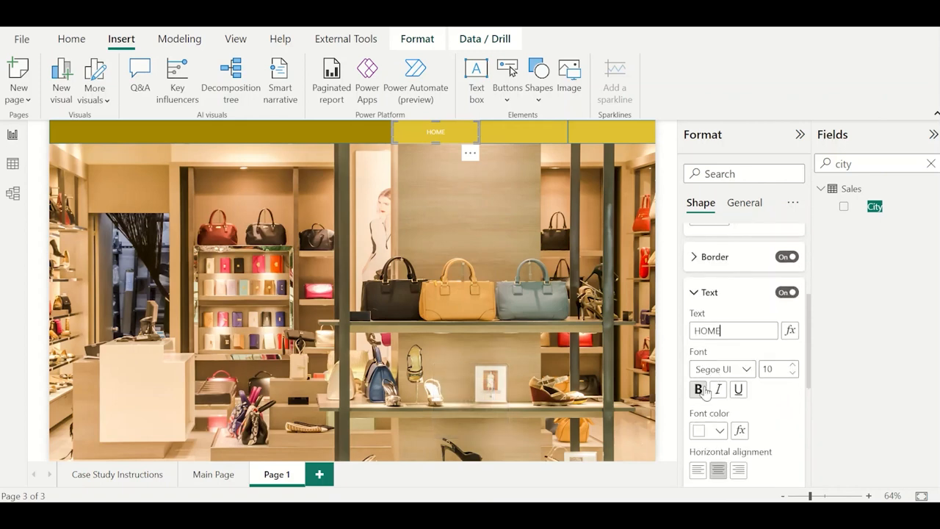
click(699, 390)
click(793, 364)
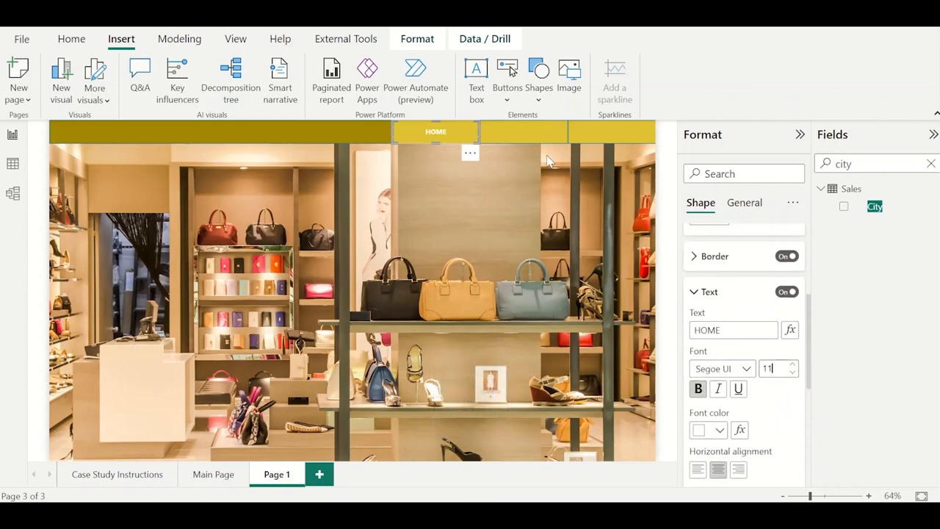
Turn on text for the second header tab and label it PRODUCT in bold, one font size larger than the default 10.
click(533, 136)
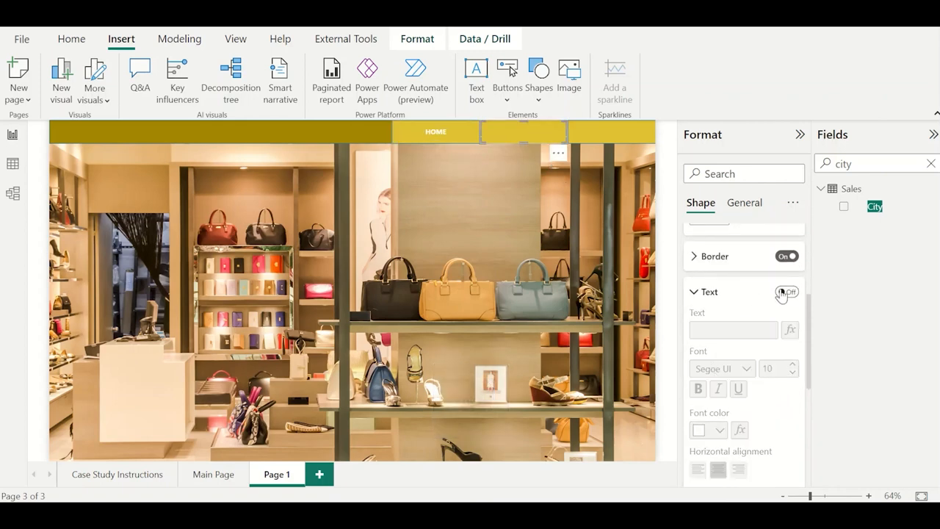
click(733, 334)
text(PROD)
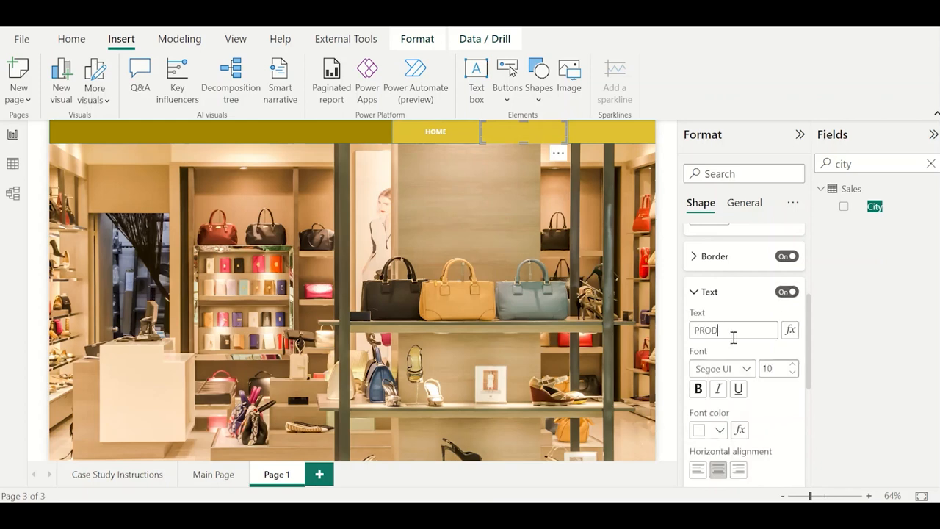
text(UCT)
click(698, 388)
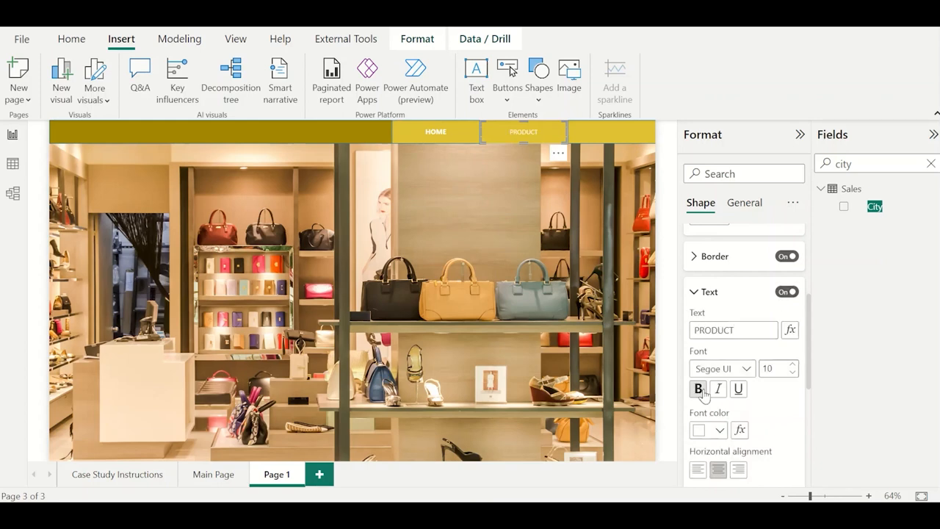
click(793, 365)
Turn on text for the third header tab and label it GEOGRAPHY in bold with an enlarged font size.
click(629, 133)
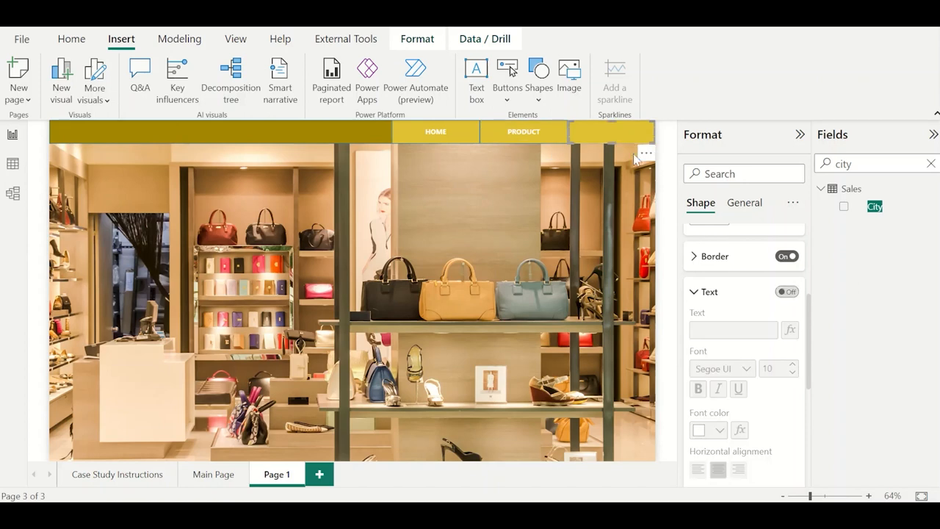
click(786, 291)
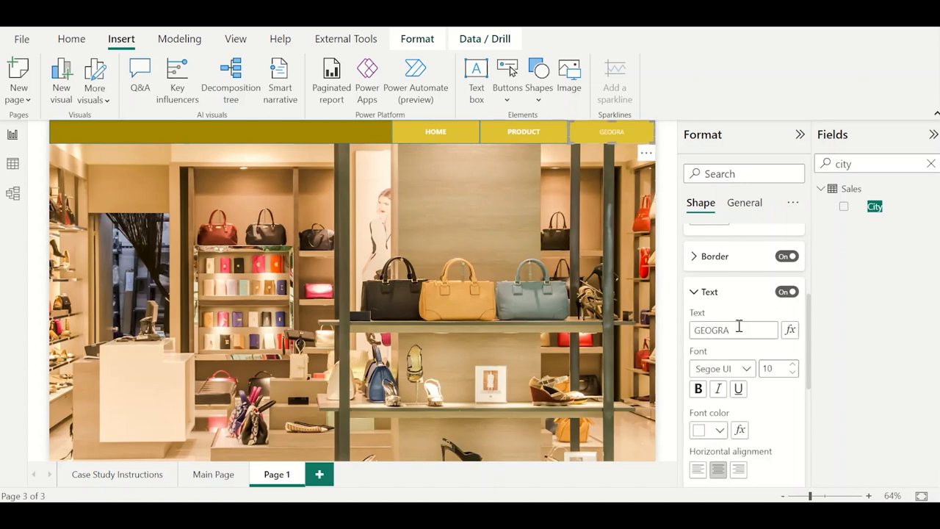
click(793, 364)
click(697, 388)
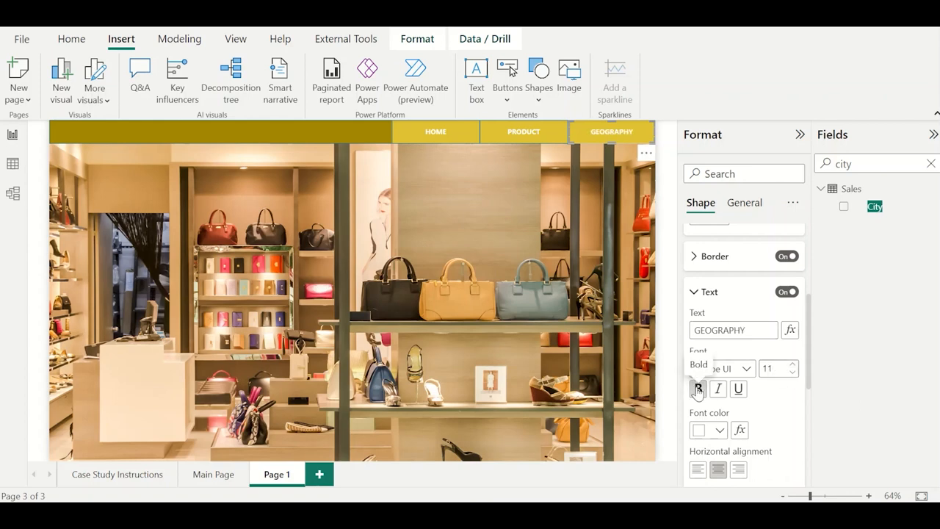
click(790, 366)
click(587, 245)
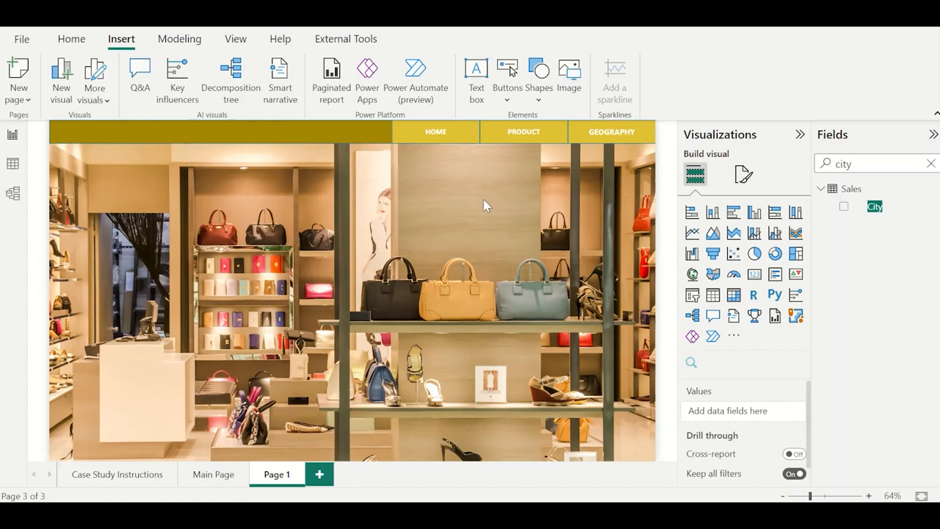
Insert a rounded rectangle on Page 1 and shrink it to a small button shape below the header.
click(449, 134)
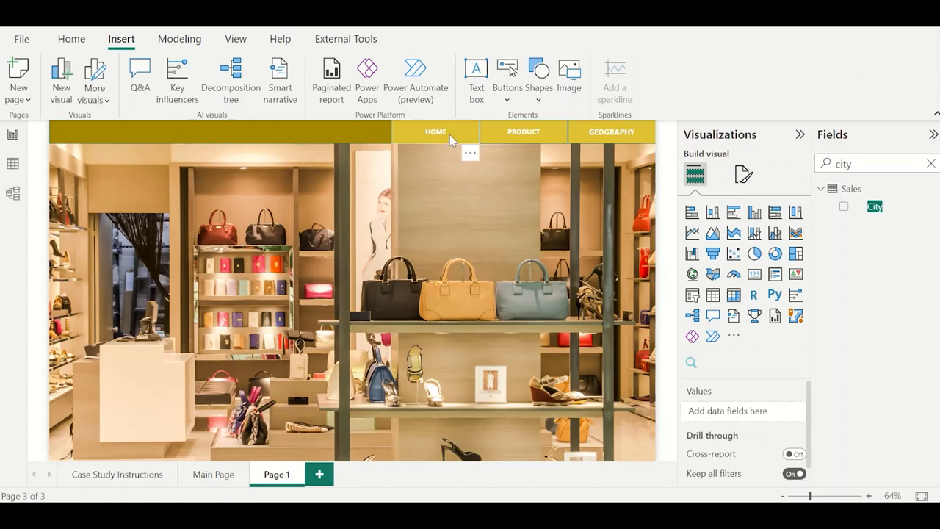
click(541, 85)
click(561, 150)
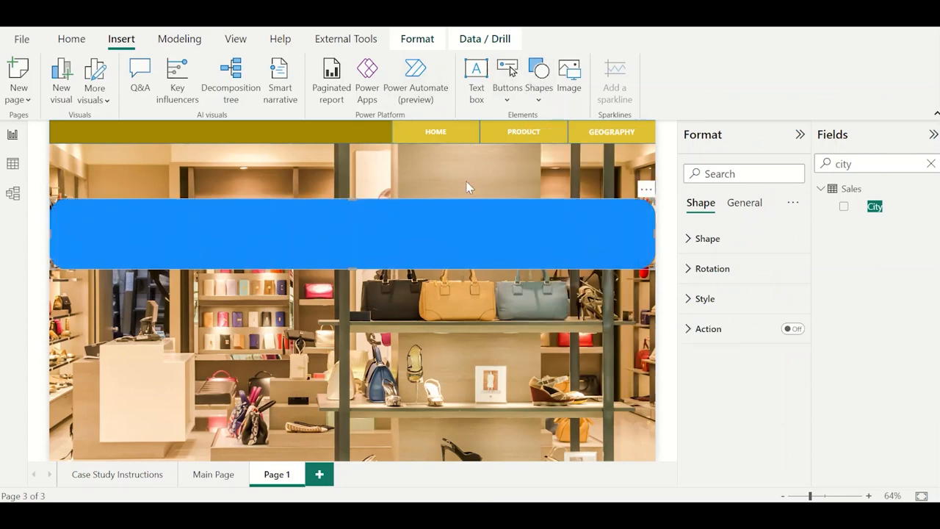
drag(650, 272, 119, 220)
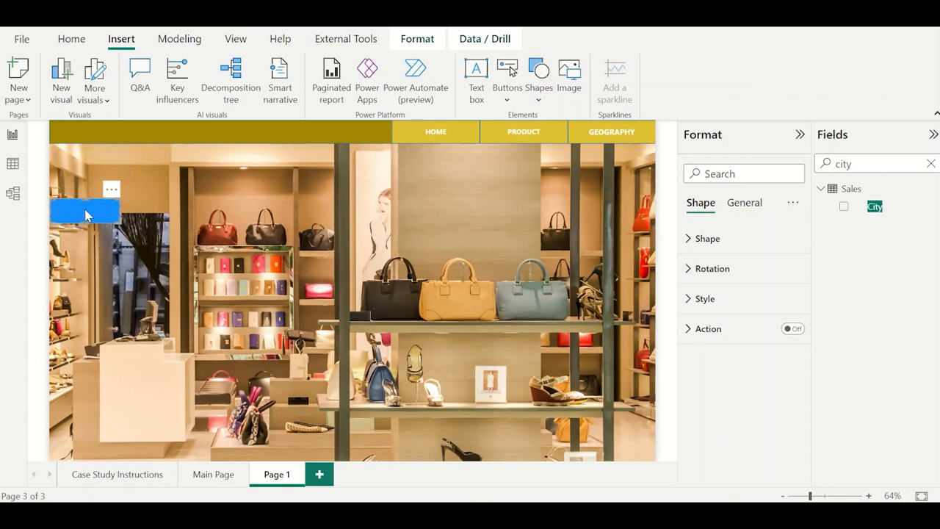
Turn on text for the new rounded button shape and label it RESET.
click(706, 299)
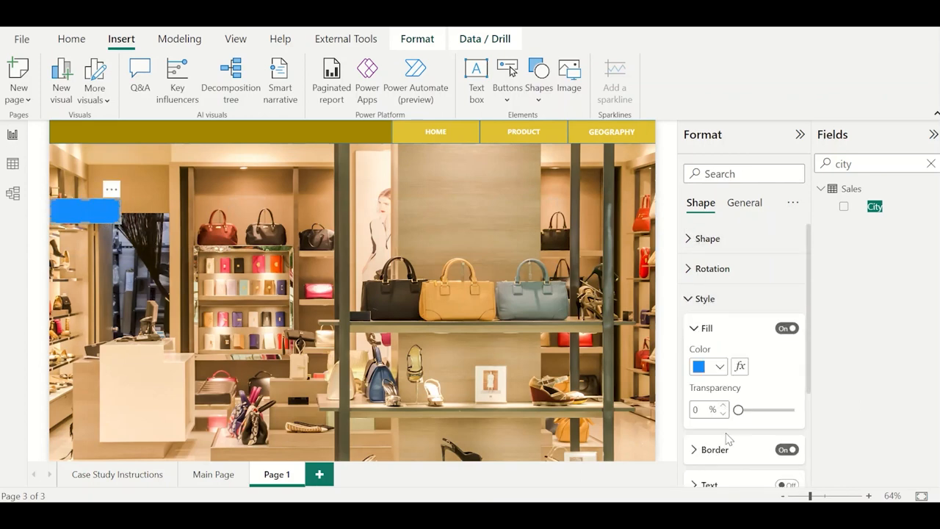
scroll(726, 441, down, 2)
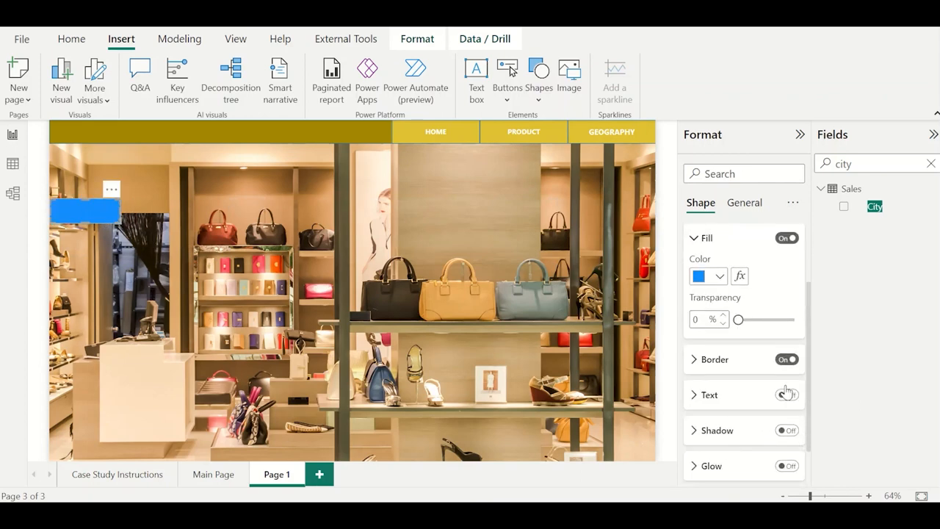
click(709, 395)
click(729, 433)
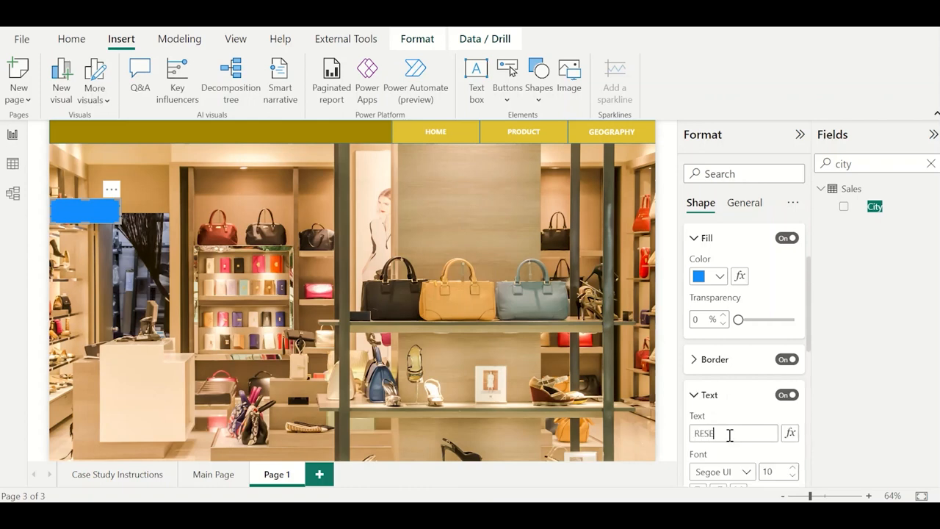
scroll(729, 435, down, 2)
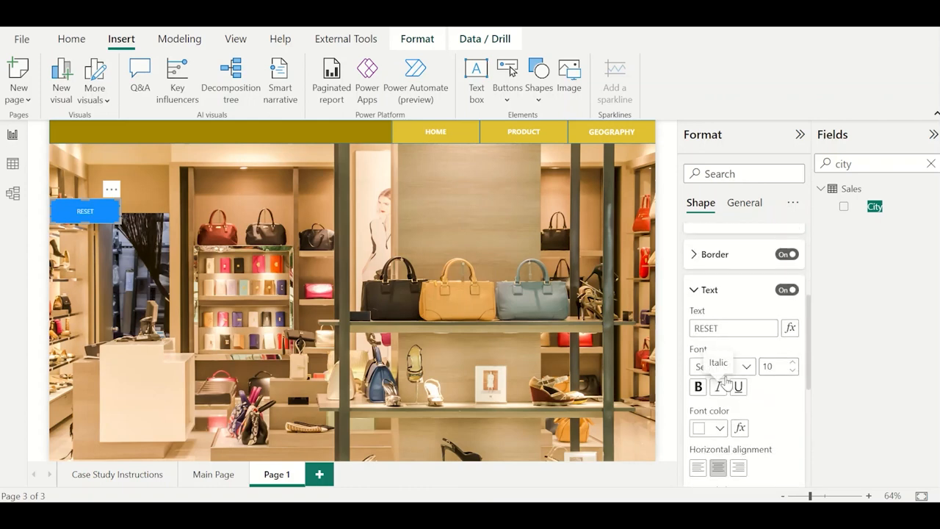
Fill the RESET button with dark red, then shrink it and place it in the header just before the HOME tab.
scroll(713, 361, up, 4)
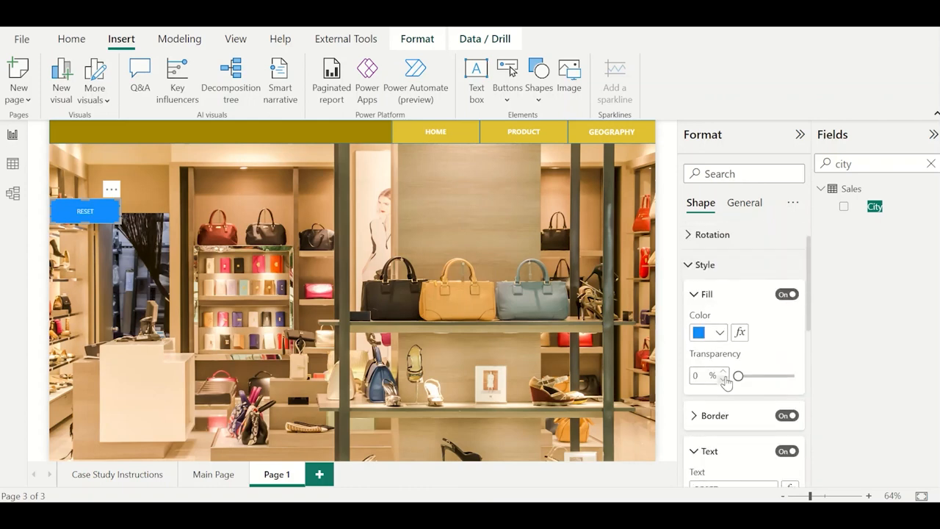
click(720, 332)
click(895, 192)
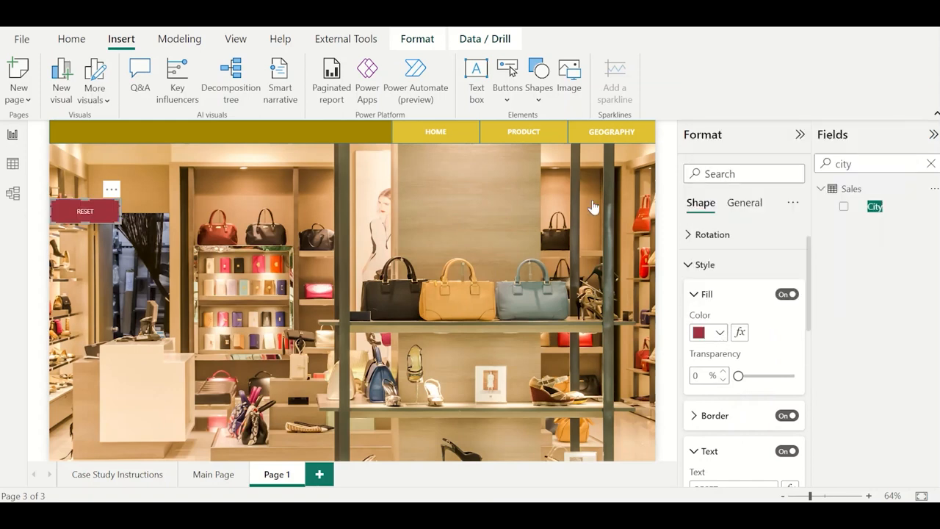
drag(117, 218, 375, 141)
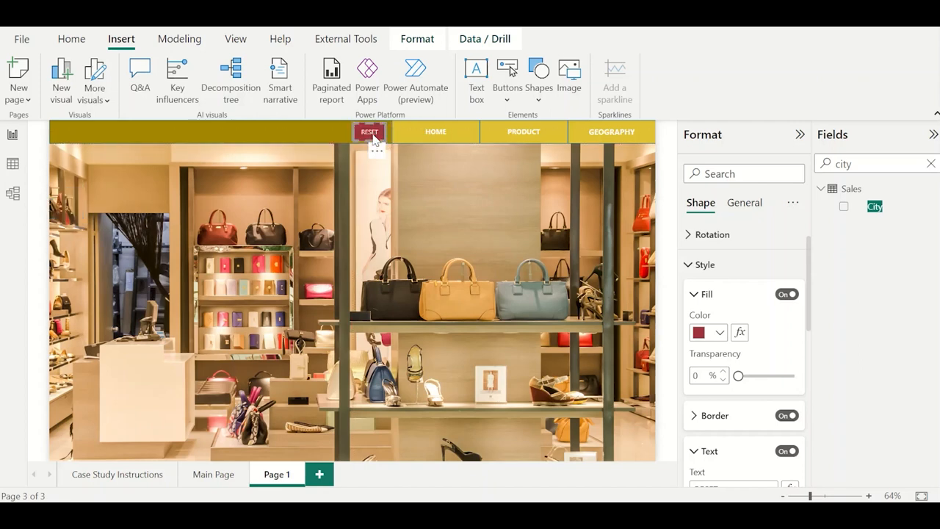
click(389, 184)
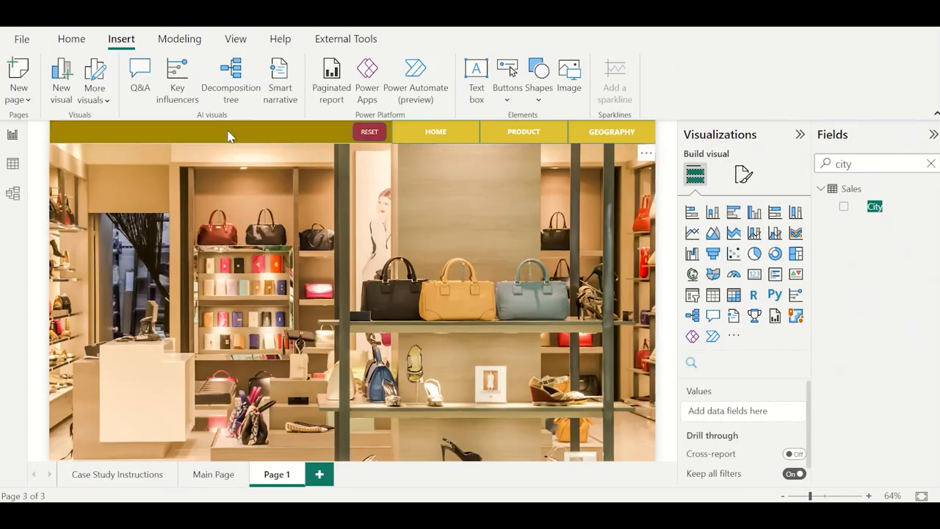
Add a slicer to Page 1 based on the Order Date field of the Sales table.
click(691, 294)
double_click(906, 165)
text(DATE)
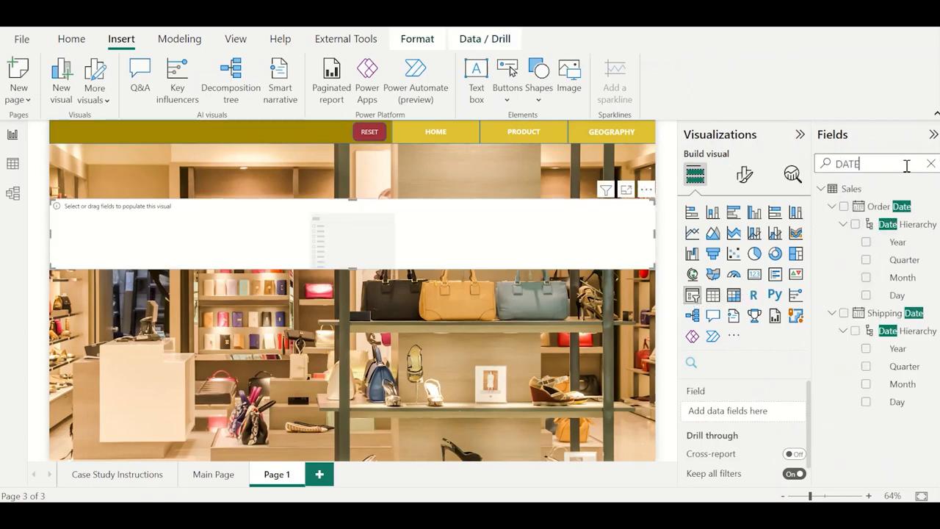
click(844, 207)
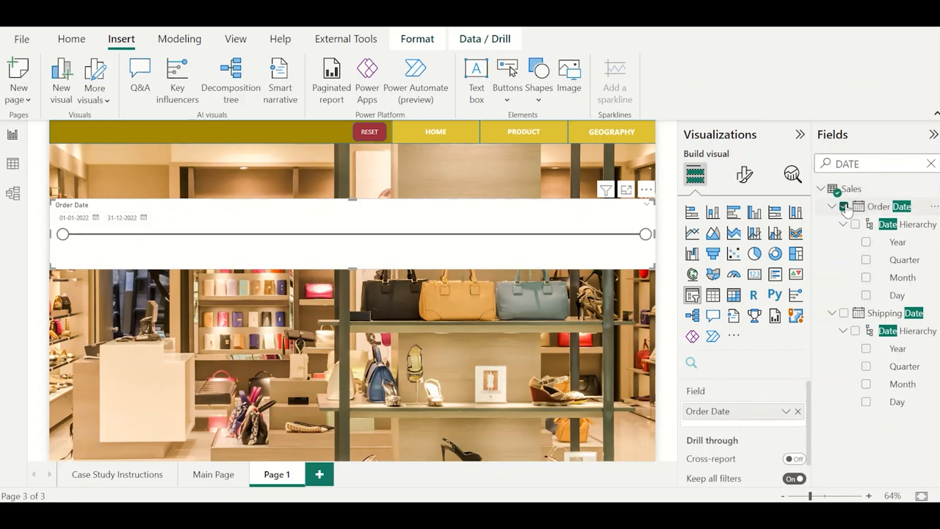
Switch the slicer's Order Date field to its date hierarchy and remove Year, Quarter and Day, keeping only Month.
click(785, 411)
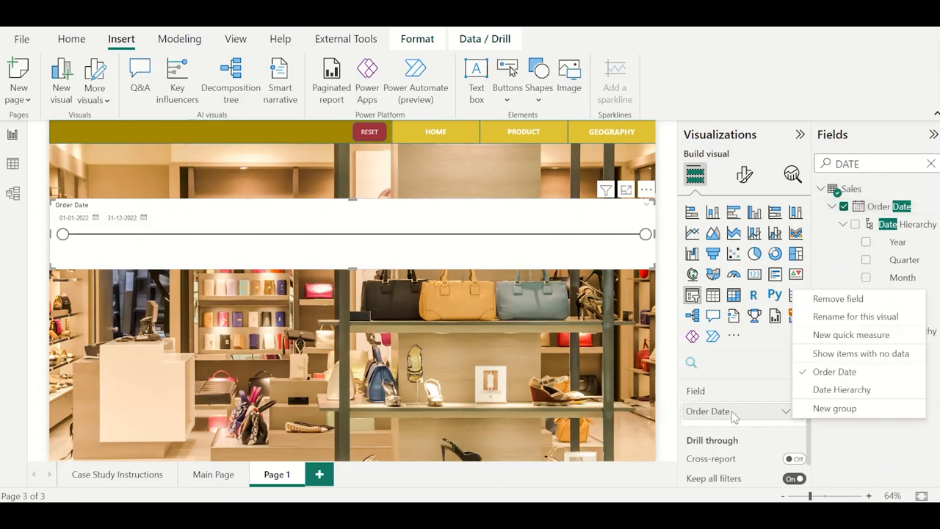
click(842, 390)
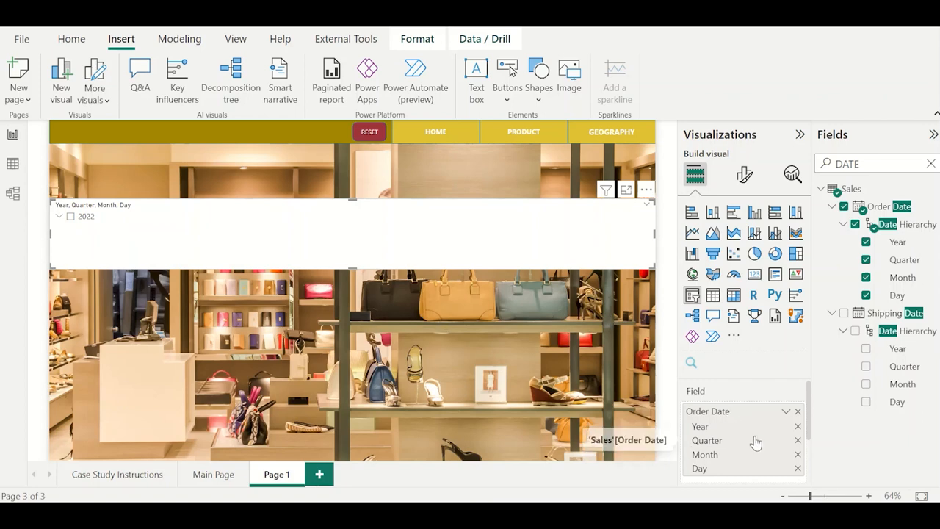
click(797, 427)
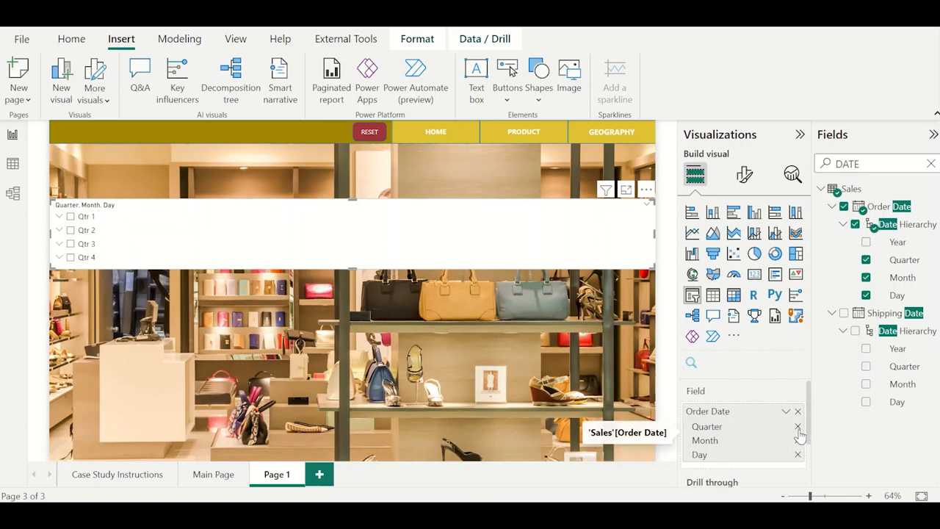
click(798, 427)
click(797, 440)
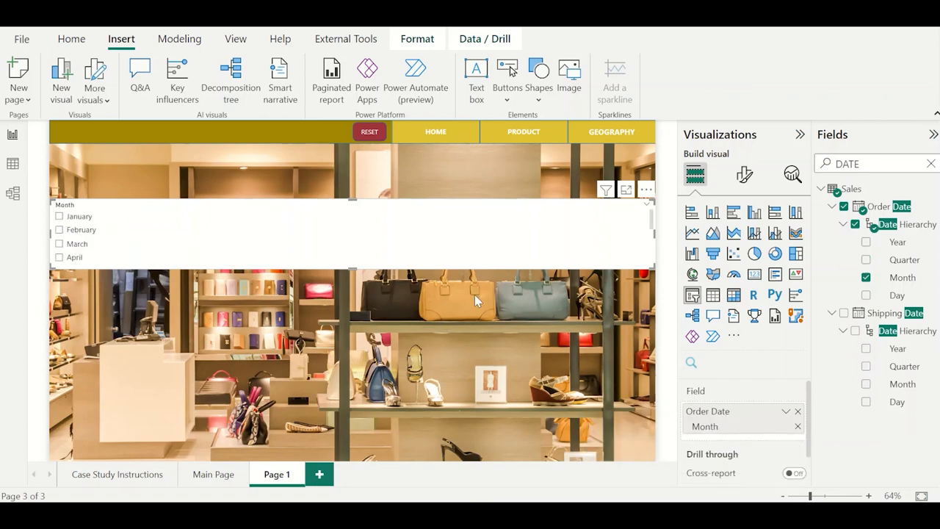
Set the Month slicer's style to Tile.
click(744, 177)
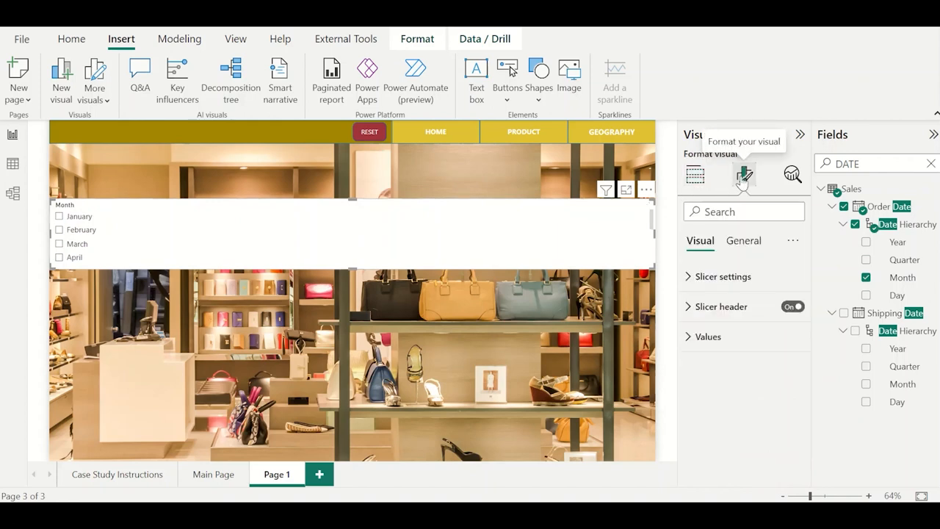
click(724, 276)
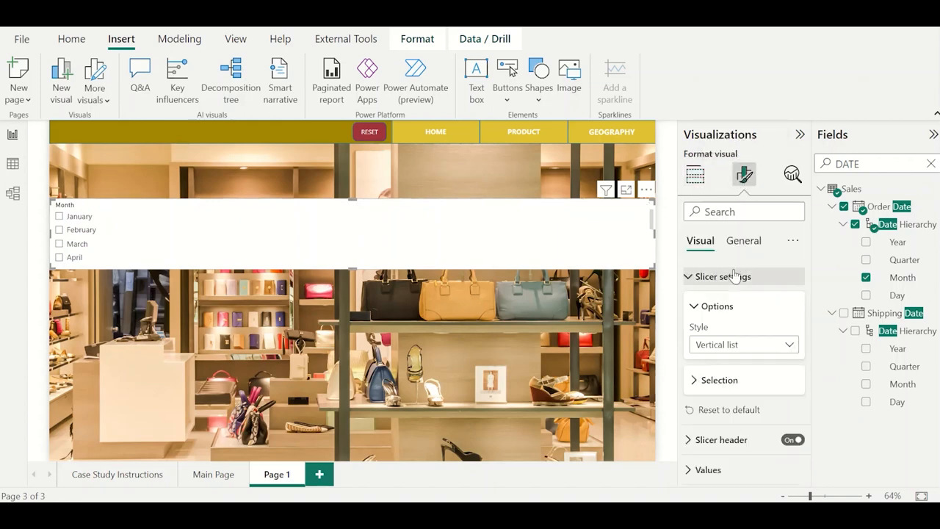
click(733, 345)
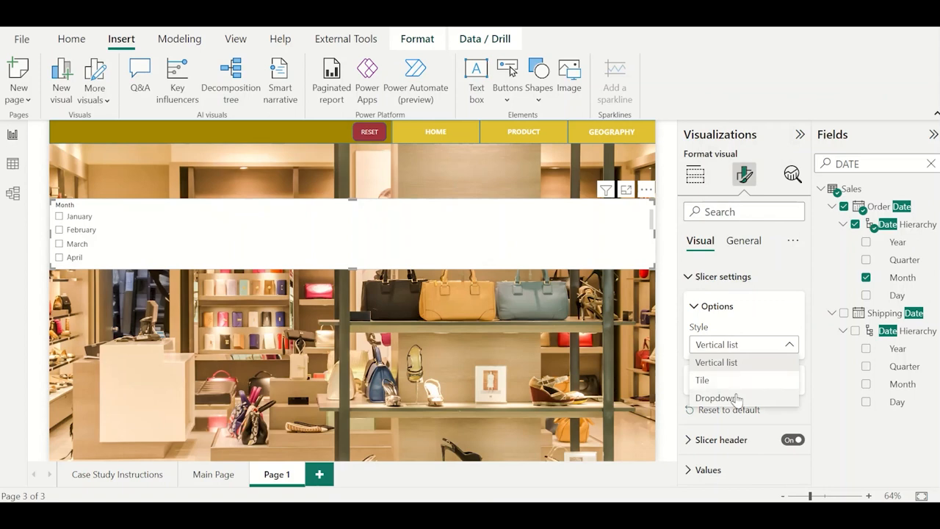
click(705, 381)
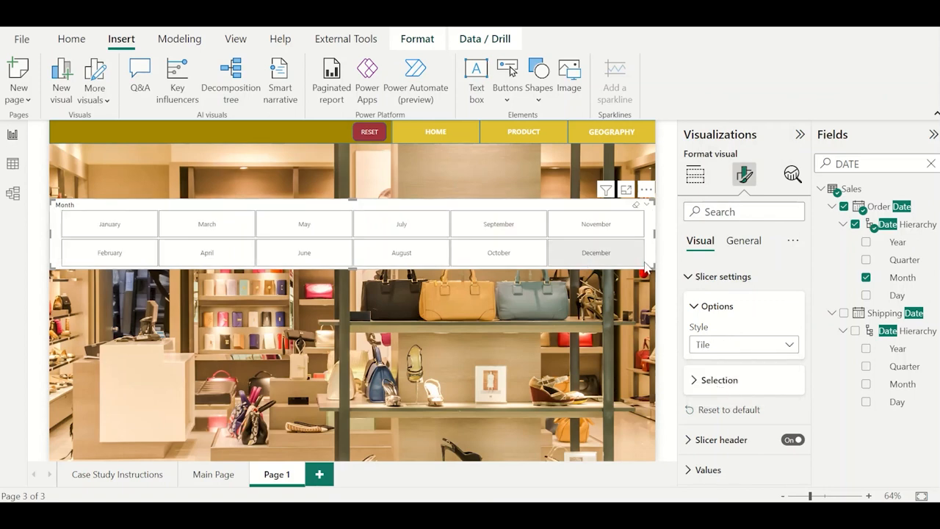
Reshape the Month slicer into a single narrow column of all twelve months along the page's left side and turn off its header.
drag(646, 268, 122, 448)
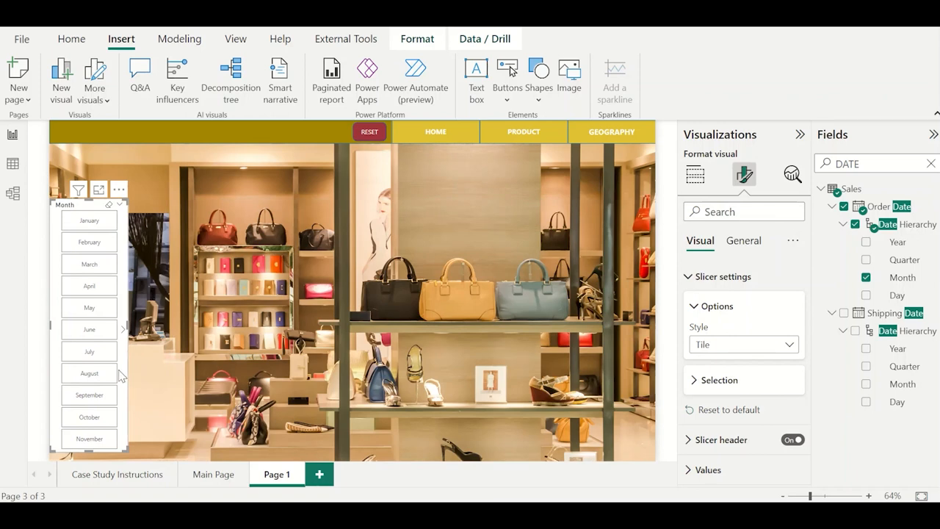
drag(122, 376, 129, 340)
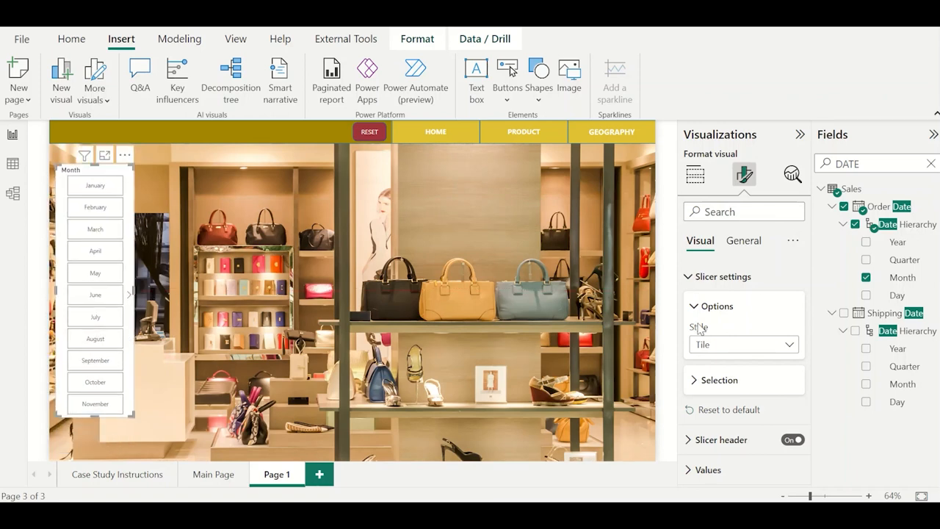
click(748, 243)
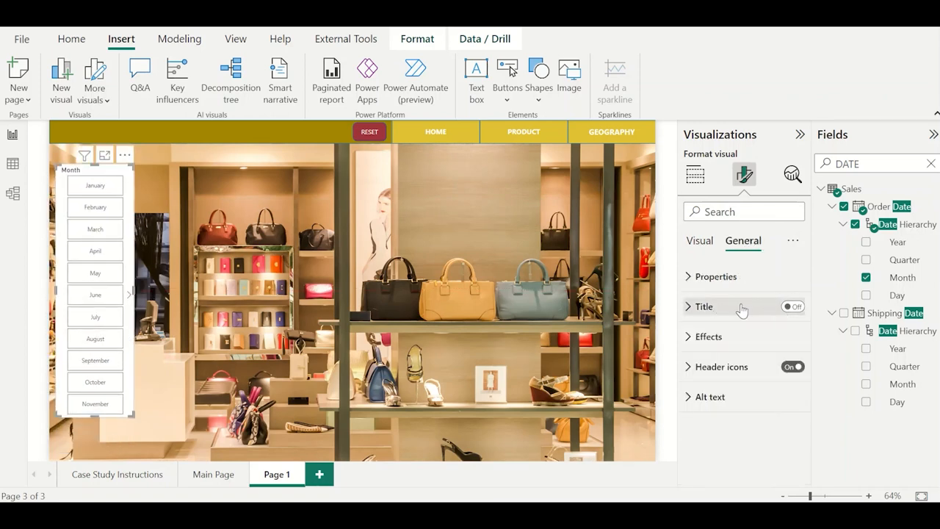
click(702, 241)
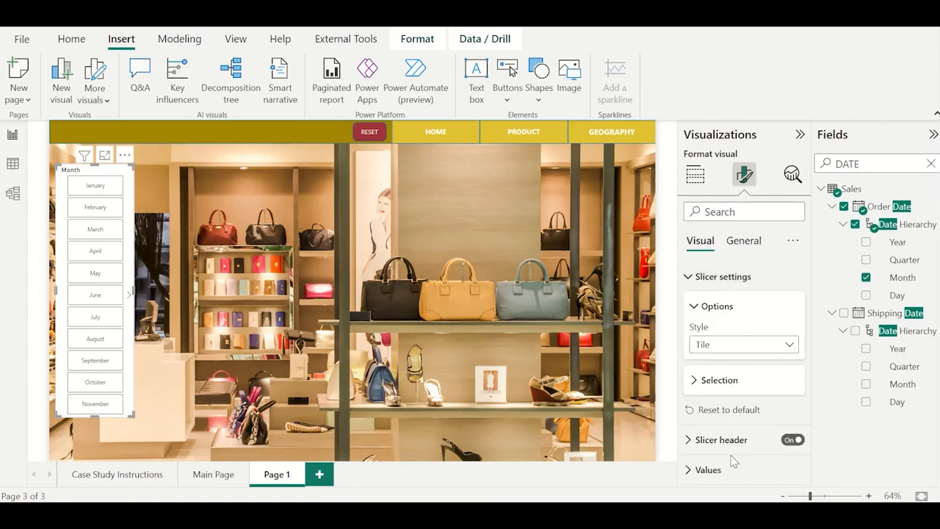
click(791, 440)
drag(94, 415, 96, 453)
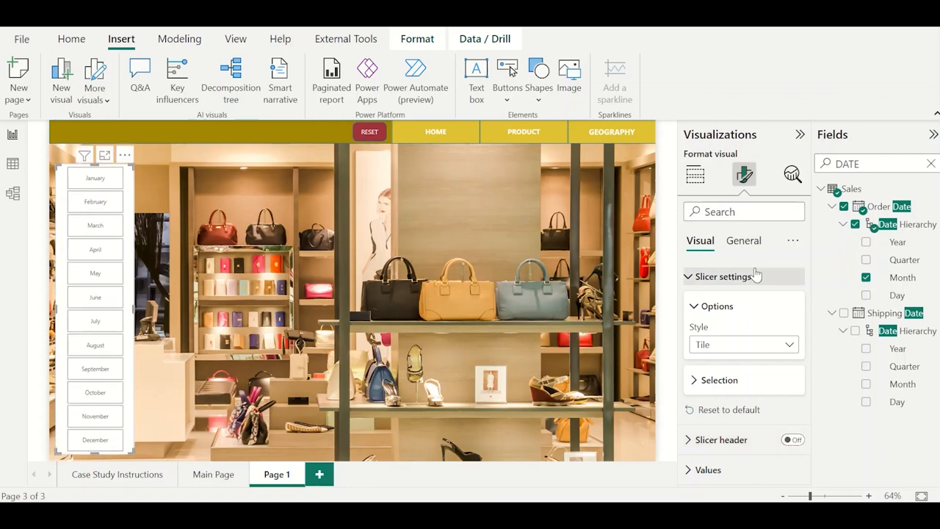
Turn off the Month slicer's background.
click(744, 240)
click(742, 339)
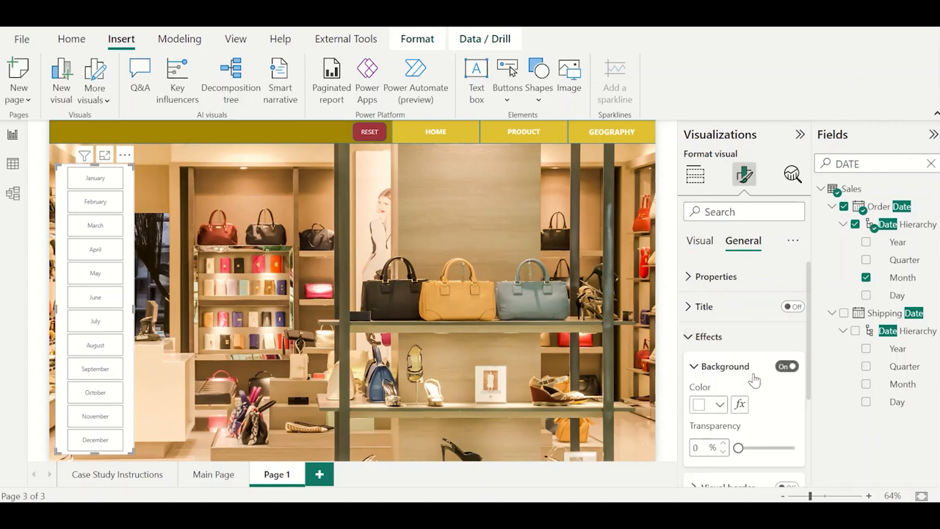
click(785, 367)
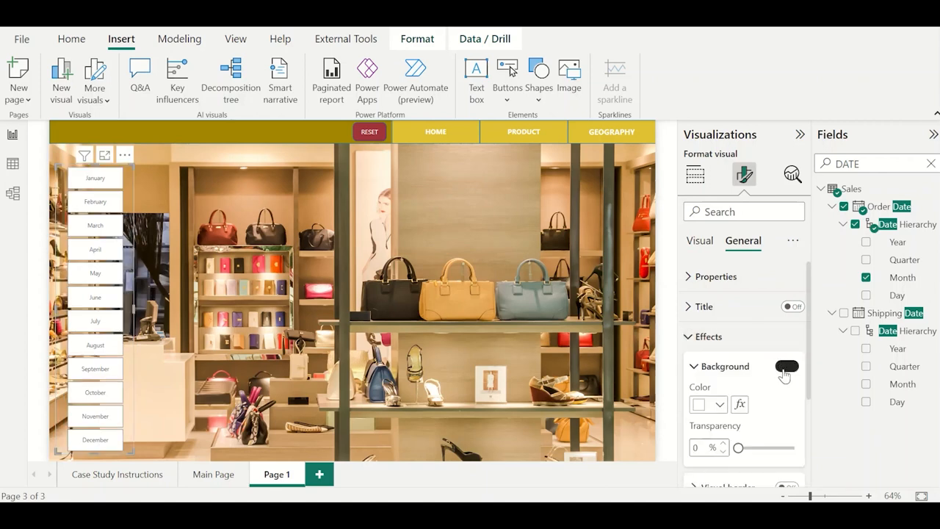
click(310, 346)
Fill the Month slicer's tiles with the golden yellow used for the header's navigation tabs.
click(129, 260)
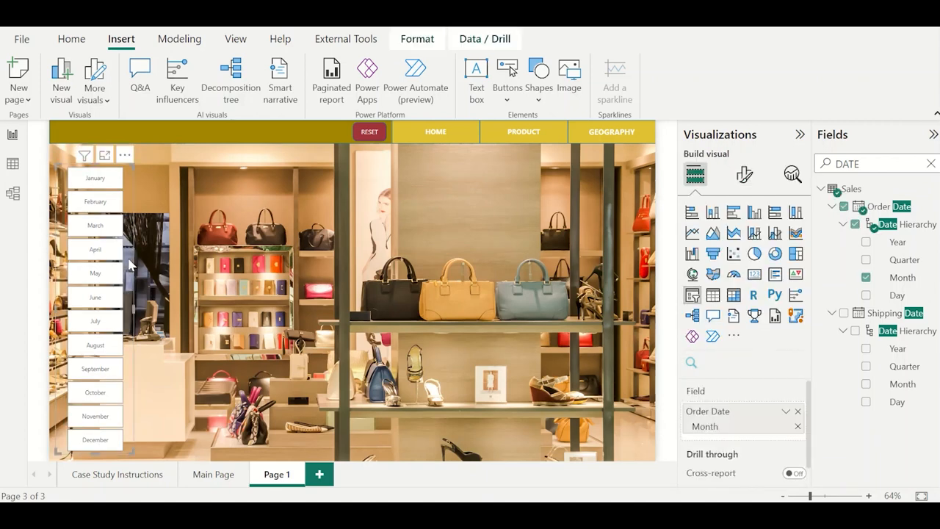
click(745, 174)
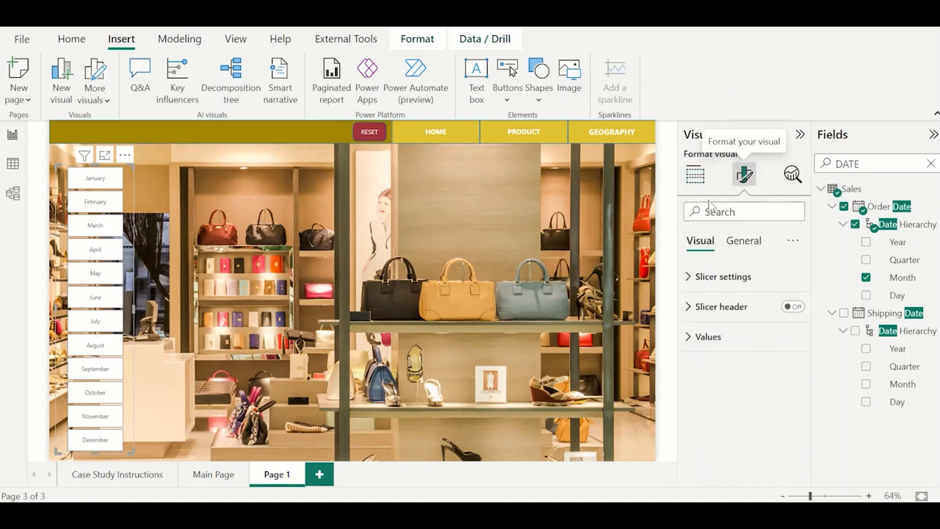
click(734, 339)
scroll(741, 381, down, 3)
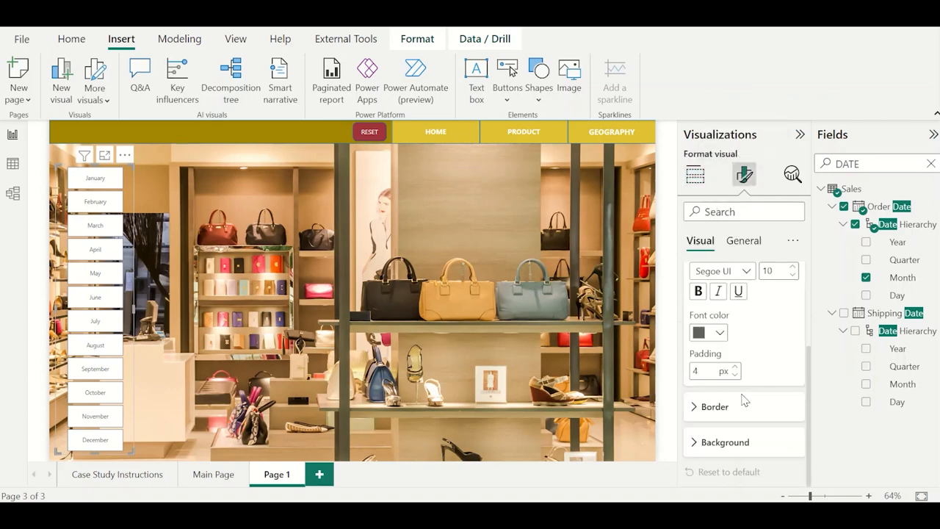
click(739, 448)
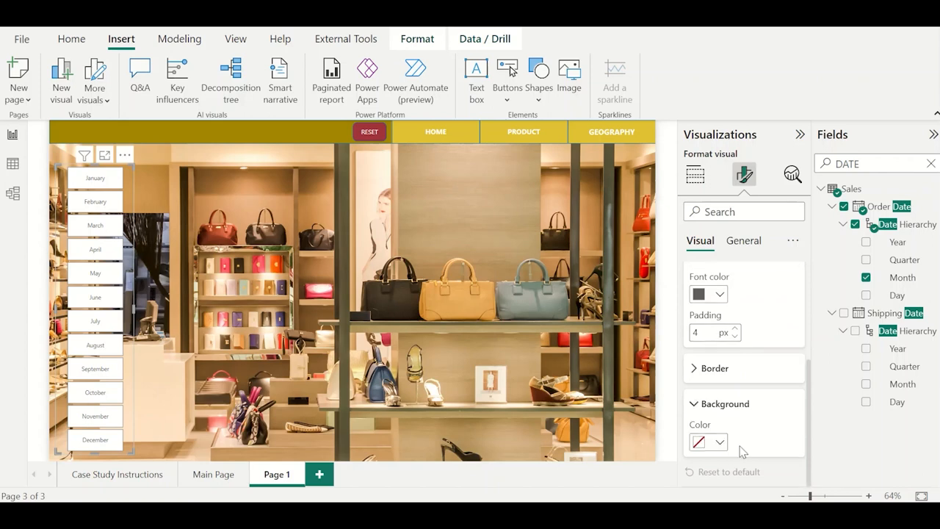
click(719, 441)
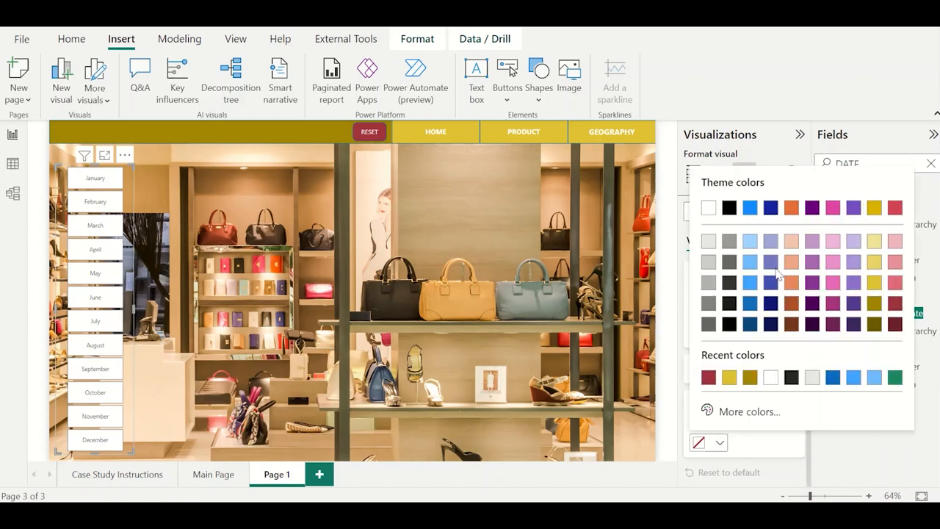
click(728, 377)
Set the font color of the Month slicer's values to white.
scroll(724, 415, up, 3)
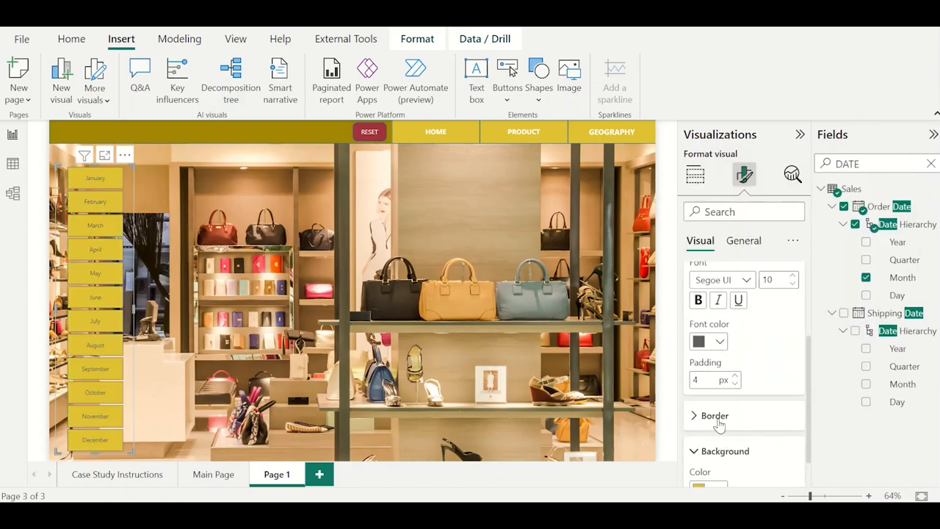
click(716, 402)
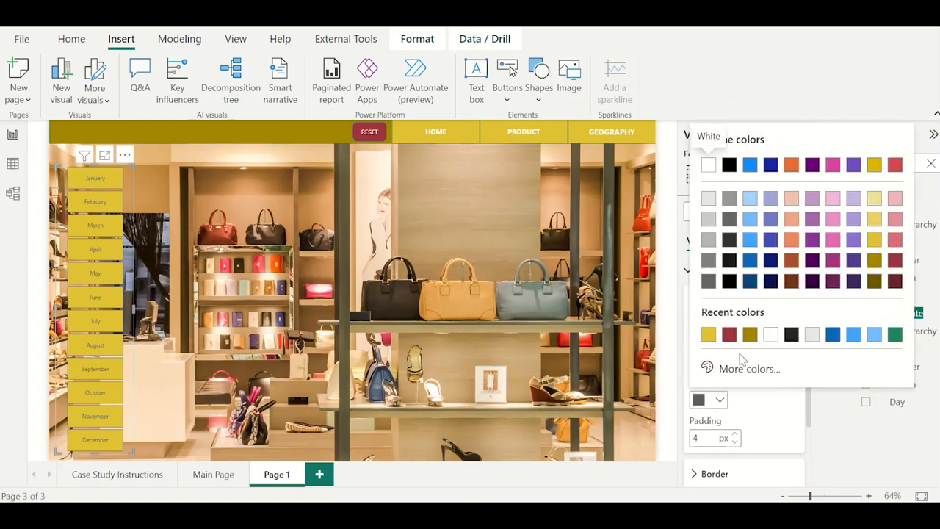
click(708, 165)
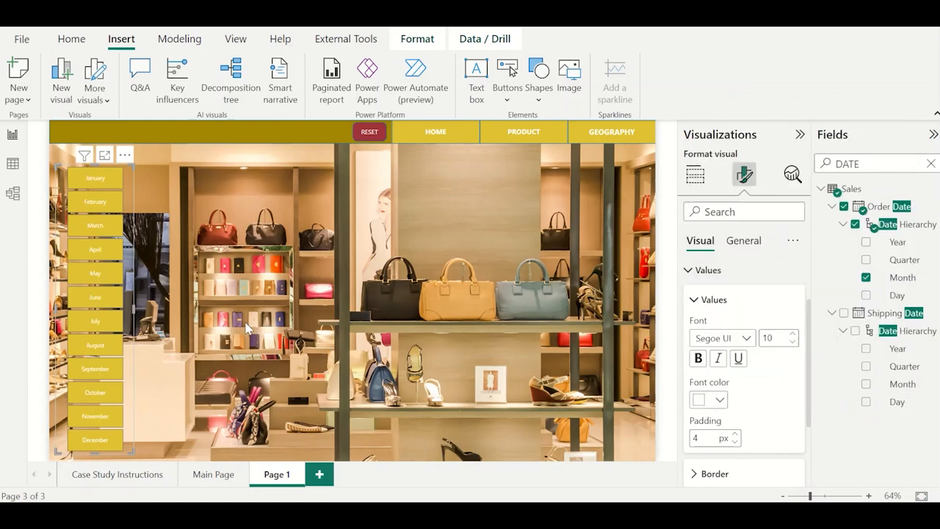
click(431, 247)
Make the Month slicer's values bold at font size 12, and slightly widen and reposition the slicer just below the header.
click(132, 326)
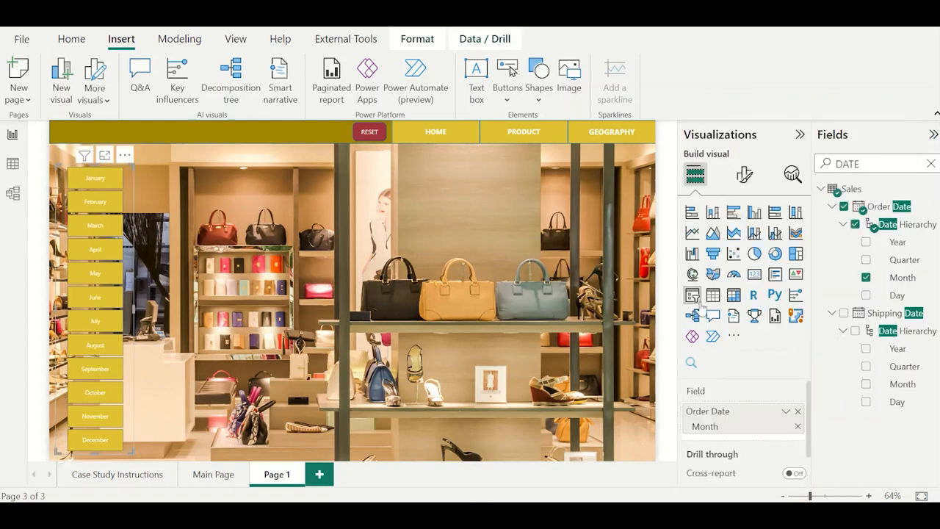
click(744, 174)
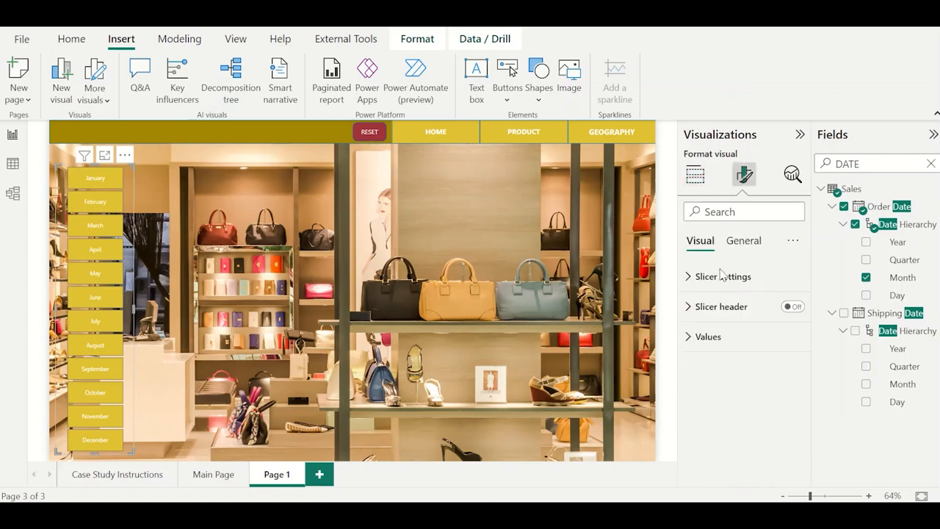
click(718, 339)
scroll(741, 426, down, 1)
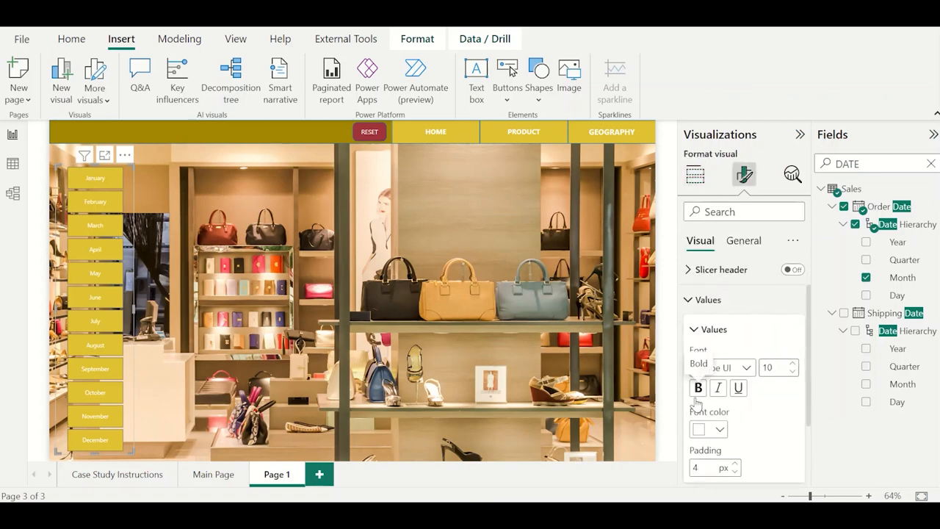
click(697, 387)
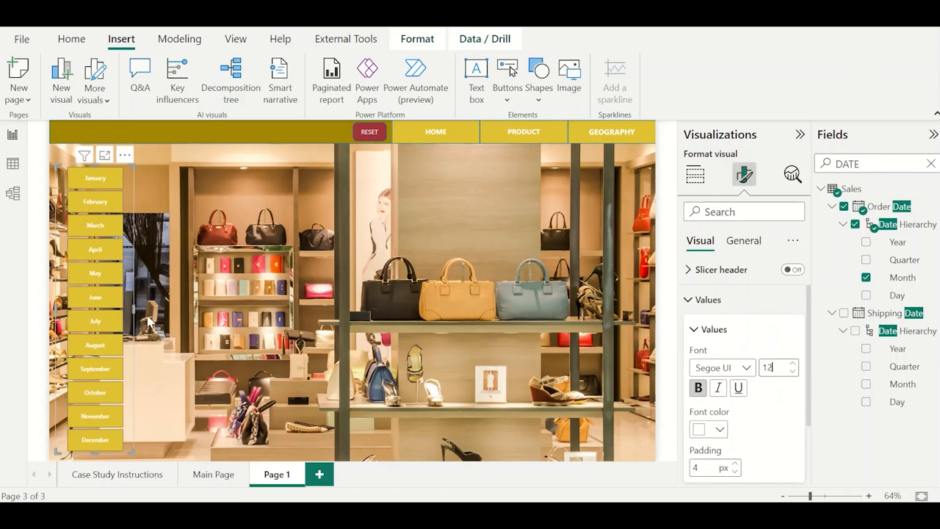
mouse_move(133, 307)
mouse_down()
mouse_move(151, 302)
mouse_move(129, 280)
mouse_move(129, 288)
mouse_up()
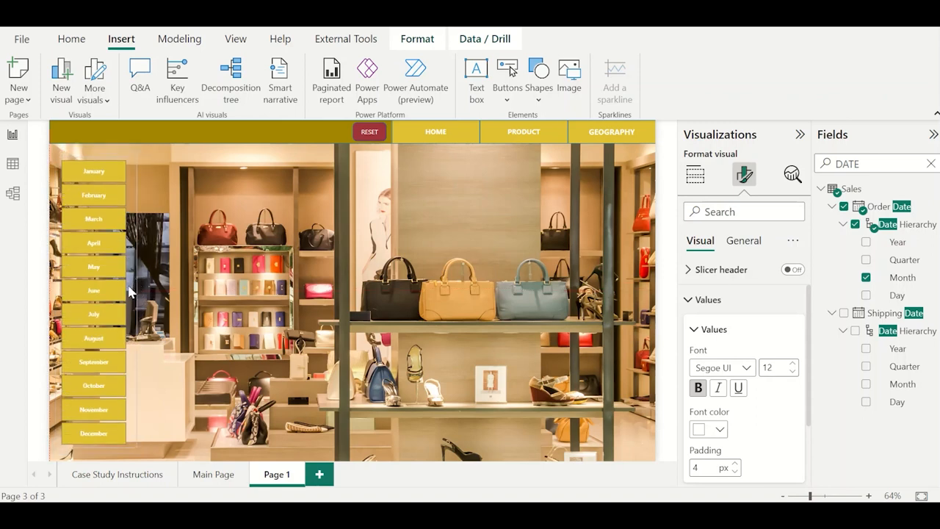
click(207, 295)
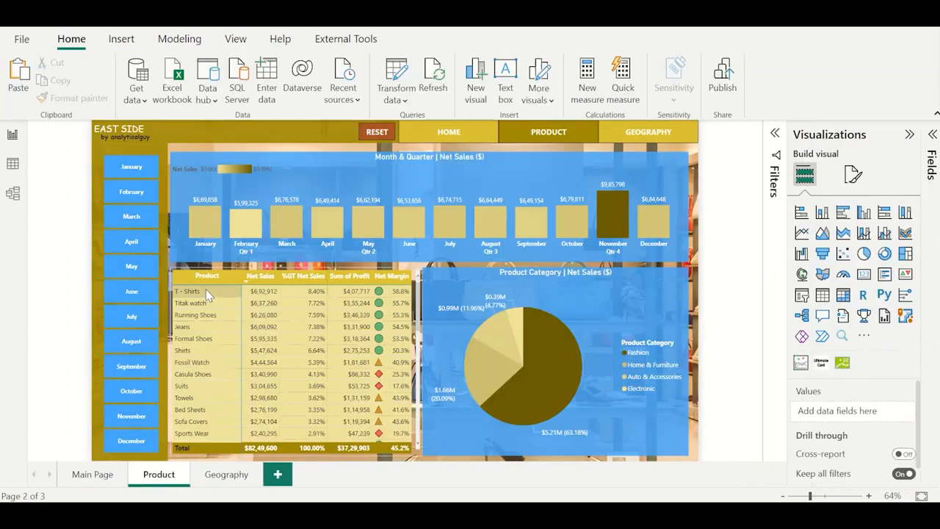
Insert a clustered column chart on Page 1 beside the Month slicer.
click(206, 165)
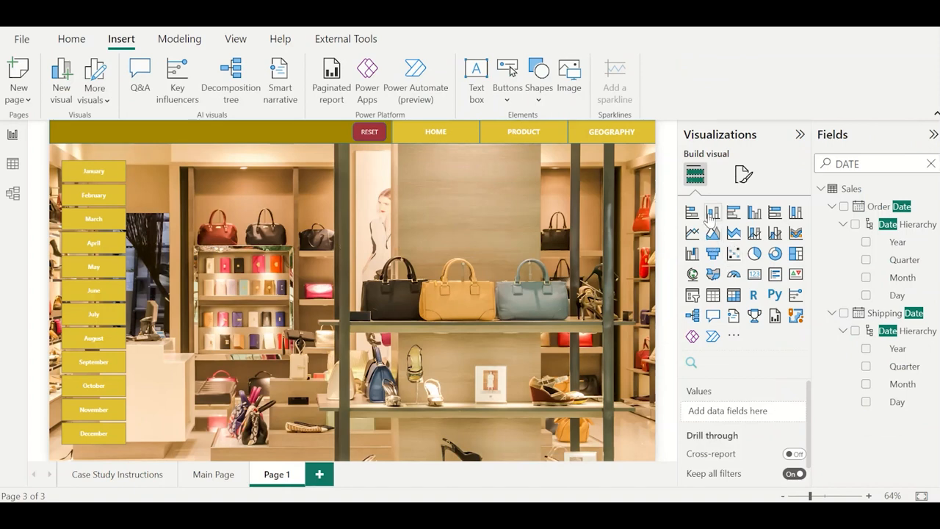
click(754, 213)
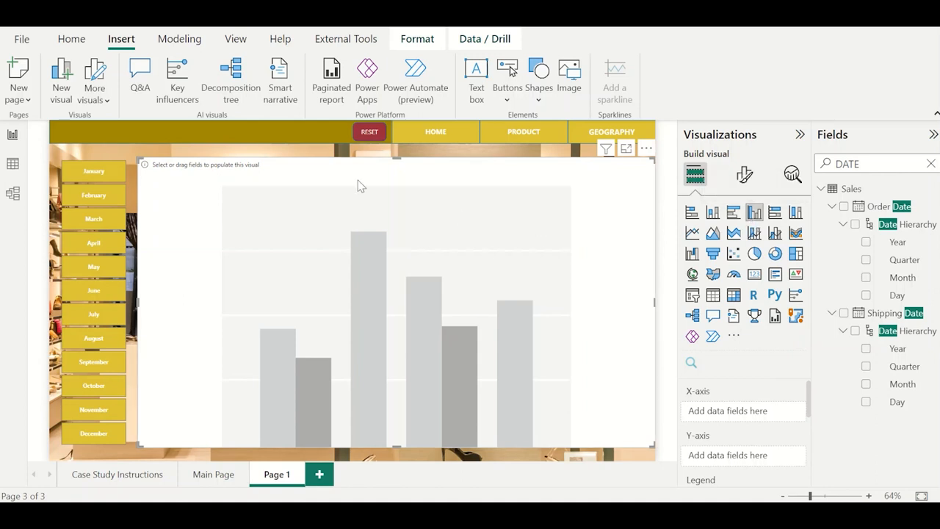
drag(357, 183, 342, 186)
Plot the 1.Key table's Net Sales by Order Date Quarter and Month, and shorten the chart to a strip below the header.
double_click(879, 159)
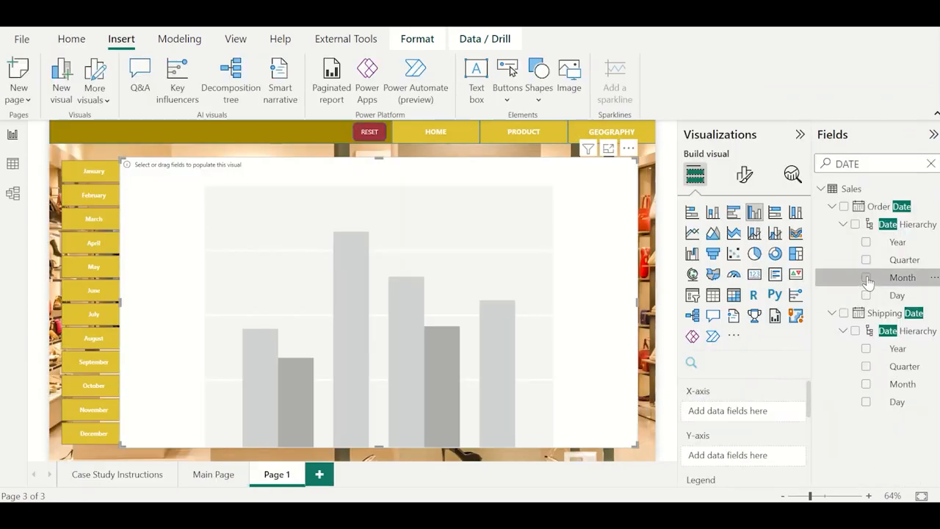
click(866, 277)
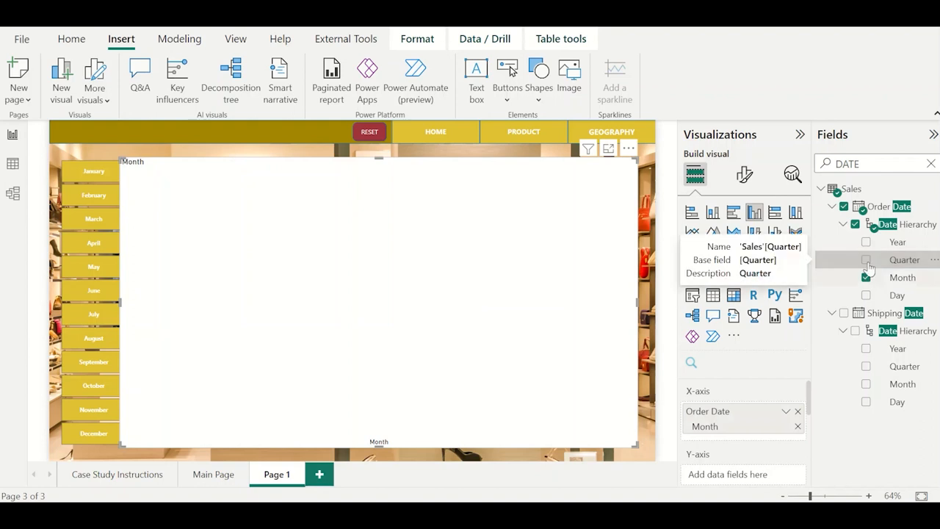
click(867, 262)
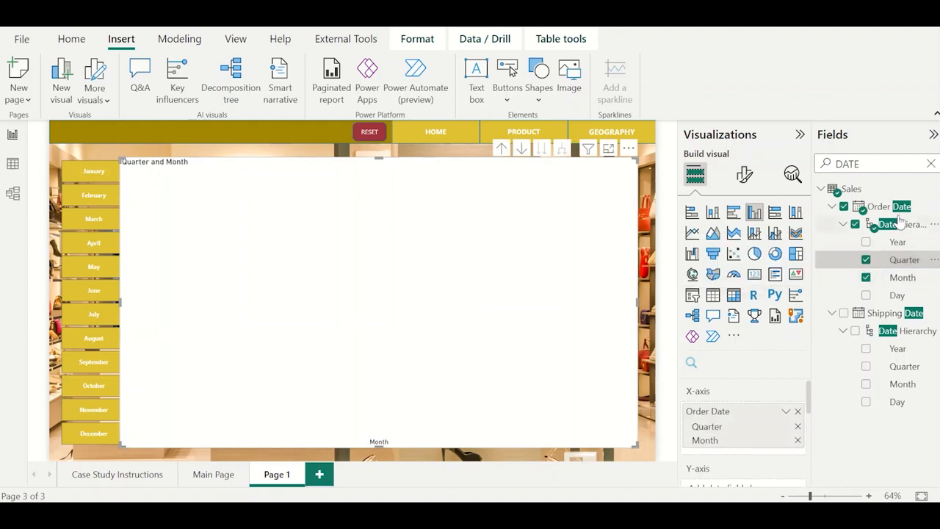
double_click(872, 166)
text(SALES)
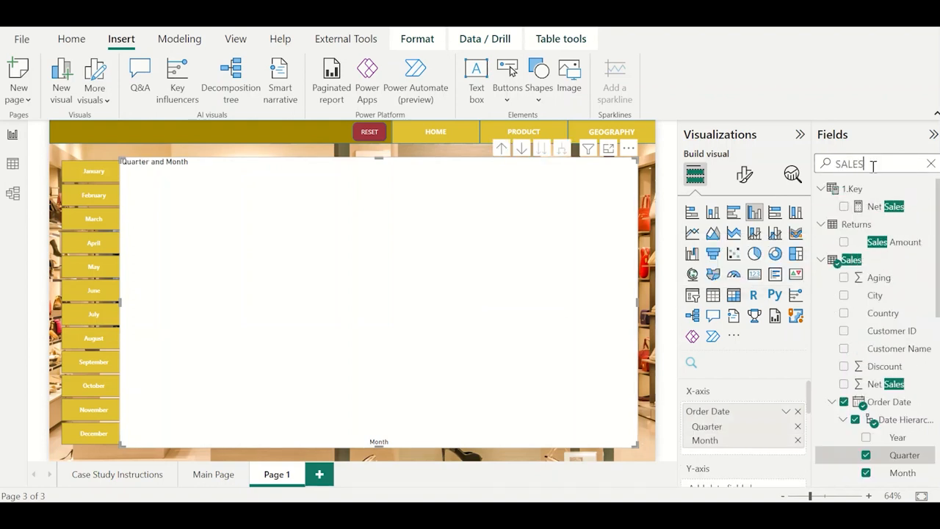
click(844, 206)
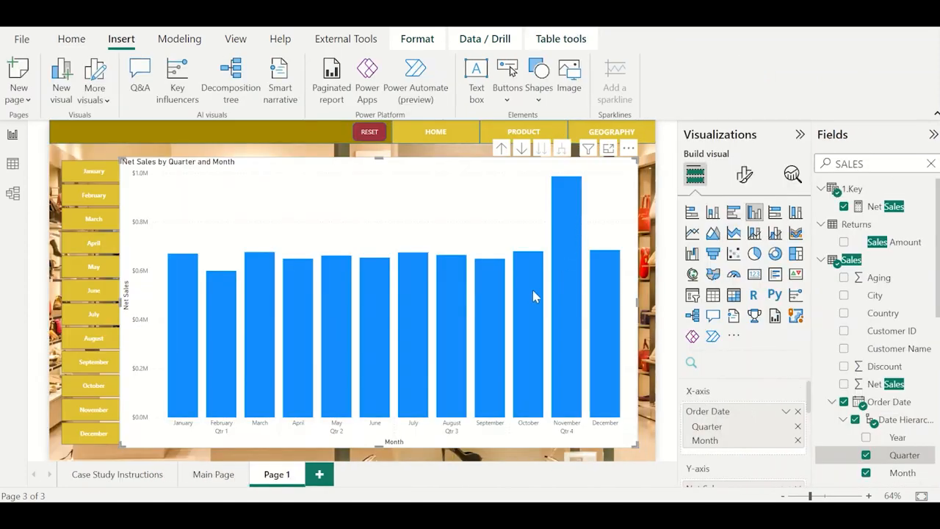
drag(389, 447, 411, 275)
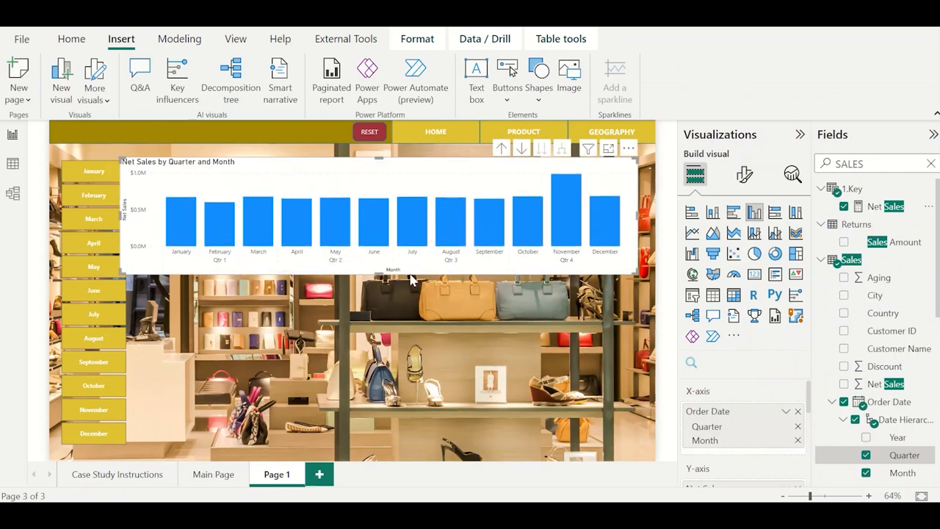
Turn off the X-axis title of the Net Sales column chart.
click(744, 174)
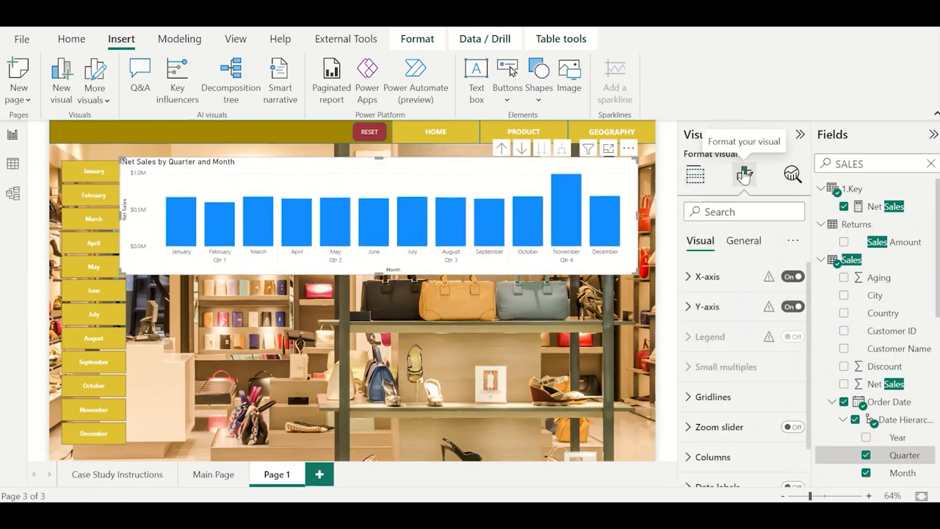
click(742, 279)
scroll(754, 334, down, 3)
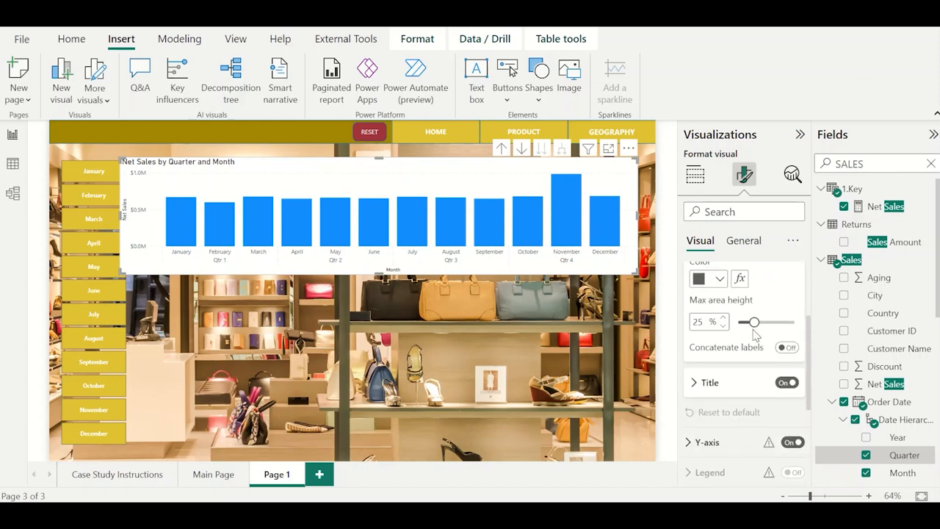
click(784, 383)
scroll(763, 368, down, 2)
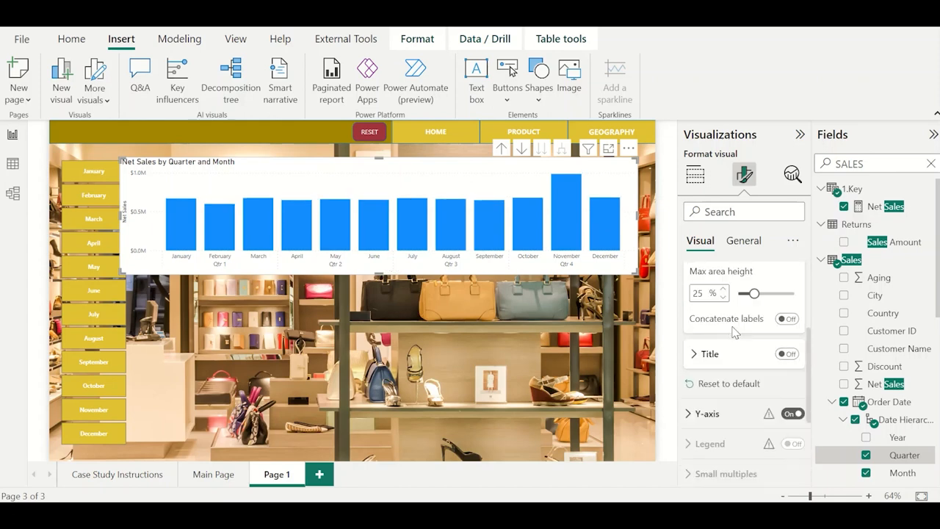
Turn off the Y-axis values and the Y-axis title of the Net Sales column chart.
click(792, 351)
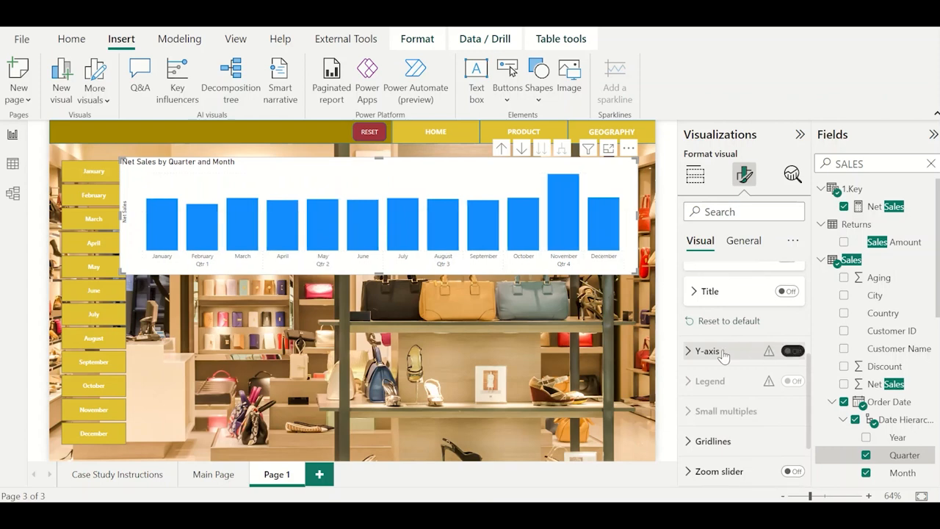
click(724, 351)
scroll(771, 410, down, 2)
click(786, 428)
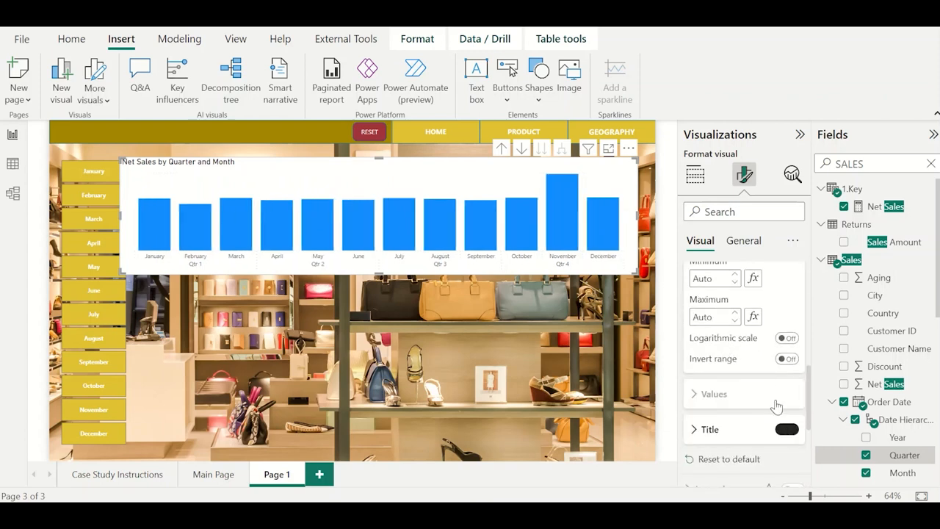
scroll(770, 387, up, 2)
scroll(769, 385, up, 3)
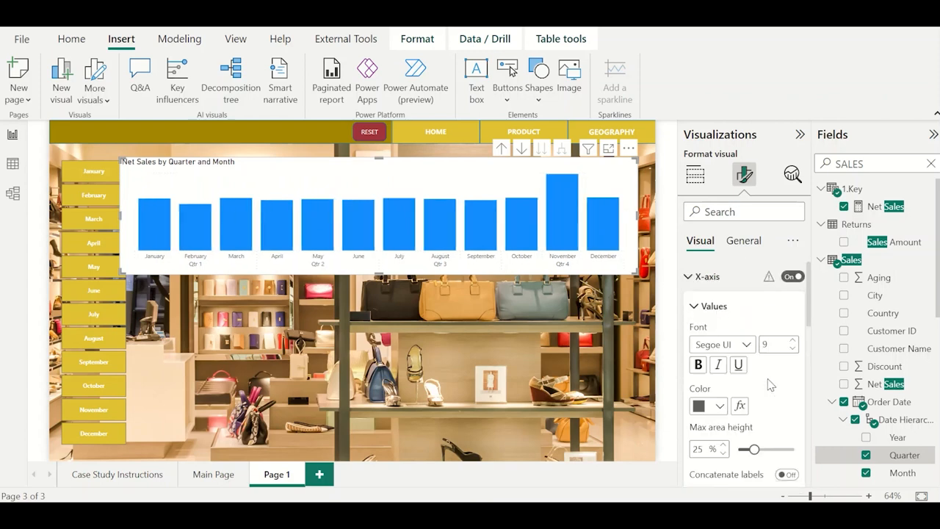
Turn off the background of the Net Sales column chart.
click(743, 241)
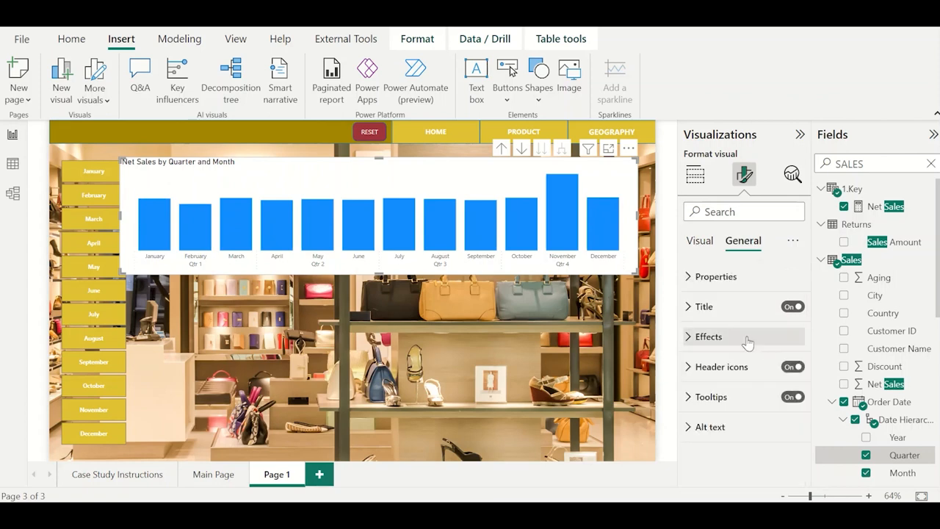
click(746, 338)
click(787, 268)
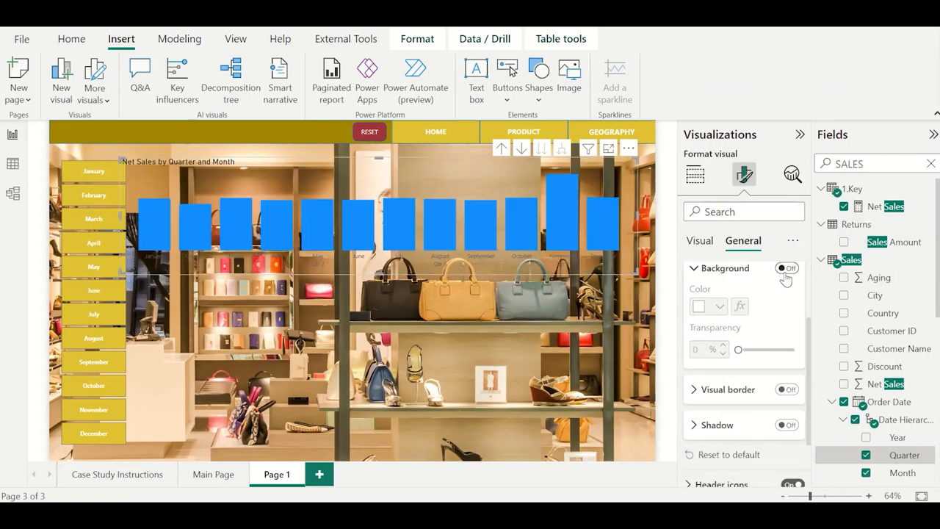
Colour the Net Sales column chart's title white and centre it horizontally.
scroll(730, 272, up, 2)
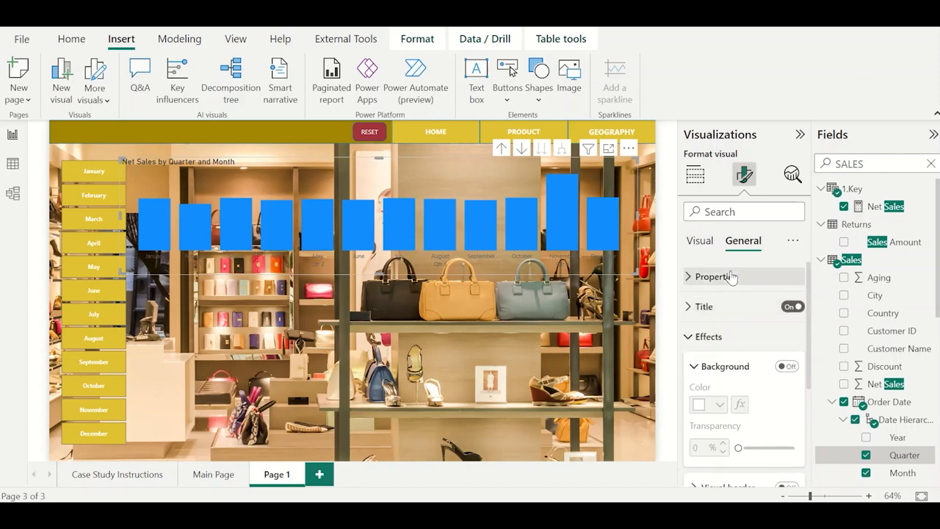
click(723, 306)
scroll(747, 390, down, 1)
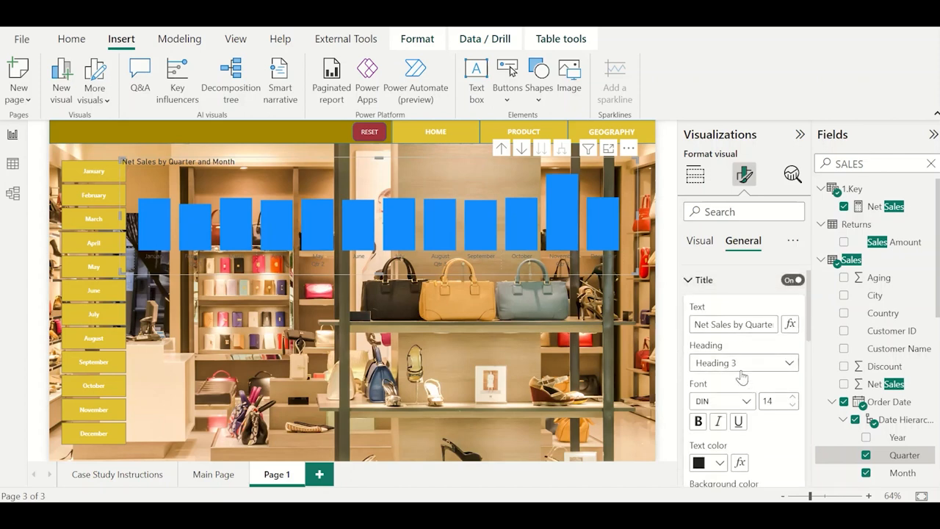
scroll(742, 376, down, 1)
click(719, 372)
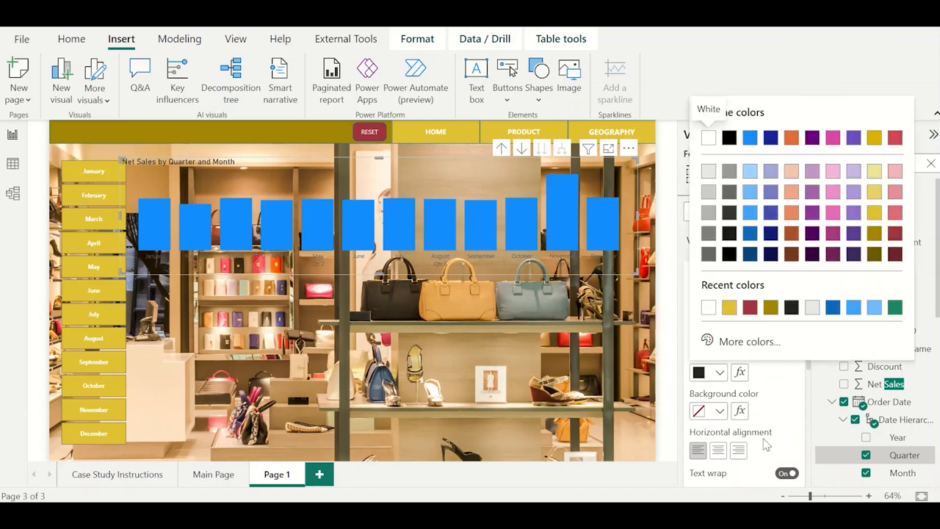
click(708, 307)
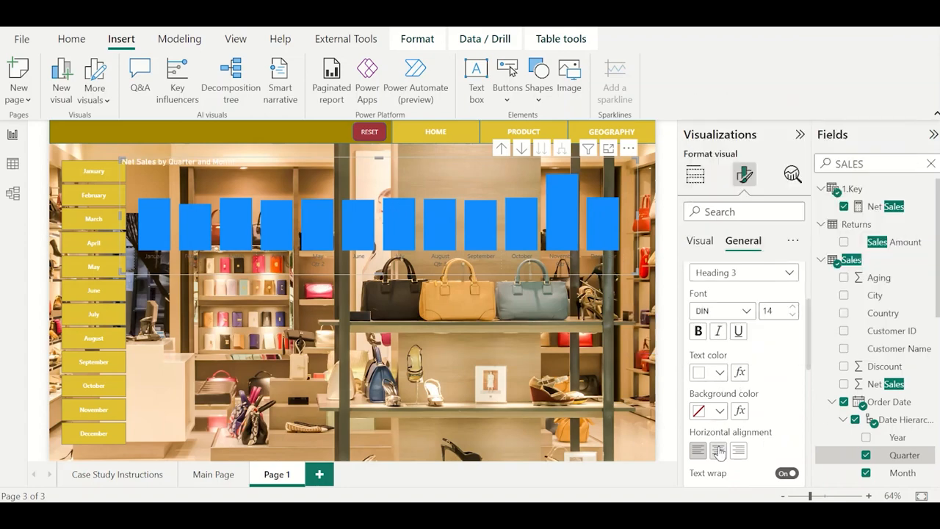
click(718, 450)
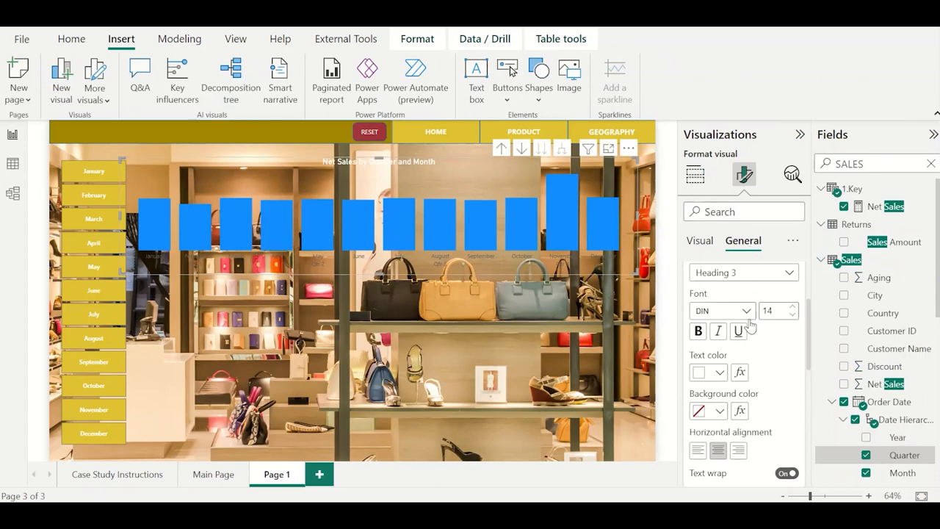
scroll(749, 326, up, 3)
click(716, 306)
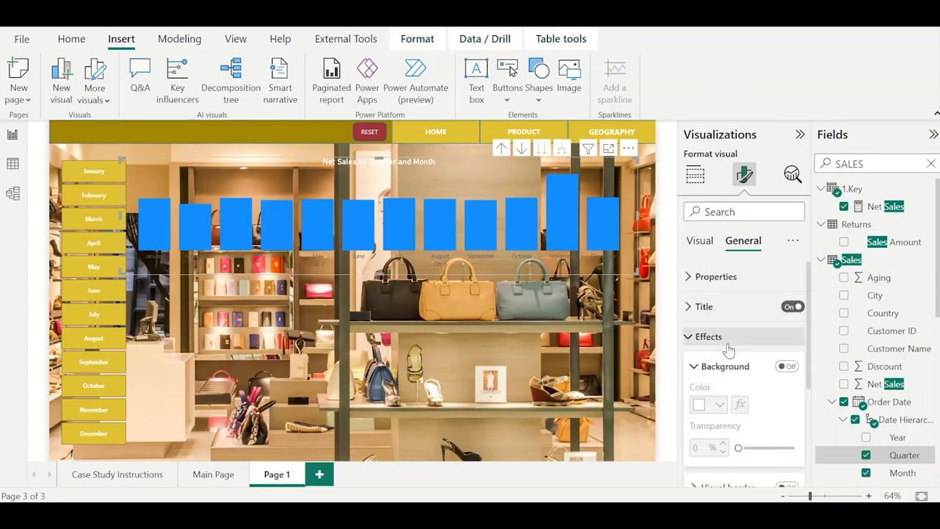
Turn on the Net Sales column chart's background and colour it light blue.
click(787, 366)
click(720, 404)
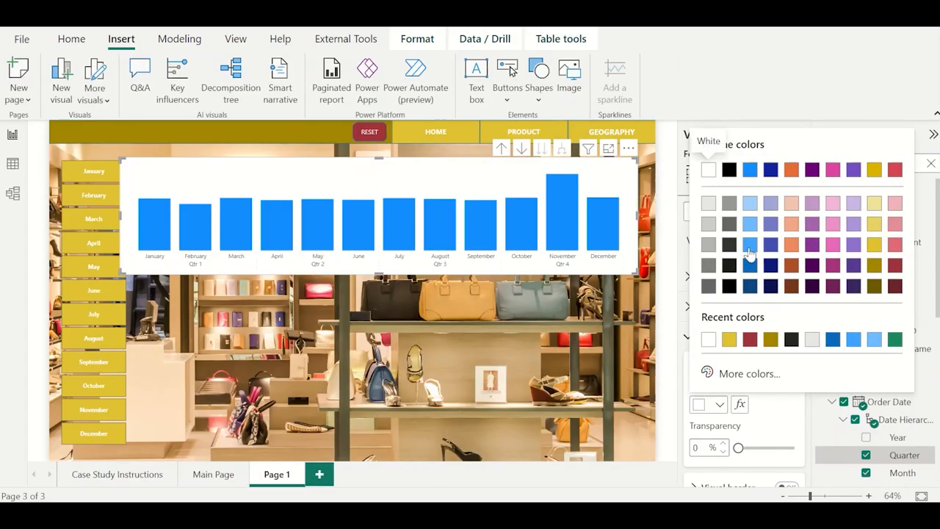
click(749, 203)
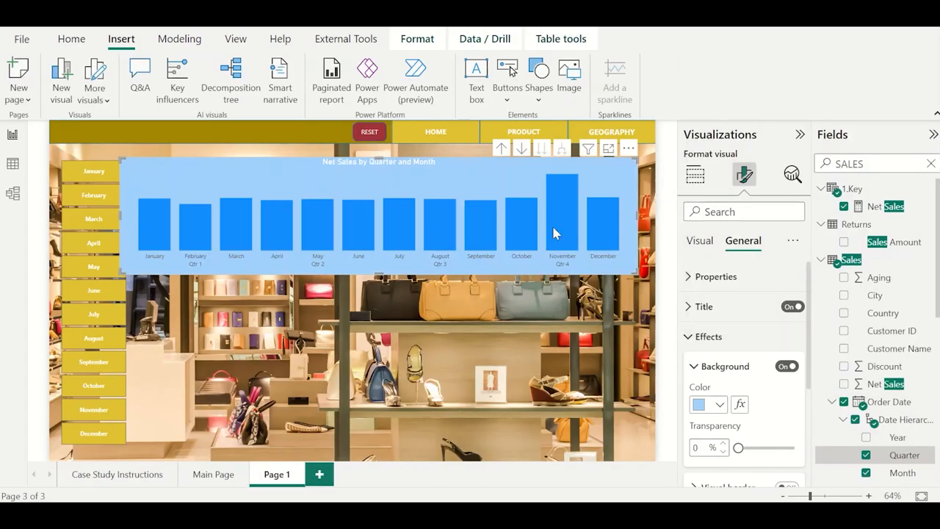
Set the default column colour of the Net Sales chart to golden yellow.
mouse_move(553, 235)
click(700, 241)
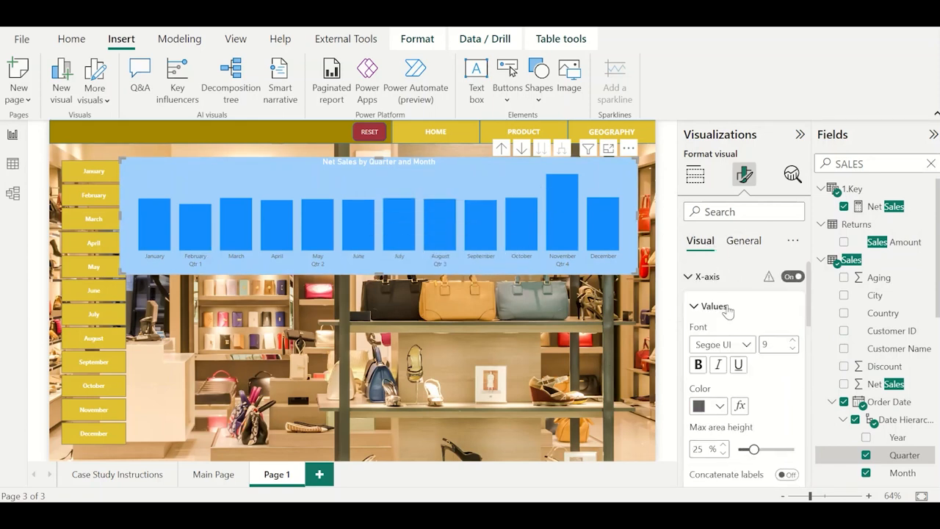
scroll(719, 330, down, 1)
scroll(703, 306, up, 1)
click(699, 279)
click(701, 306)
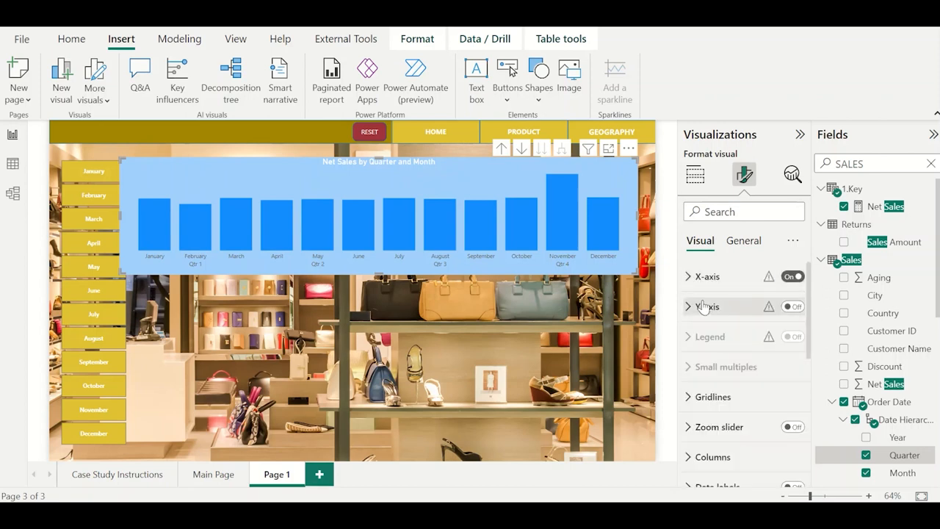
scroll(727, 402, down, 1)
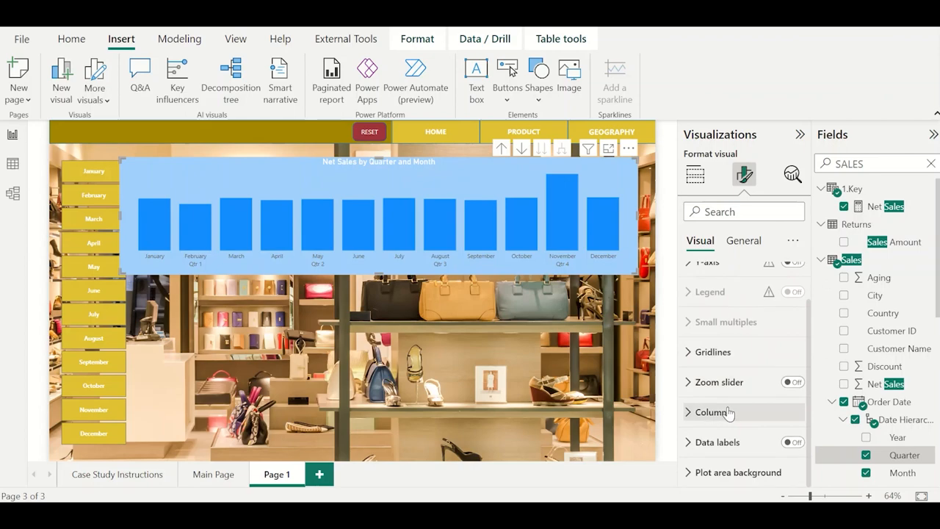
click(728, 411)
click(721, 326)
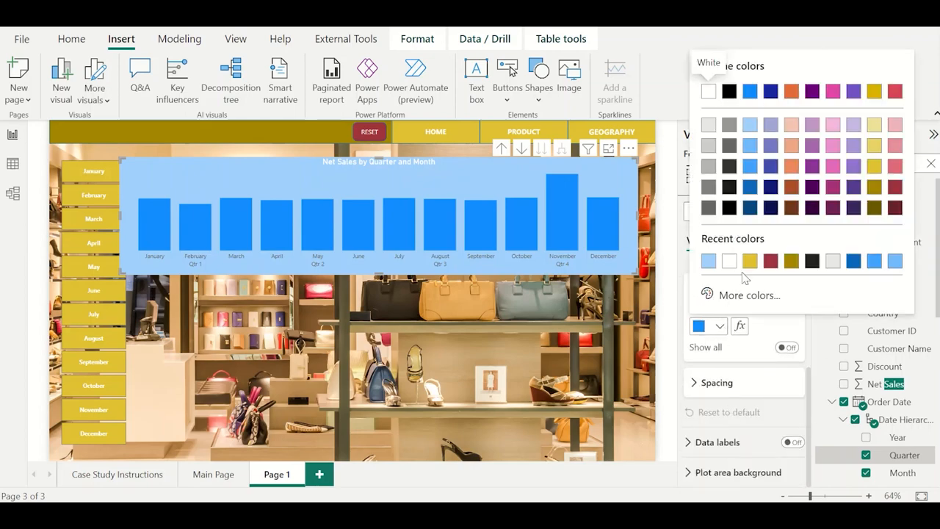
click(750, 261)
Check the finished Product page for reference, and give the columns a gradient colour by First Month, from pale yellow at lowest to dark gold at highest.
key(alt+Tab)
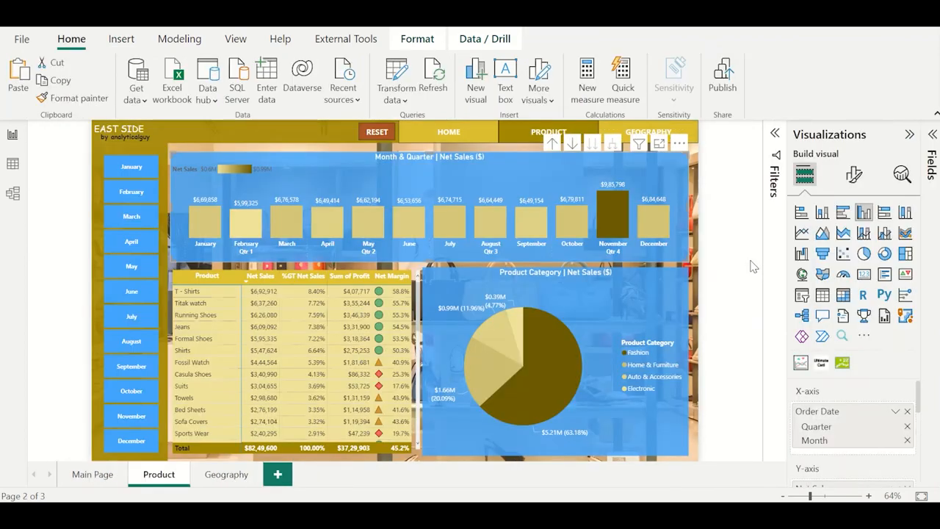
key(alt+Tab)
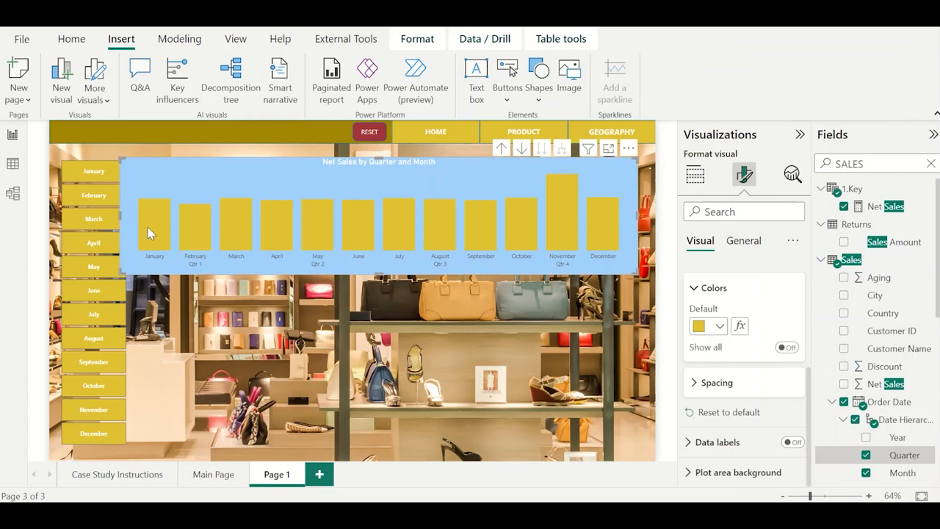
mouse_move(532, 244)
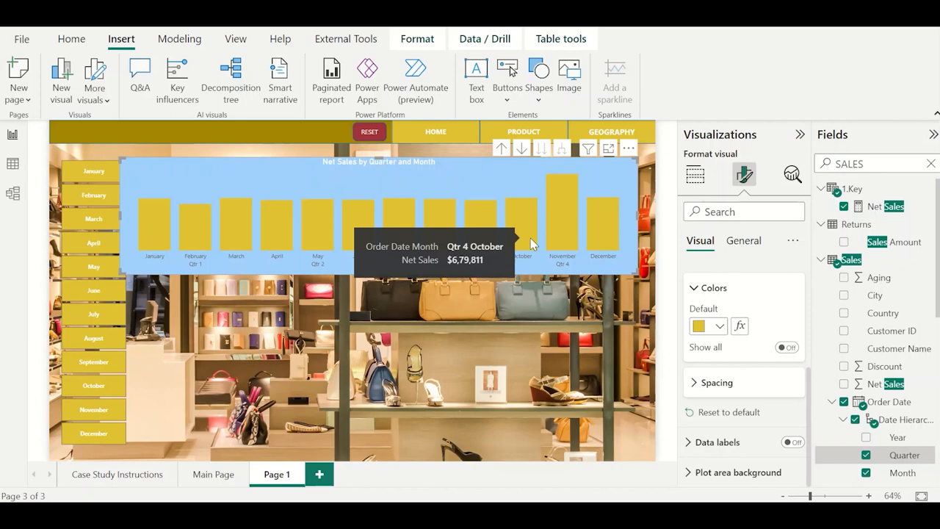
click(740, 328)
click(339, 228)
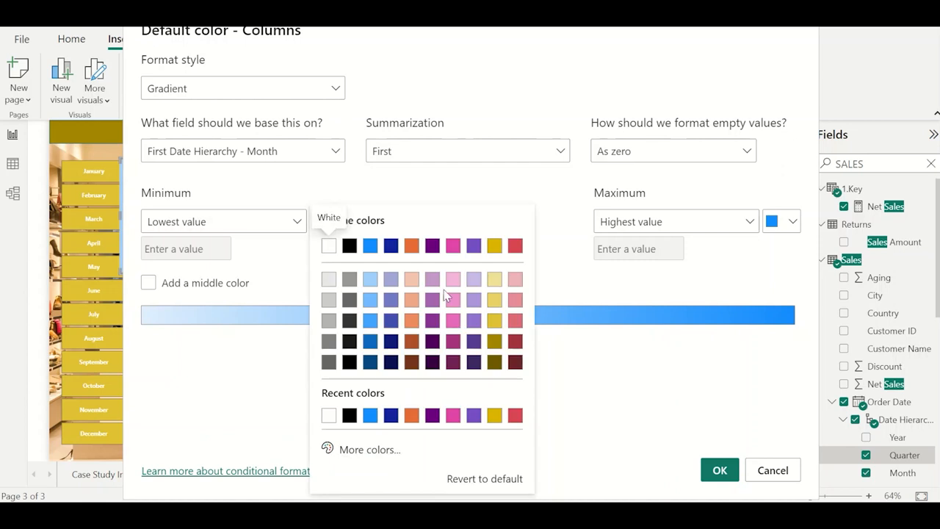
click(495, 281)
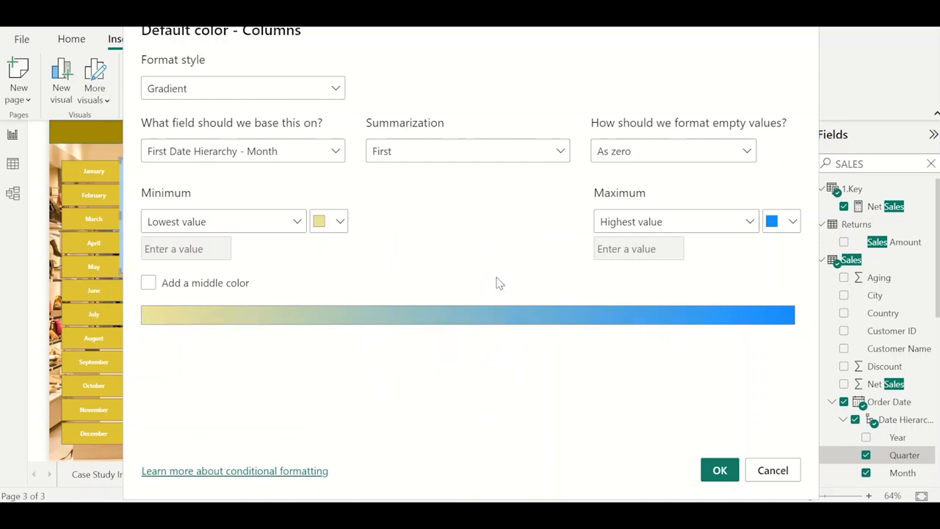
click(775, 230)
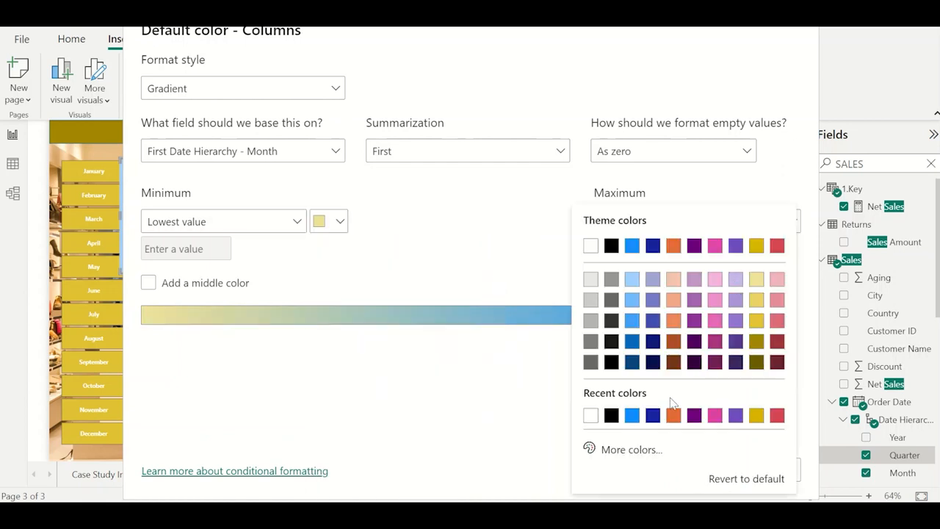
click(757, 362)
click(720, 471)
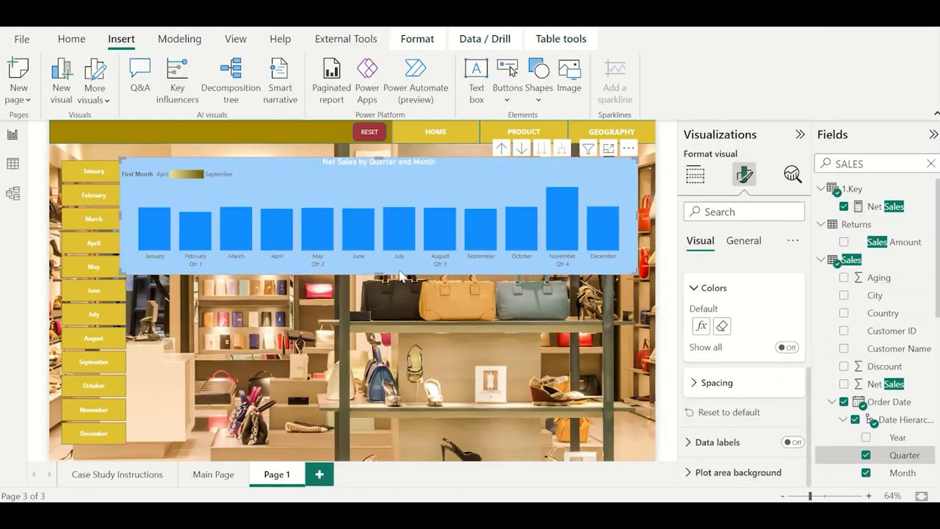
Shorten the Net Sales column chart slightly and clear the conditional formatting from its column colour.
mouse_move(380, 272)
mouse_down()
mouse_move(380, 291)
mouse_move(379, 268)
mouse_up()
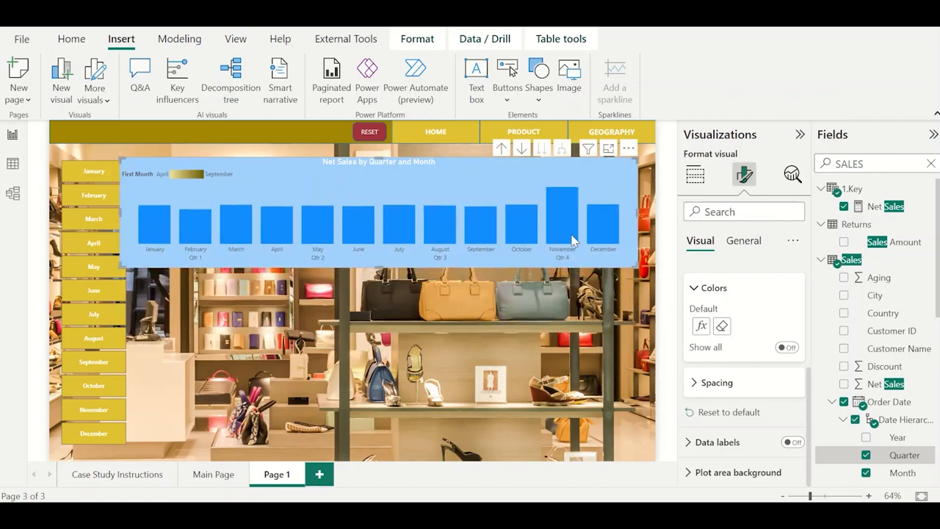
click(701, 325)
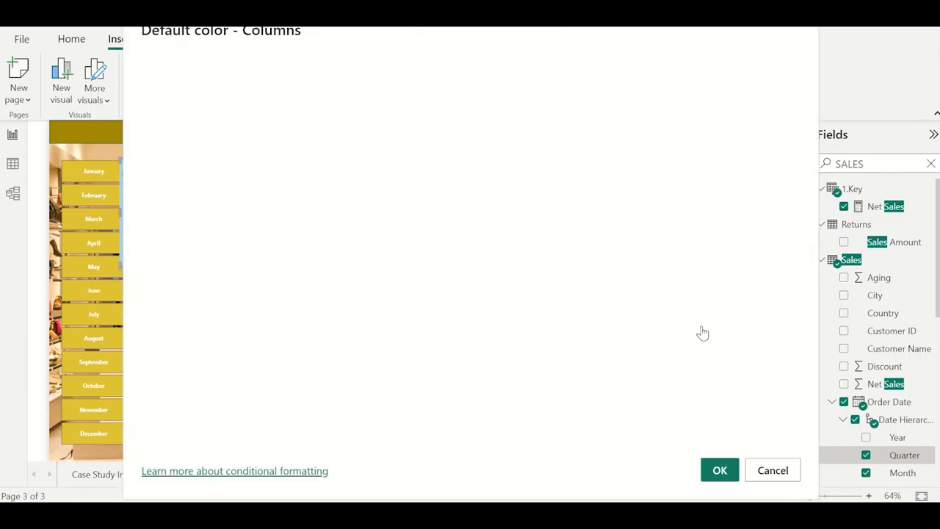
click(773, 470)
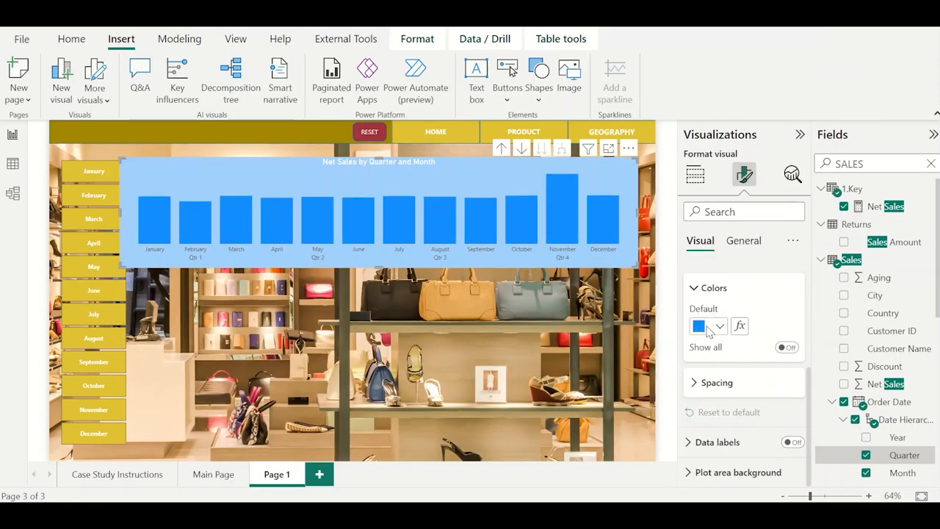
click(708, 327)
click(723, 295)
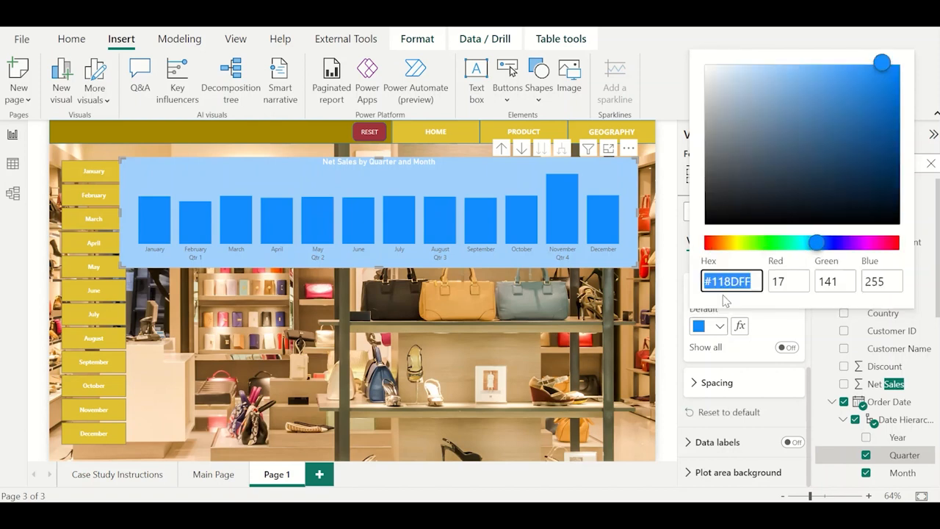
Reapply a gradient column colour based on First Month, with pale yellow for the lowest value and dark gold for the highest.
click(740, 326)
click(740, 326)
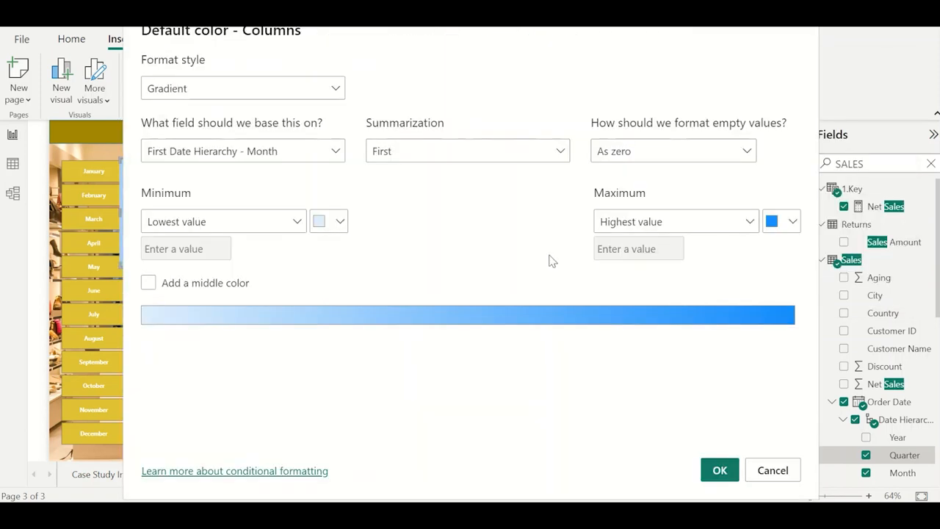
click(340, 221)
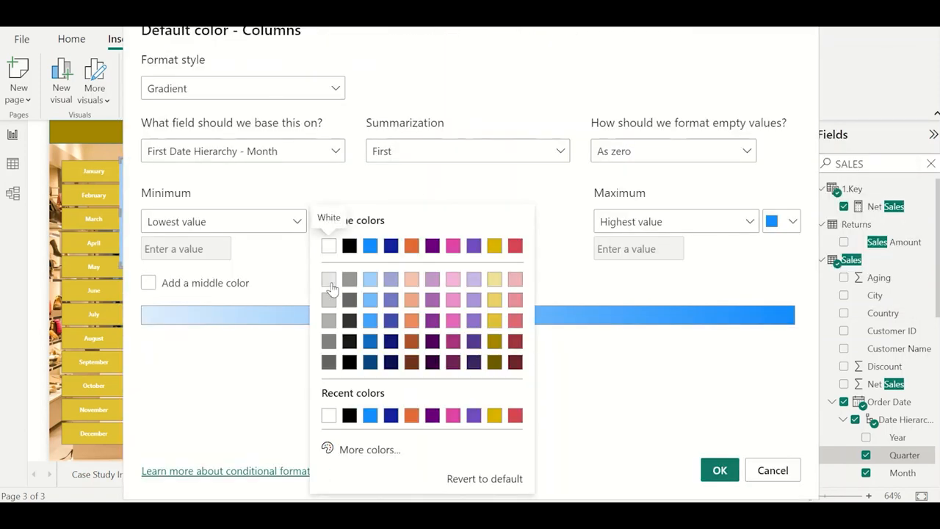
click(494, 279)
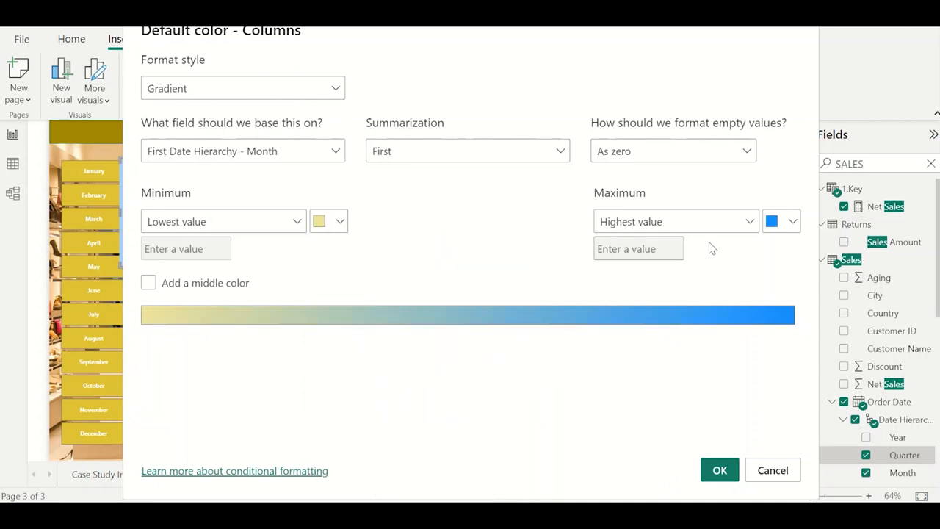
click(791, 221)
click(754, 364)
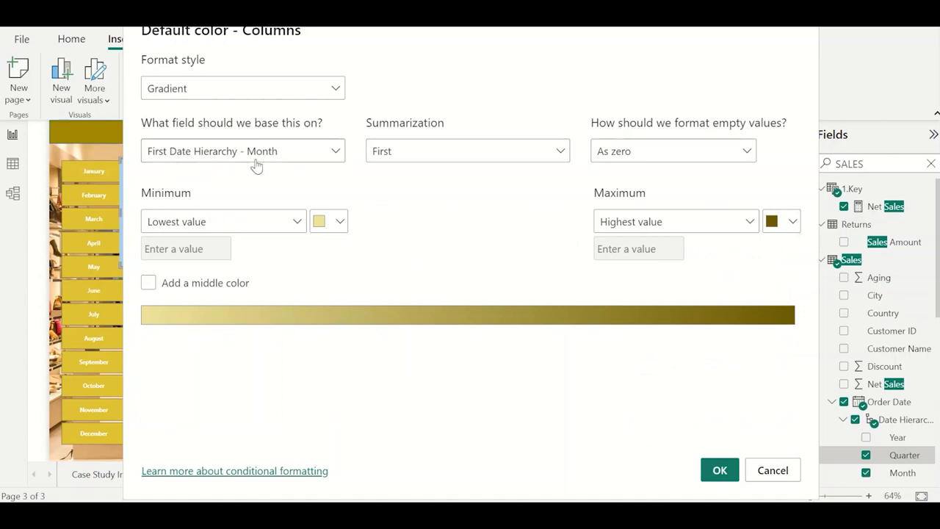
click(719, 470)
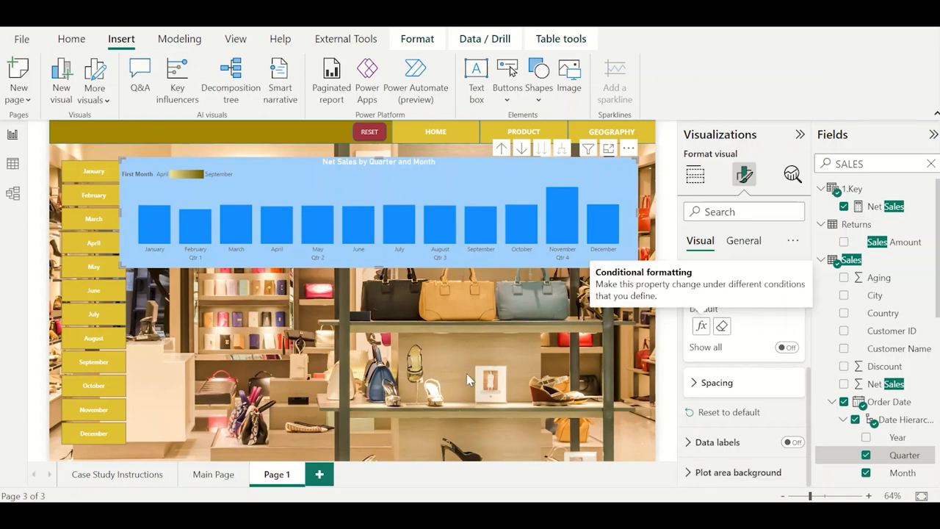
Insert a clustered column chart below the existing one showing Net Sales by Order Date, keeping only the Quarter and Month levels.
click(406, 288)
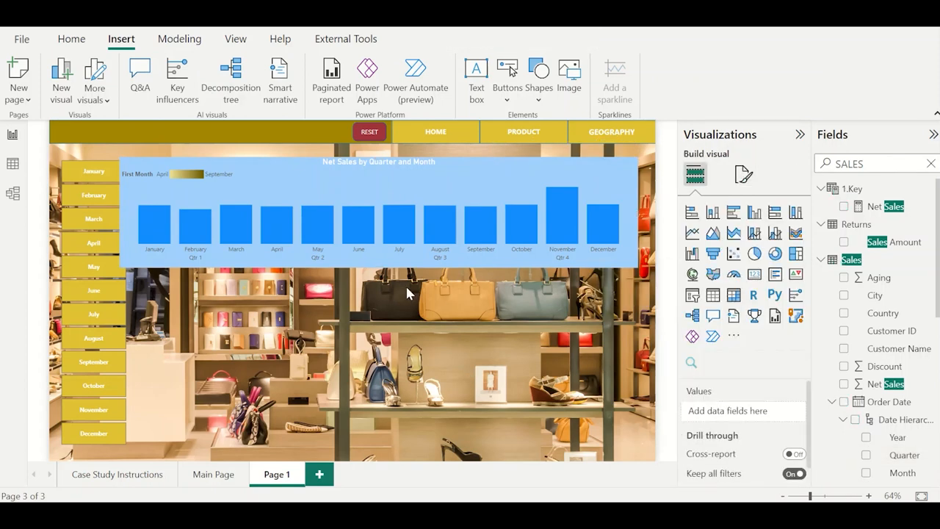
click(754, 213)
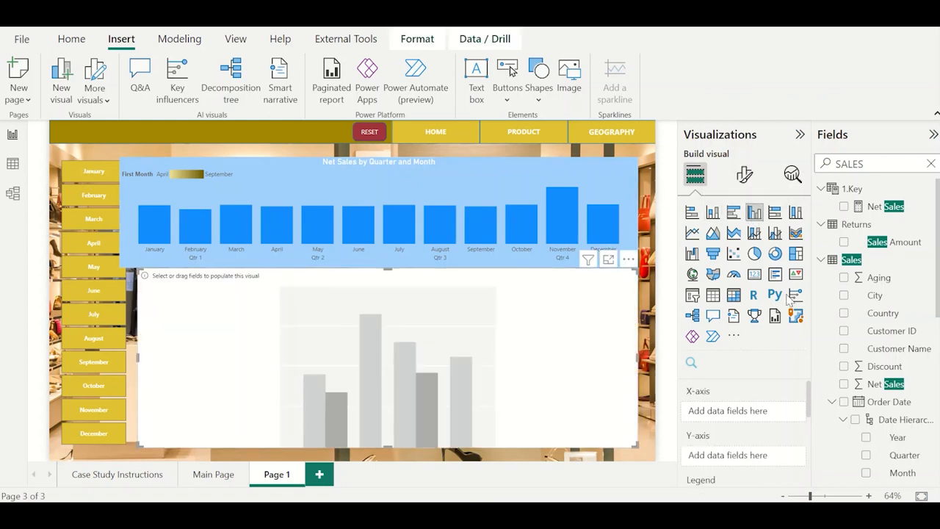
double_click(849, 165)
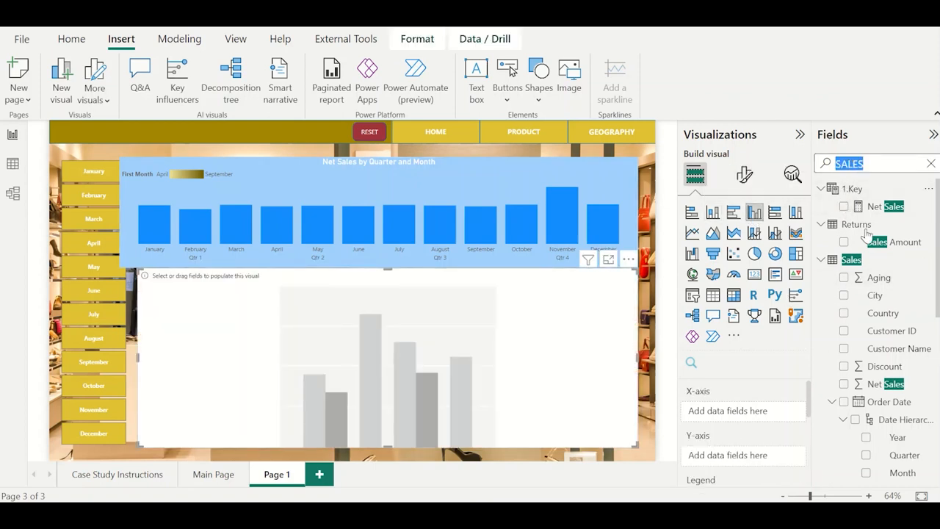
click(844, 206)
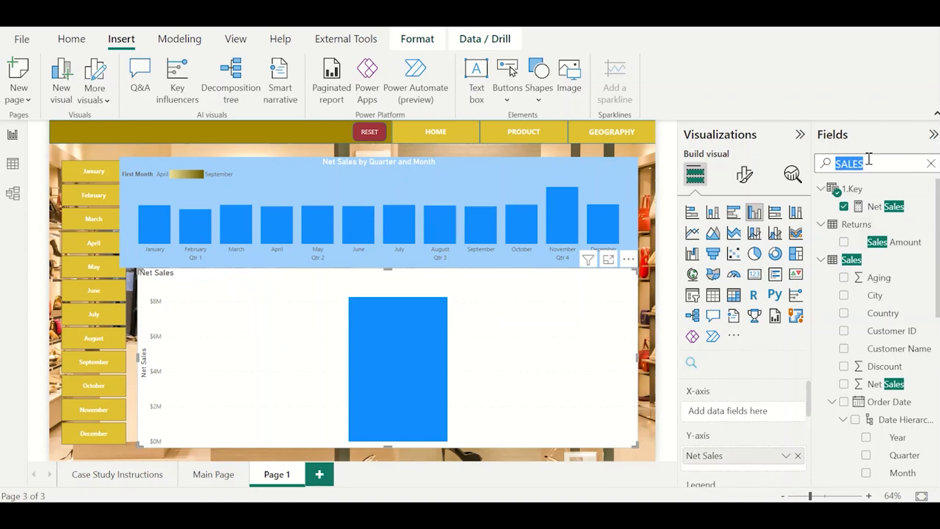
text(DATE)
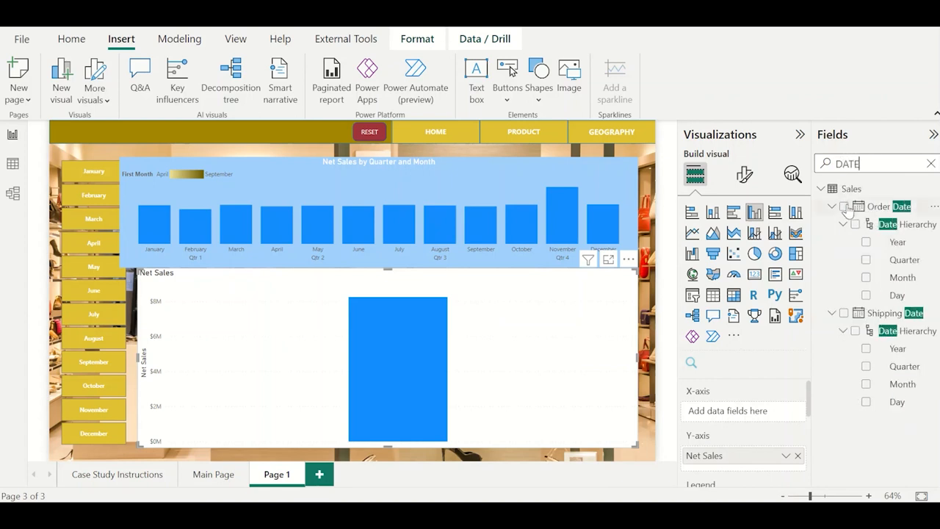
click(844, 207)
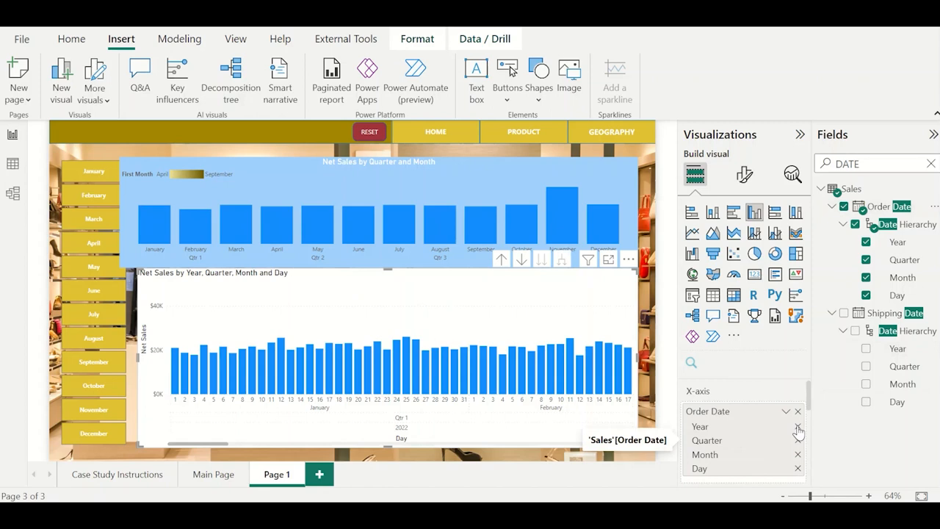
click(798, 428)
click(797, 454)
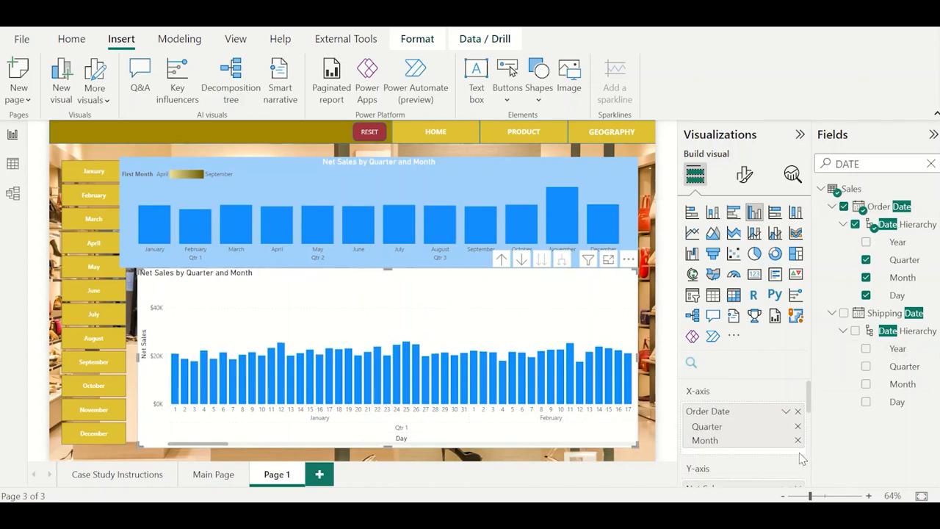
Give the new chart's columns a gradient colour based on Net Sales, pale yellow for the lowest value and dark gold for the highest.
click(744, 174)
click(744, 241)
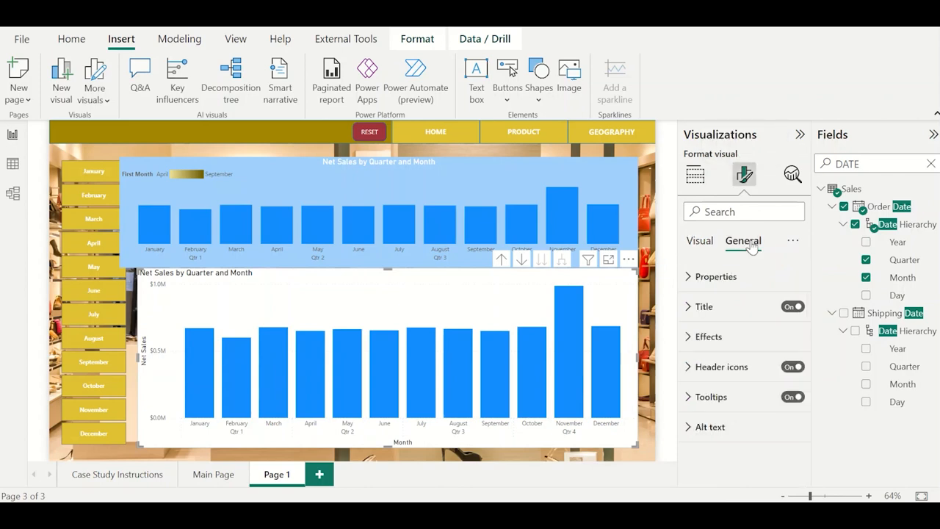
click(700, 241)
scroll(746, 449, down, 1)
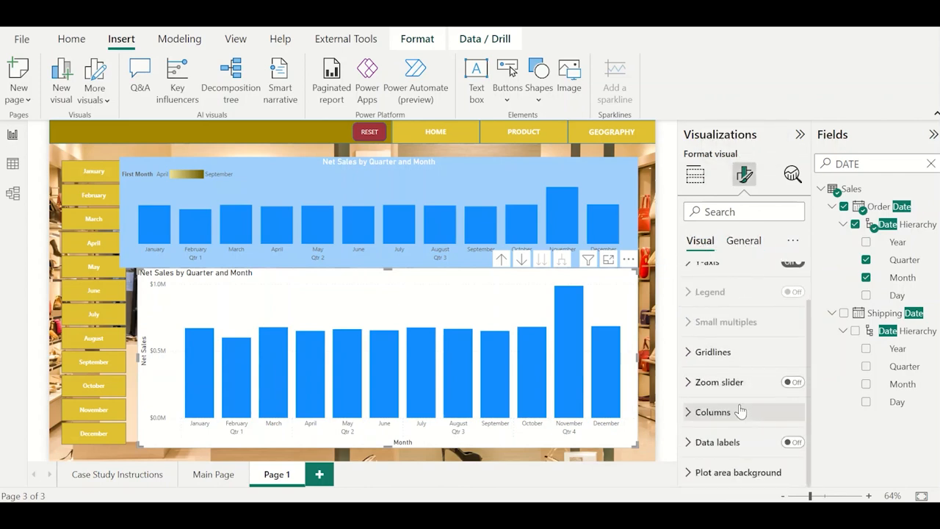
click(744, 411)
scroll(742, 411, down, 2)
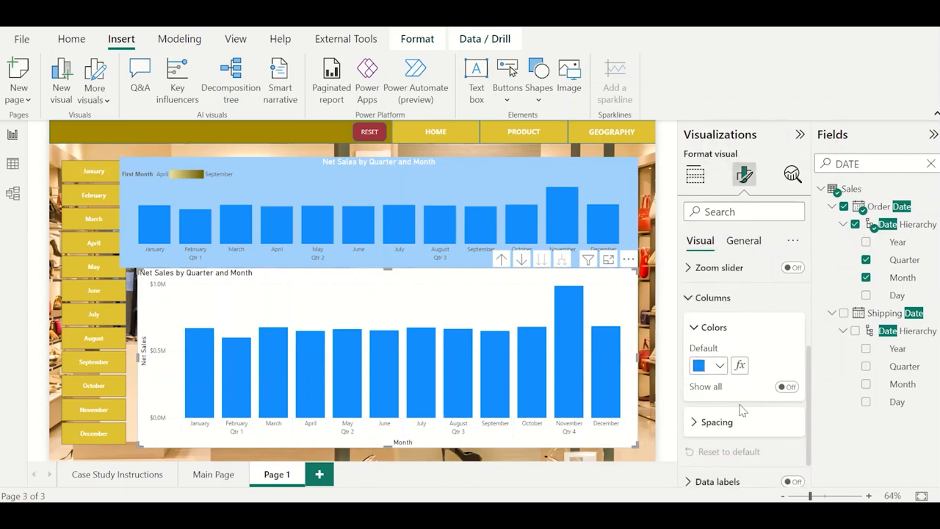
click(739, 365)
click(324, 234)
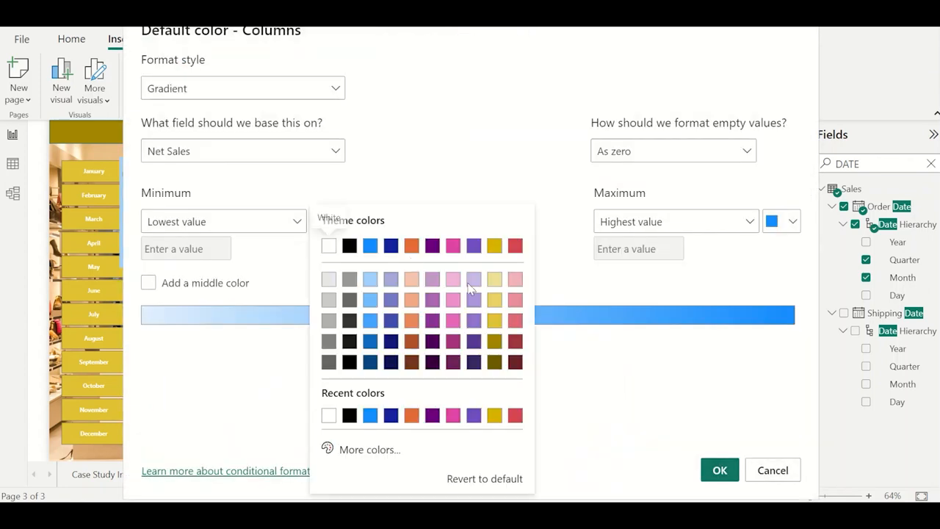
click(496, 288)
click(783, 224)
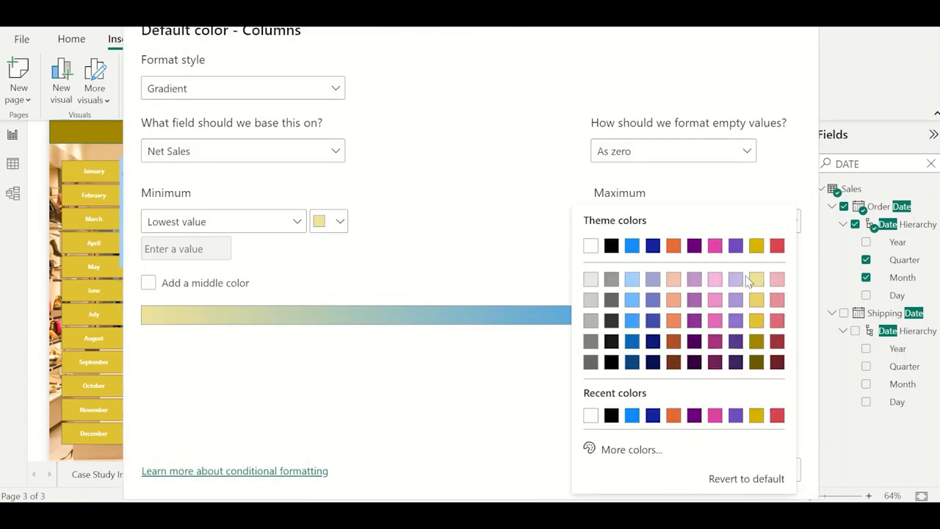
click(756, 363)
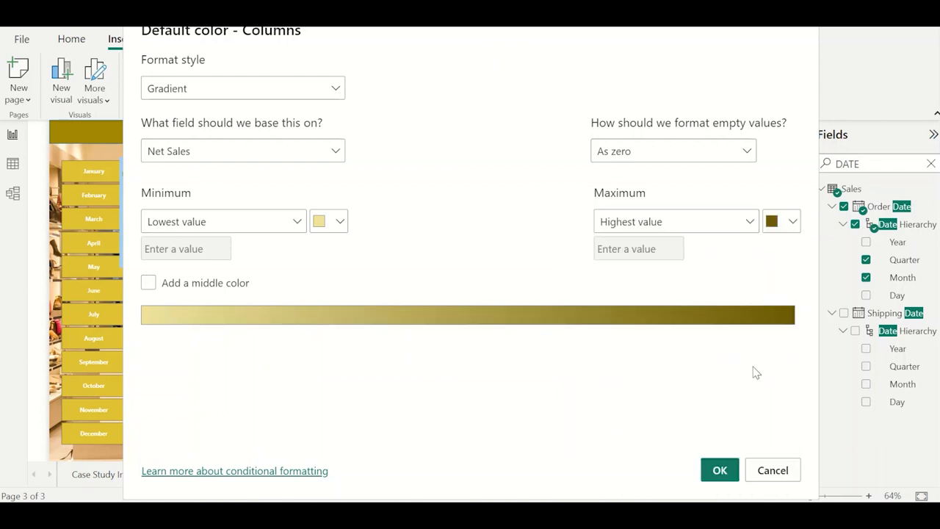
click(719, 470)
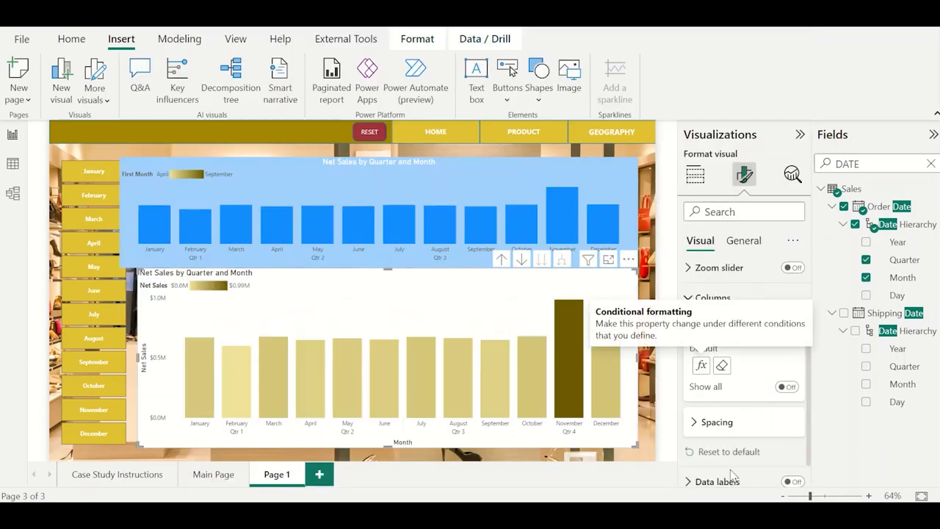
Set the new Net Sales chart's background colour to light blue.
click(762, 244)
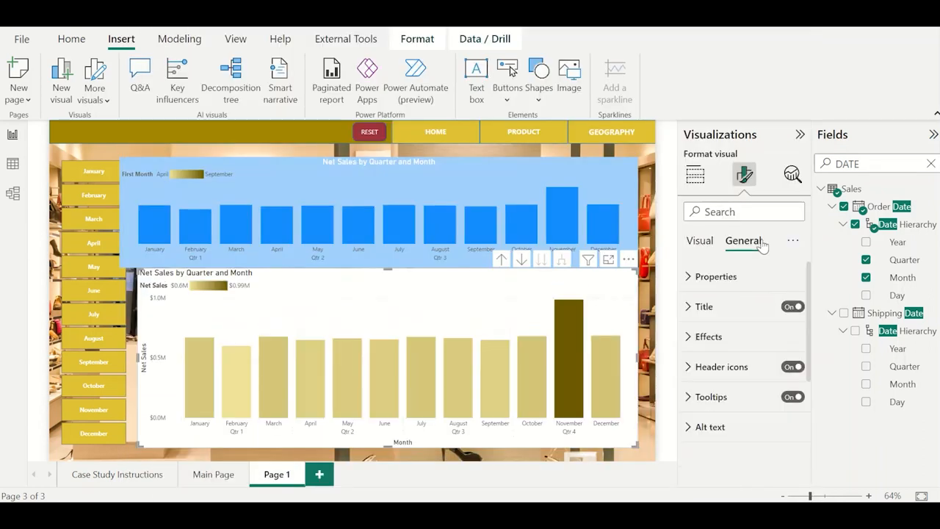
click(747, 339)
scroll(734, 351, down, 2)
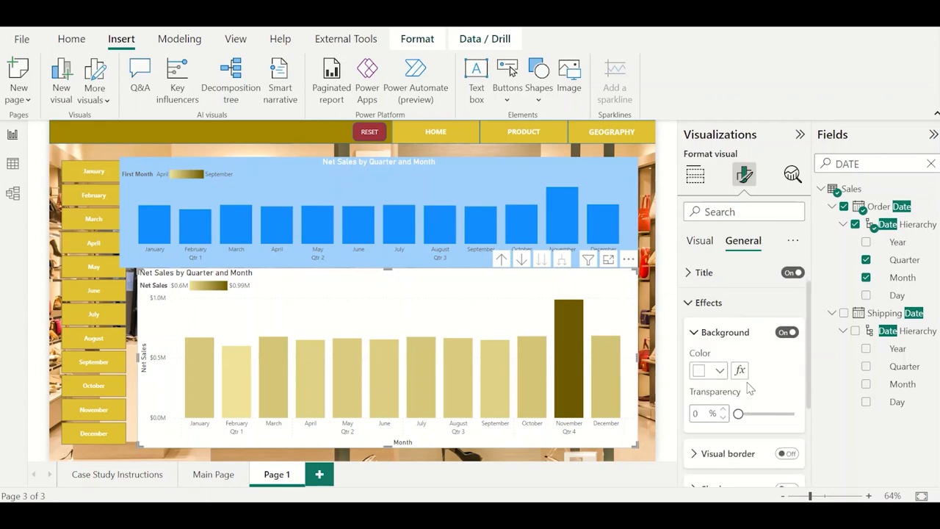
click(719, 341)
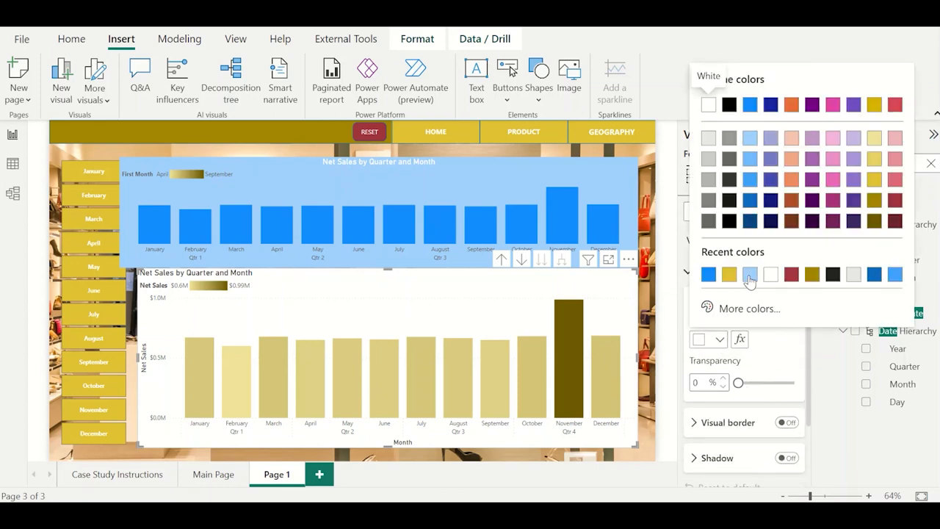
click(749, 275)
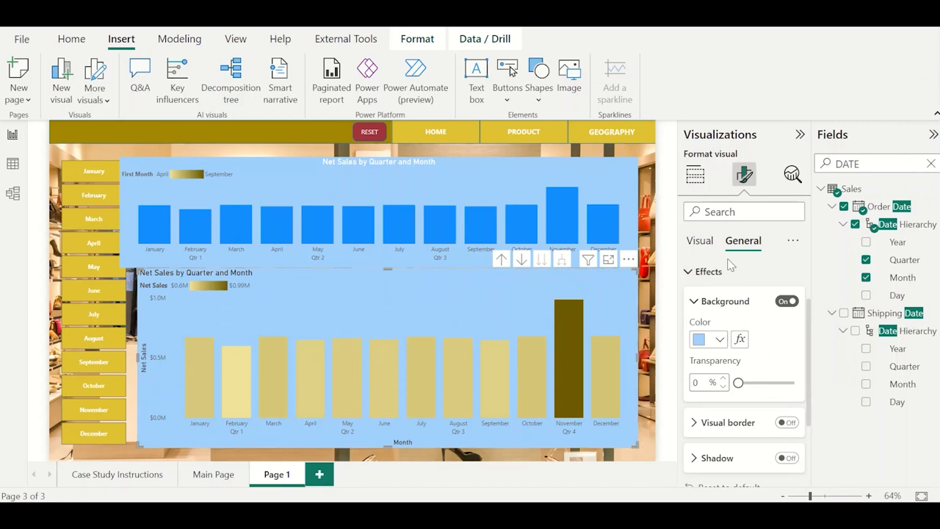
Make the new chart's title bold and white, and centre it horizontally.
scroll(730, 266, up, 2)
click(746, 308)
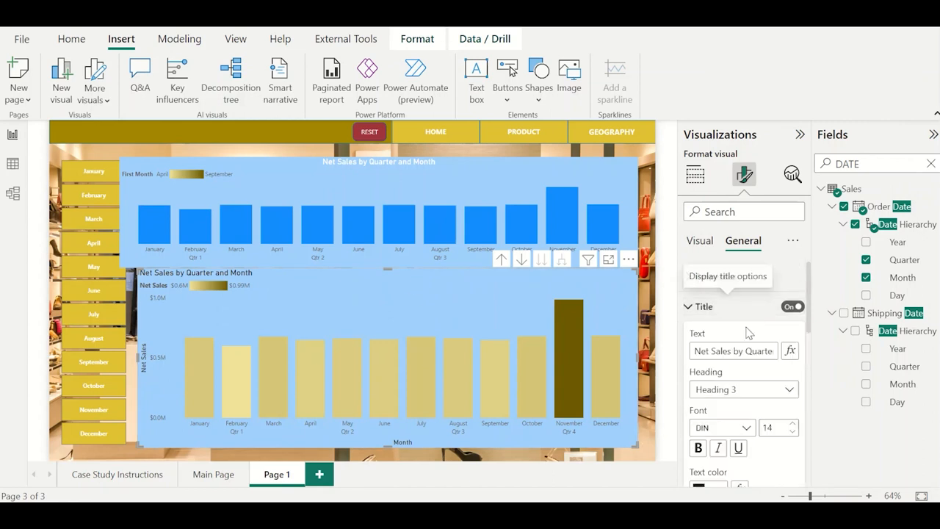
scroll(747, 431, down, 2)
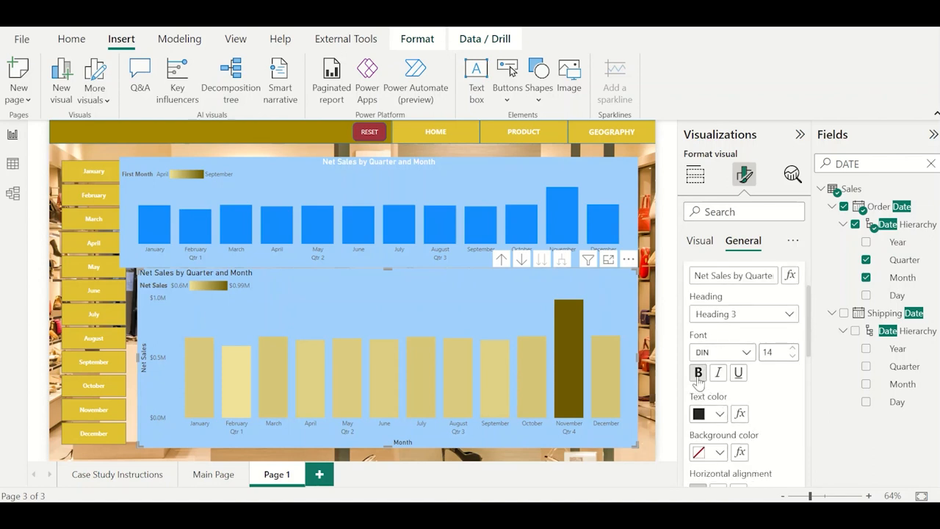
click(719, 413)
click(770, 348)
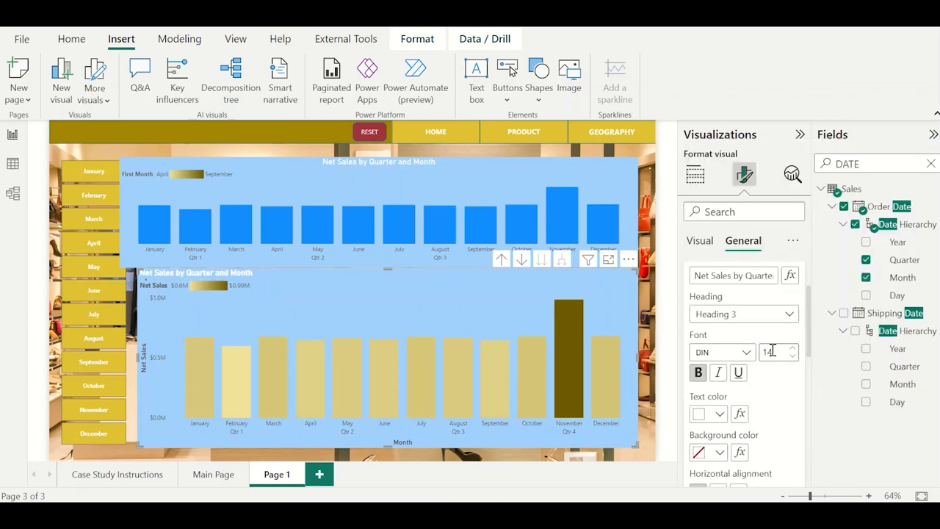
scroll(734, 334, down, 3)
click(719, 303)
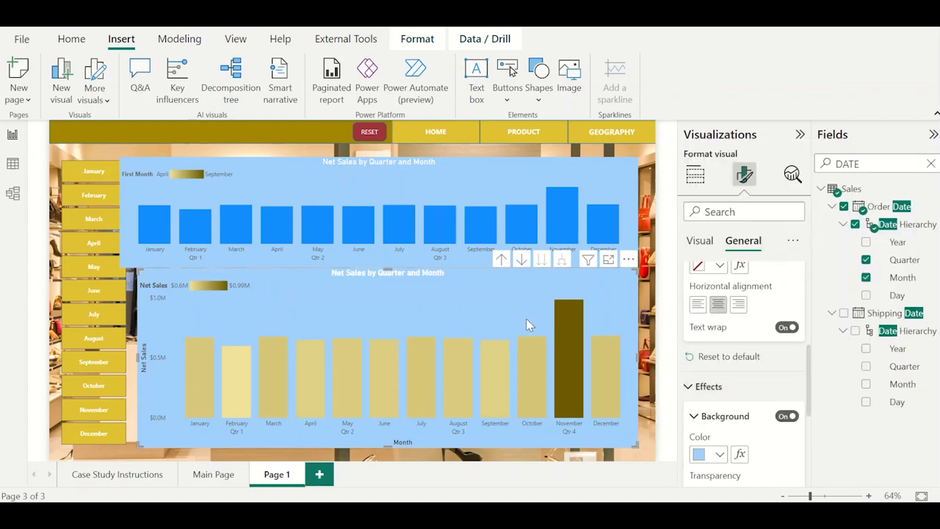
Move the new chart slightly down and delete the old Net Sales chart with the blue columns above it.
drag(469, 291, 467, 298)
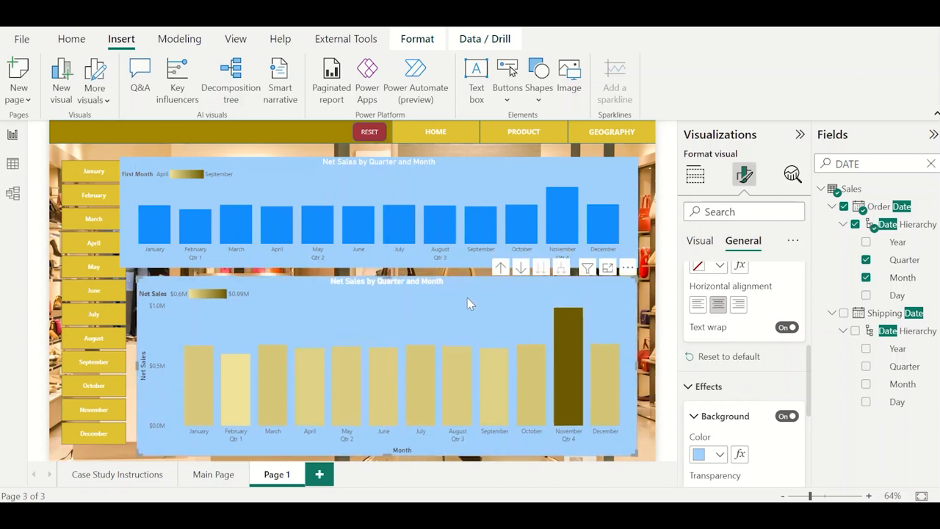
click(491, 177)
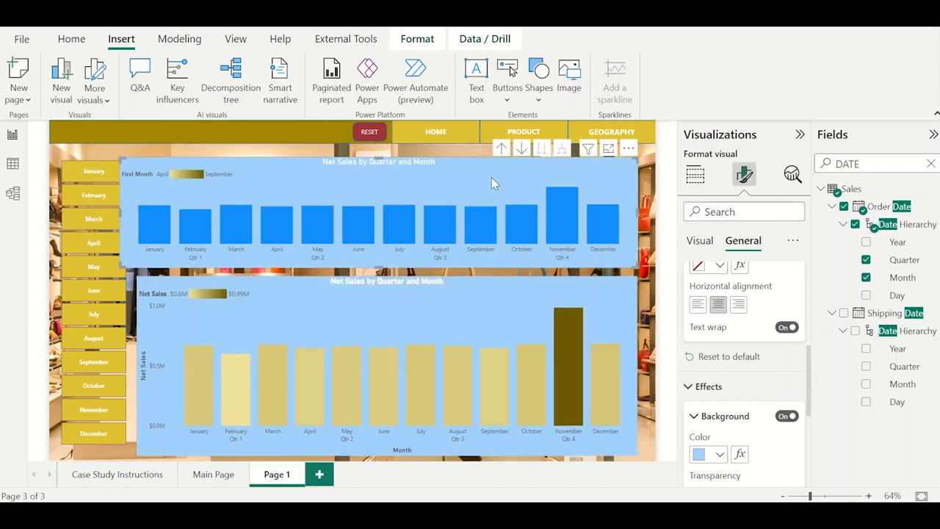
click(696, 176)
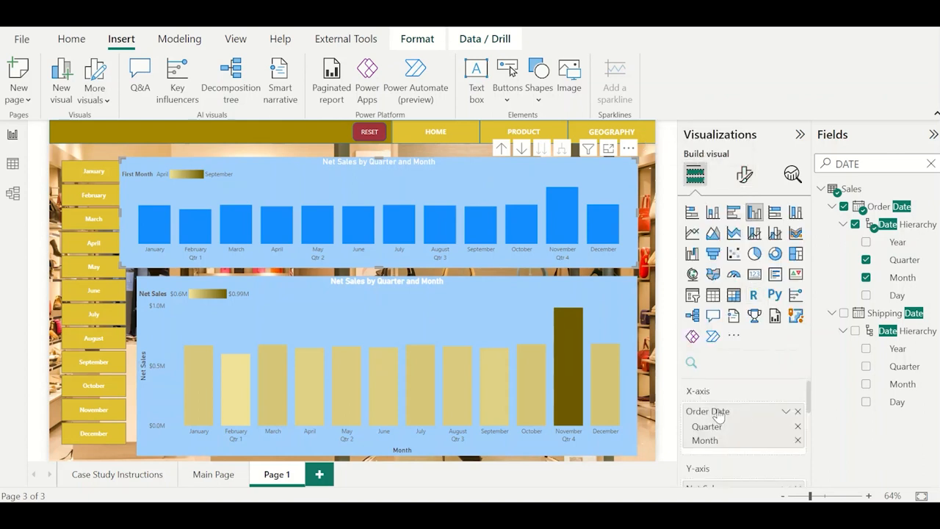
click(512, 294)
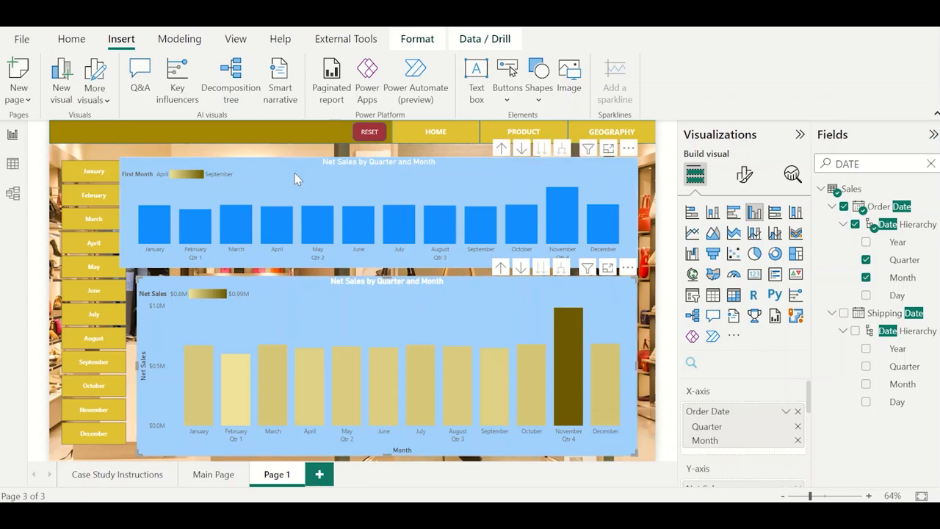
key(Delete)
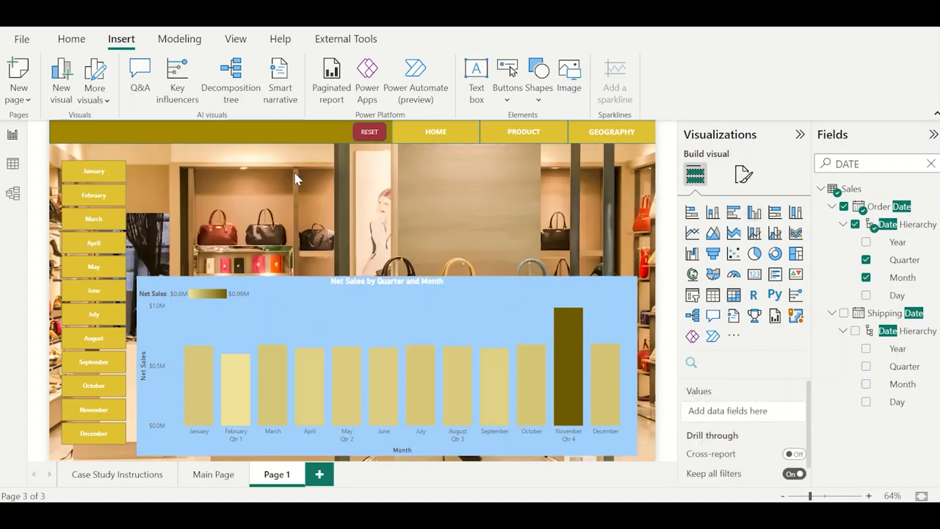
Move the Net Sales chart up beneath the navigation header, widen it slightly and reduce its height by about a third.
click(351, 306)
drag(390, 307, 389, 189)
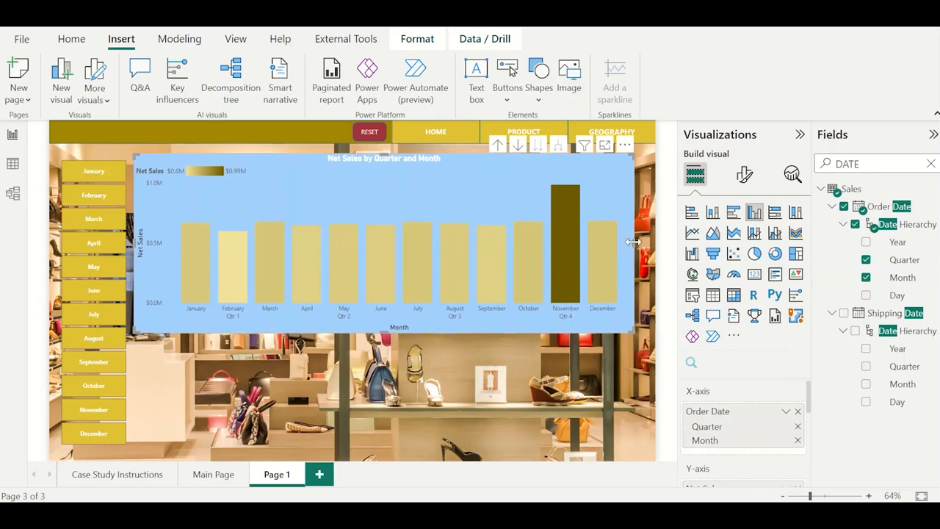
drag(633, 241, 647, 242)
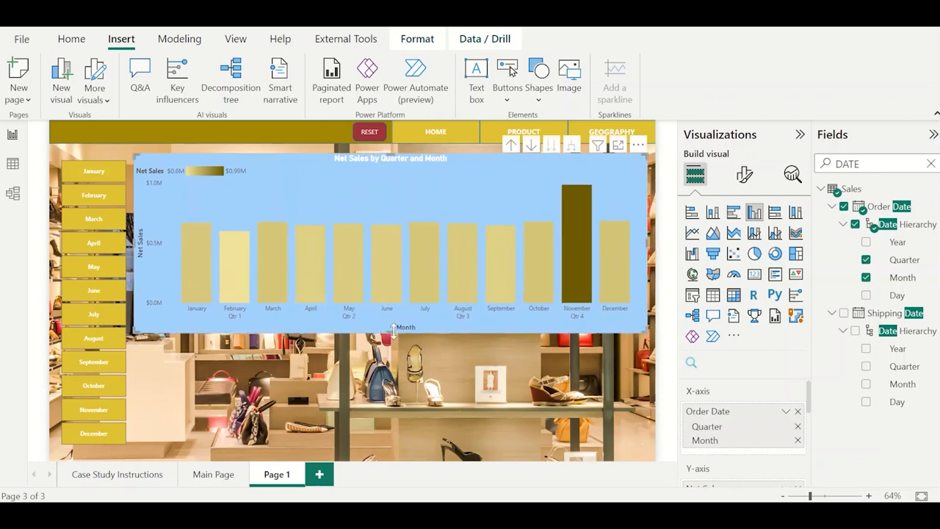
drag(391, 332, 399, 276)
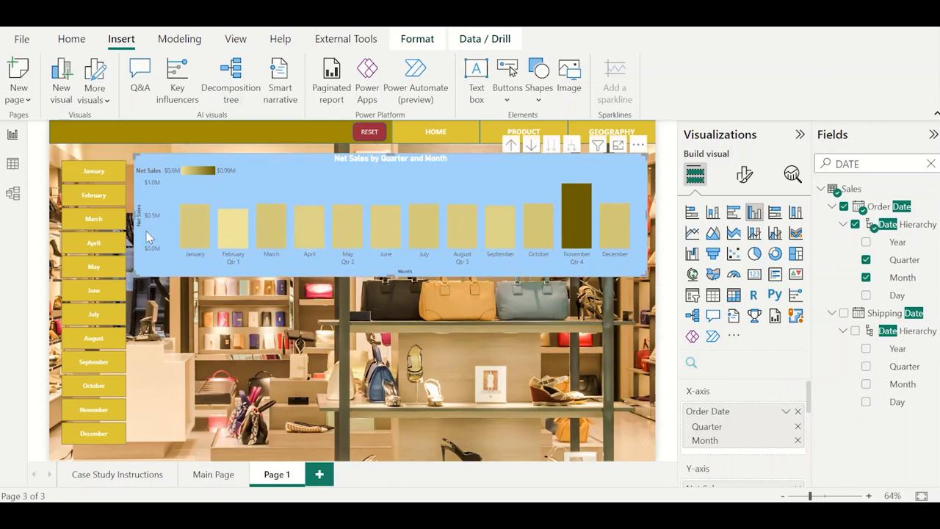
Turn off the X-axis title of the Net Sales chart.
click(745, 175)
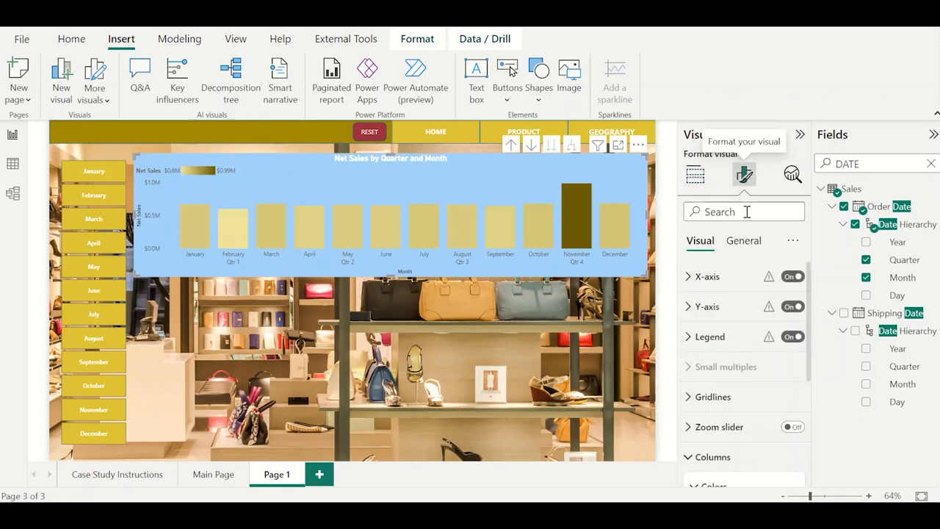
click(746, 276)
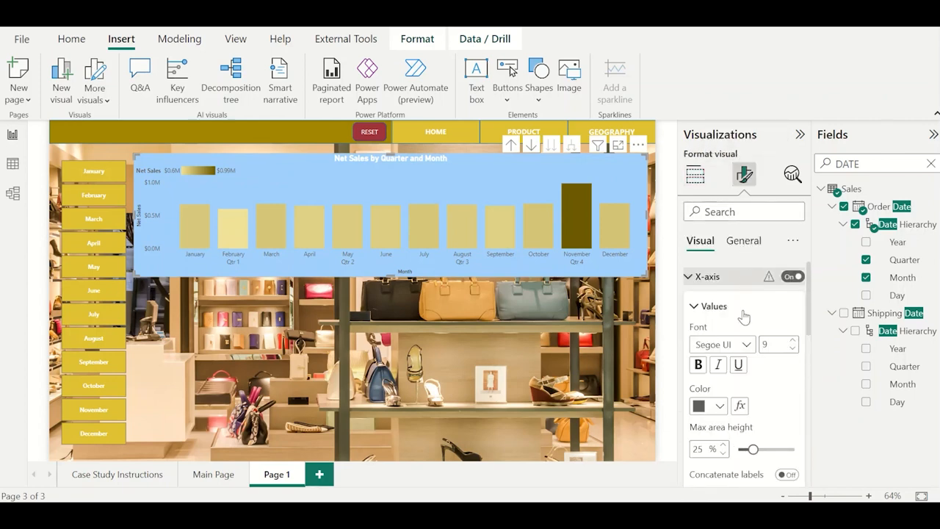
scroll(742, 316, down, 5)
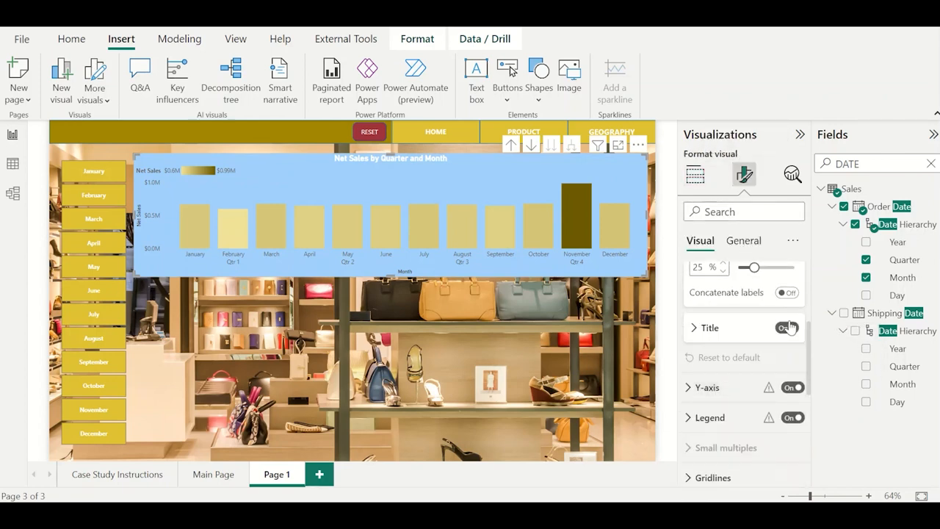
click(780, 329)
click(784, 329)
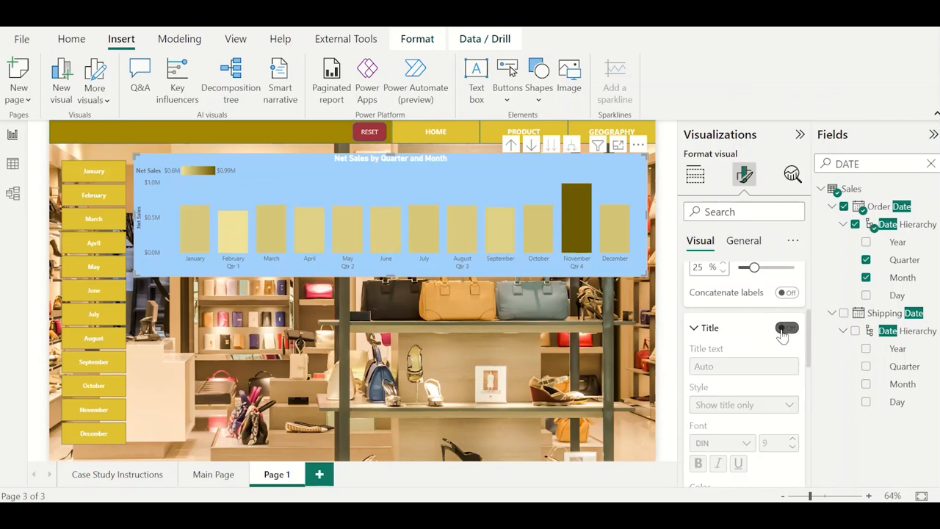
Turn off the Y-axis title and the whole Y-axis of the Net Sales chart, and reduce the chart's height slightly.
click(723, 334)
click(737, 395)
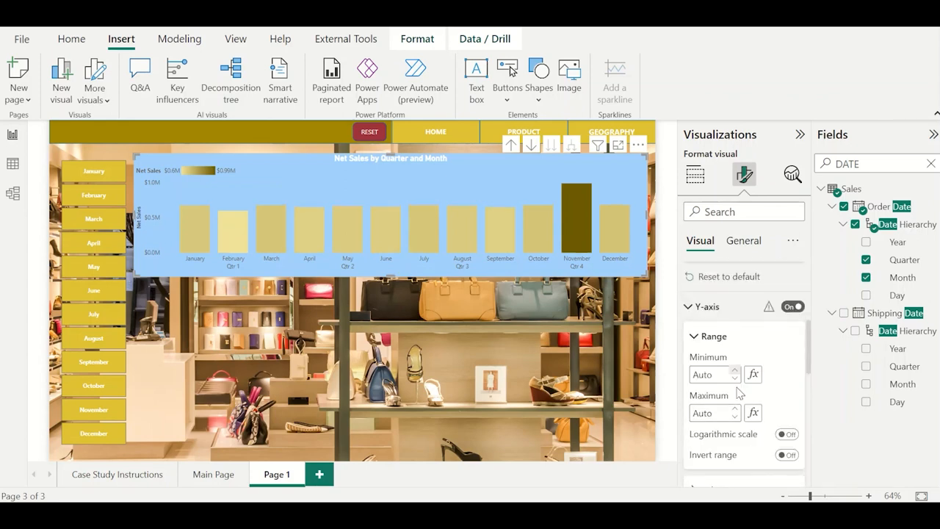
scroll(719, 382, down, 3)
click(787, 406)
click(787, 407)
scroll(790, 416, up, 4)
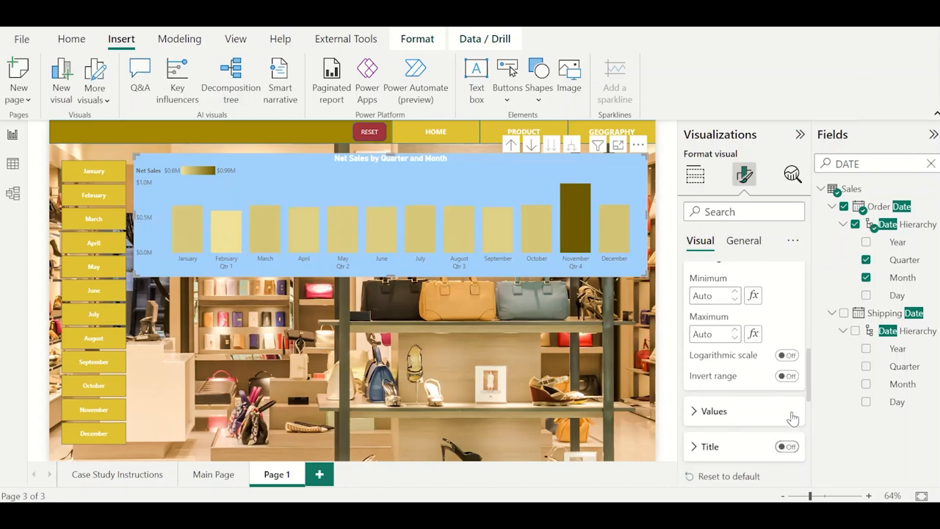
click(790, 340)
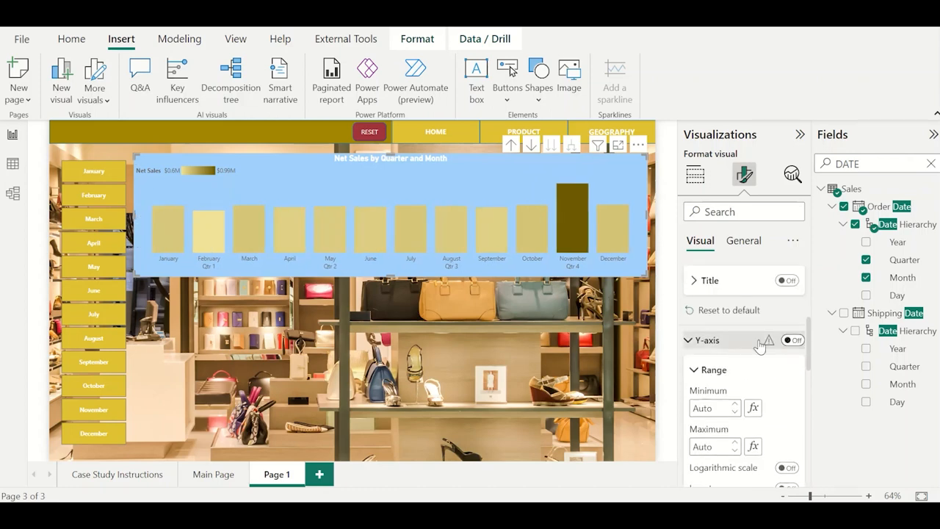
click(478, 318)
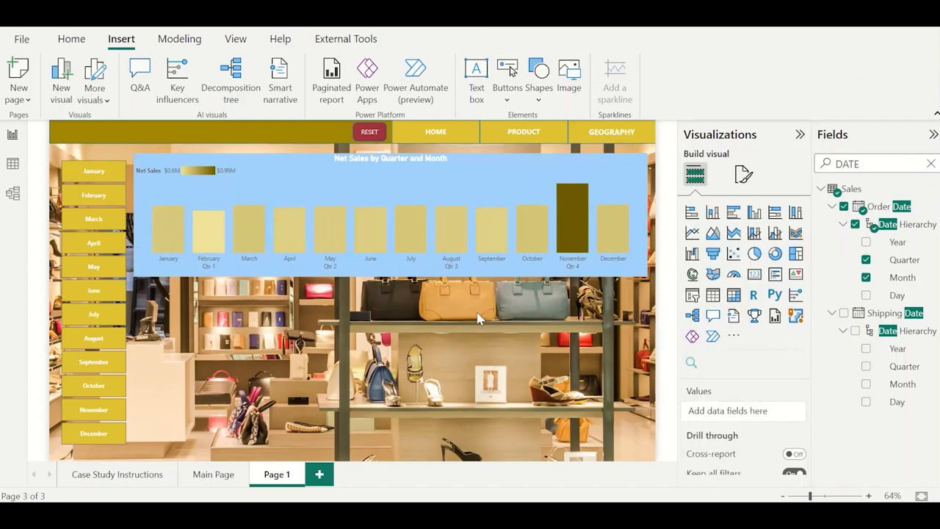
click(397, 272)
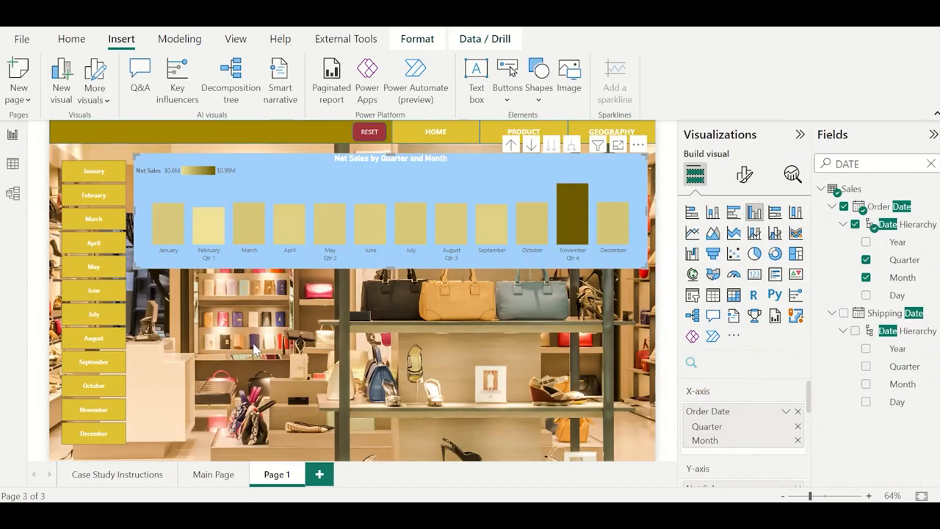
click(254, 349)
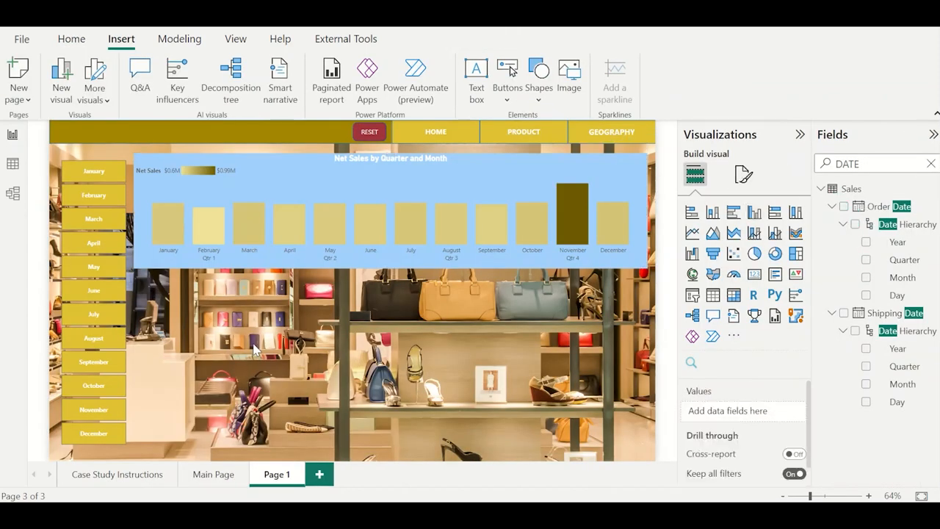
Insert a matrix below the Net Sales chart with Product Category as the first row level and Product beneath it.
click(732, 295)
double_click(871, 164)
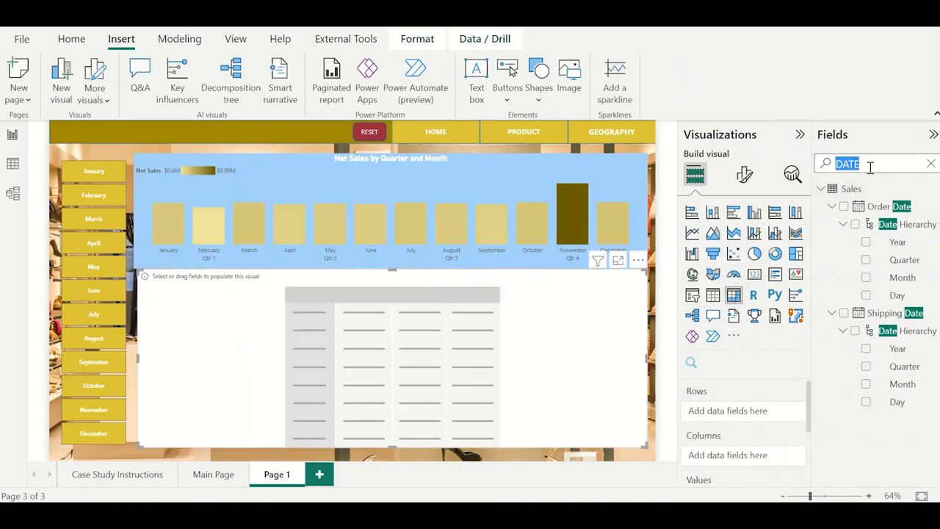
text(PRODUC)
key(BackSpace)
key(BackSpace)
key(BackSpace)
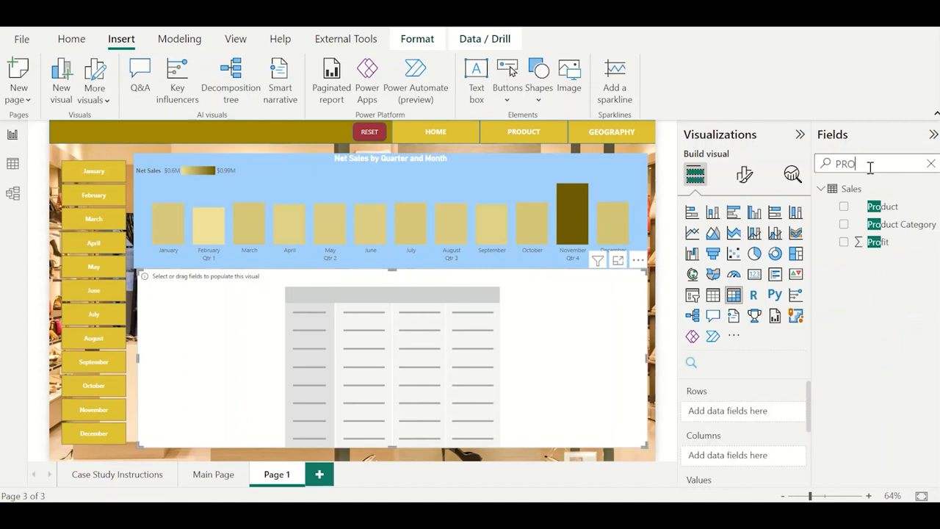
text(DUCT)
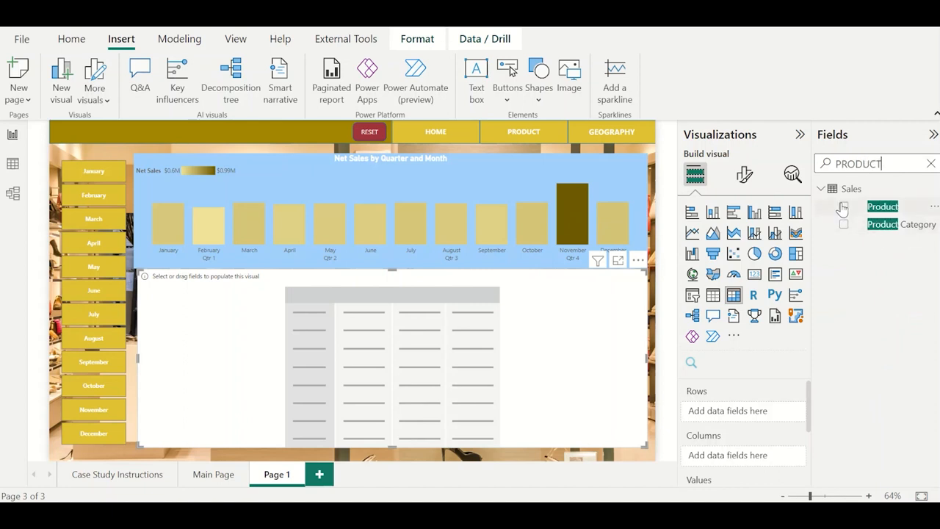
click(843, 207)
click(843, 224)
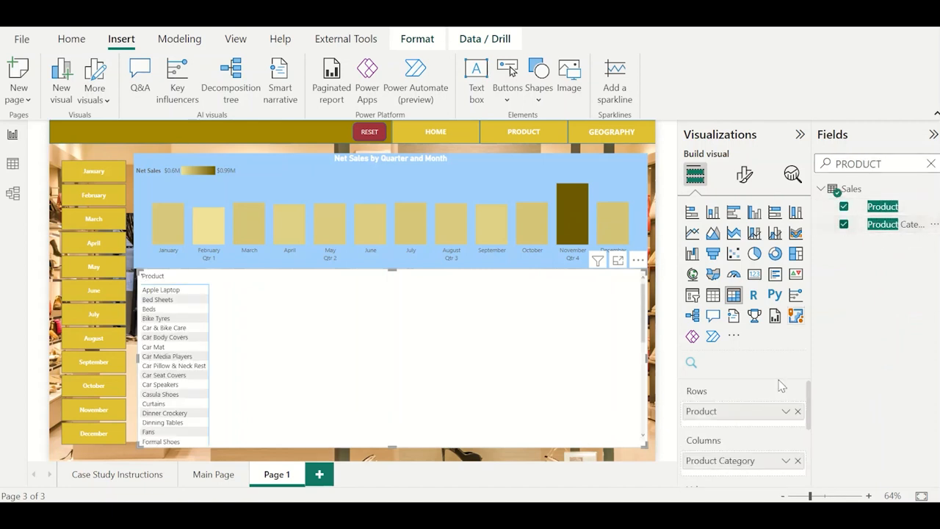
drag(738, 462, 744, 413)
Add the Net Sales measure from the 1.Key table to the matrix values.
double_click(875, 156)
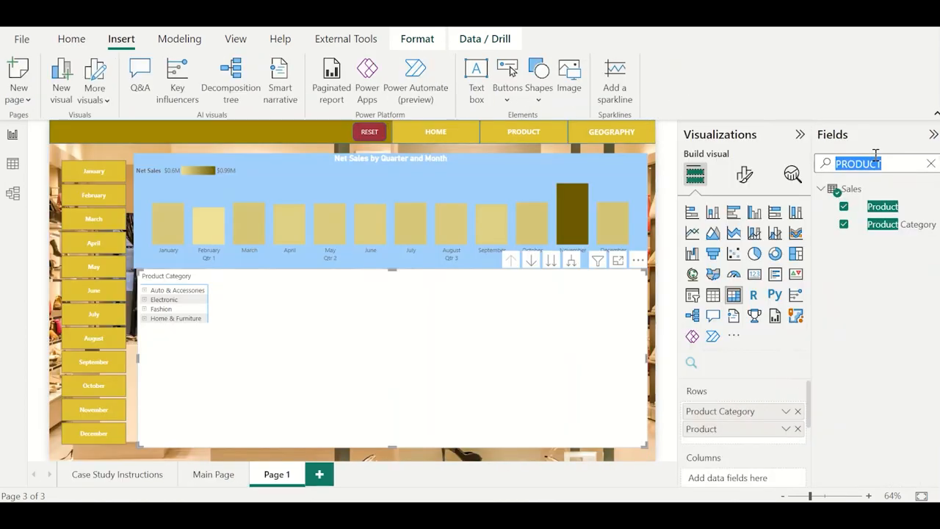
text(NET SAL)
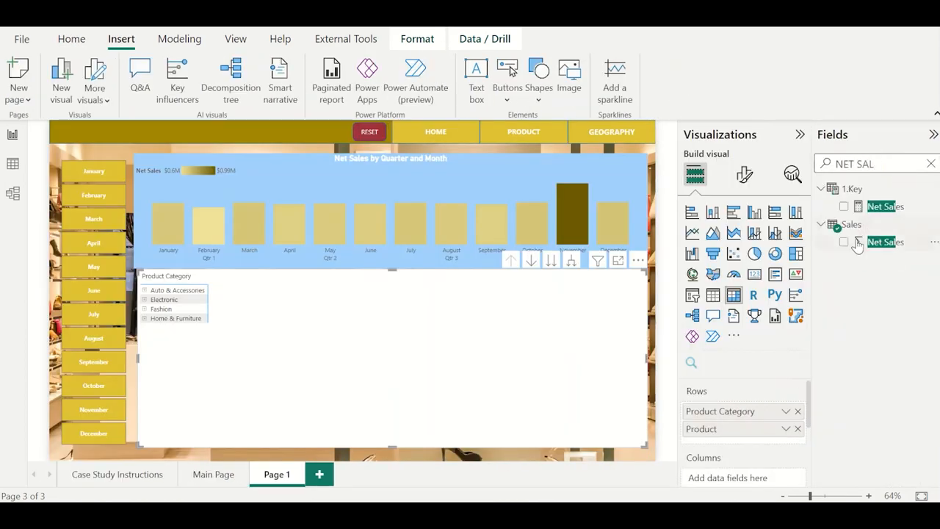
click(844, 207)
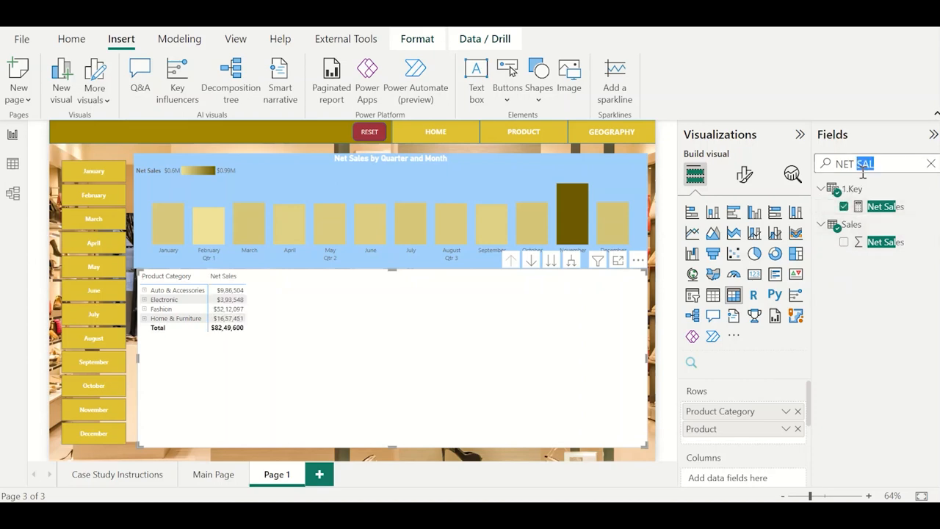
key(ctrl+a)
key(alt+Tab)
key(alt+Tab)
Add a second Net Sales value shown as percent of grand total and sort the matrix by it in descending order.
drag(885, 212, 780, 439)
scroll(759, 419, down, 1)
scroll(759, 419, down, 2)
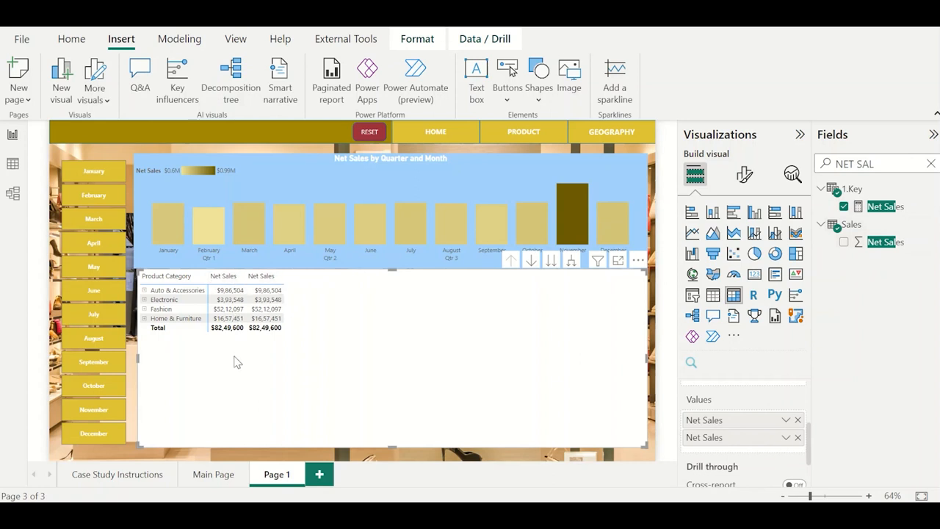
click(786, 437)
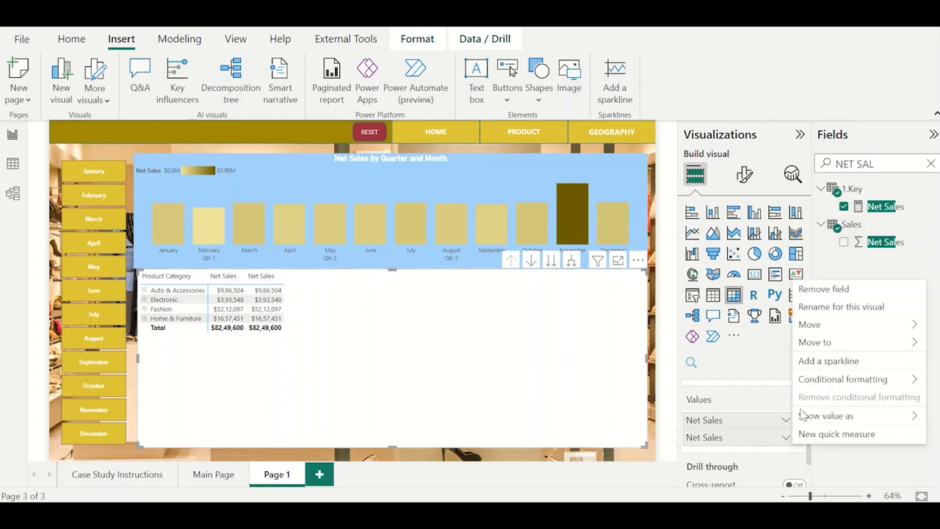
mouse_move(837, 418)
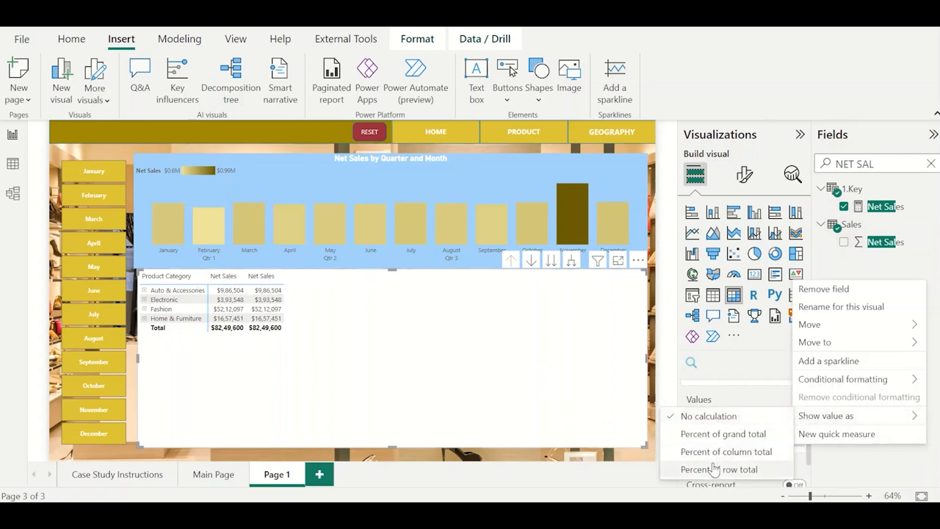
click(743, 438)
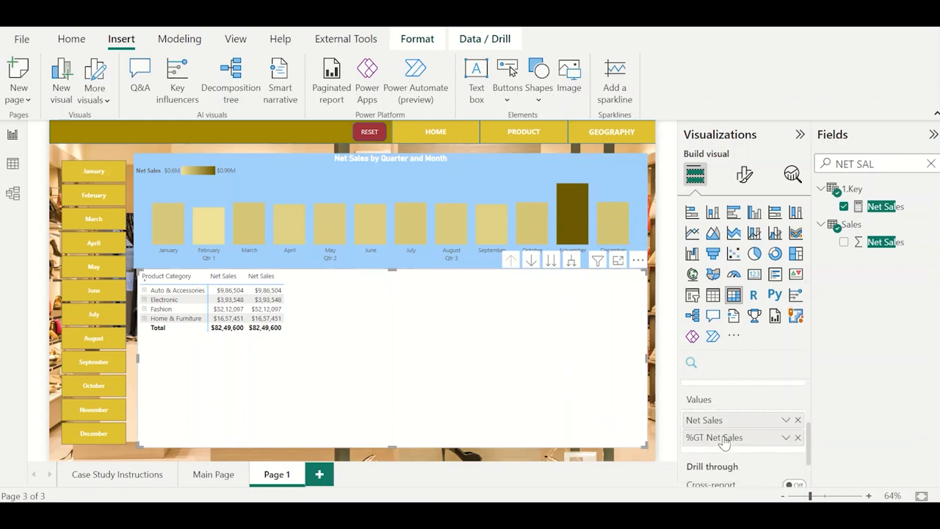
click(257, 275)
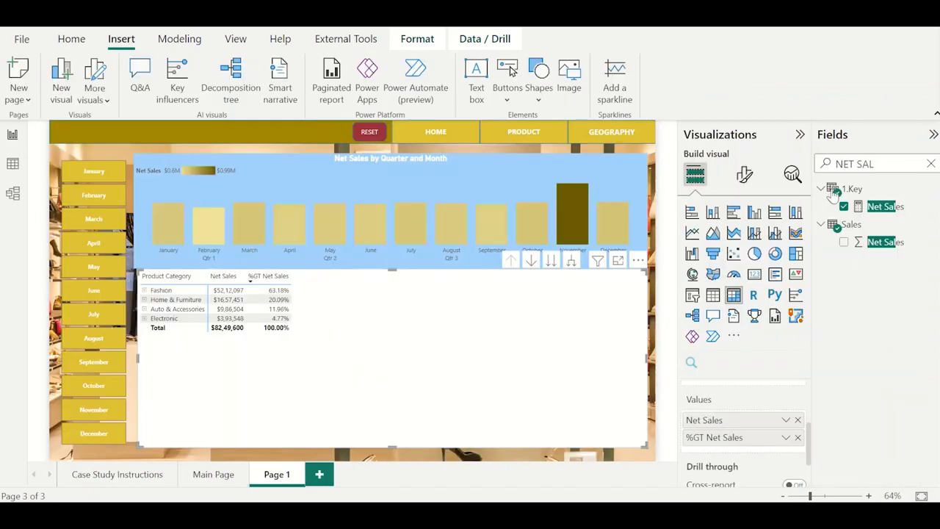
Add Profit and Net Margin to the matrix values and narrow the matrix to about half its width.
triple_click(878, 165)
text(PROFIT)
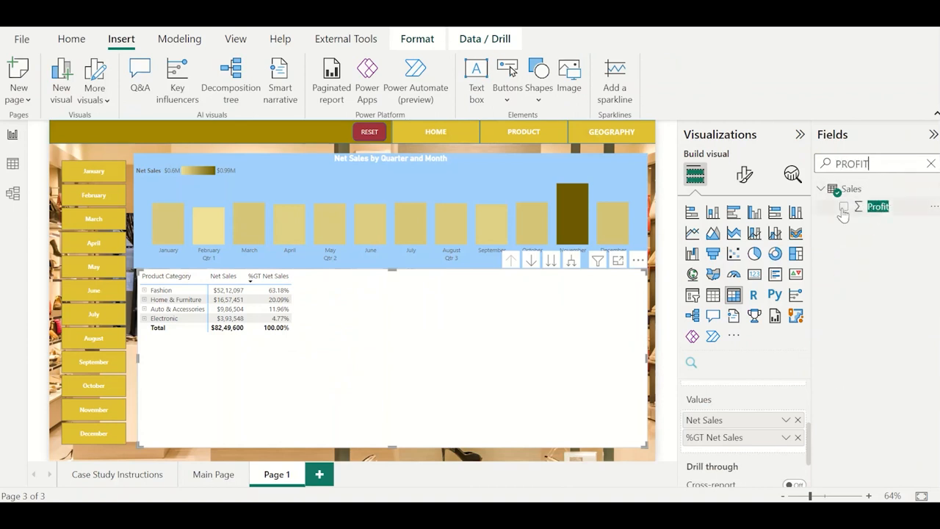
click(844, 207)
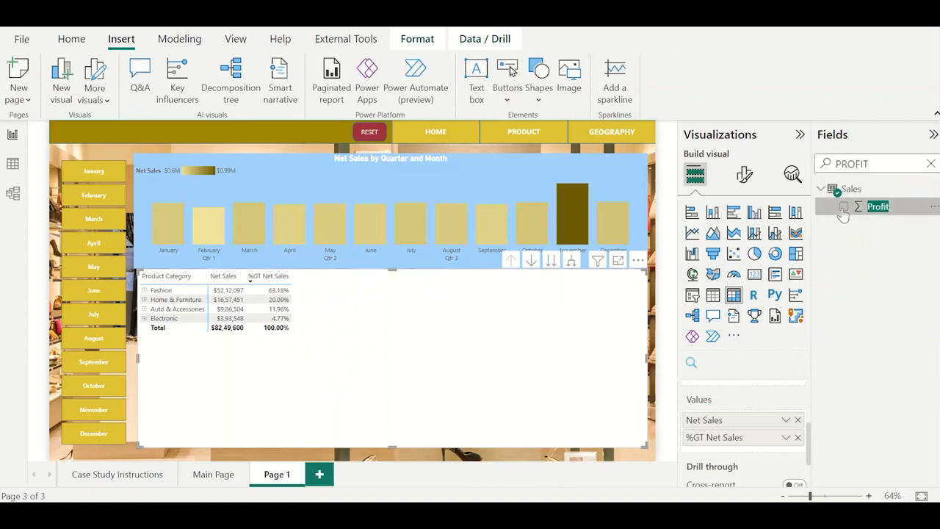
double_click(869, 165)
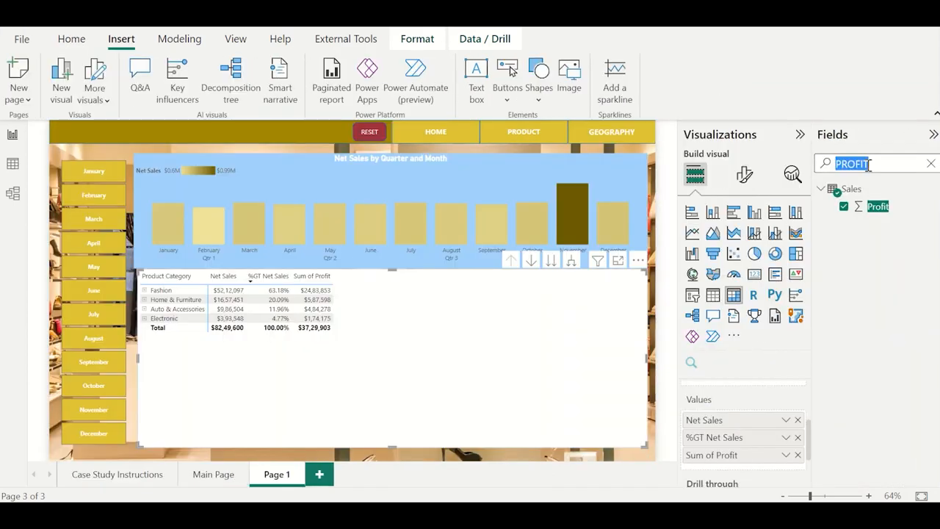
text(NET MARG)
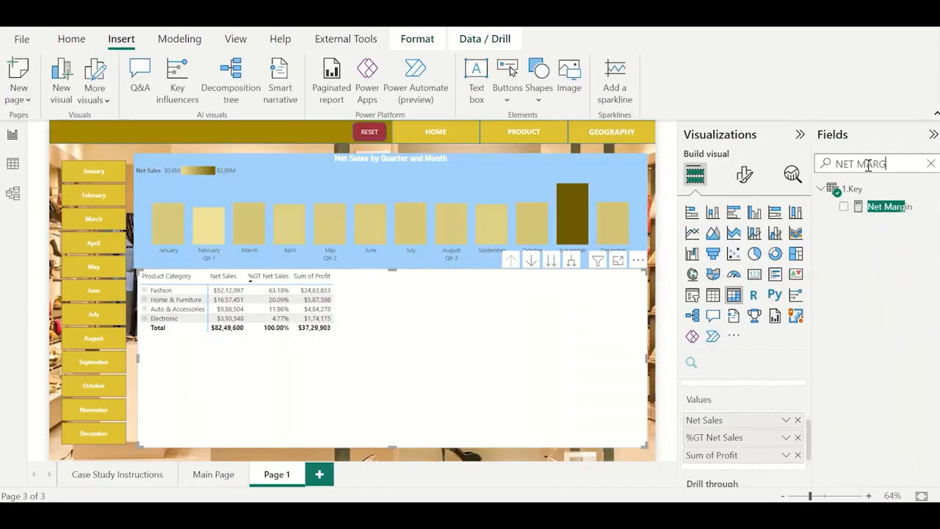
click(844, 208)
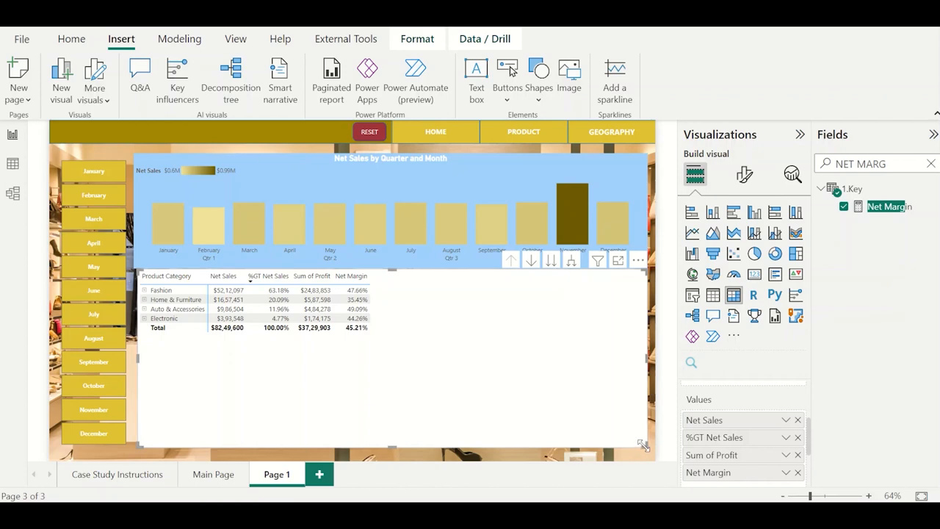
drag(642, 446, 379, 388)
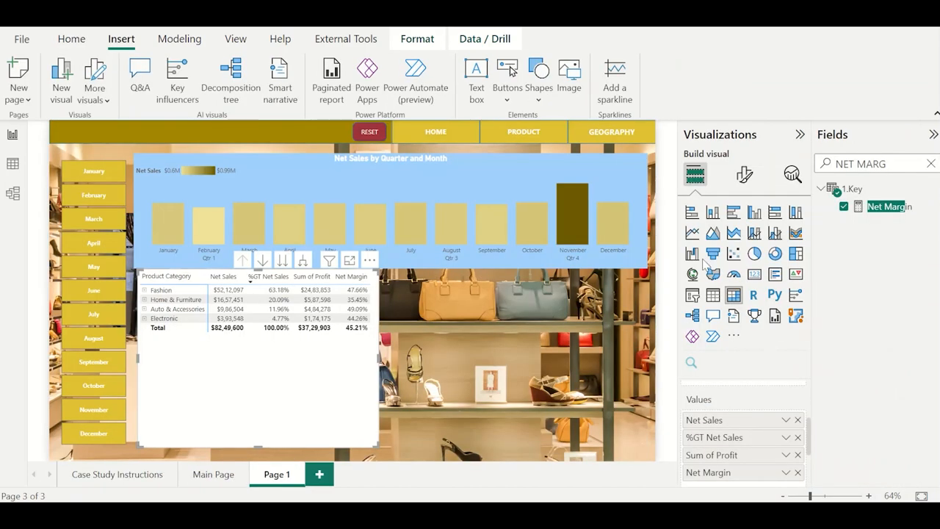
Apply icon conditional formatting to Net Margin: red diamond below 33 percent, yellow triangle from 33 to below 67, green circle from 67 to 100.
click(786, 472)
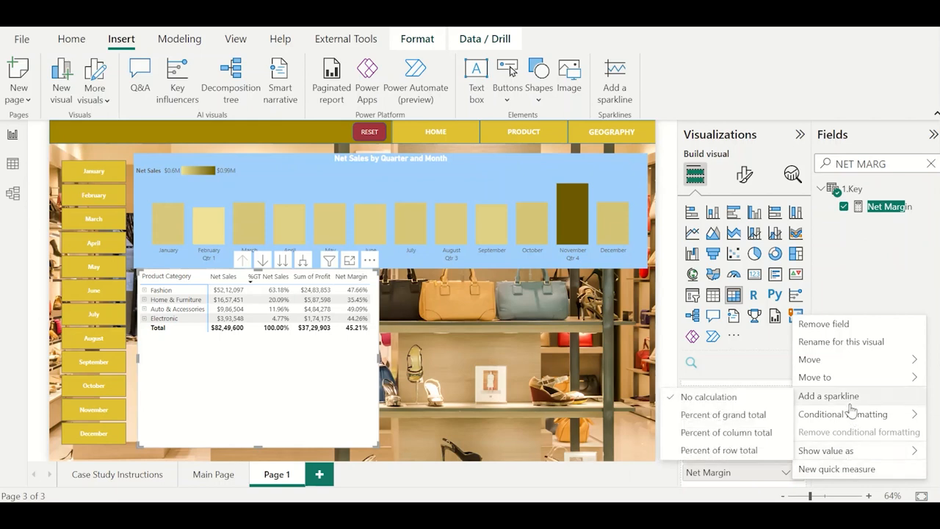
mouse_move(851, 413)
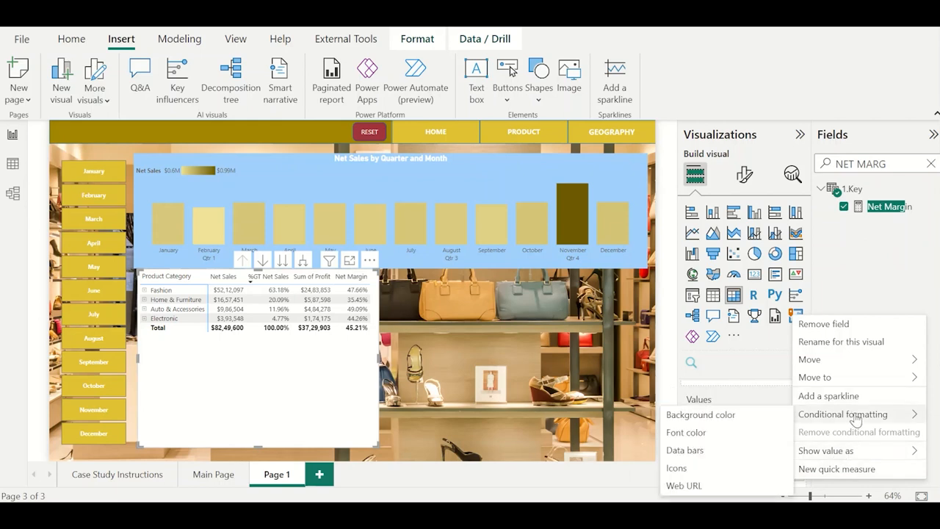
click(677, 467)
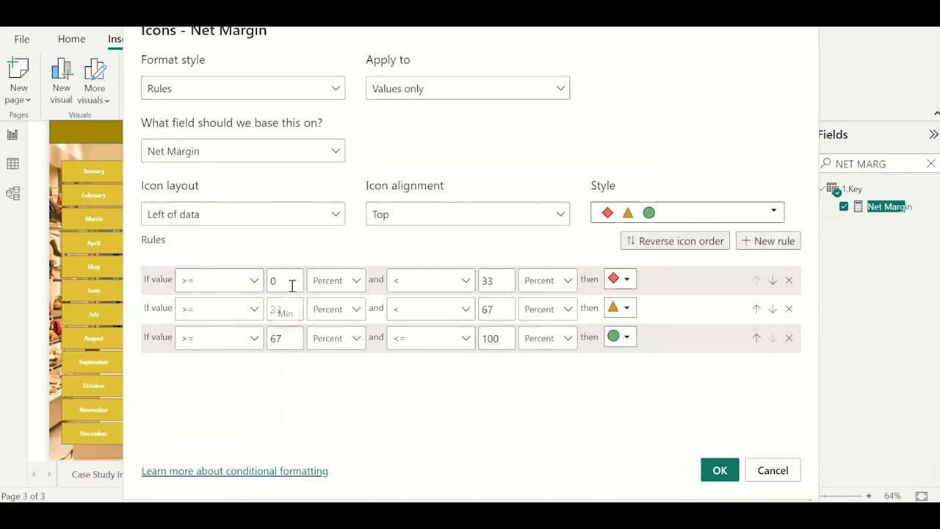
double_click(487, 282)
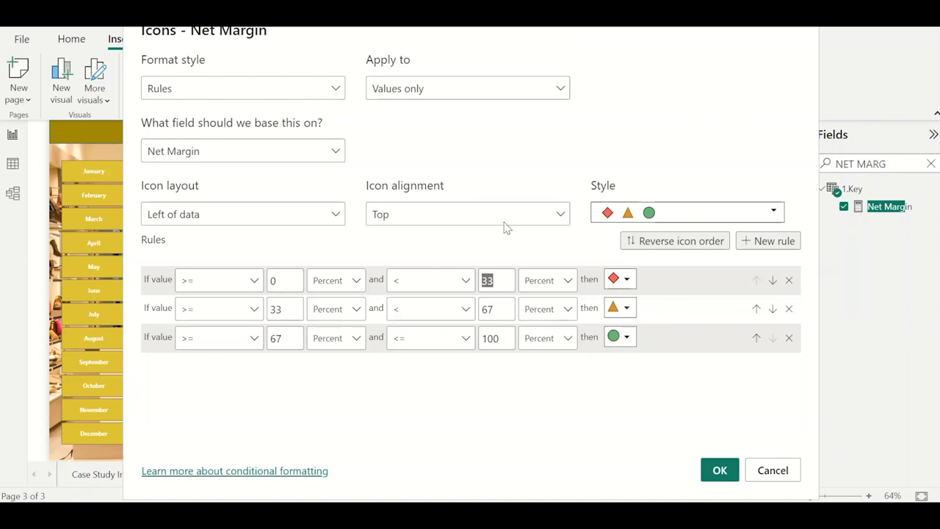
click(396, 63)
drag(355, 47, 623, 60)
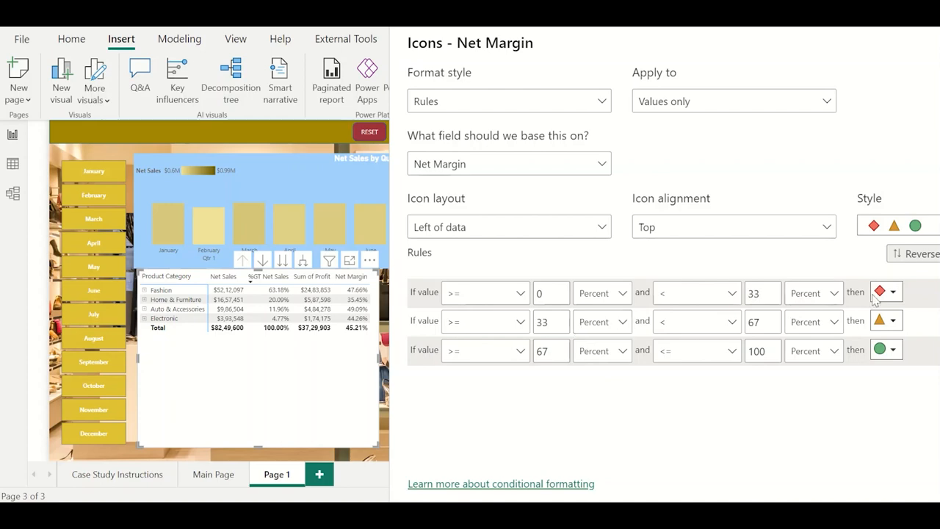
drag(611, 56, 428, 48)
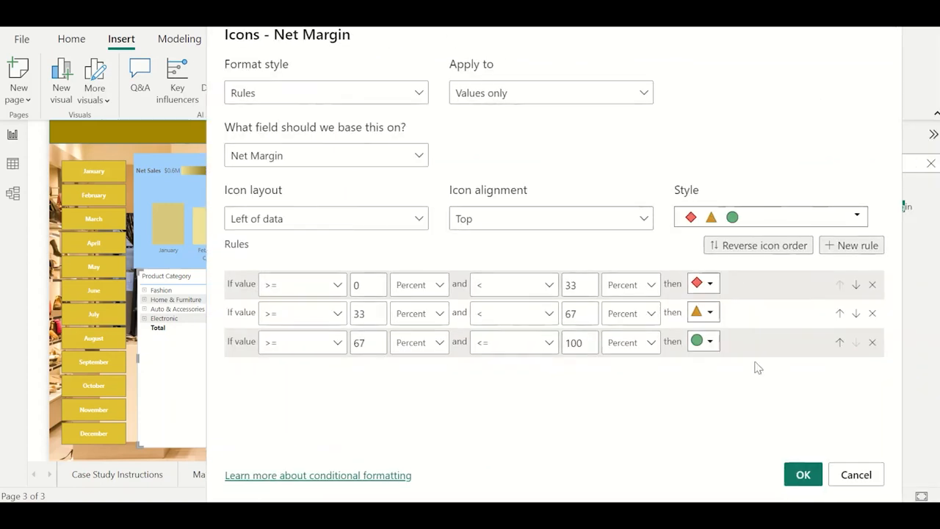
click(803, 474)
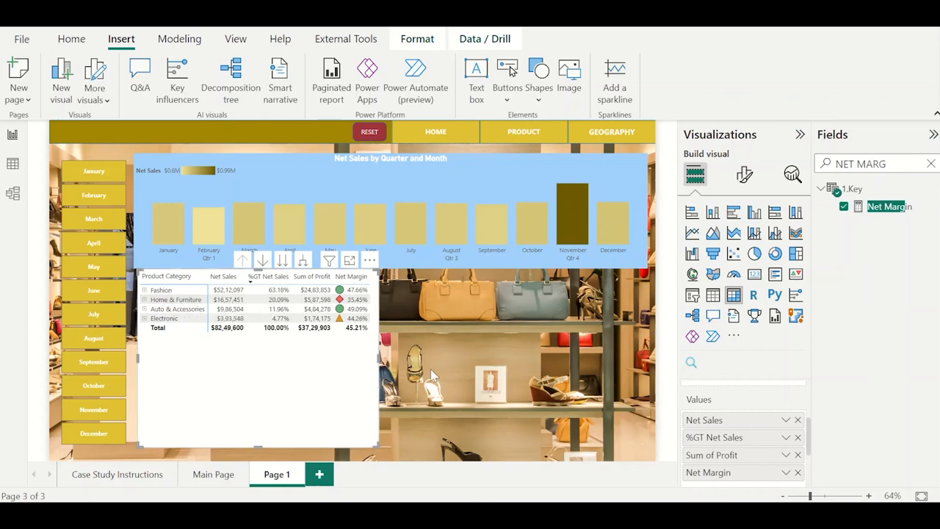
Drill the whole matrix down from product categories to the individual Product level.
click(145, 290)
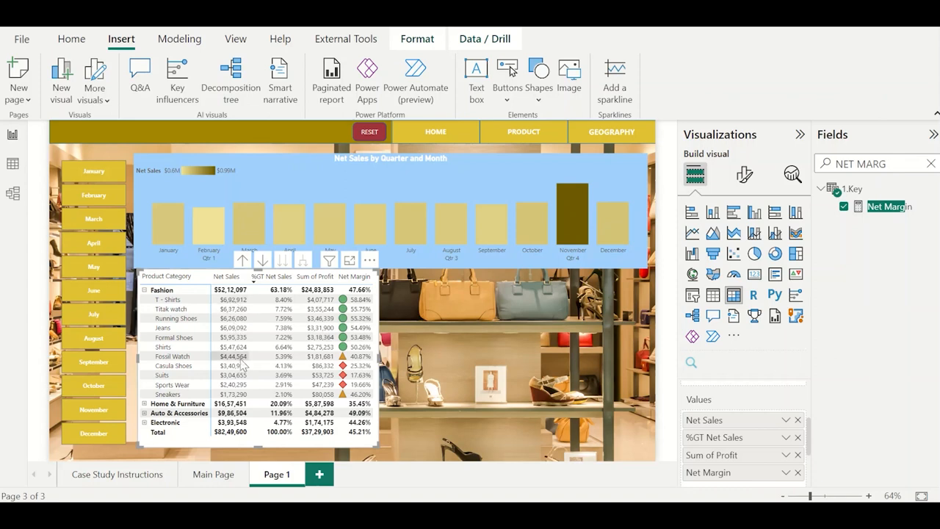
click(144, 290)
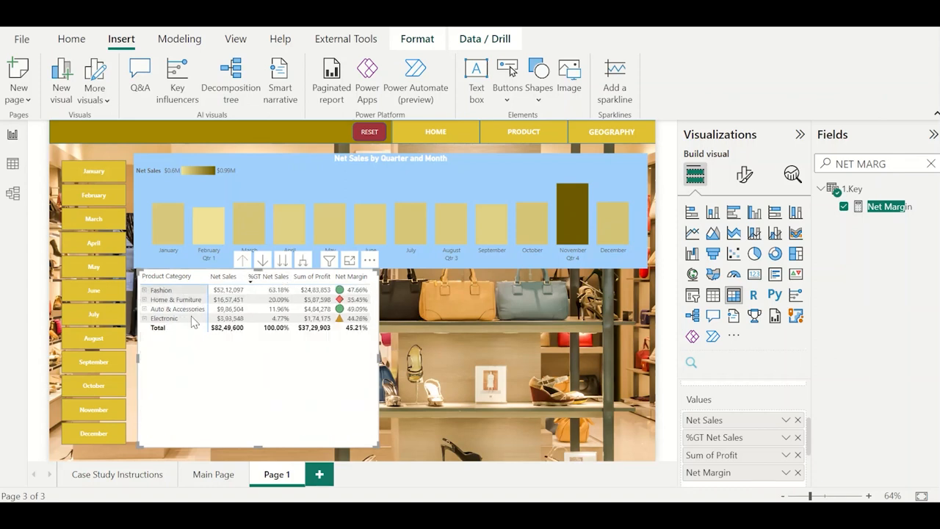
click(285, 263)
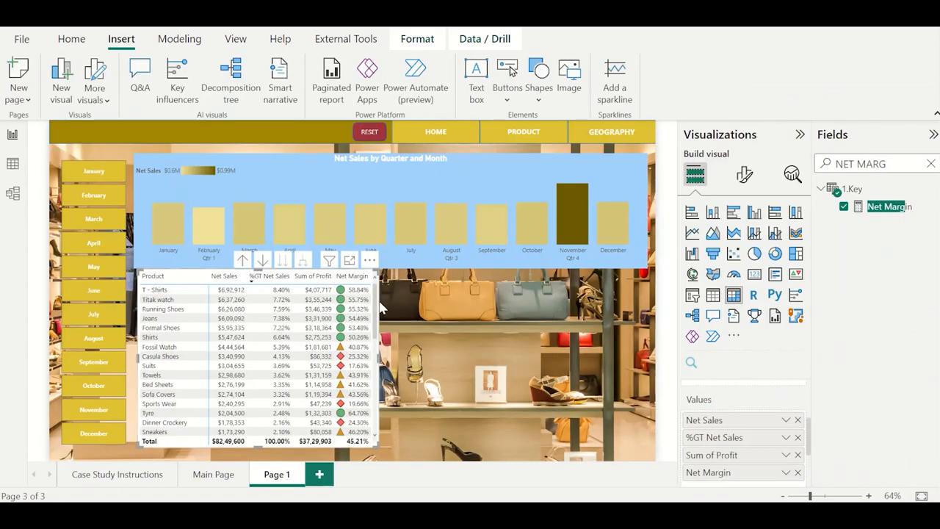
click(380, 308)
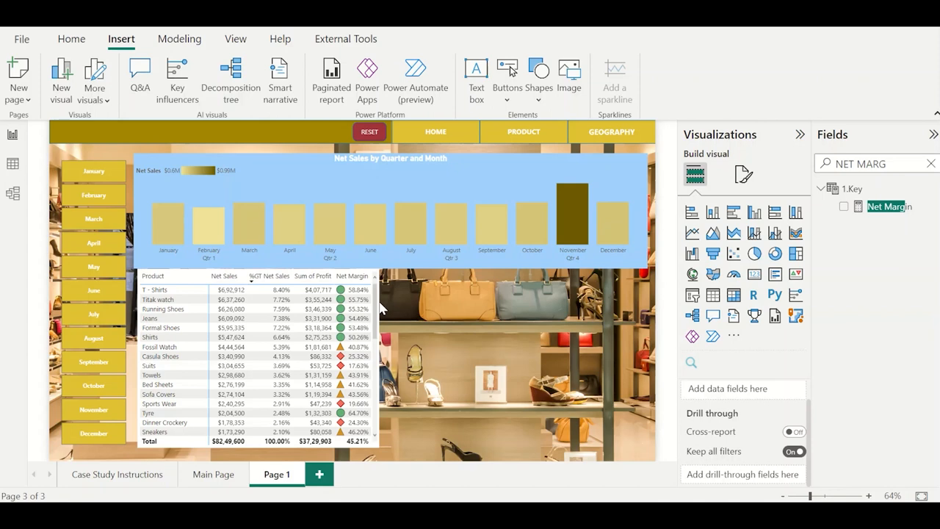
Format the product matrix's column headers with white text on a gold background.
click(177, 291)
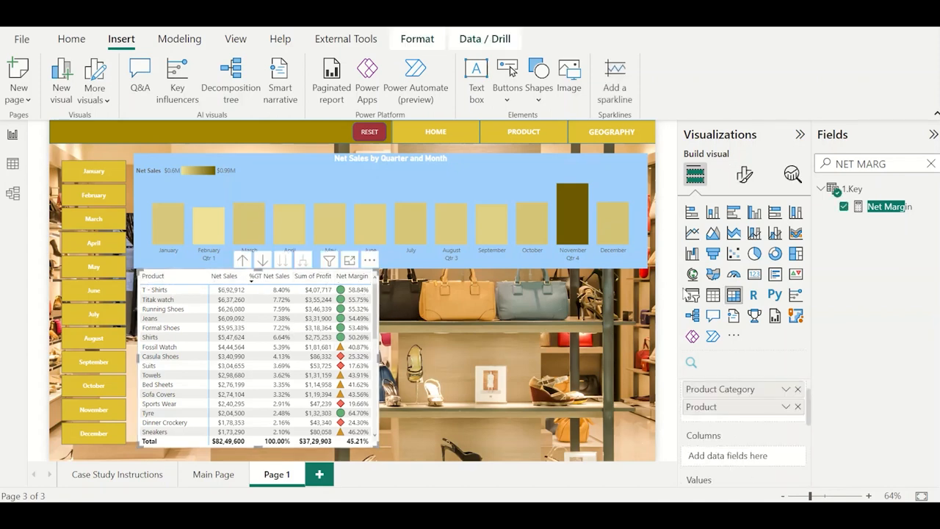
click(743, 175)
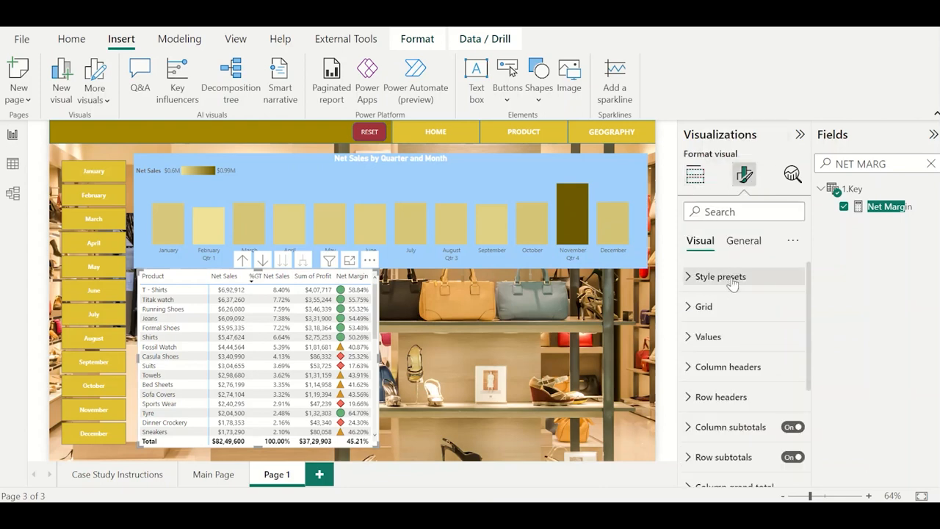
click(735, 366)
scroll(737, 366, down, 3)
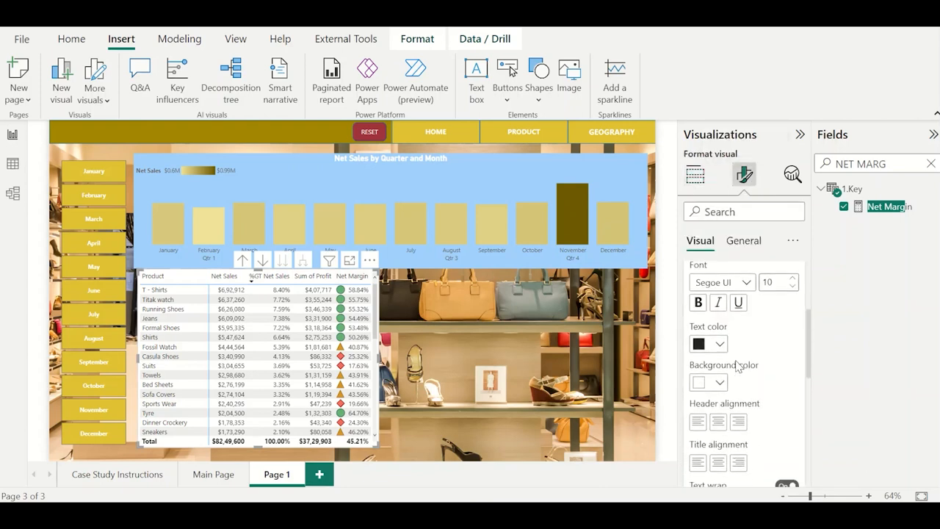
click(718, 344)
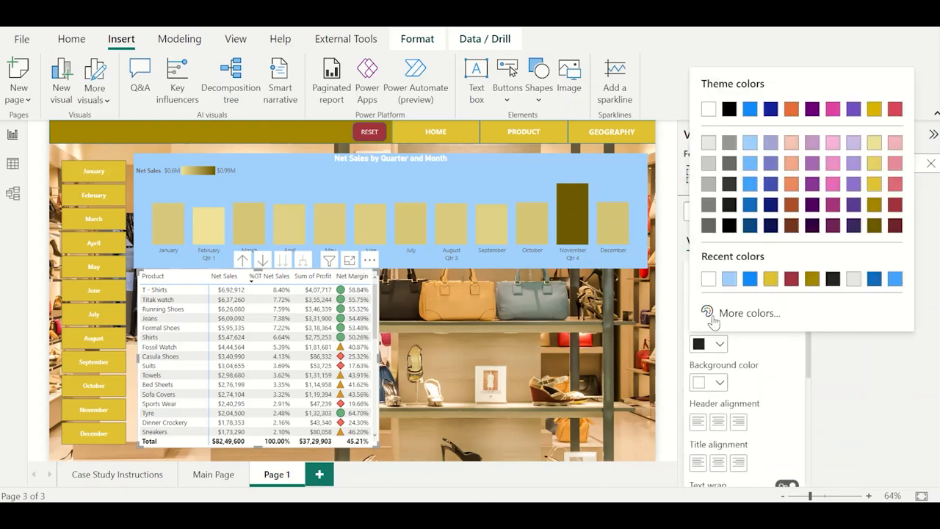
click(709, 275)
click(712, 382)
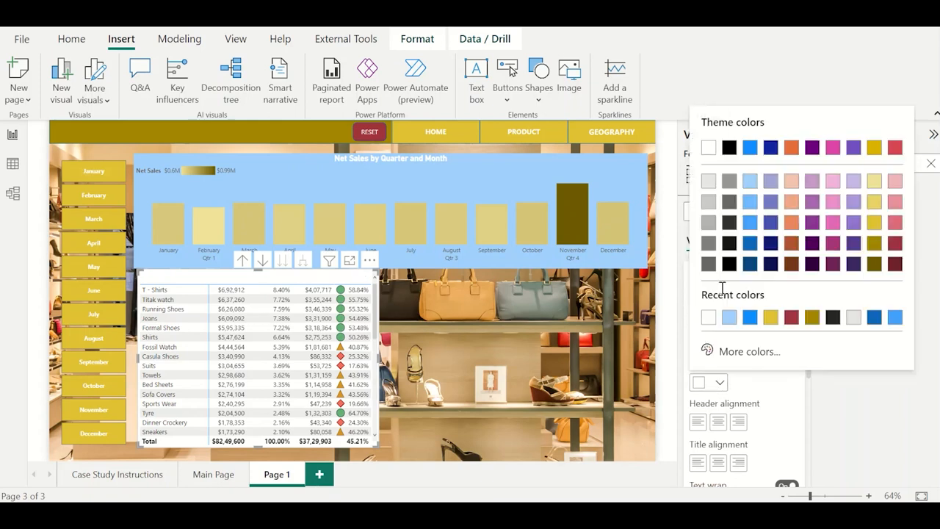
click(771, 316)
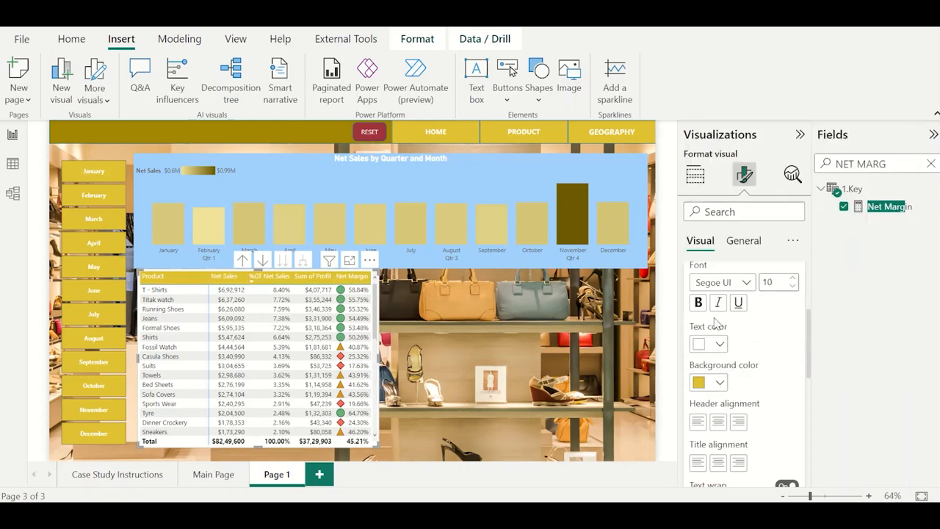
Make the matrix column headers bold and widen the matrix to about 526 so every column fits.
click(698, 301)
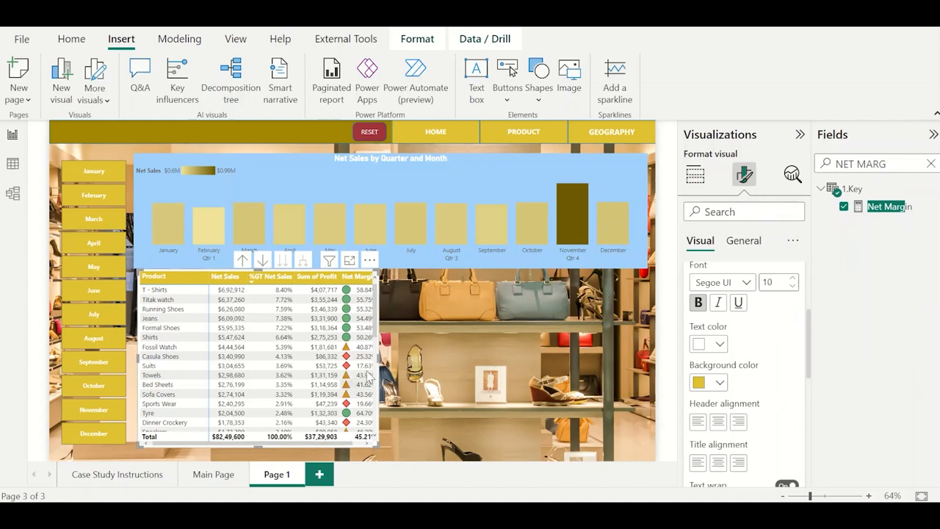
drag(378, 358, 387, 365)
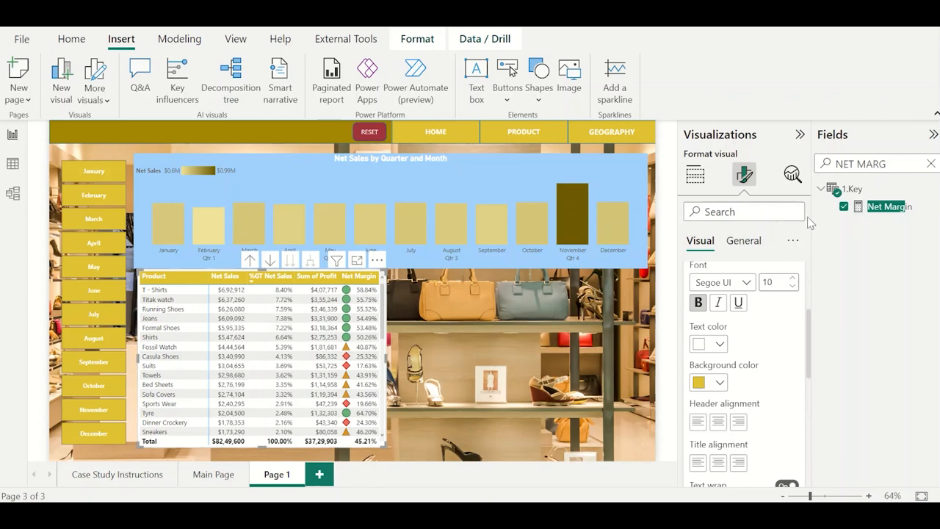
click(743, 241)
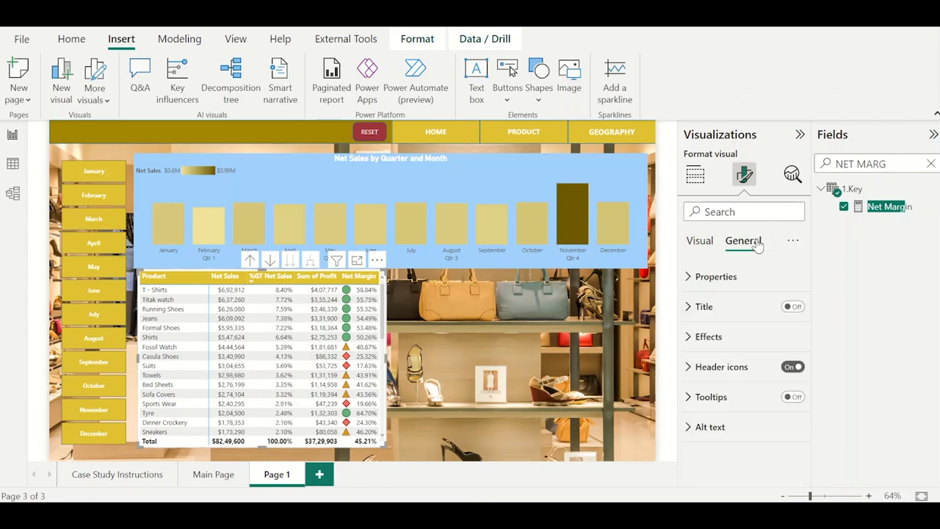
click(714, 276)
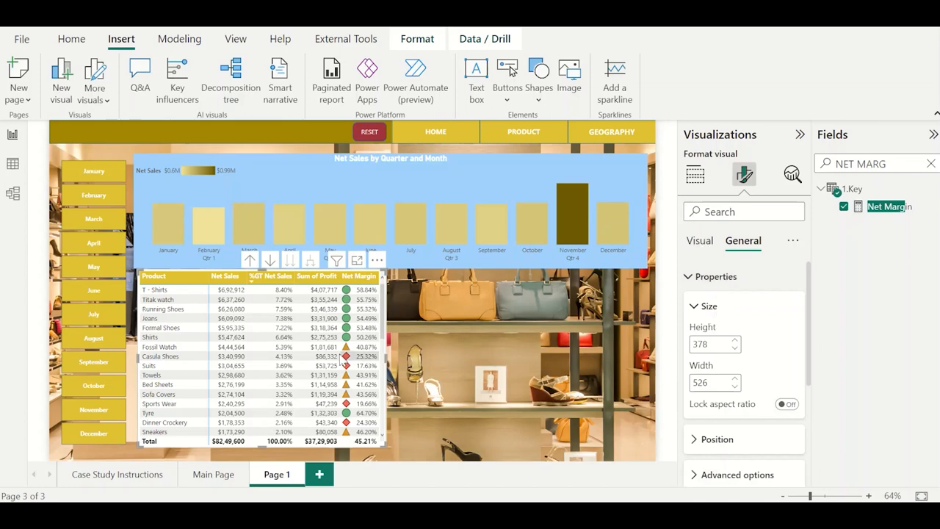
Apply the Minimal style preset to the product matrix.
click(695, 243)
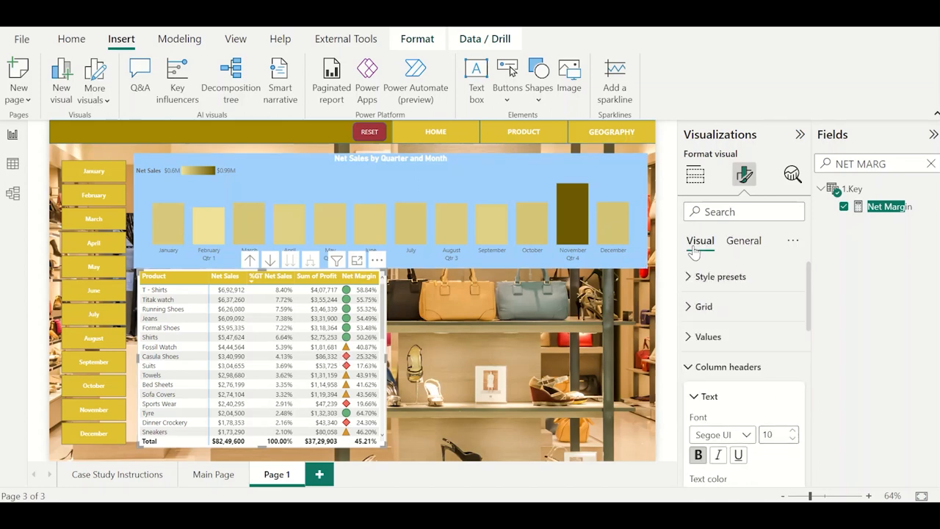
click(738, 277)
click(740, 305)
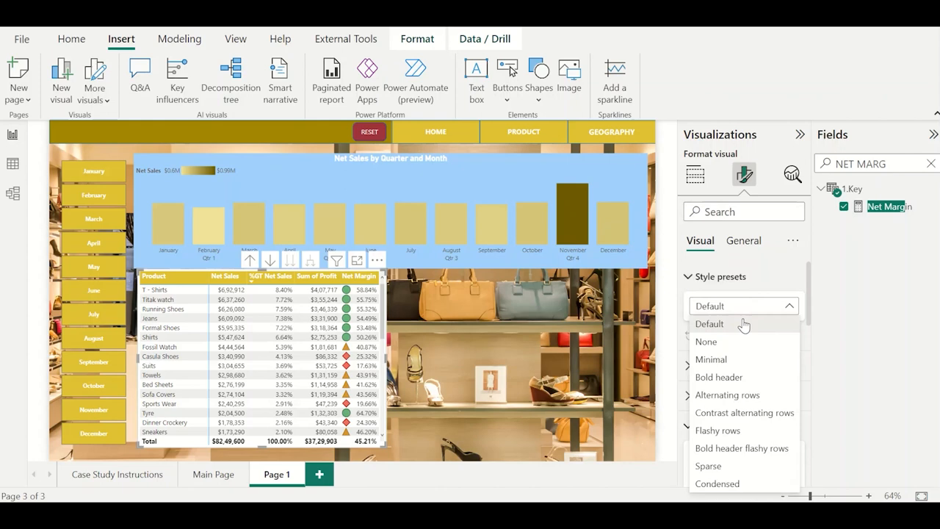
click(745, 359)
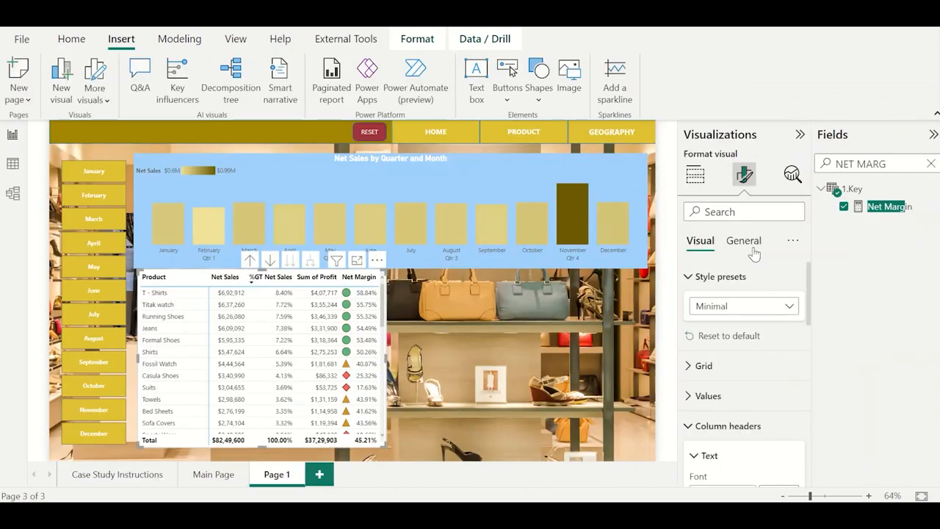
Set both the background and alternate background colors of the matrix values to light yellow.
scroll(732, 413, down, 1)
click(716, 367)
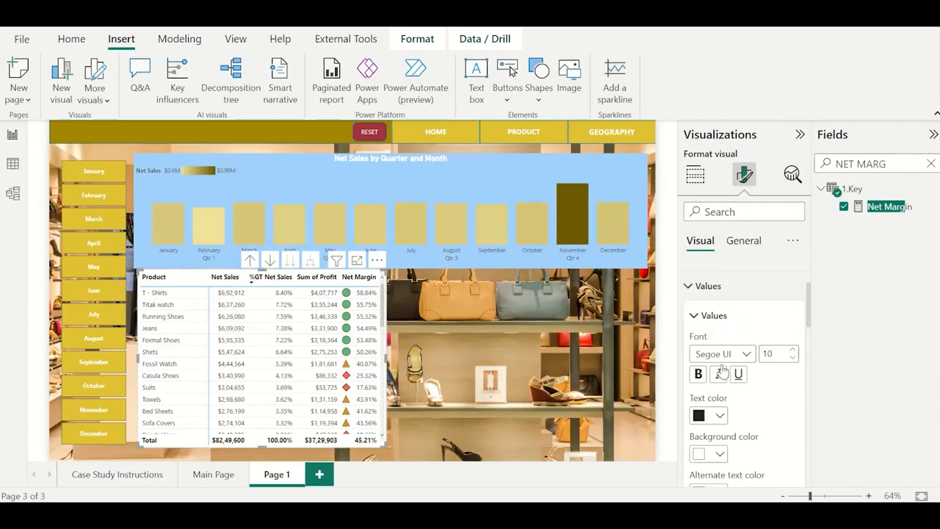
scroll(722, 371, down, 3)
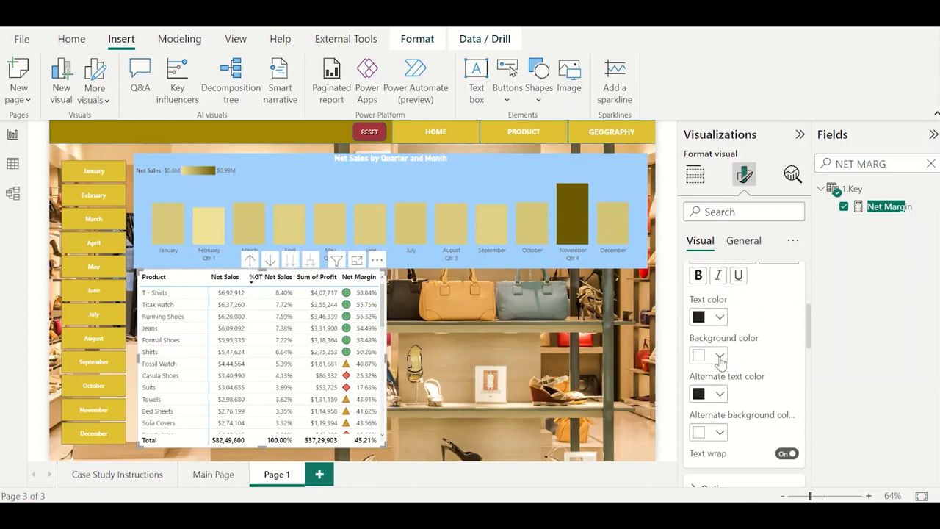
click(720, 356)
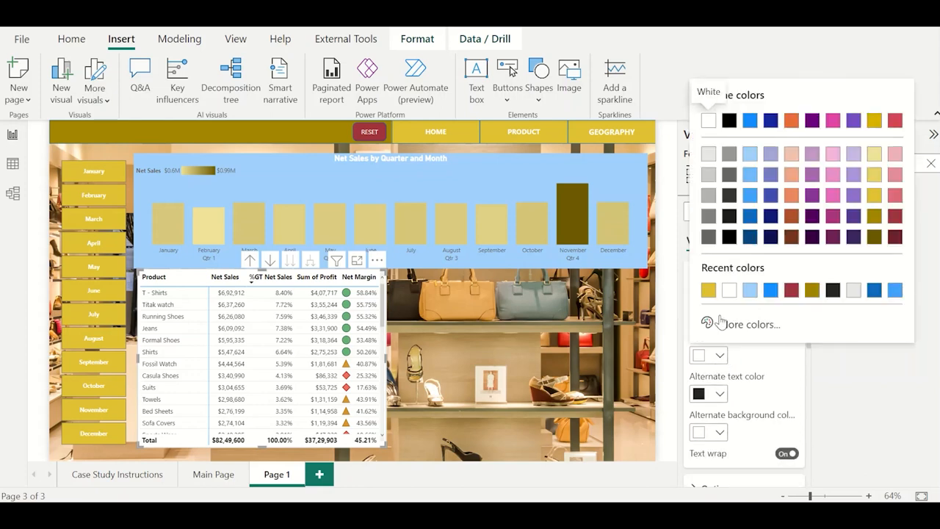
click(874, 160)
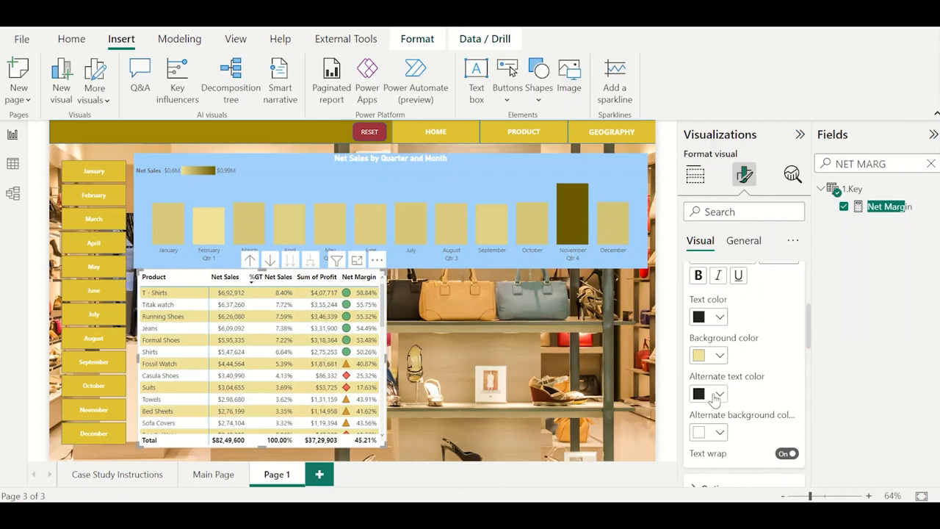
click(715, 397)
click(716, 433)
click(716, 433)
click(729, 367)
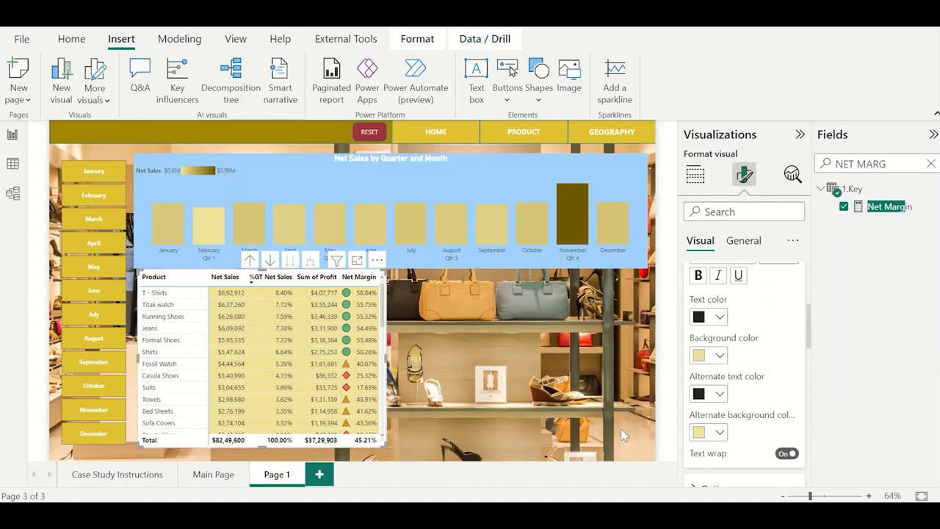
scroll(744, 395, up, 3)
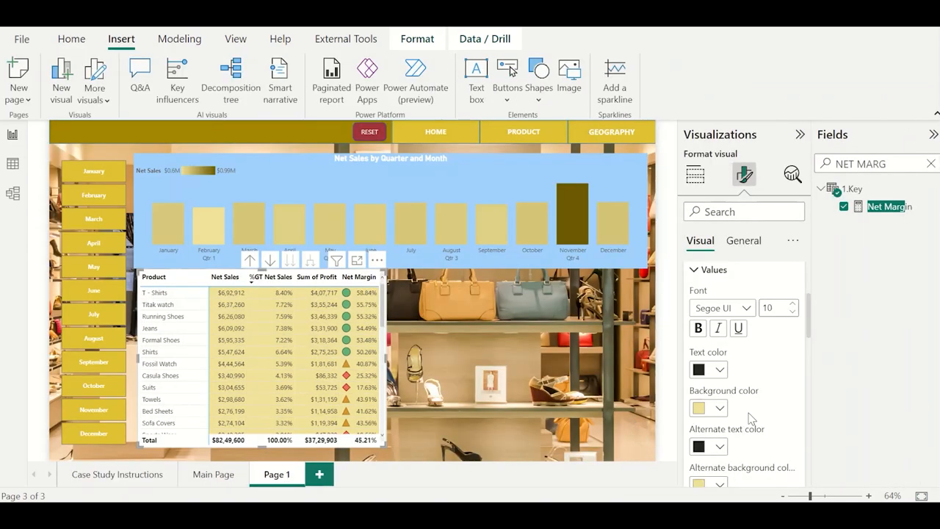
scroll(751, 418, down, 2)
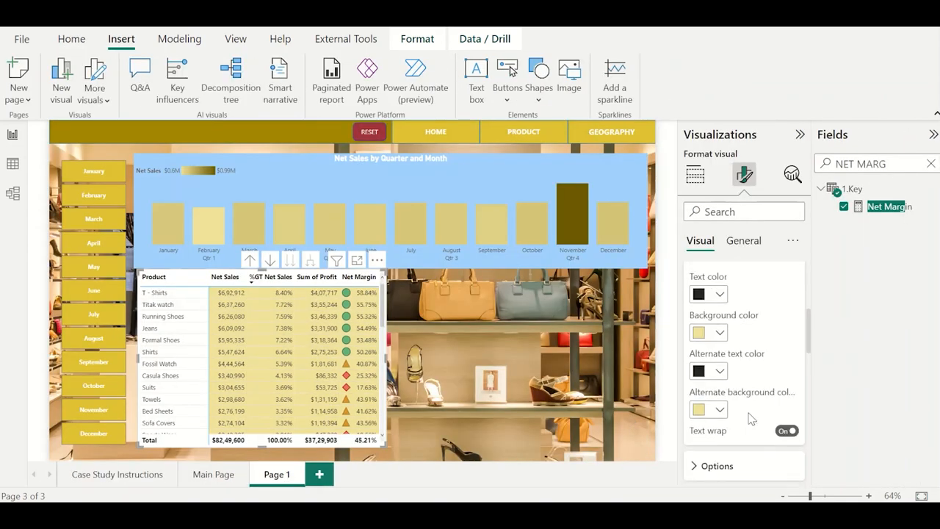
click(720, 371)
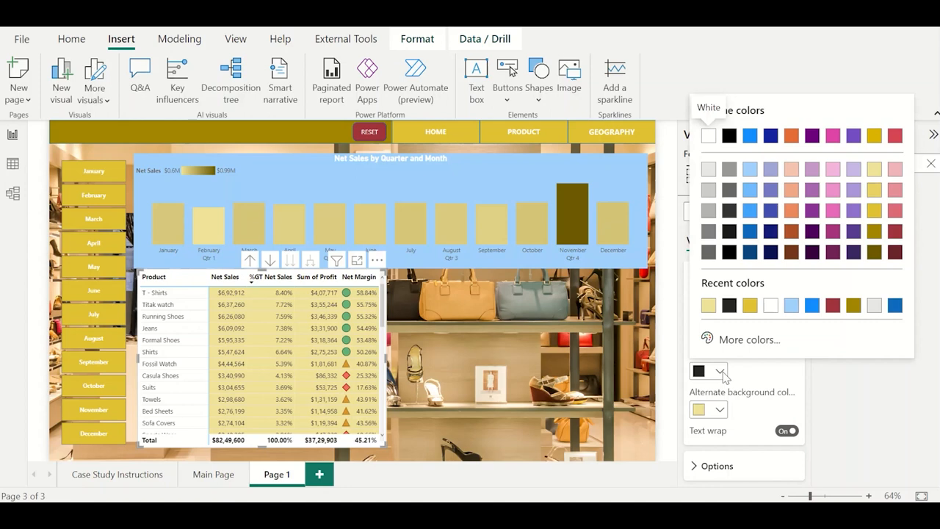
click(746, 393)
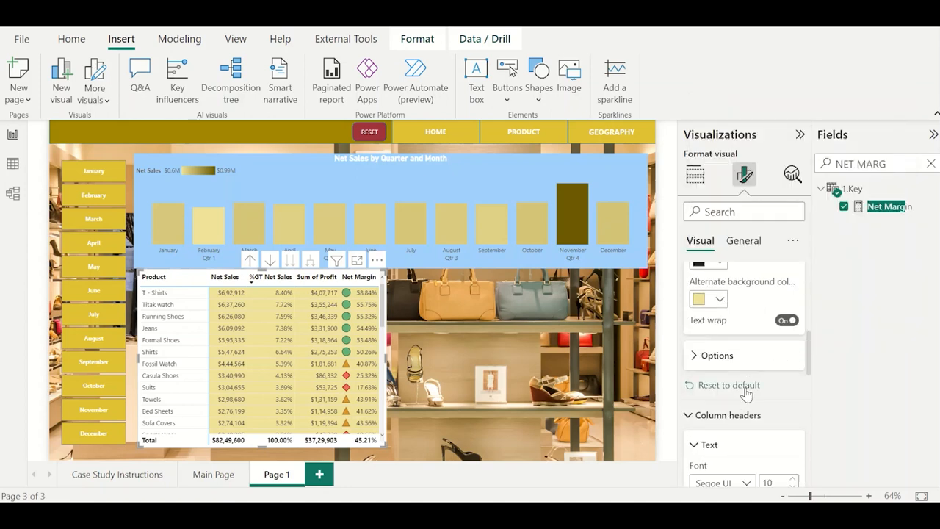
Restyle the matrix column headers under the Minimal preset with white text and a gold background.
click(743, 355)
scroll(746, 357, down, 3)
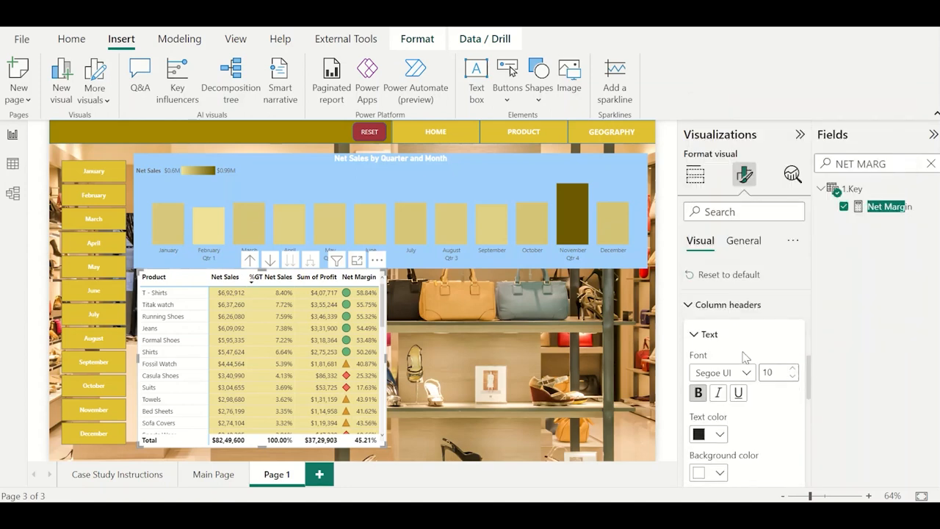
scroll(745, 357, up, 1)
scroll(744, 370, down, 2)
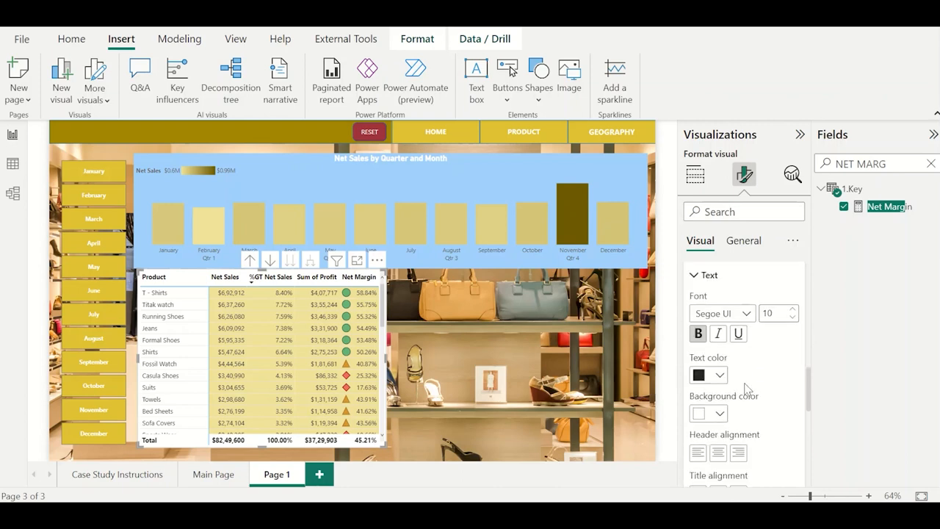
click(719, 377)
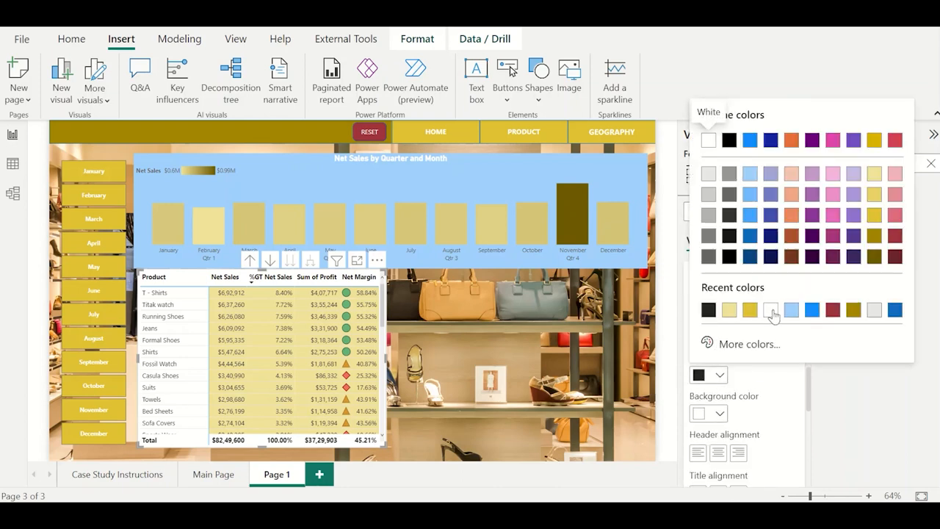
click(773, 312)
click(719, 414)
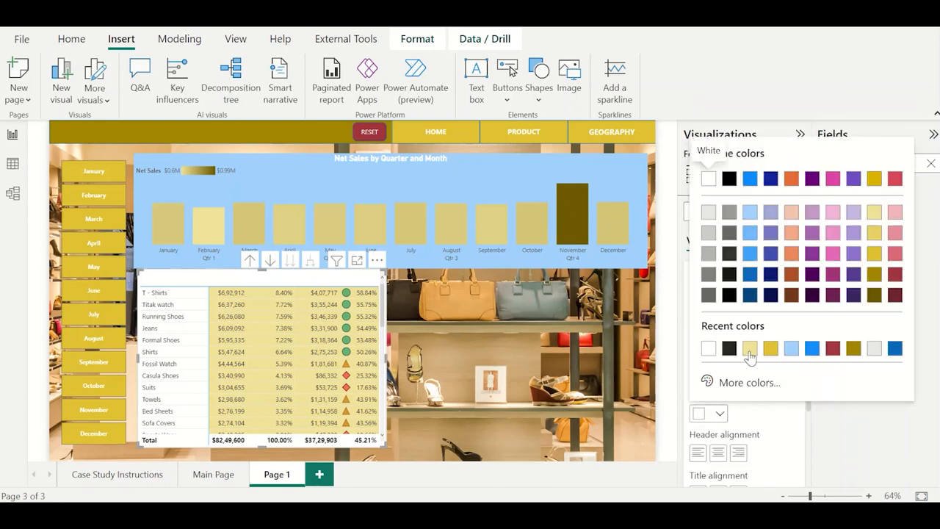
click(772, 348)
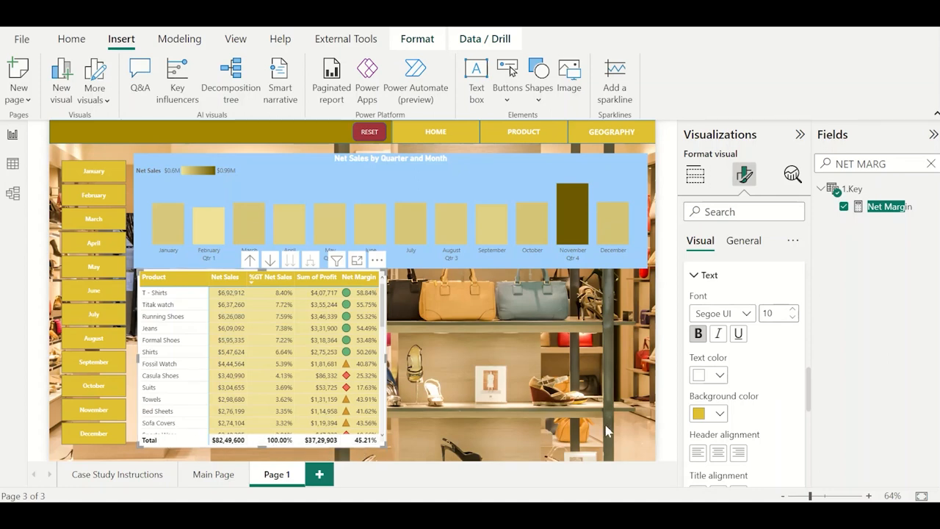
Set the background color of the matrix's row grand total values to the same gold as the column headers.
scroll(778, 382, down, 10)
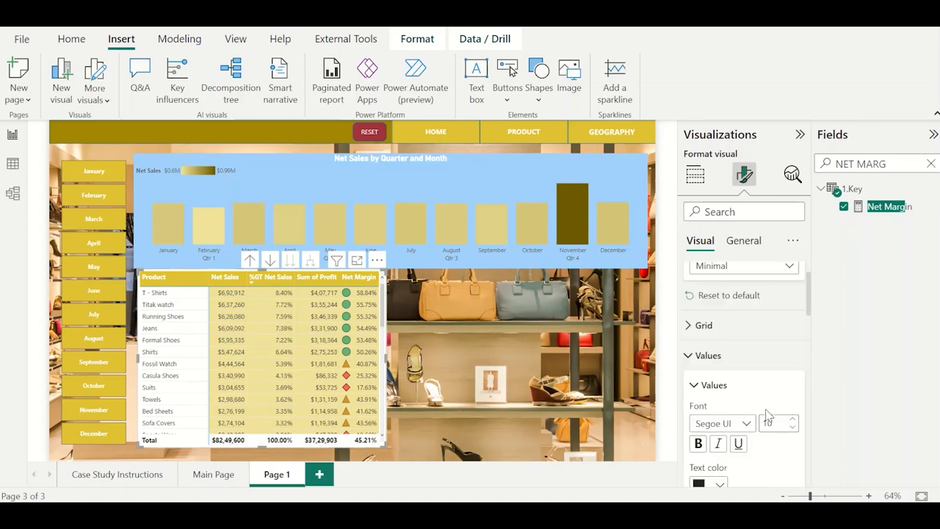
click(709, 367)
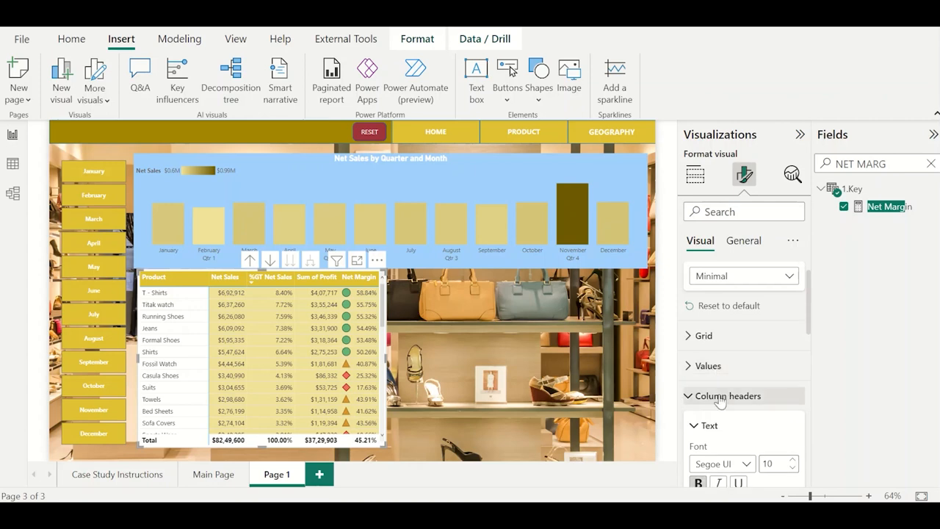
click(720, 396)
scroll(742, 426, down, 3)
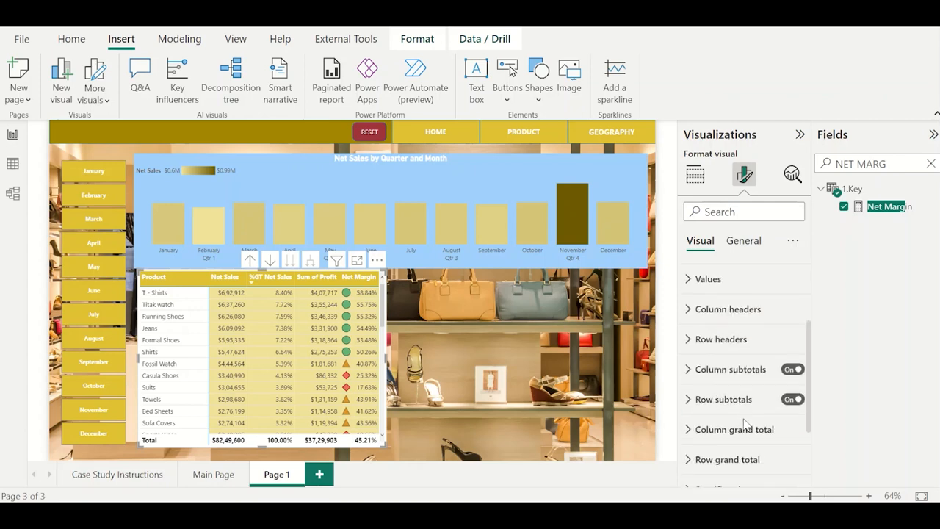
scroll(745, 422, down, 3)
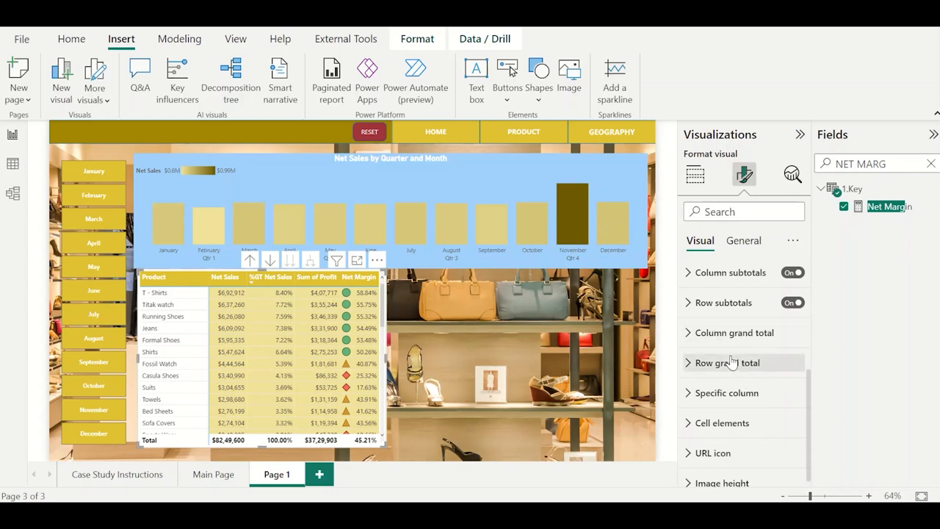
click(732, 363)
click(719, 417)
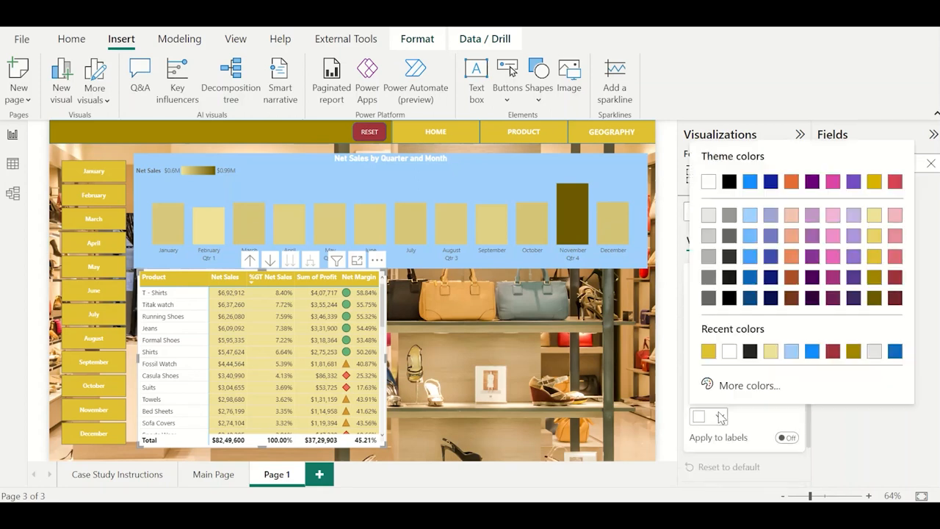
click(708, 352)
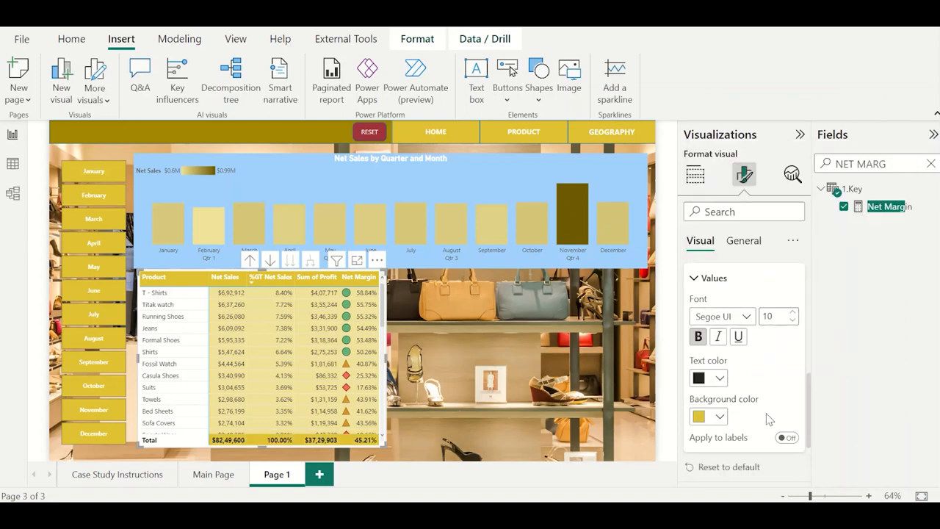
click(706, 417)
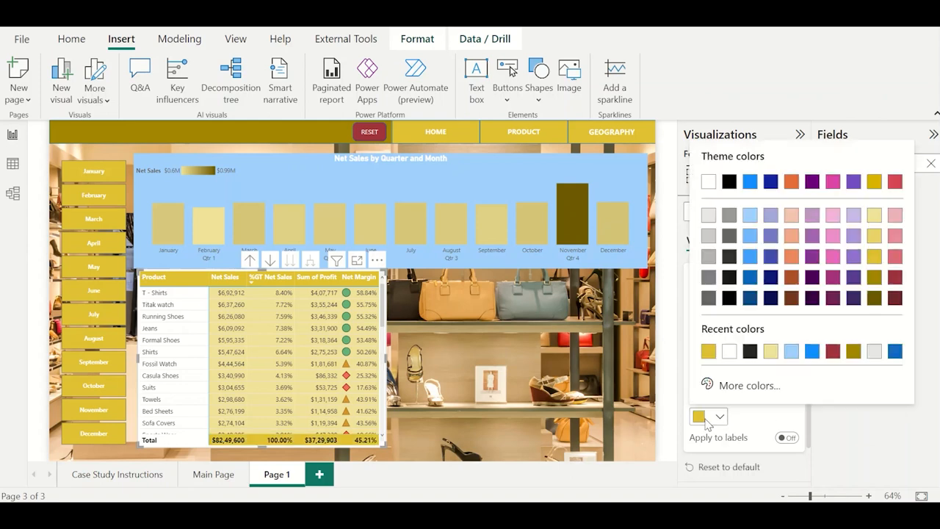
click(874, 259)
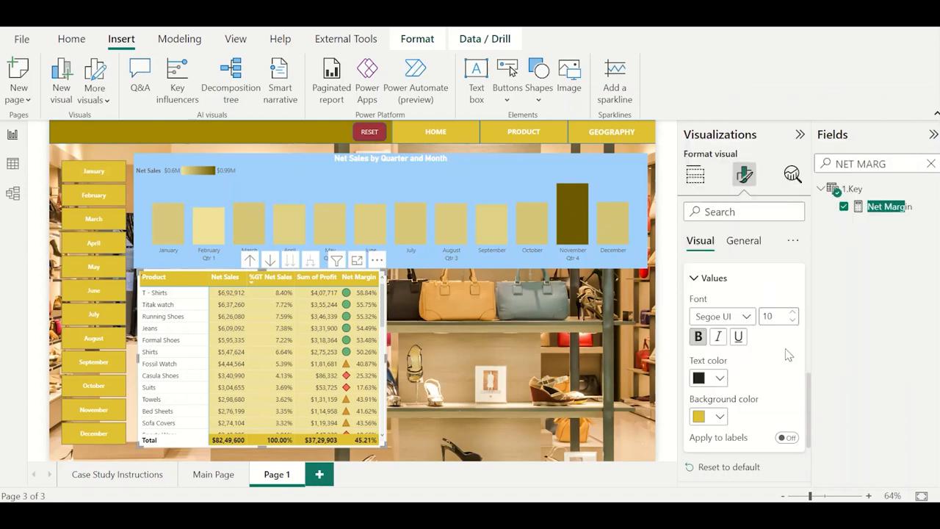
Set the text color of the matrix's row grand total values to white.
scroll(688, 397, up, 1)
click(720, 403)
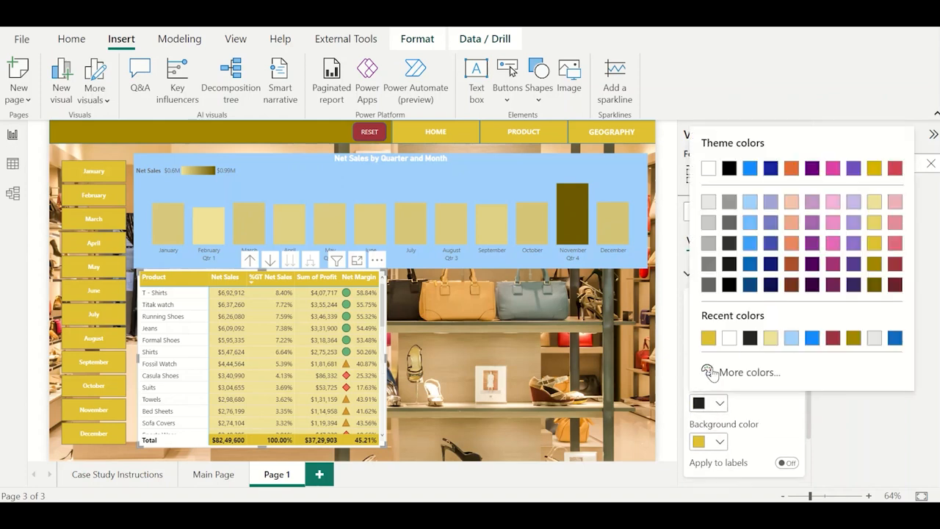
click(729, 338)
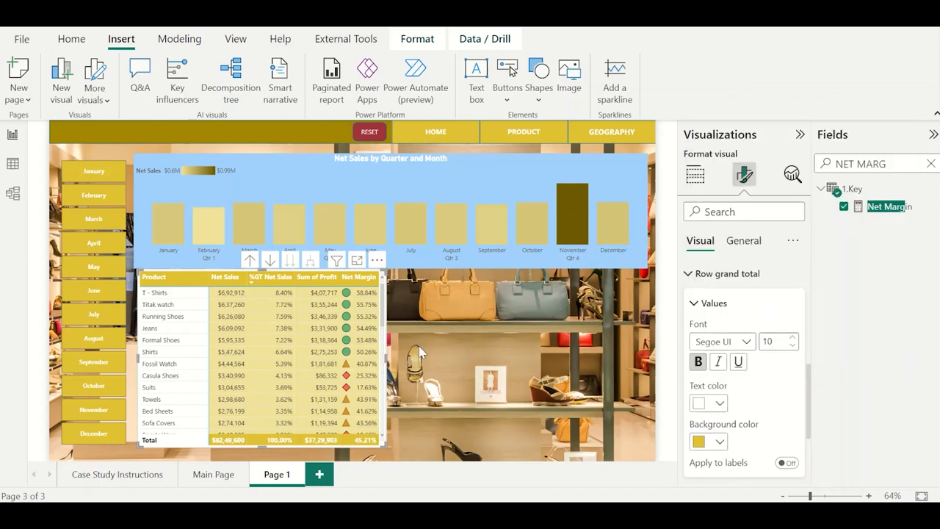
Drill the matrix up to Product Category, expand Home & Furniture, and return to the product level.
click(250, 260)
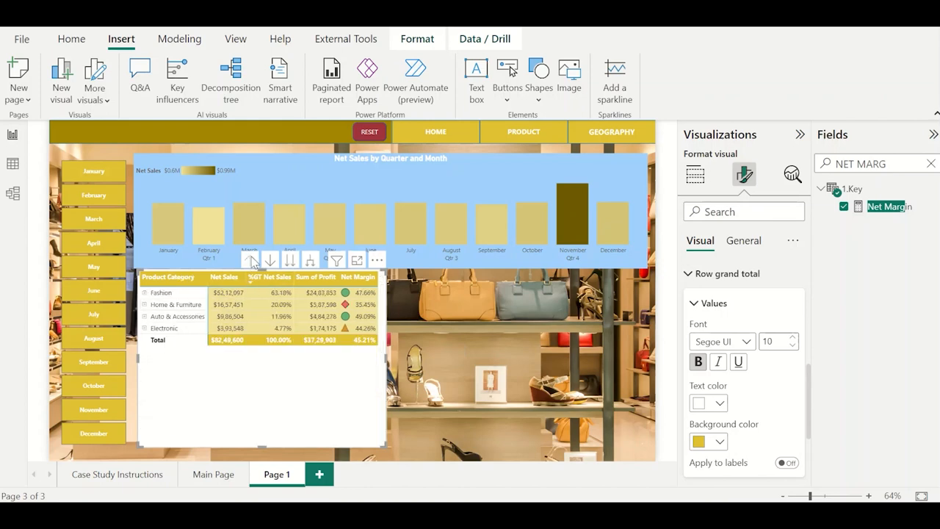
click(146, 305)
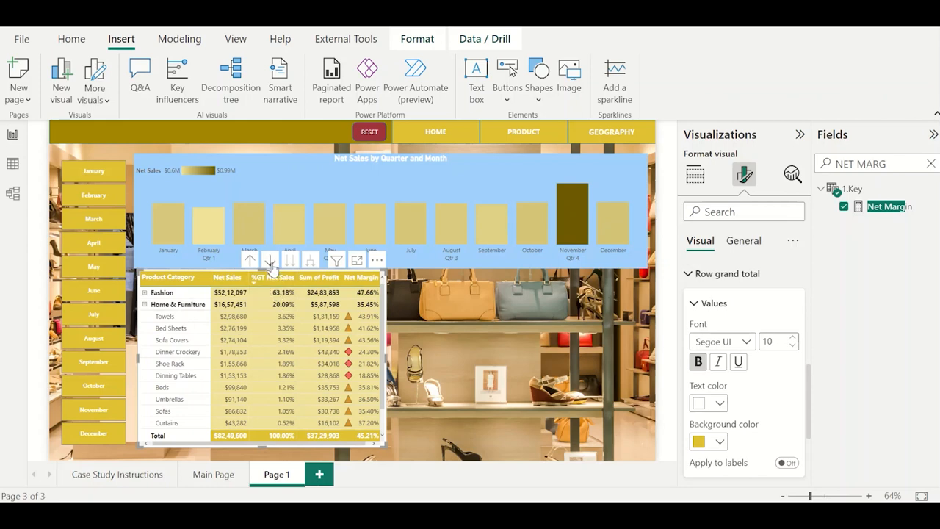
click(250, 260)
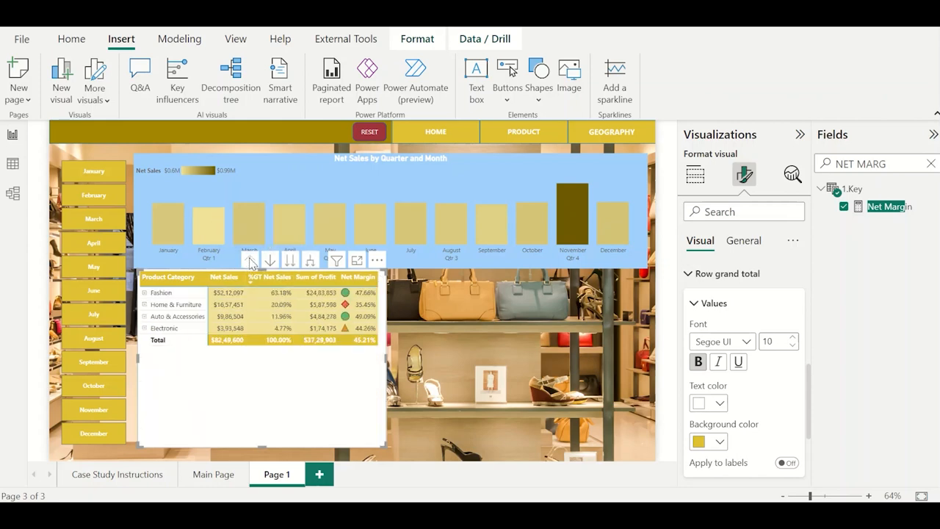
click(289, 260)
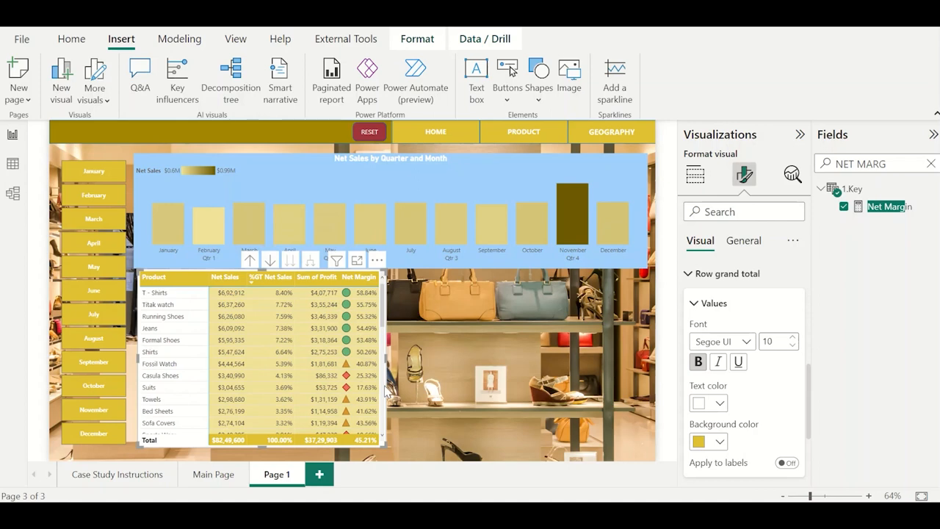
Enlarge the product matrix slightly and nudge it left and down below the Net Sales column chart.
mouse_move(382, 445)
mouse_down()
mouse_move(392, 456)
mouse_move(386, 451)
mouse_up()
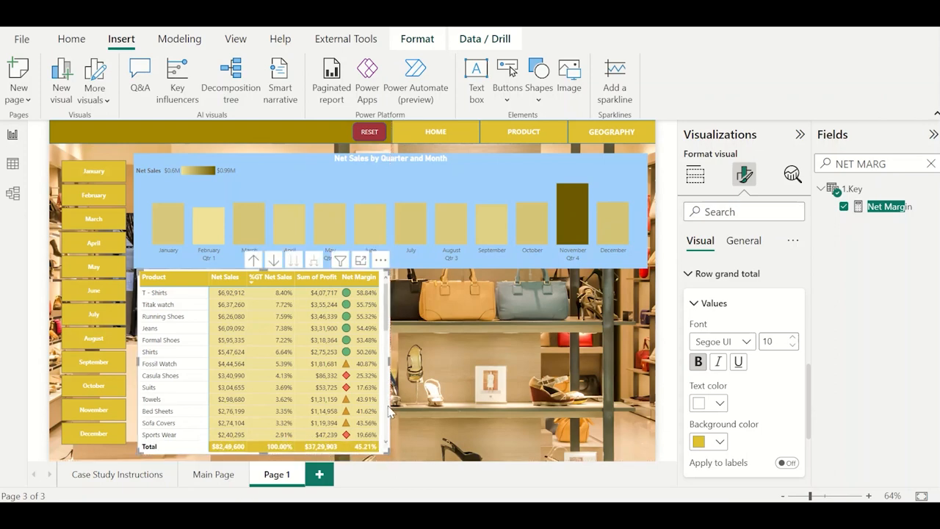
key(Left)
key(Left)
key(Left)
key(Left)
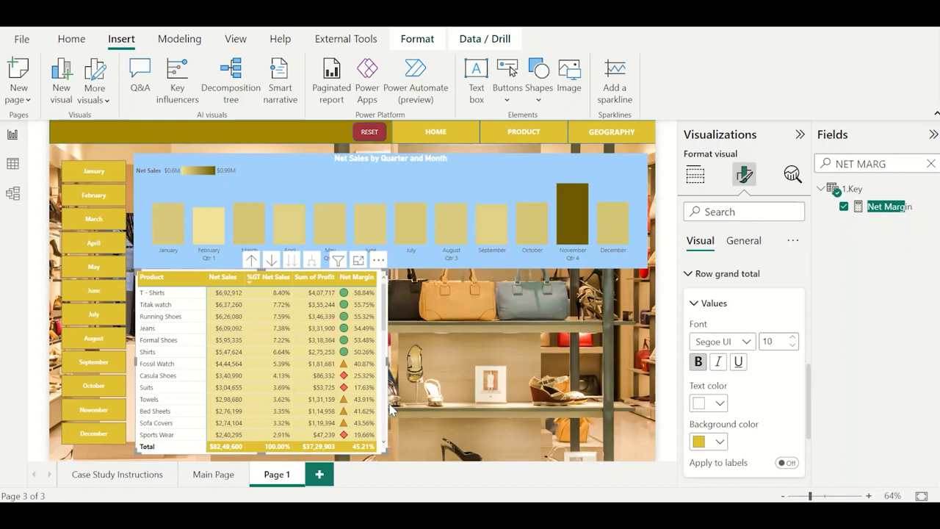
key(Down)
key(Down)
key(Down)
key(Down)
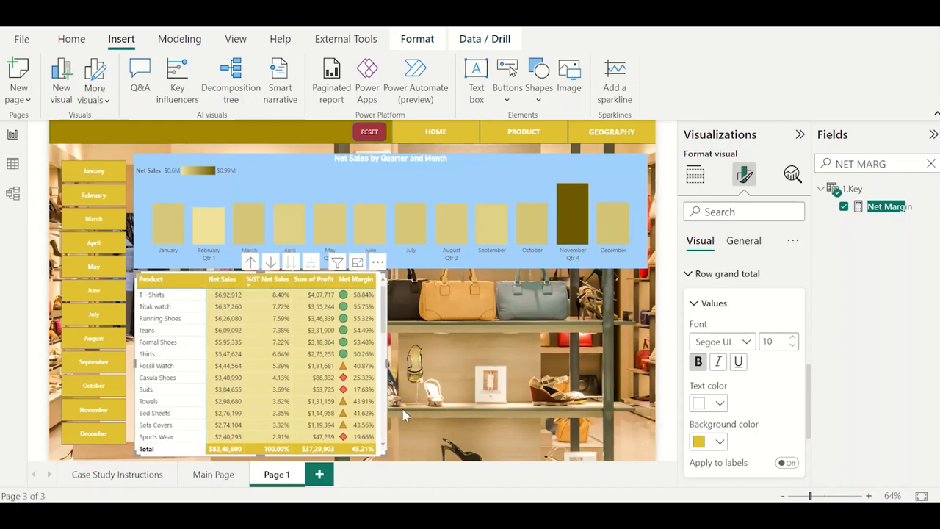
click(428, 419)
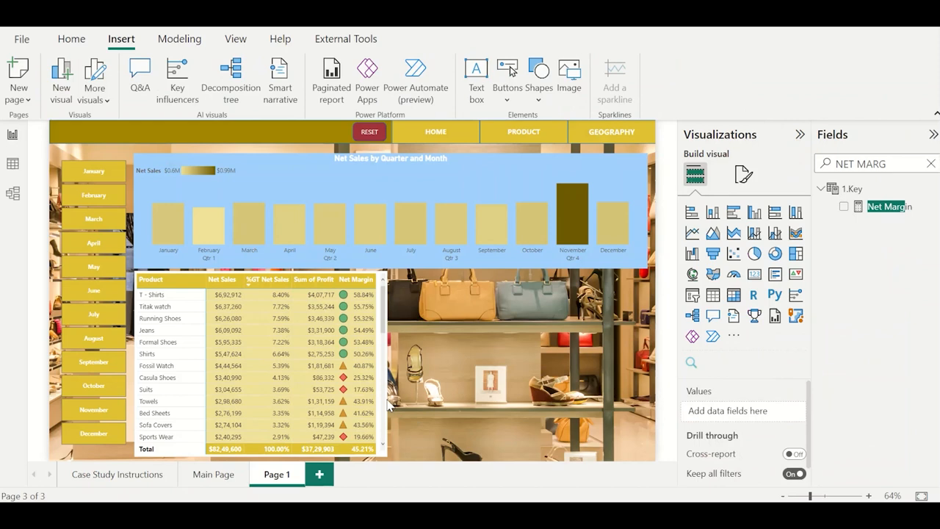
Turn off the background effect of the product matrix.
click(388, 407)
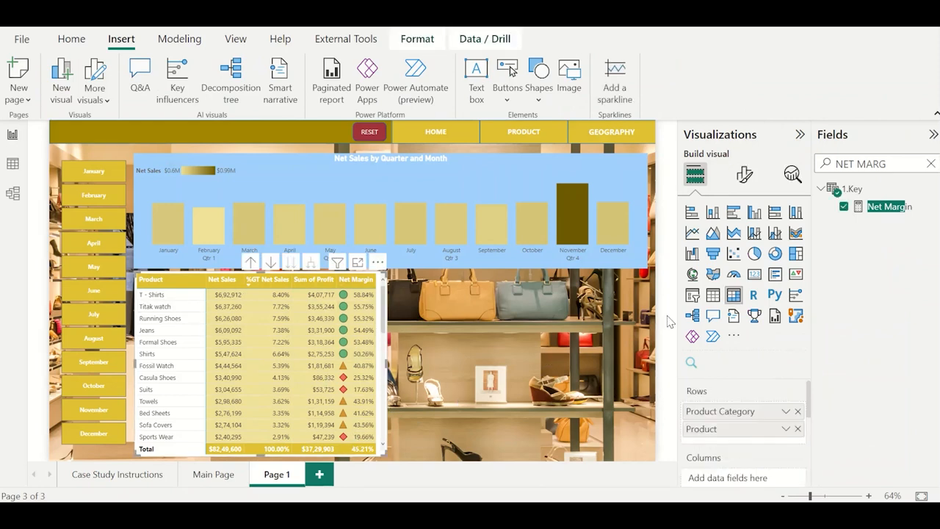
click(746, 174)
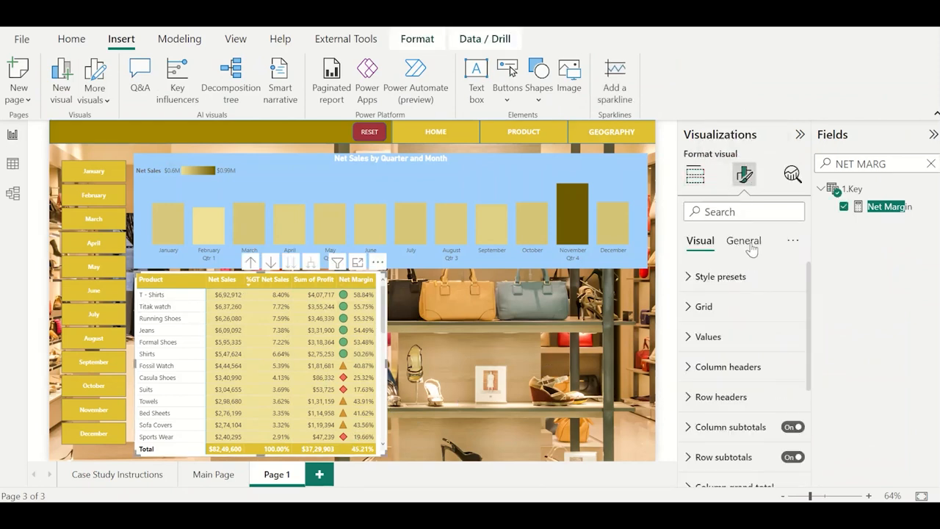
click(743, 241)
click(741, 339)
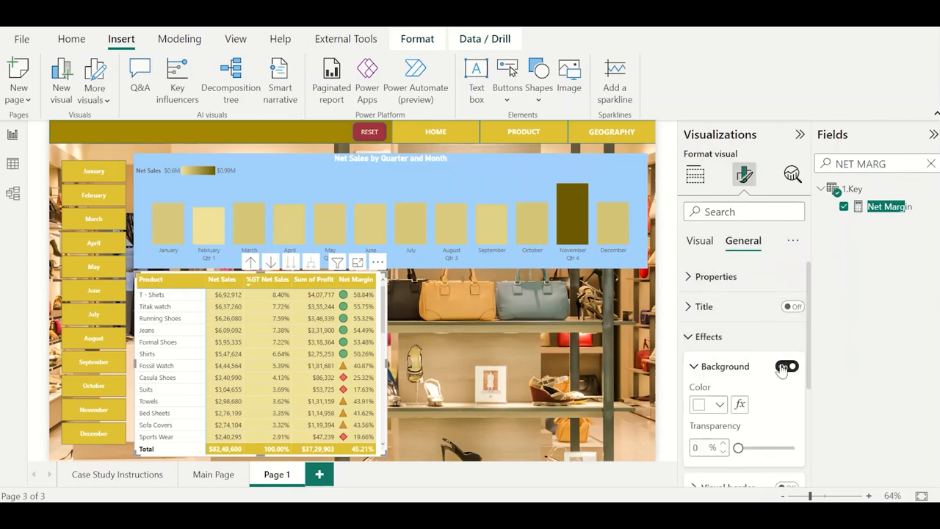
click(512, 372)
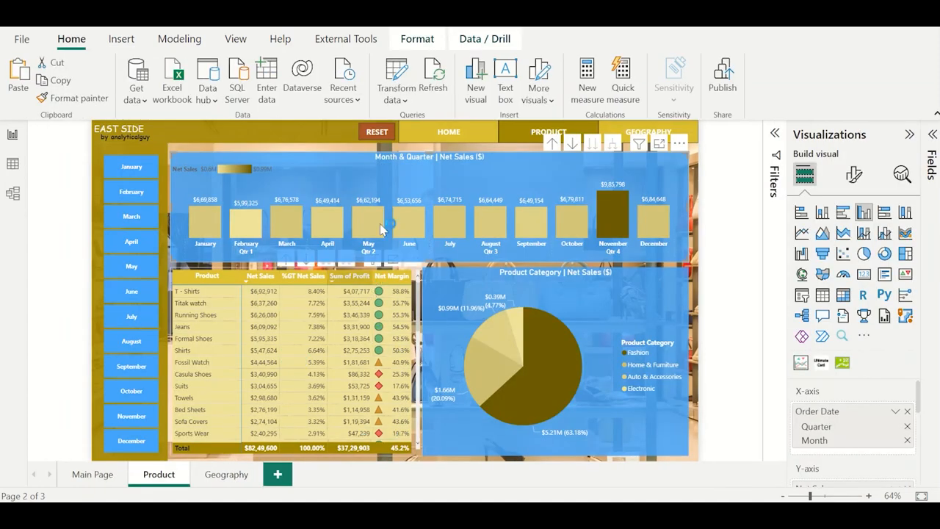
Add a pie chart beside the matrix with Product Category as legend and the Net Sales measure from 1.Key as values.
key(alt+Tab)
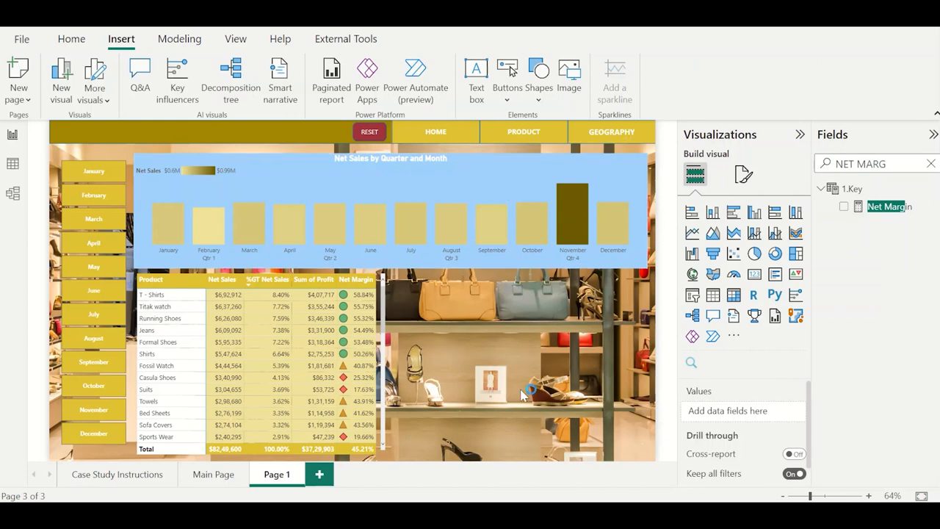
click(754, 255)
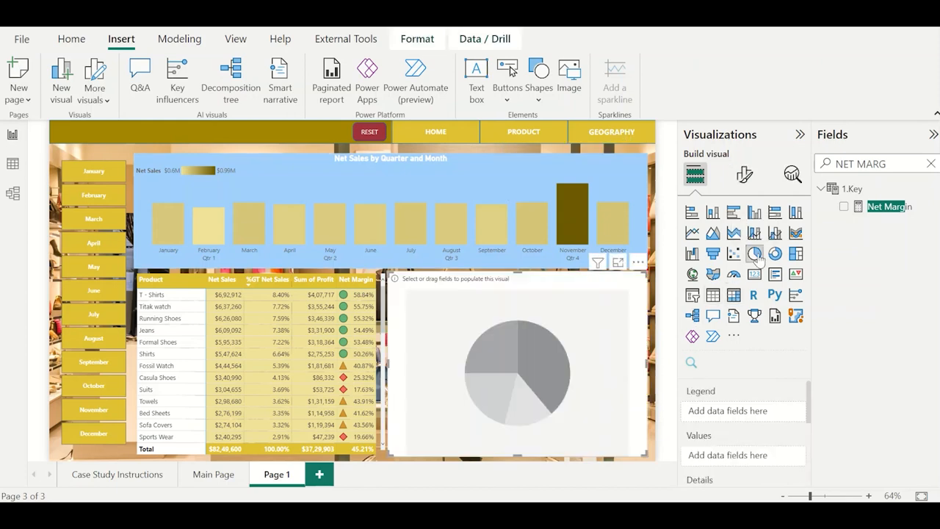
triple_click(885, 163)
text(cat)
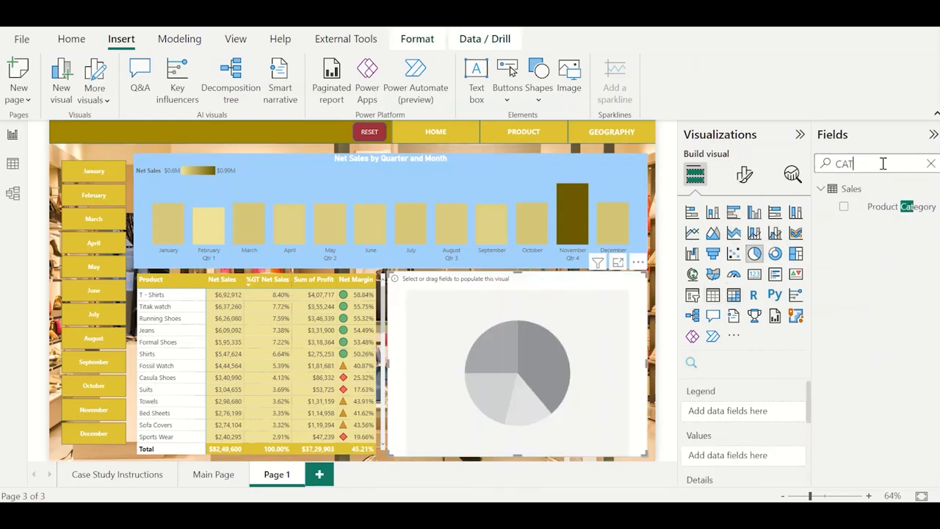
click(844, 207)
triple_click(860, 162)
text(N)
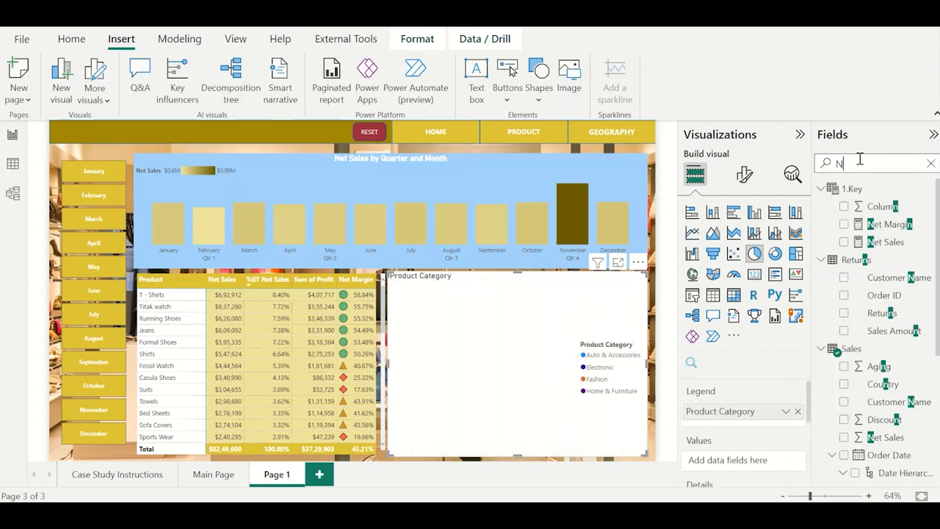
text(ET SALE)
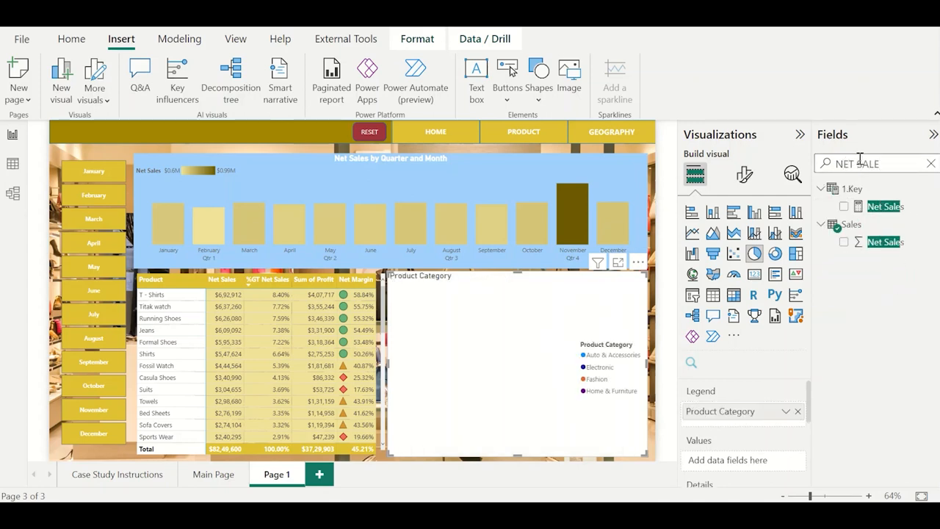
click(844, 206)
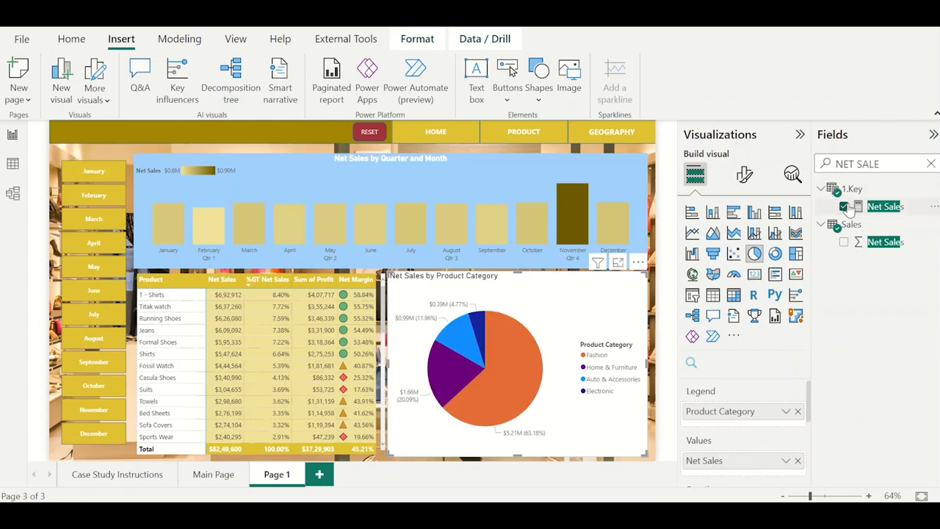
Copy the formatting of the Net Sales by Quarter and Month chart onto the pie chart with Format painter.
click(481, 170)
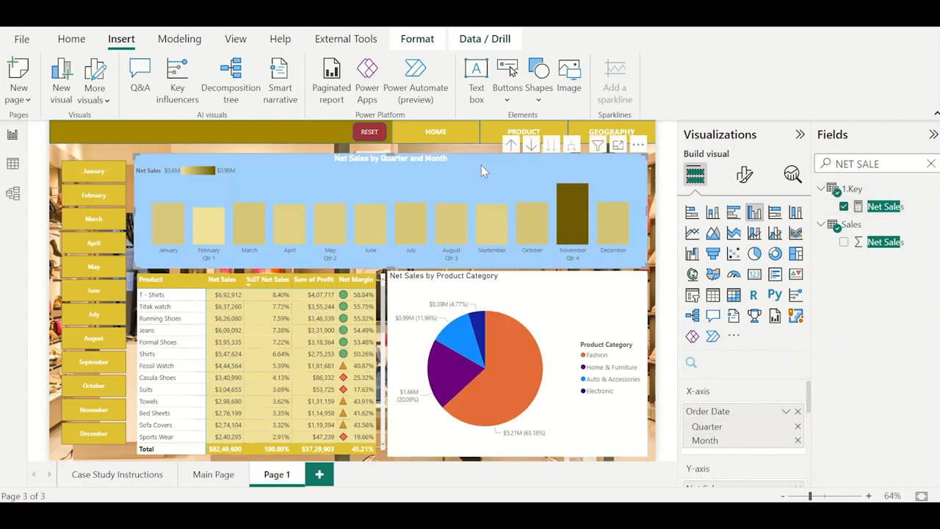
click(532, 322)
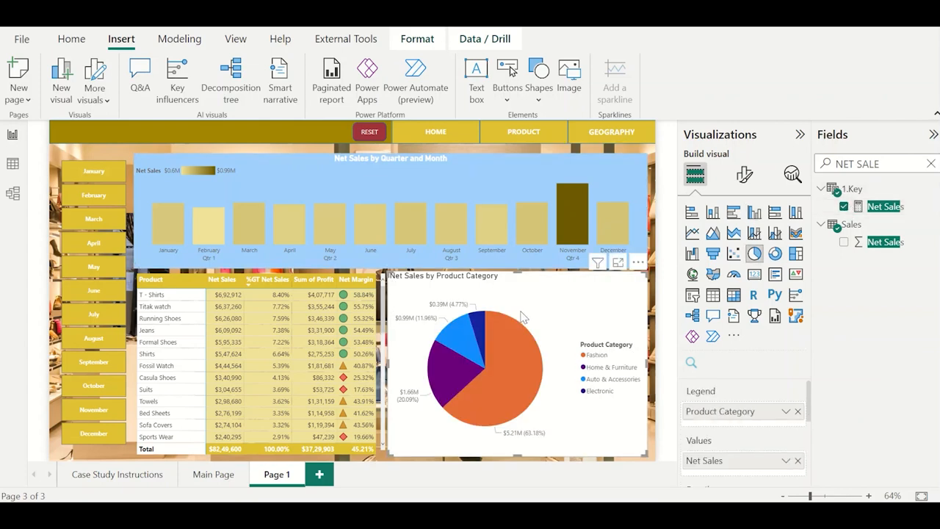
click(466, 169)
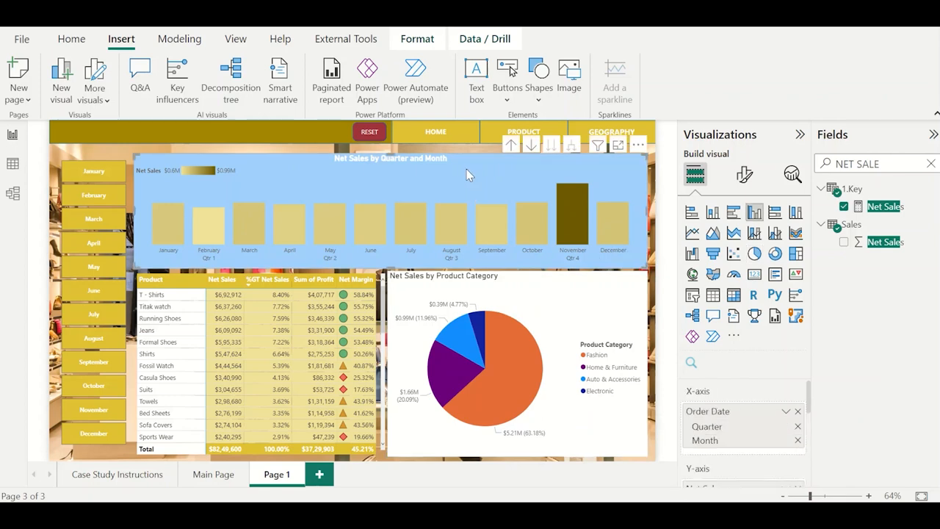
click(71, 39)
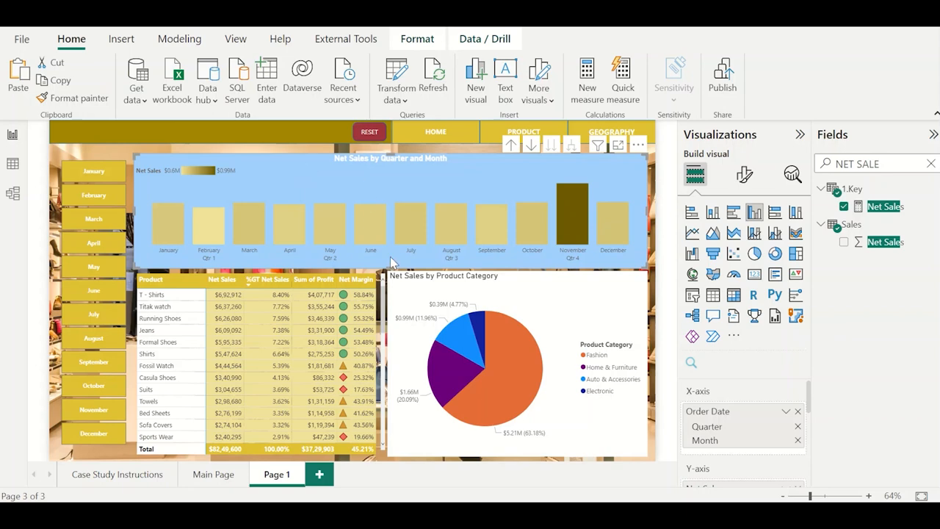
click(77, 100)
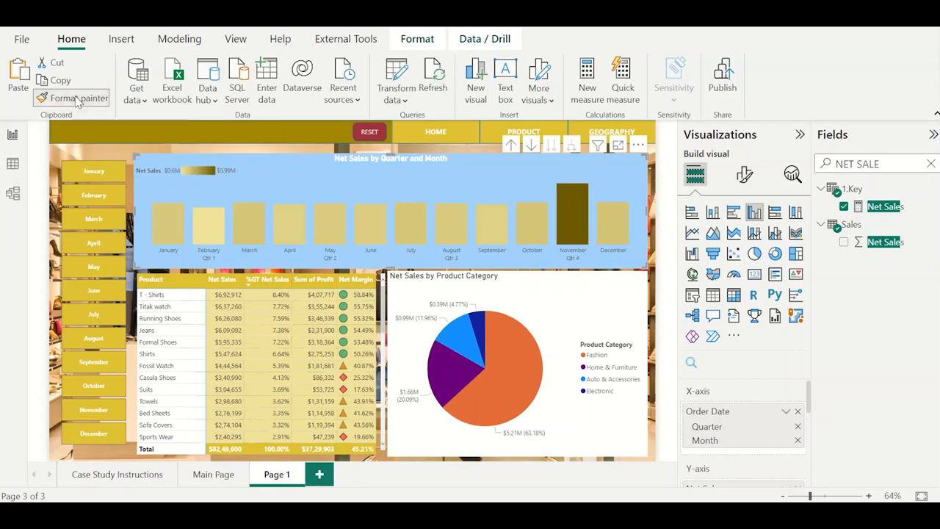
click(555, 318)
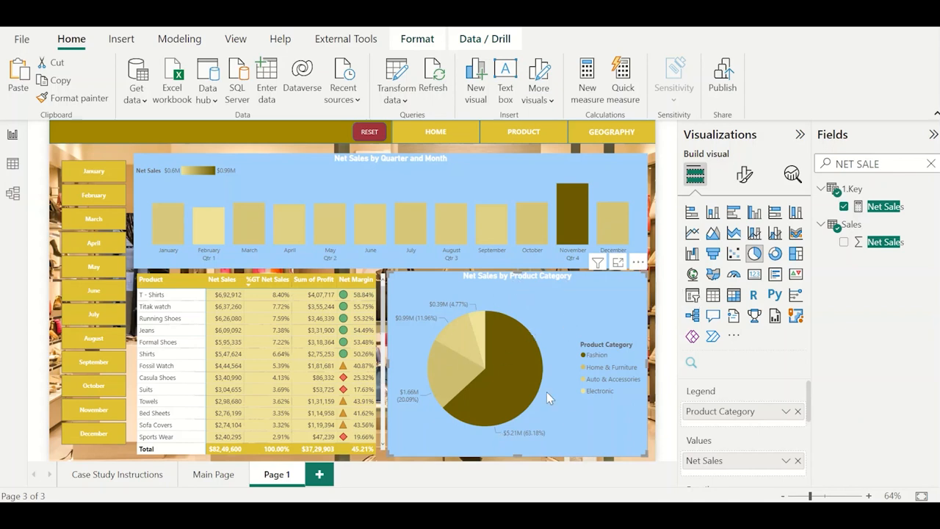
Add Customer ID from the Sales table to the pie chart's tooltips, summarized as a count.
mouse_move(503, 394)
mouse_move(541, 379)
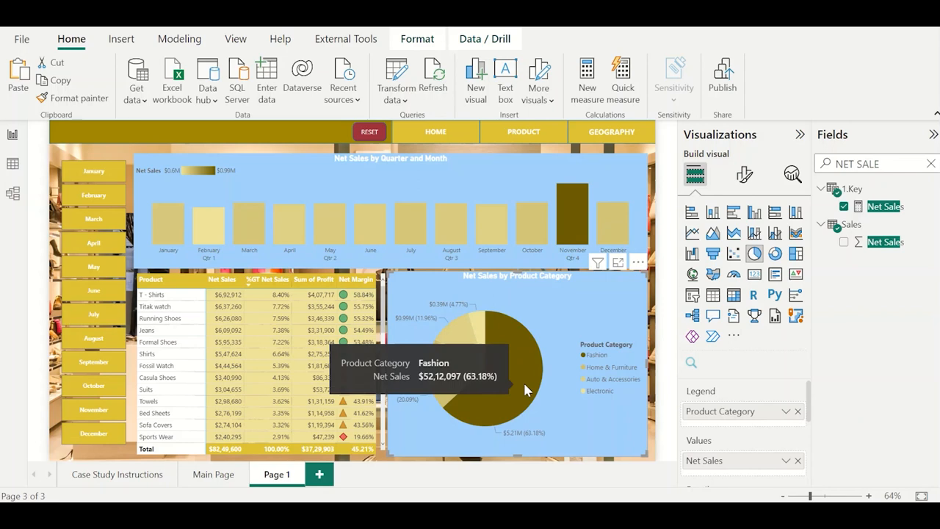
scroll(745, 424, down, 5)
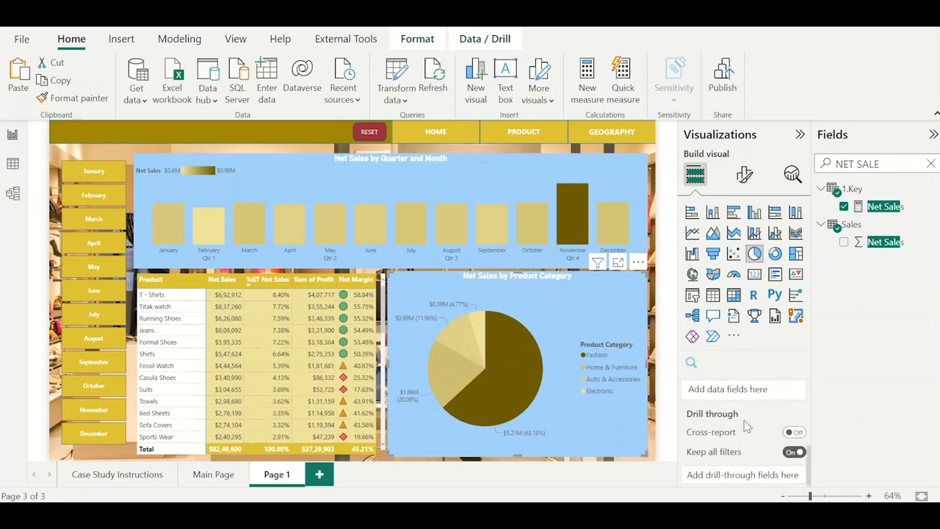
triple_click(867, 168)
key(BackSpace)
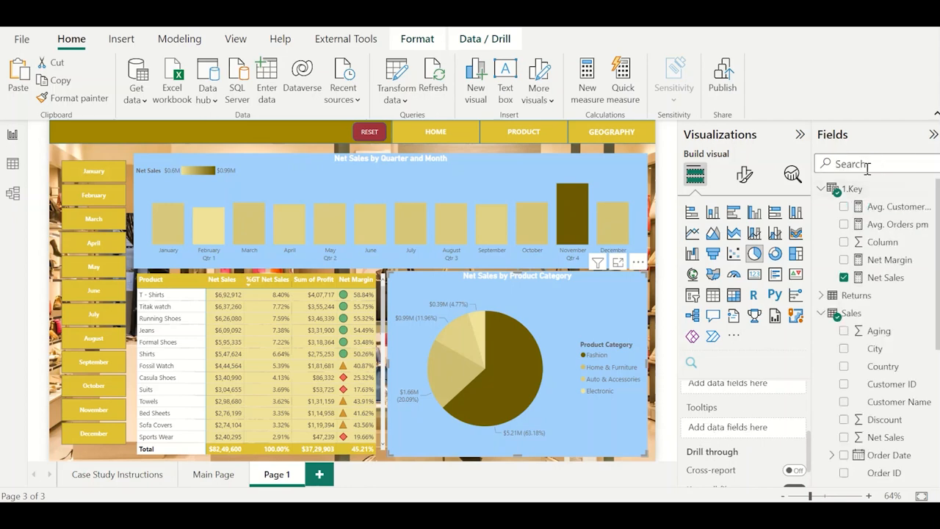
text(CUSTOMER)
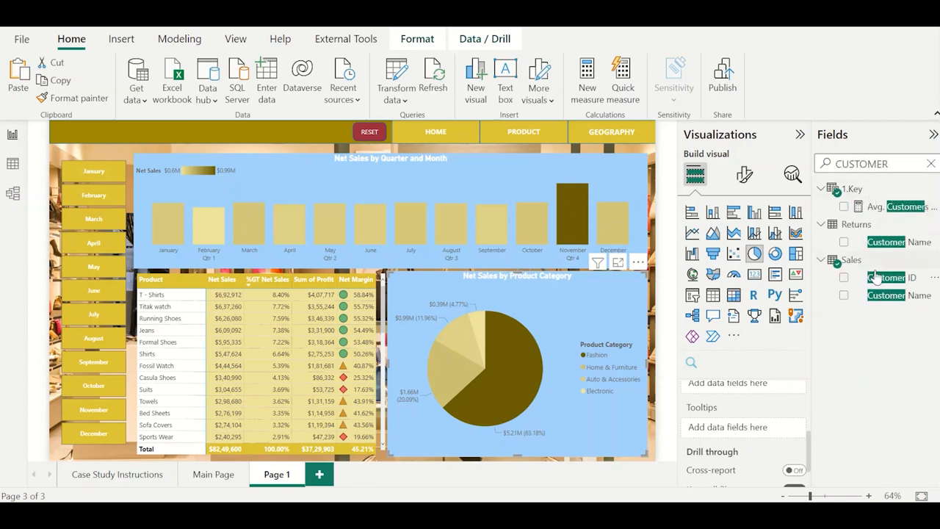
drag(881, 279, 773, 430)
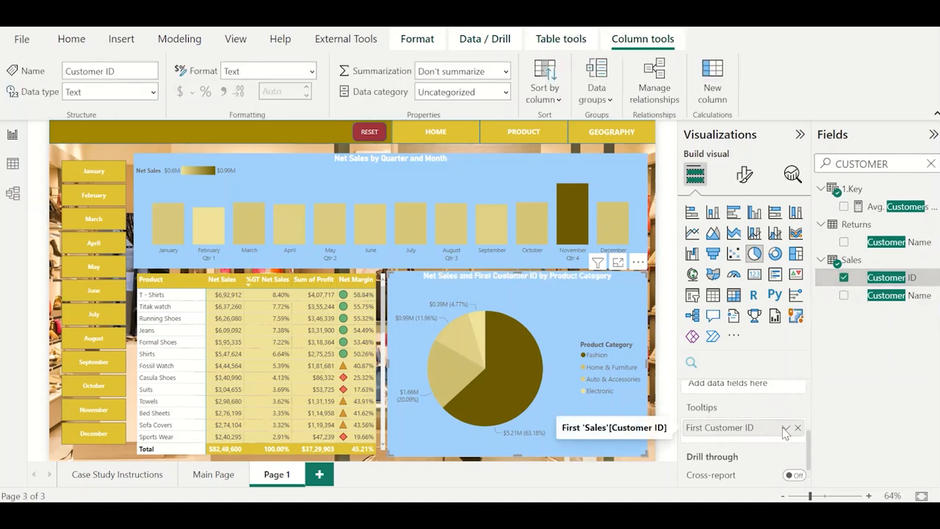
click(786, 427)
click(837, 388)
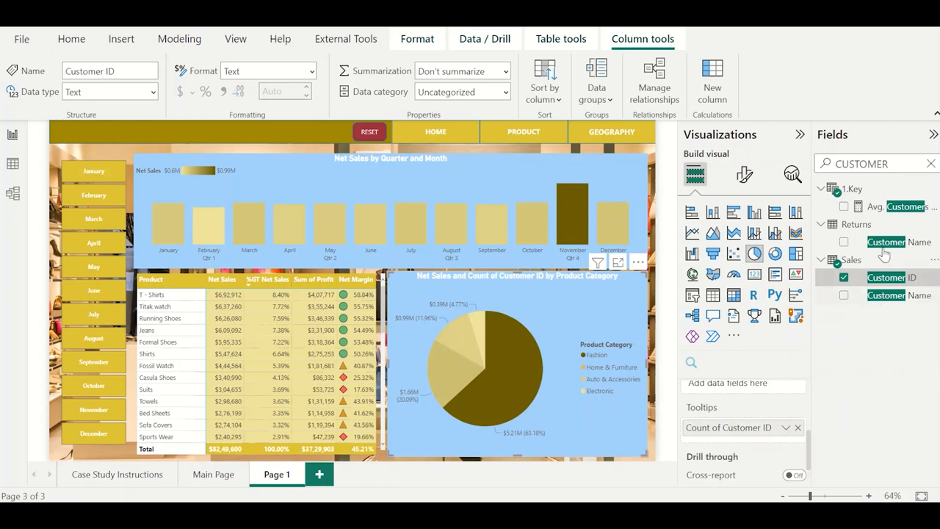
Add Order ID from the Sales table to the pie chart's tooltips, summarized as a count.
double_click(884, 163)
text(ORDER)
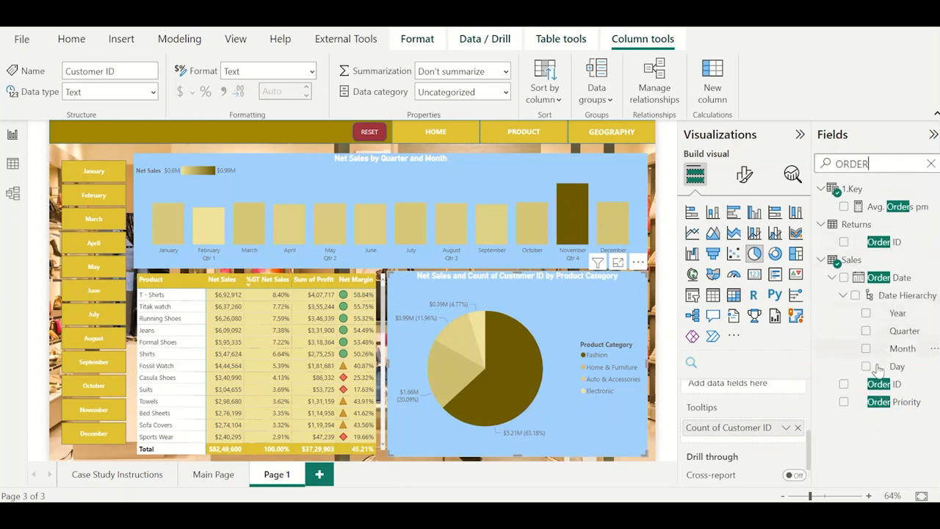
drag(882, 383, 779, 431)
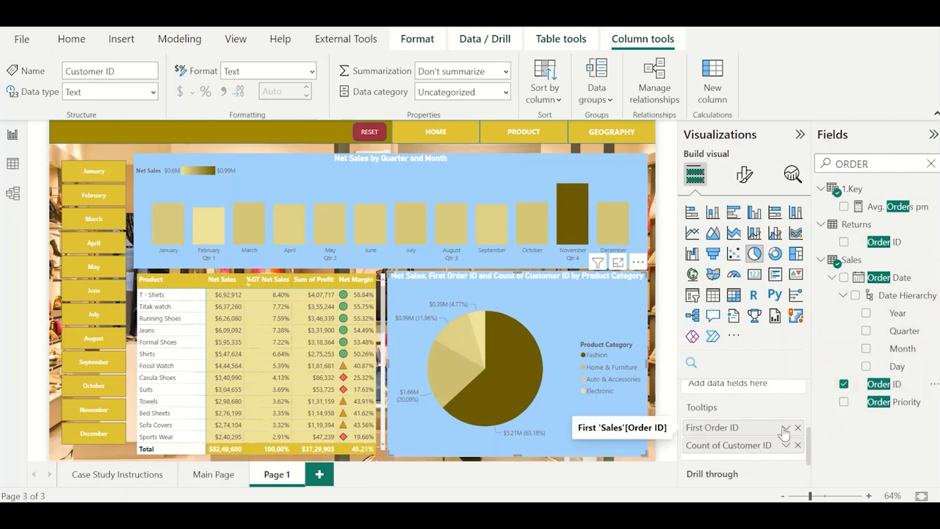
click(785, 427)
click(773, 390)
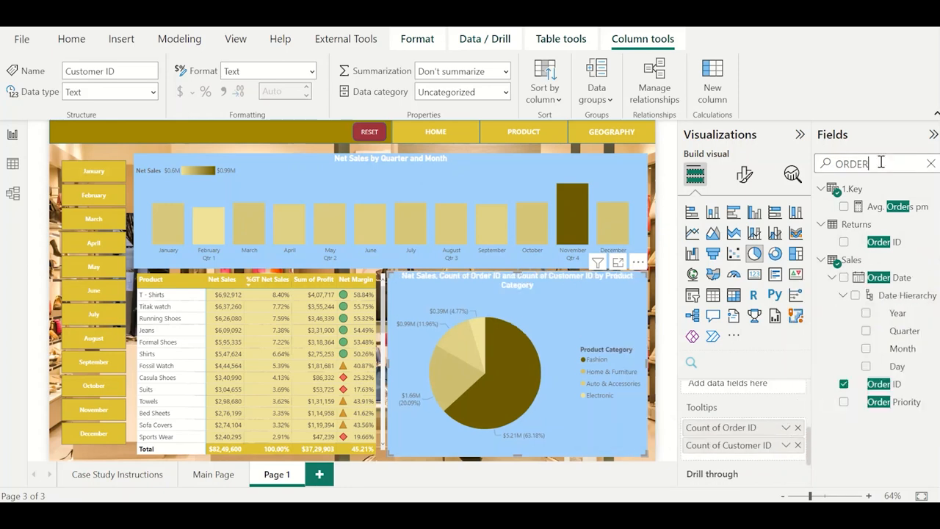
Add Product to the pie chart's tooltips summarized as a count, and check the tooltip on the Fashion slice.
double_click(881, 162)
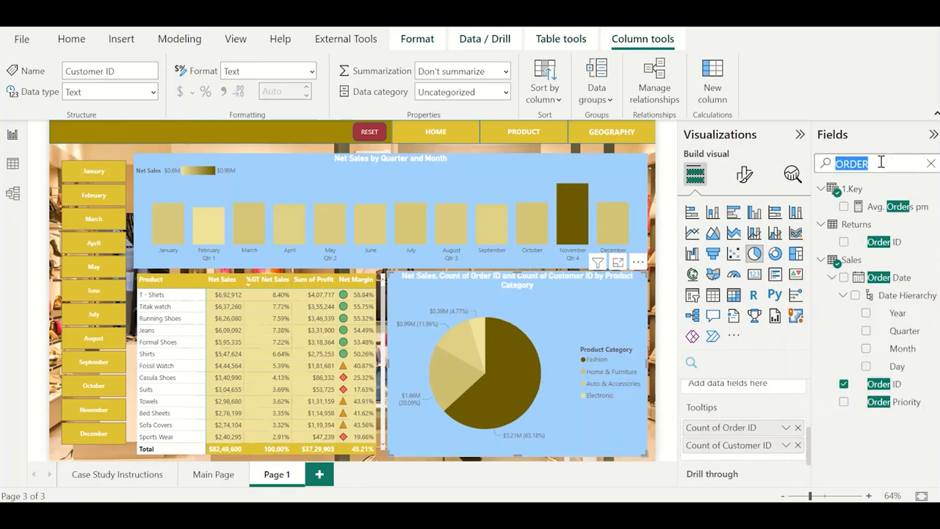
text(PRODUCT)
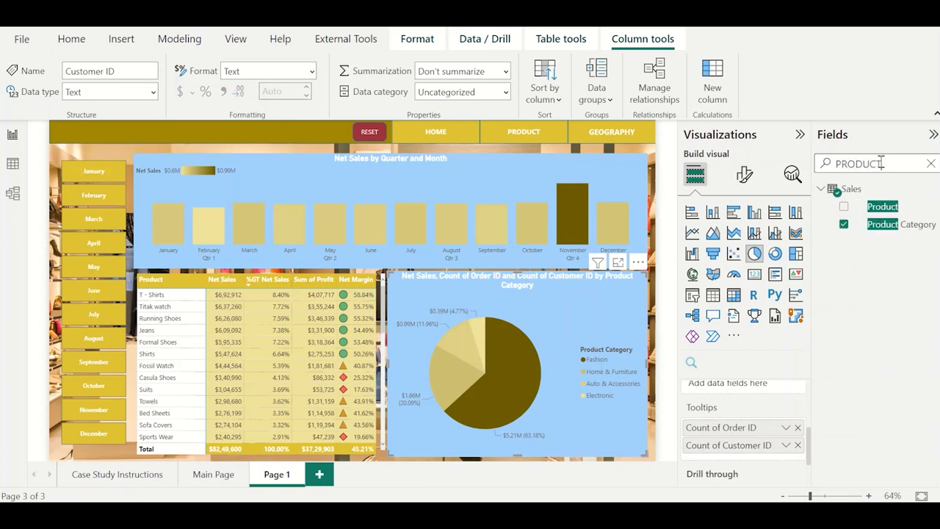
drag(883, 206, 786, 461)
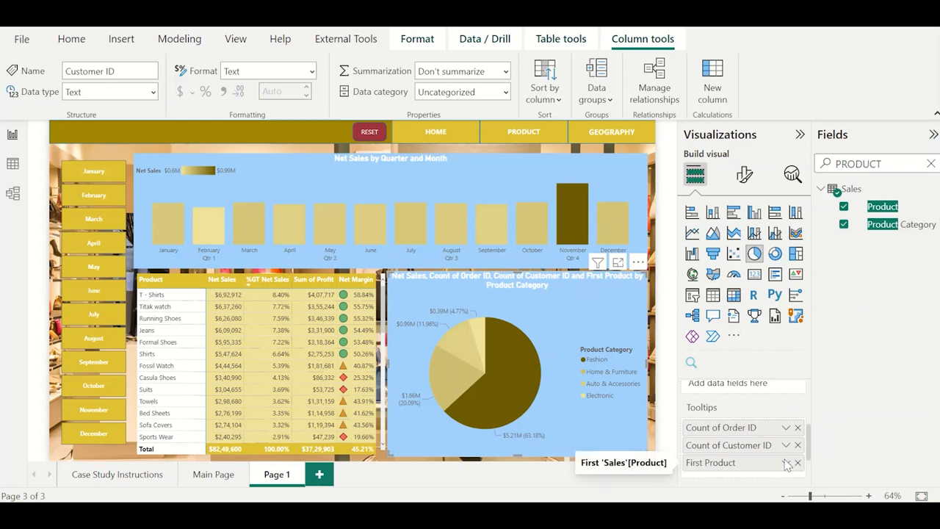
click(786, 462)
click(837, 423)
mouse_move(513, 376)
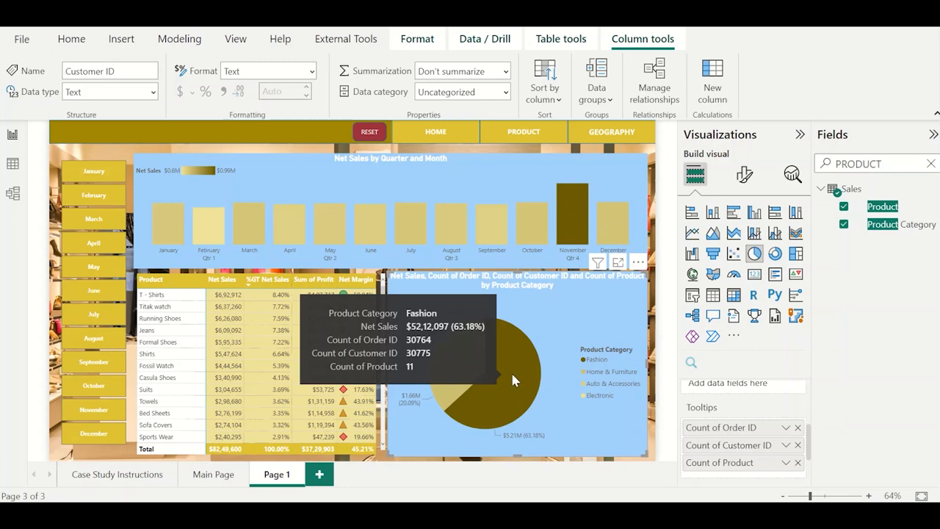
Rename the pie chart's Count of Order ID tooltip field as No. of Orders and check the tooltip on the Fashion slice.
double_click(718, 426)
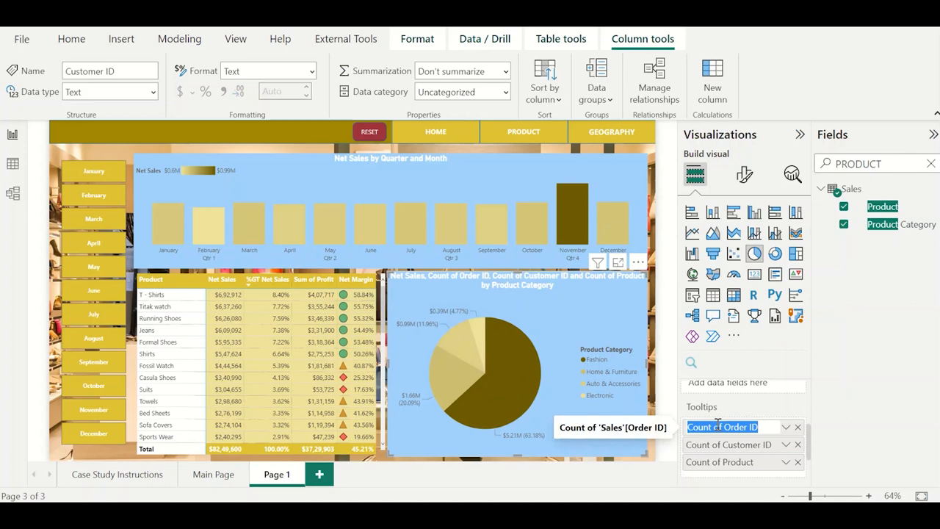
text(No. of)
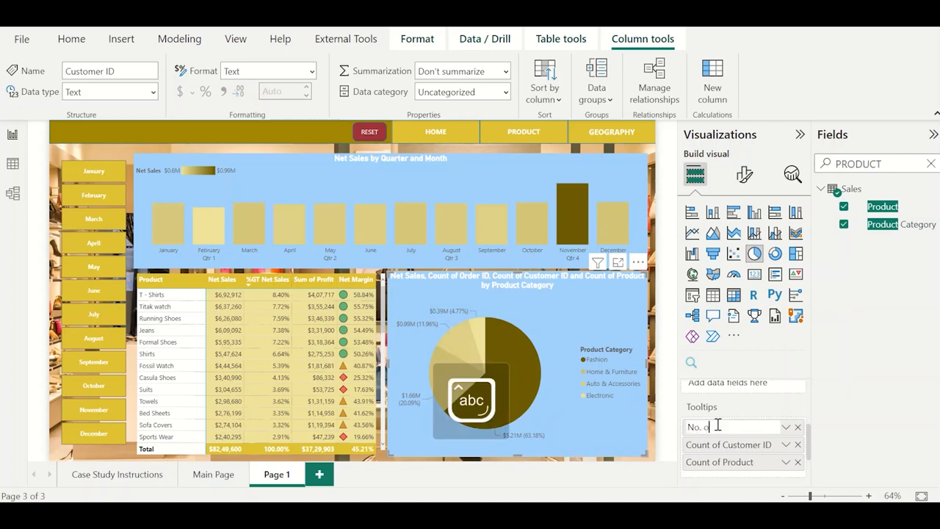
text( Orders)
key(Return)
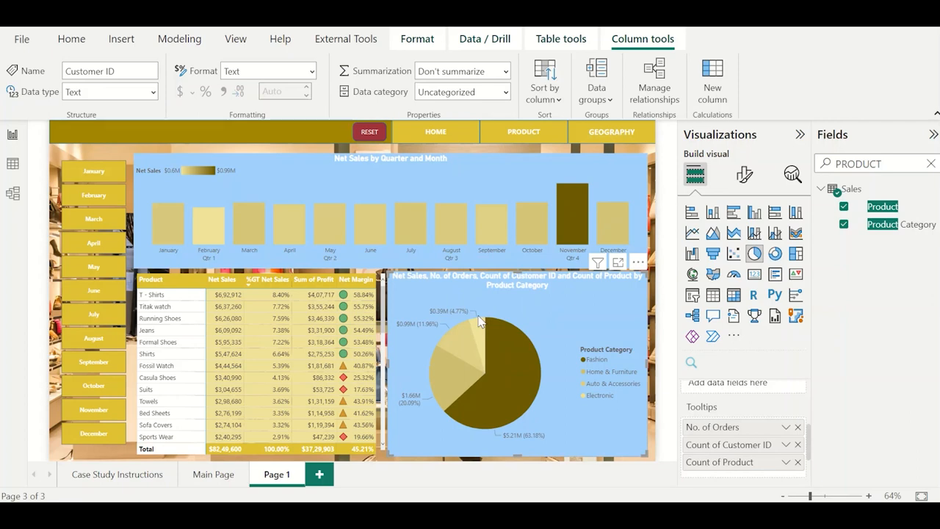
mouse_move(519, 348)
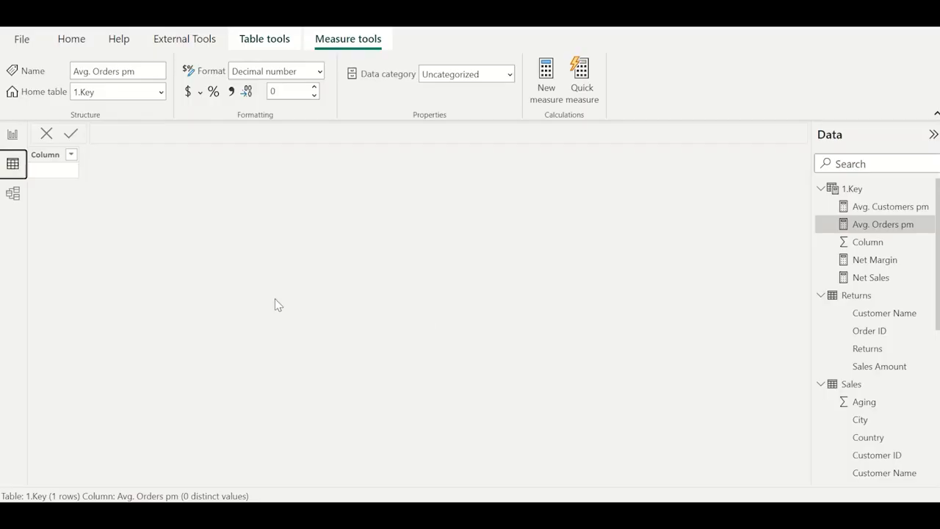
Examine the Sales column in the Sales table's data and return to the report.
click(852, 387)
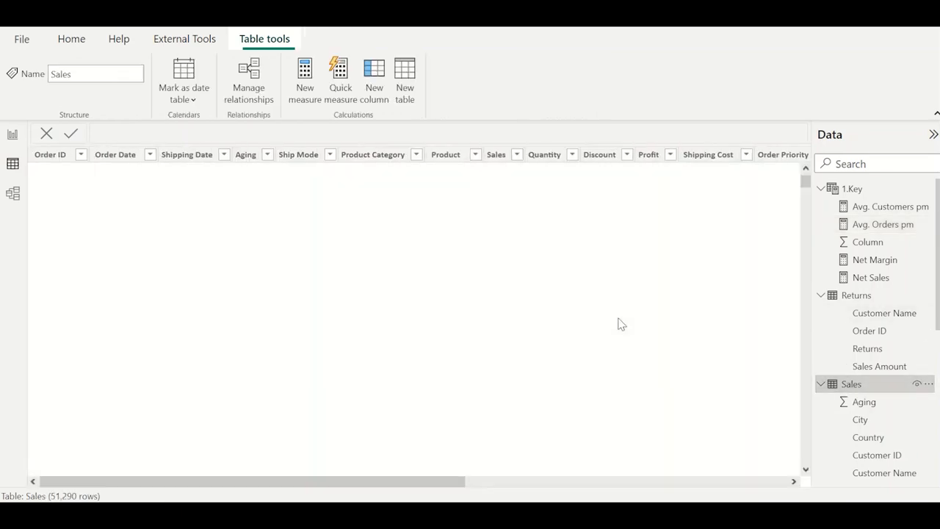
click(516, 155)
click(503, 158)
right_click(503, 158)
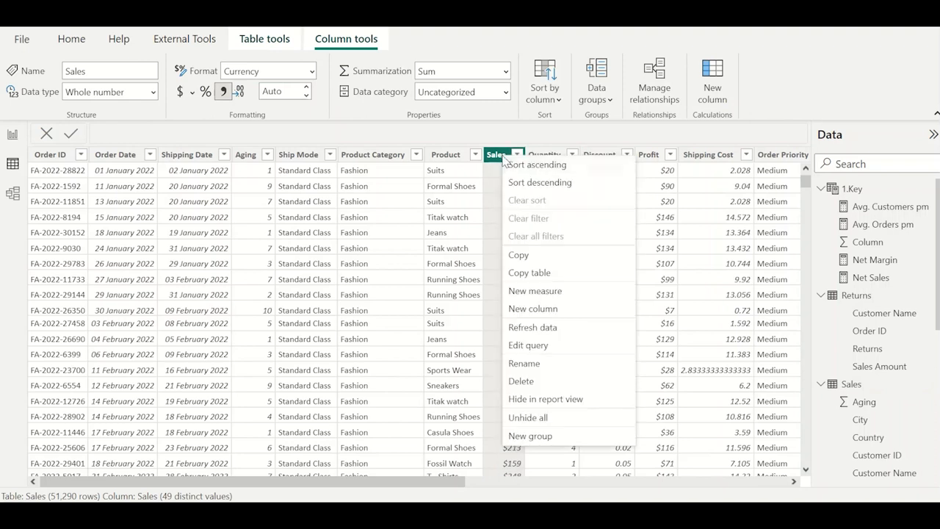
click(491, 188)
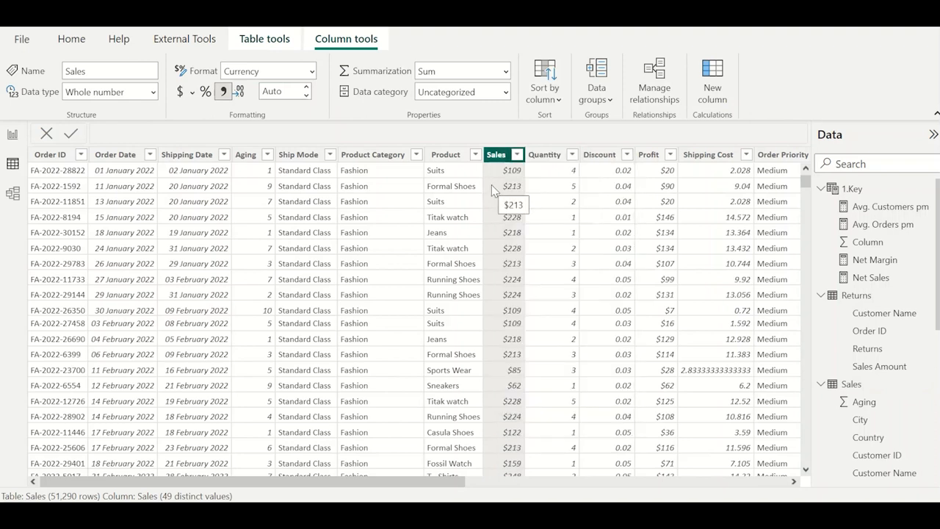
click(13, 135)
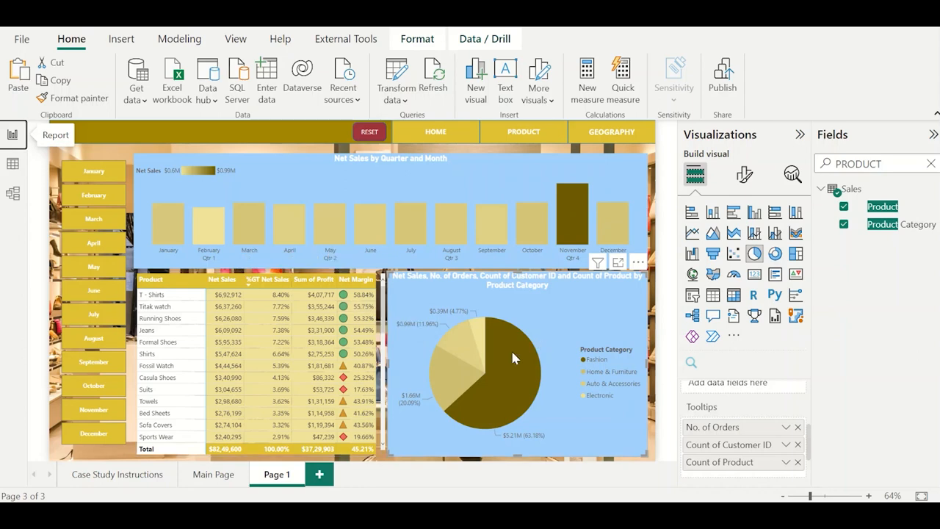
Inspect the tooltip on the pie chart's Fashion slice and deselect the chart.
mouse_move(512, 359)
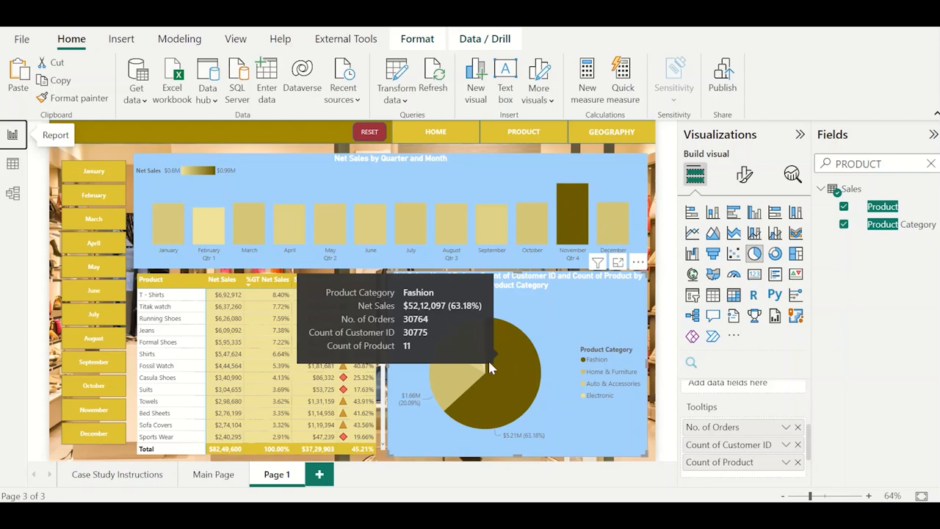
mouse_move(445, 376)
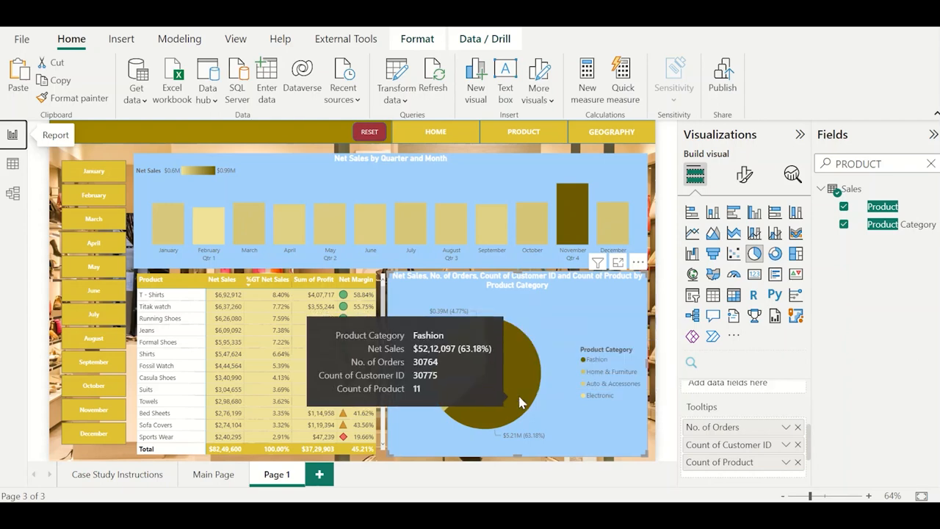
click(654, 286)
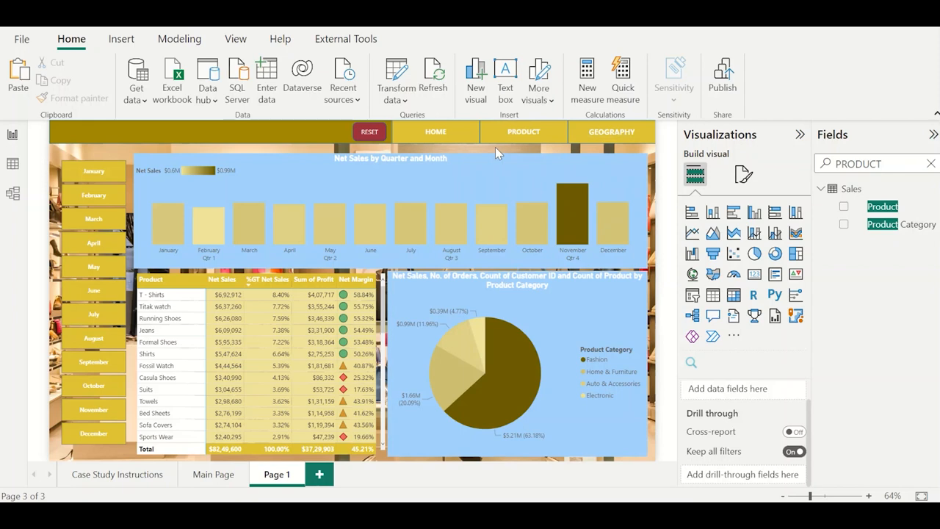
Look at the Main Page's dashboard button, and rename Page 1 as Product.
click(213, 475)
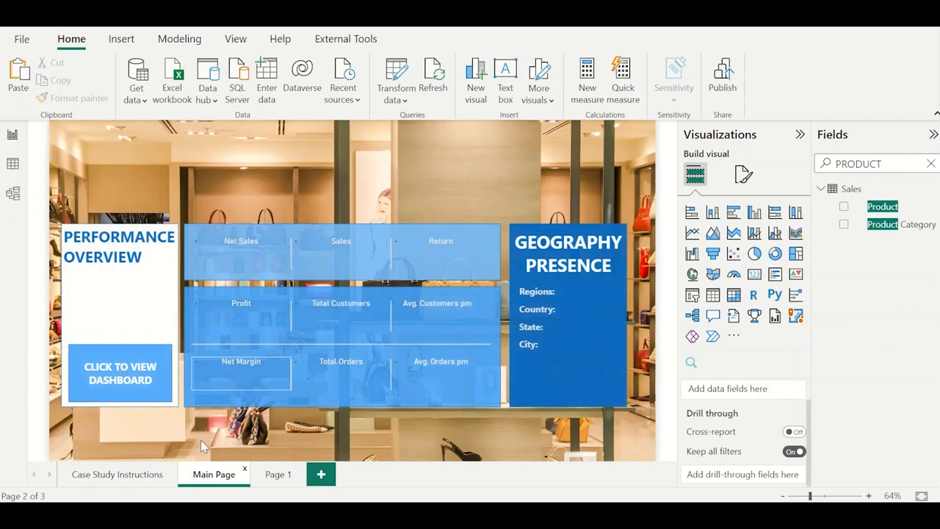
click(110, 373)
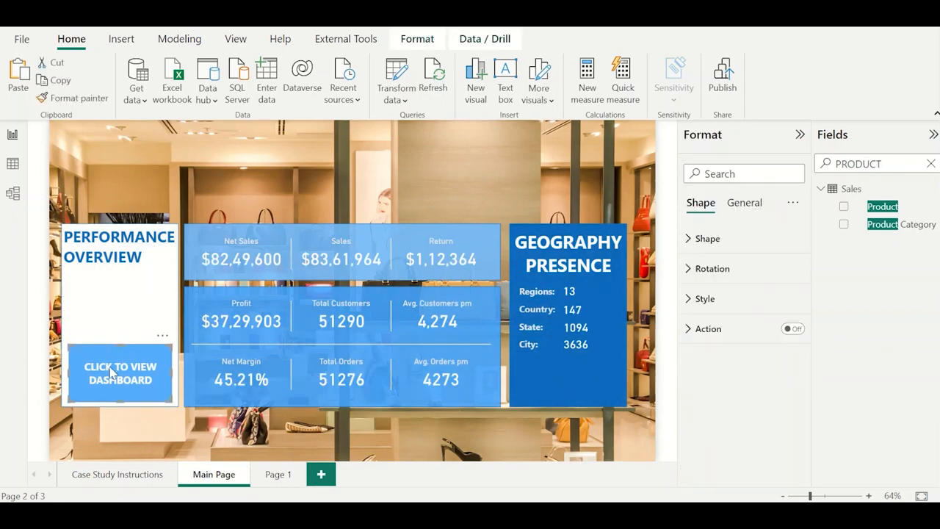
click(284, 475)
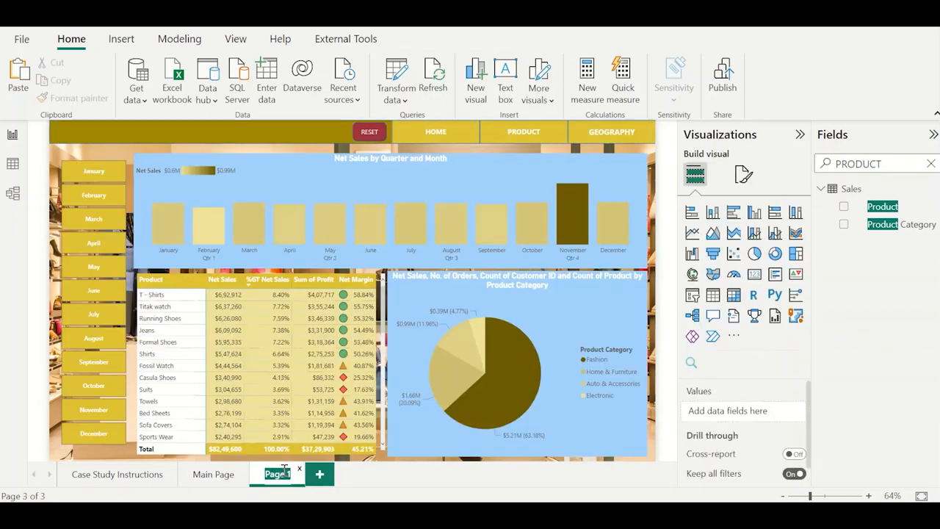
text(Product)
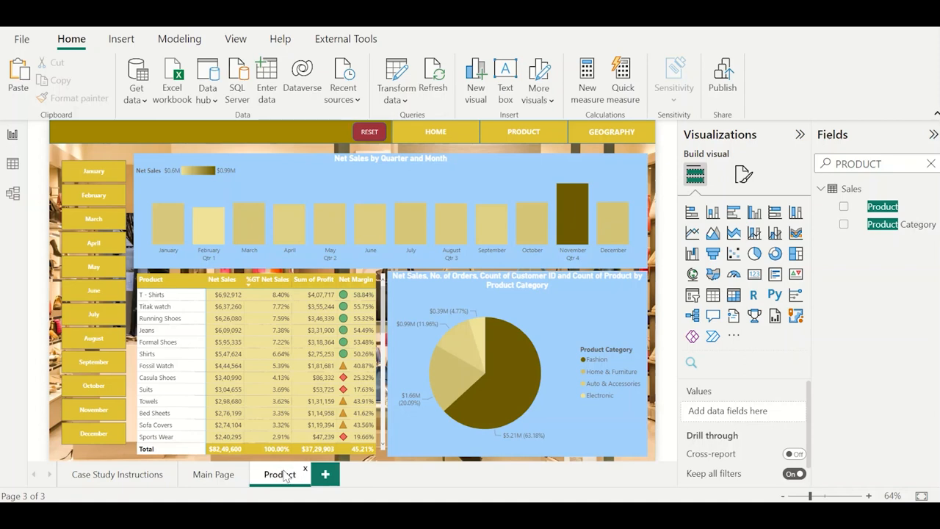
key(Return)
Fill the PRODUCT navigation button with the dark gold shade of the header bar to mark the current page.
click(496, 140)
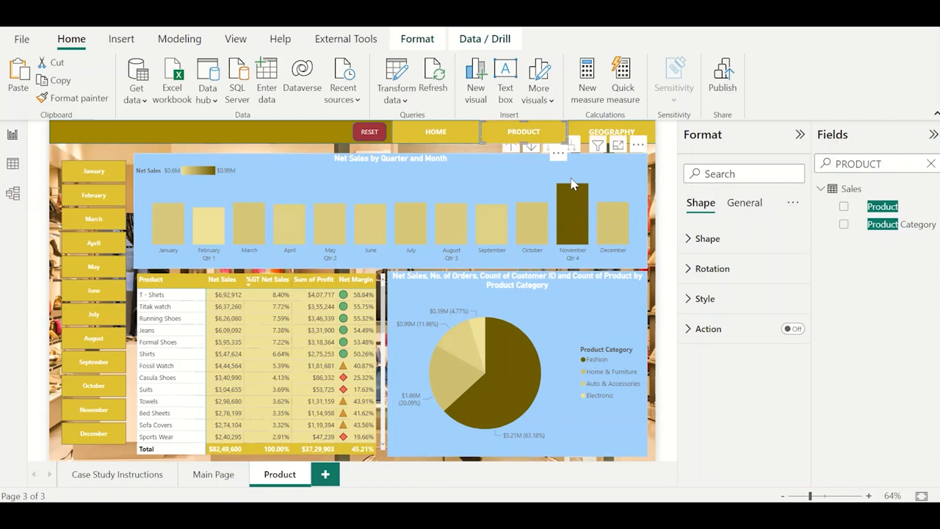
click(652, 209)
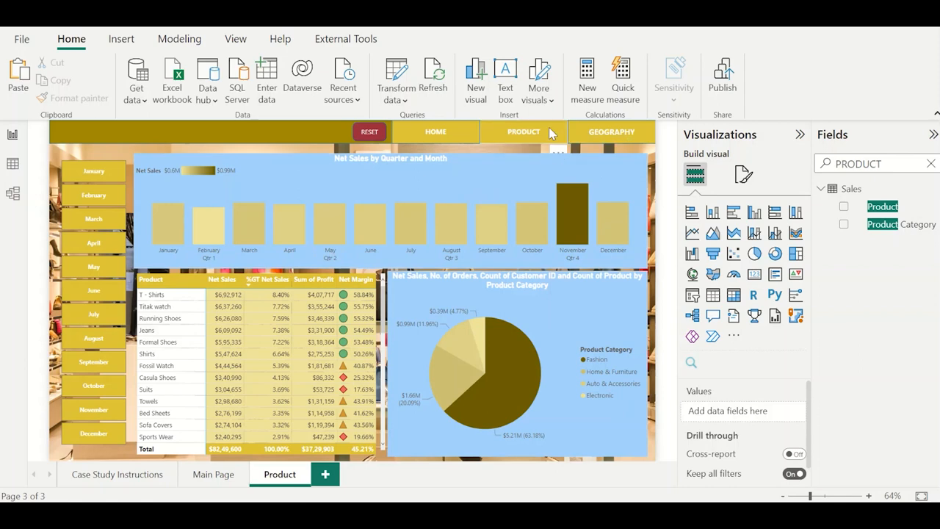
click(551, 132)
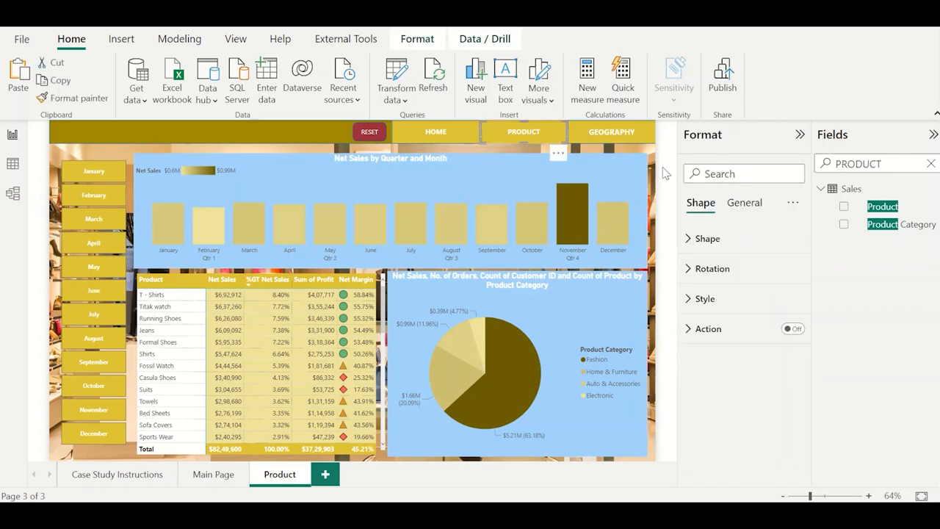
click(739, 301)
click(720, 366)
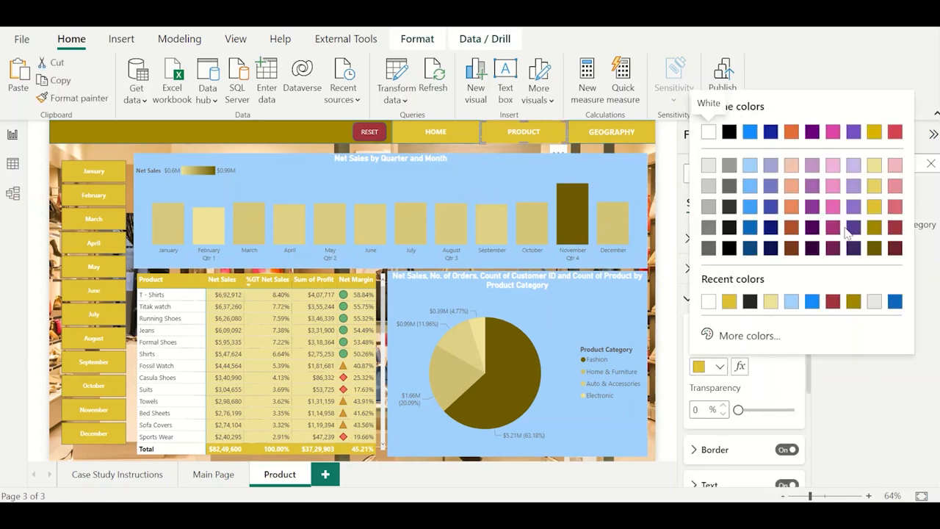
click(874, 227)
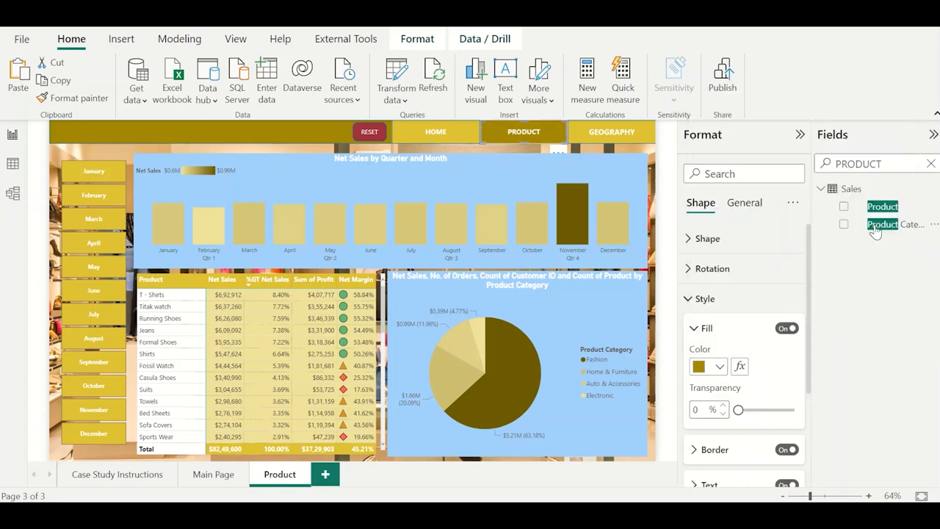
click(659, 168)
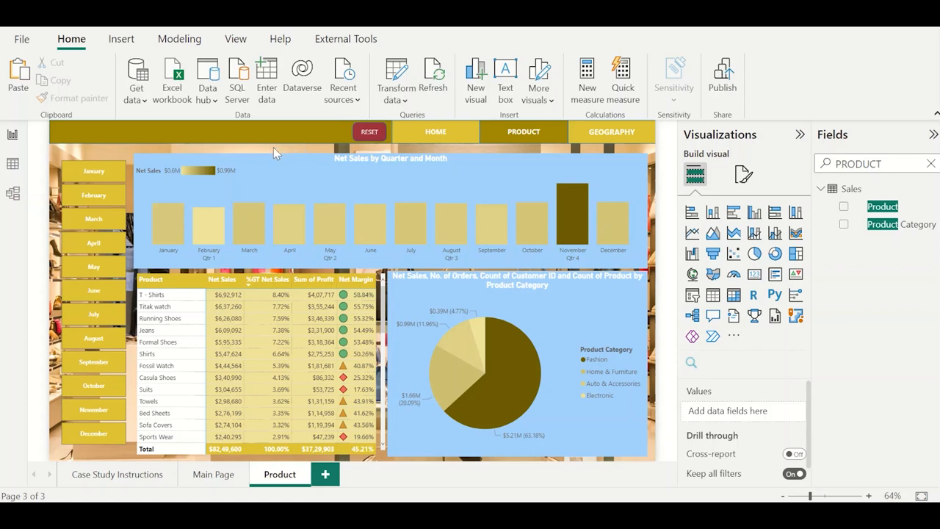
Add a bookmark of the Product page's current unfiltered state and name it Product.
click(235, 38)
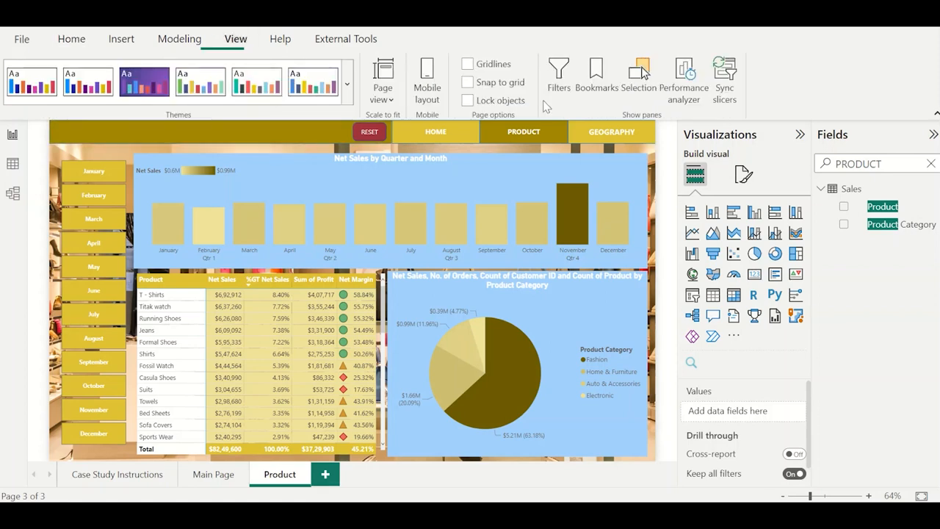
click(598, 77)
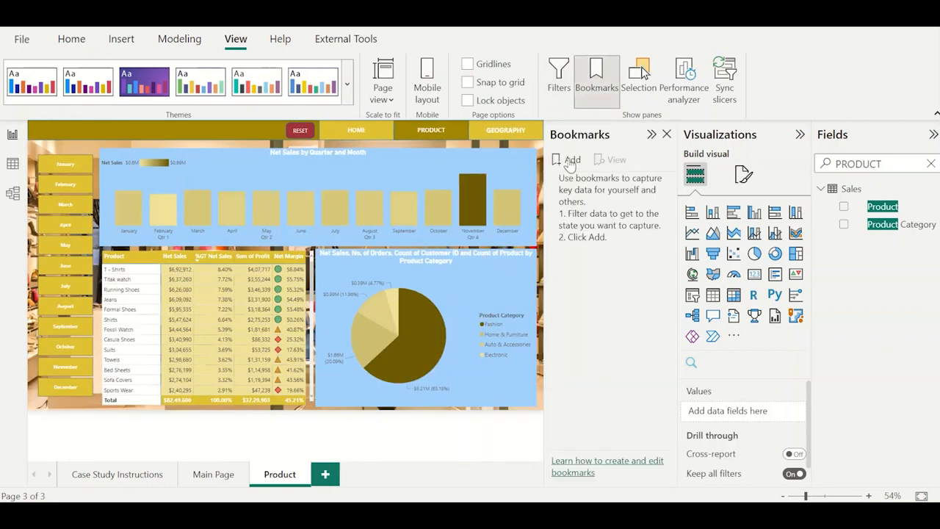
click(570, 161)
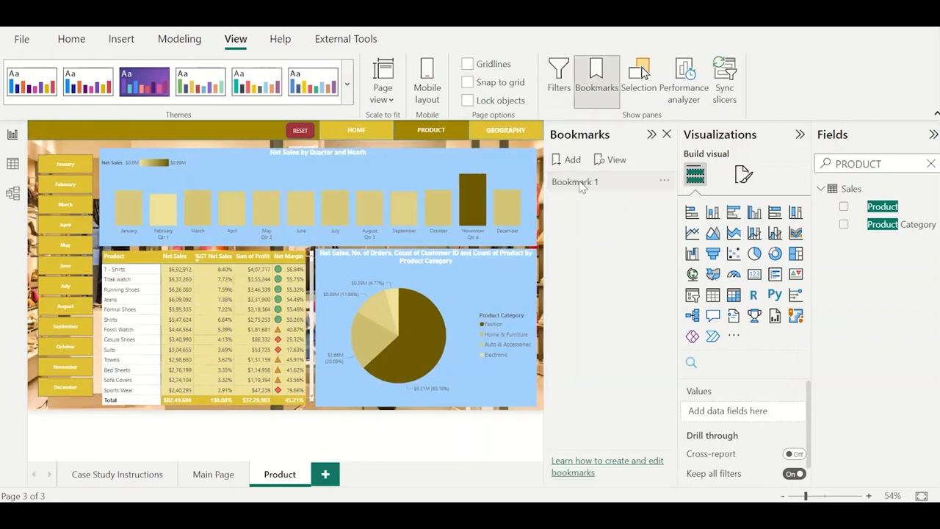
double_click(580, 181)
text(Product)
key(Return)
click(581, 183)
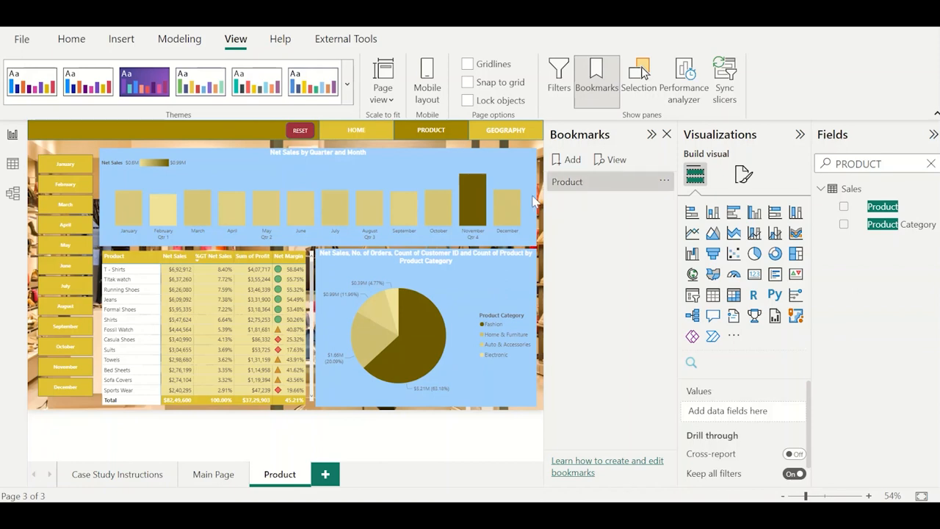
Turn on the RESET button's action with type Bookmark and assign it the Product bookmark.
click(302, 136)
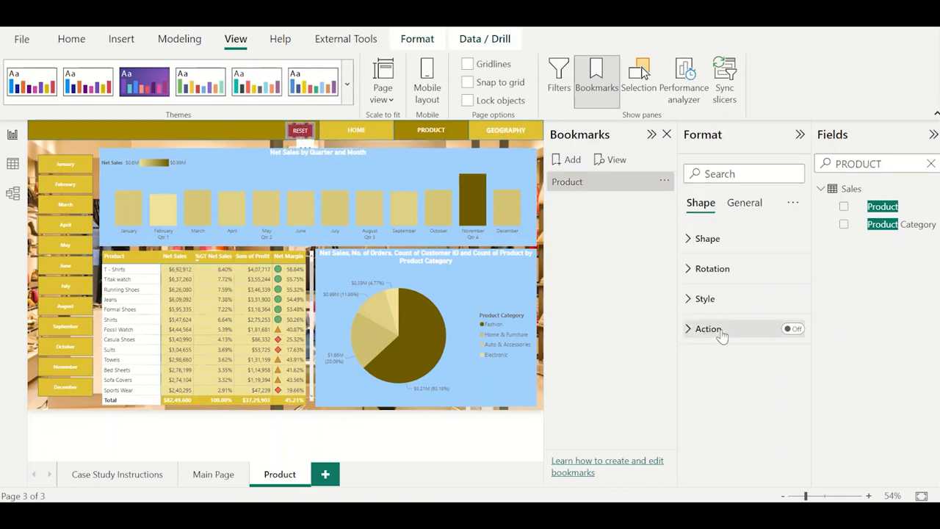
click(791, 328)
click(791, 328)
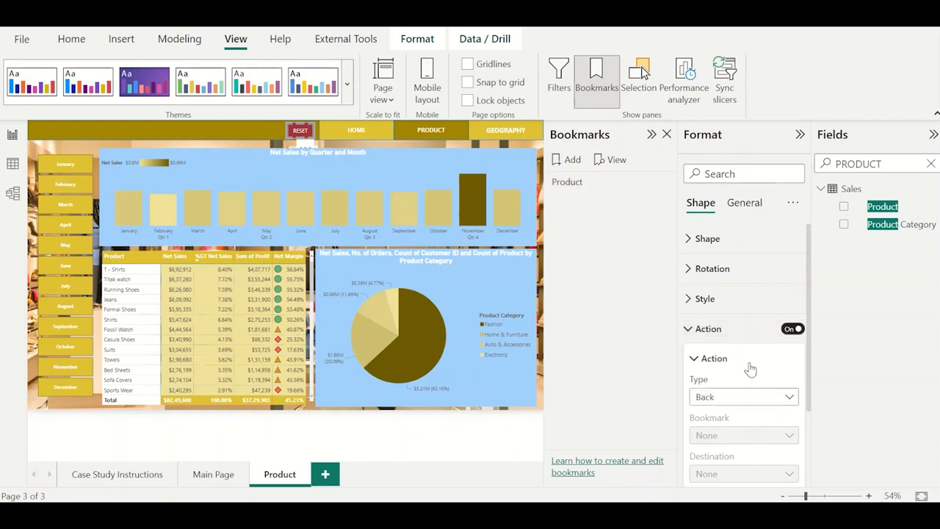
click(739, 402)
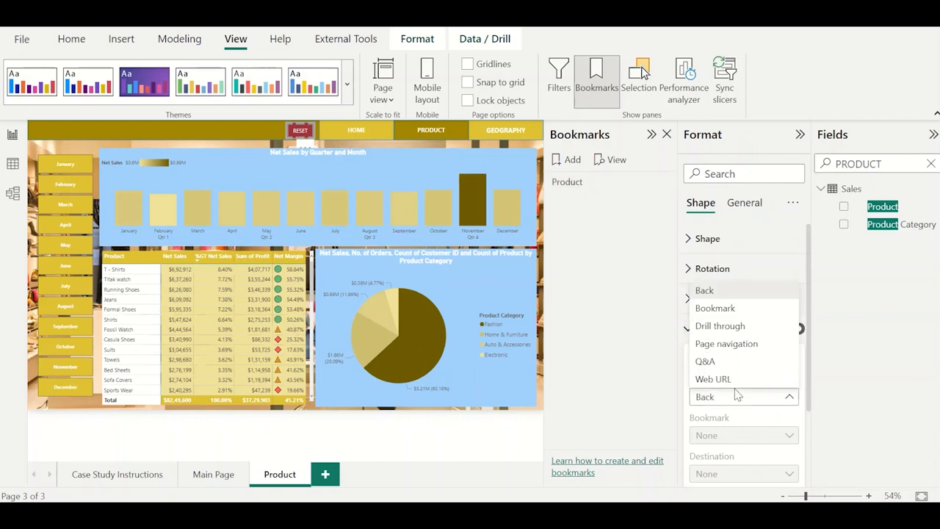
click(723, 312)
click(729, 438)
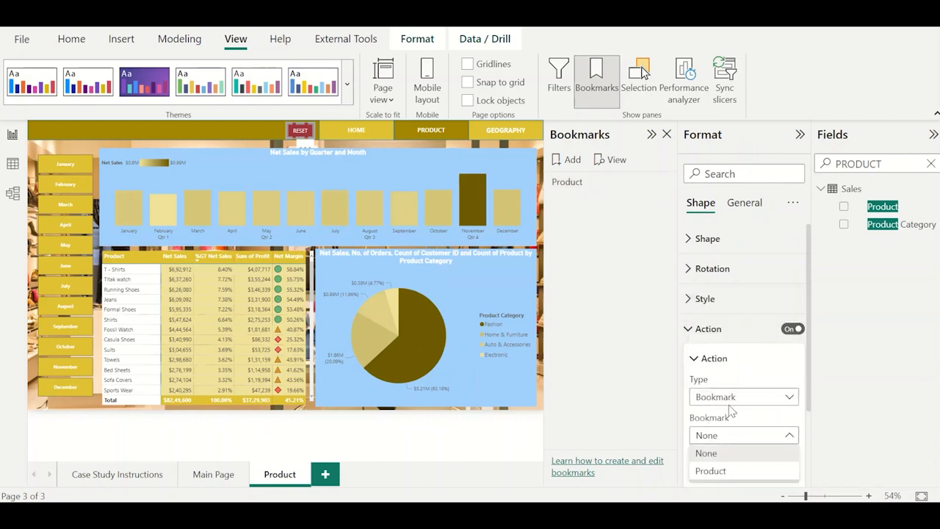
click(727, 470)
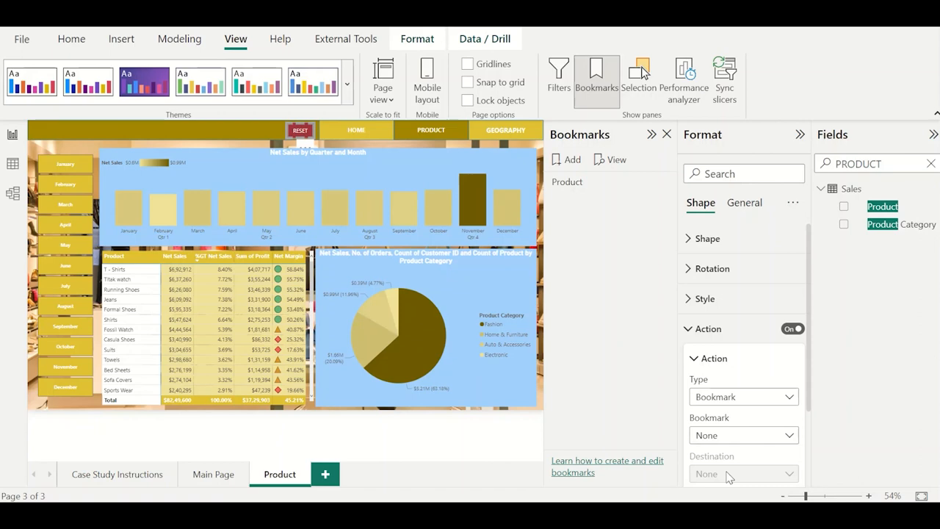
click(224, 144)
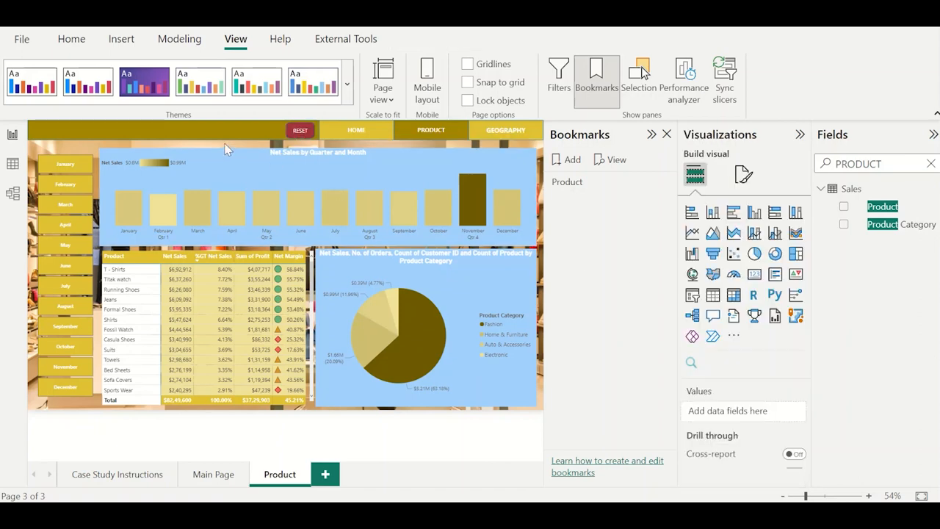
Turn on the action of the Main Page's CLICK TO VIEW DASHBOARD button with type Bookmark and assign it the Product bookmark.
click(214, 479)
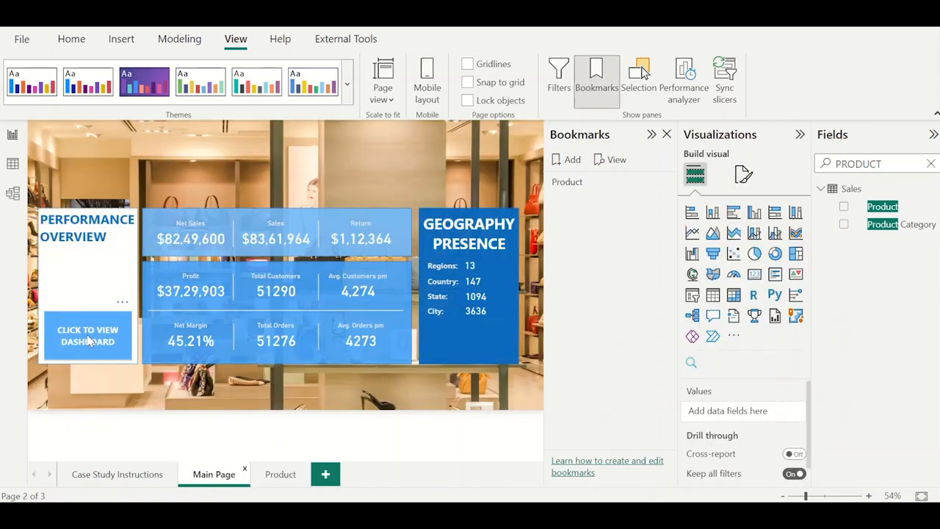
click(88, 340)
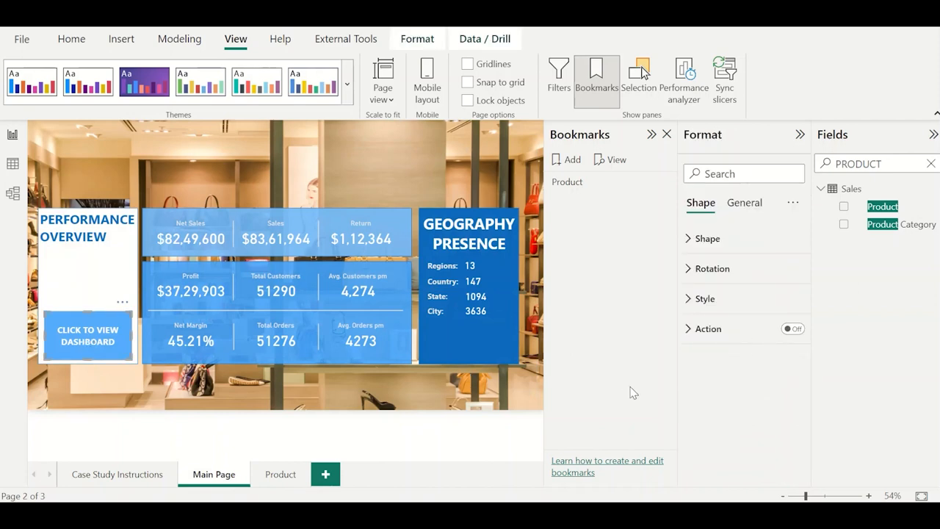
click(794, 329)
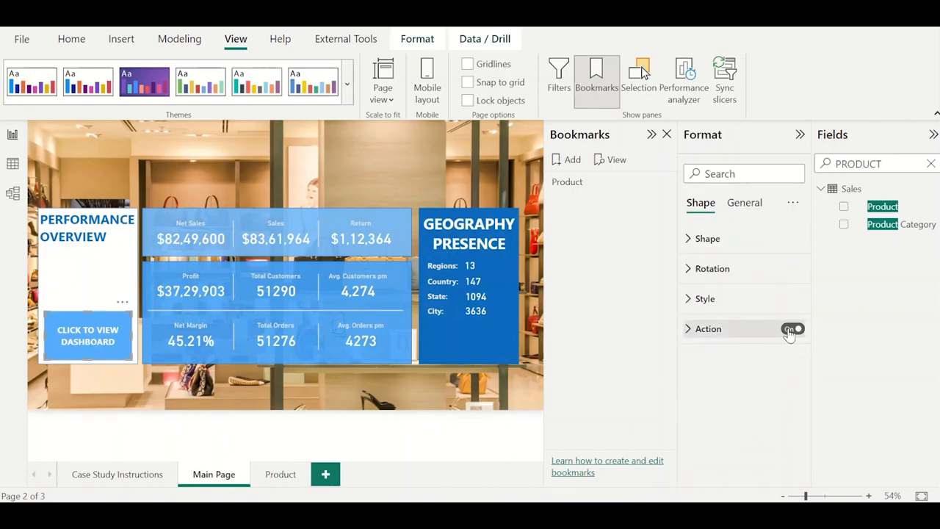
click(737, 330)
click(734, 395)
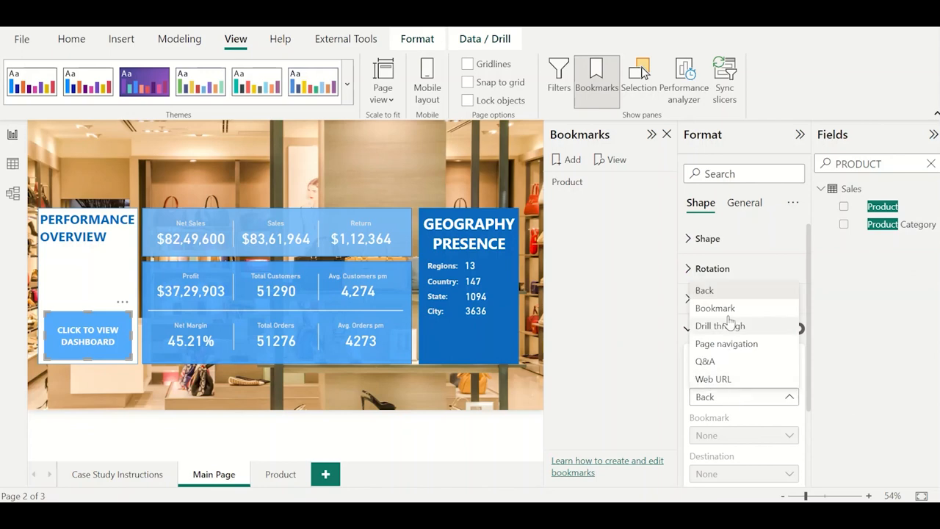
click(729, 309)
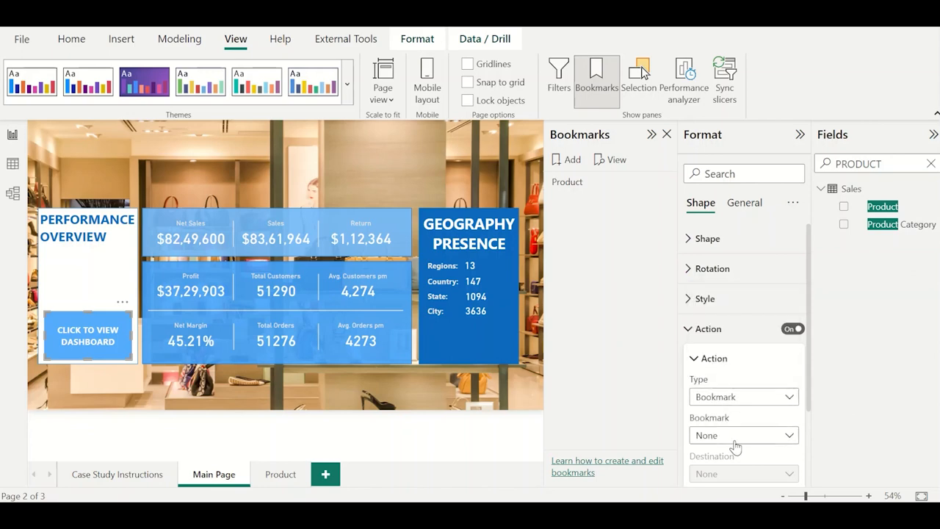
click(733, 438)
click(738, 471)
click(528, 386)
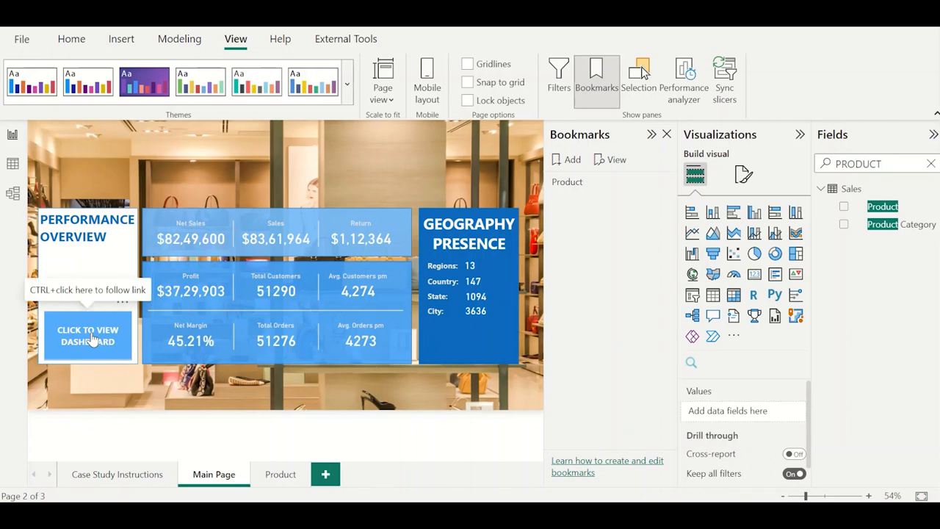
Test the dashboard button's link, and filter the Product page by Running Shoes to try the RESET button.
ctrl+click(91, 337)
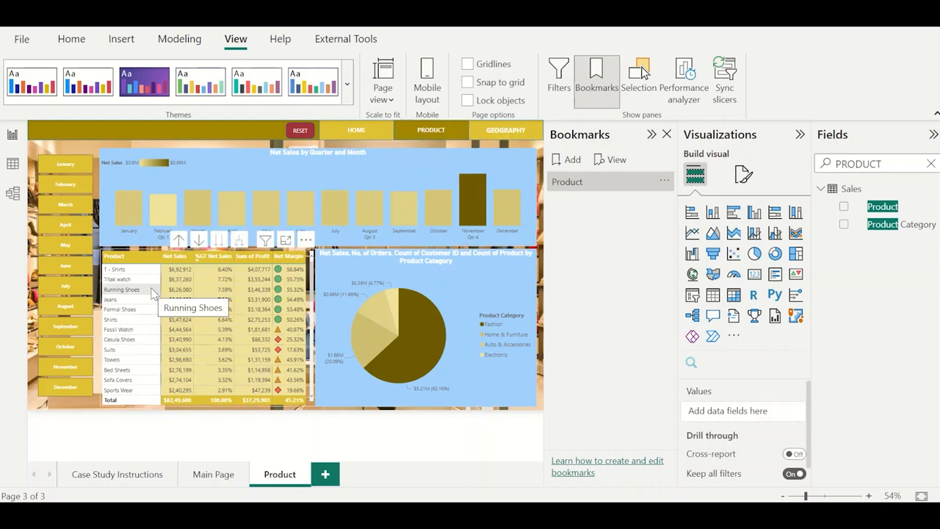
click(126, 291)
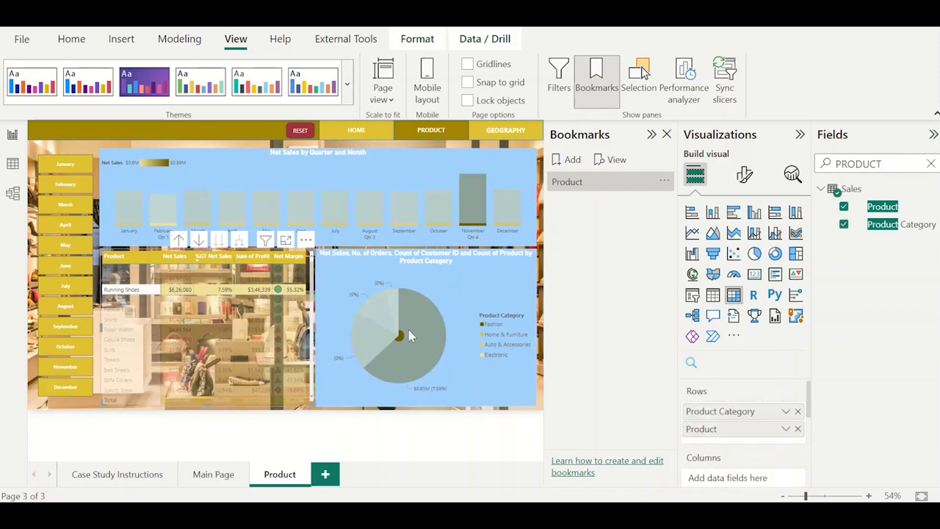
mouse_move(409, 337)
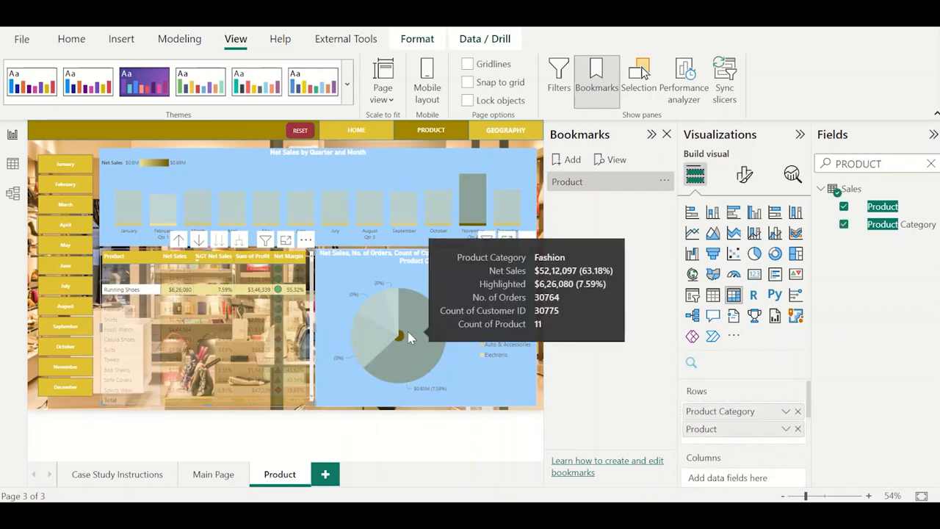
ctrl+click(299, 132)
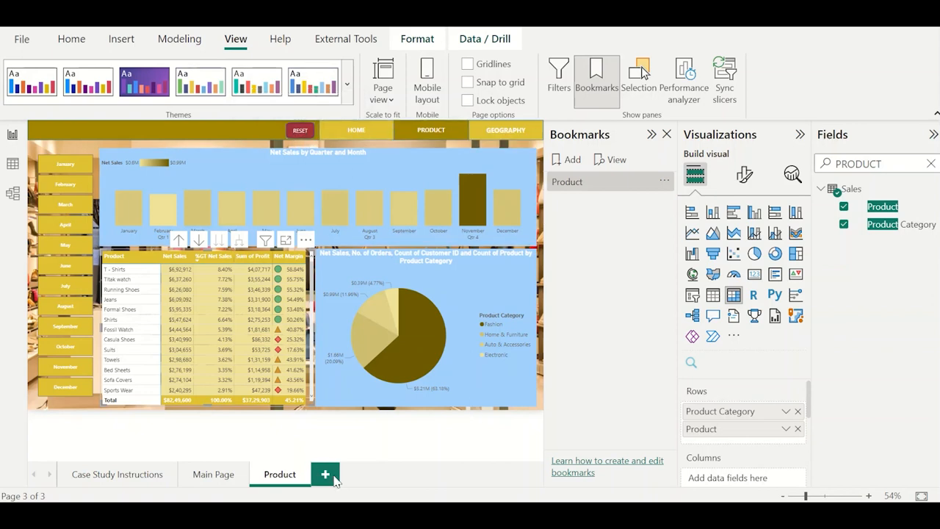
Duplicate the Product page and rename the copy as Geography.
right_click(285, 476)
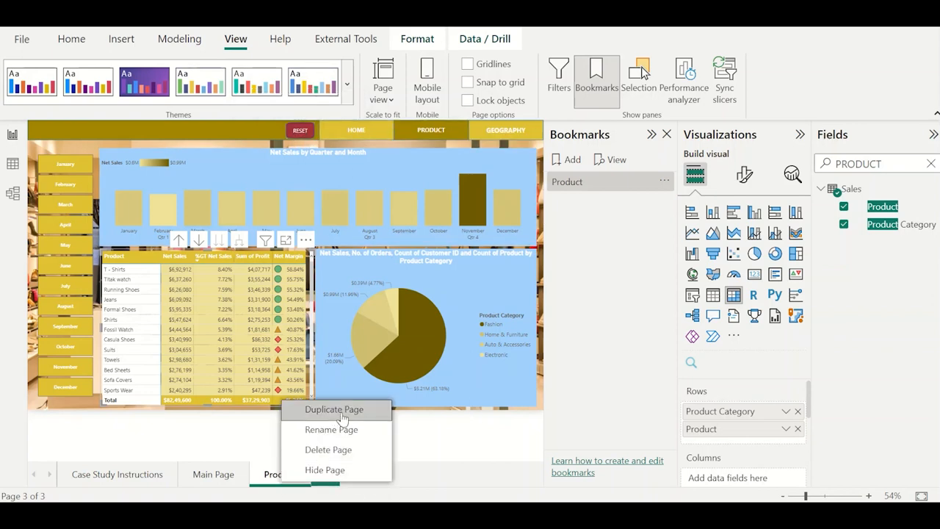
click(341, 412)
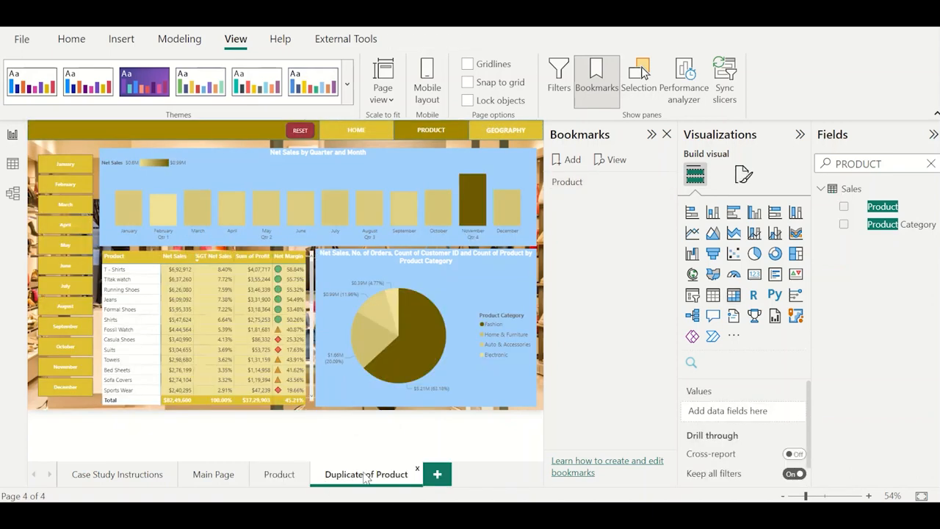
double_click(362, 474)
key(ctrl+a)
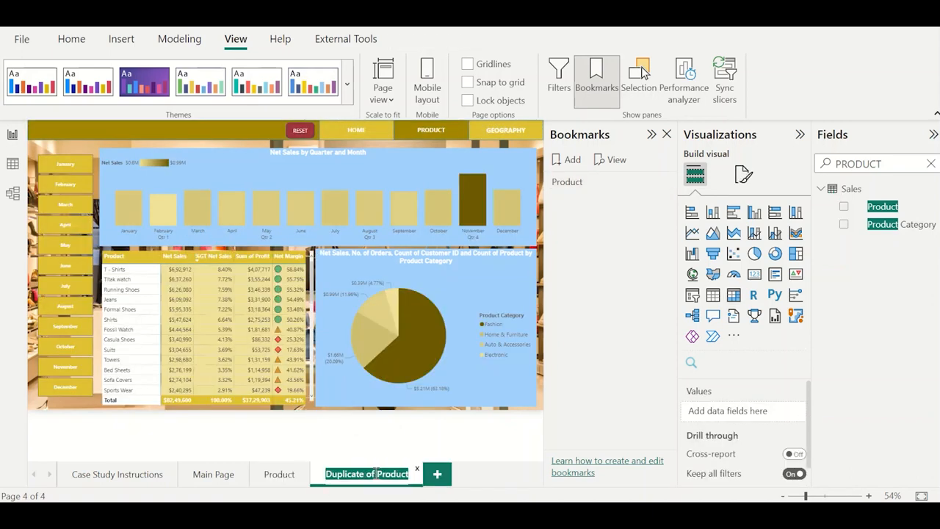
text(Geography)
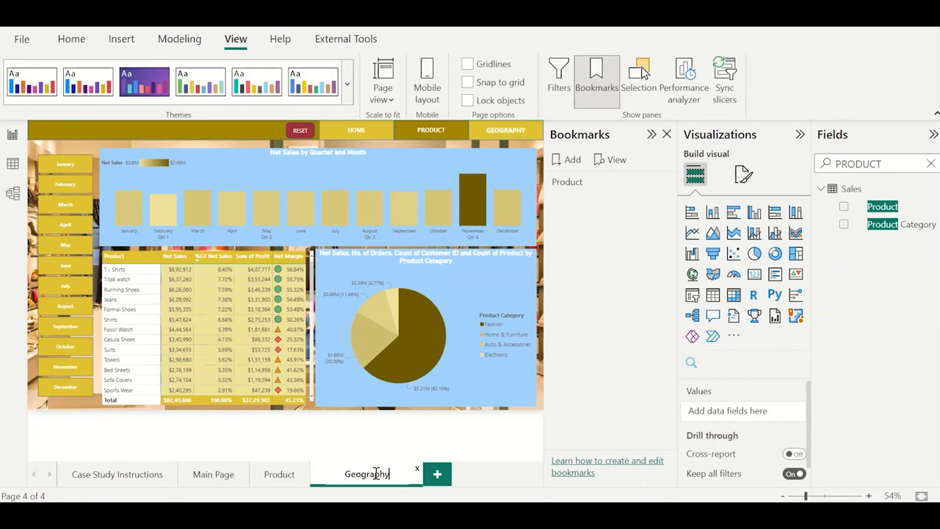
key(Return)
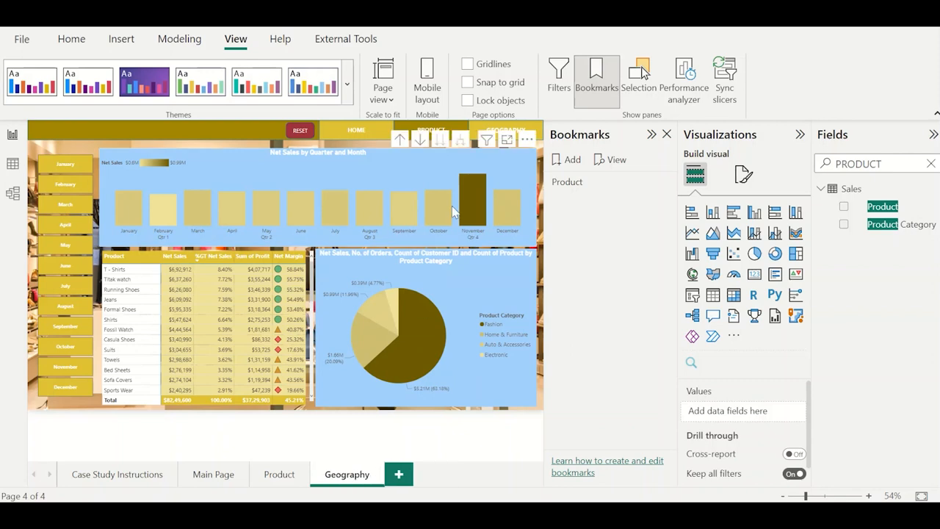
On the Geography page, fill the PRODUCT button with the lighter gold and the GEOGRAPHY button with the dark gold of the current page.
click(422, 130)
click(709, 298)
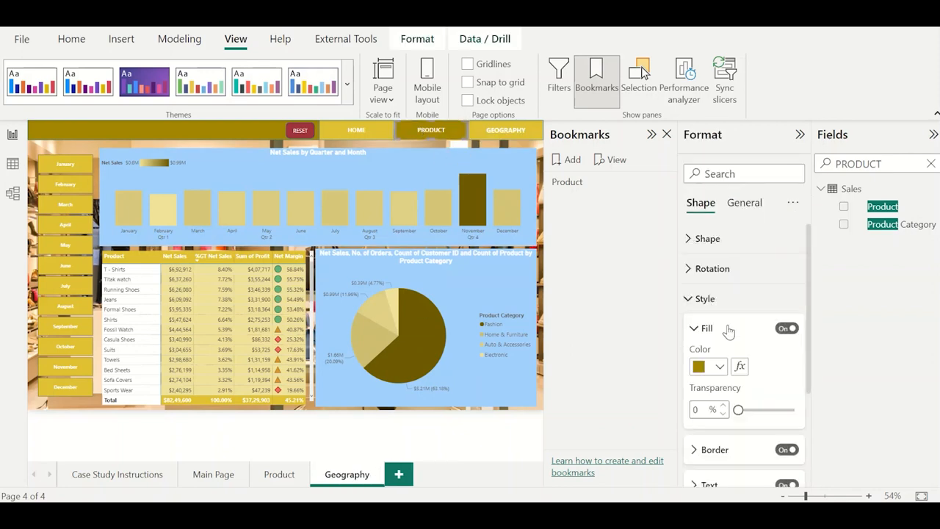
click(720, 365)
click(749, 301)
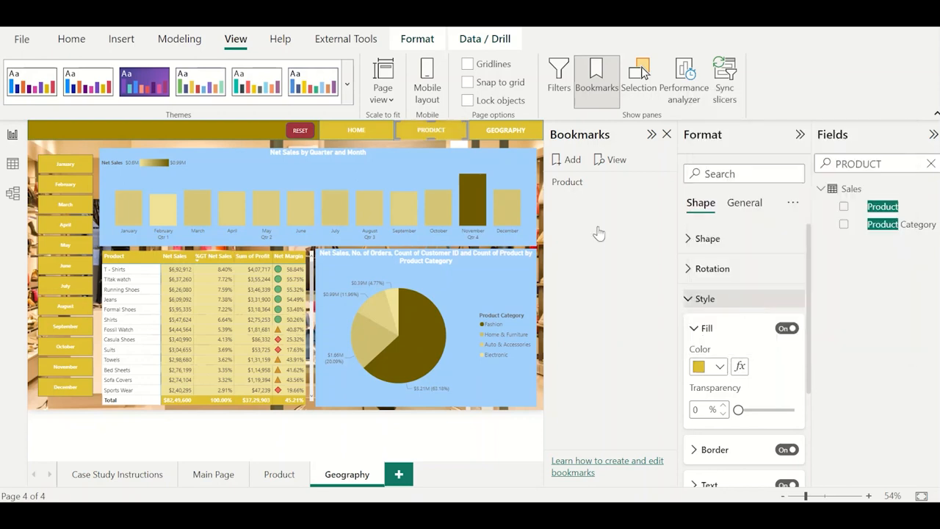
click(719, 366)
click(728, 301)
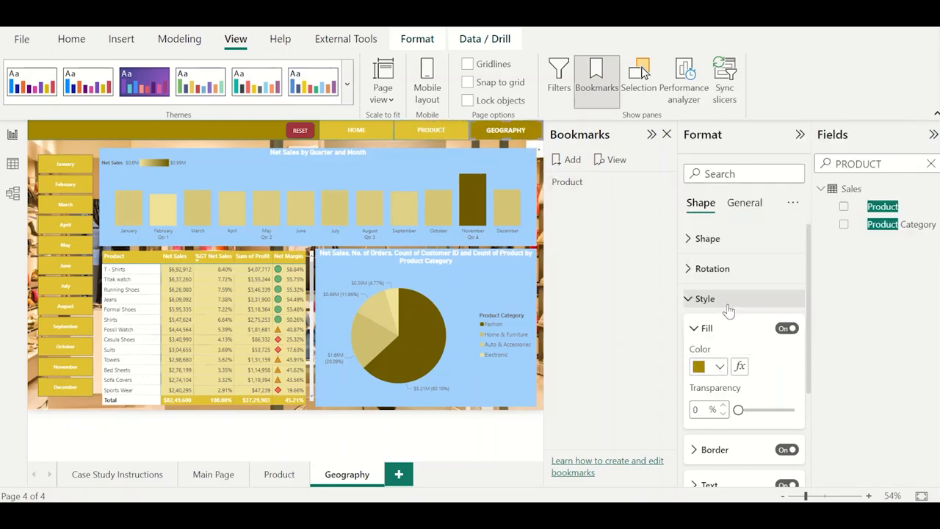
click(544, 225)
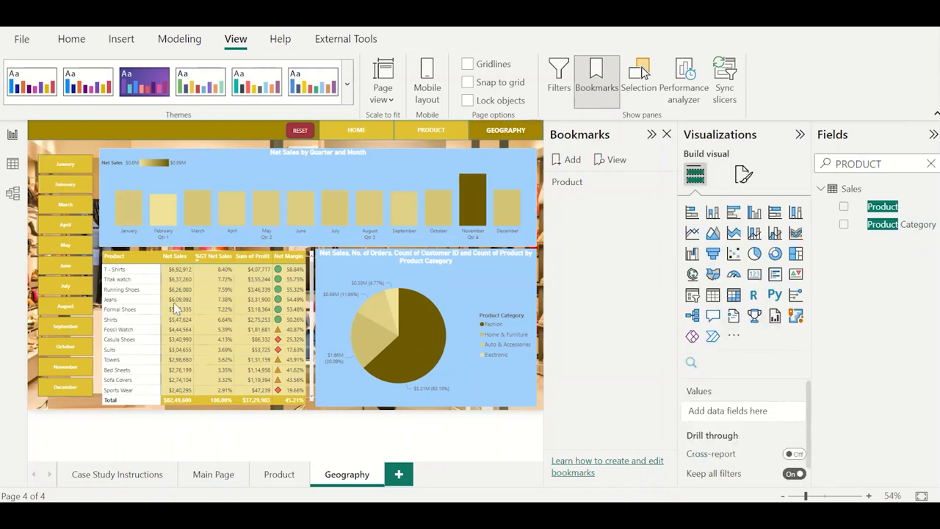
Switch to the finished report to consult its Geography page, and replace the copied Net Sales by Quarter and Month chart with a Map visual.
key(alt+Tab)
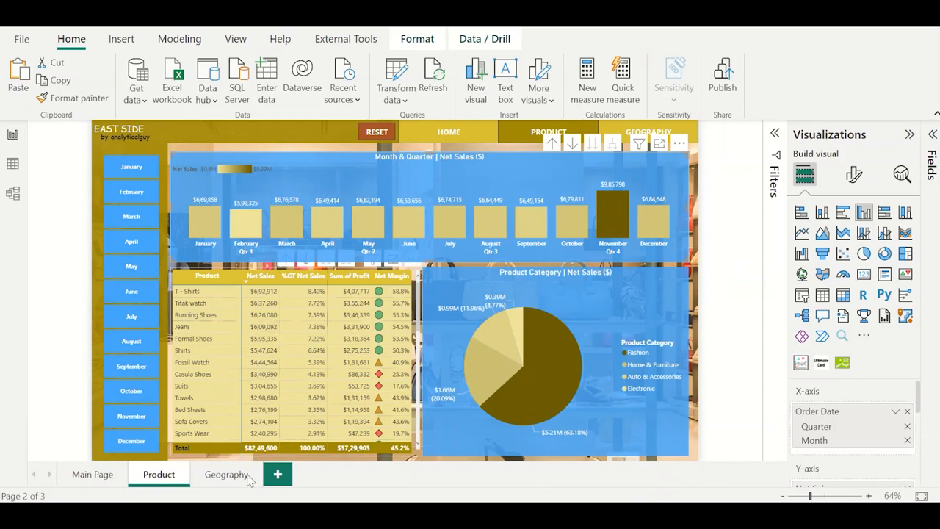
click(227, 474)
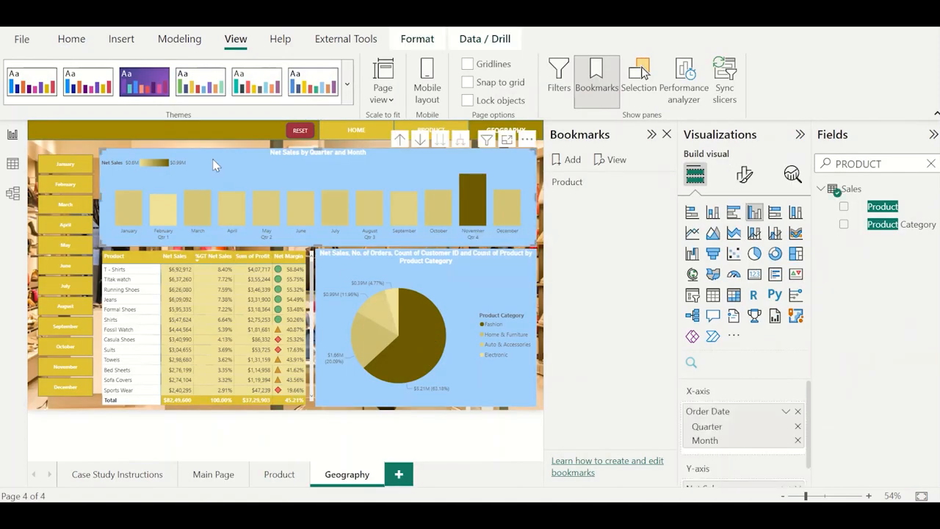
key(Delete)
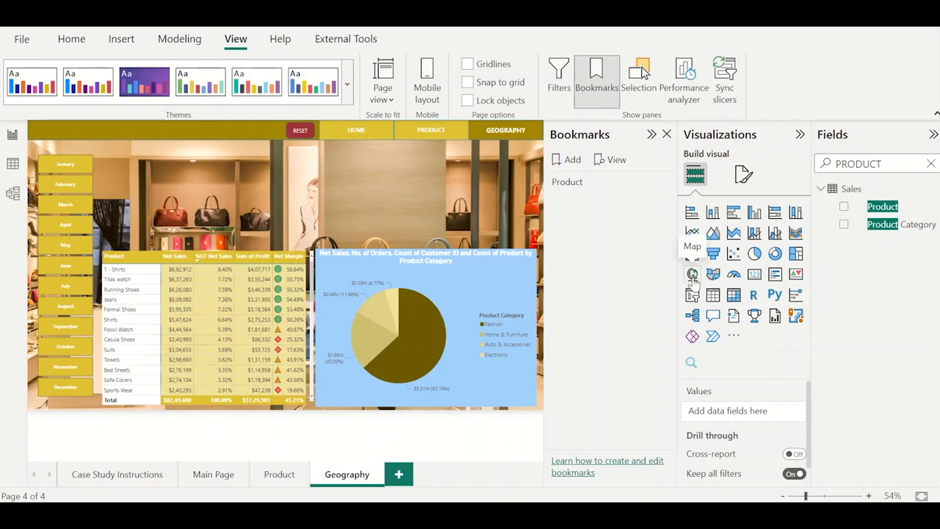
click(692, 275)
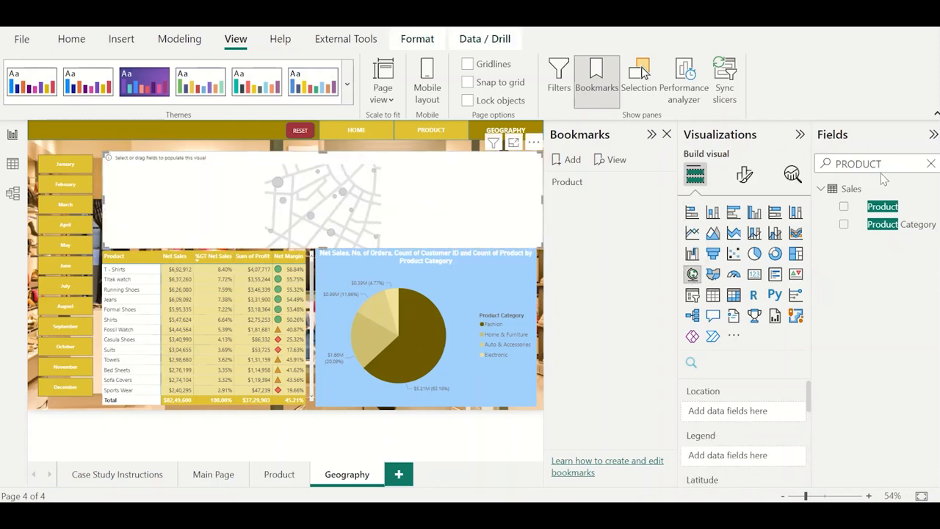
Plot the Net Sales measure from 1.Key by Country on the map, and narrow the map to nearly the width of the product table.
double_click(883, 166)
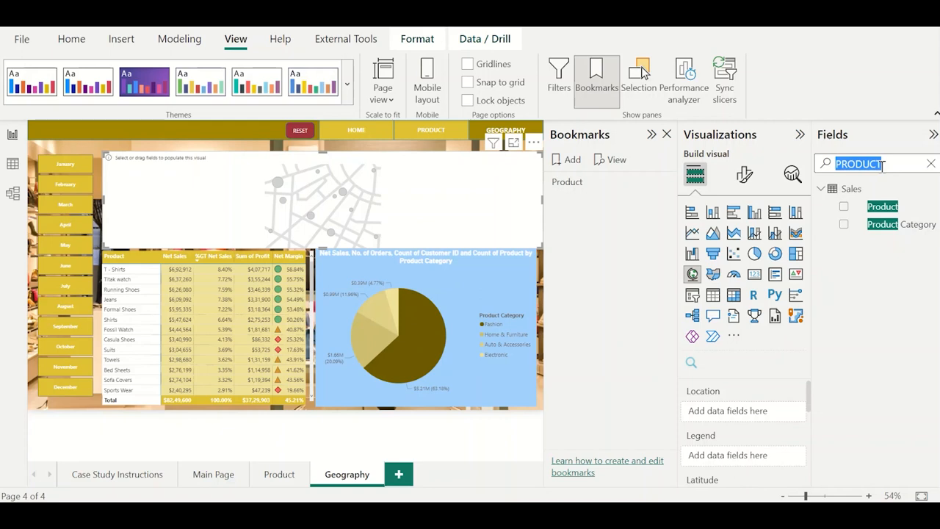
key(BackSpace)
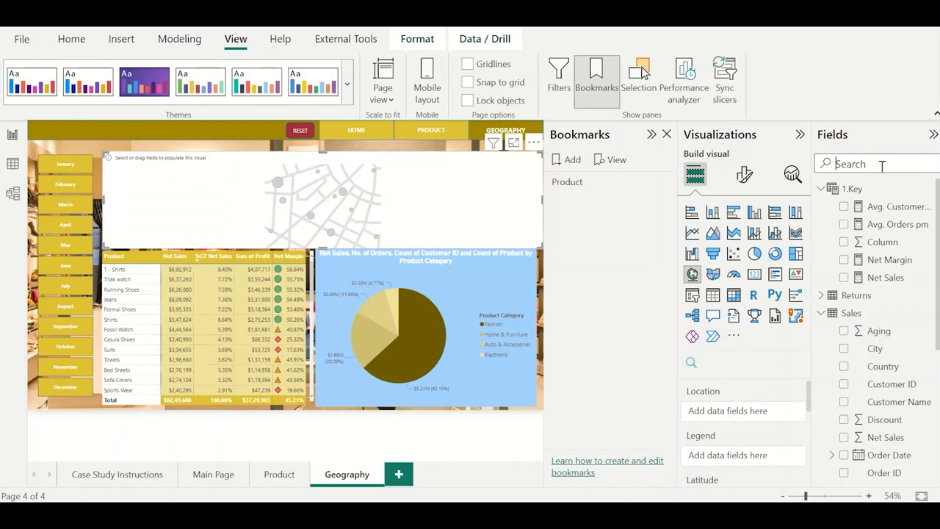
text(coun)
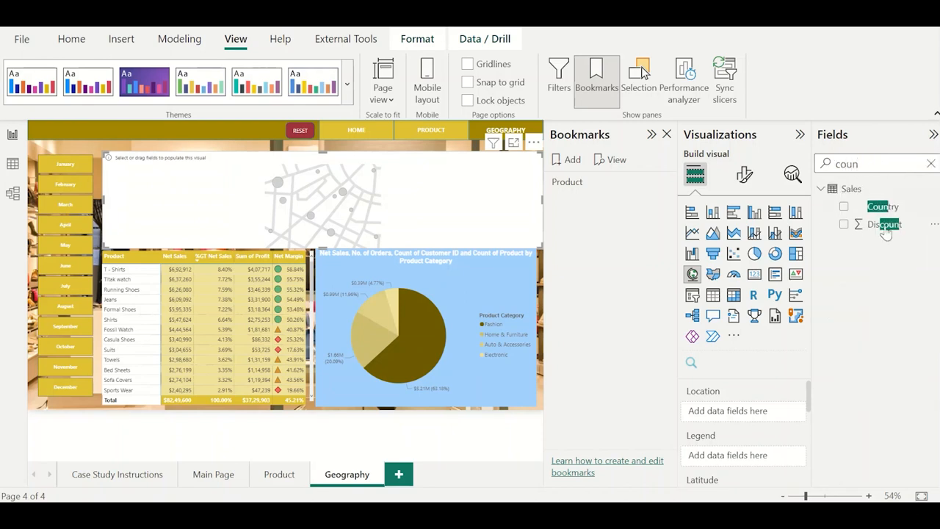
click(845, 208)
double_click(859, 165)
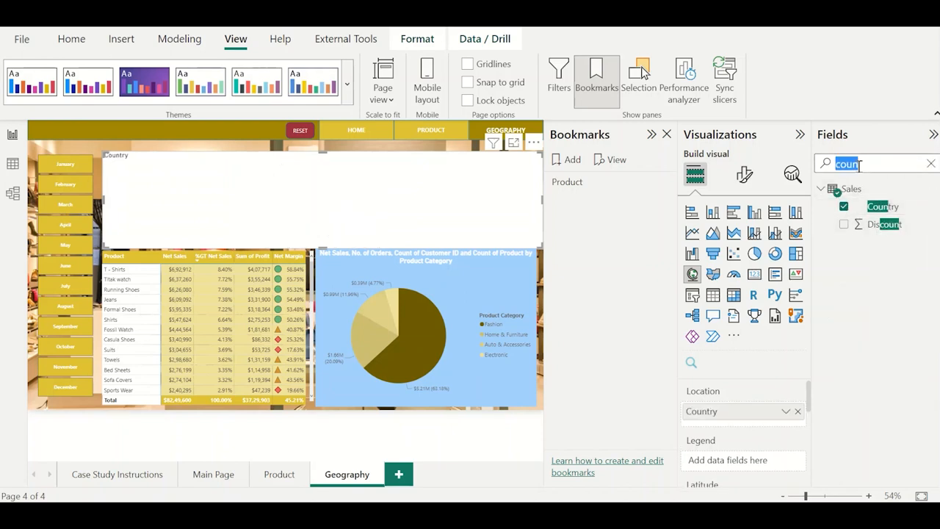
text(net sa)
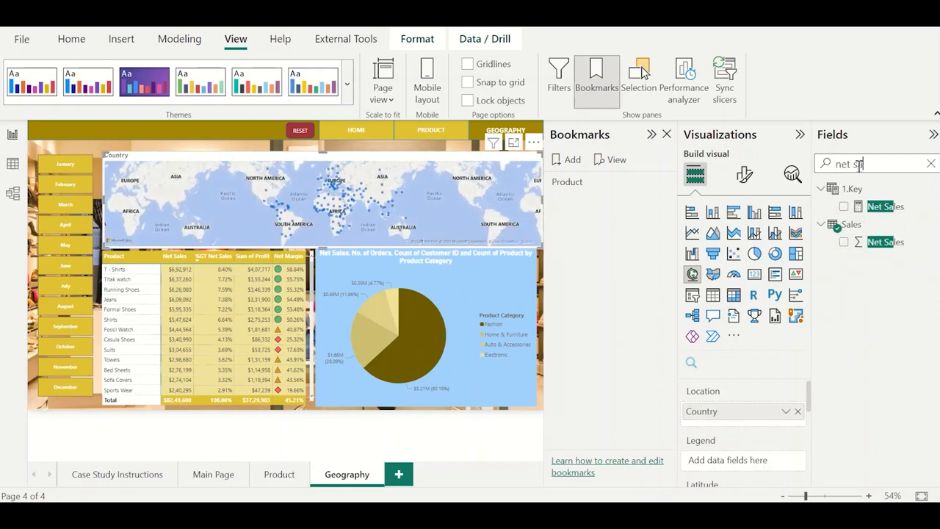
click(844, 206)
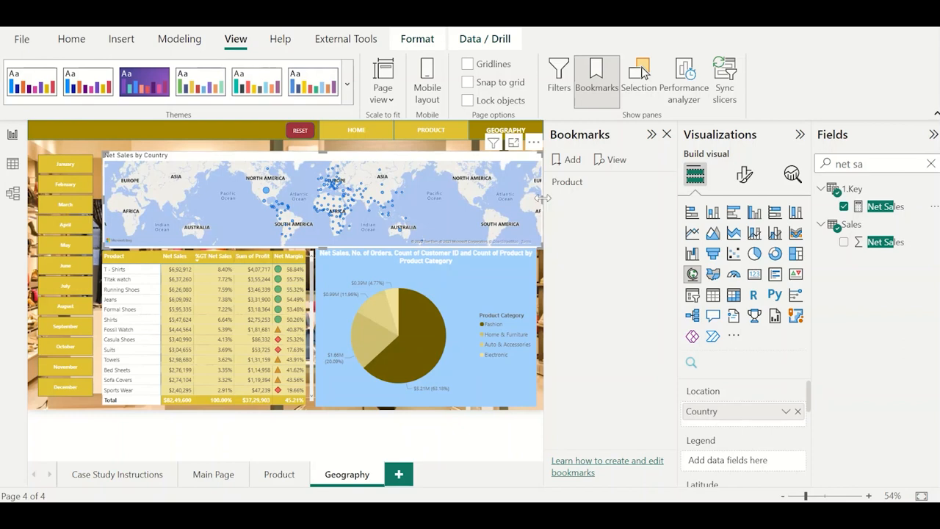
drag(542, 197, 279, 197)
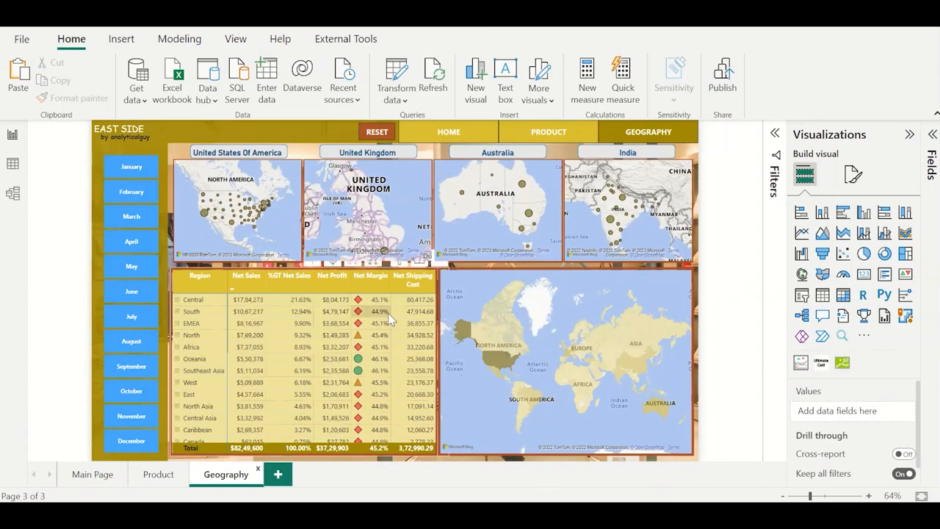
Consult the maps in the finished report, and replace the product category pie chart with the Net Sales by Country map in its place.
click(290, 233)
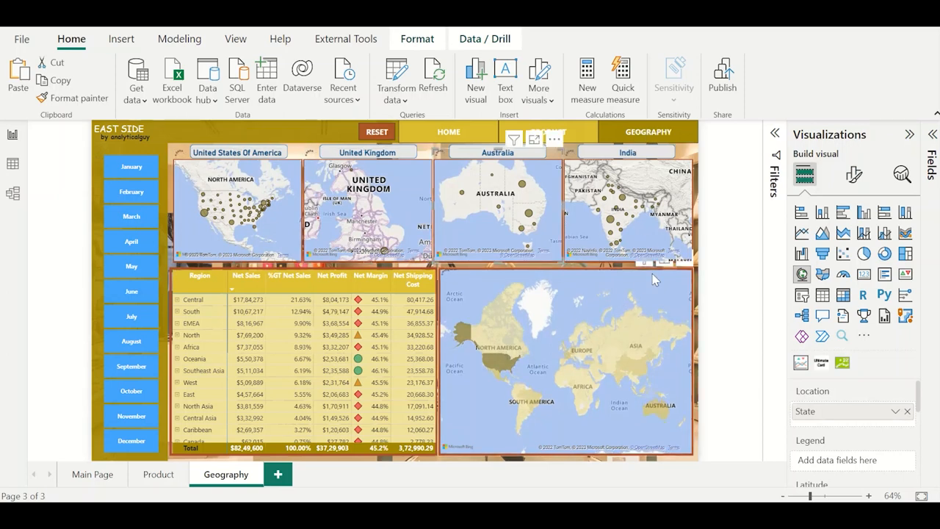
click(539, 369)
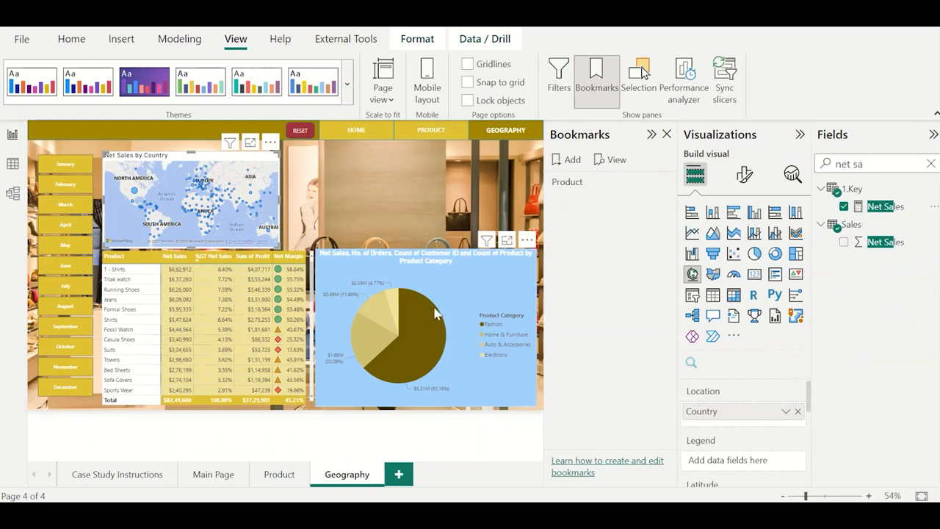
click(365, 262)
key(Delete)
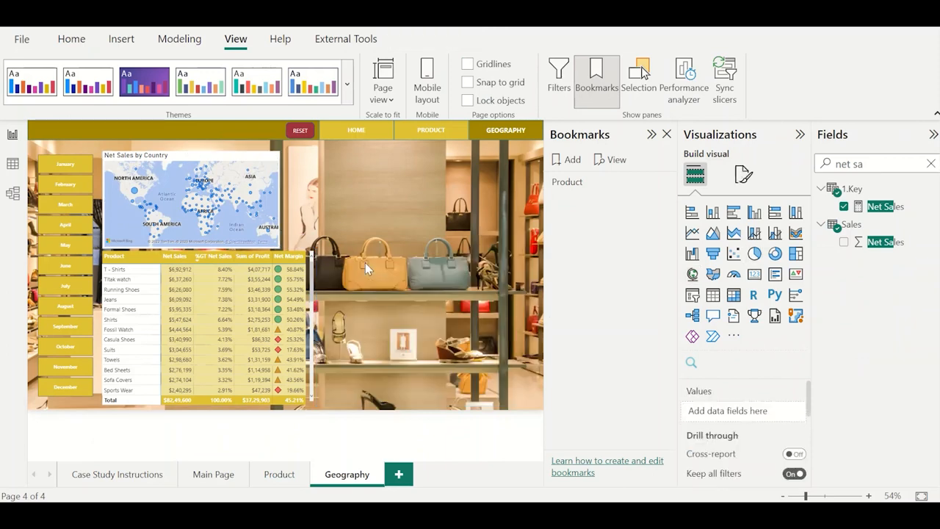
click(247, 162)
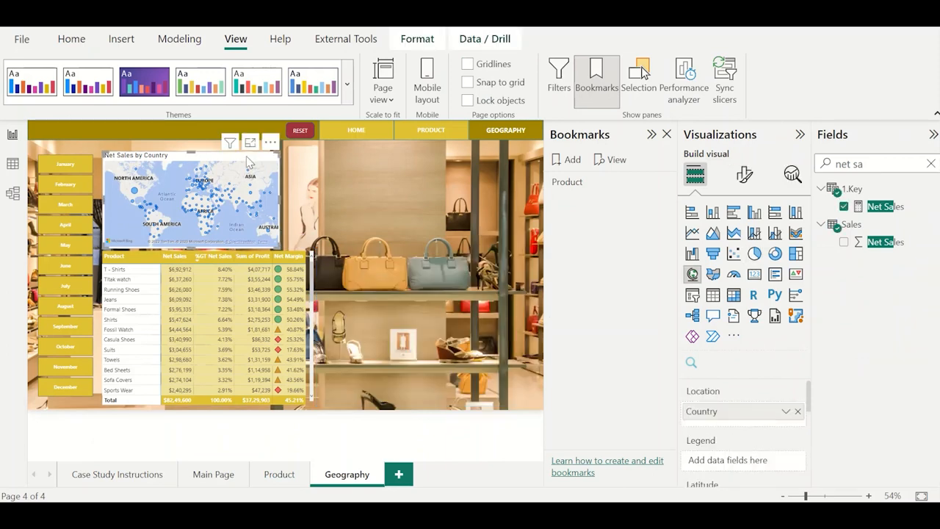
drag(247, 162, 464, 259)
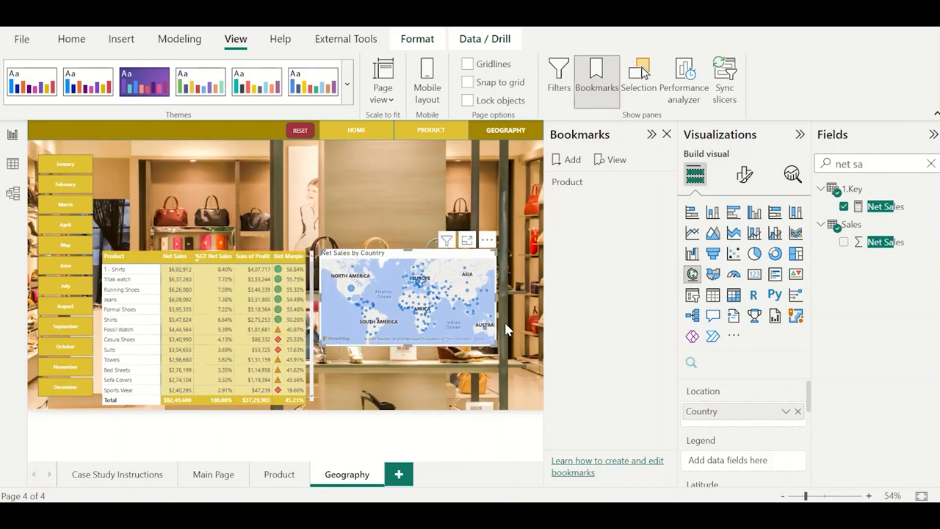
Enlarge the Net Sales by Country map to fill the space beside the table, consult the finished report's map, and convert it to a Filled map.
drag(495, 347, 540, 406)
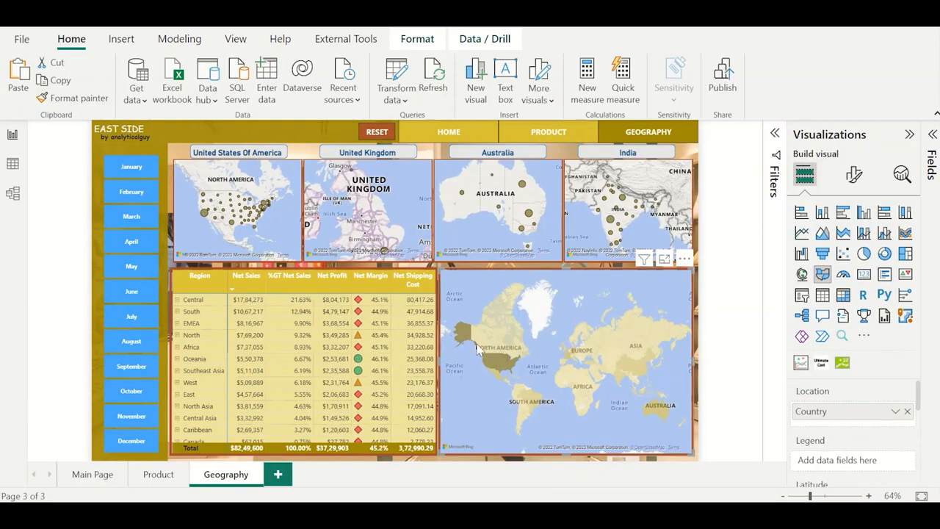
mouse_move(486, 351)
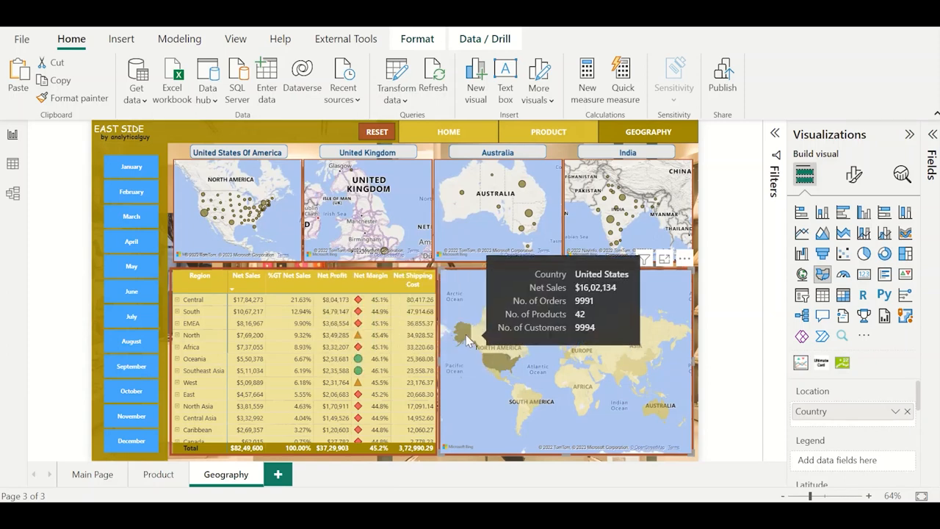
mouse_move(608, 360)
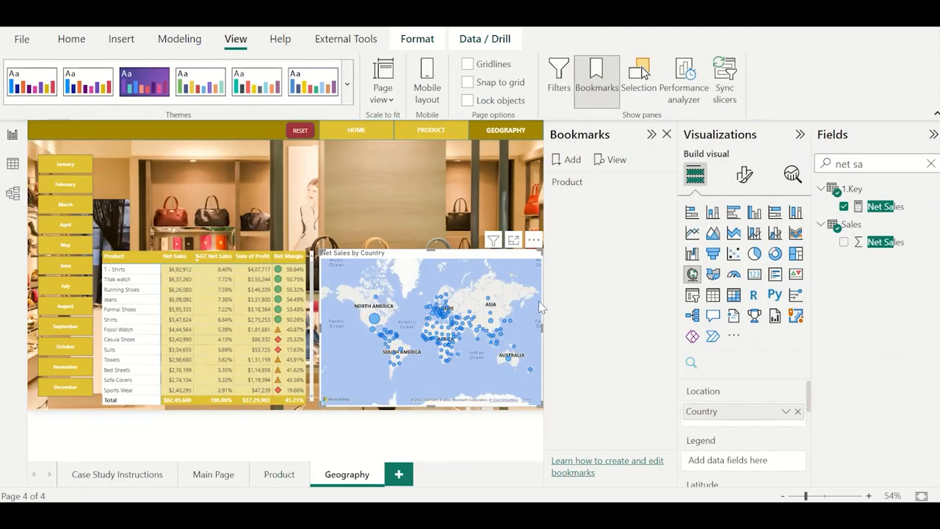
click(714, 276)
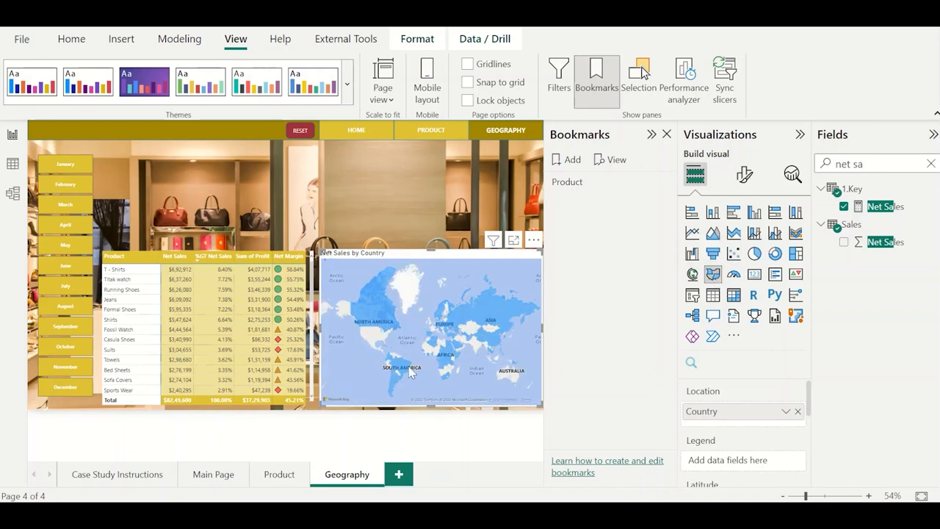
mouse_move(410, 372)
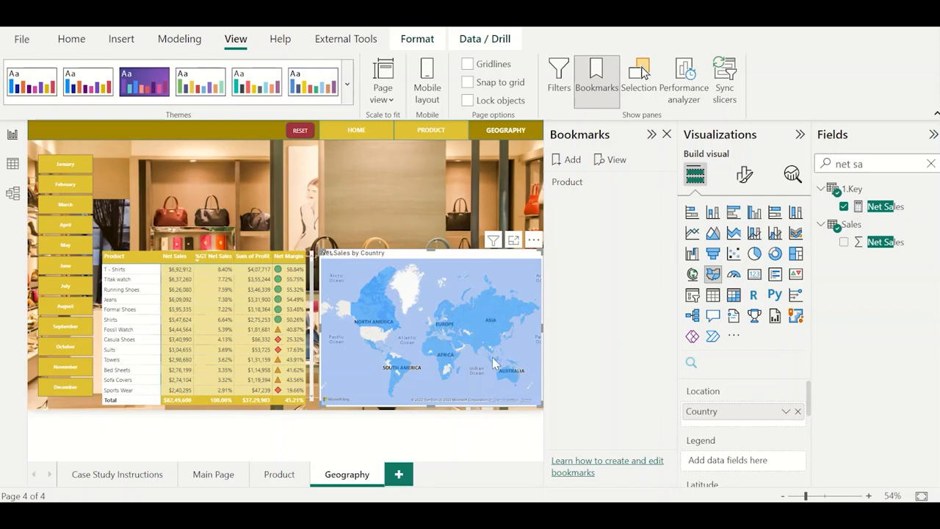
Set up a gradient fill for the filled map, with the palest gold for the lowest value and the darkest gold for the highest.
click(738, 187)
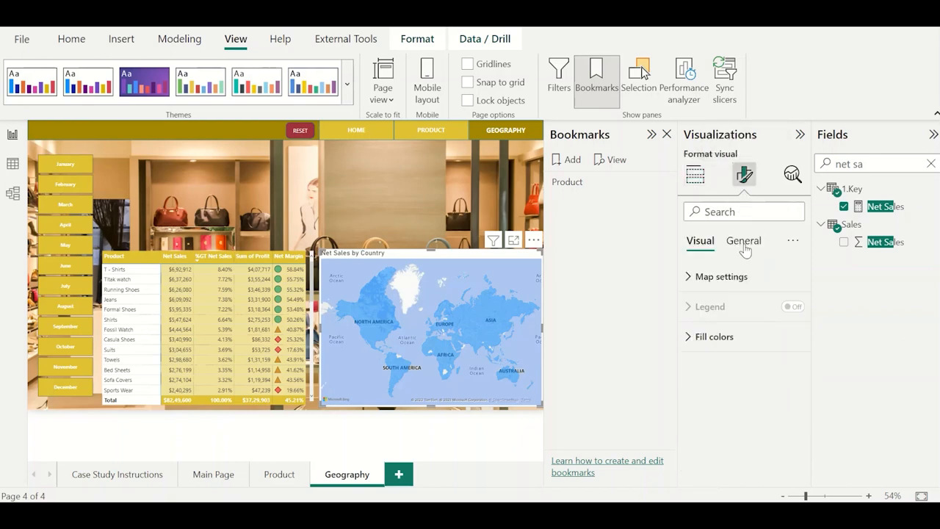
click(738, 337)
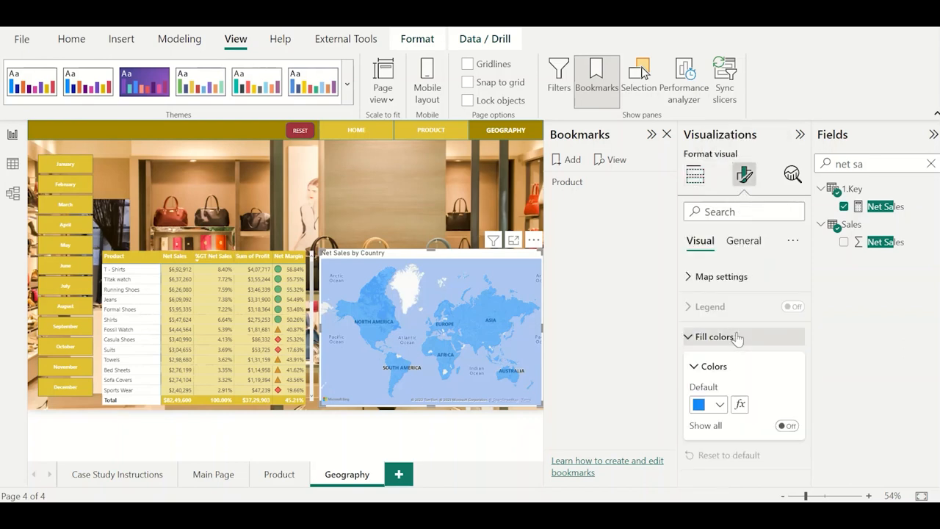
click(740, 405)
click(342, 223)
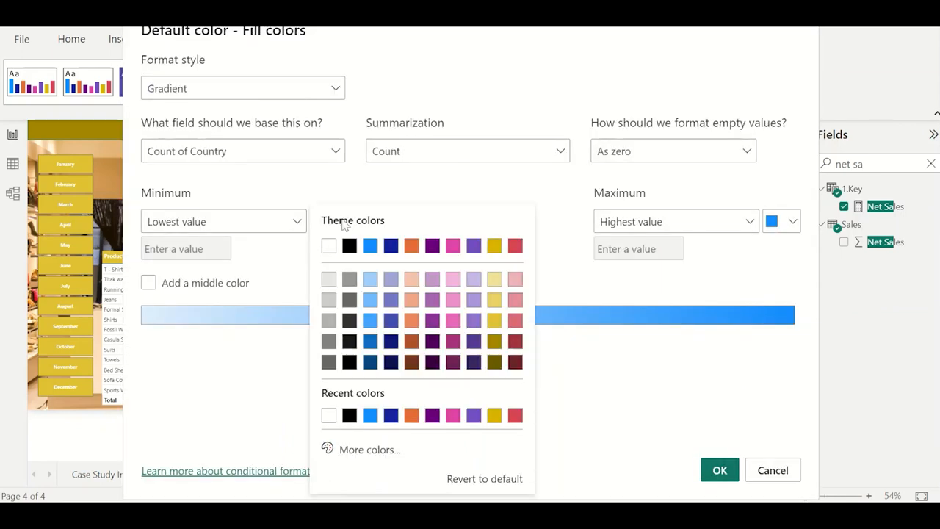
click(494, 279)
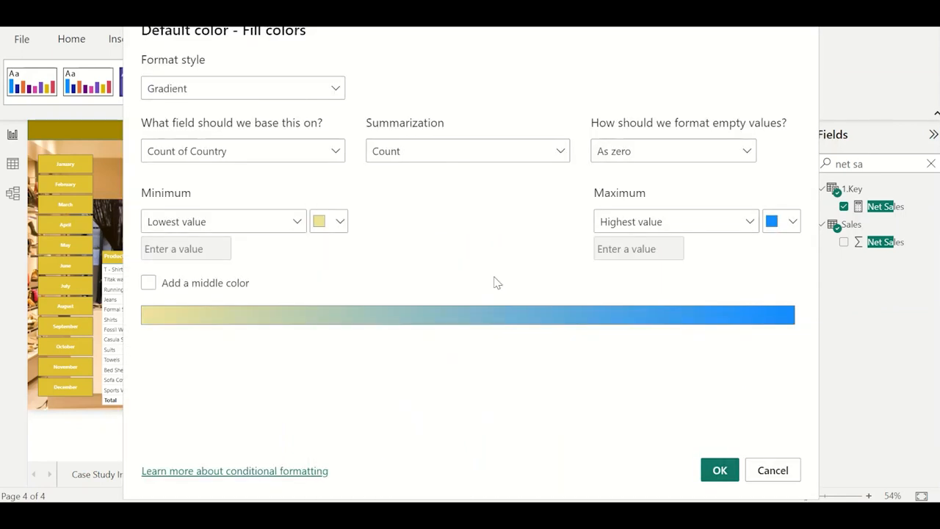
click(781, 224)
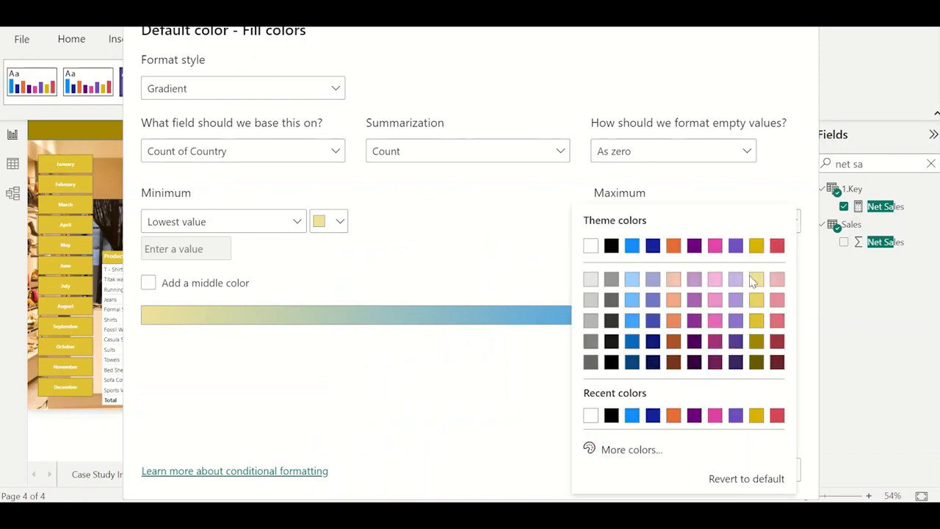
click(756, 363)
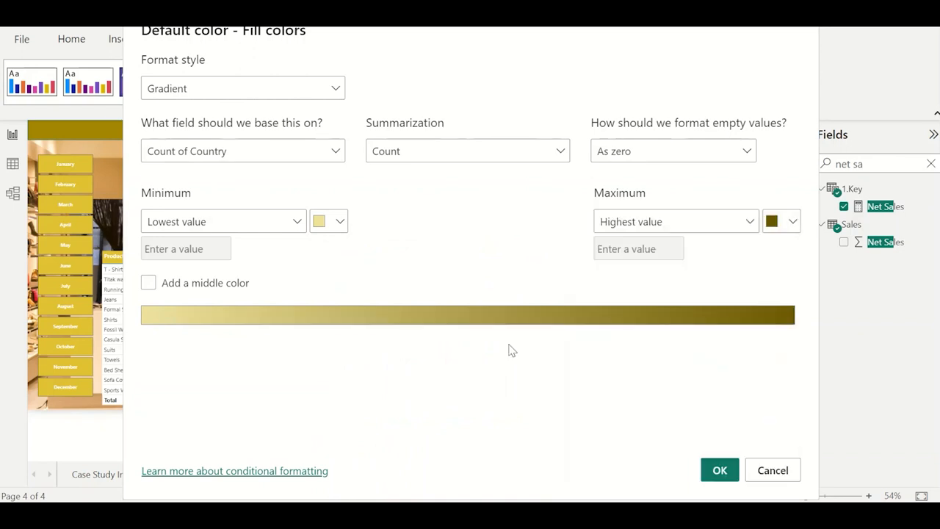
Add a light red middle color to the gradient and apply it to the filled map.
click(151, 283)
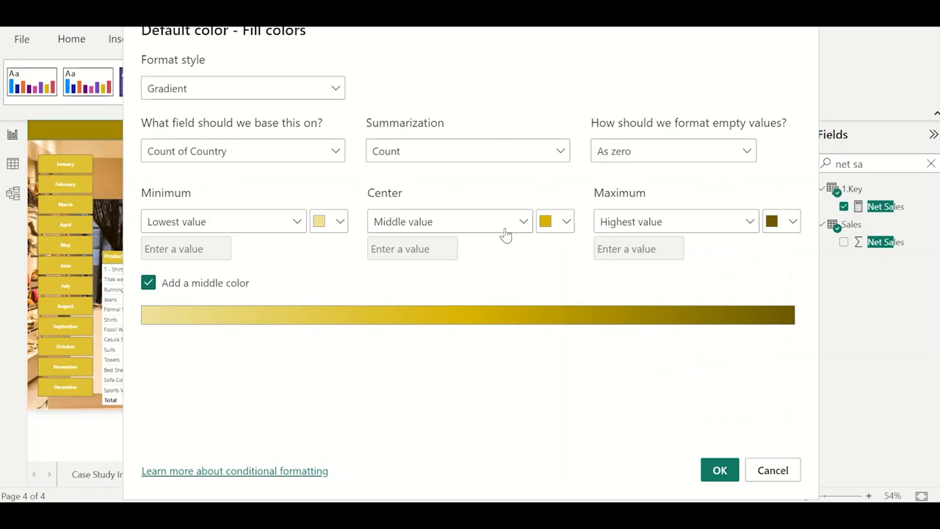
click(545, 233)
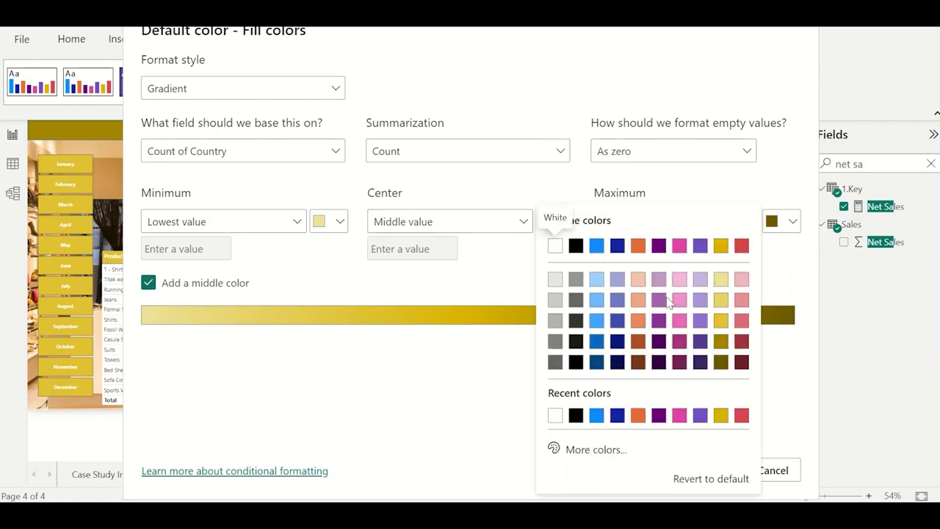
click(741, 323)
click(718, 475)
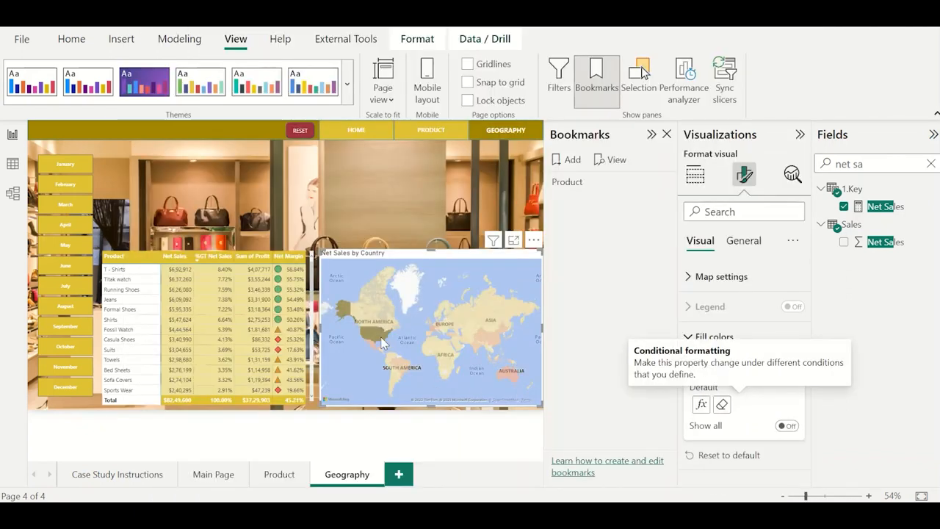
mouse_move(380, 338)
Insert a Map visual in the empty area above the product table, plotting the 1.Key Net Sales measure by Country.
click(282, 208)
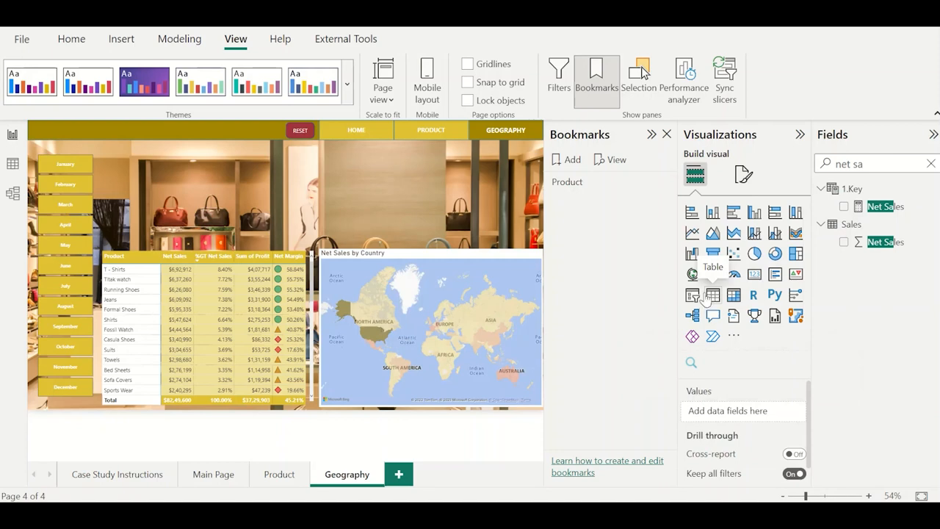
click(692, 274)
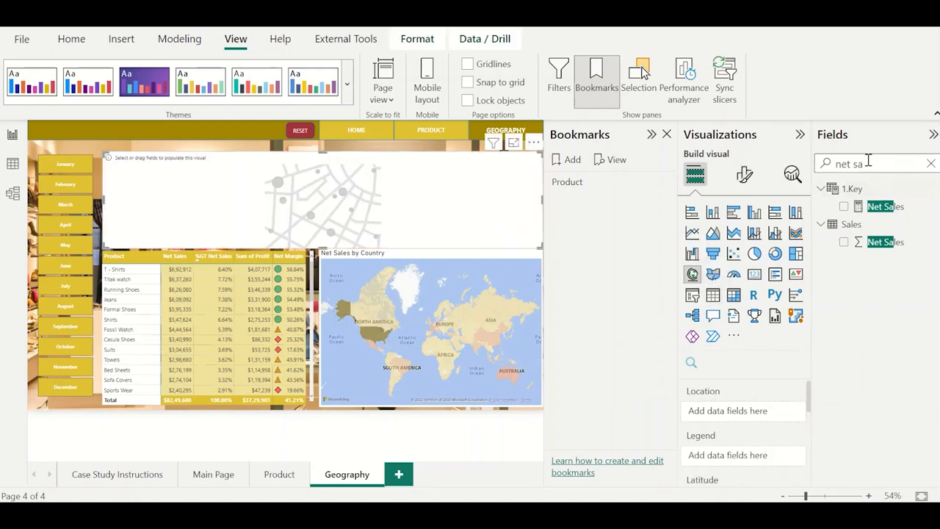
triple_click(867, 163)
text(country)
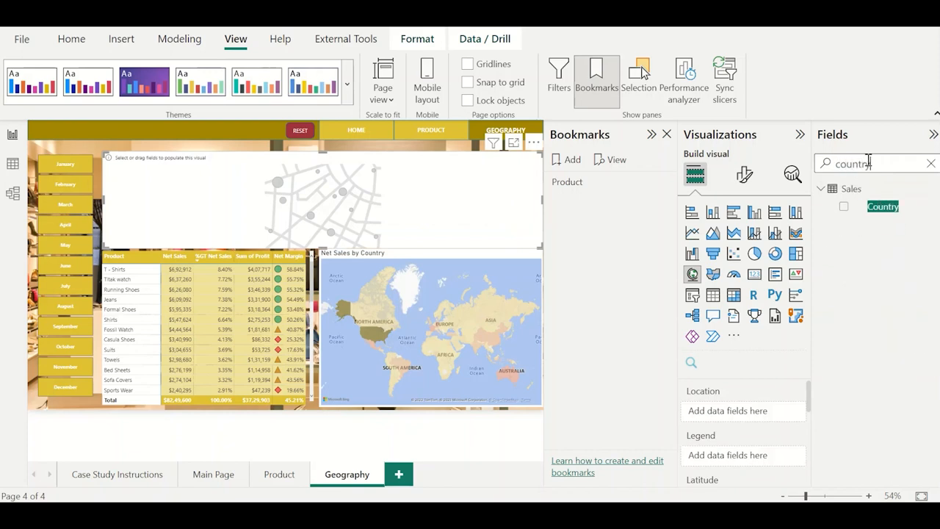
click(845, 207)
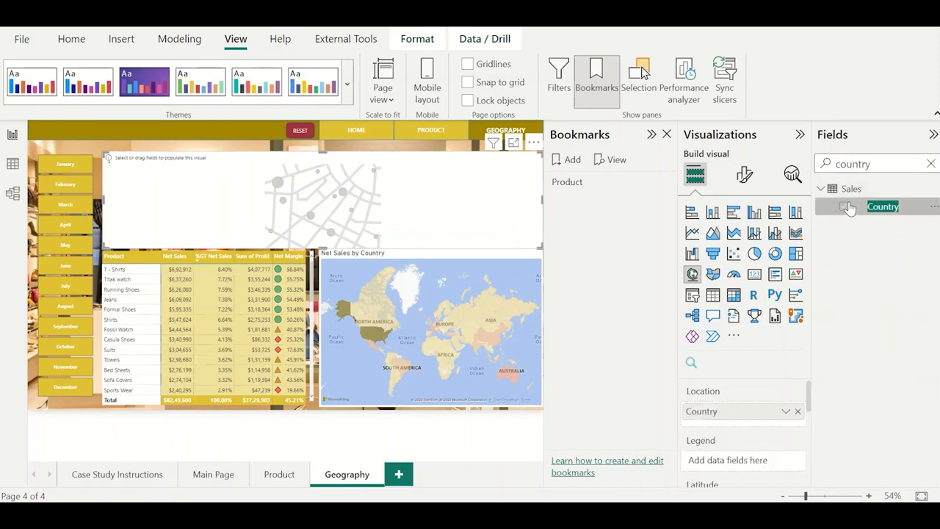
triple_click(868, 163)
text(net sal)
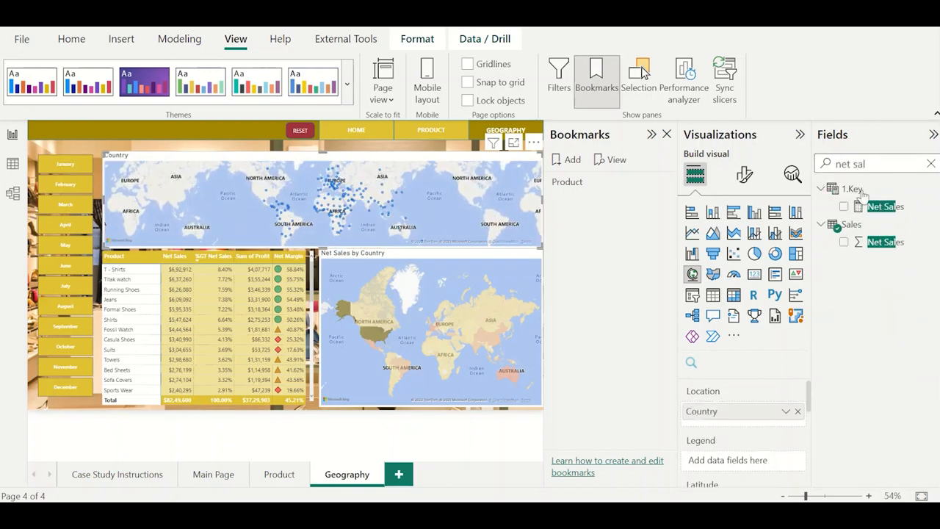
click(844, 206)
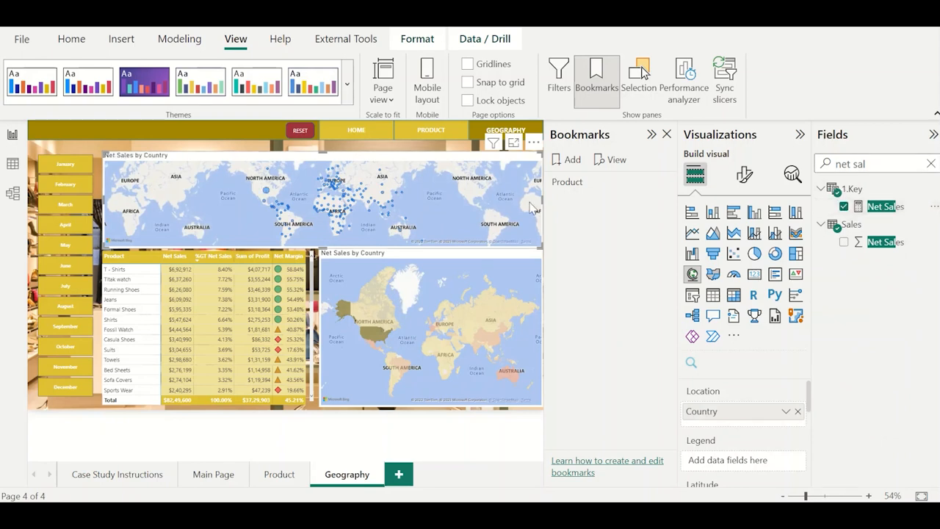
Close the Bookmarks pane and narrow the new map to about a quarter of the row above the table.
drag(545, 201, 367, 201)
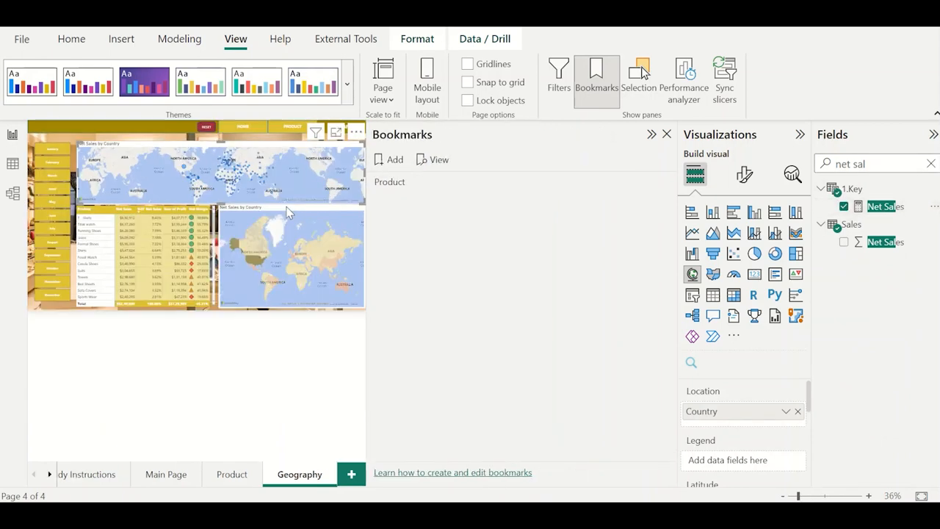
click(666, 135)
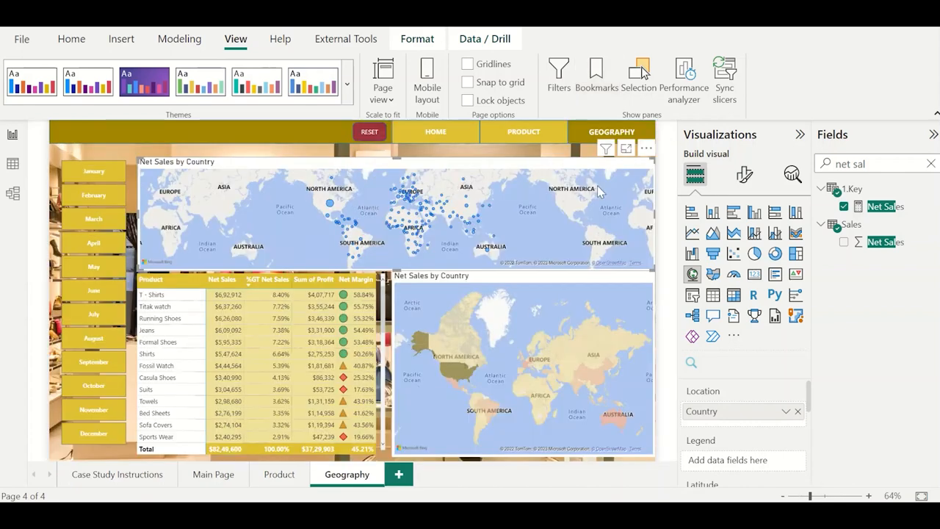
drag(653, 213, 265, 214)
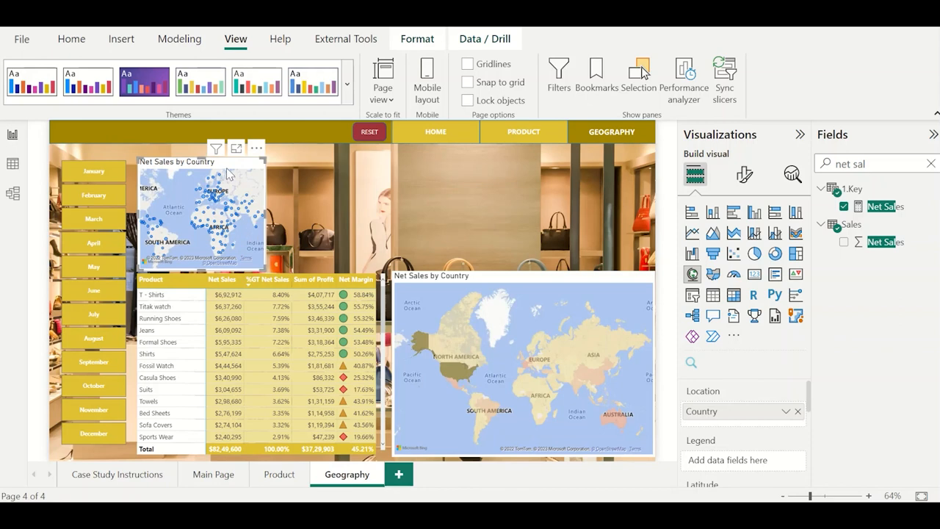
Filter the small map by Country so that it covers only India.
click(559, 76)
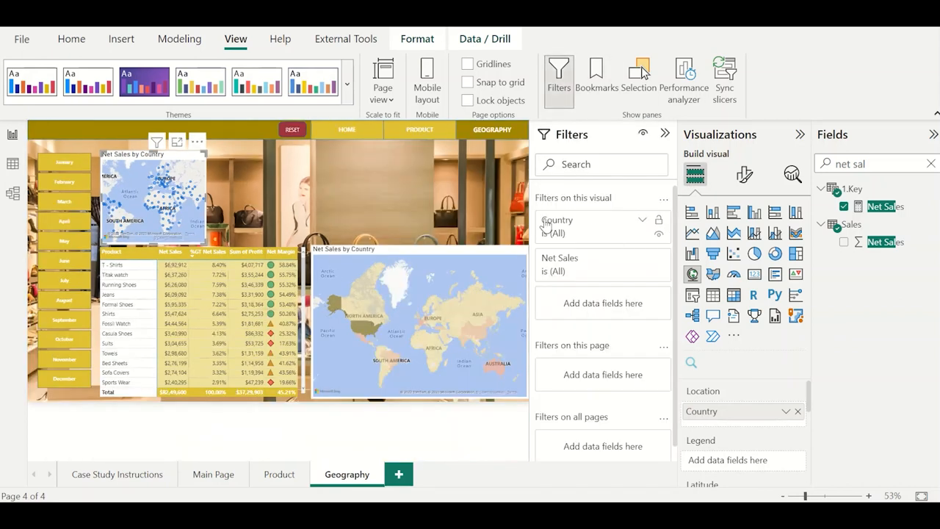
click(549, 225)
text(in)
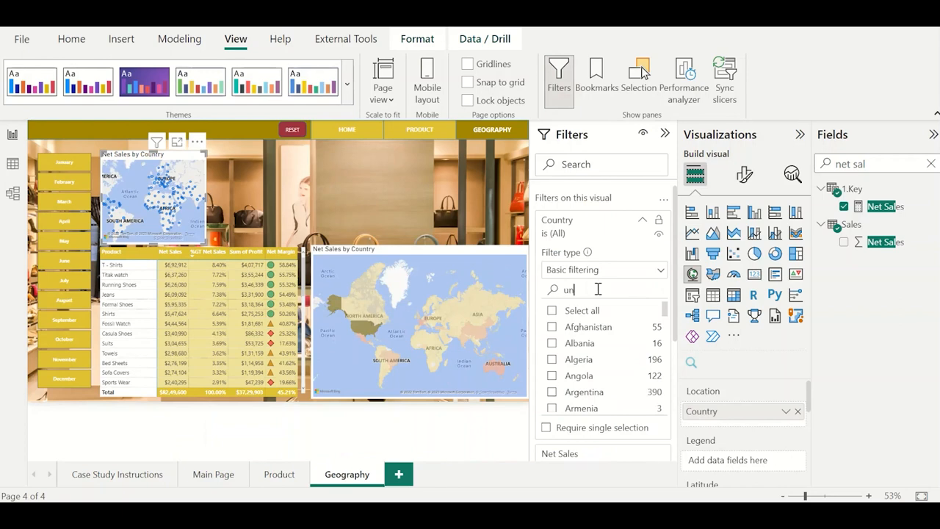
key(BackSpace)
key(BackSpace)
text(india)
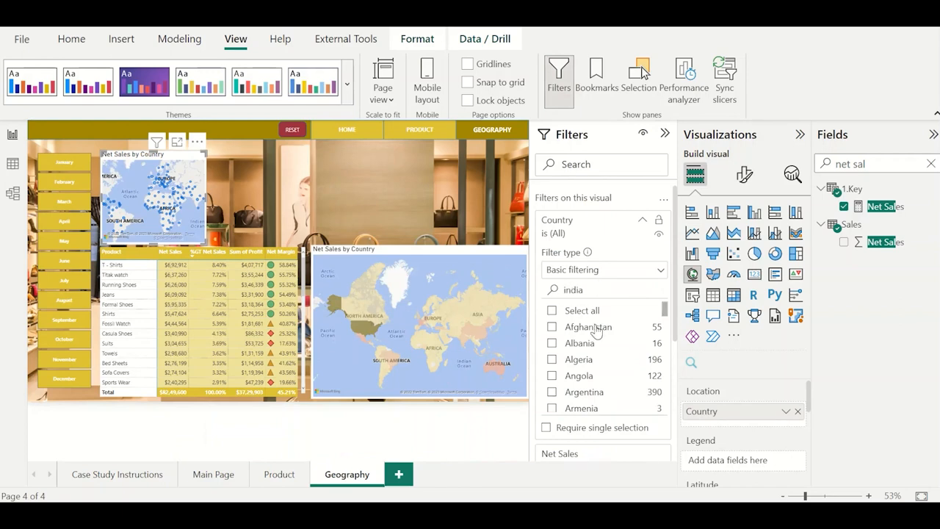
click(552, 313)
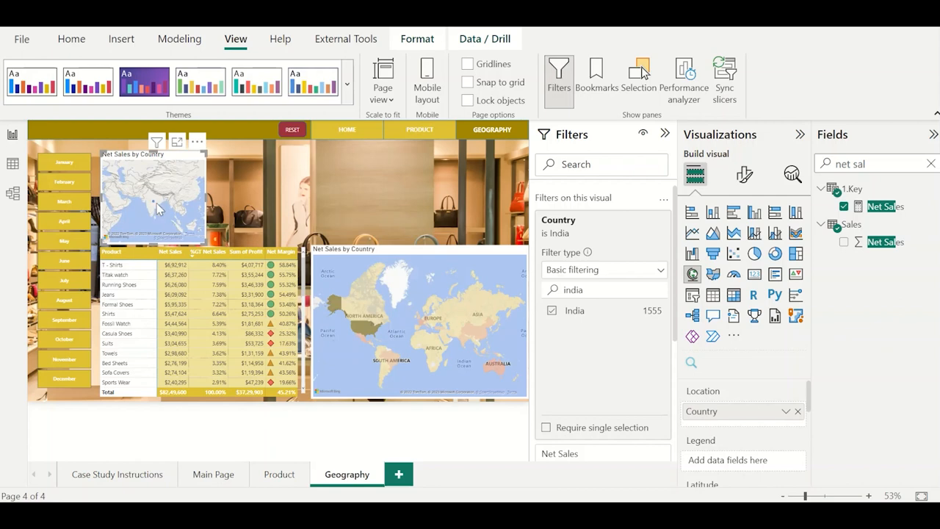
mouse_move(154, 206)
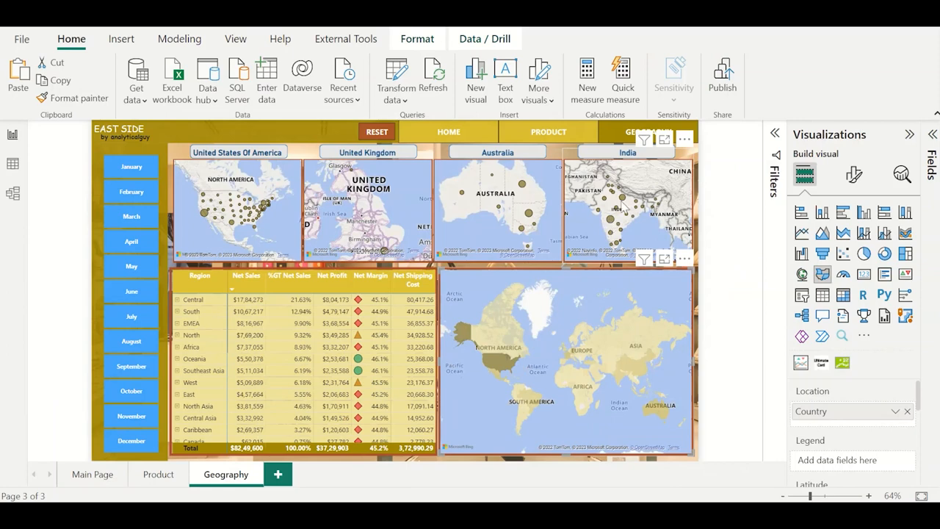
Return from the finished report to the working report and replace Country with State as the India map's location.
key(alt+Tab)
click(660, 236)
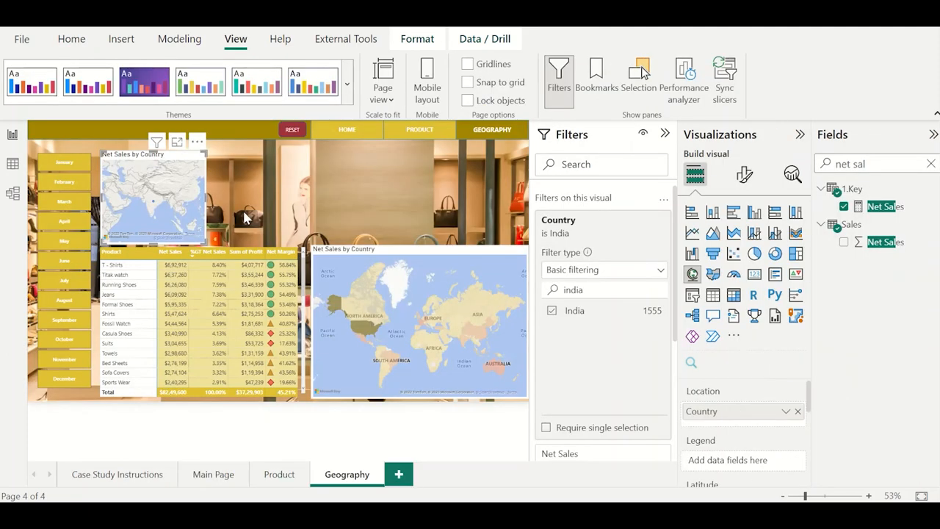
double_click(842, 164)
key(ctrl+a)
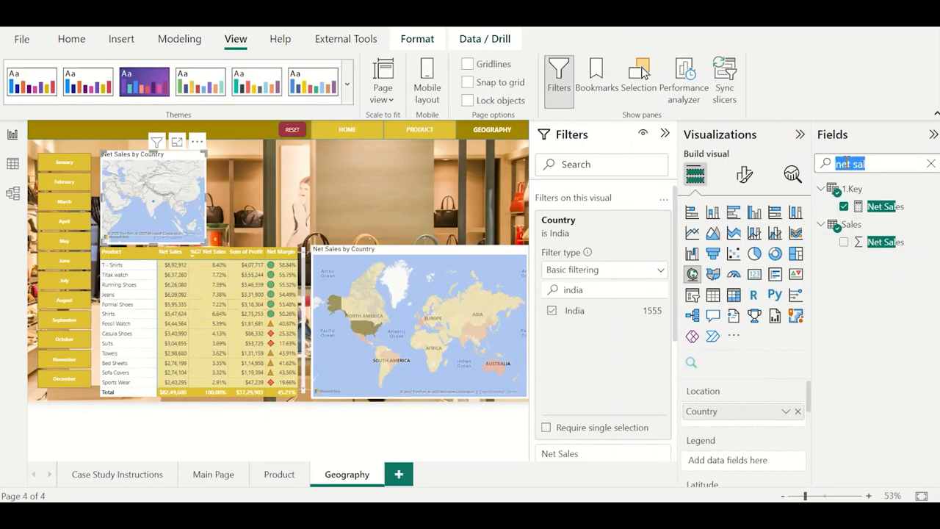
text(state)
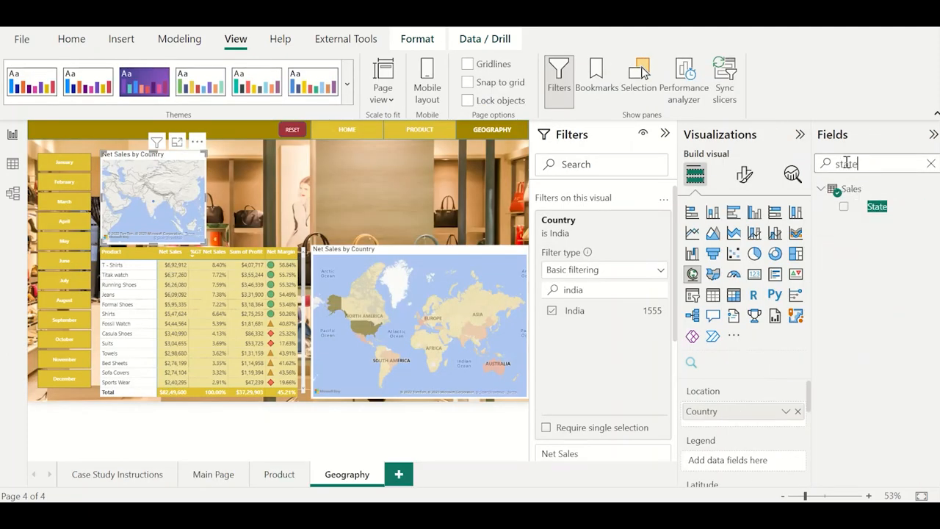
click(797, 411)
drag(875, 206, 758, 411)
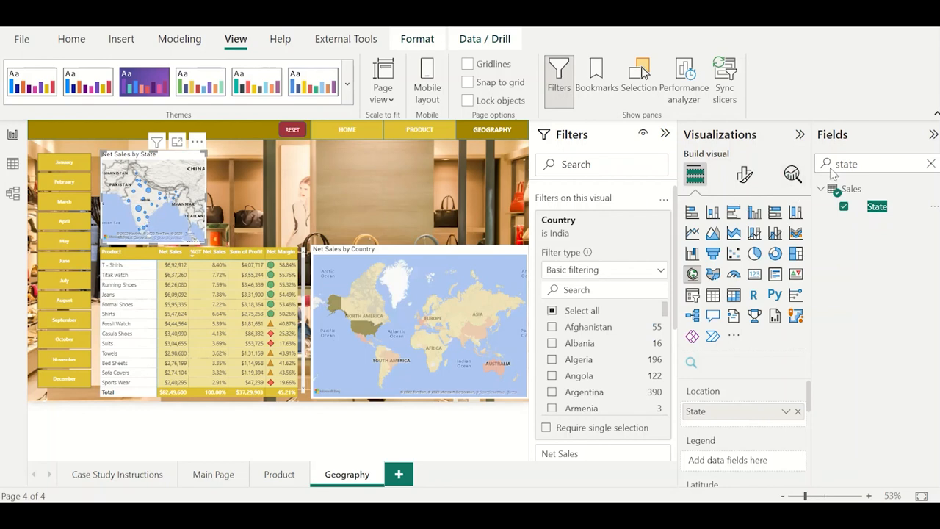
Replace State with City as the location field of the India map.
double_click(855, 163)
text(city)
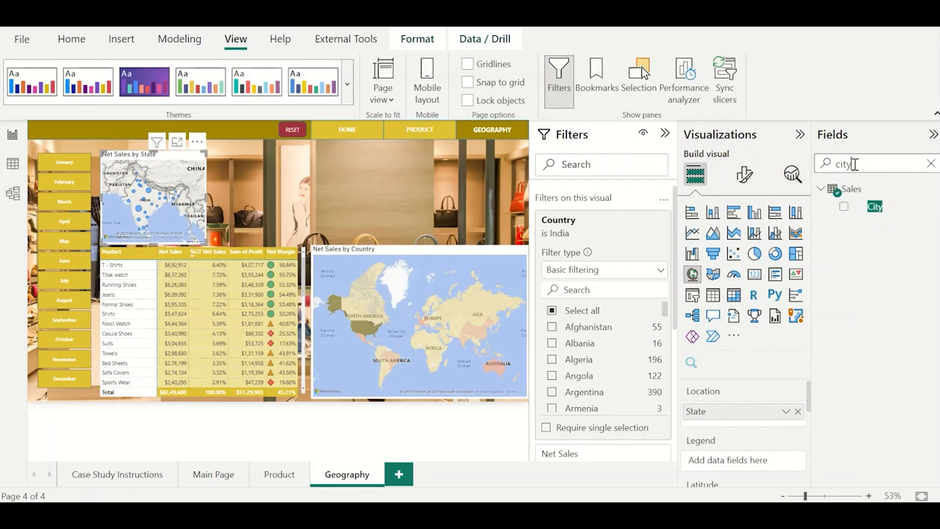
drag(874, 206, 765, 441)
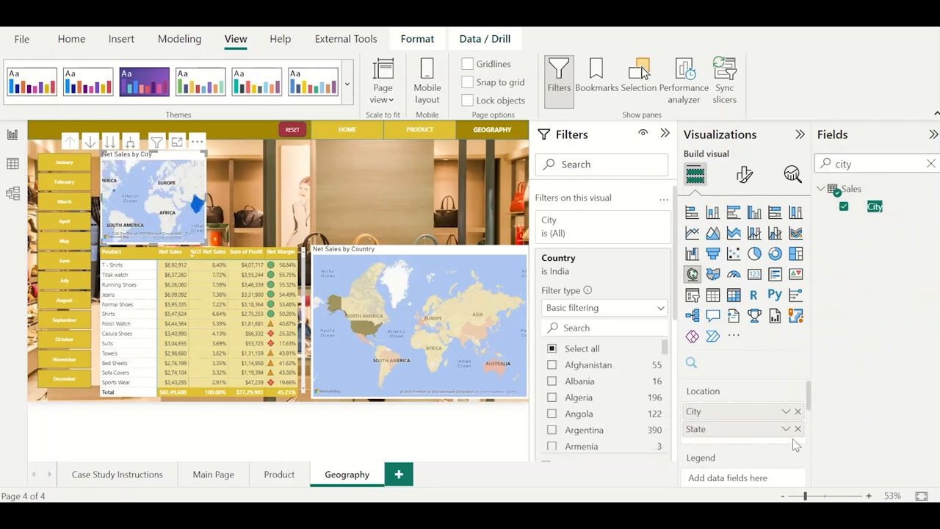
click(798, 429)
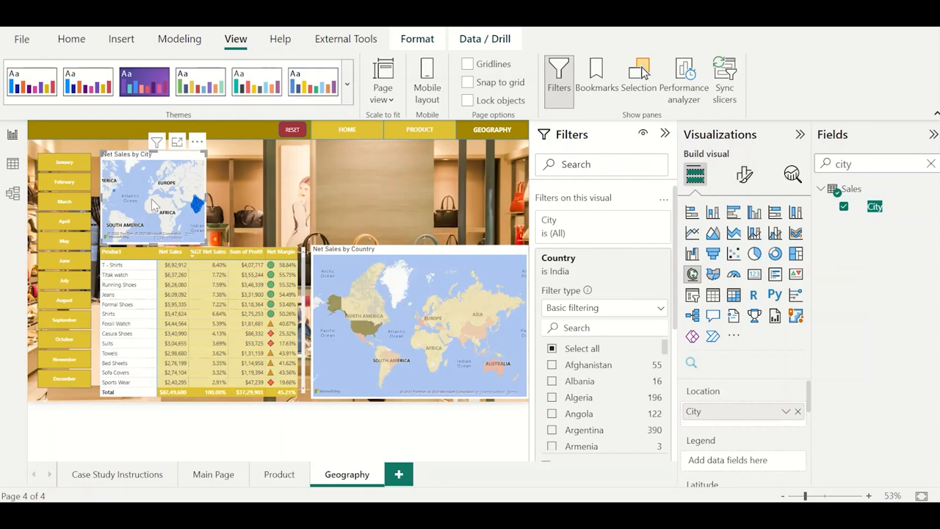
Exclude the city Salem from the India map and check the remaining cities in focus mode.
mouse_move(116, 195)
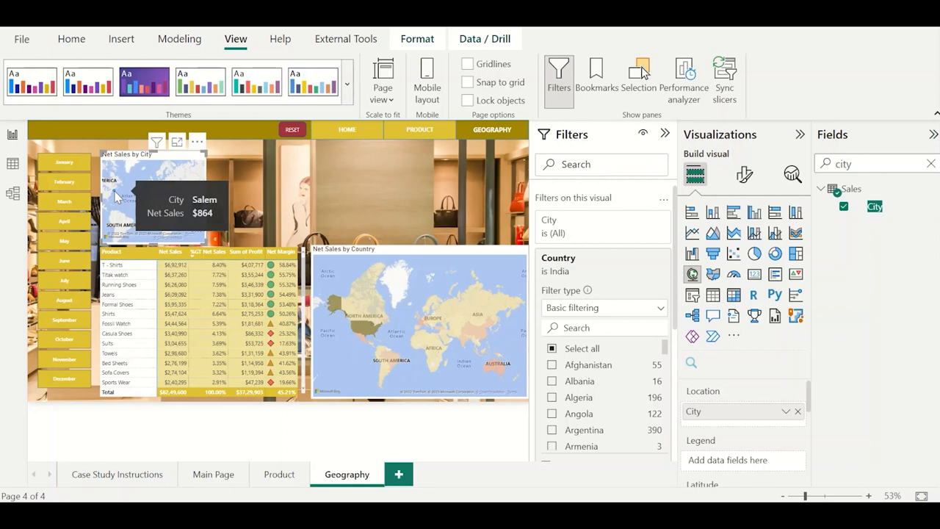
right_click(115, 196)
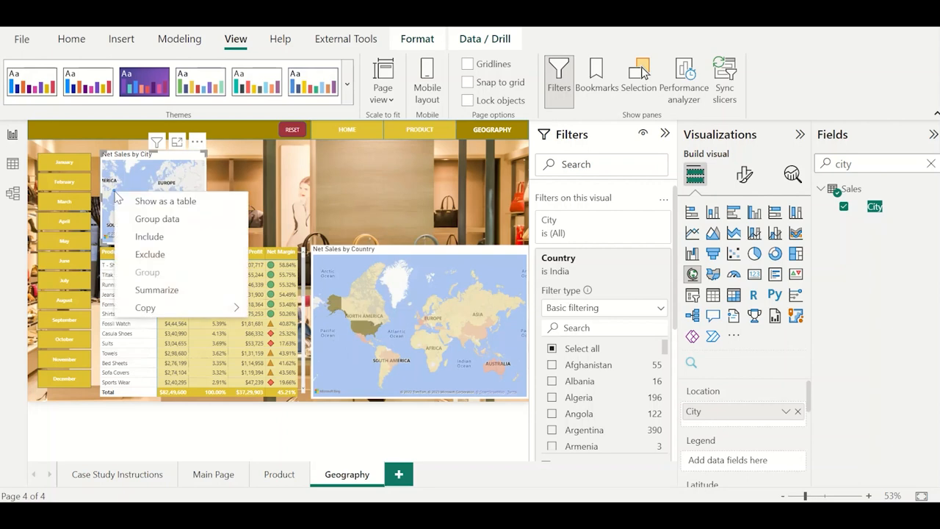
click(157, 257)
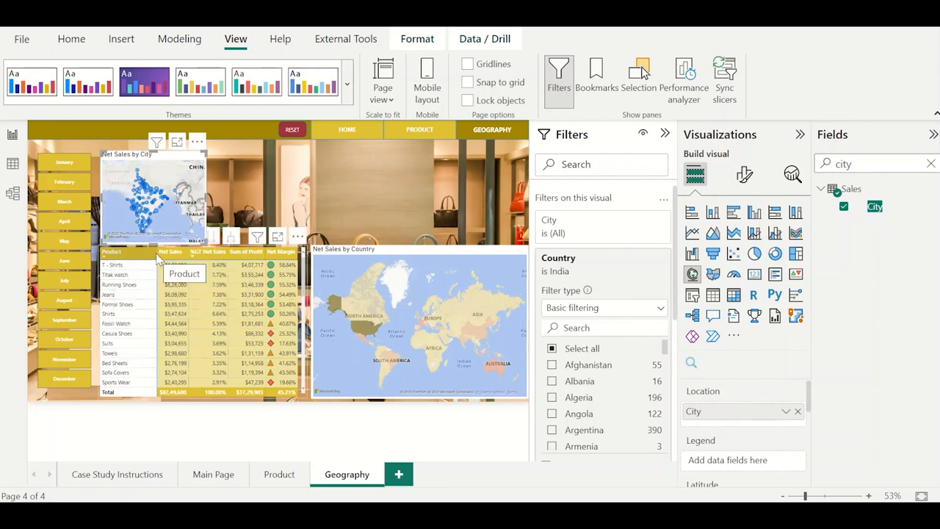
click(177, 144)
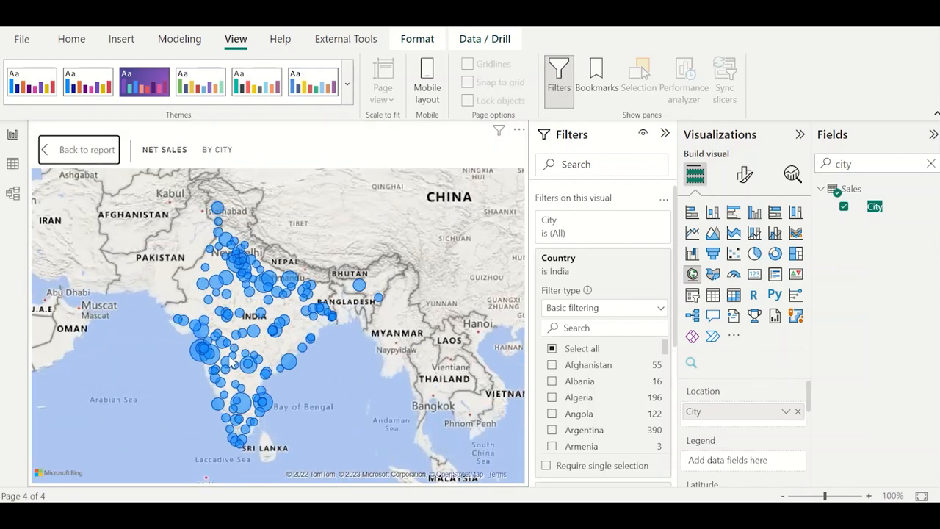
mouse_move(231, 363)
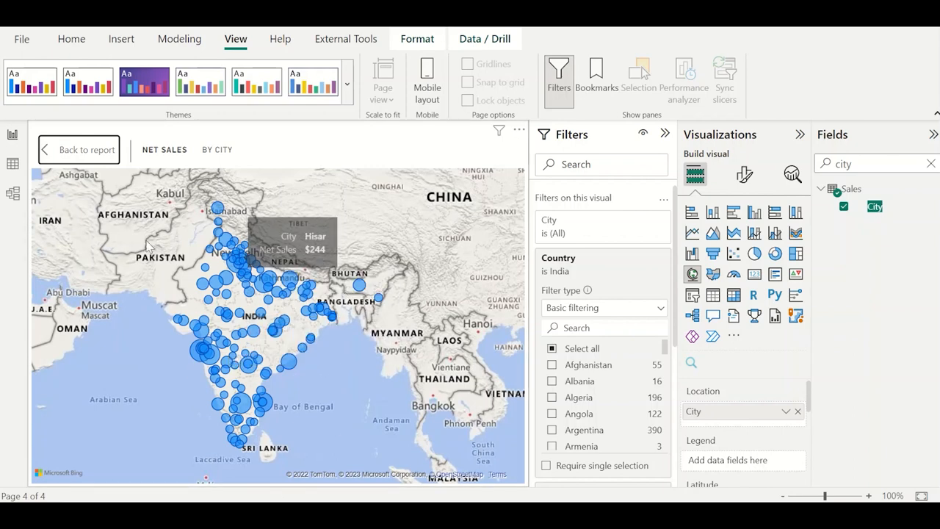
click(64, 151)
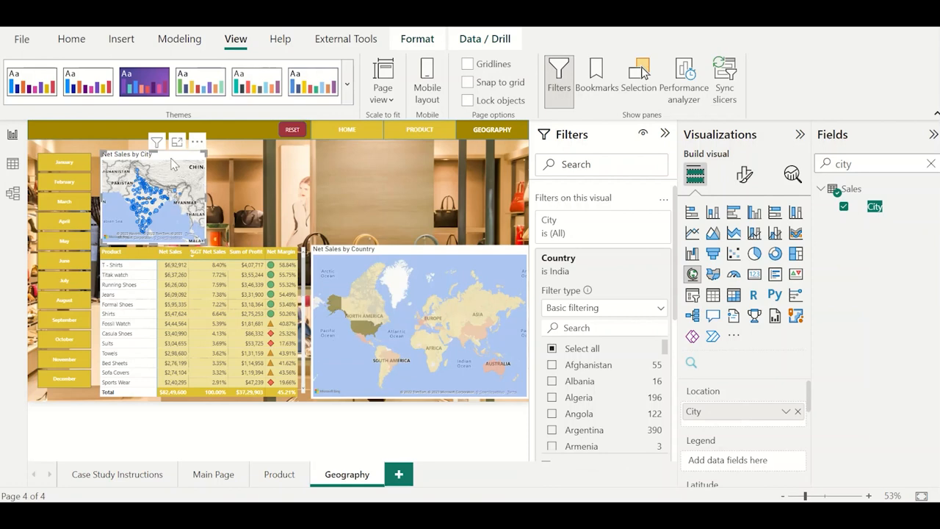
Shift the India map one place to the right and put a copy of it beside it, above the world map.
drag(169, 157, 283, 156)
key(ctrl+v)
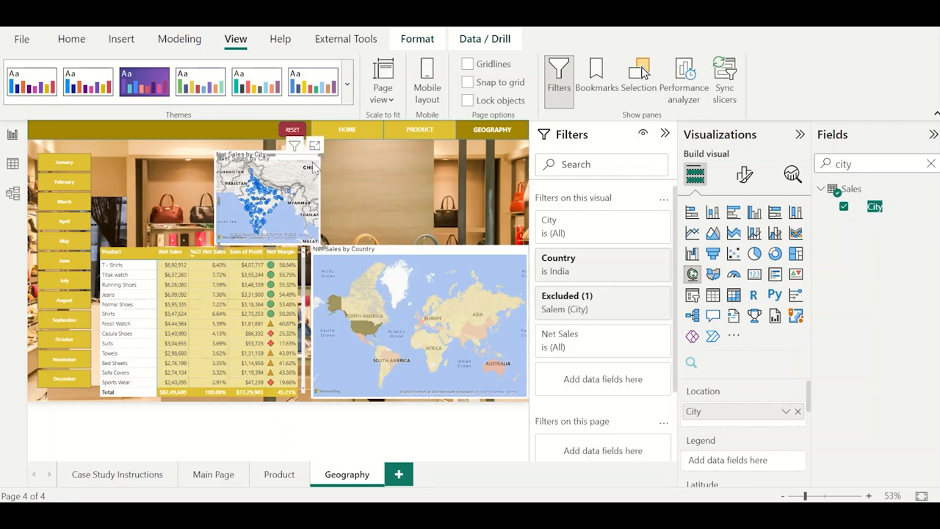
drag(297, 159, 414, 160)
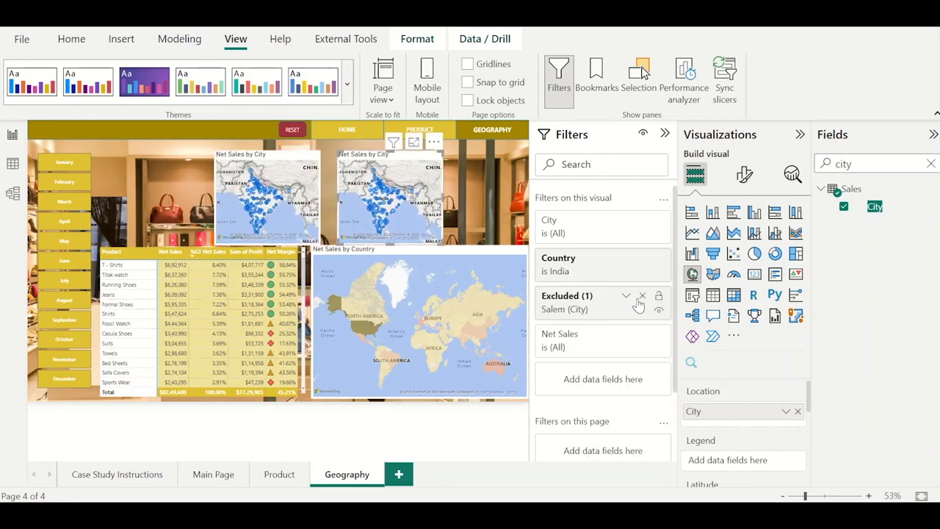
Remove the Salem exclusion from the copied map and change its Country filter to Australia.
click(642, 297)
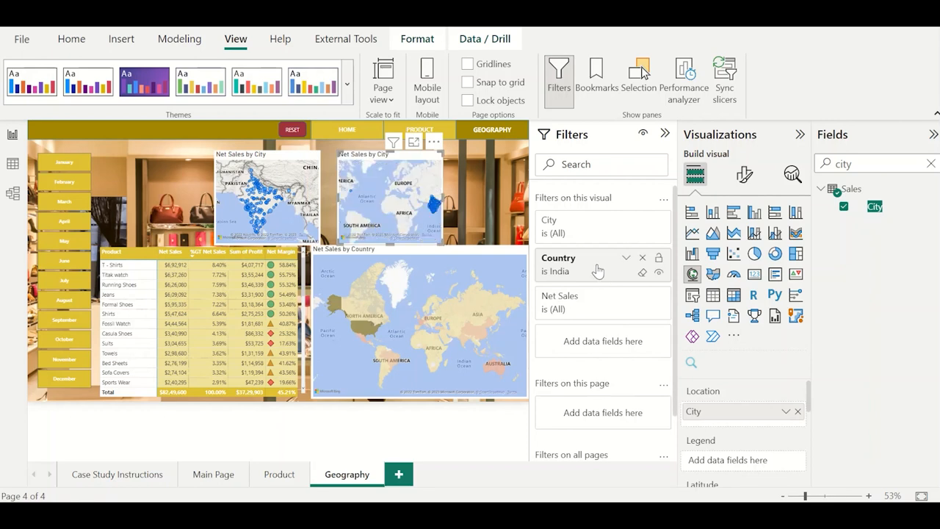
click(598, 271)
click(642, 273)
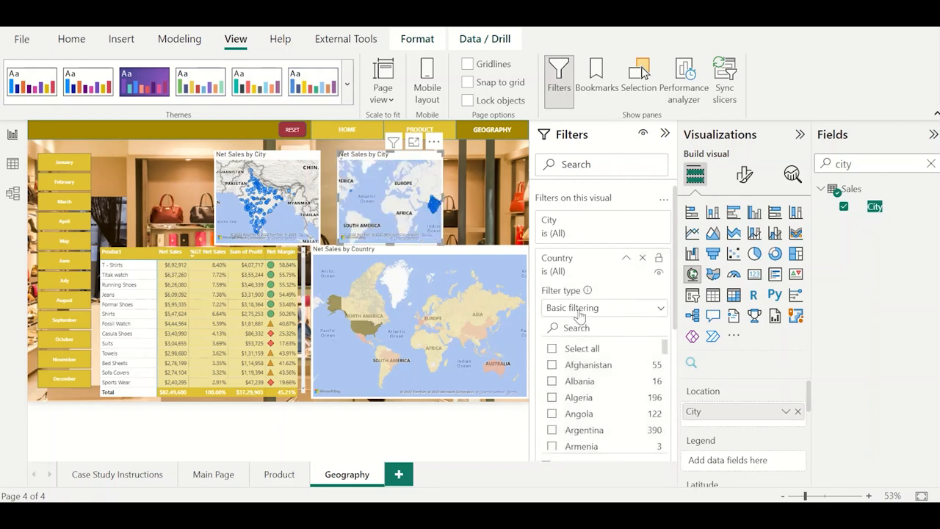
click(587, 329)
text(austra)
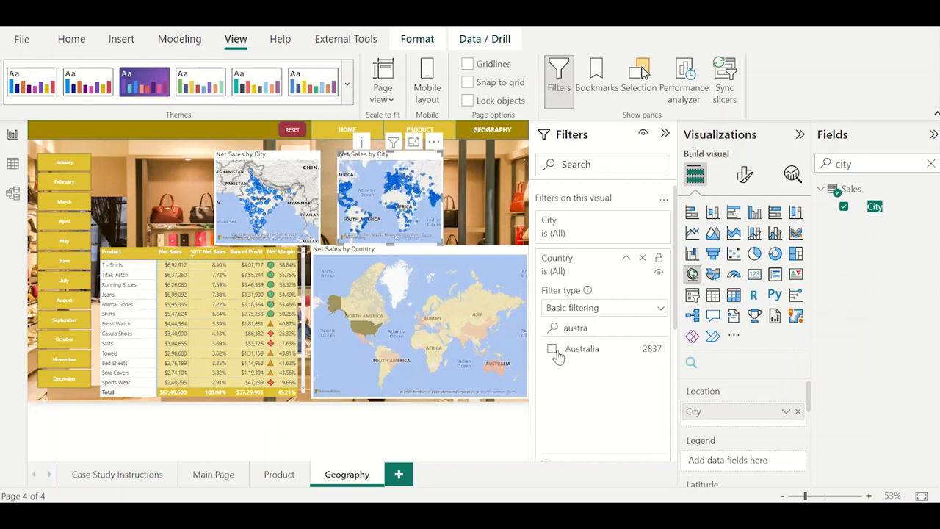
click(553, 351)
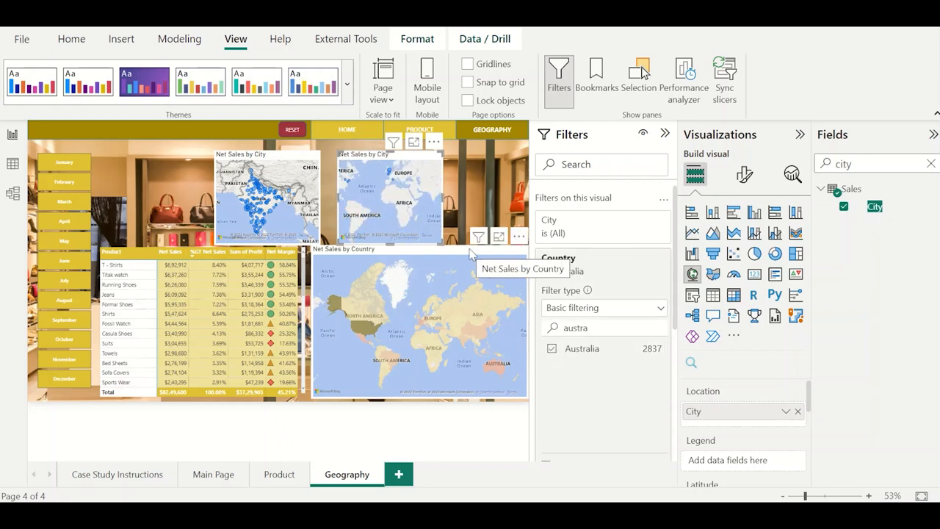
Inspect the Australia map in focus mode for cities plotted outside the country, and return to the report.
click(414, 142)
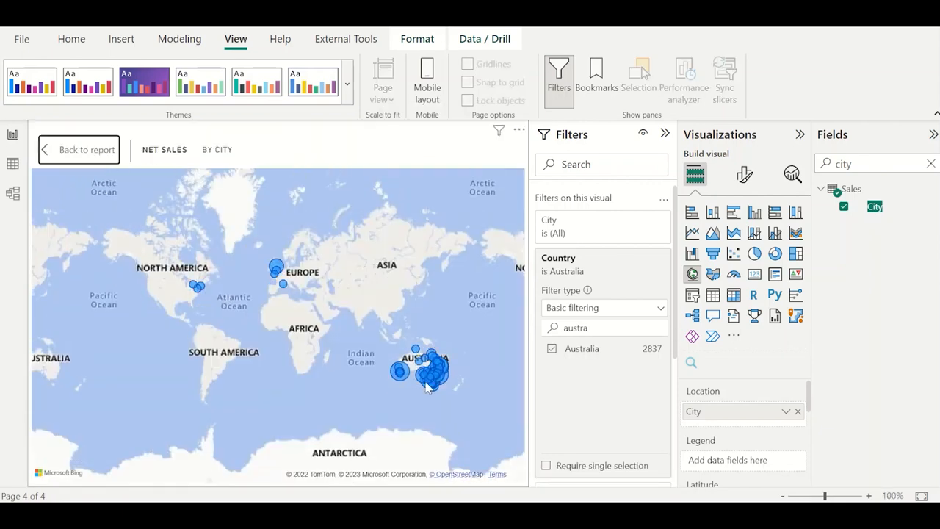
mouse_move(433, 360)
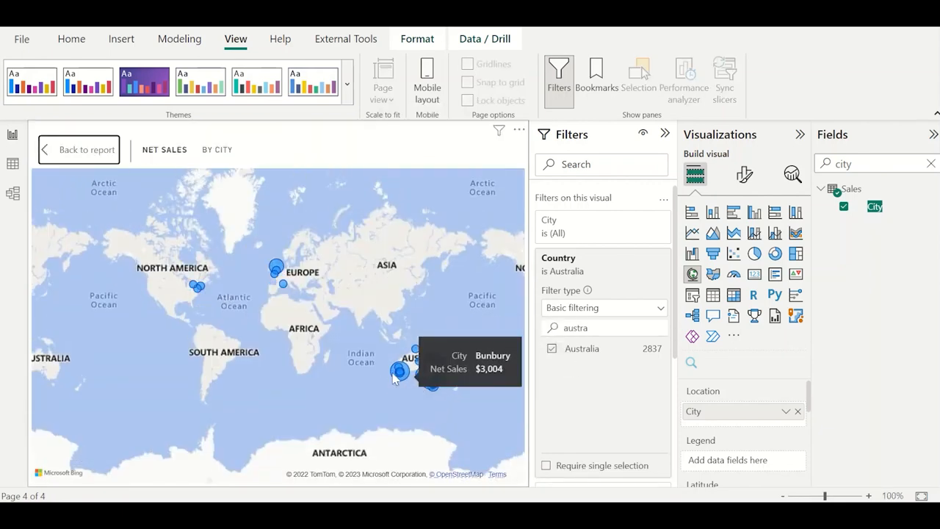
mouse_move(400, 373)
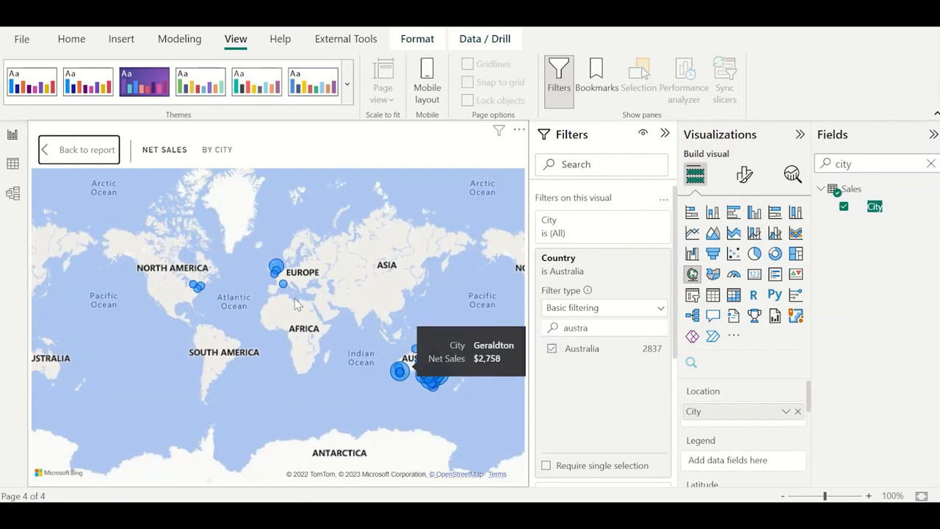
mouse_move(284, 286)
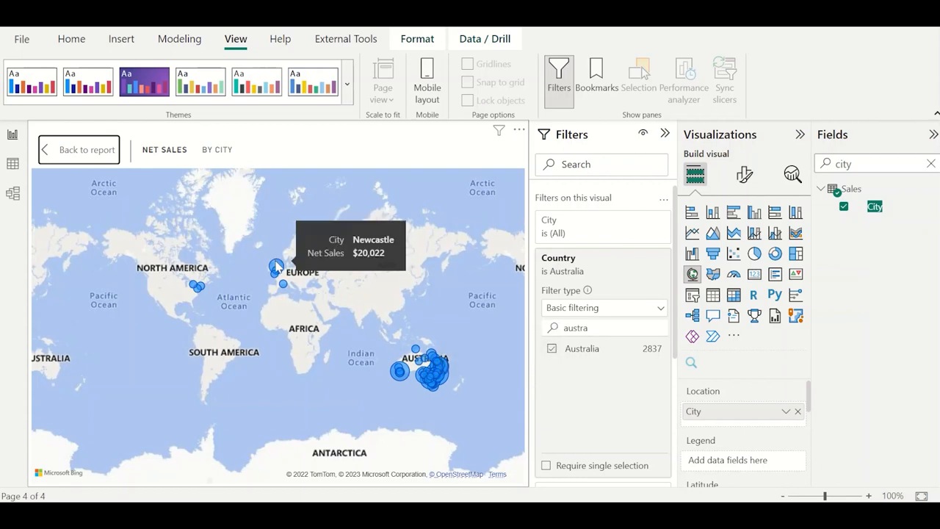
click(86, 149)
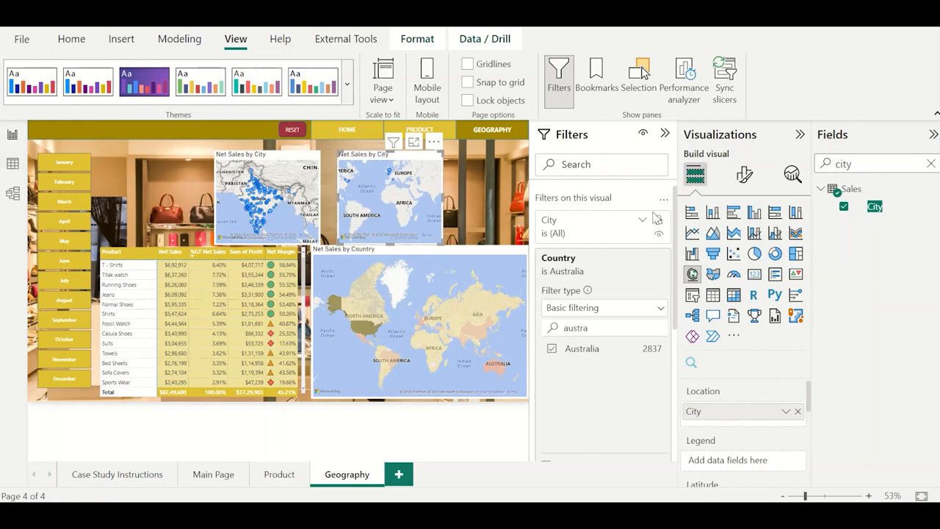
Add State as a visual-level filter on the Australia map and review its list of states.
double_click(865, 163)
text(state)
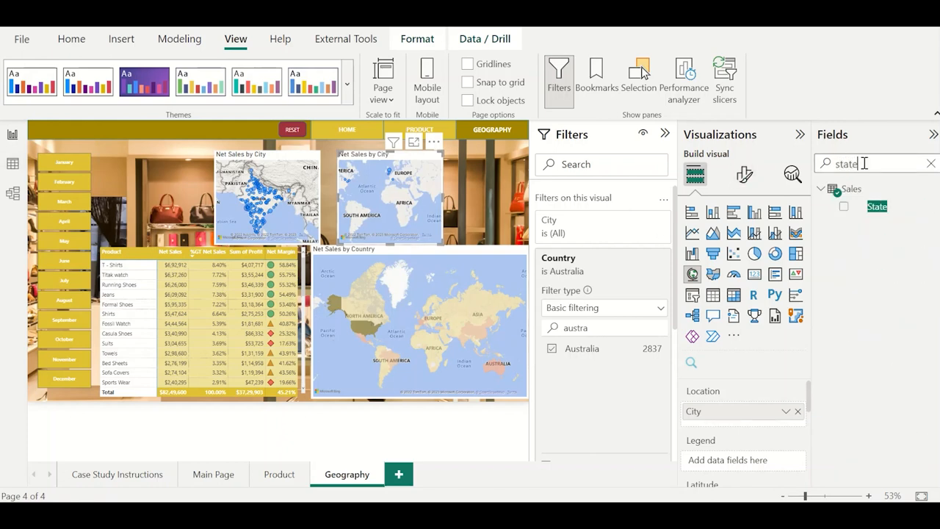
drag(878, 209, 612, 227)
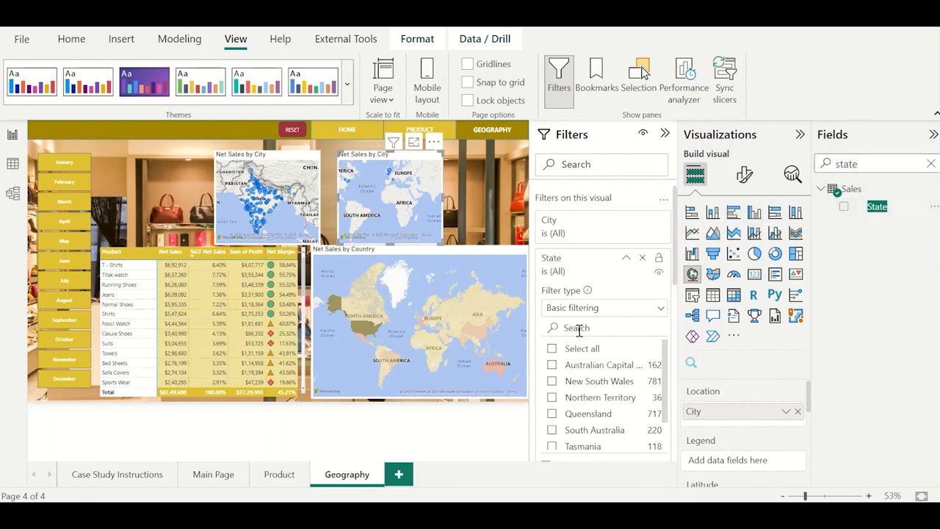
scroll(609, 389, down, 1)
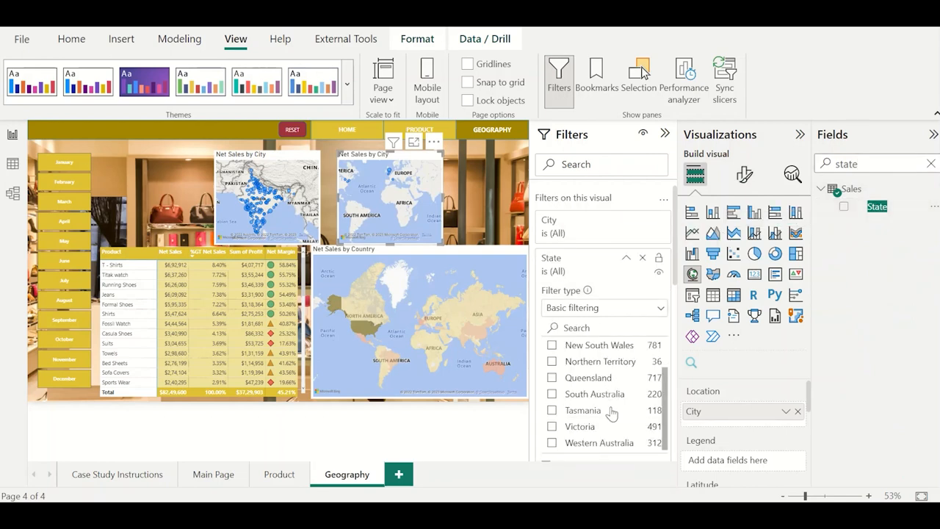
scroll(609, 411, down, 2)
scroll(602, 342, up, 1)
scroll(599, 334, up, 2)
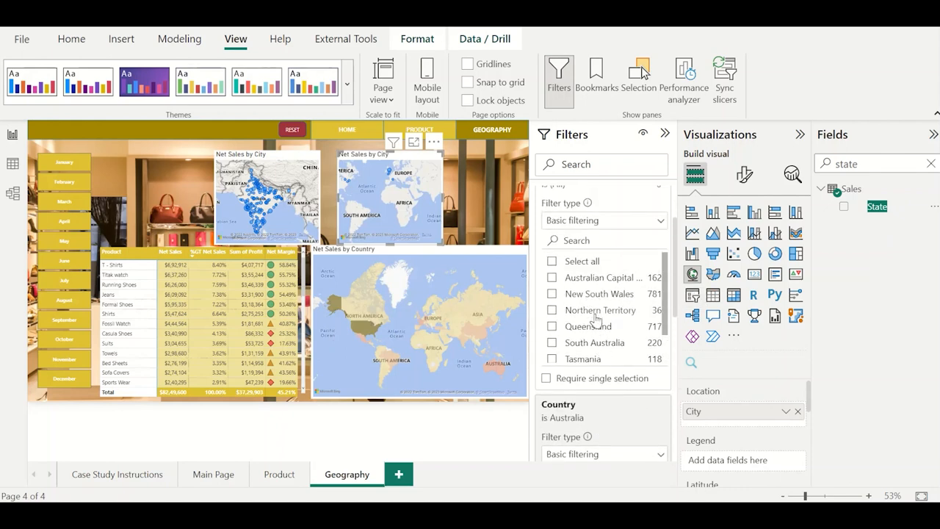
scroll(610, 333, down, 2)
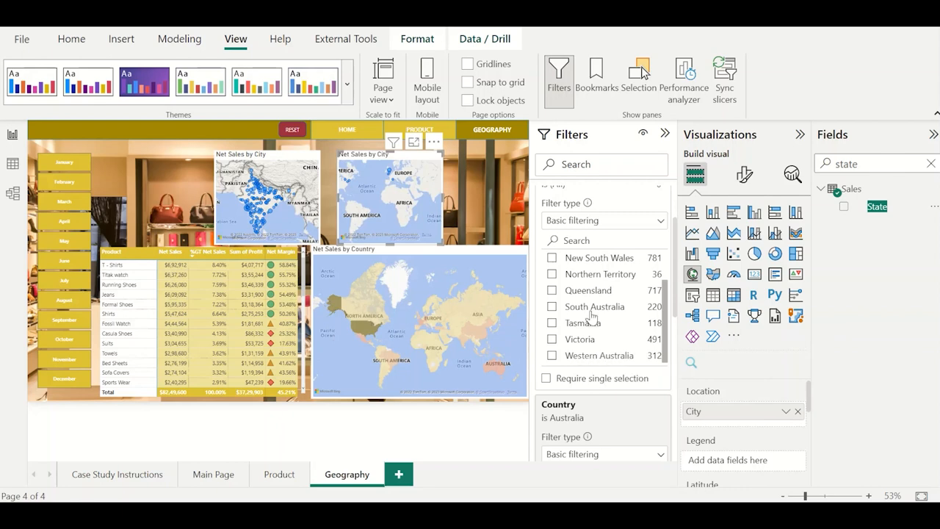
Try restricting the State filter to Western Australia, clear that choice and collapse the filter.
click(584, 358)
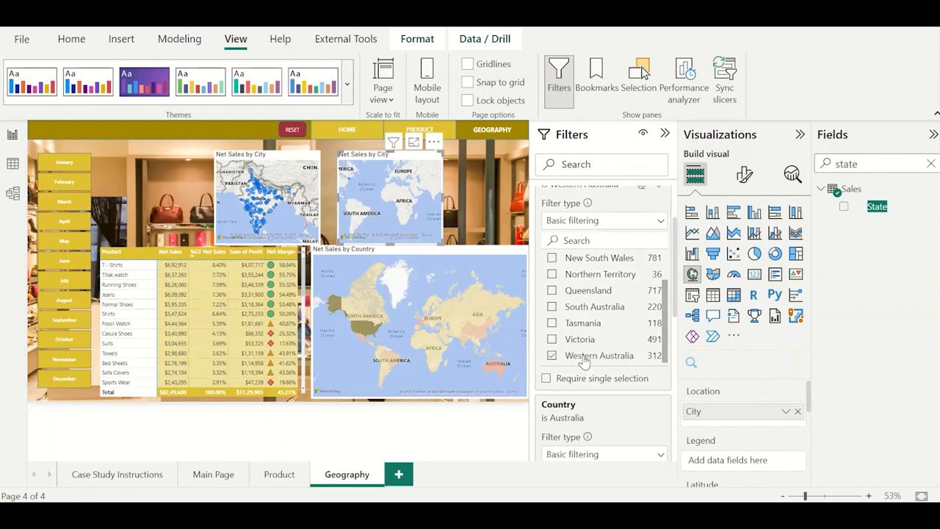
click(583, 358)
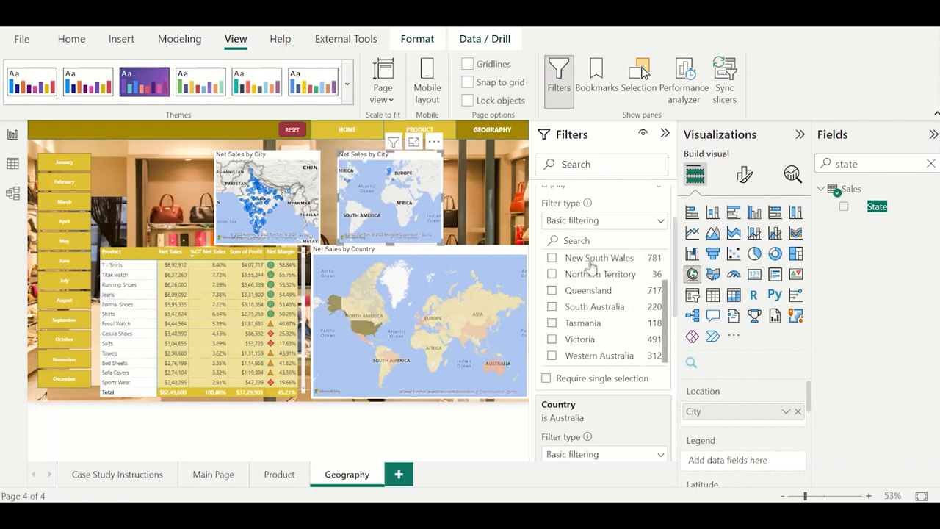
scroll(595, 264, up, 2)
scroll(598, 226, up, 2)
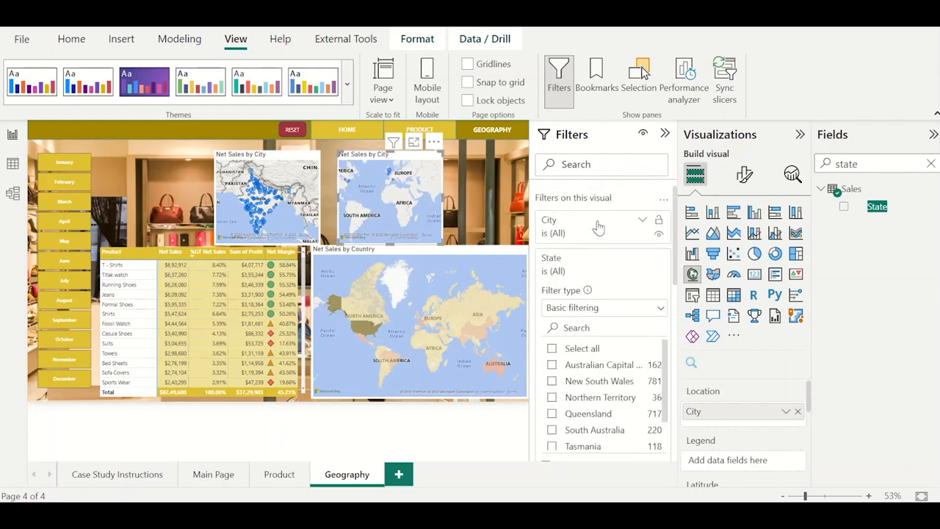
click(606, 264)
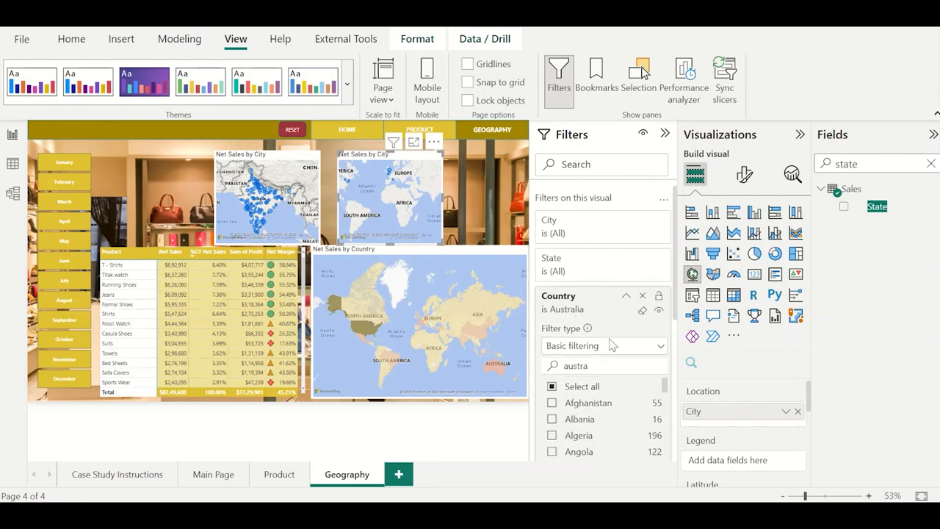
Recheck the Australia map in focus mode and add State above City in its location fields.
click(414, 142)
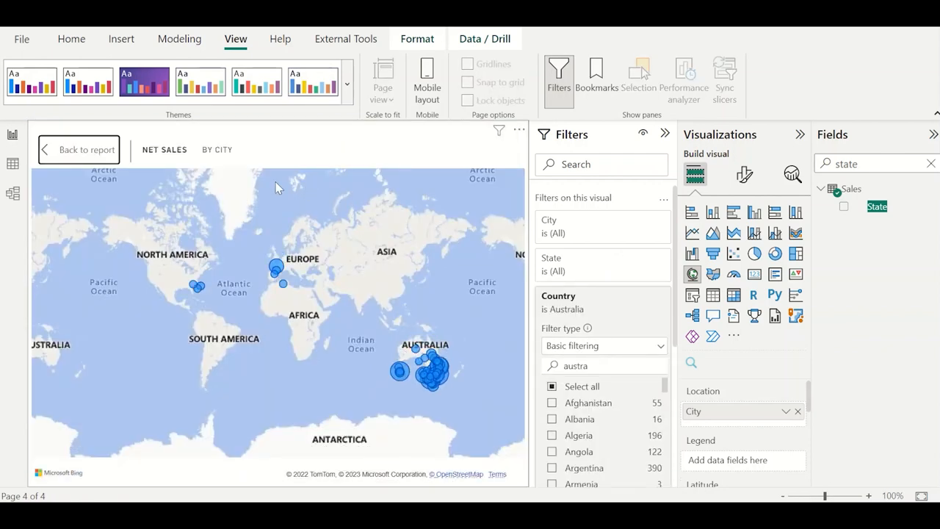
click(87, 149)
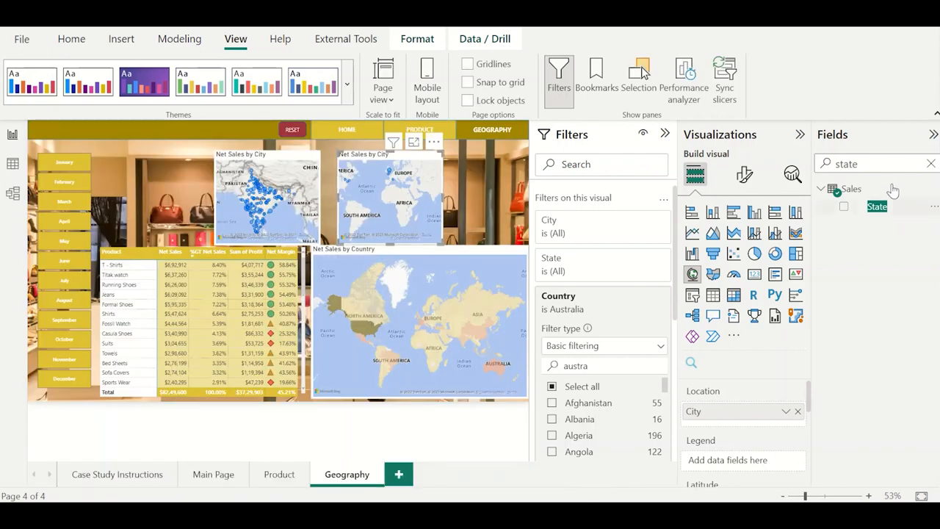
drag(876, 209, 752, 412)
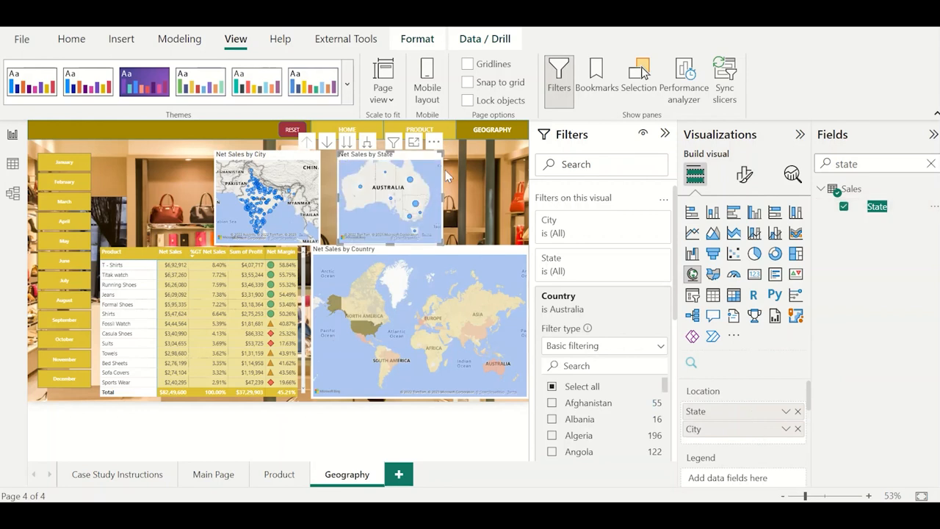
Examine the net sales of the individual Australian states in focus mode and return to the report.
click(413, 142)
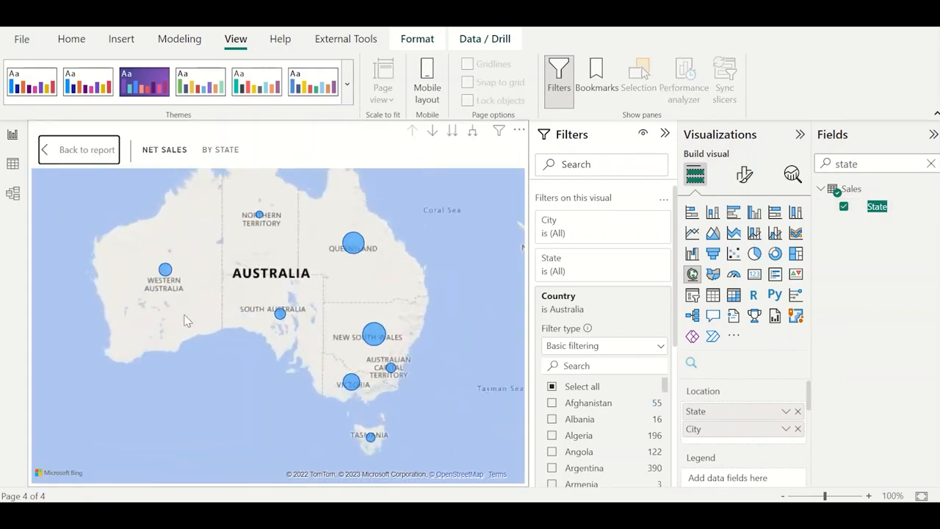
mouse_move(166, 272)
mouse_move(262, 220)
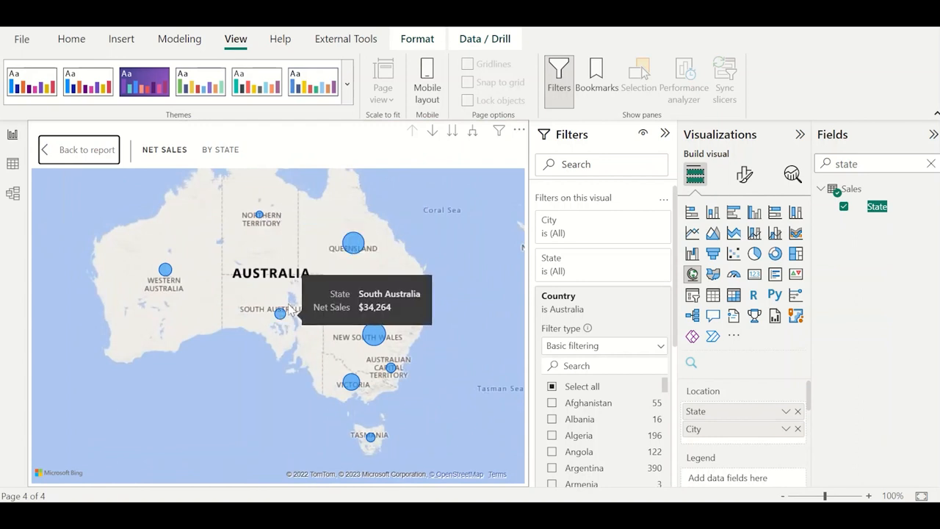
mouse_move(373, 339)
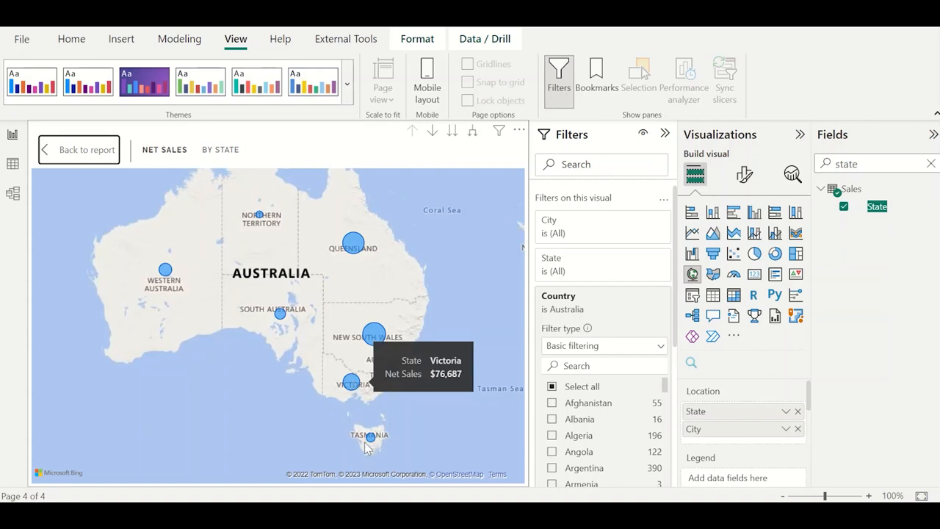
mouse_move(372, 440)
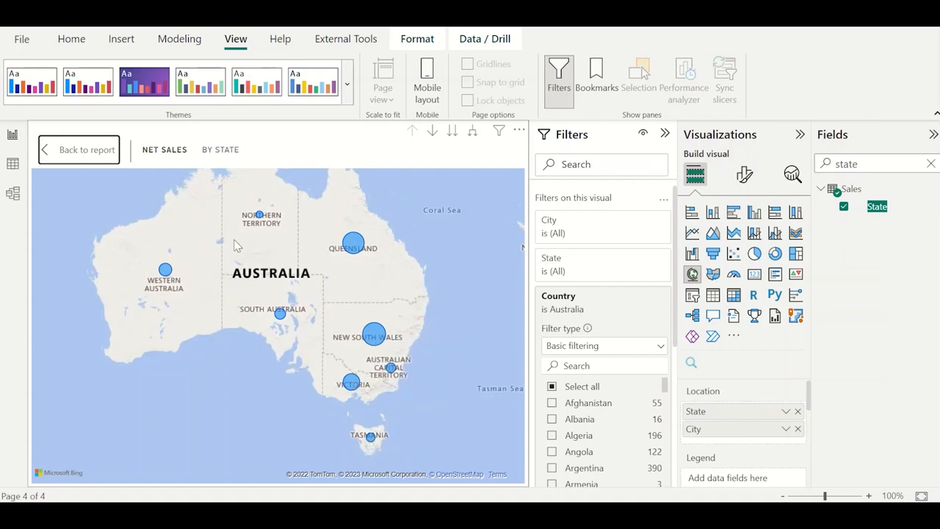
mouse_move(356, 245)
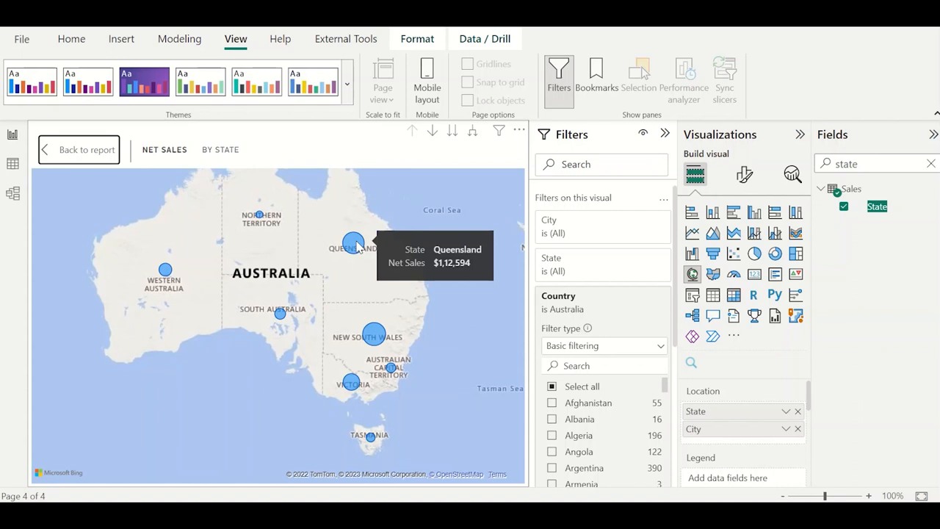
click(87, 150)
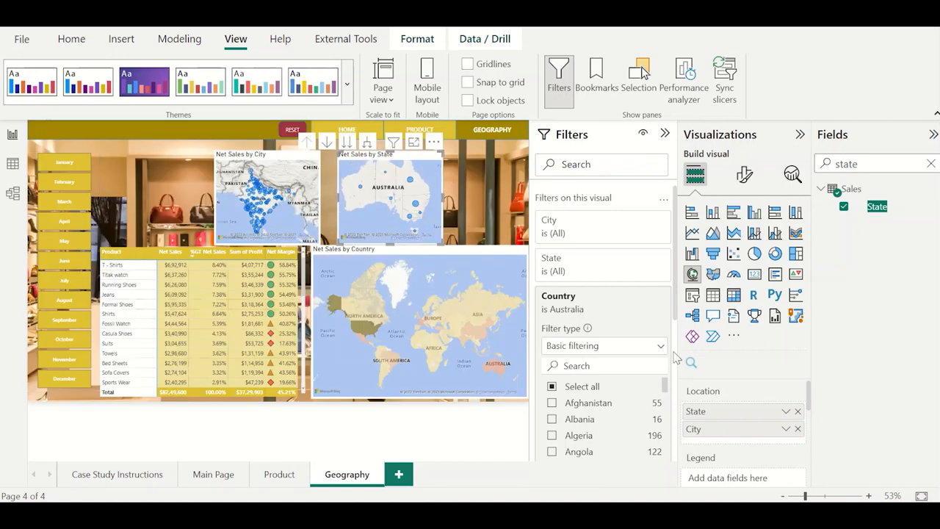
Add Customer ID from the Sales table to the Australia map's tooltips and summarize it as Count.
scroll(743, 431, down, 3)
scroll(745, 459, down, 2)
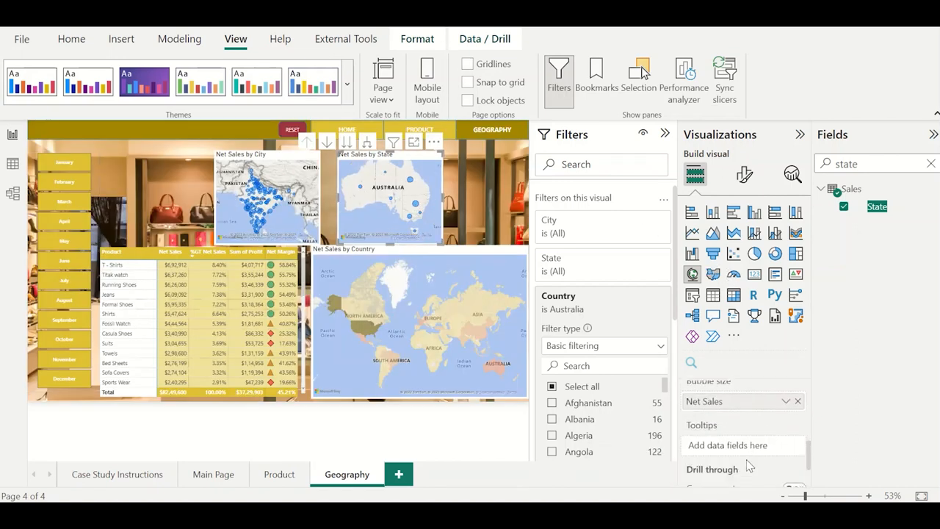
scroll(749, 466, down, 1)
double_click(858, 163)
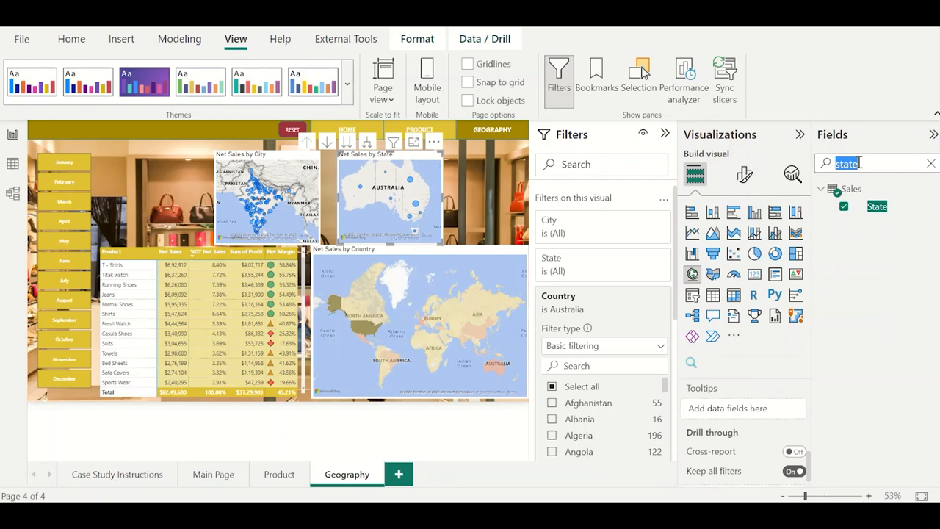
text(custome)
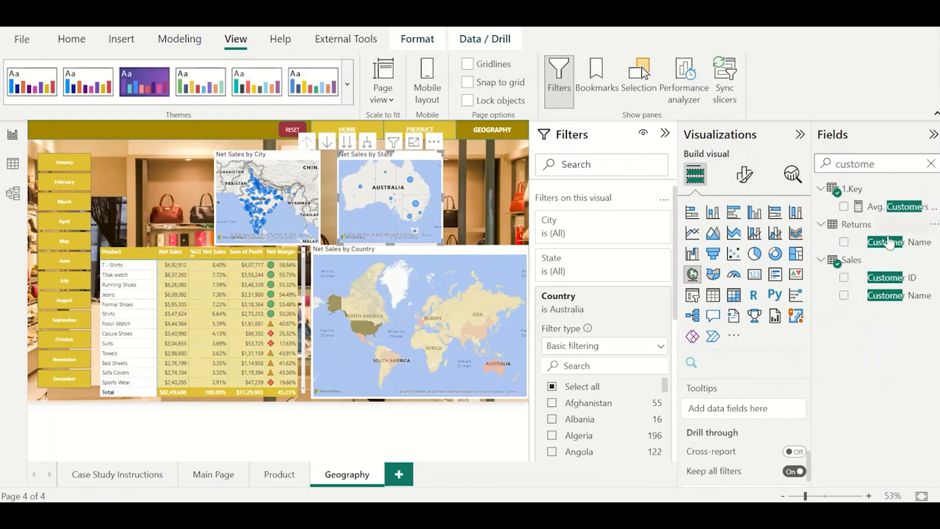
click(881, 278)
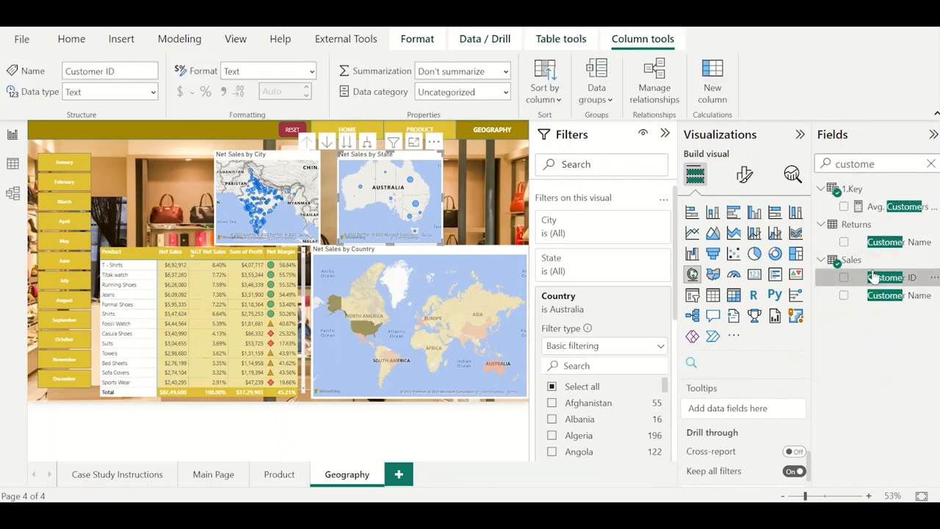
drag(880, 279, 764, 410)
click(786, 408)
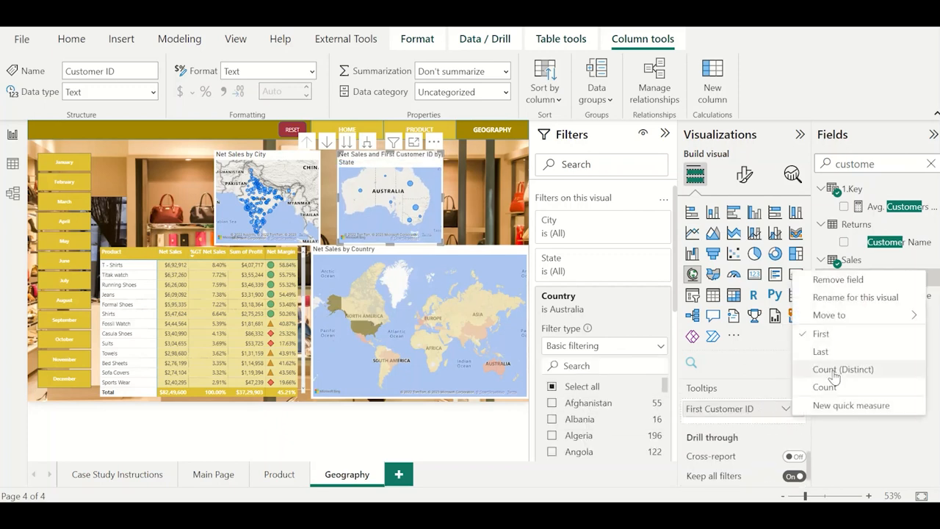
click(813, 386)
Add Order ID from the Sales table to the Australia map's tooltips, summarized as Count.
double_click(875, 164)
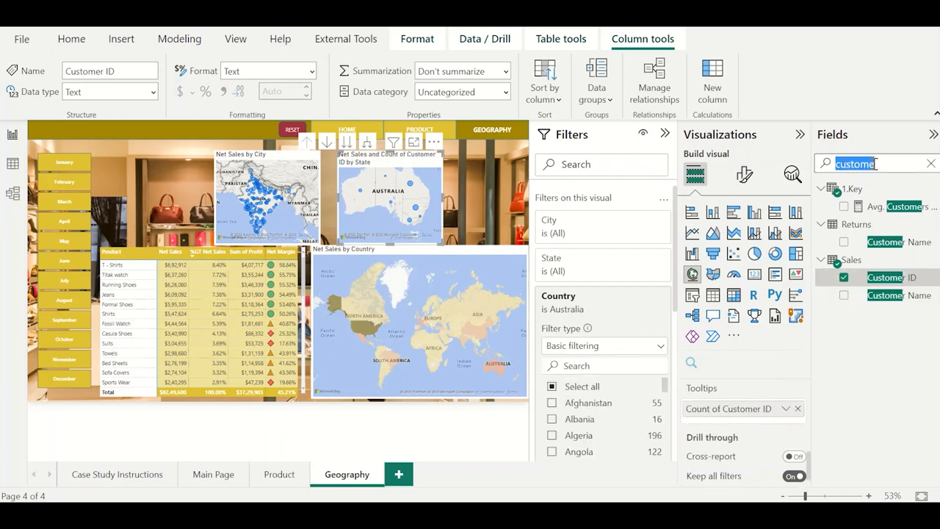
text(order)
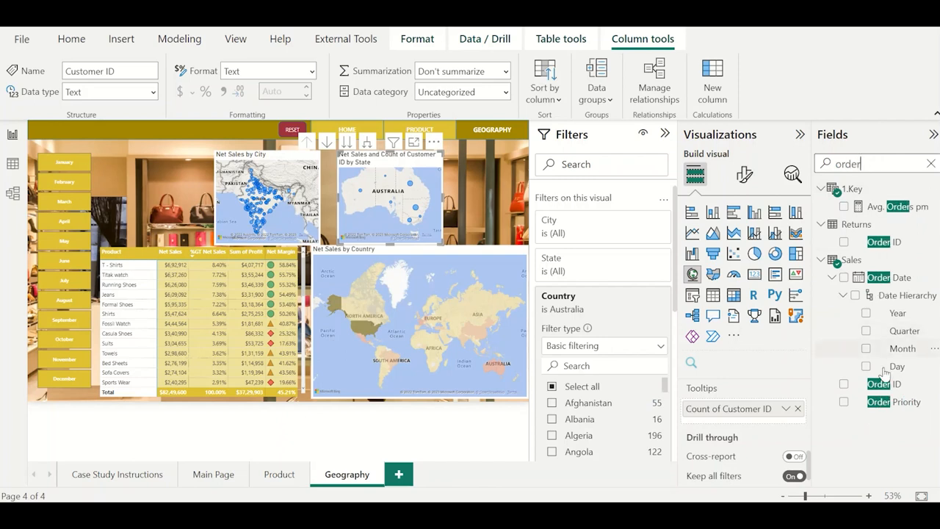
drag(883, 383, 783, 426)
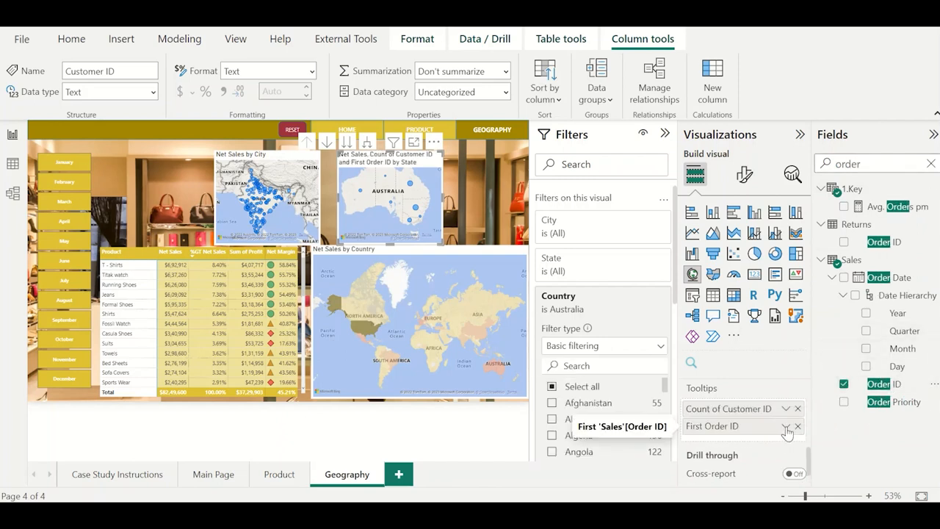
click(785, 426)
click(818, 386)
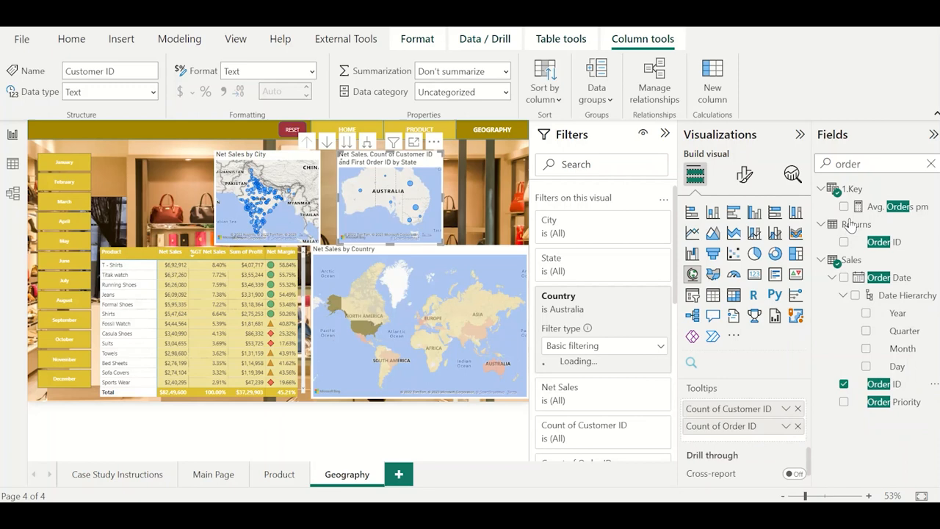
Add the Net Margin measure and the Profit field to the Australia map's tooltips.
double_click(864, 164)
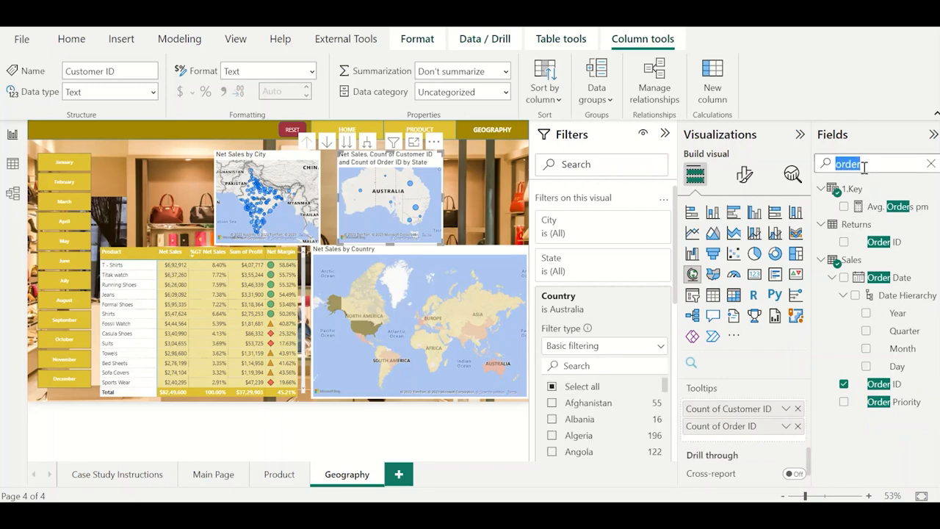
text(net marg)
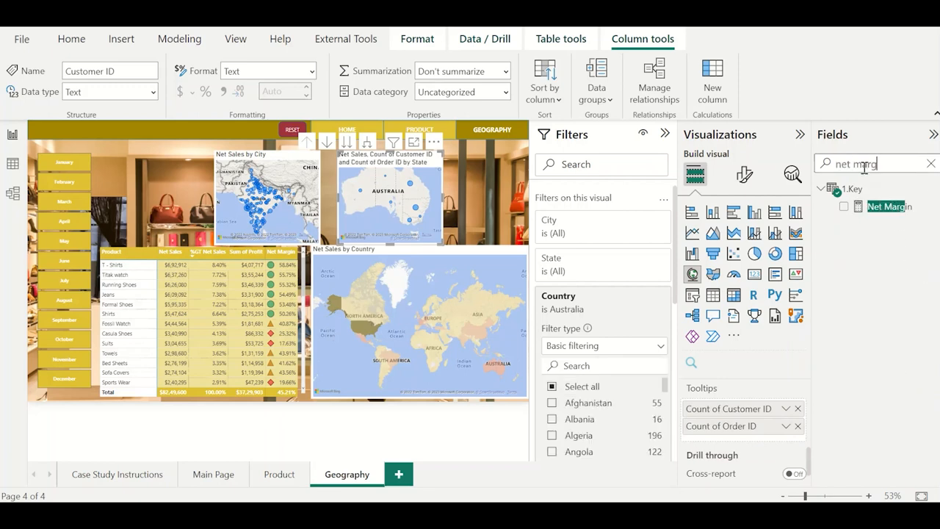
drag(885, 206, 783, 441)
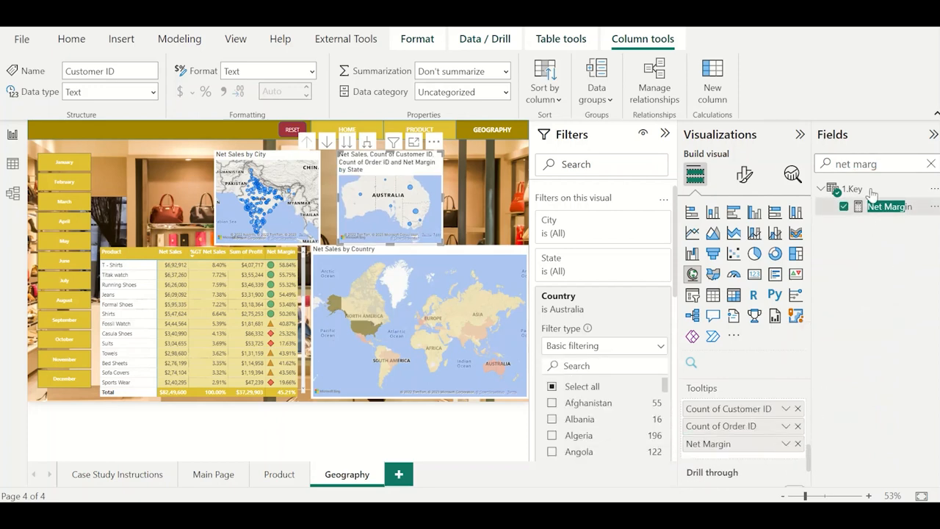
triple_click(874, 164)
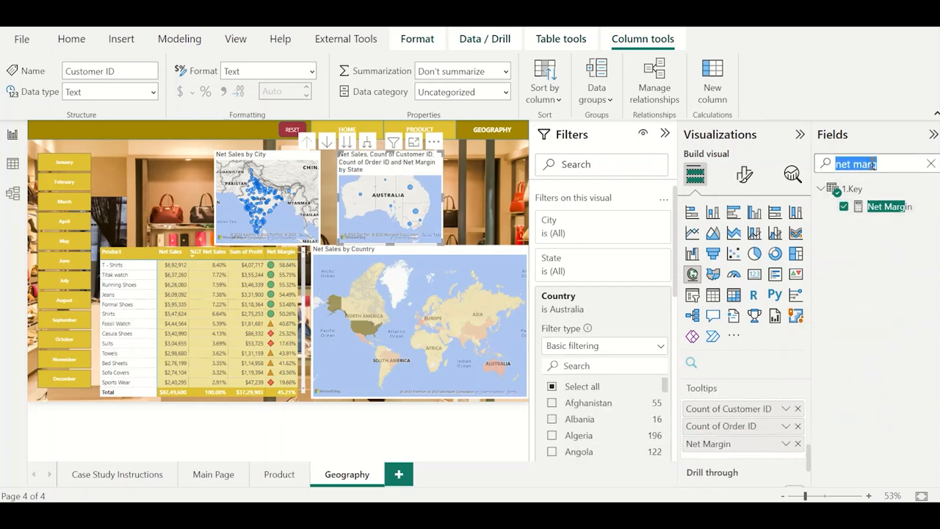
text(profit)
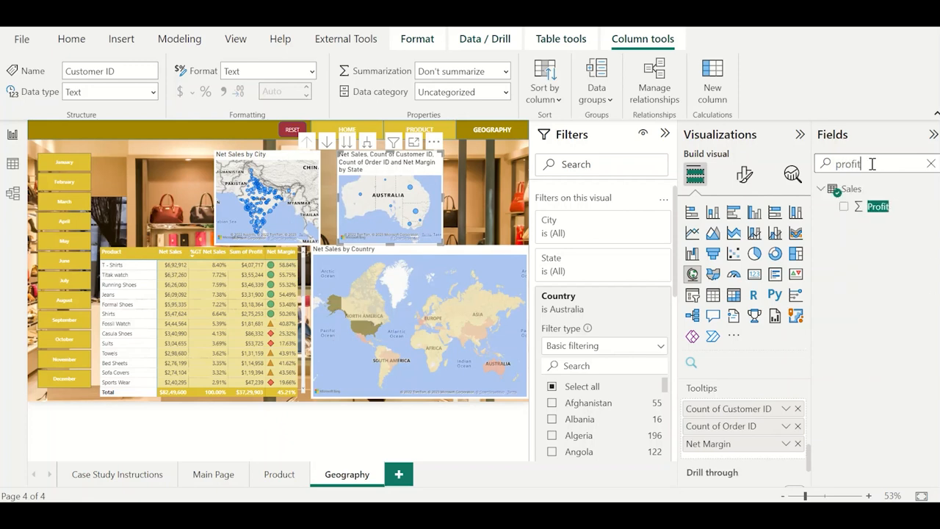
drag(880, 206, 764, 456)
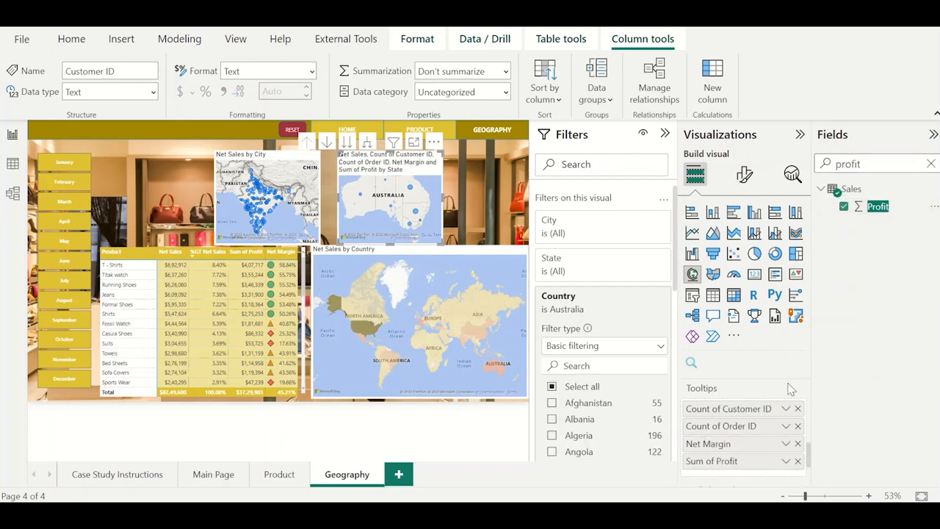
Add Shipping Cost from the Sales table to the Australia map's tooltips.
double_click(871, 162)
text(shi)
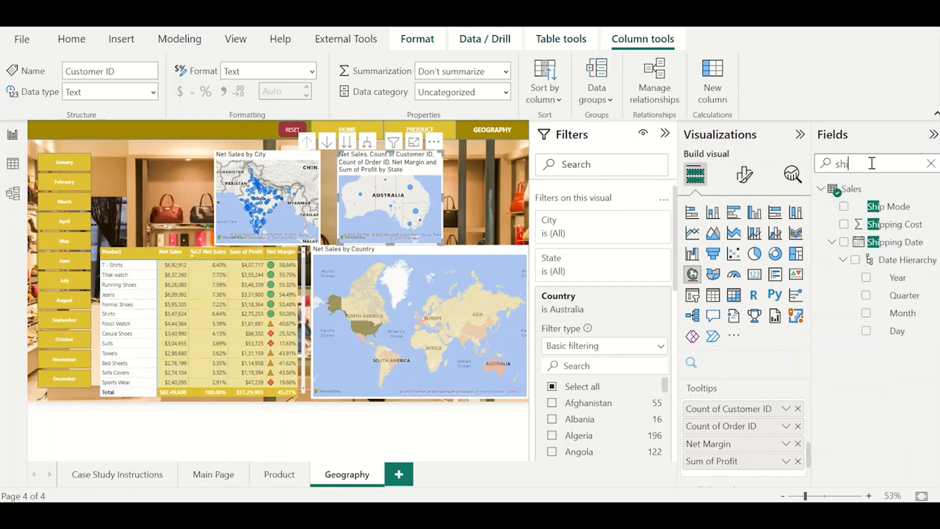
text(pping)
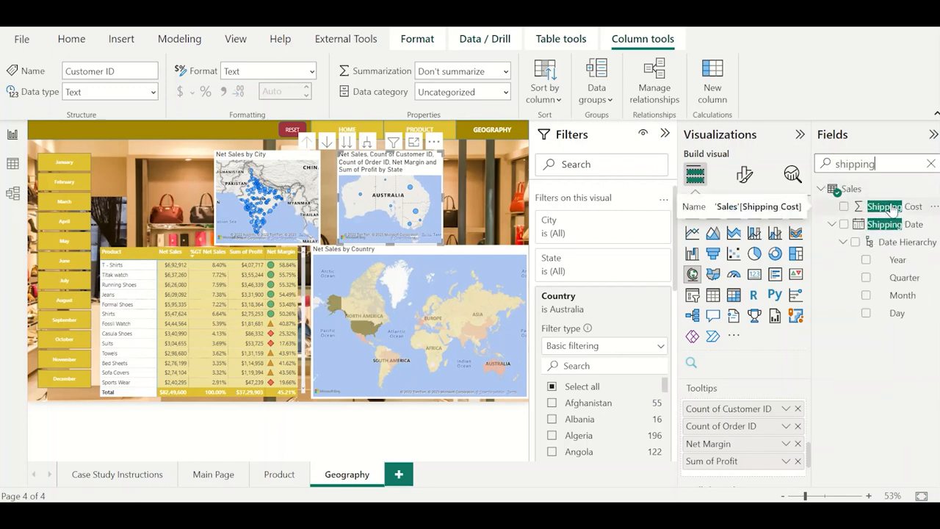
drag(891, 209, 734, 474)
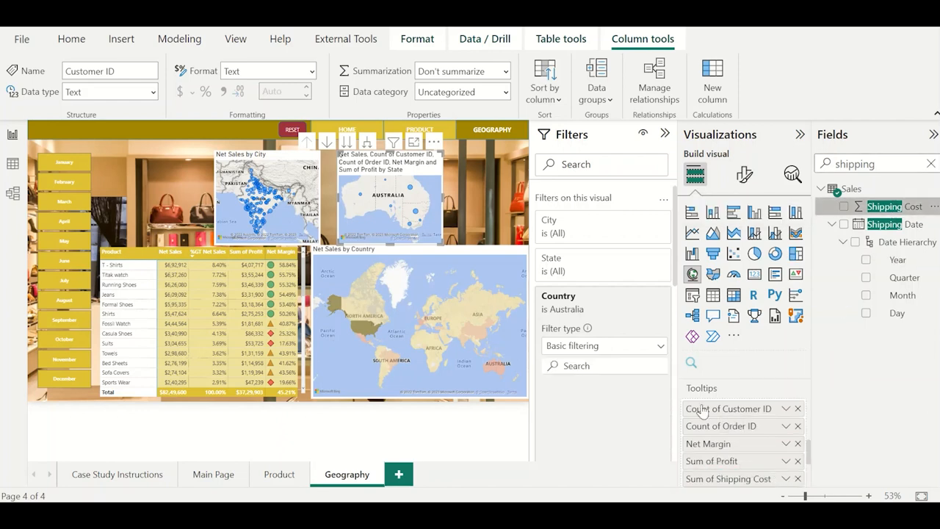
Check the Australian states' tooltips in focus mode and compare the page with the finished reference report.
click(414, 141)
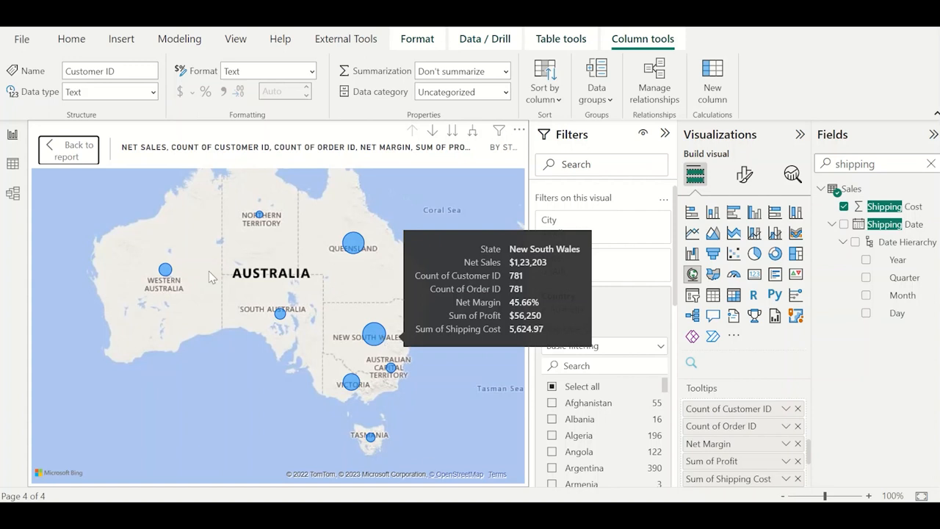
click(72, 151)
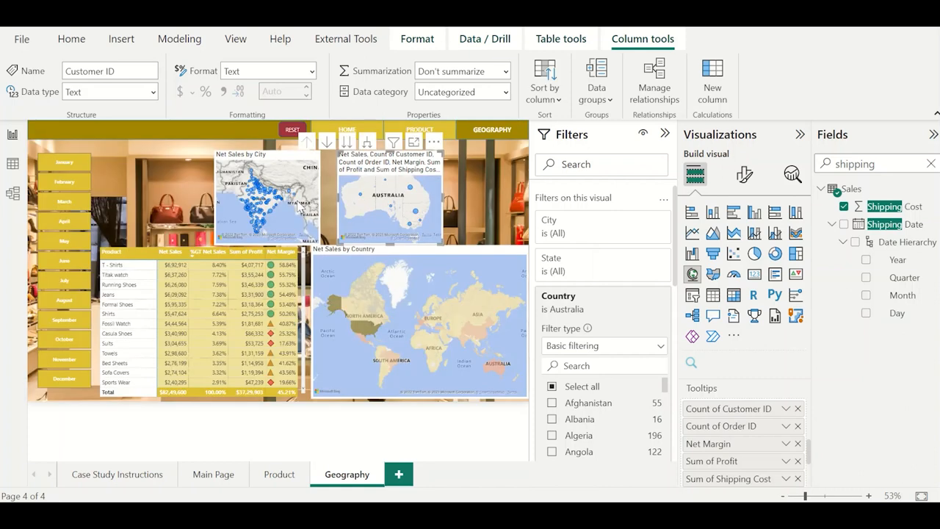
click(357, 252)
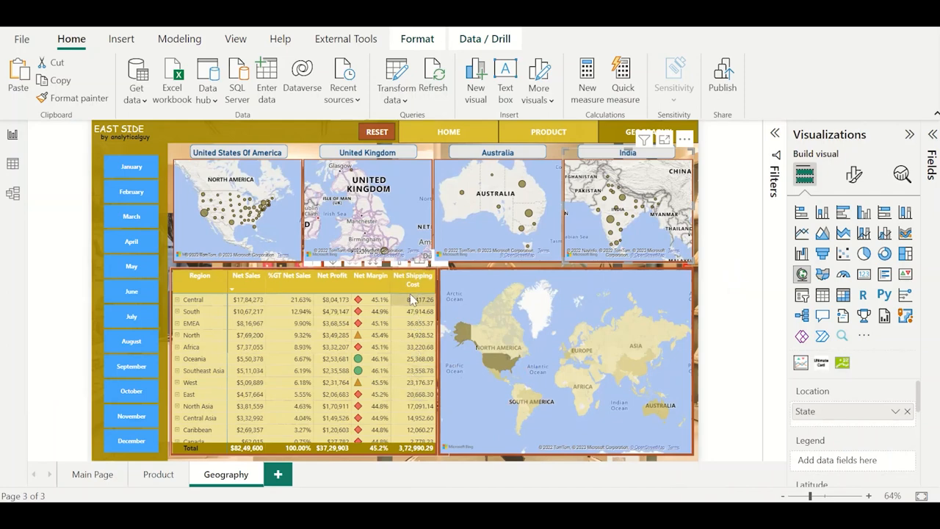
key(alt+Tab)
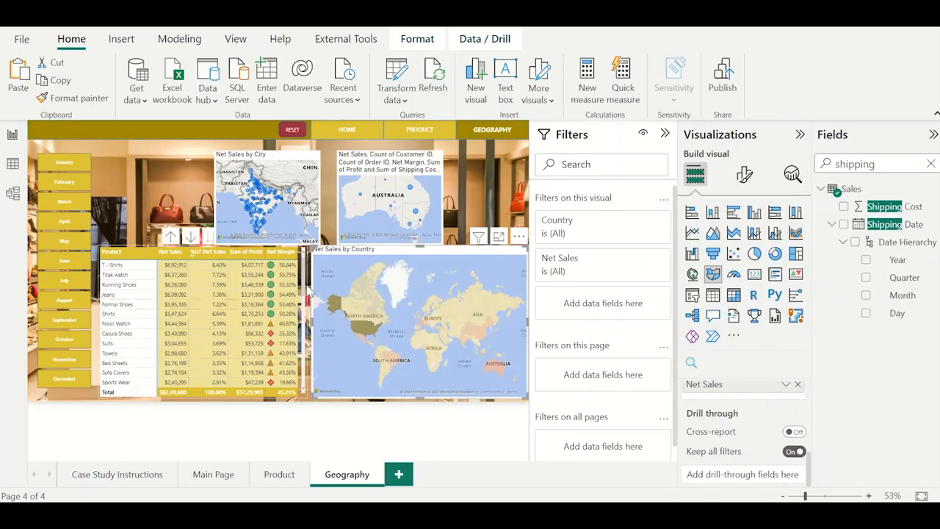
Add Shipping Cost to the product table on the Geography page and widen the table to fit the new column.
click(308, 290)
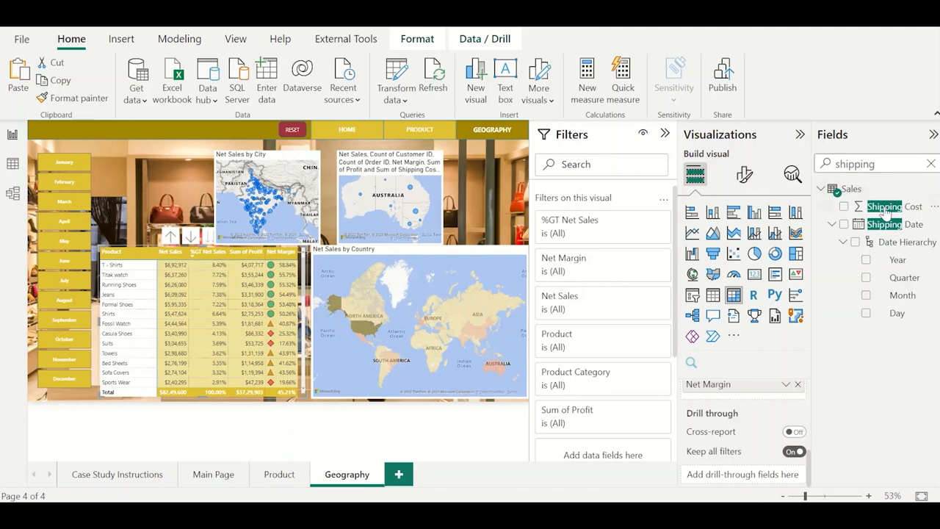
drag(886, 211, 771, 401)
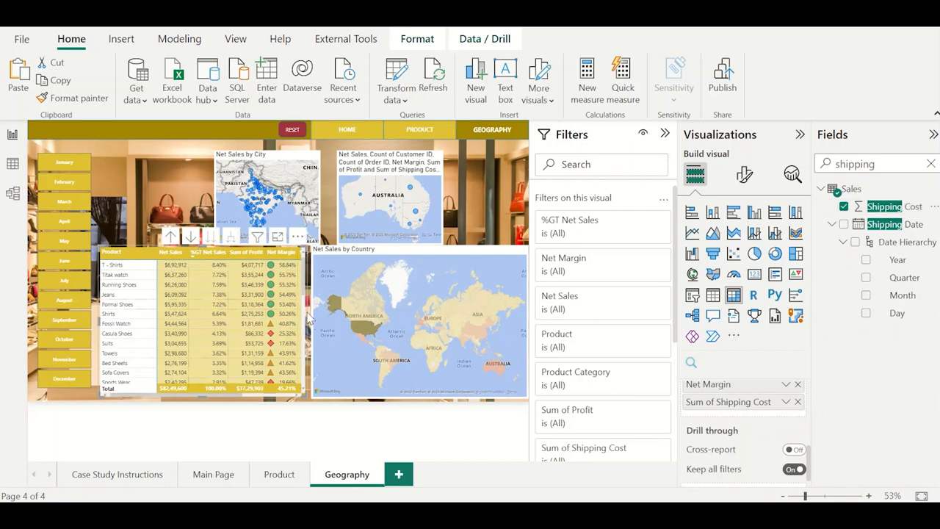
drag(305, 318, 360, 320)
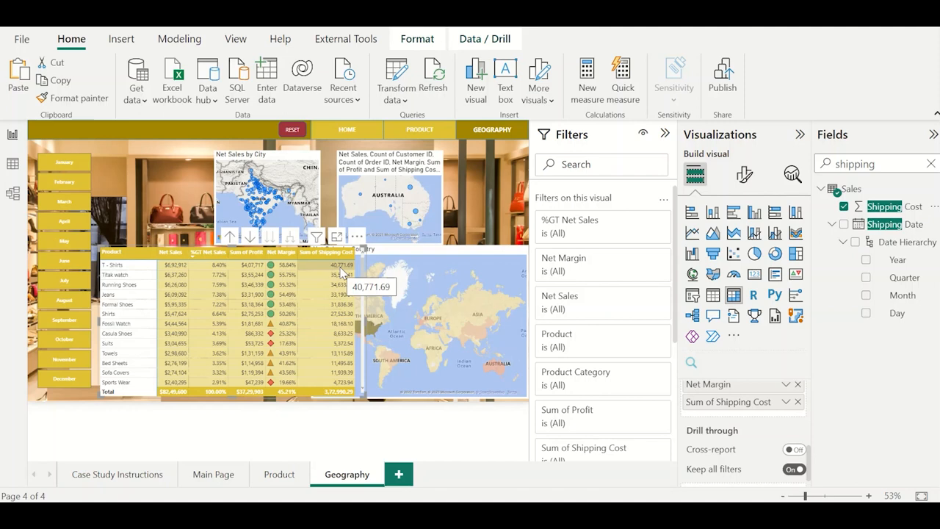
click(490, 208)
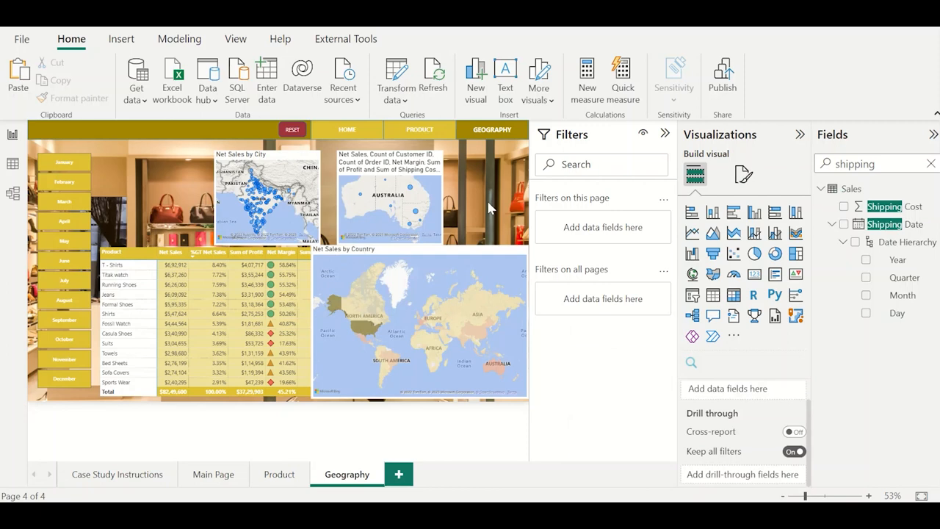
Enable the action of the PRODUCT button on the Geography page with type Bookmark and bookmark Product.
click(290, 477)
click(348, 475)
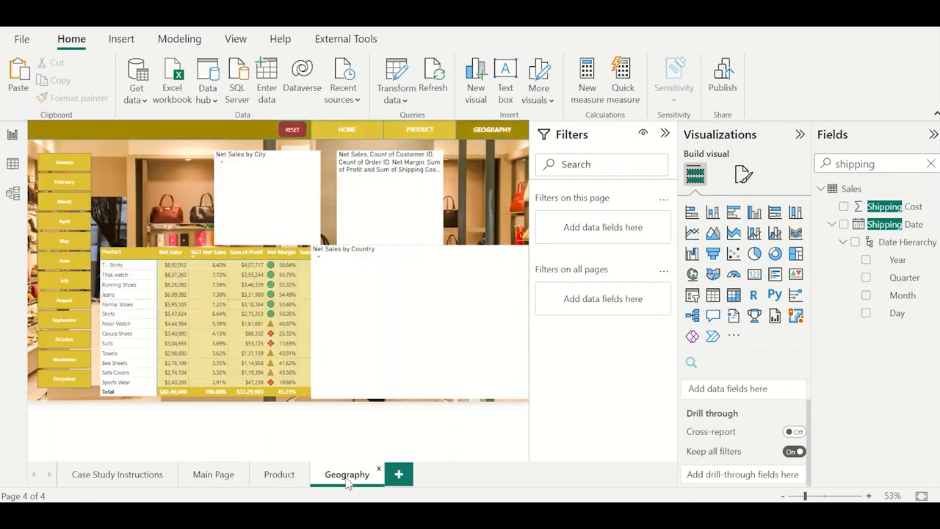
click(416, 131)
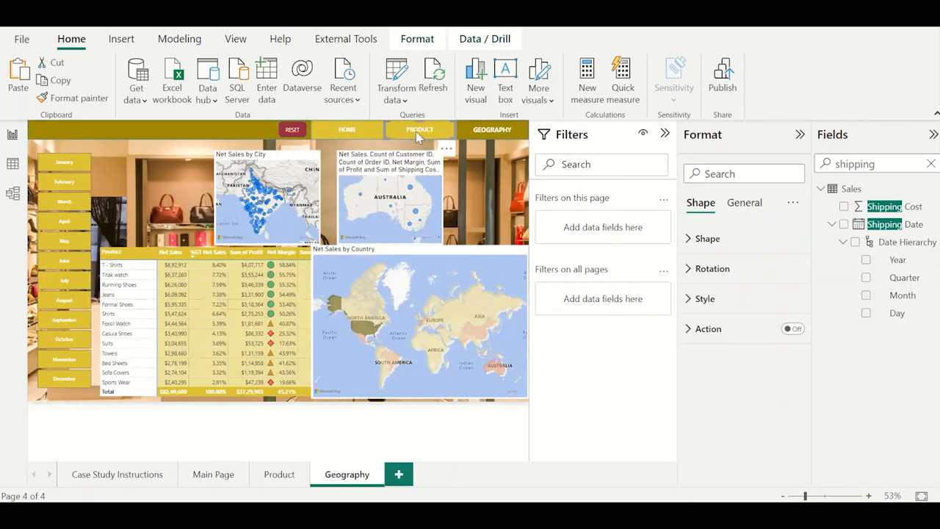
click(792, 329)
click(734, 332)
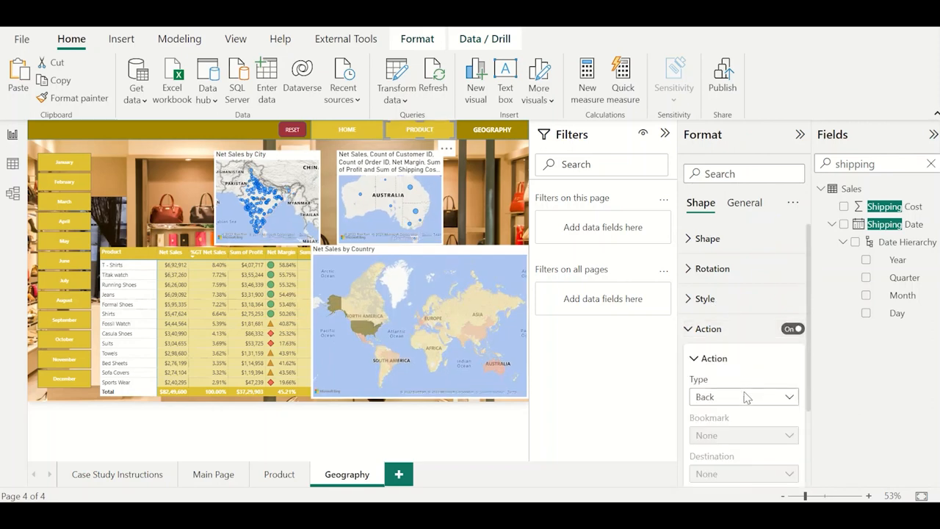
click(742, 396)
click(715, 308)
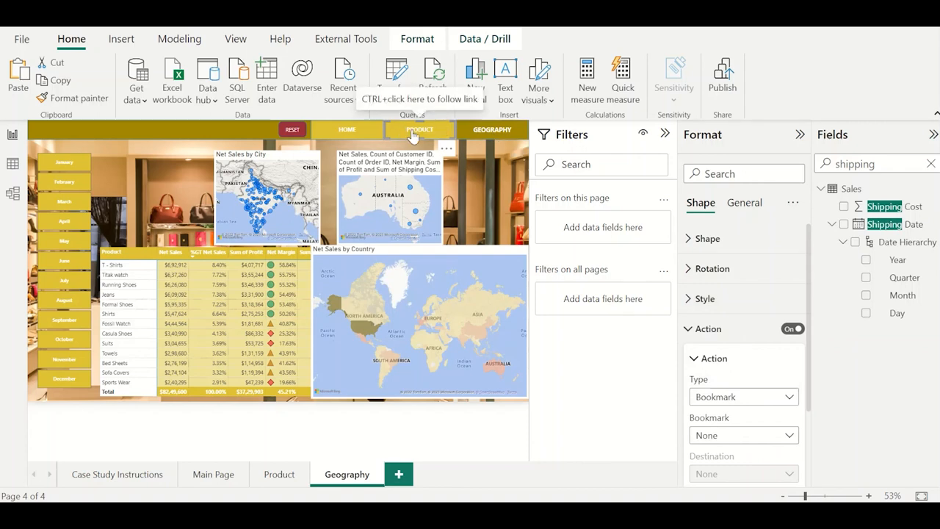
click(732, 438)
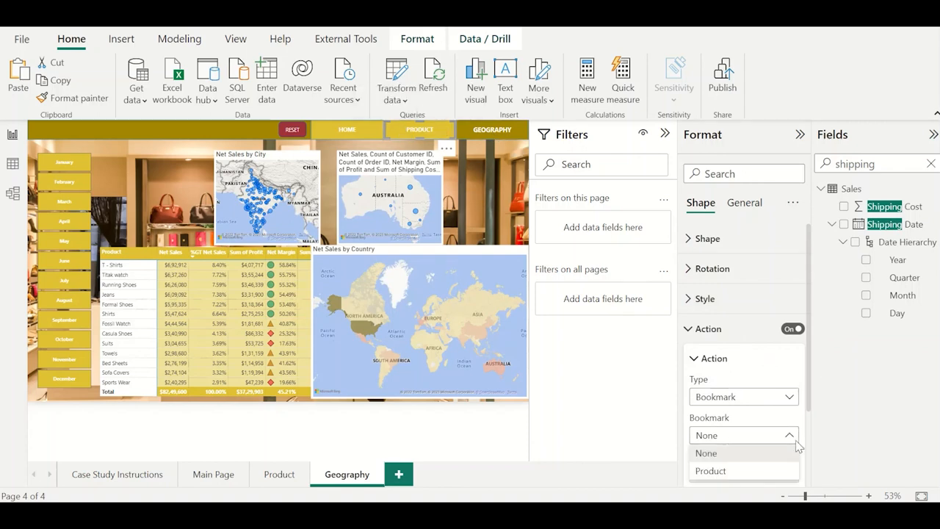
click(738, 471)
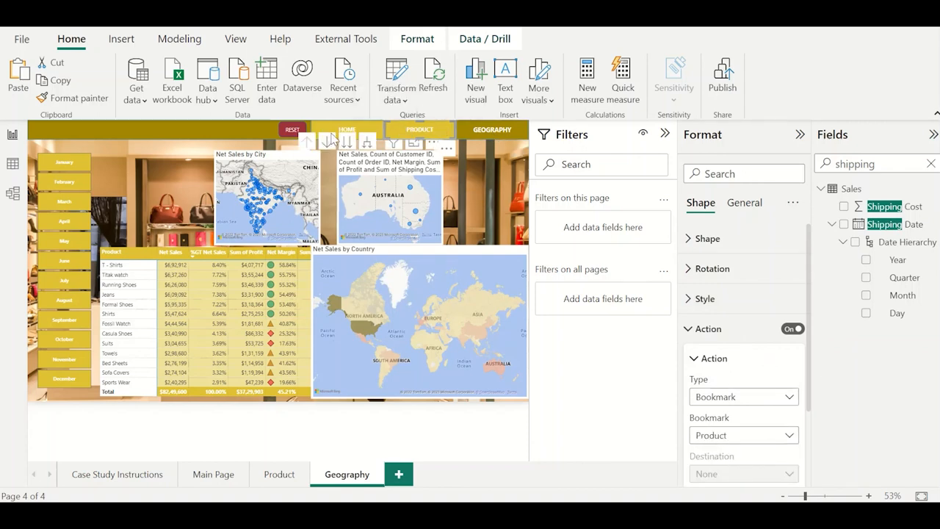
Add a bookmark of the Main Page report page and name it Main Page.
click(350, 138)
click(349, 137)
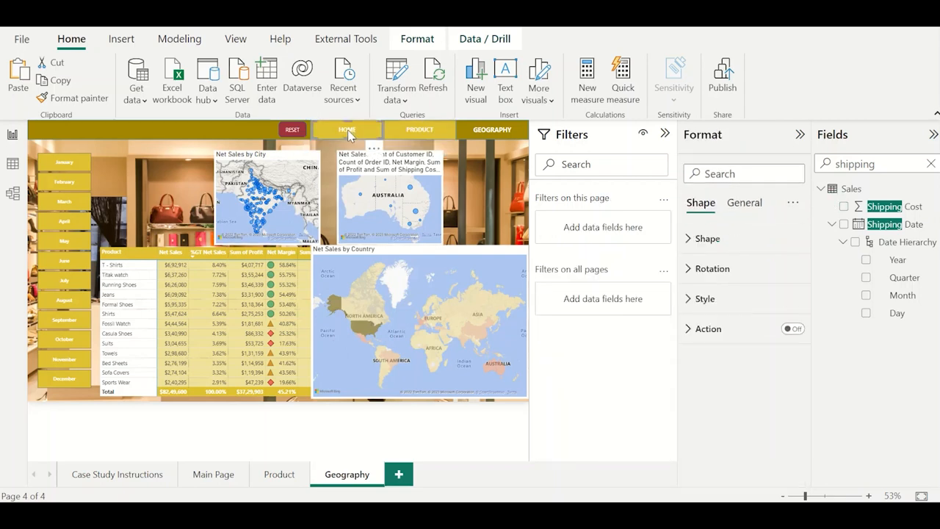
click(231, 478)
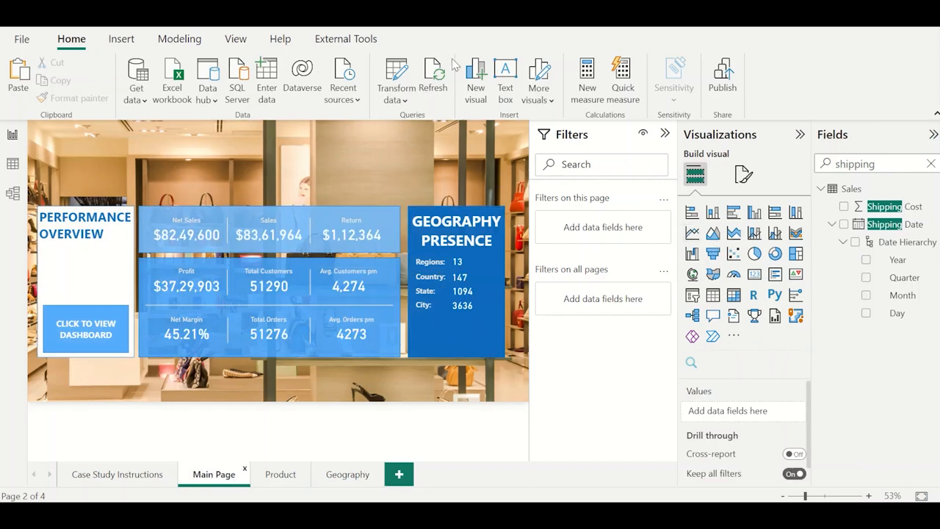
click(248, 38)
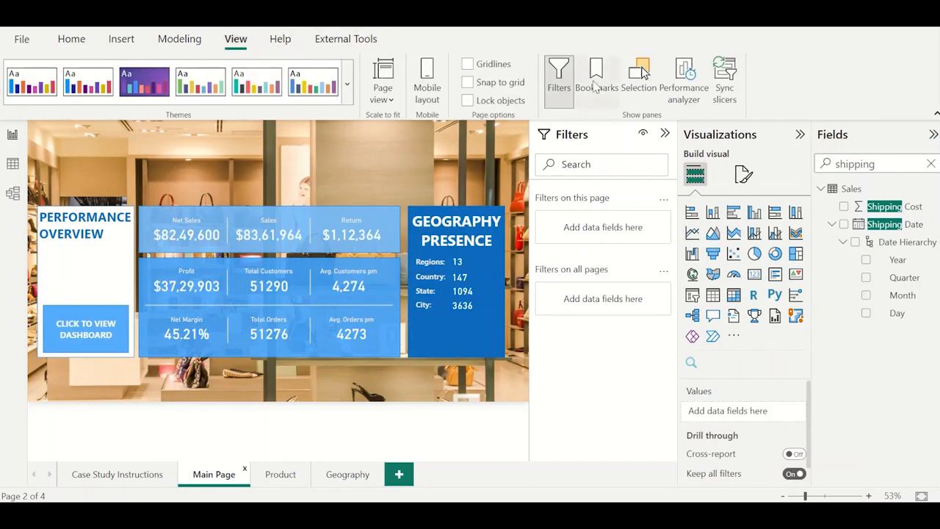
click(596, 81)
click(596, 85)
click(596, 86)
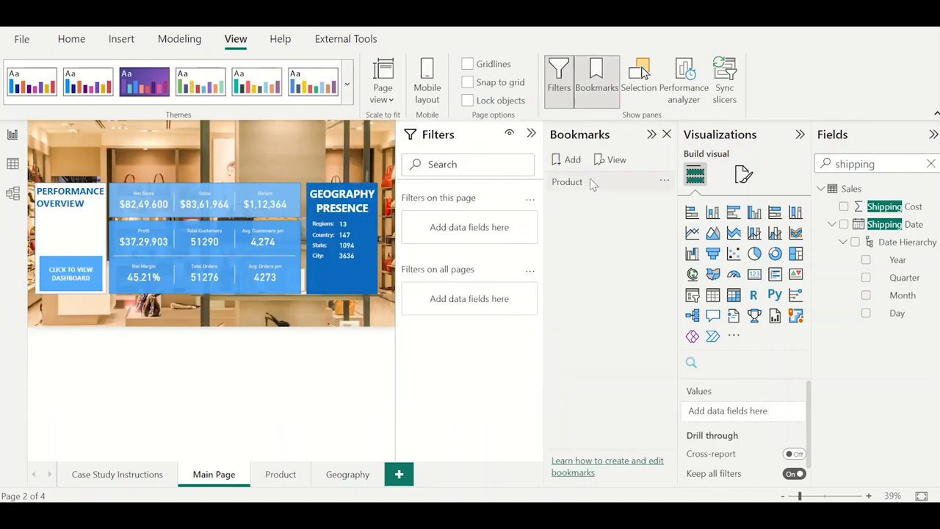
click(565, 161)
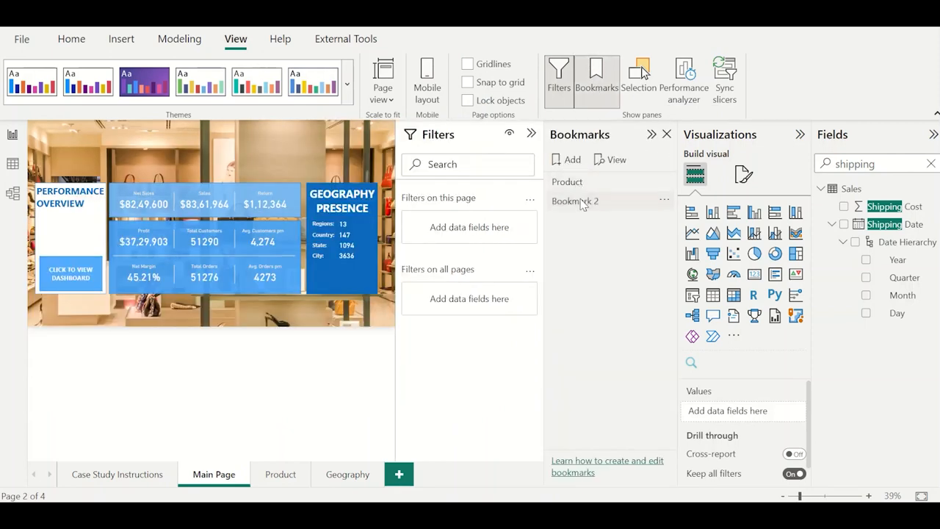
double_click(582, 202)
text(Main Pa)
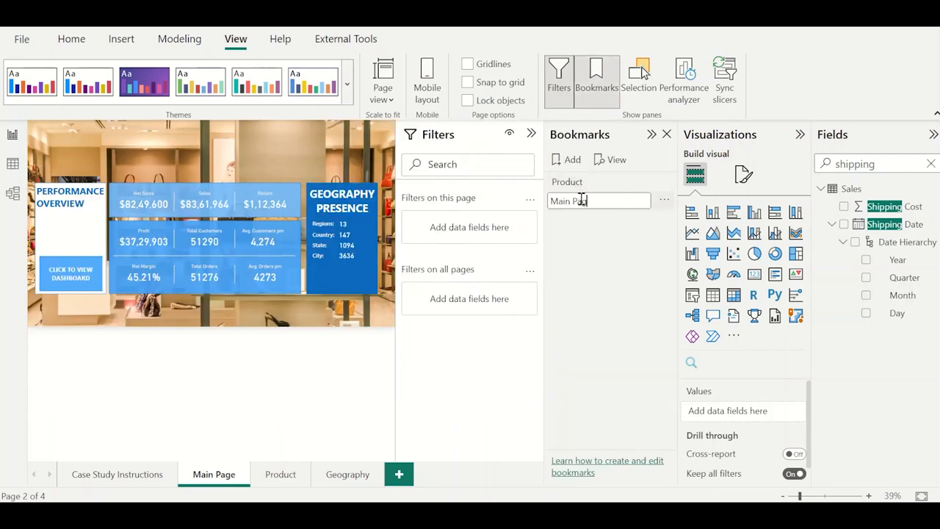
text(ge)
key(Return)
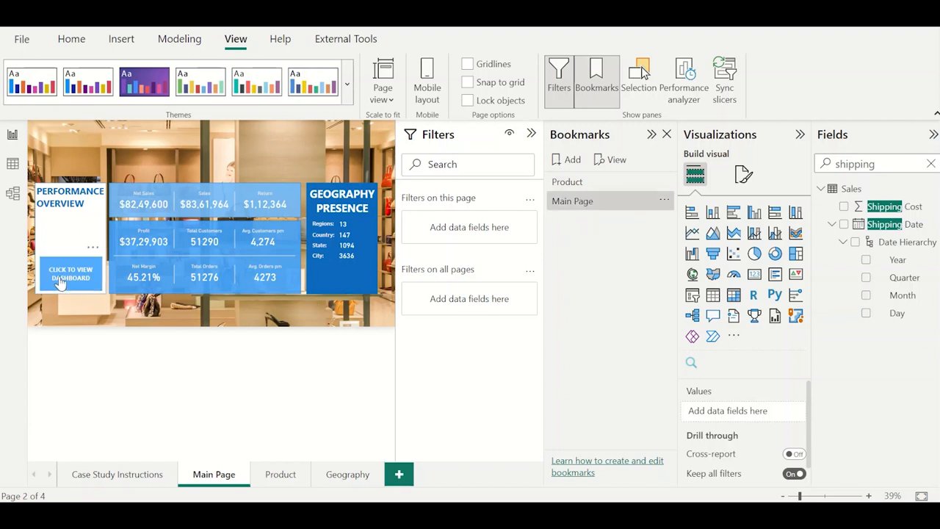
Add a bookmark of the Geography report page and name it Geography.
ctrl+click(94, 287)
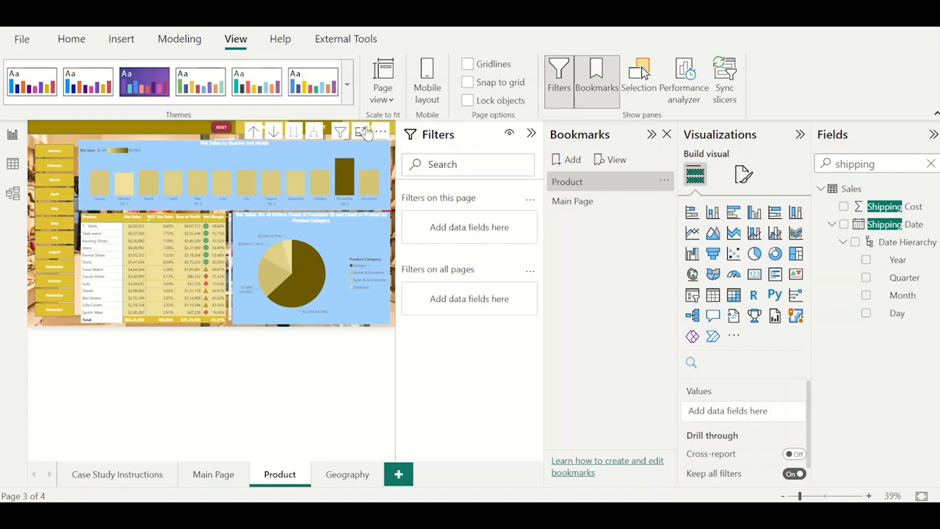
click(345, 474)
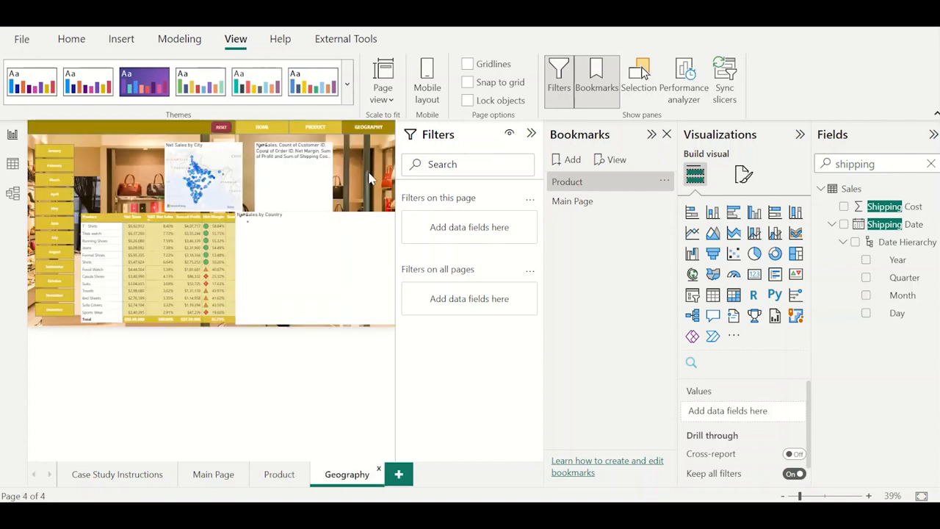
click(572, 159)
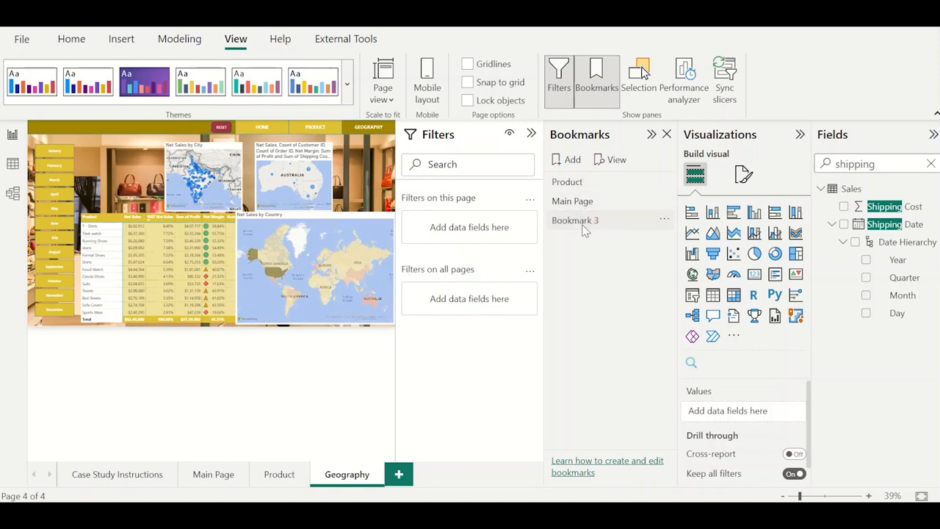
double_click(583, 222)
text(Geo)
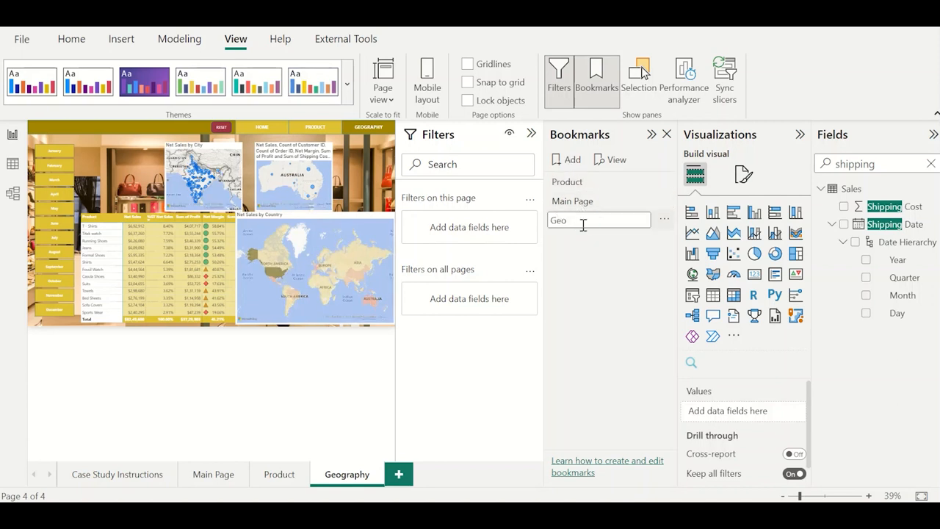
text(graphy)
key(Return)
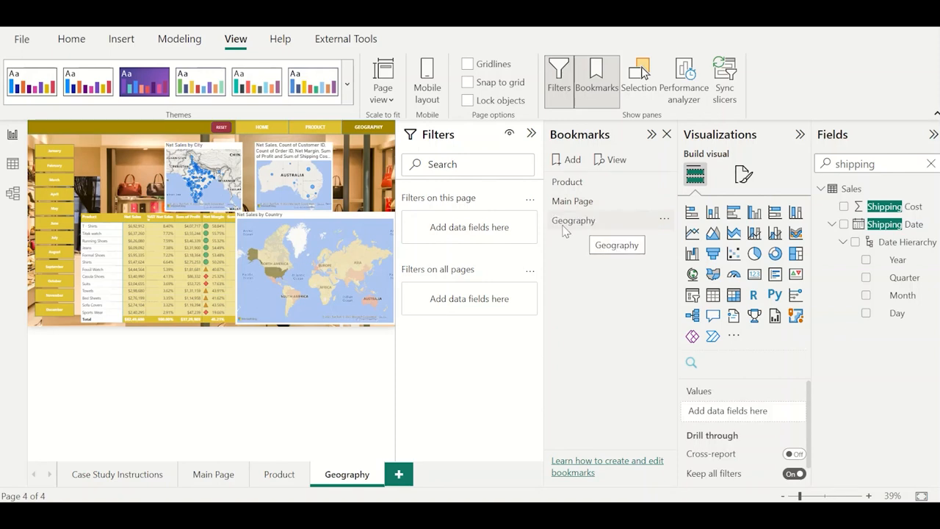
Move the India and Australia maps on the Geography page side by side above the product table, starting at the table's left edge.
drag(199, 152, 113, 152)
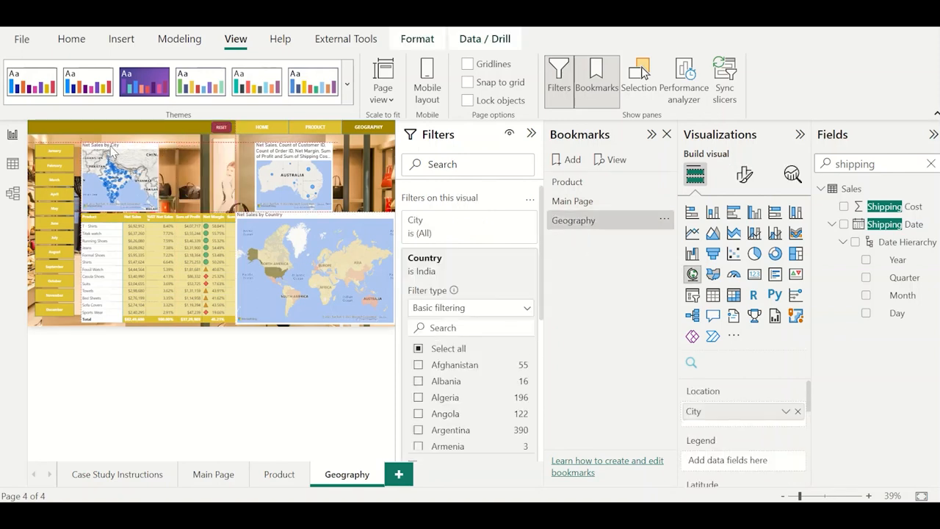
drag(197, 150, 101, 151)
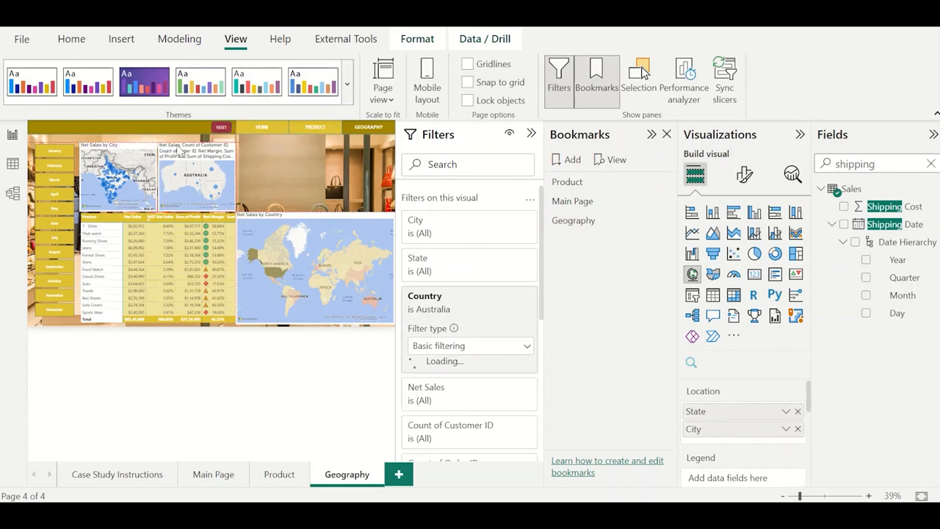
key(alt+Tab)
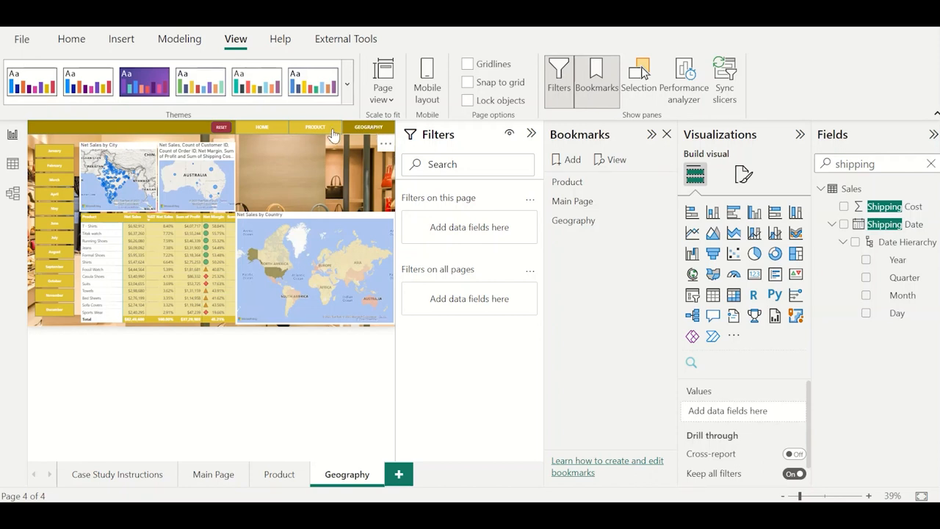
Set the HOME button's action on the Geography page to type Bookmark with bookmark Main Page, after checking the PRODUCT button's action.
click(332, 132)
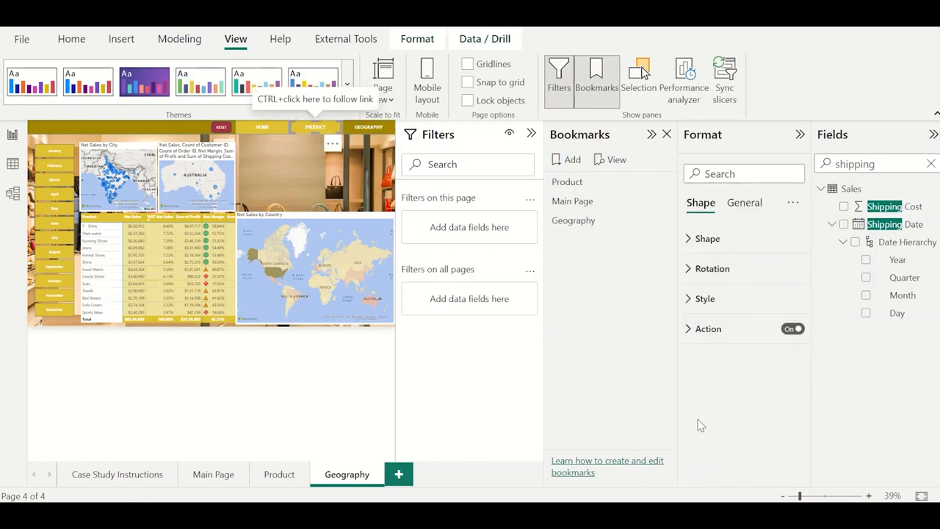
click(724, 332)
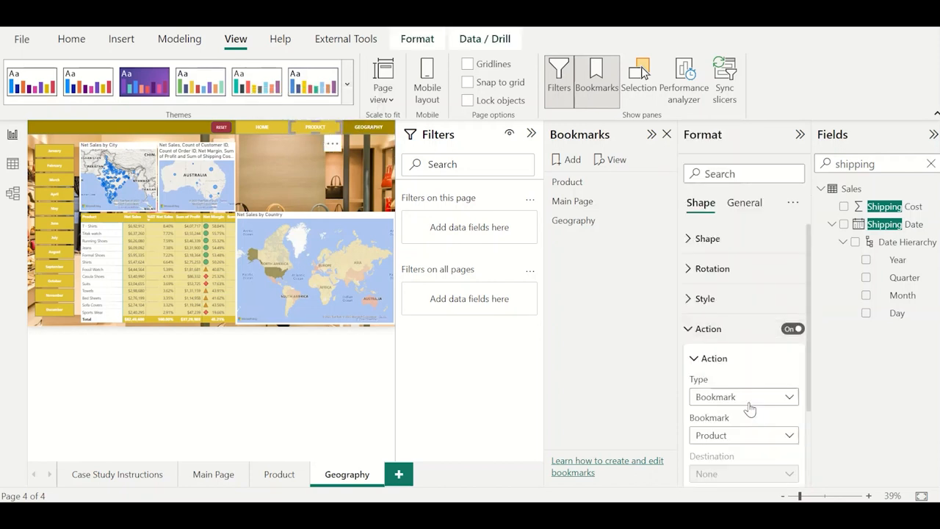
click(267, 131)
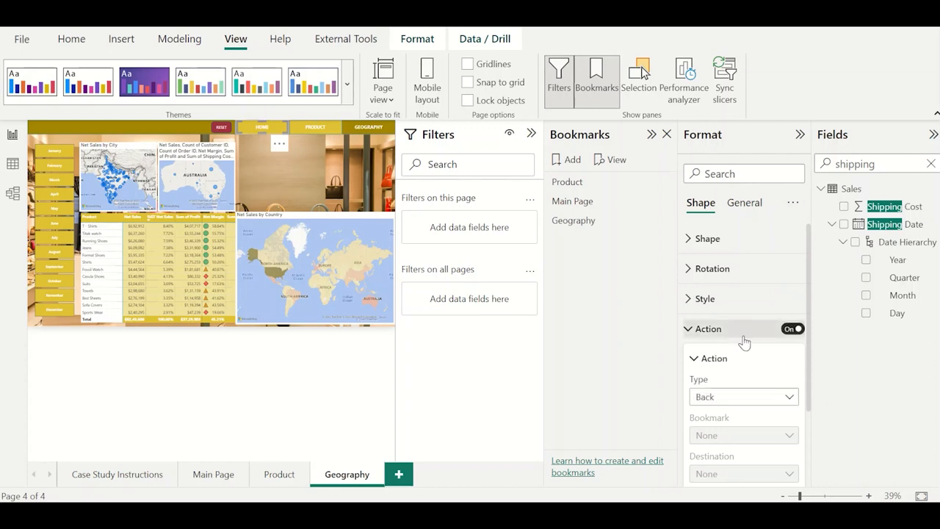
click(721, 397)
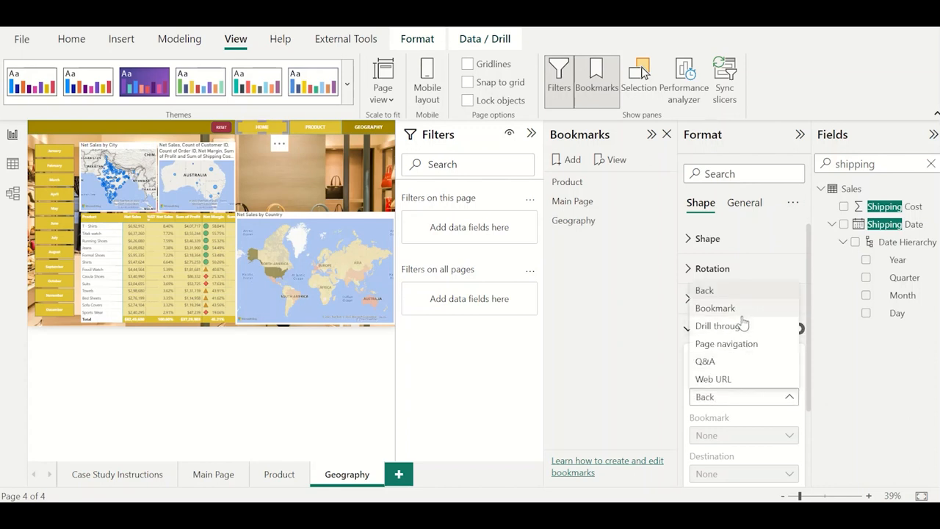
click(716, 308)
click(738, 436)
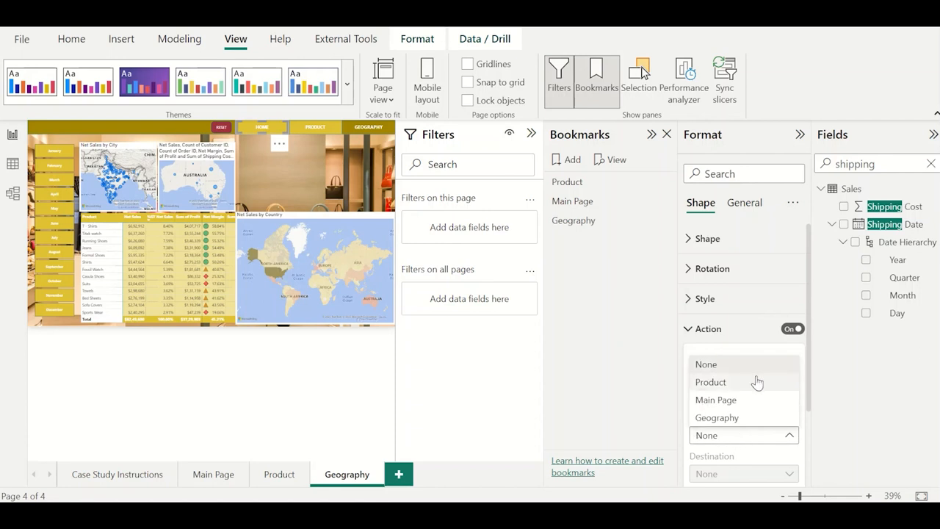
click(734, 401)
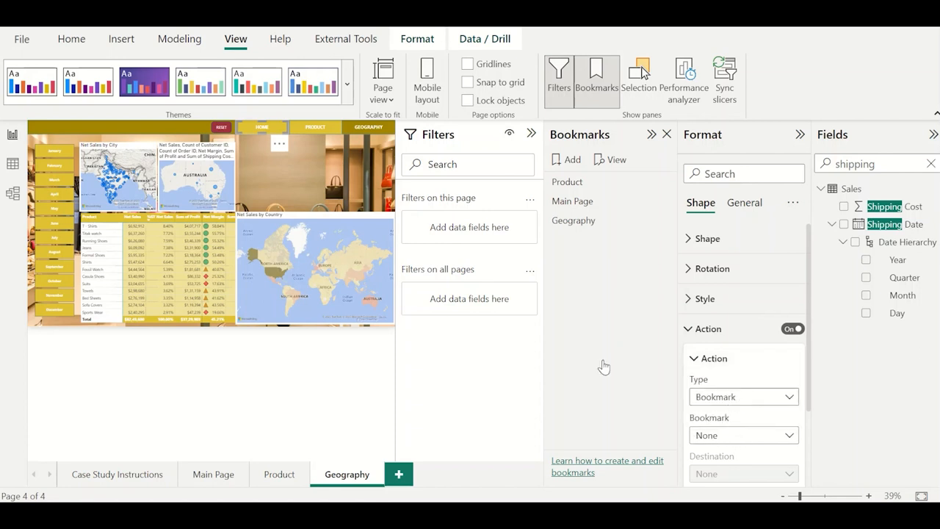
click(278, 169)
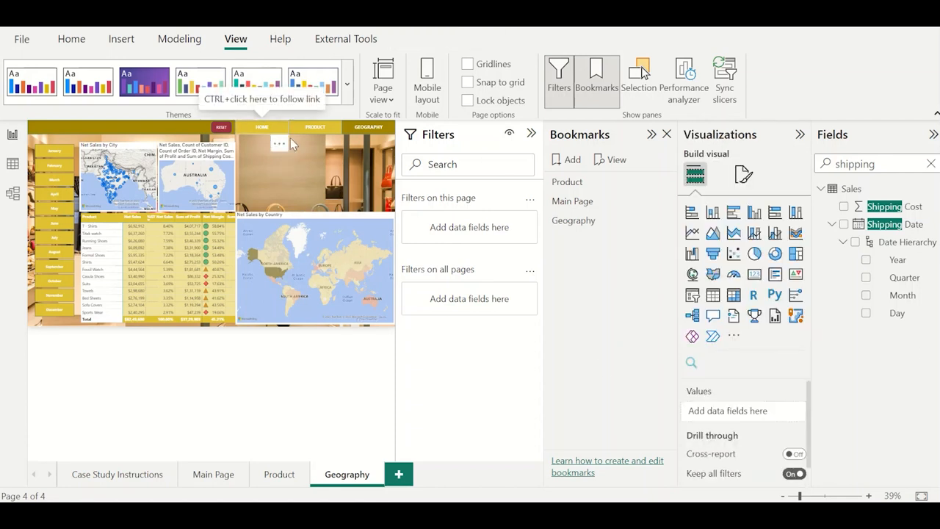
Change the RESET button's action bookmark on the Geography page to Geography.
click(222, 131)
click(707, 328)
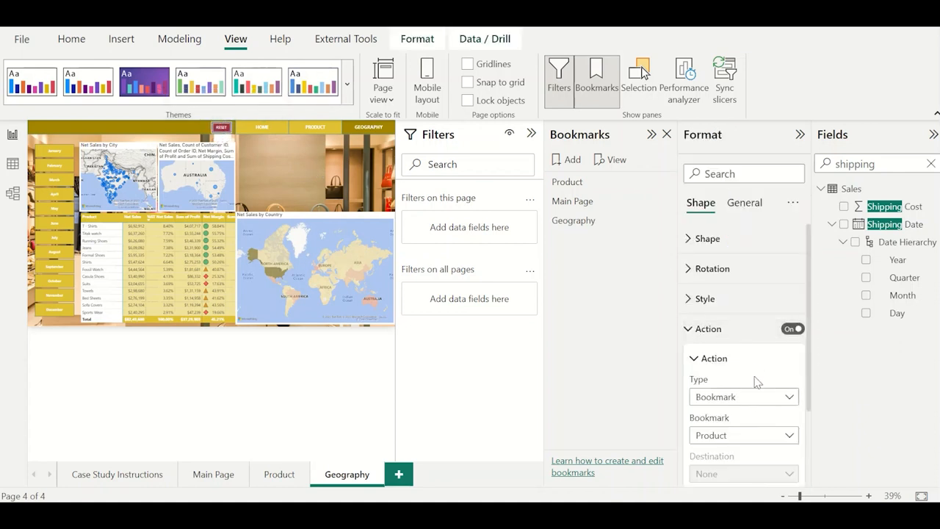
click(738, 435)
click(725, 417)
click(359, 165)
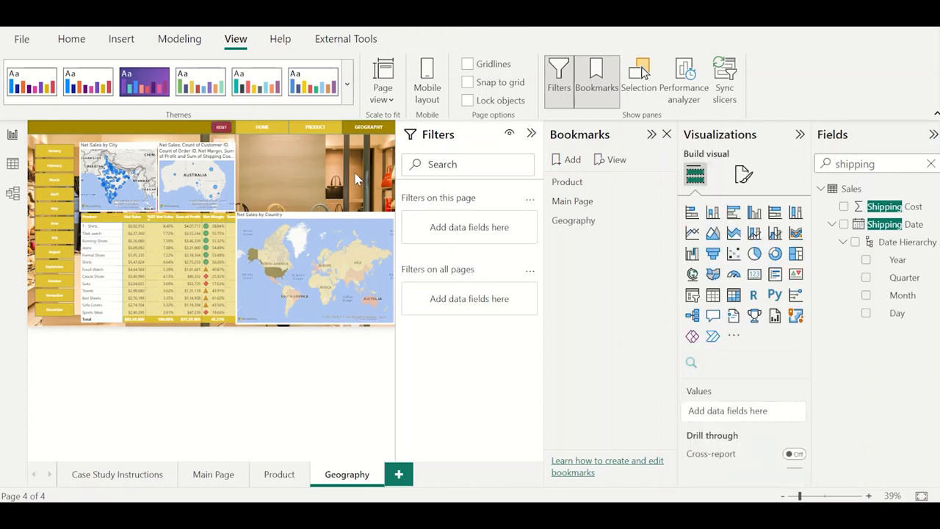
Enable the GEOGRAPHY button's action on the Product page with type Bookmark and bookmark Geography, and check the RESET button's action.
click(280, 476)
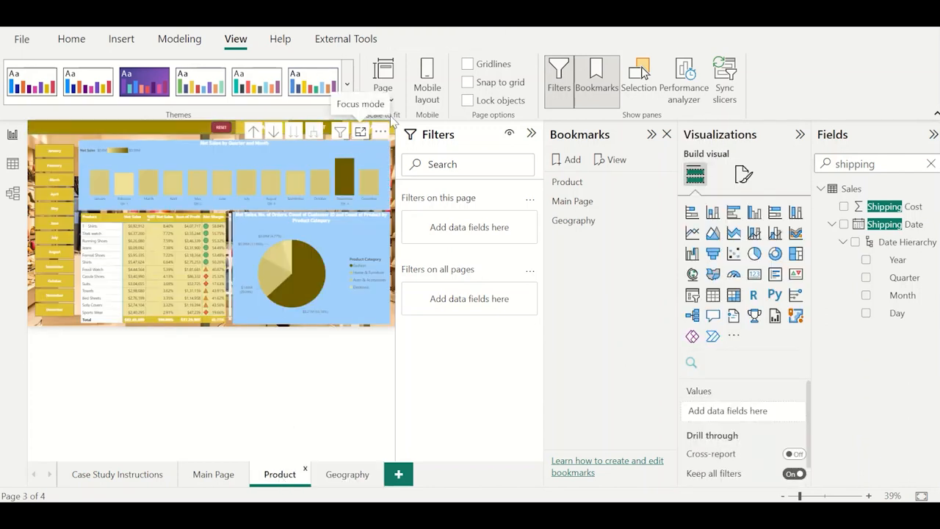
click(392, 129)
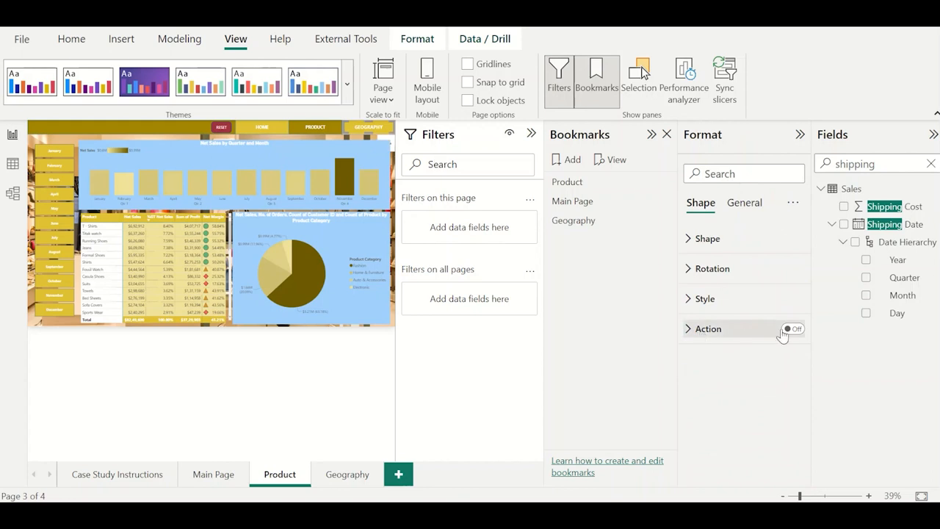
click(727, 332)
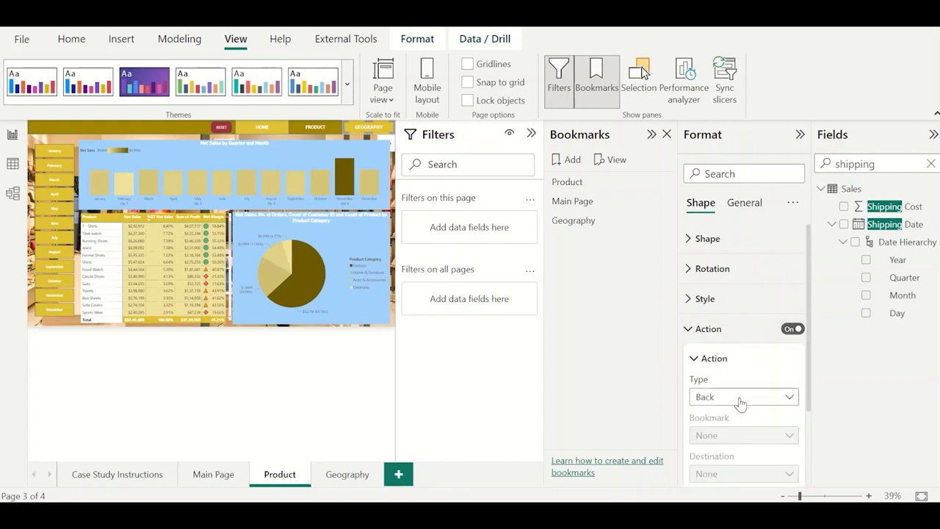
click(738, 397)
click(711, 309)
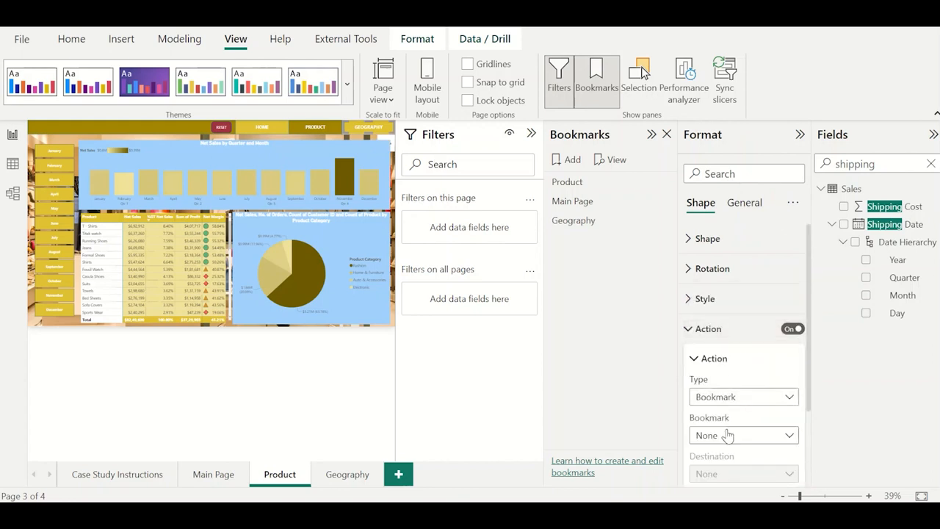
click(728, 434)
click(733, 418)
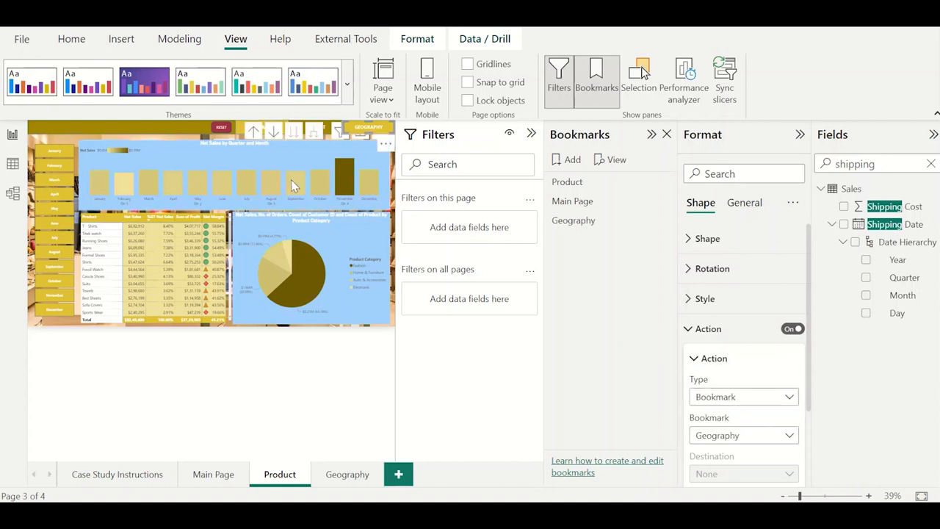
click(218, 127)
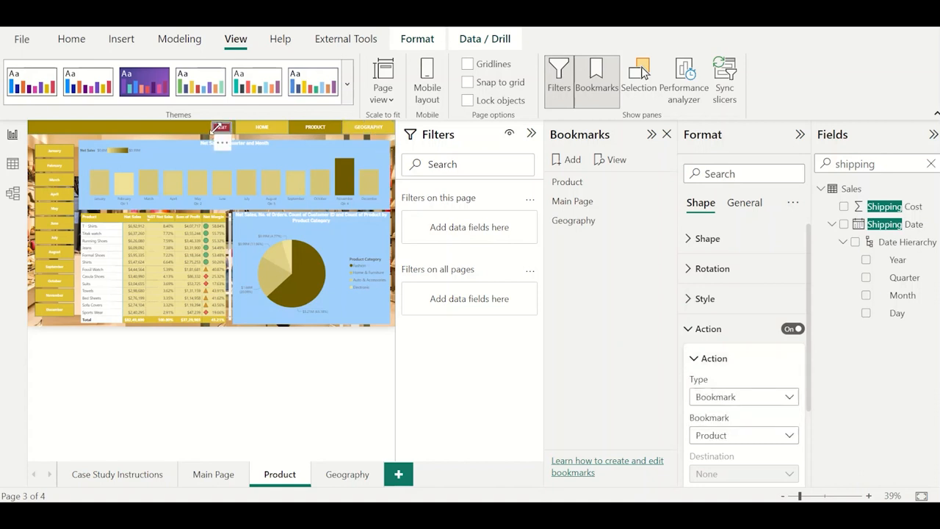
Show the Main Page with the Bookmarks and Filters panes hidden and the Visualizations and Fields panes collapsed.
click(197, 473)
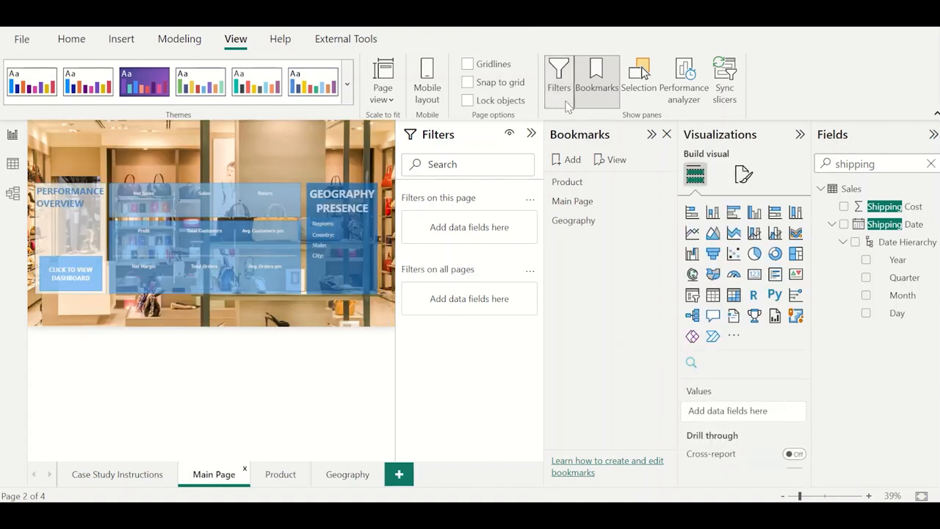
click(586, 93)
click(562, 82)
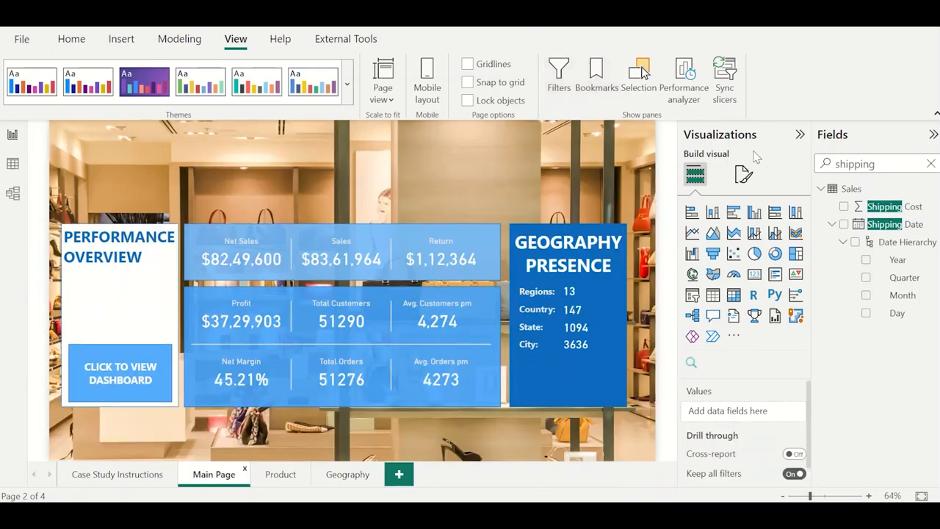
click(799, 134)
click(933, 136)
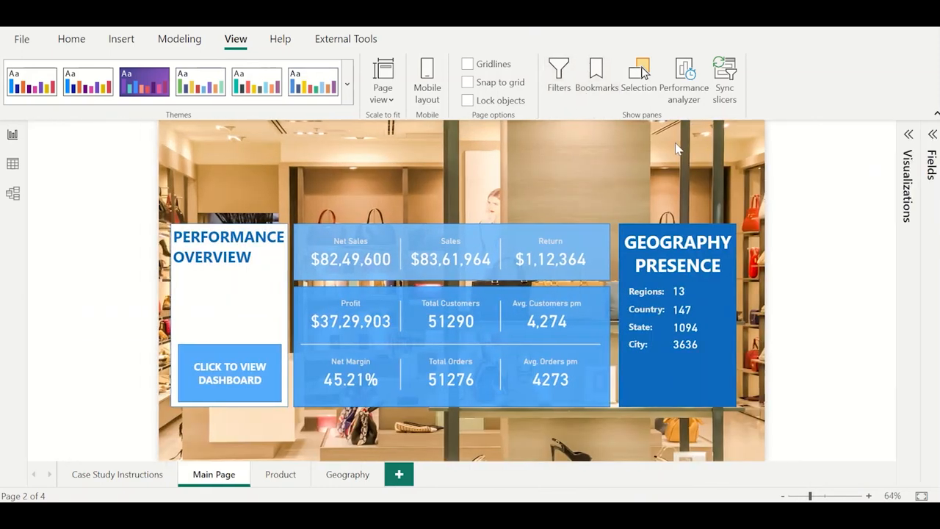
Test the page navigation by opening the dashboard from the Main Page, switching to Product and trying the HOME button.
ctrl+click(232, 367)
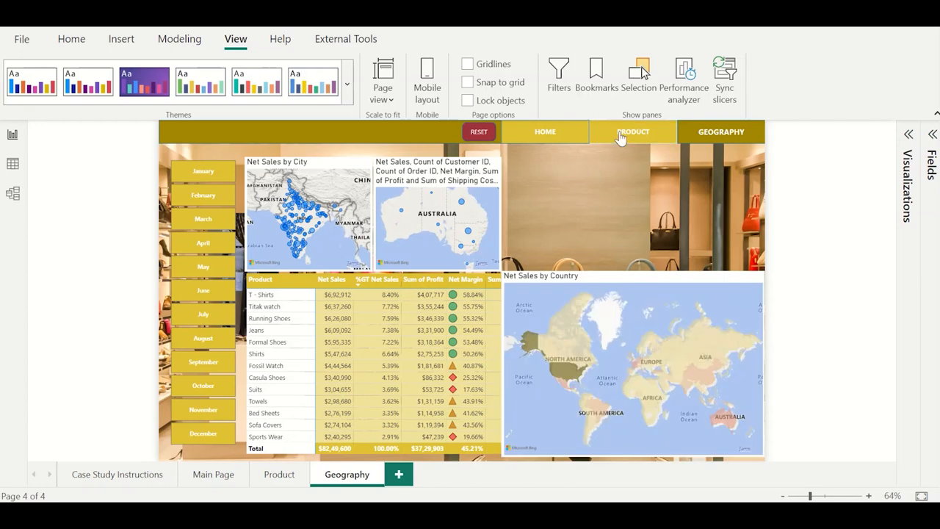
click(621, 136)
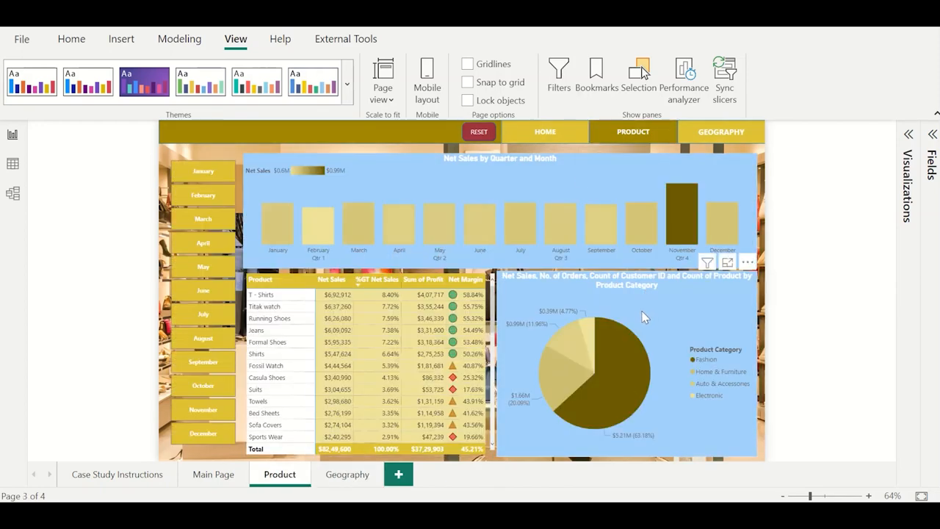
click(543, 129)
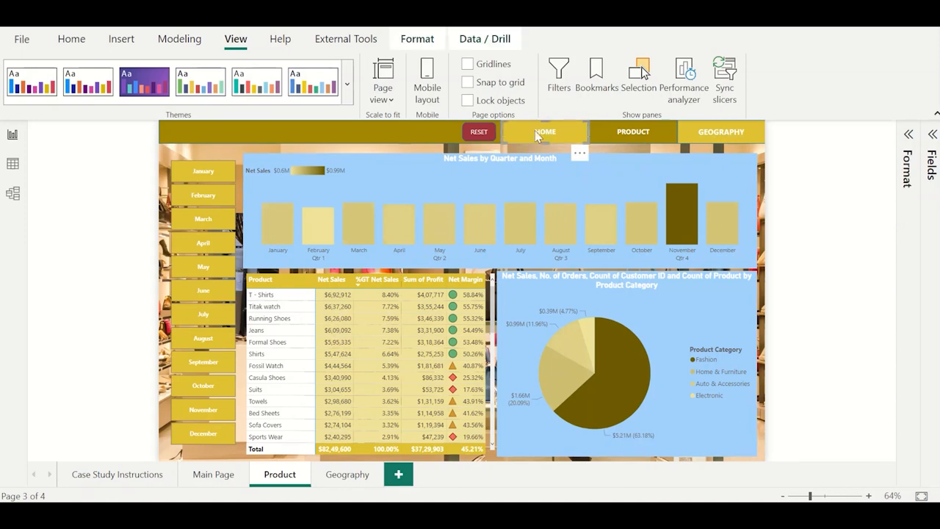
Enable the HOME button's action on the Product page with type Bookmark and bookmark Main Page.
click(909, 139)
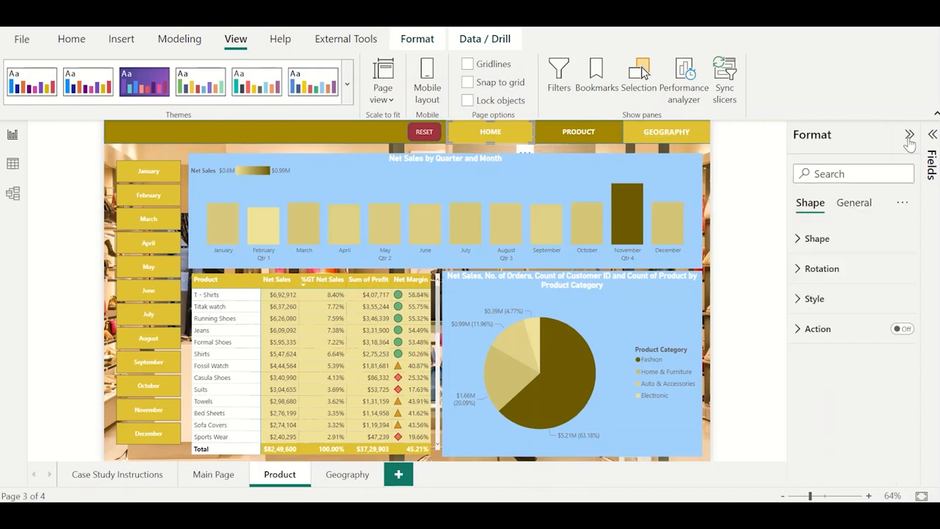
click(901, 329)
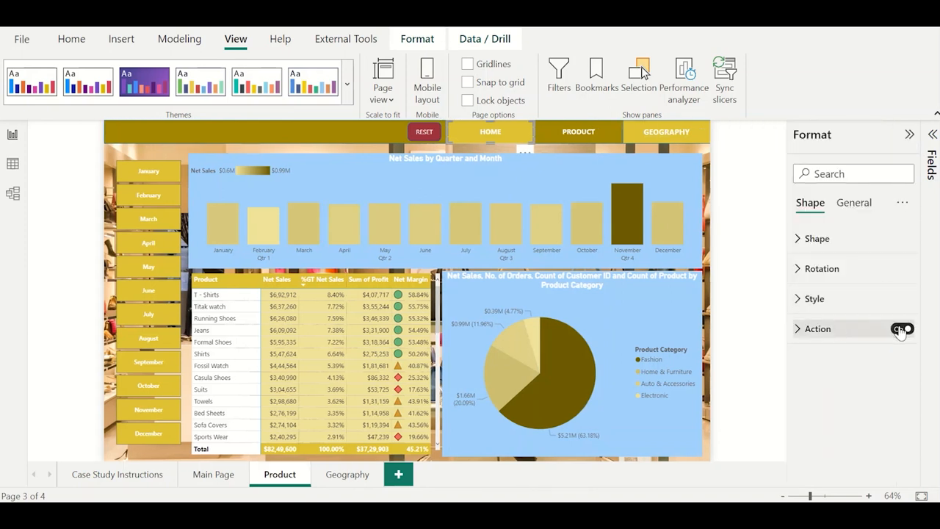
click(832, 332)
click(842, 396)
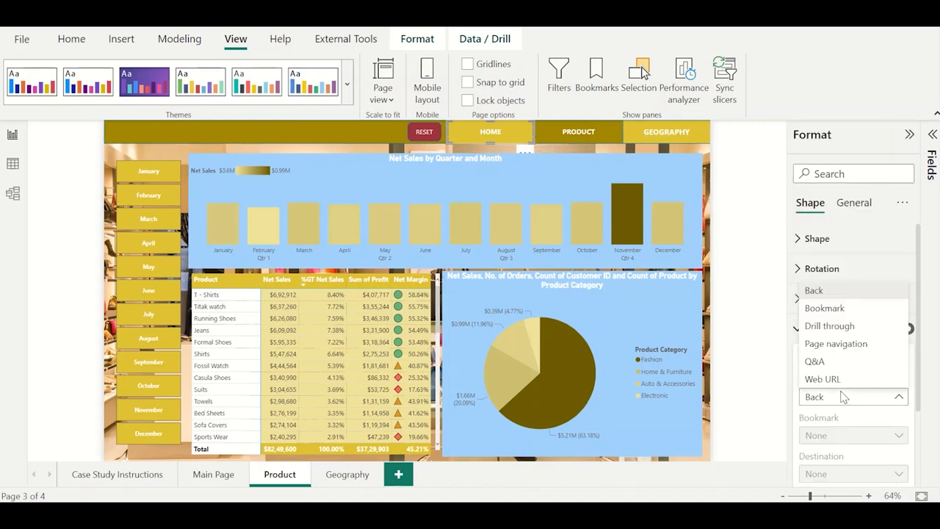
click(830, 310)
click(845, 443)
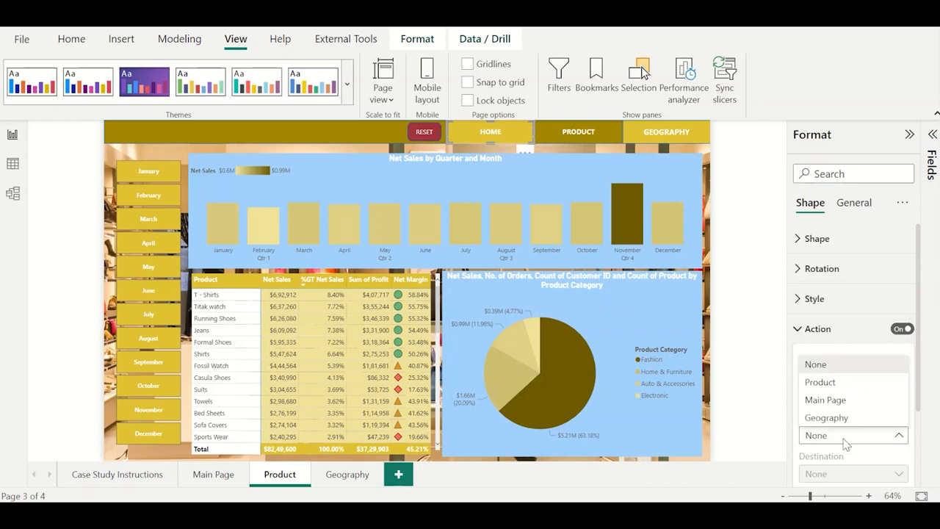
click(847, 402)
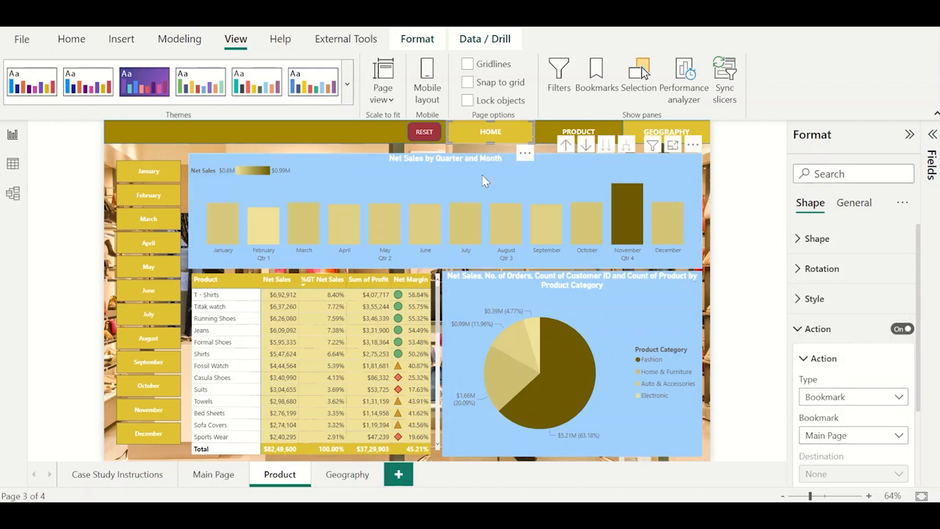
click(319, 149)
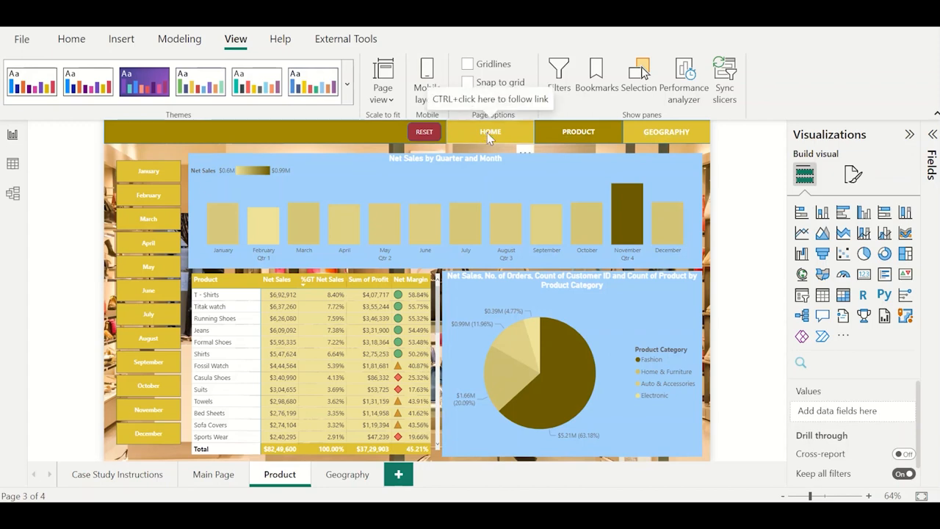
Test the HOME button, the Main Page's dashboard button and the GEOGRAPHY button by following each link in turn.
ctrl+click(487, 132)
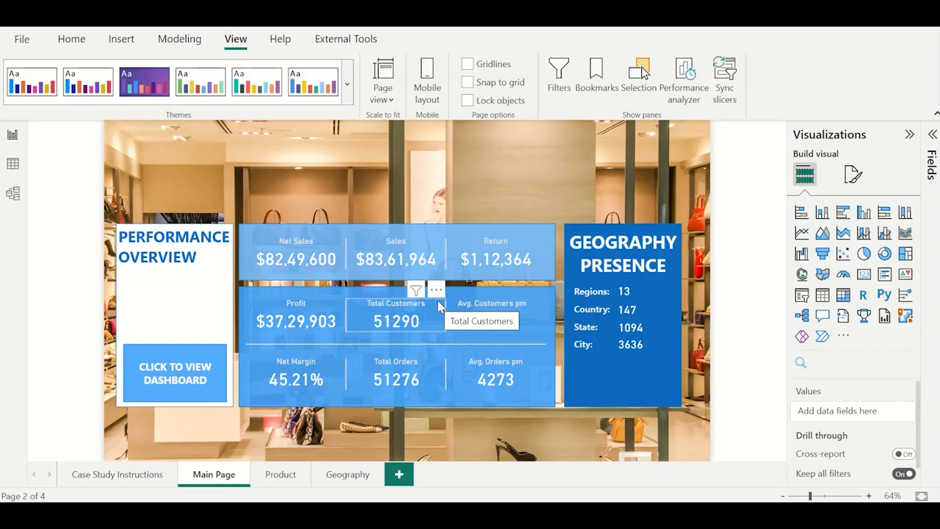
ctrl+click(191, 360)
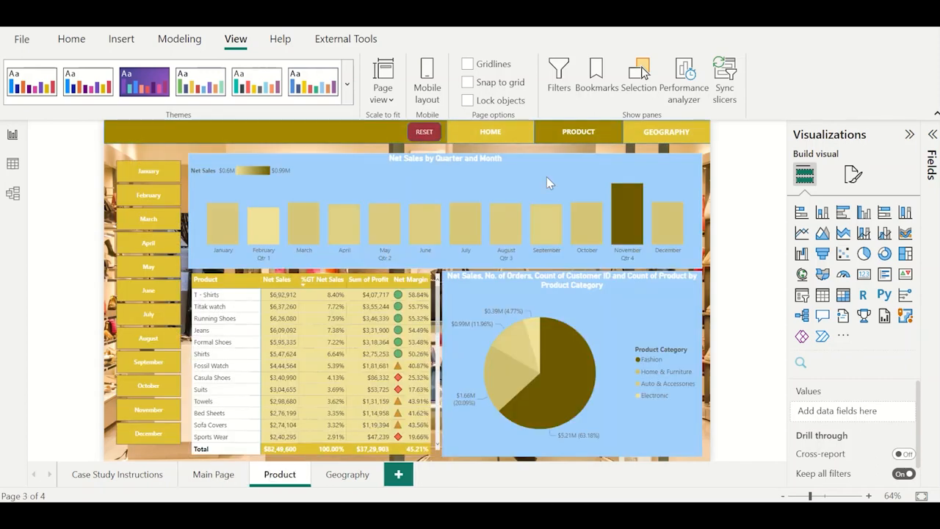
ctrl+click(666, 131)
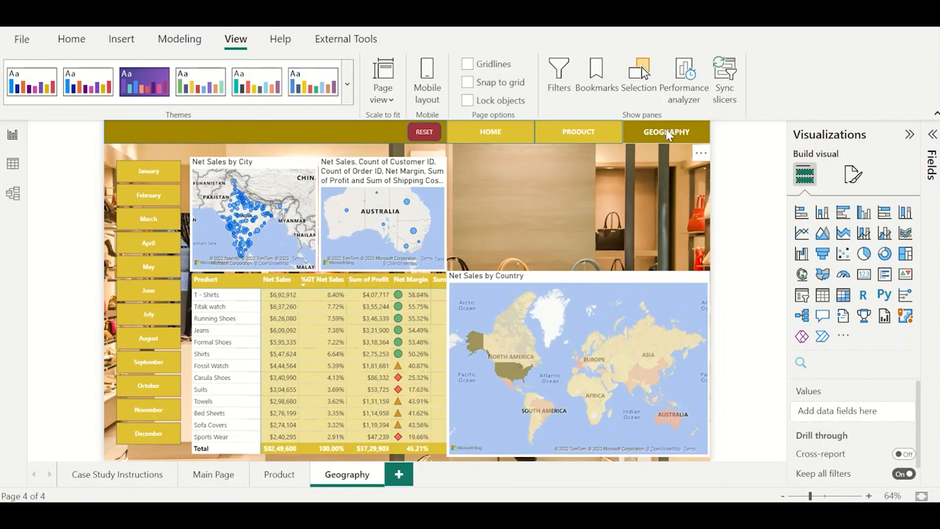
After checking the case study questions, drill the Product page's matrix up to product categories and select Electronic.
click(136, 478)
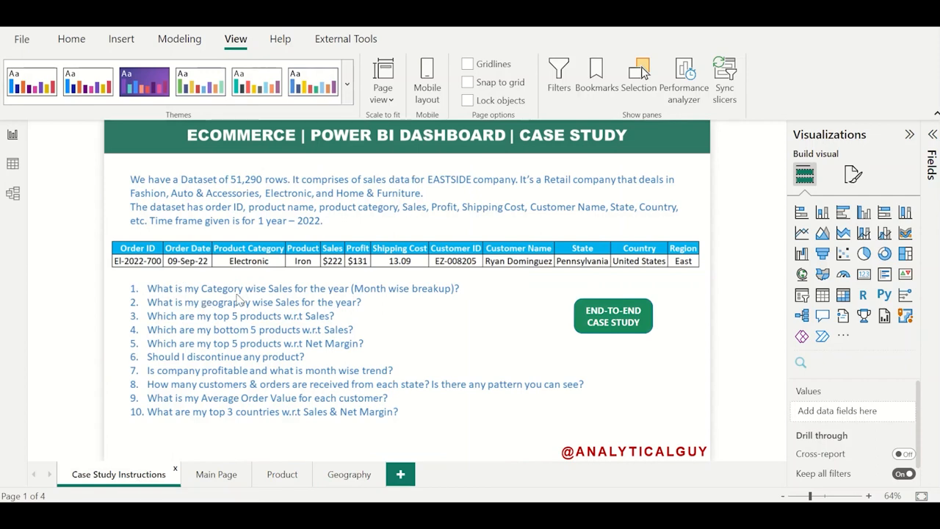
click(287, 476)
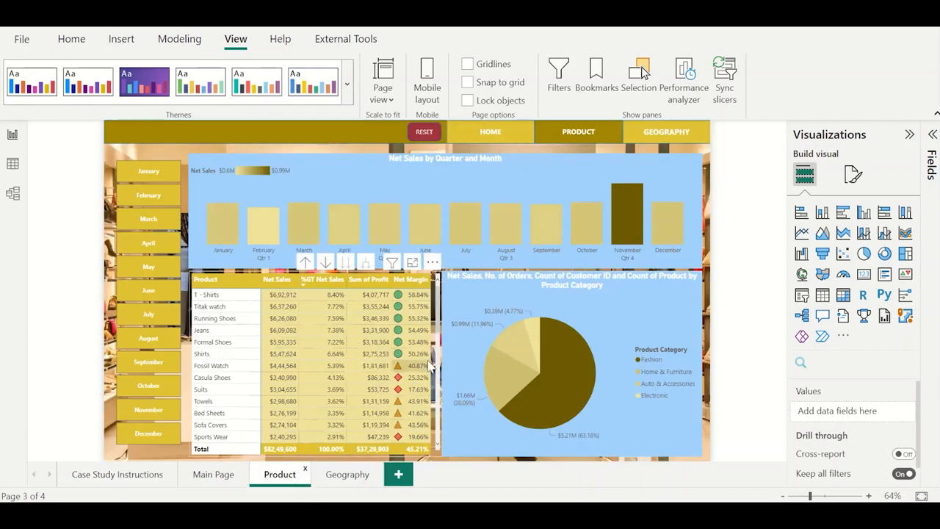
click(314, 274)
click(305, 264)
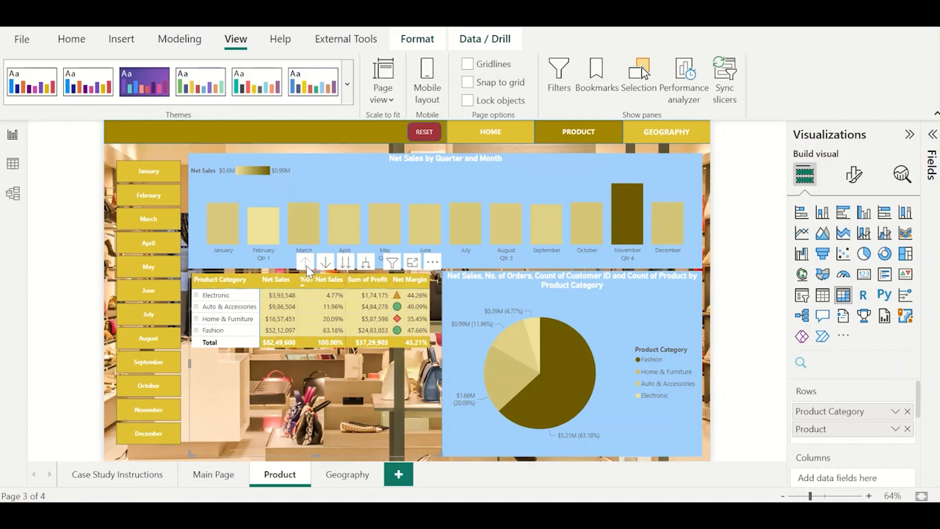
click(228, 302)
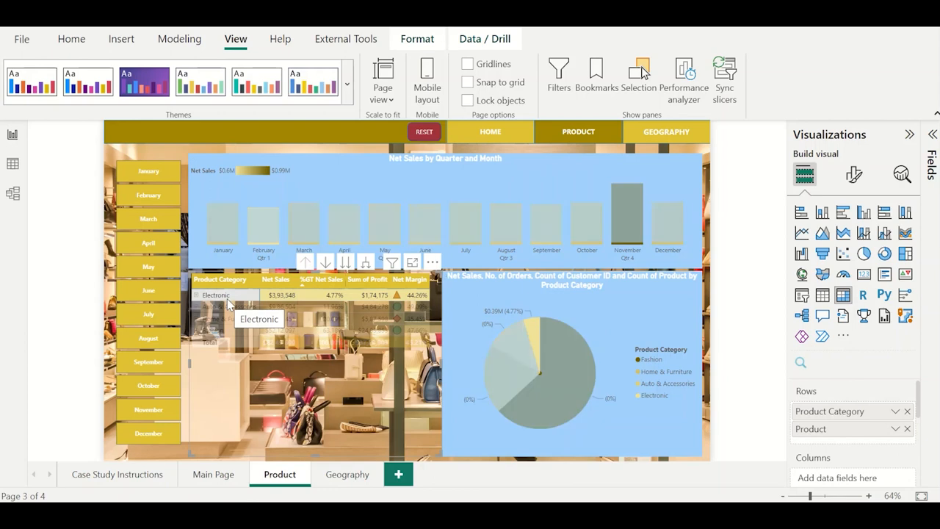
Turn on data labels for the Net Sales by Quarter and Month column chart and set their display units to None.
click(316, 168)
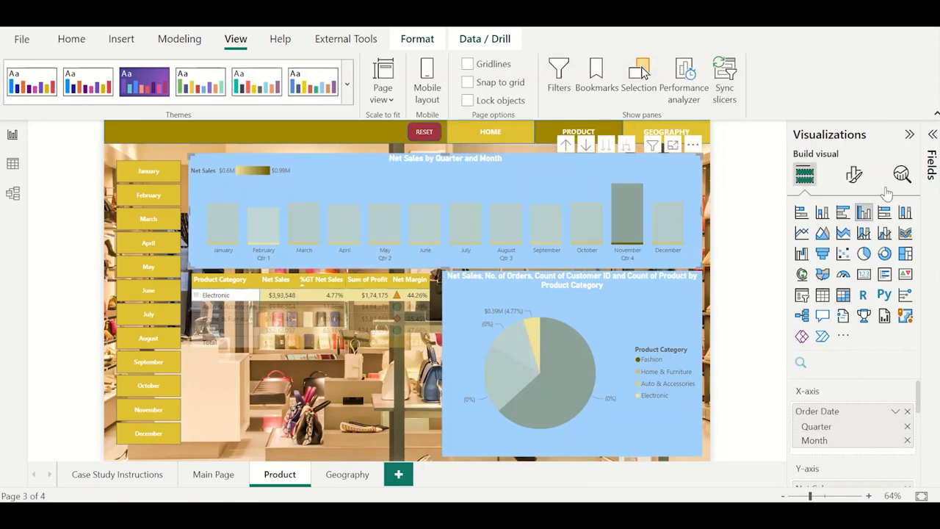
click(928, 144)
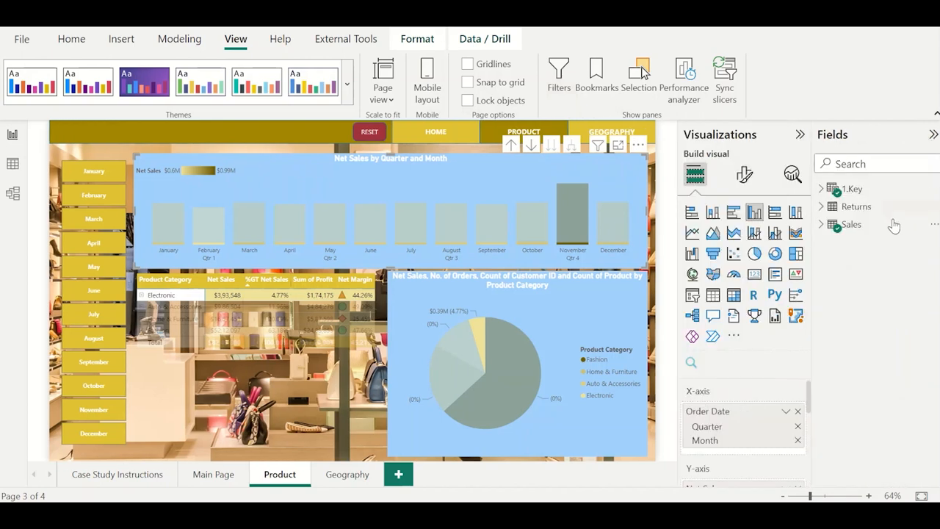
click(745, 180)
scroll(745, 400, down, 1)
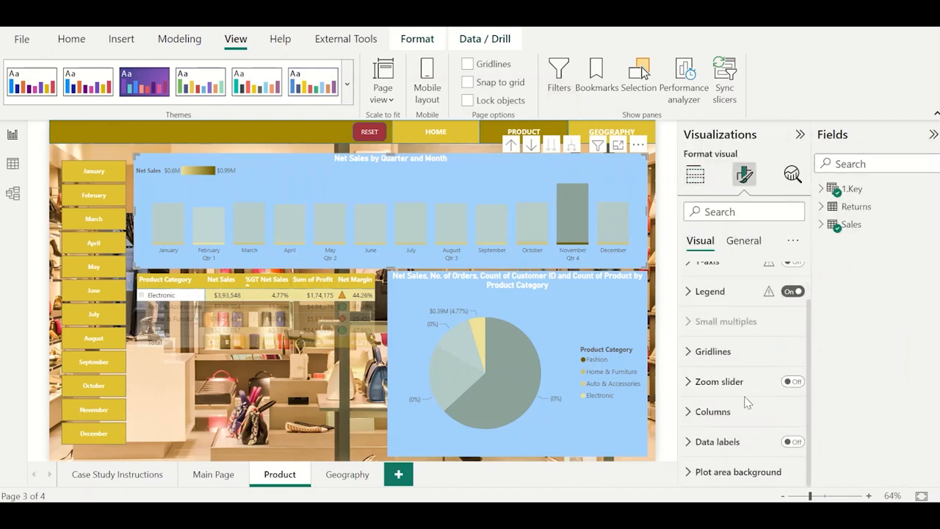
click(792, 442)
click(755, 443)
scroll(753, 446, down, 5)
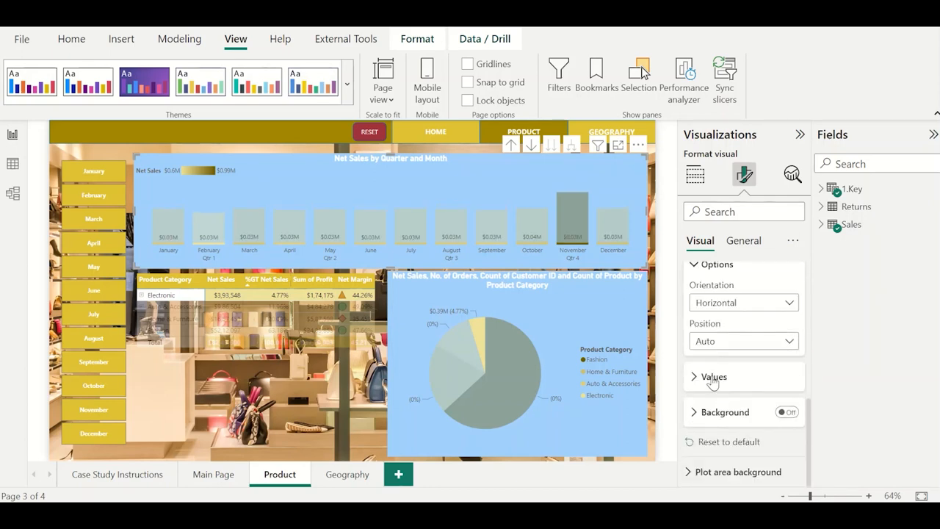
click(712, 377)
click(732, 382)
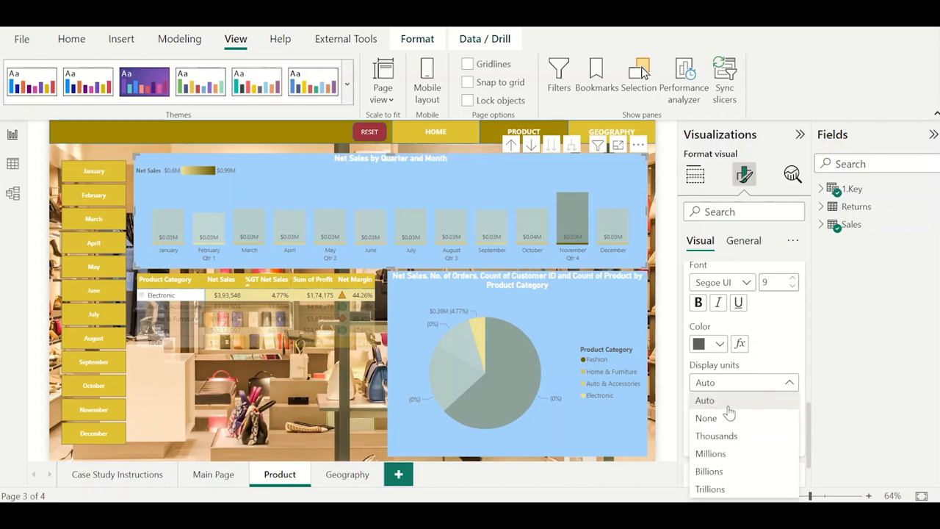
click(706, 418)
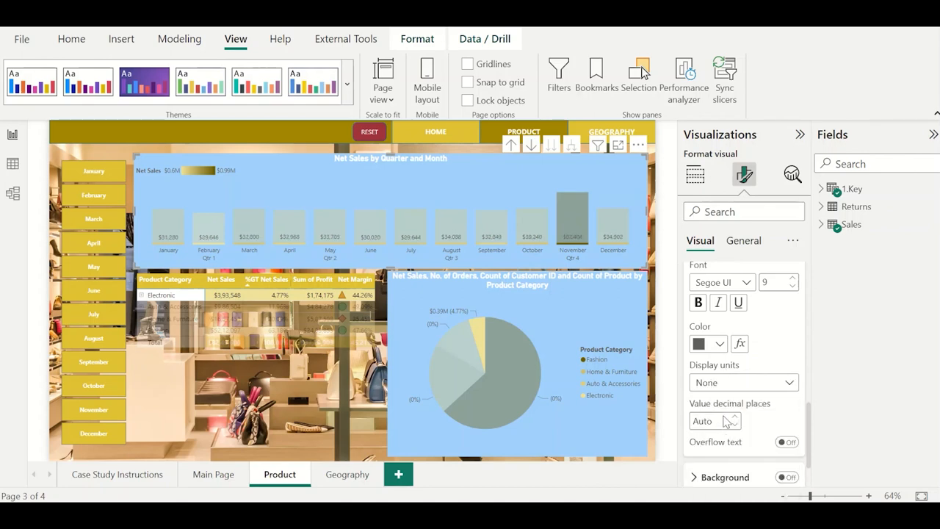
scroll(727, 420, up, 10)
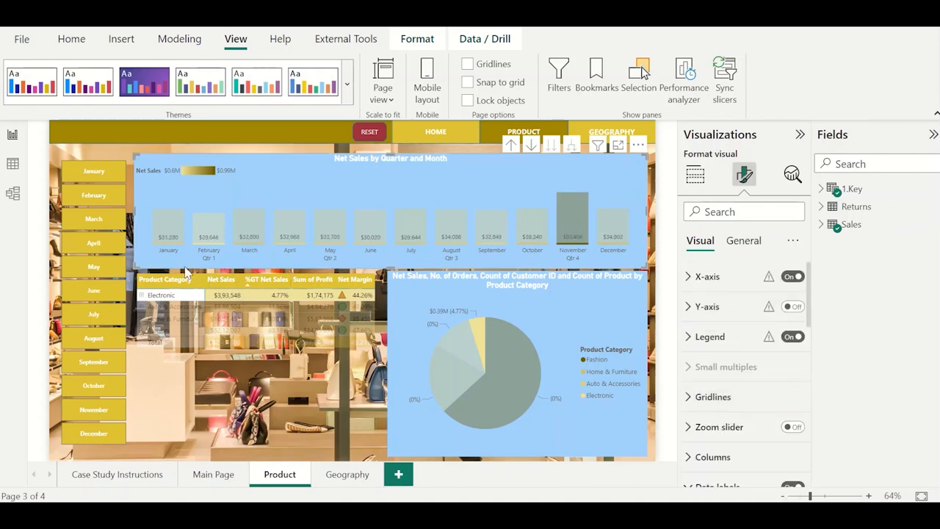
Edit the product category matrix's interactions so it filters both the monthly column chart and the pie chart, and finish editing interactions.
click(140, 288)
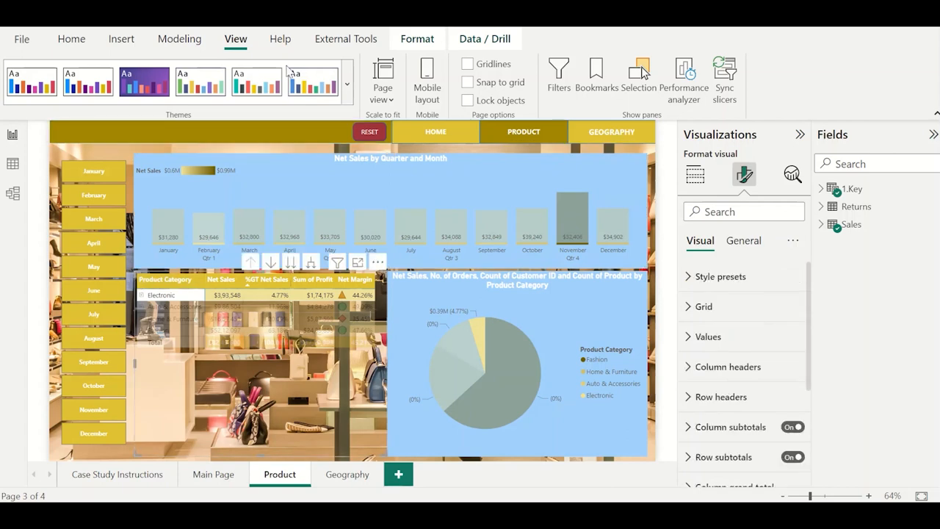
click(417, 38)
click(27, 81)
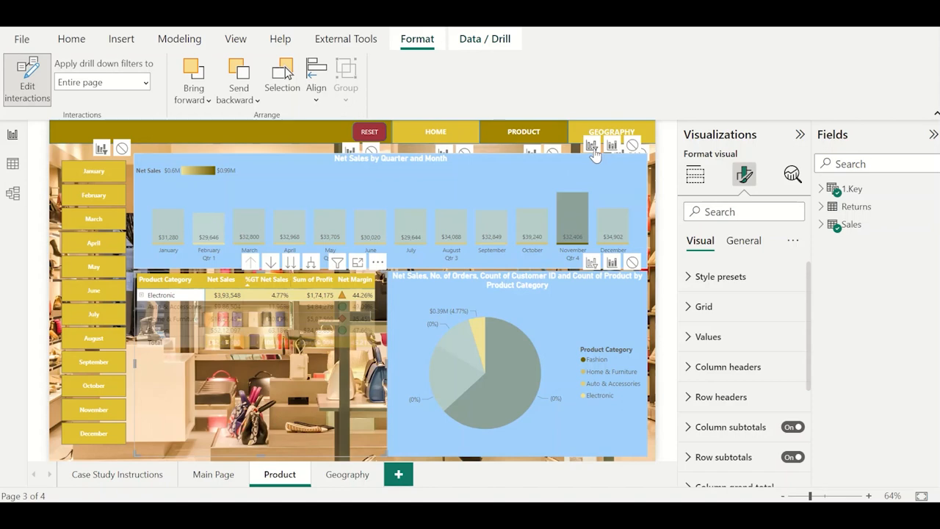
click(592, 146)
click(592, 262)
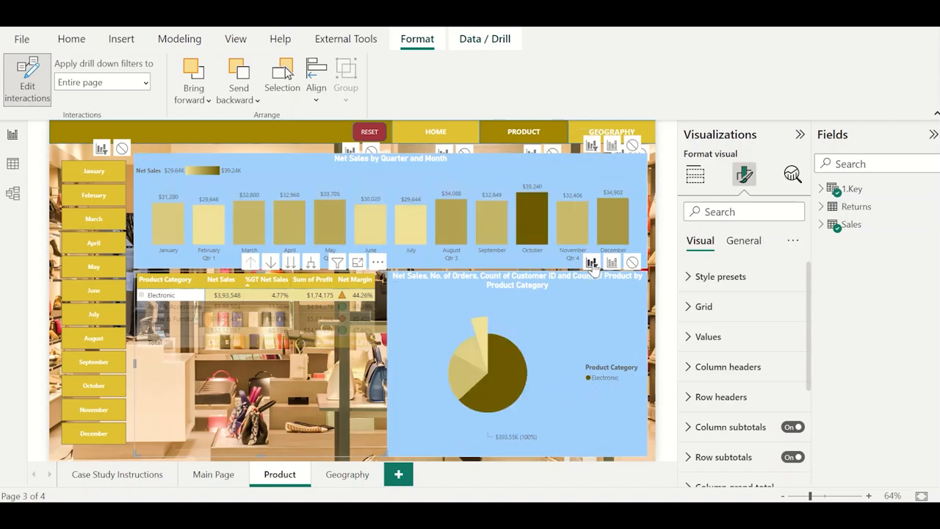
click(418, 271)
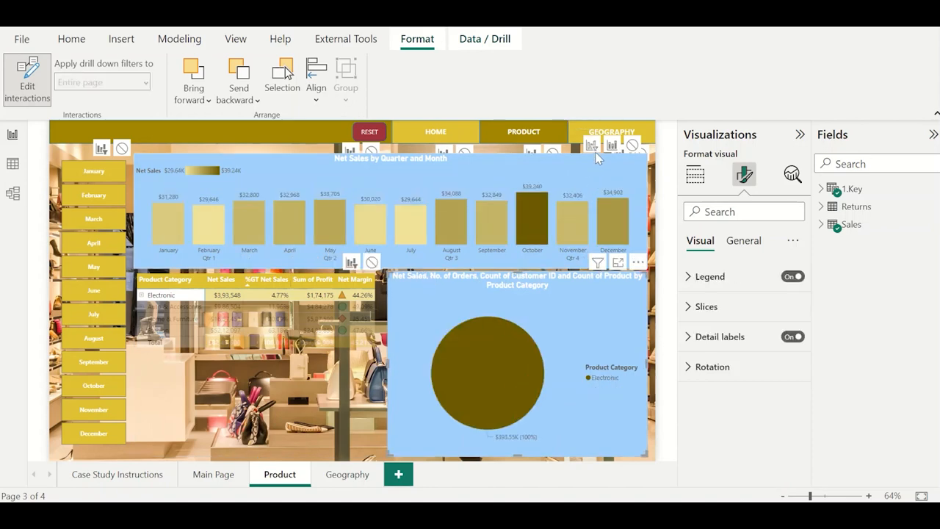
click(42, 97)
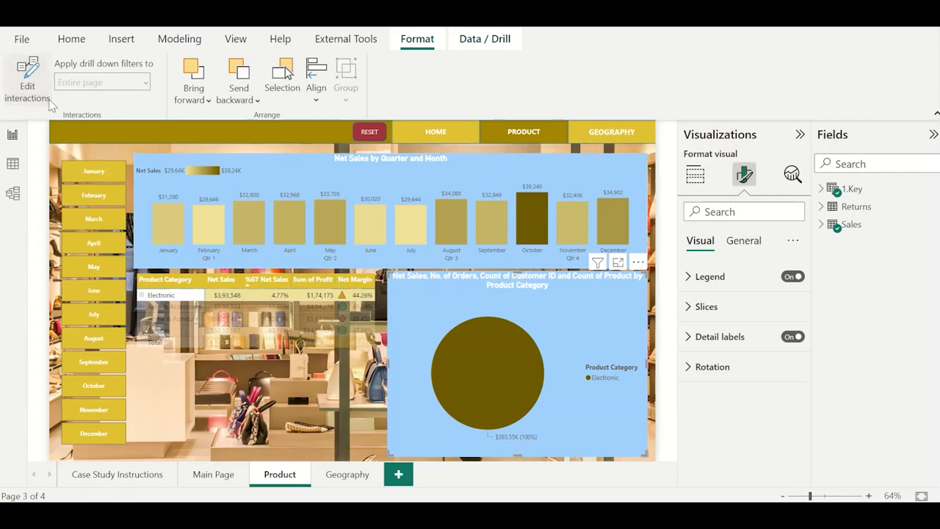
Examine monthly net sales for Electronic, Auto & Accessories, Home & Furniture and Fashion by selecting each category in the matrix.
click(168, 301)
click(168, 301)
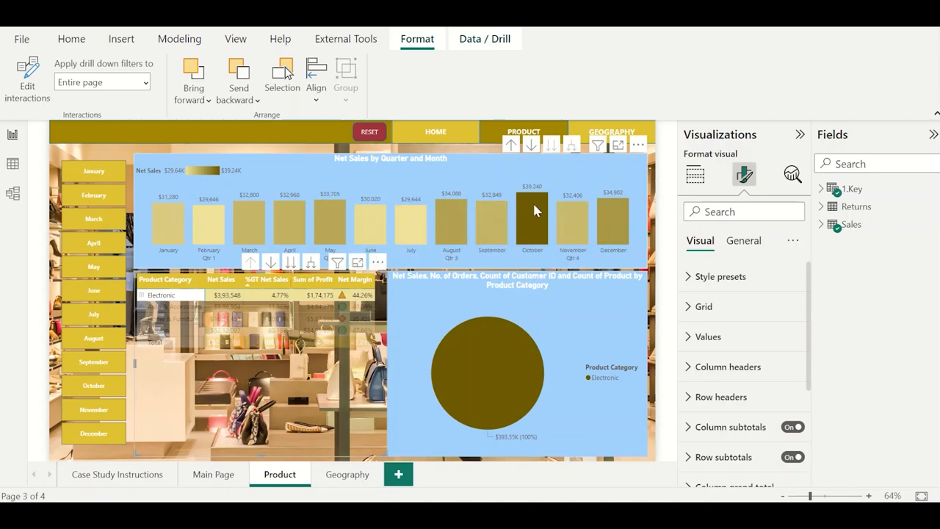
click(183, 313)
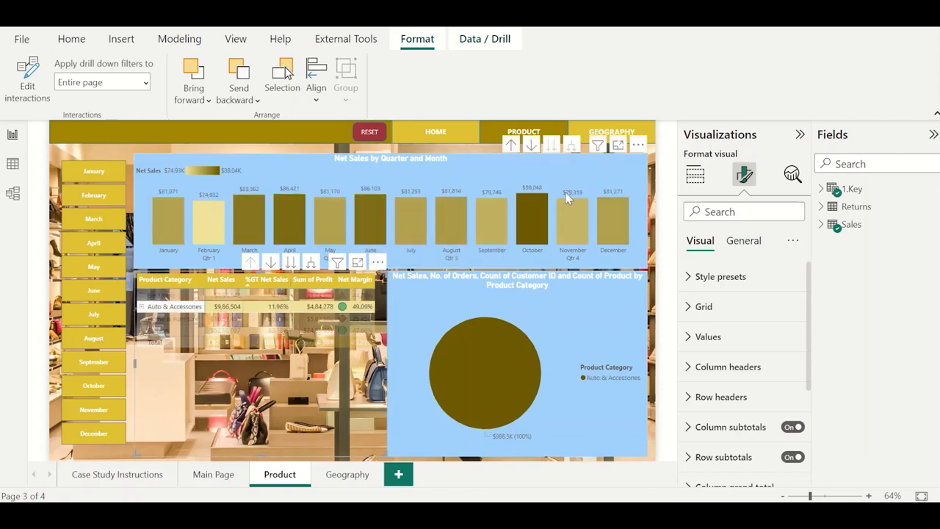
click(178, 320)
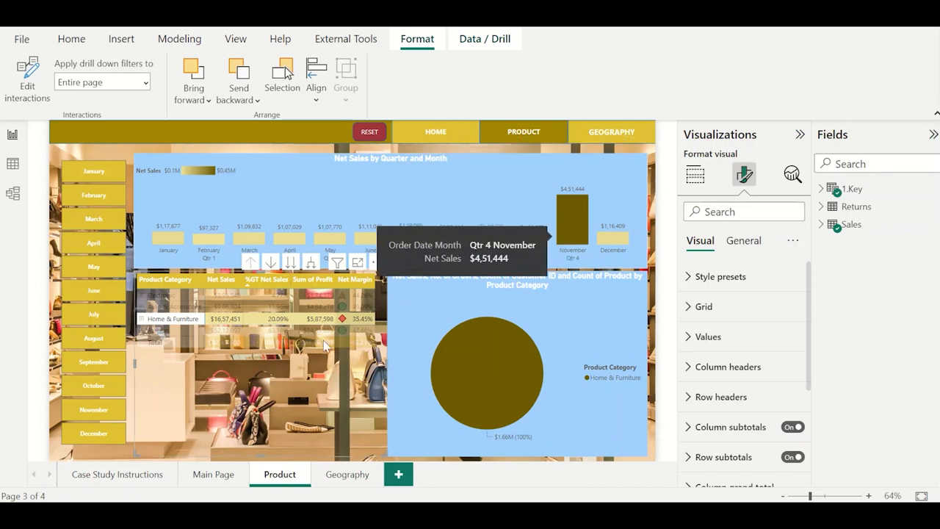
click(183, 332)
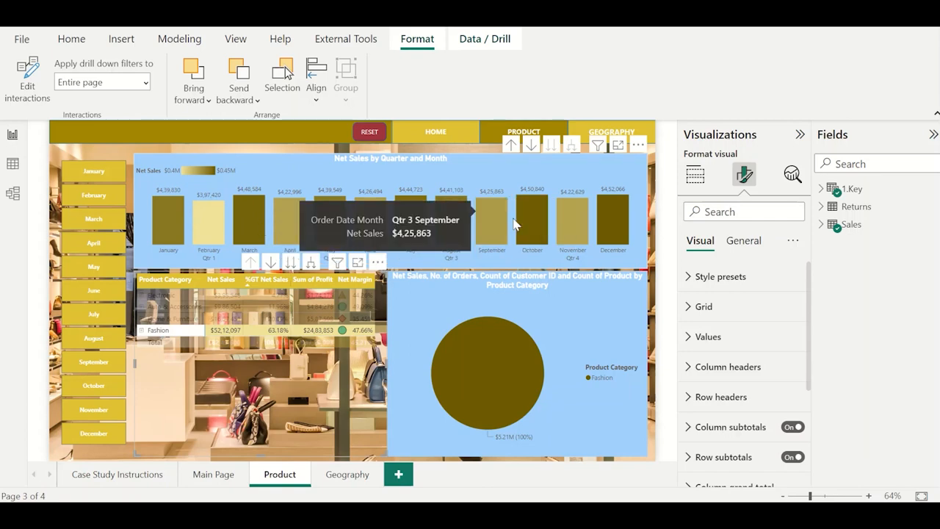
Sort the matrix by Net Sales in descending order, clear the Fashion selection and select Fashion again.
click(226, 280)
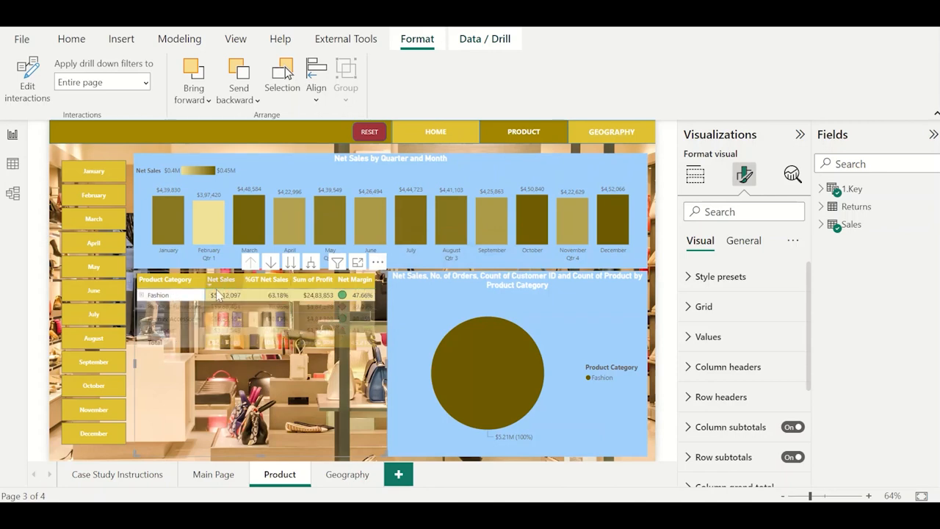
click(180, 298)
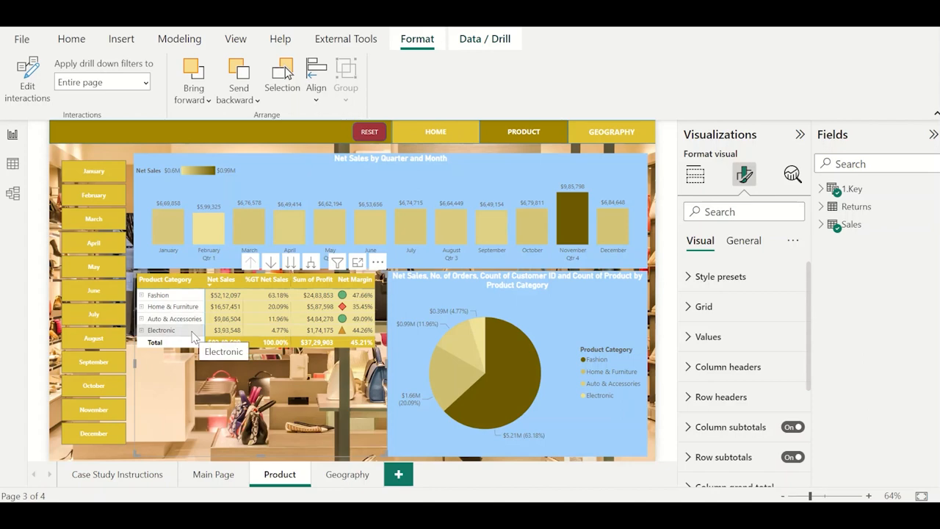
click(184, 295)
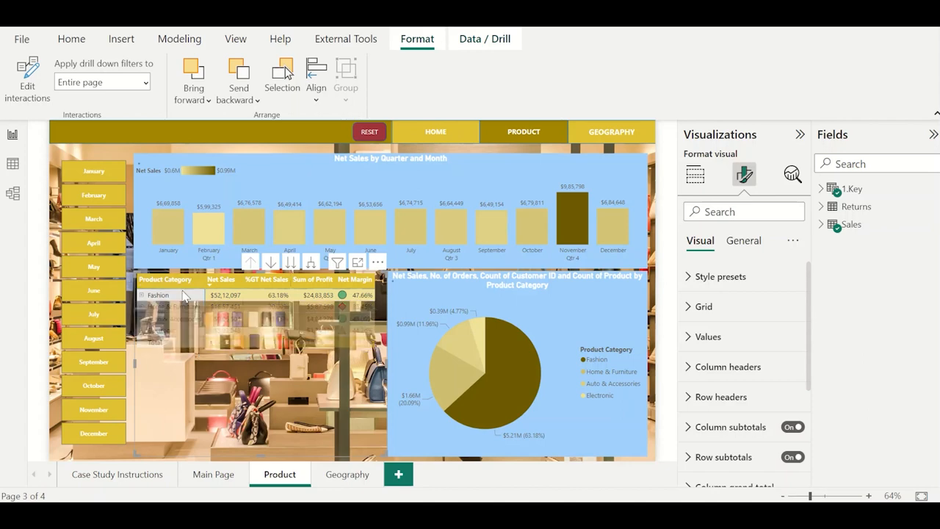
Clear the Fashion selection and read the geography-wise sales question in the case study instructions before checking the Geography page.
click(184, 296)
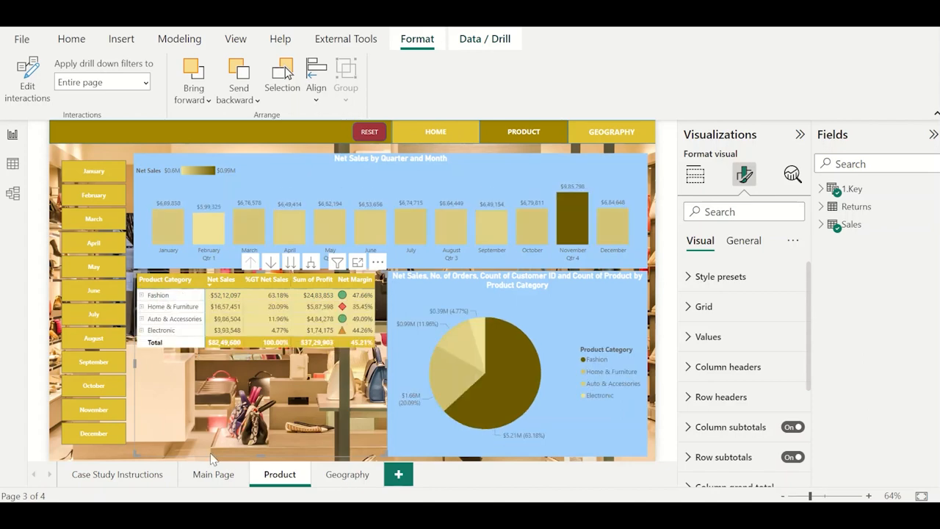
click(155, 475)
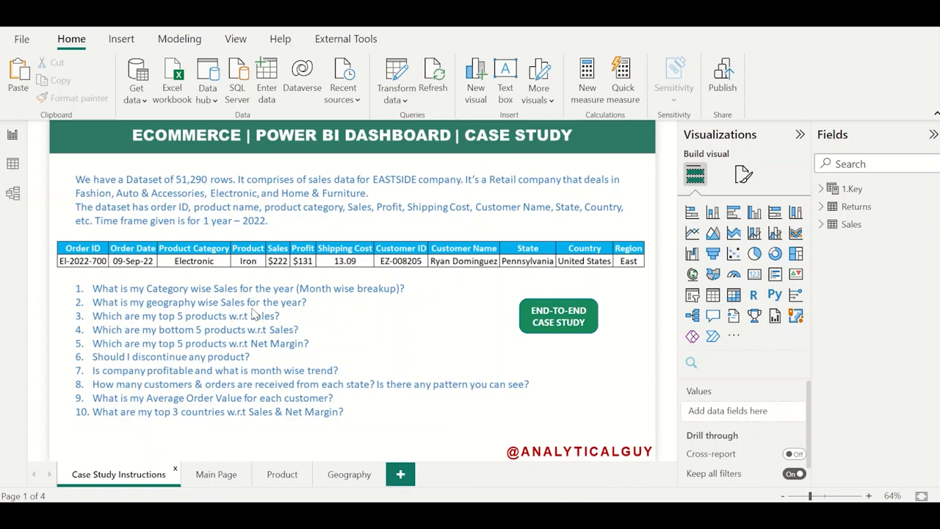
click(357, 478)
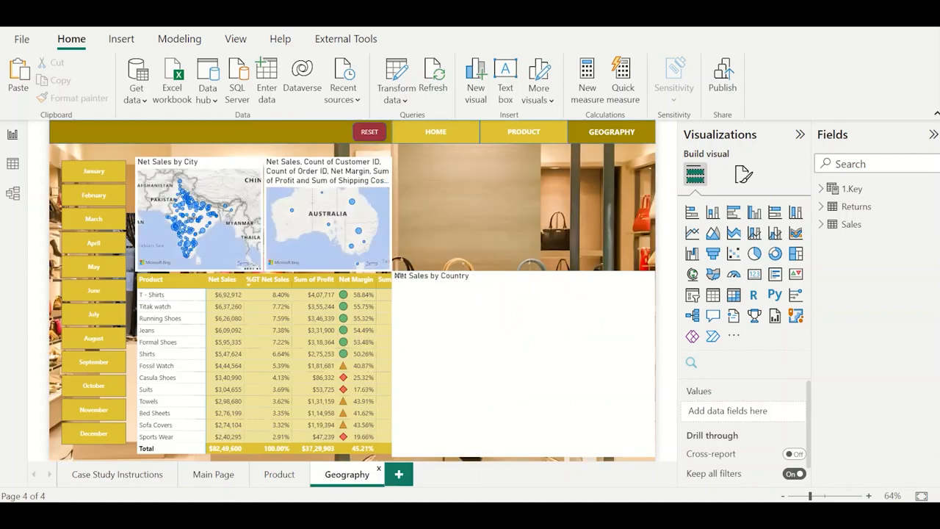
Copy the Net Sales by Quarter and Month column chart from the Product page onto the Geography page.
click(278, 476)
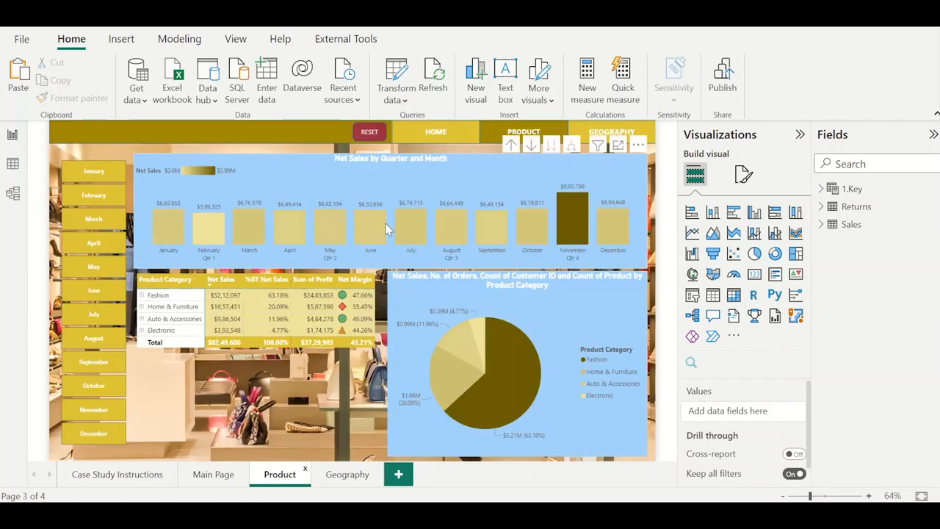
click(417, 158)
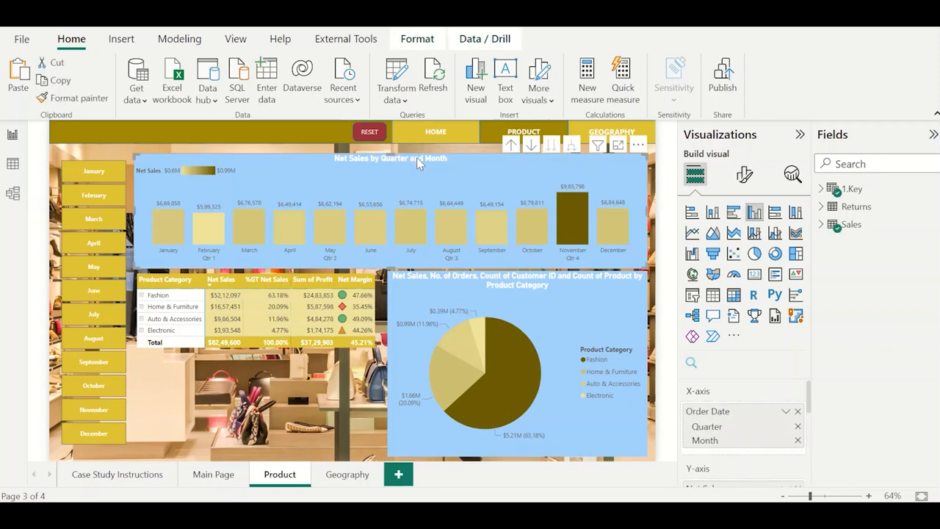
click(347, 476)
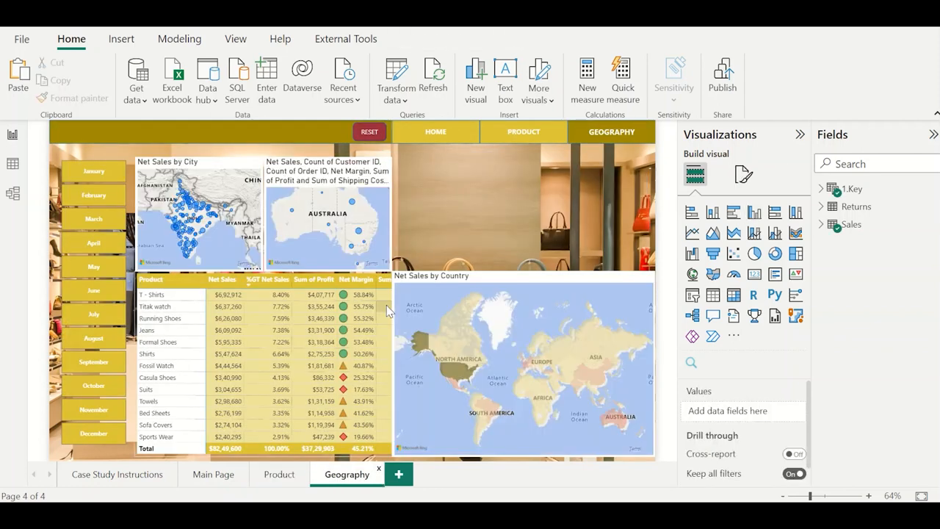
key(ctrl+v)
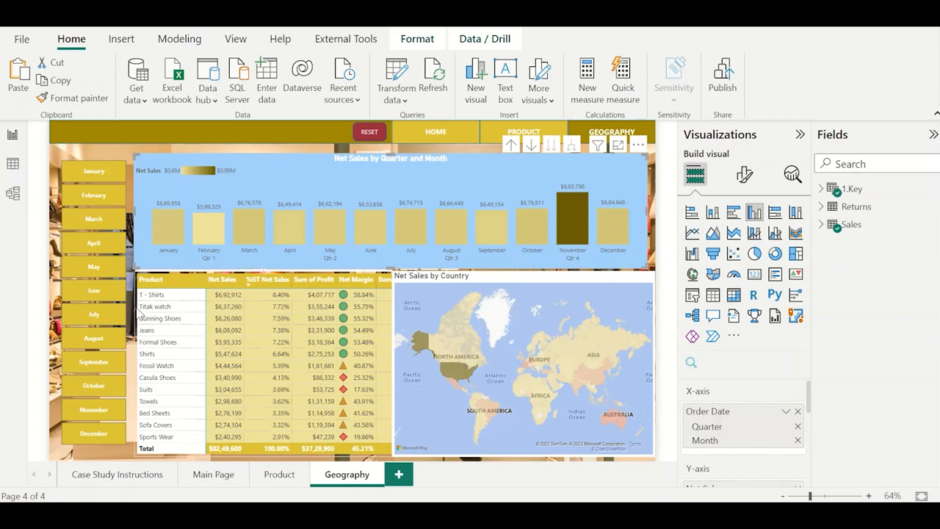
Replace Product Category and Product with Region in the rows of the Geography page's matrix.
click(137, 315)
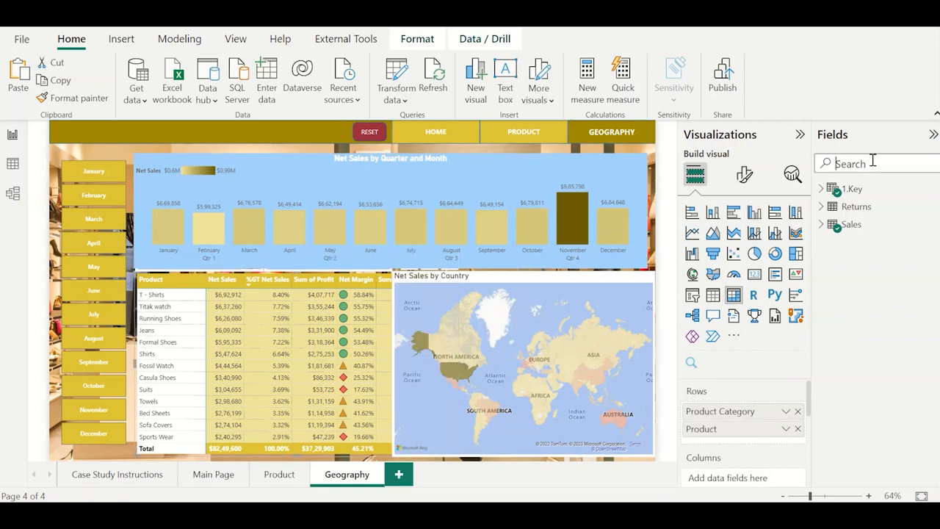
text(region)
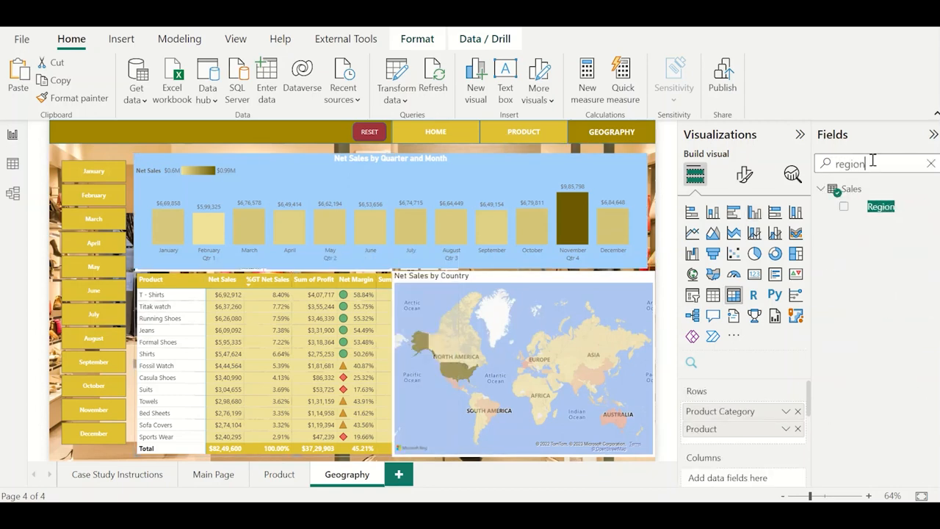
drag(887, 211, 709, 410)
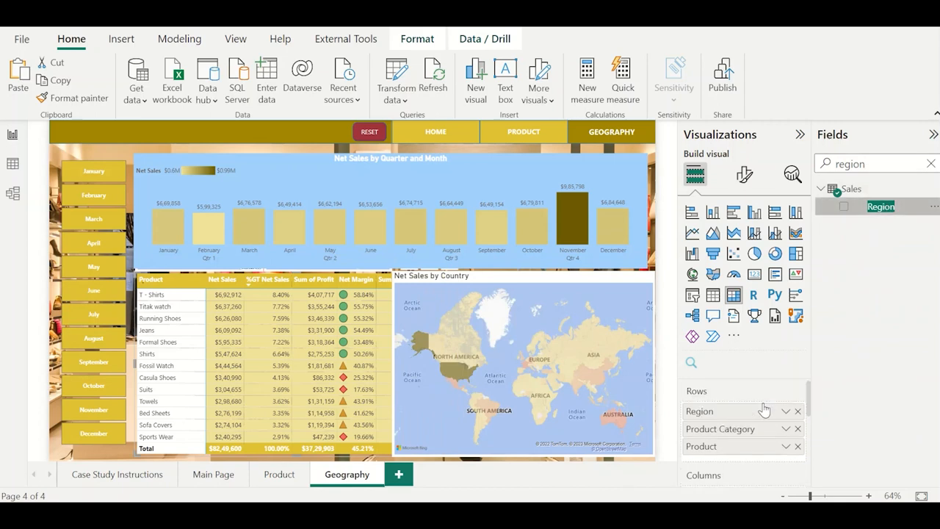
click(797, 429)
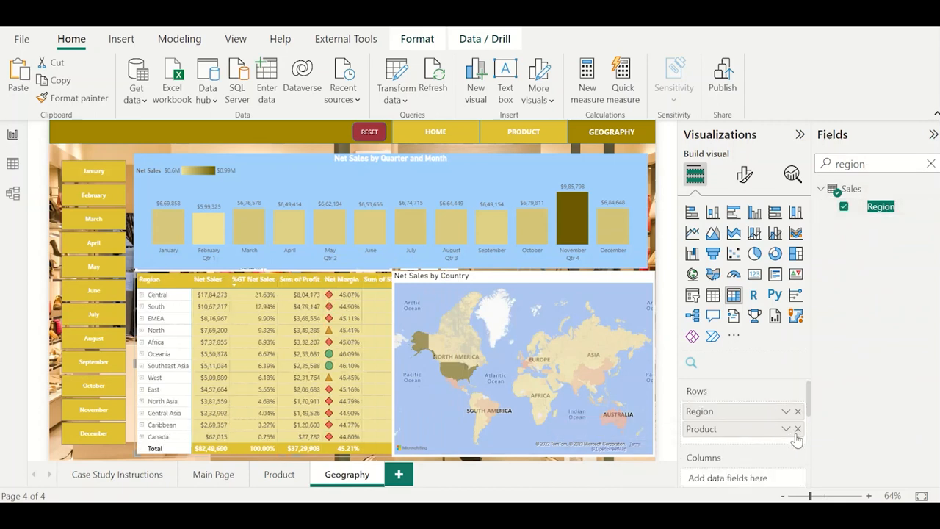
click(798, 429)
Add Country, State and City below Region in the rows of the Geography page's matrix.
double_click(867, 157)
text(cou)
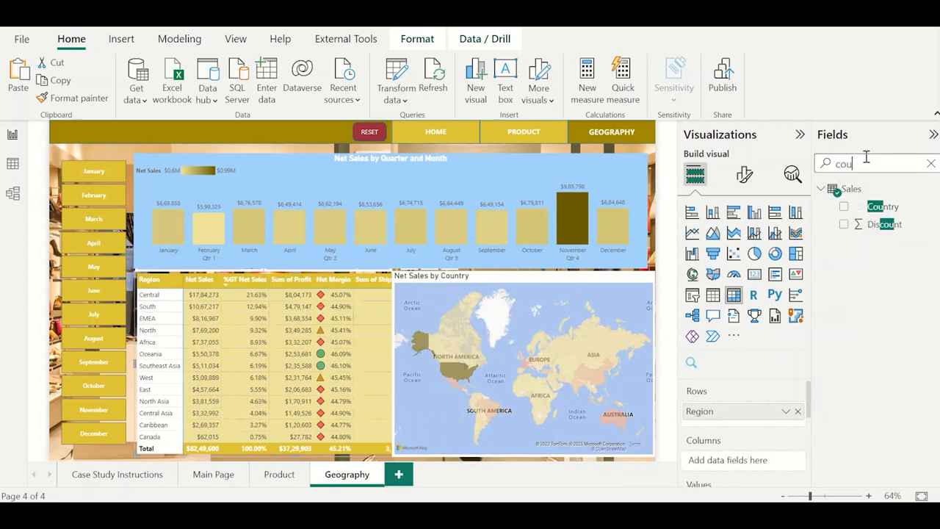
text(ntr)
drag(882, 207, 776, 423)
double_click(871, 162)
text(sta)
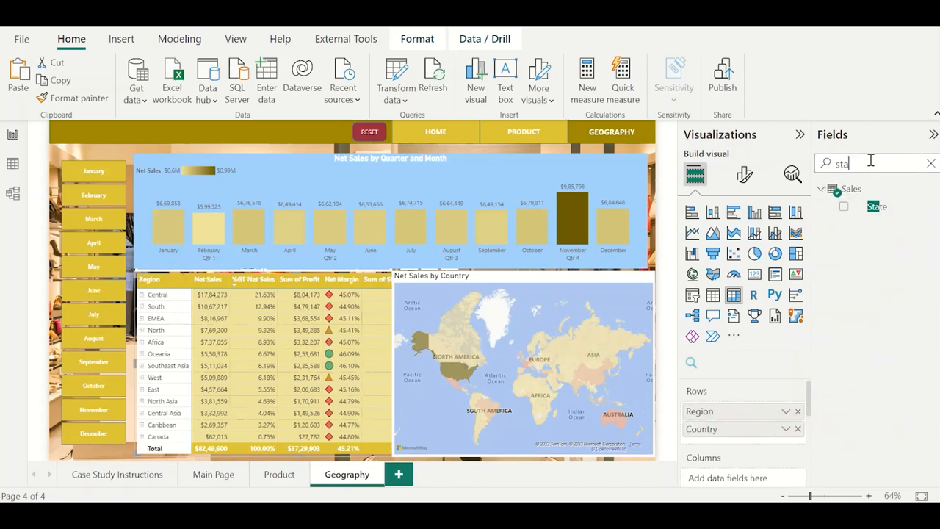
text(t)
drag(881, 208, 781, 441)
double_click(868, 165)
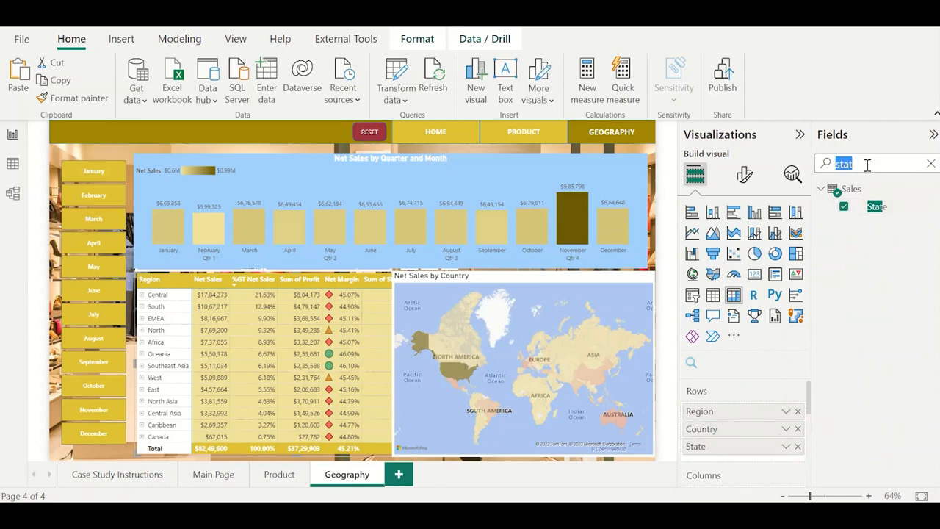
text(city)
drag(883, 210, 782, 462)
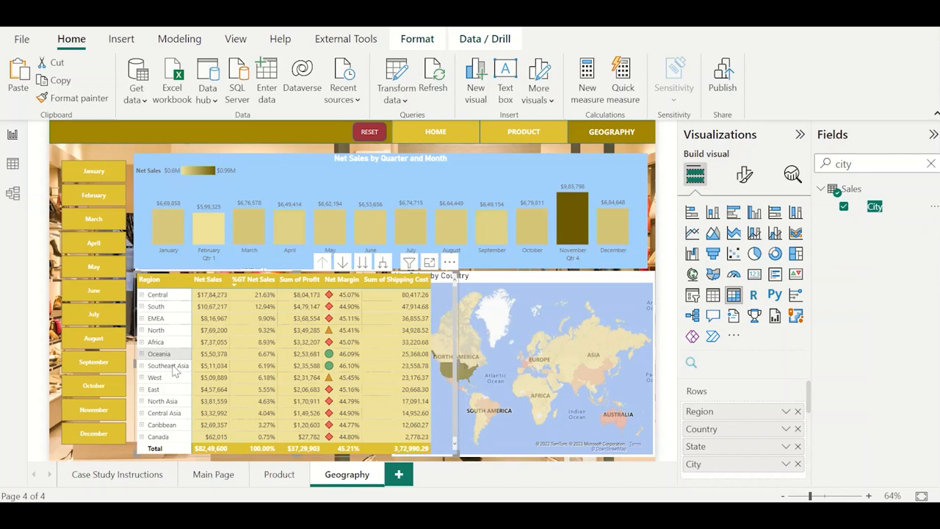
Expand the matrix from the Central region through France to the cities of Aquitaine.
click(142, 294)
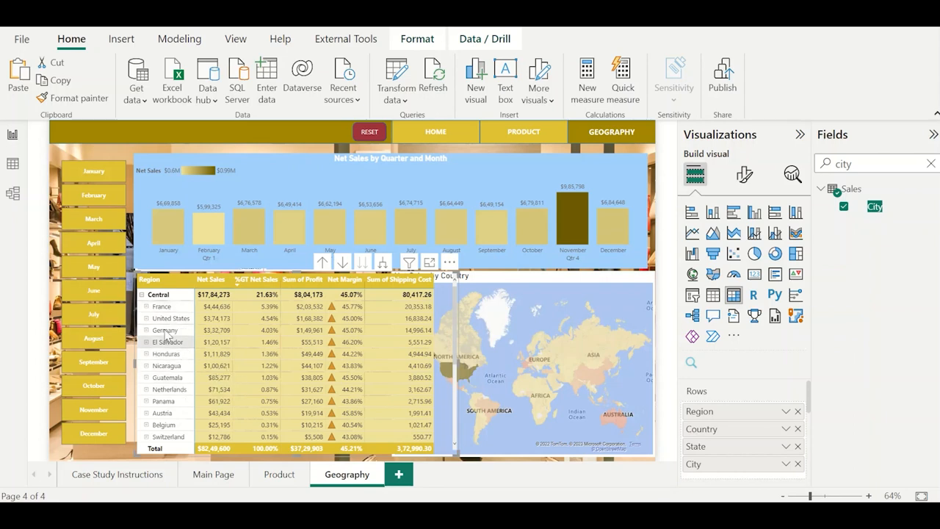
click(146, 306)
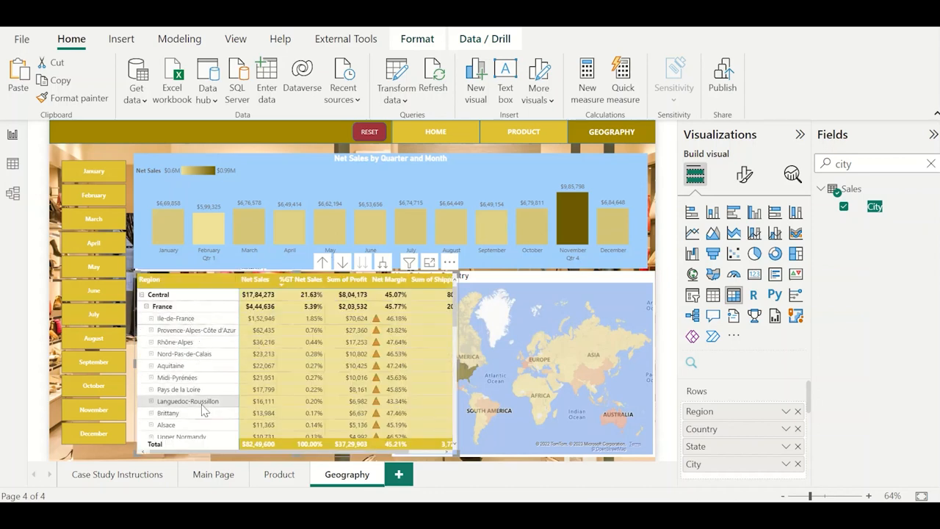
click(150, 365)
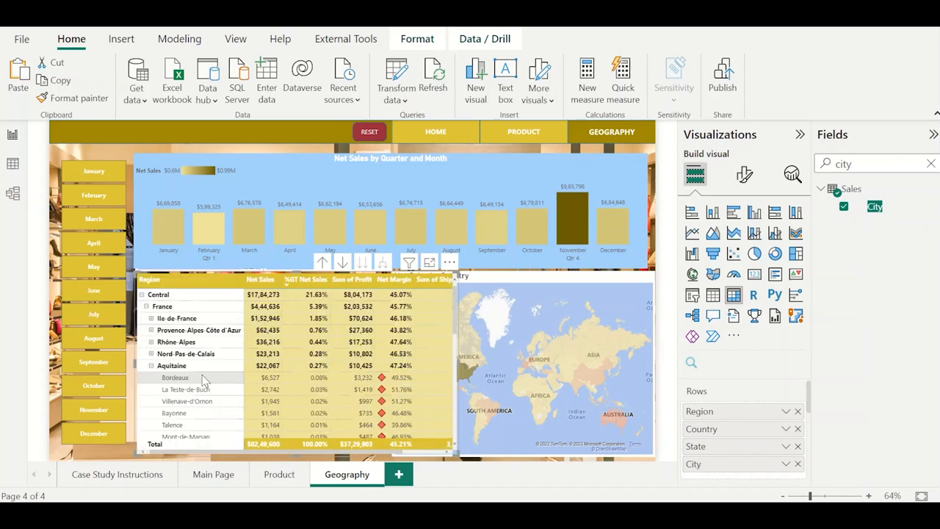
Select France and edit the matrix's interactions so it filters the monthly column chart, and inspect its November sales.
click(185, 310)
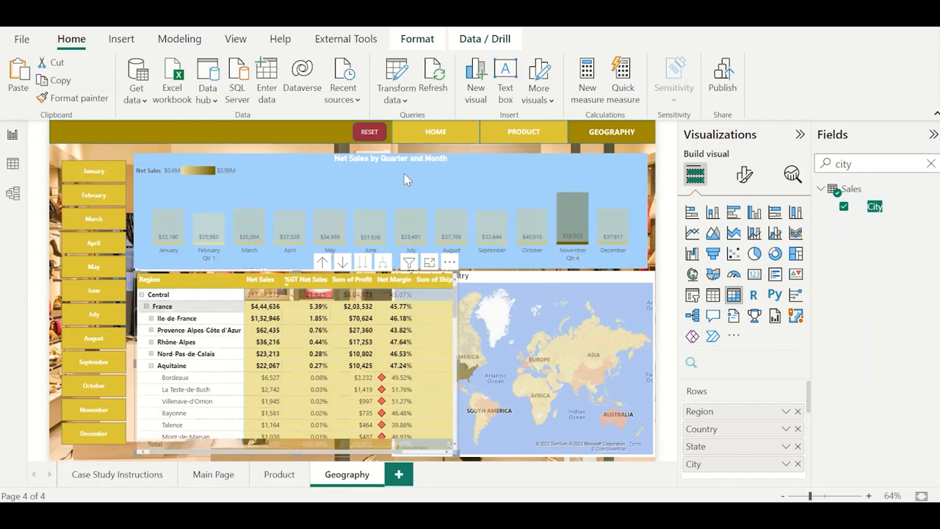
click(417, 39)
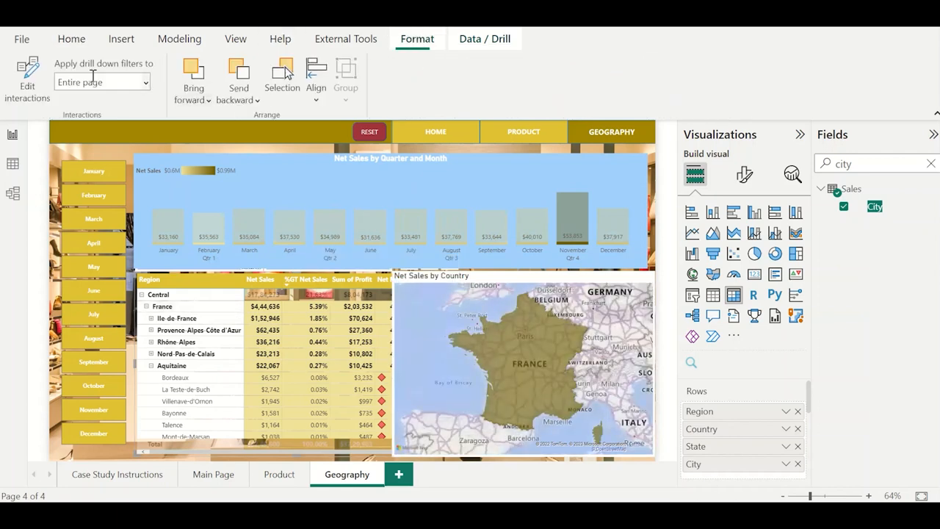
click(27, 77)
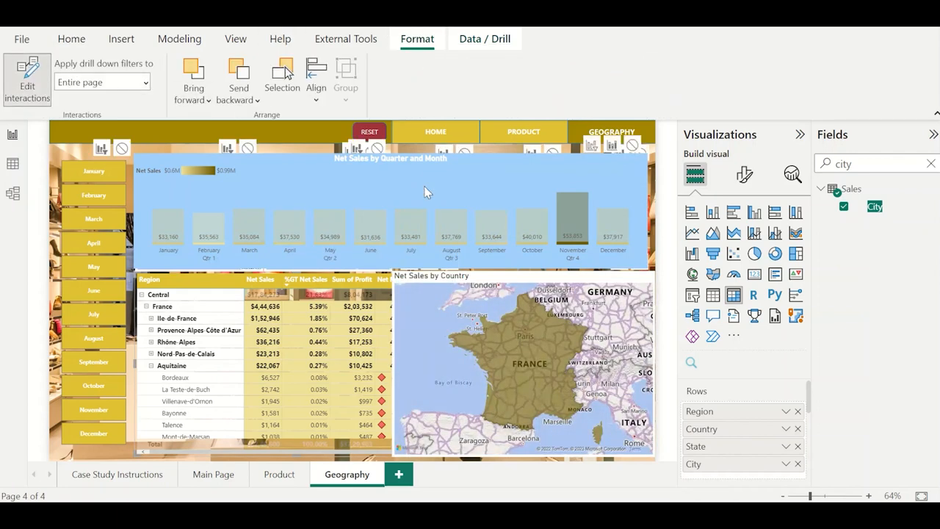
click(595, 150)
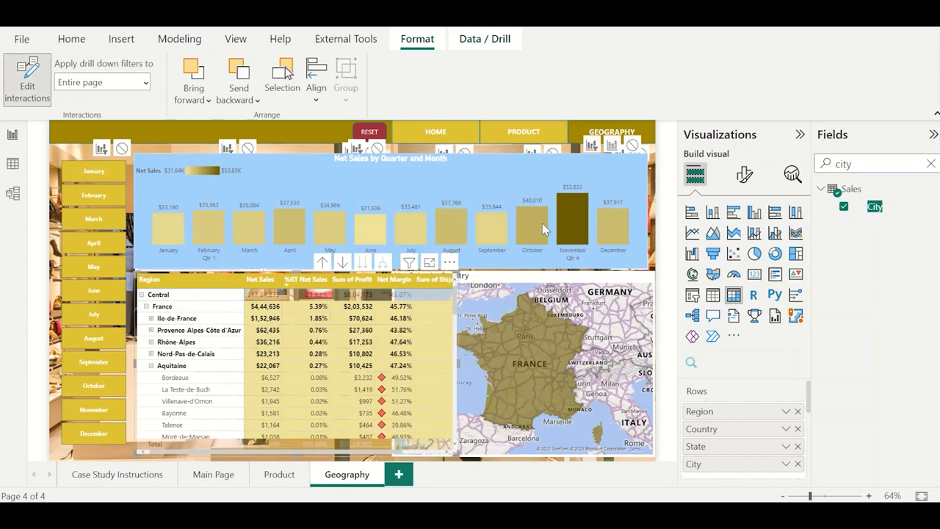
mouse_move(574, 205)
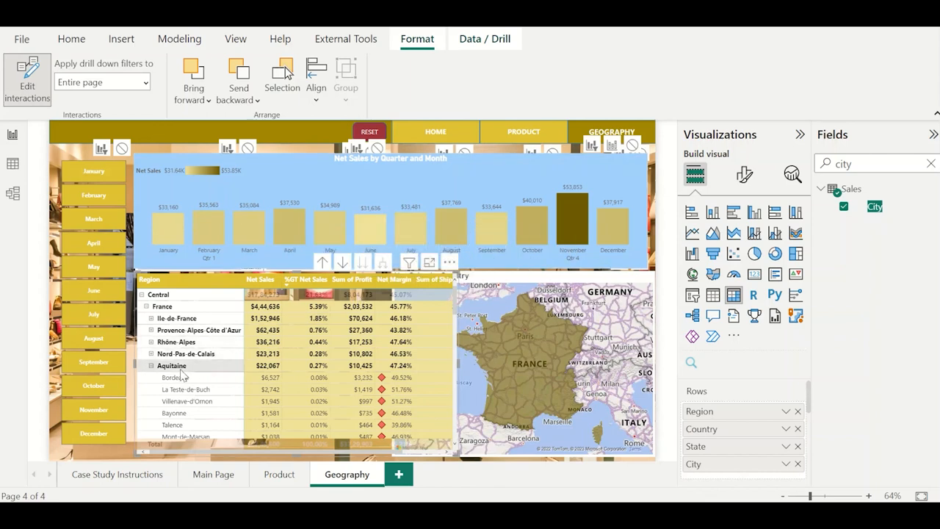
Collapse the Central region, examine the South region's monthly net sales in the column chart and clear the selection.
click(142, 295)
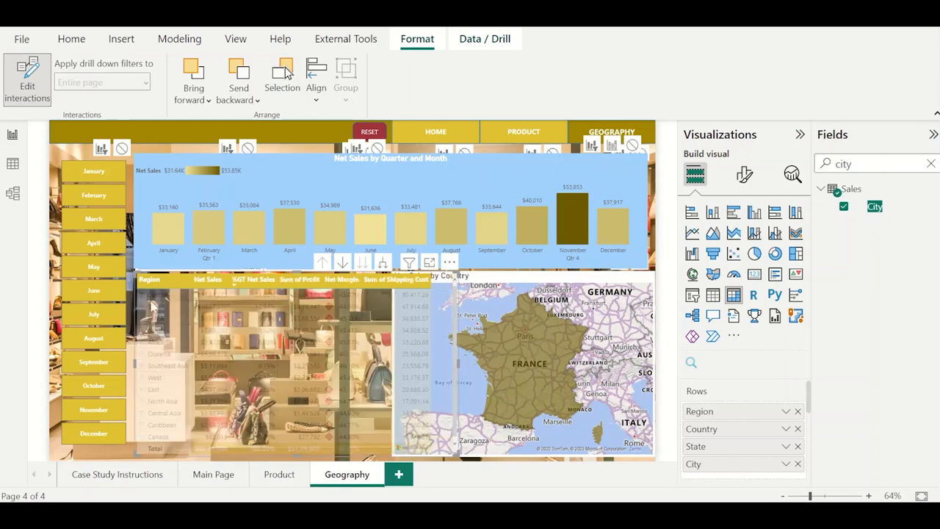
click(167, 307)
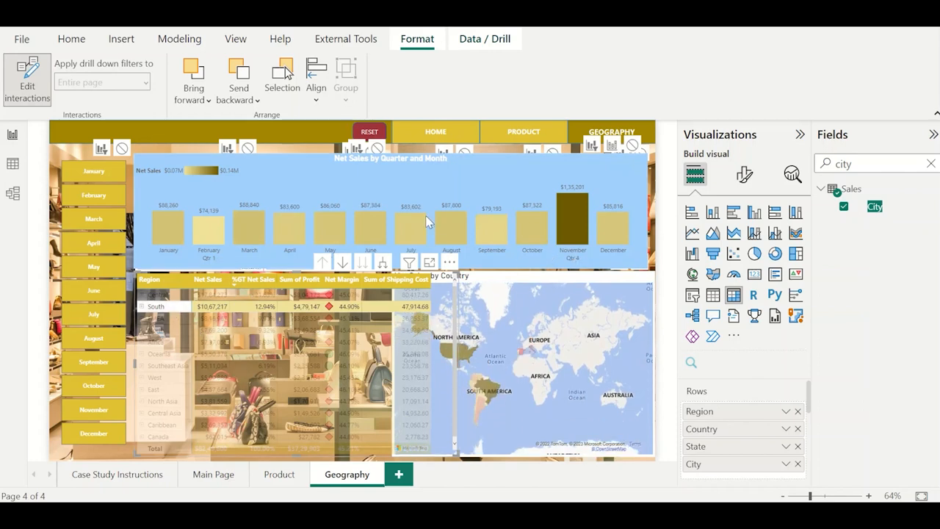
mouse_move(539, 232)
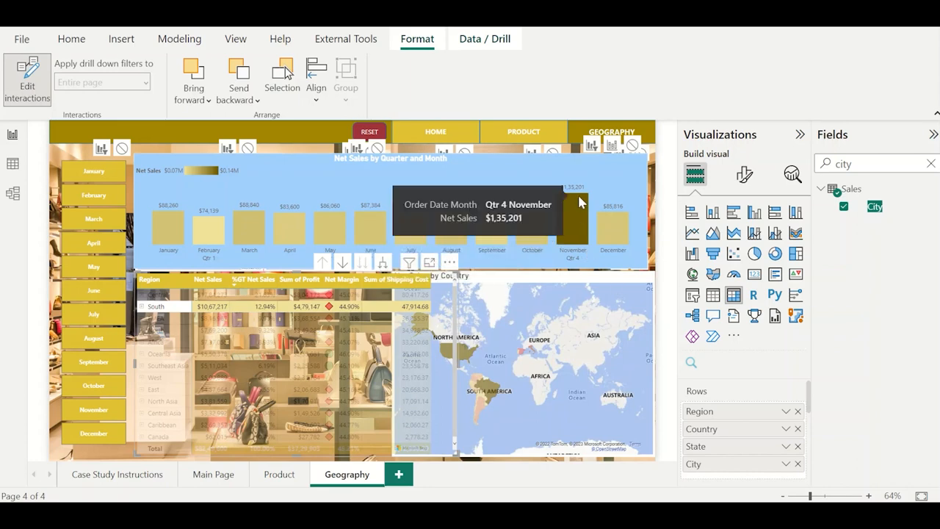
click(189, 308)
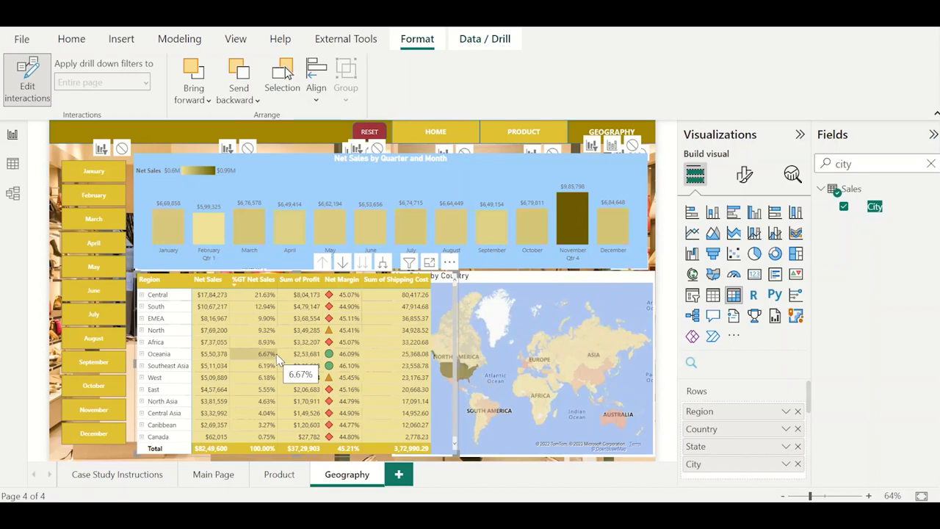
Consult the case study questions and take the Product page's matrix to the next hierarchy level to list all products.
click(129, 474)
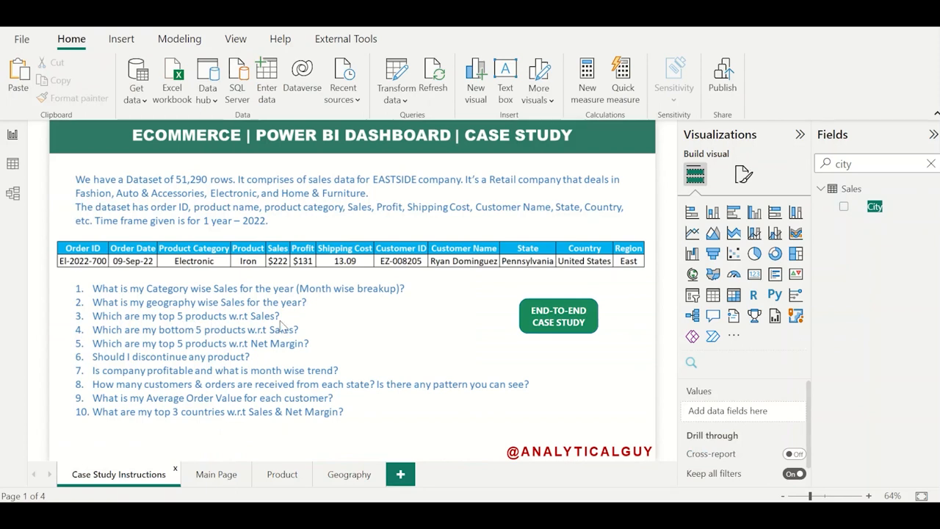
click(281, 474)
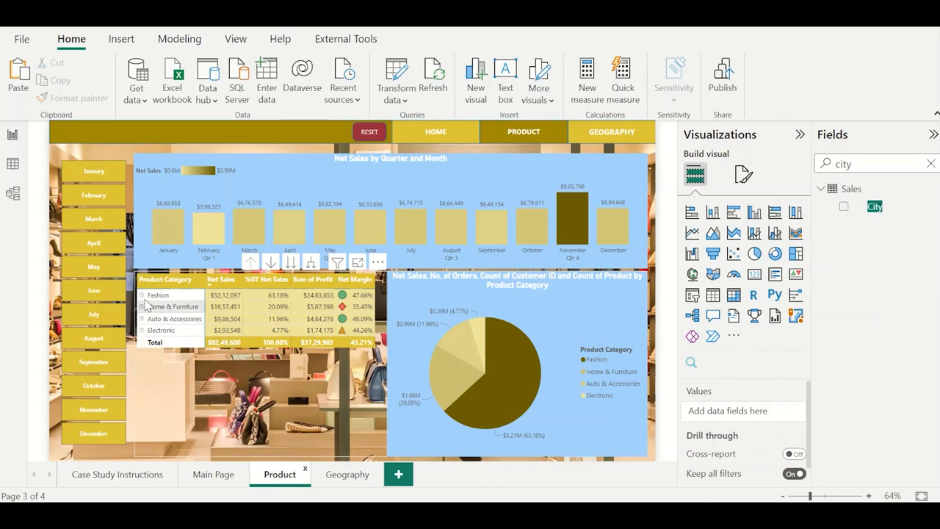
click(220, 285)
click(291, 264)
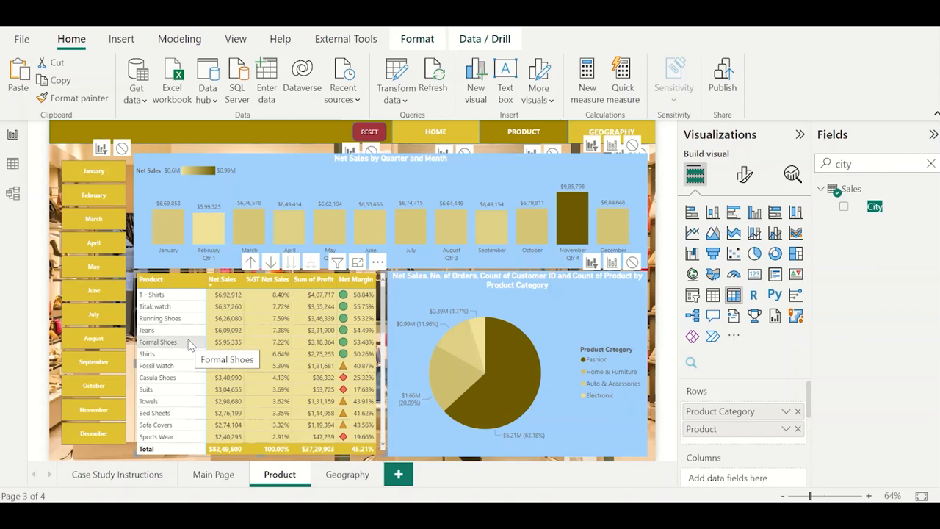
Read the bottom 5 products question and sort the Product page's matrix by Net Sales in ascending order.
click(138, 476)
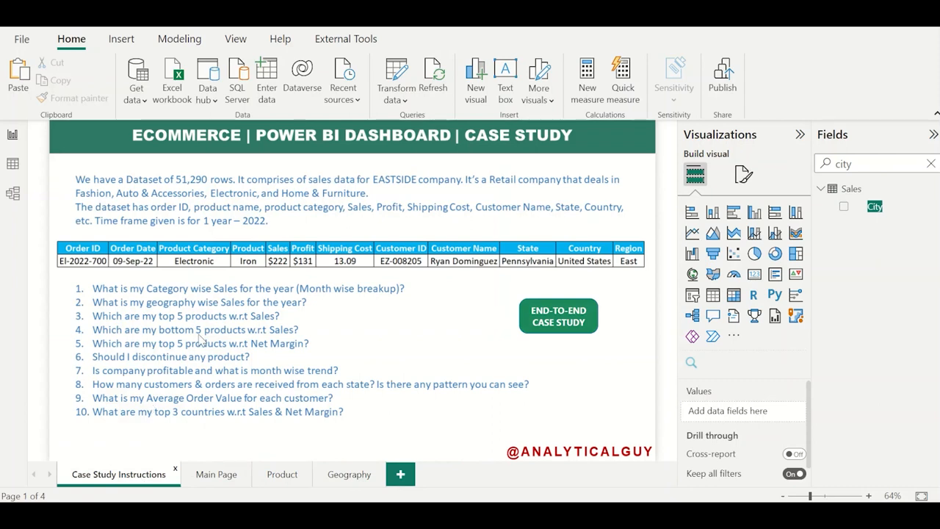
click(285, 474)
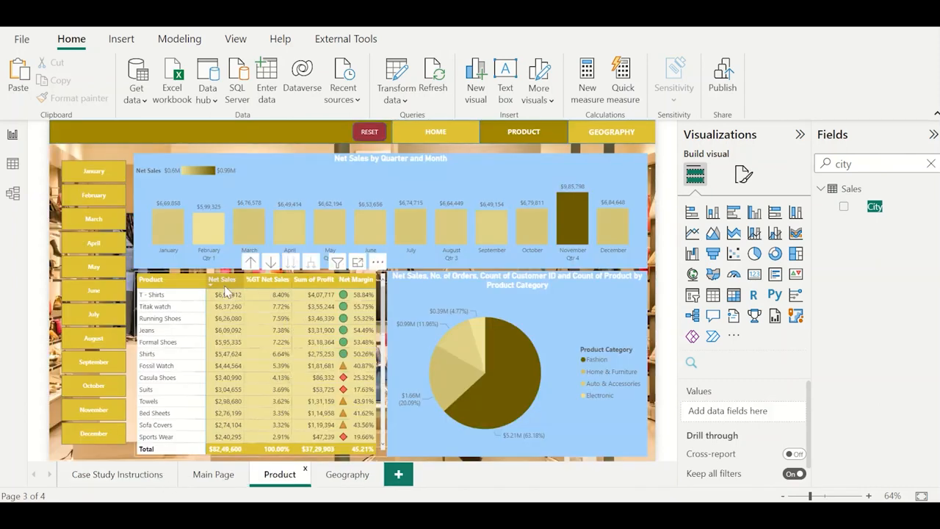
click(220, 290)
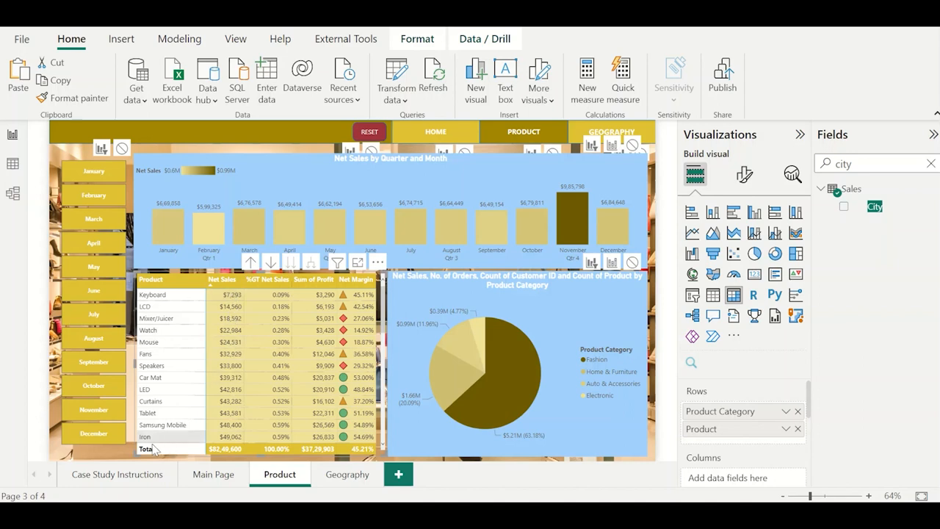
Read the top 5 products by Net Margin question and sort the product matrix by Net Margin in descending order.
click(135, 476)
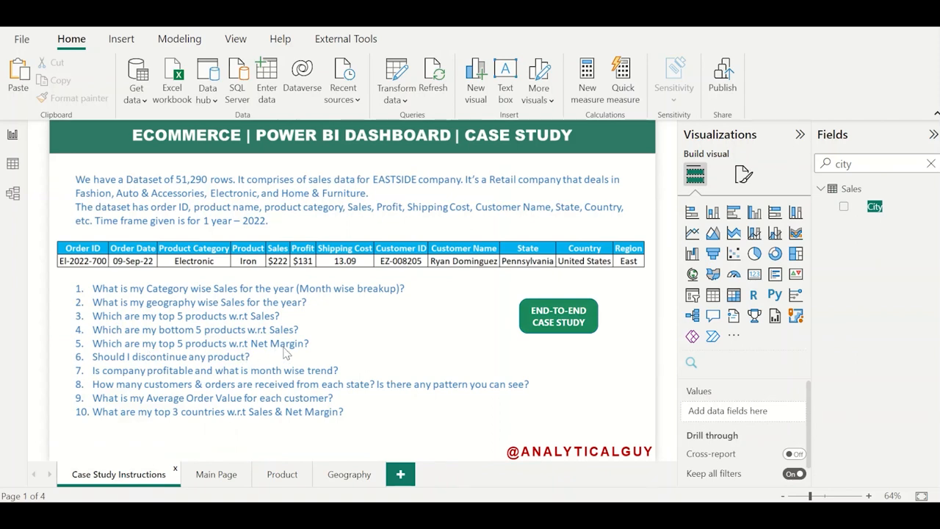
click(280, 476)
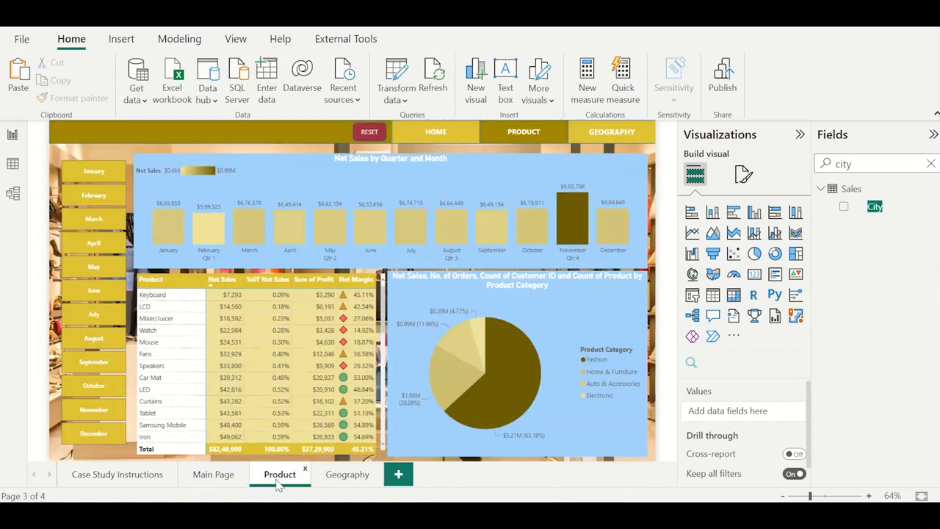
click(224, 280)
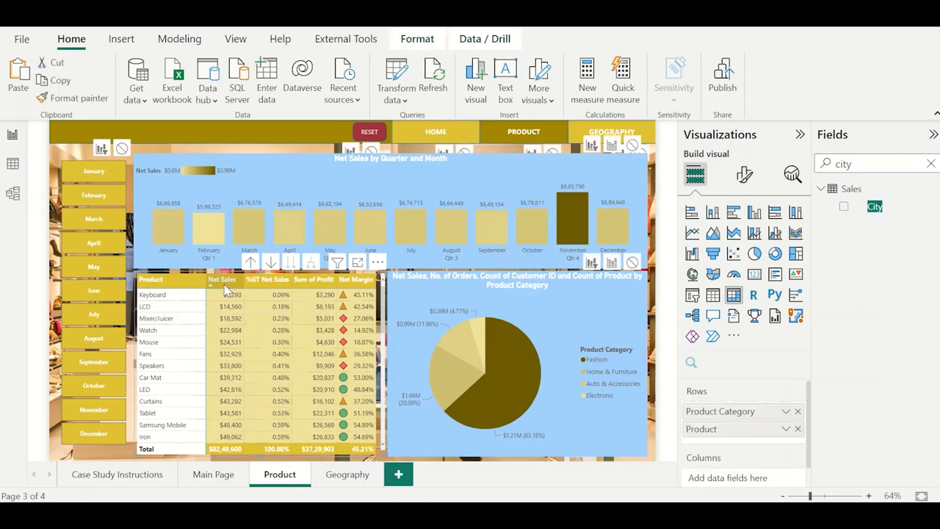
click(358, 281)
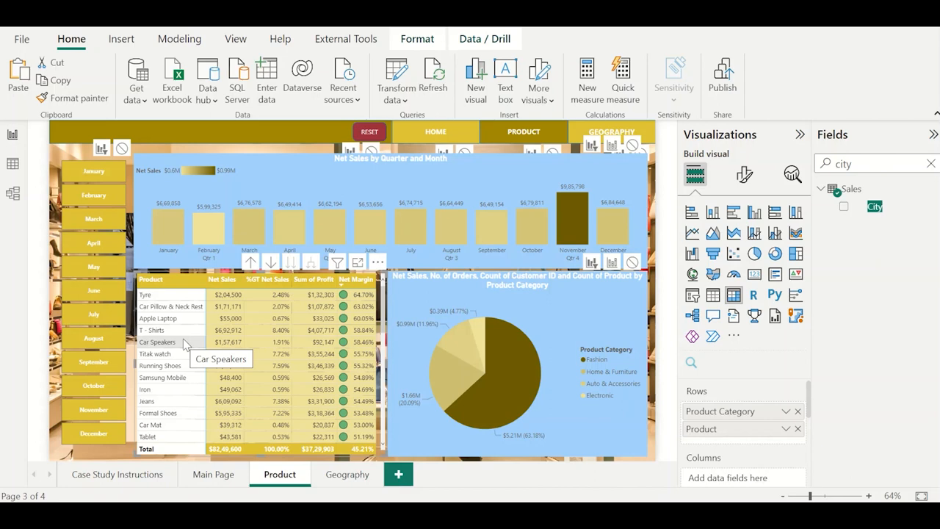
Read the product discontinuation question and examine the products with the lowest Net Margin in the matrix.
click(141, 475)
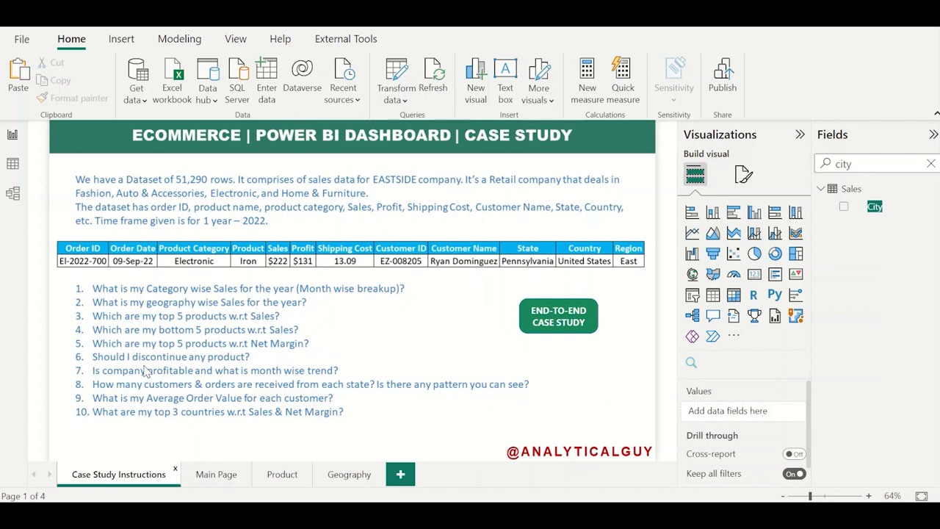
click(281, 476)
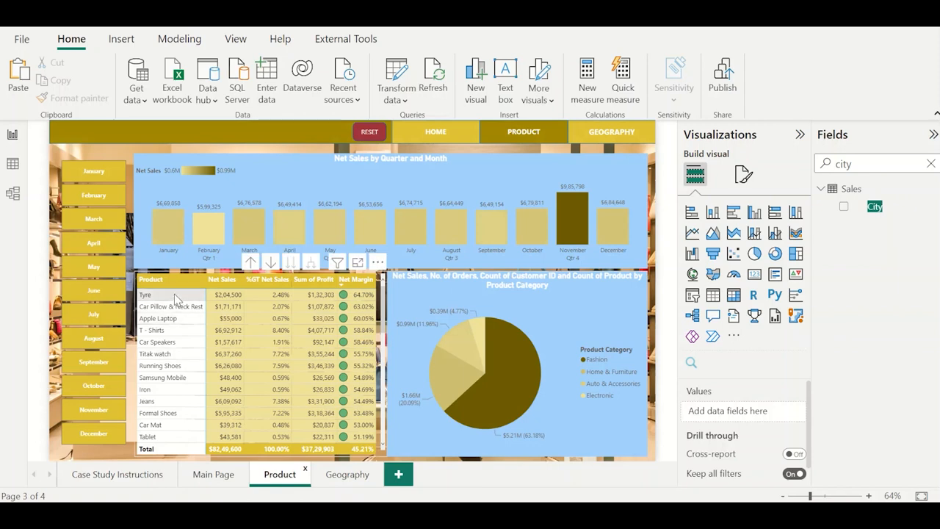
scroll(173, 432, down, 5)
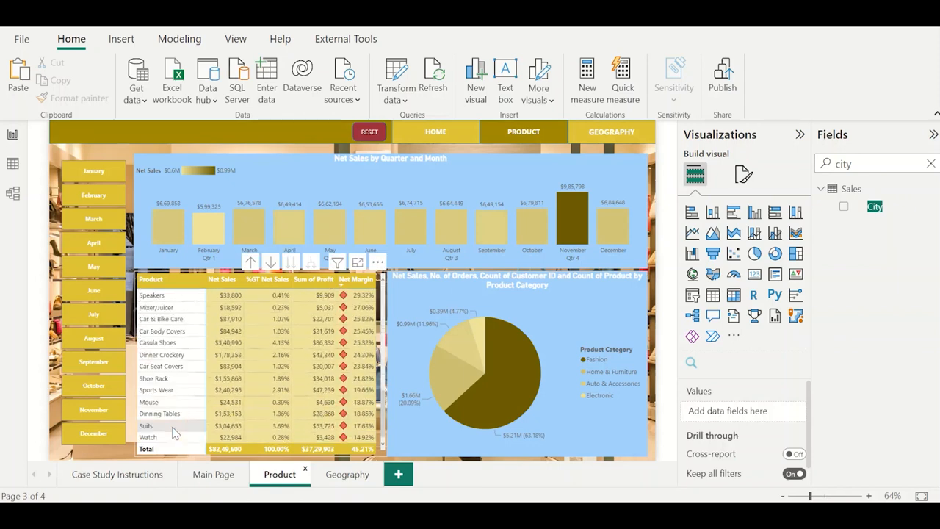
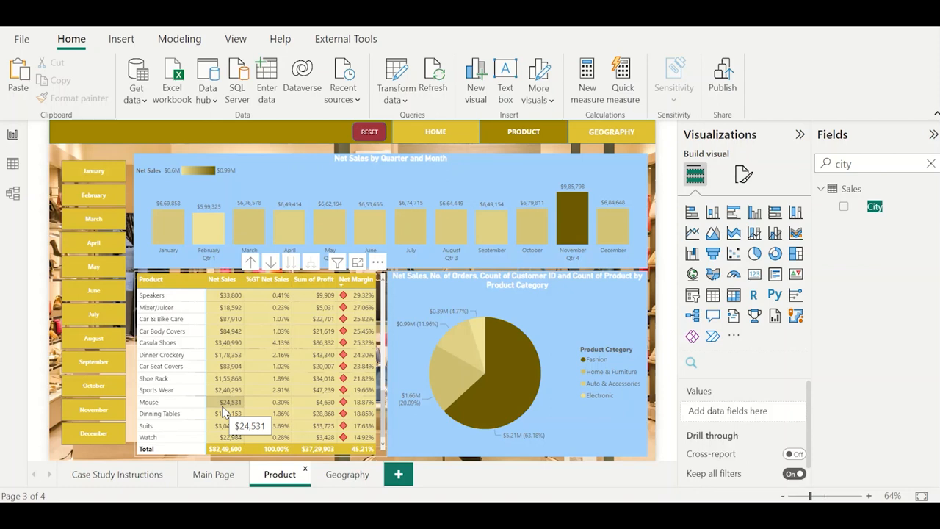
Convert the Product page's Net Sales by Quarter and Month chart into a line and clustered column chart.
click(128, 470)
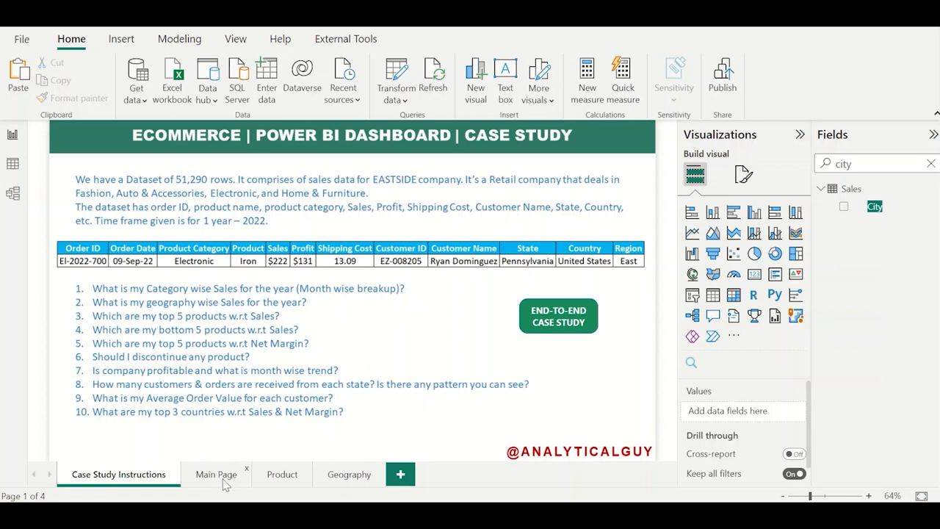
click(280, 475)
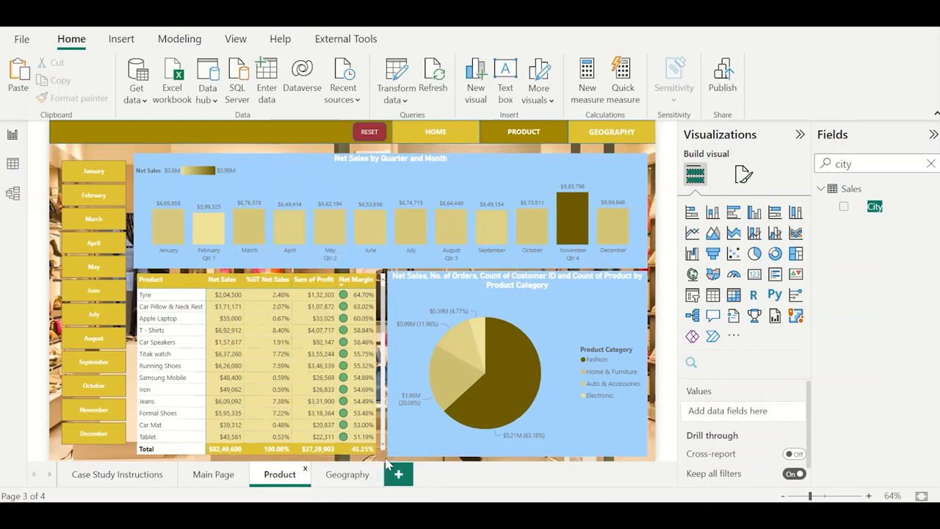
click(643, 168)
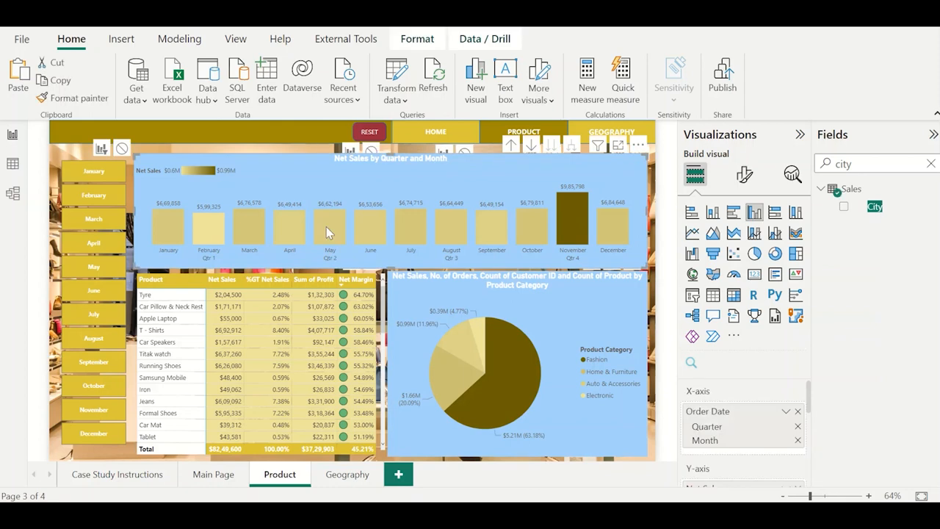
click(775, 234)
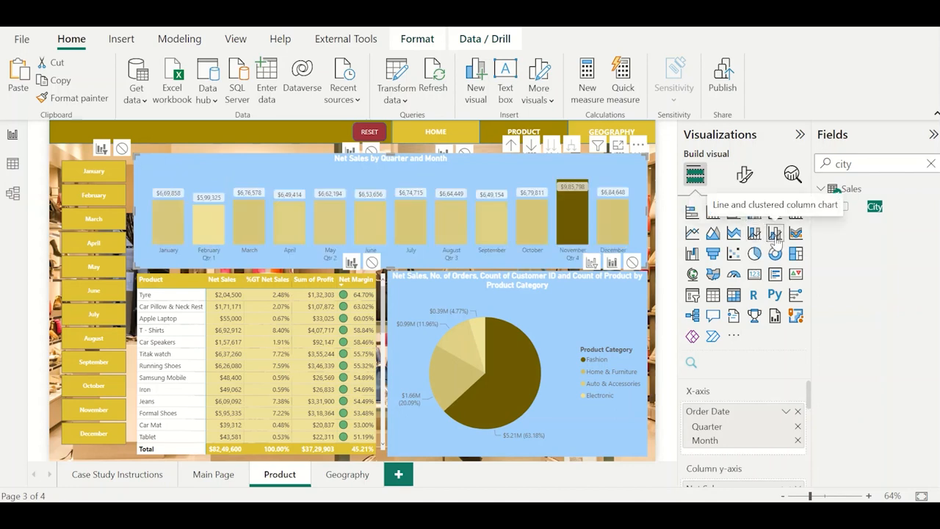
Find the Net Margin measure and add it as the line y-axis of the monthly net sales chart.
double_click(871, 167)
key(BackSpace)
text(marg)
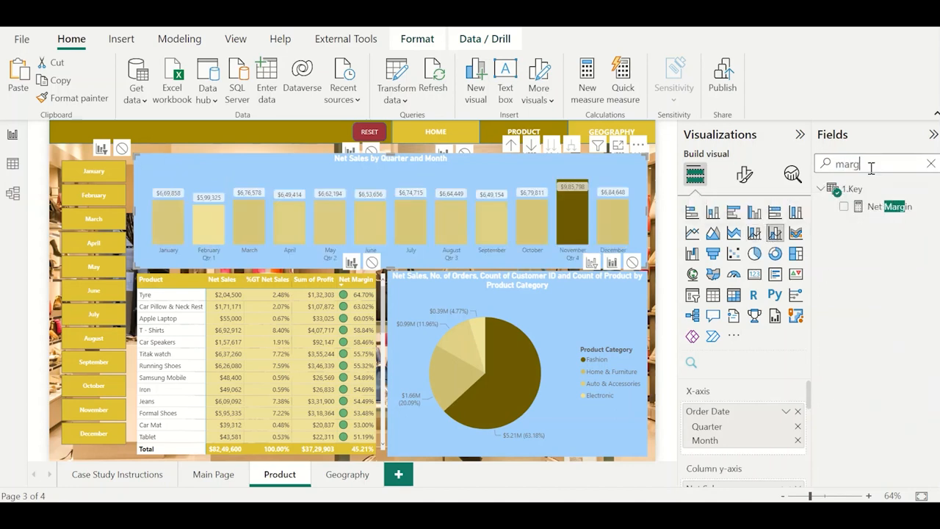
text(in)
scroll(755, 399, down, 3)
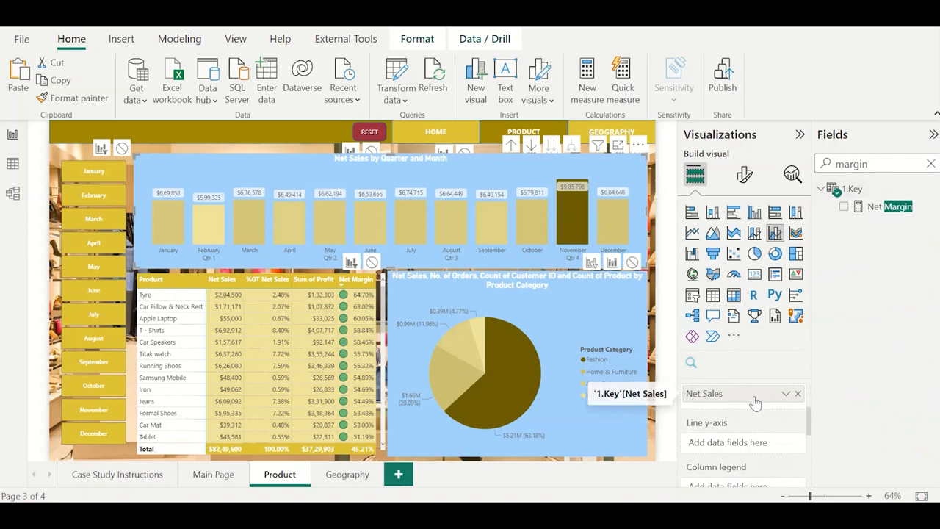
scroll(756, 402, down, 2)
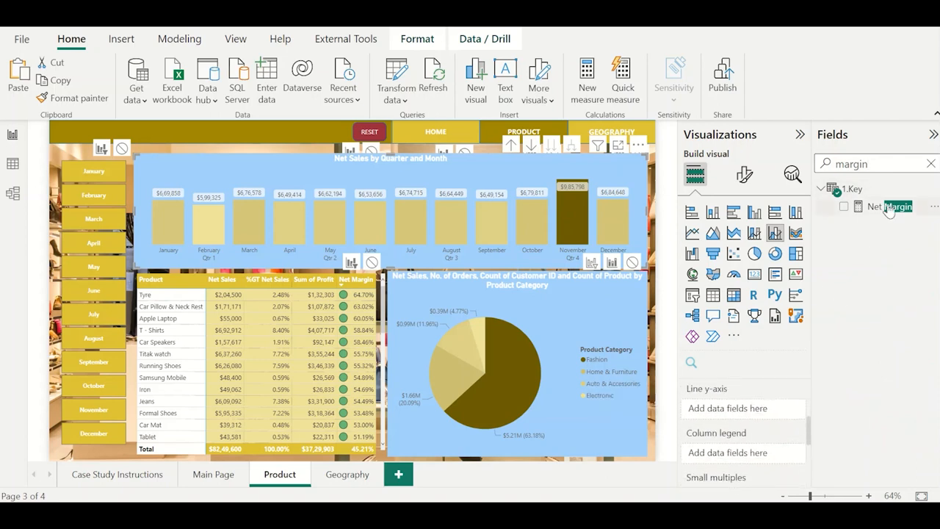
drag(889, 209, 736, 408)
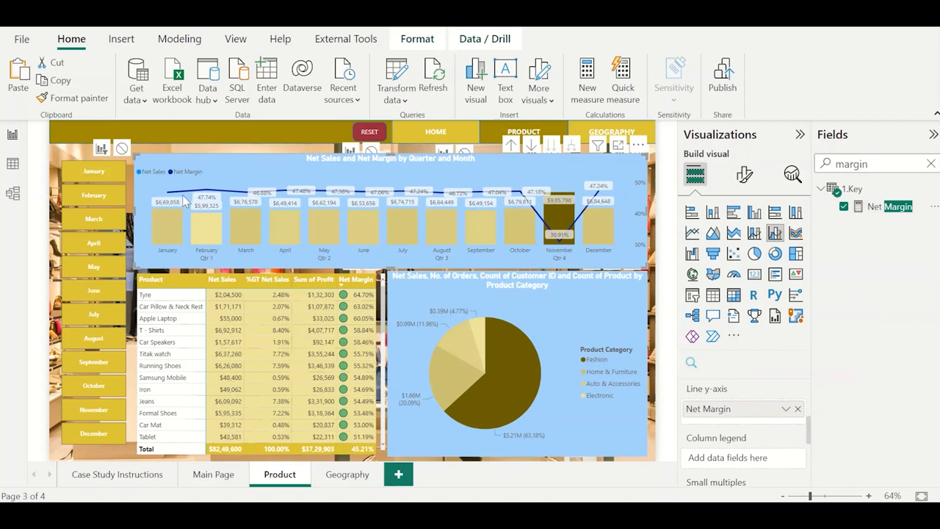
mouse_move(206, 195)
mouse_move(561, 247)
Review the case study questions and narrow the Geography page's Net Sales by Quarter and Month chart to uncover the map behind it.
click(155, 476)
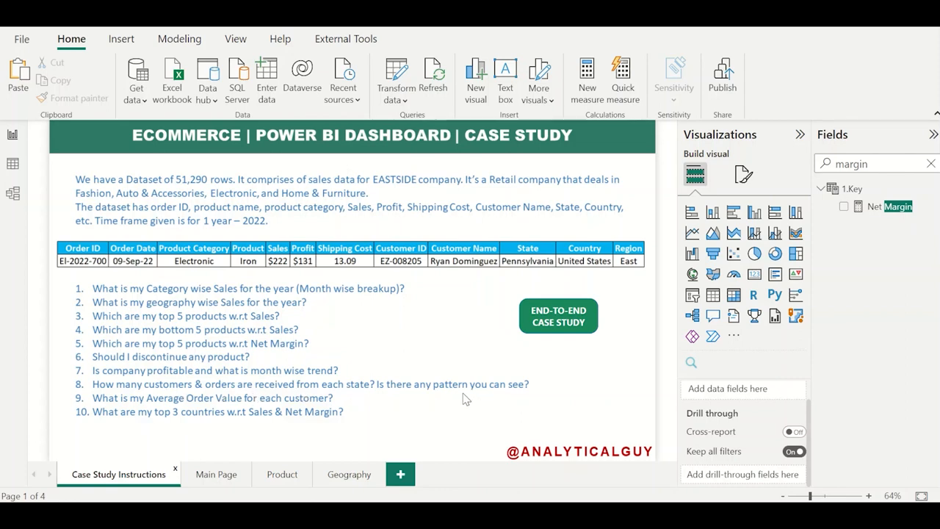
click(348, 479)
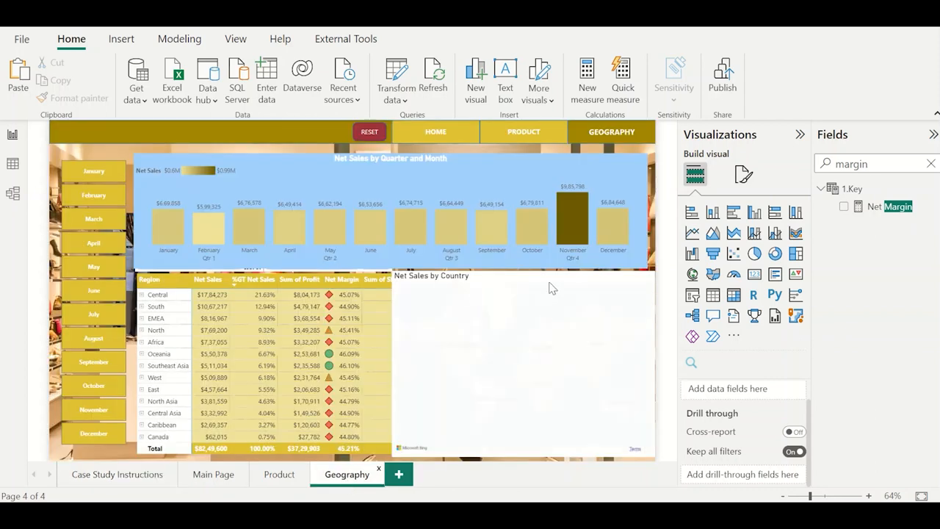
click(646, 211)
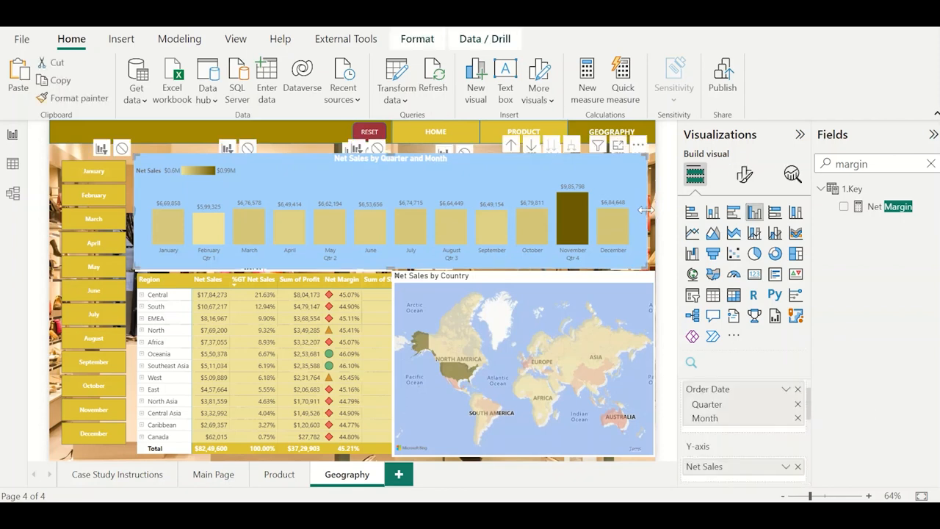
drag(421, 219, 314, 225)
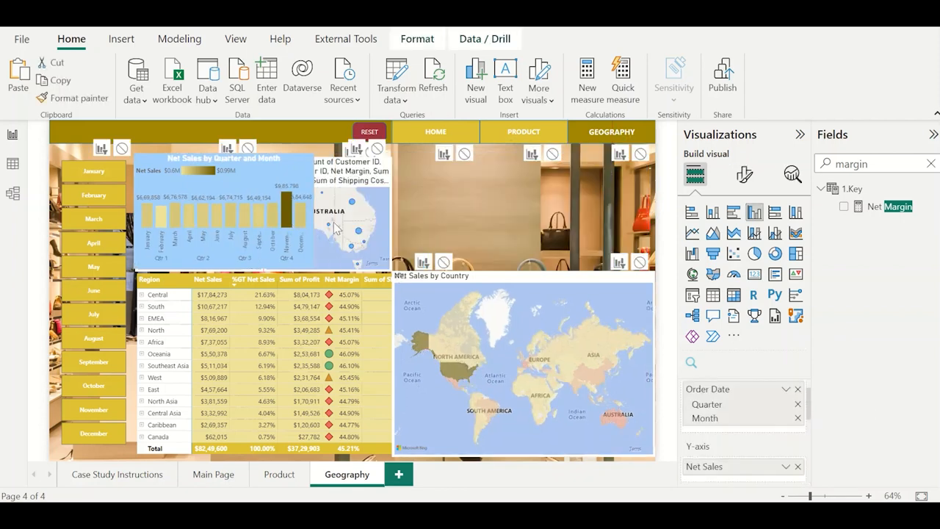
View the Australia state map in focus mode, examine the Queensland bubble, and return to the report.
click(376, 170)
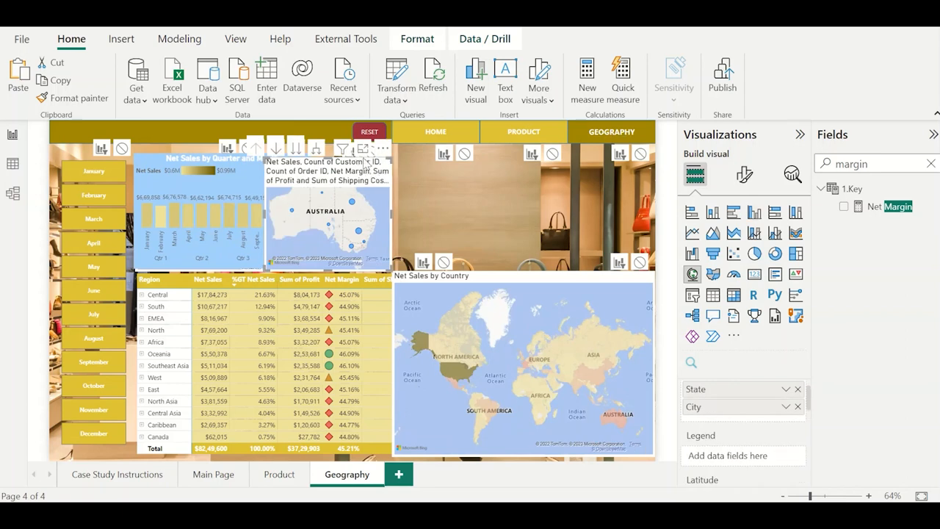
click(362, 149)
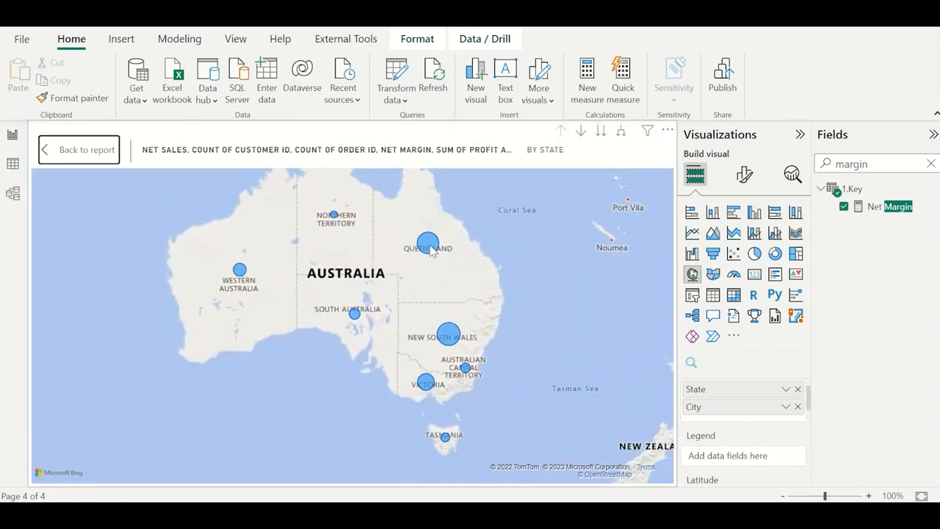
mouse_move(432, 249)
click(83, 156)
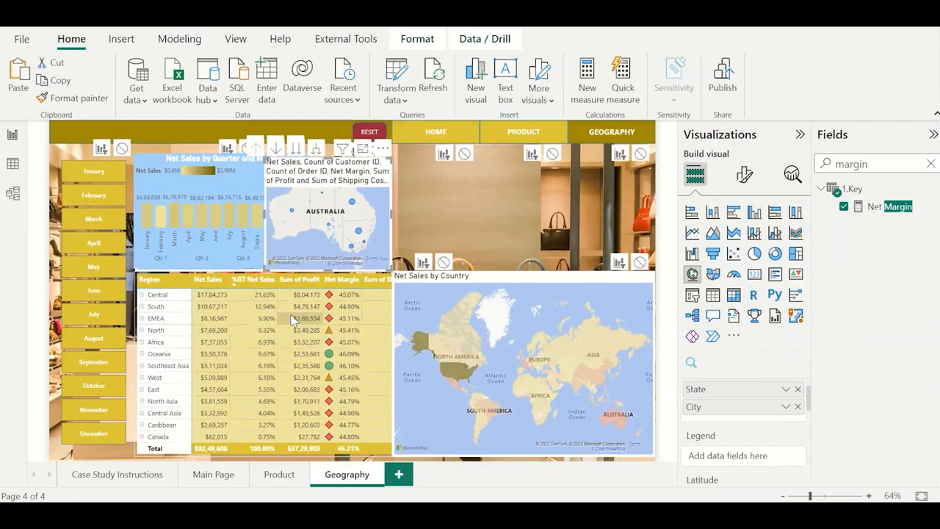
On the Case Study Instructions page, clear the field search and inspect the Avg. Customers pm measure's formula in the 1.Key table.
click(129, 475)
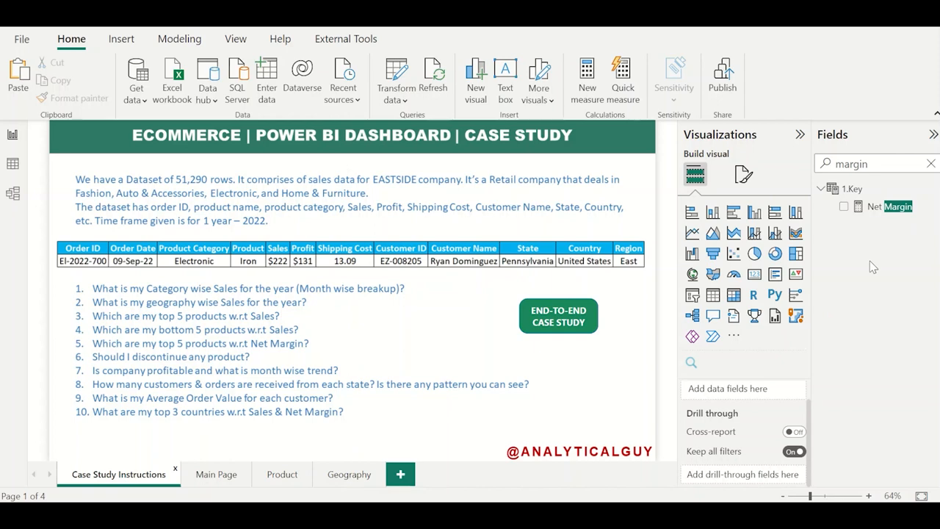
click(872, 163)
double_click(873, 163)
key(BackSpace)
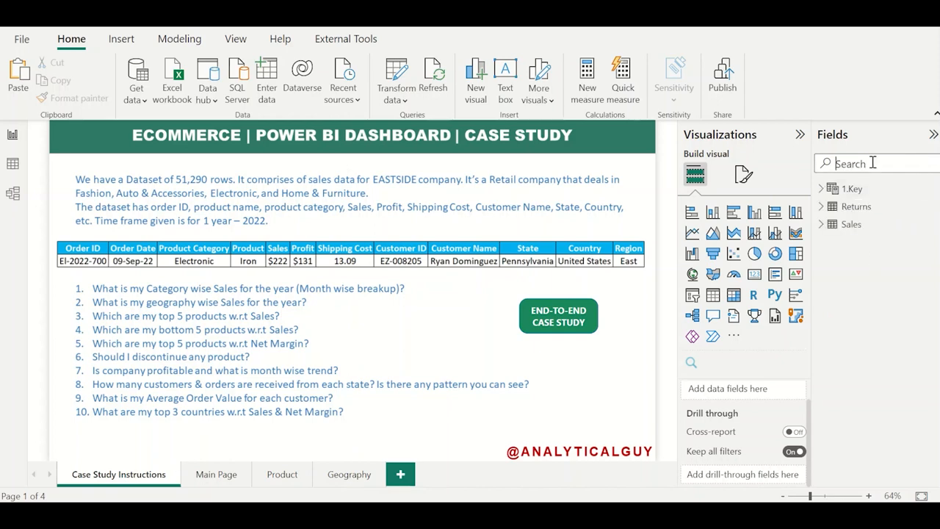
click(823, 188)
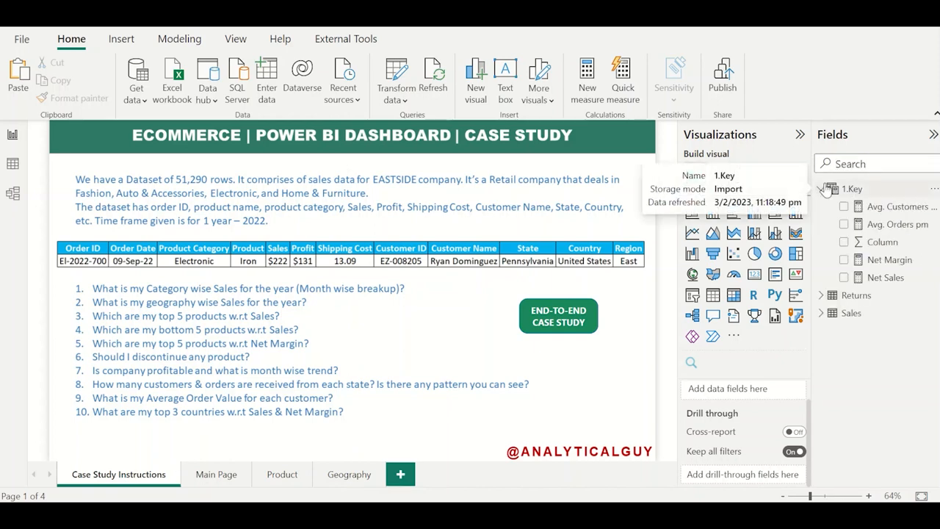
click(872, 208)
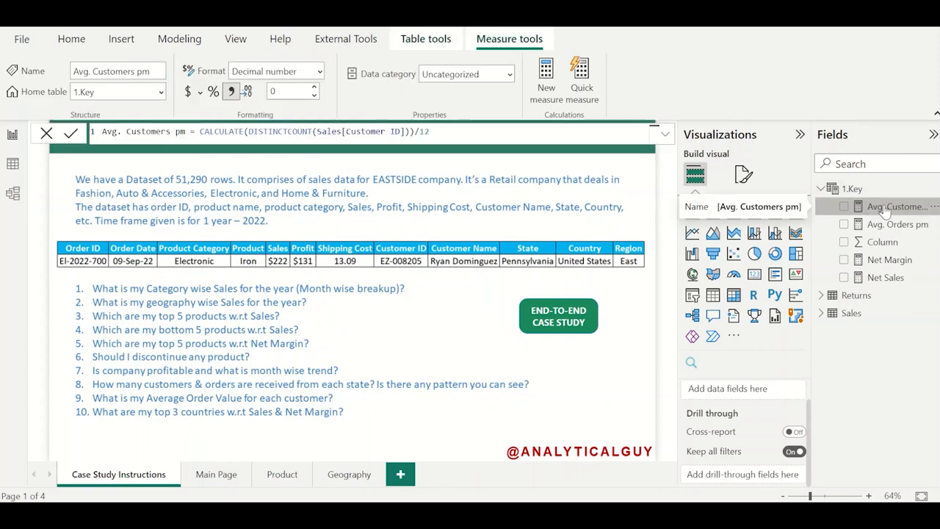
click(932, 188)
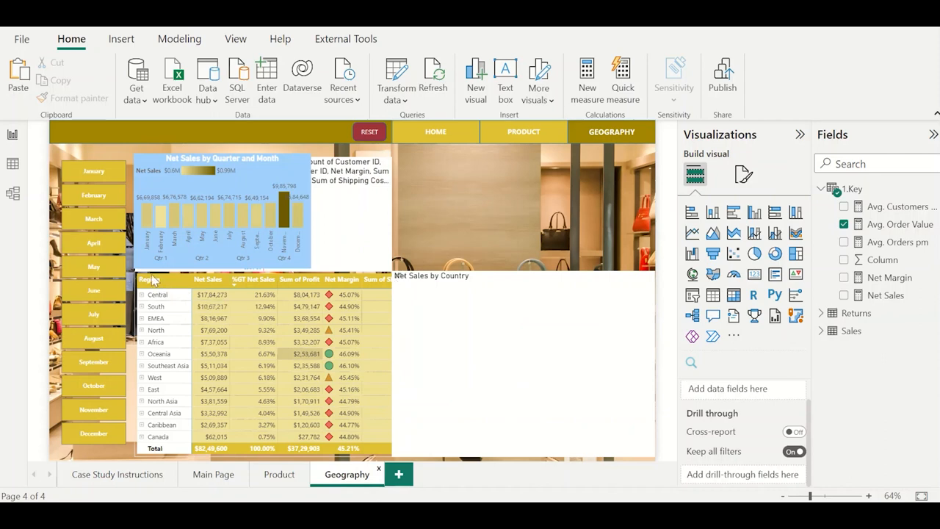
Drill the Geography page's matrix up and remove Region from its rows so Country becomes the highest level.
click(259, 272)
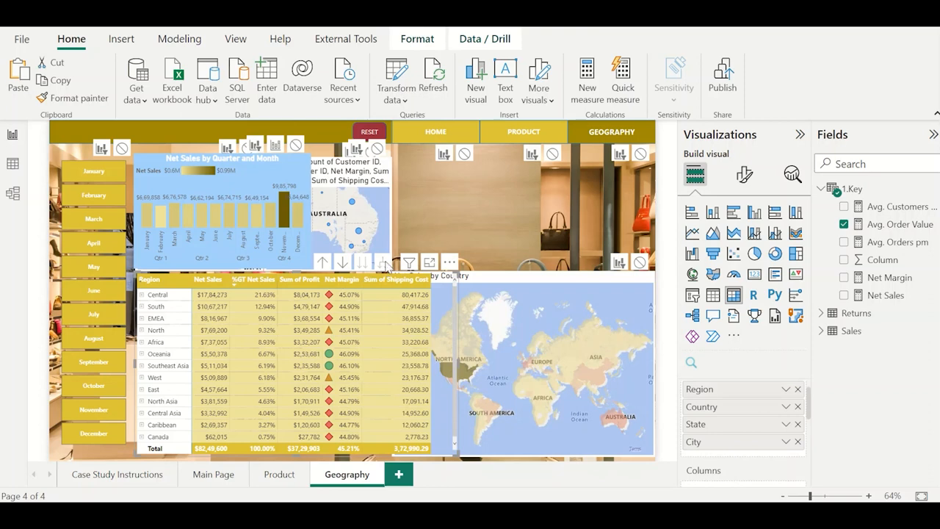
click(318, 264)
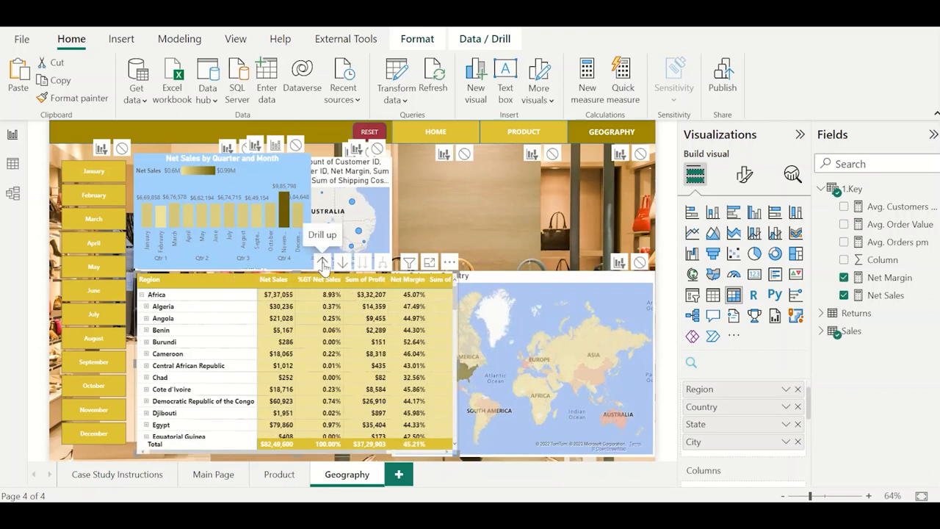
click(798, 388)
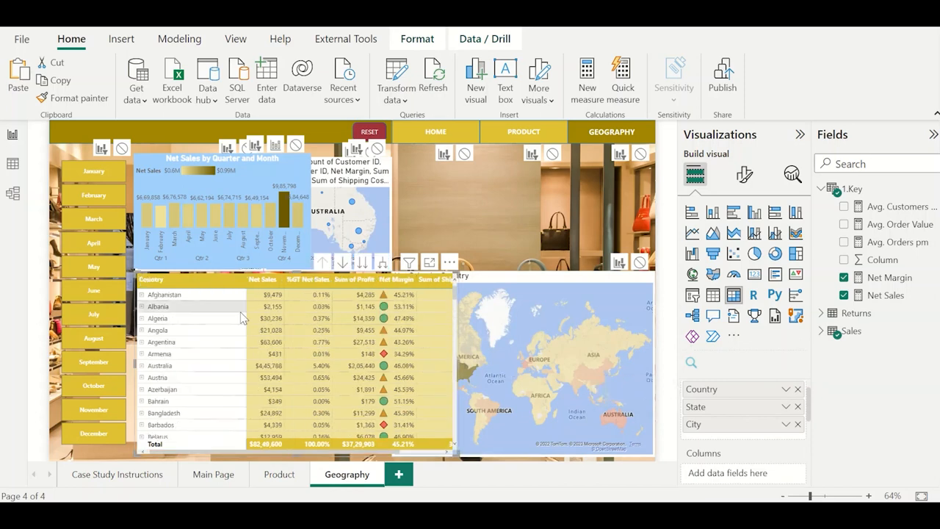
Sort the country matrix by Net Sales and by Net Margin in descending order, and review the ranked countries.
click(264, 280)
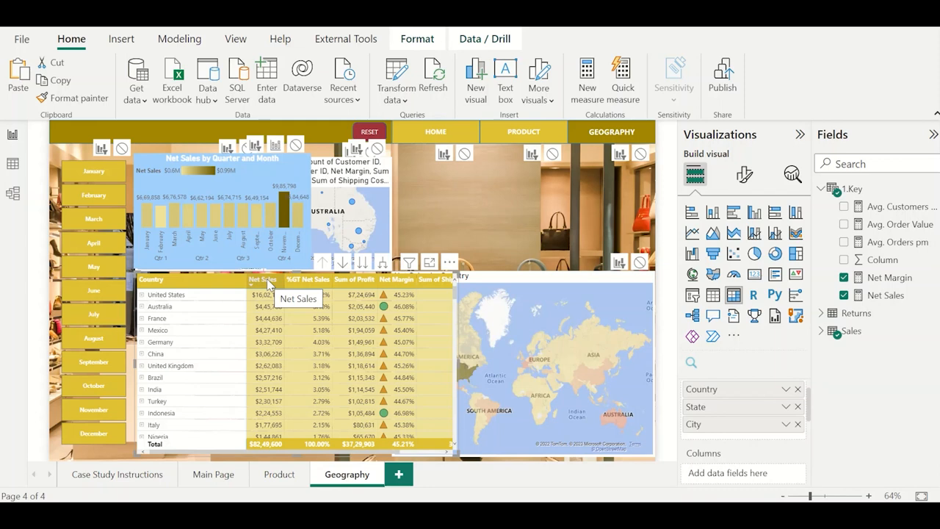
click(399, 282)
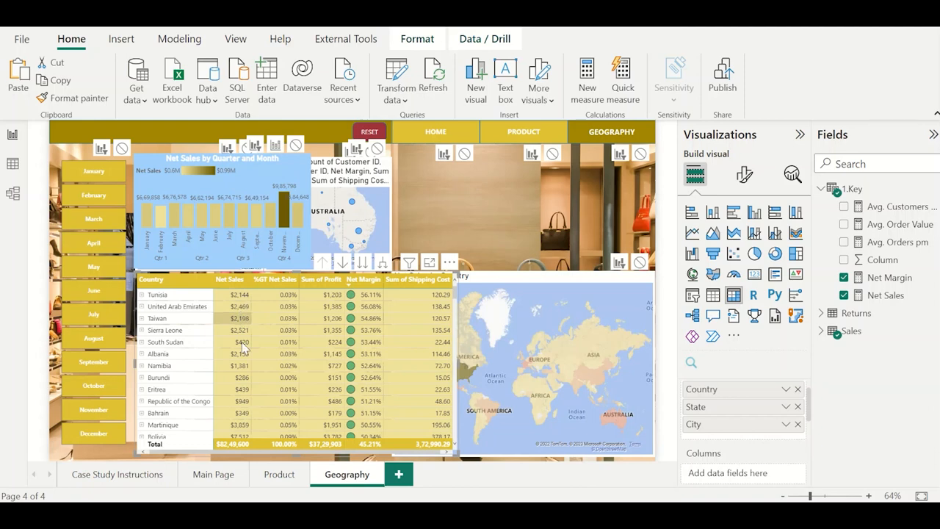
scroll(243, 349, down, 3)
scroll(242, 346, down, 8)
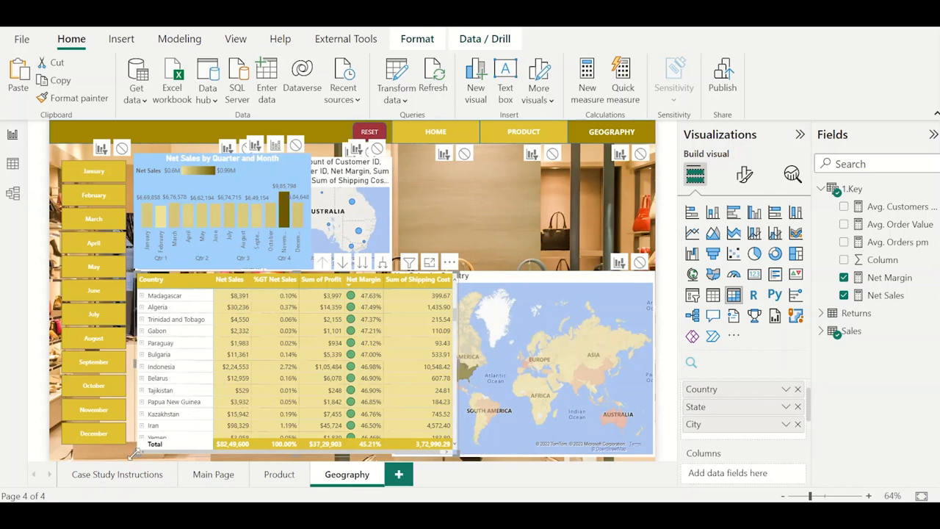
Revisit the case study questions, open the Sales table in the data view and inspect its Shipping Date column.
click(120, 476)
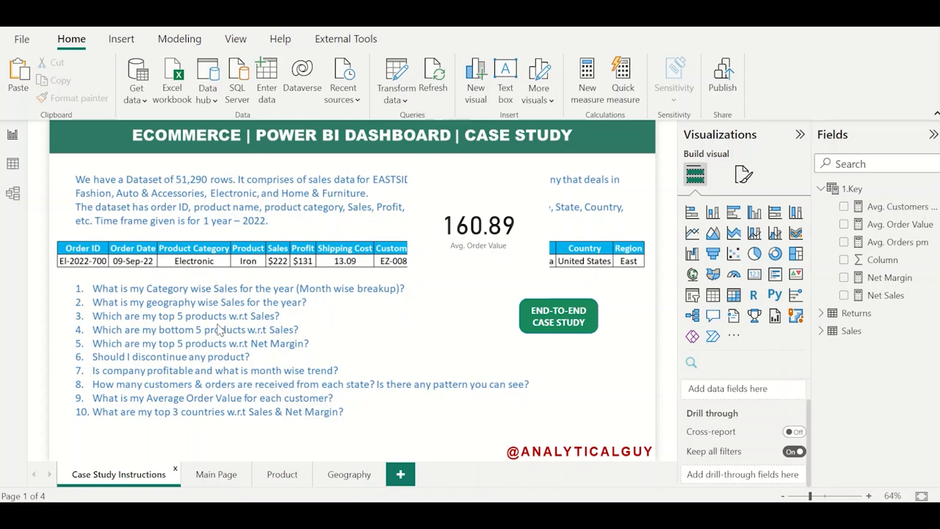
click(13, 163)
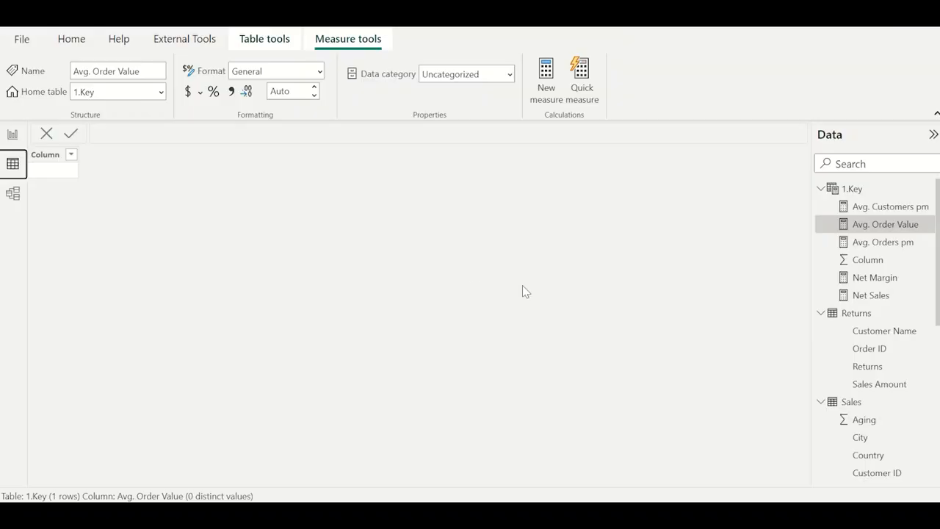
click(853, 405)
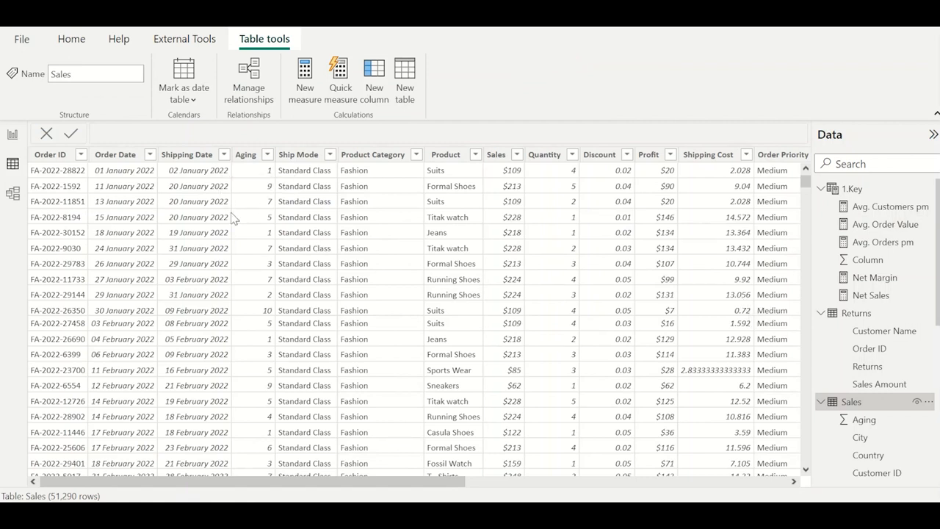
click(195, 158)
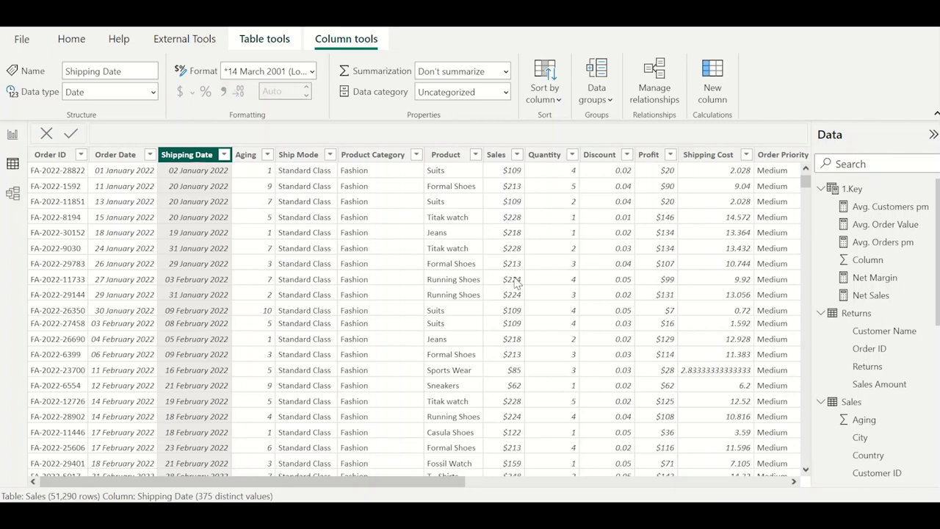
Check which values the Sales table's Segment column offers for filtering, without applying a filter.
scroll(516, 283, right, 10)
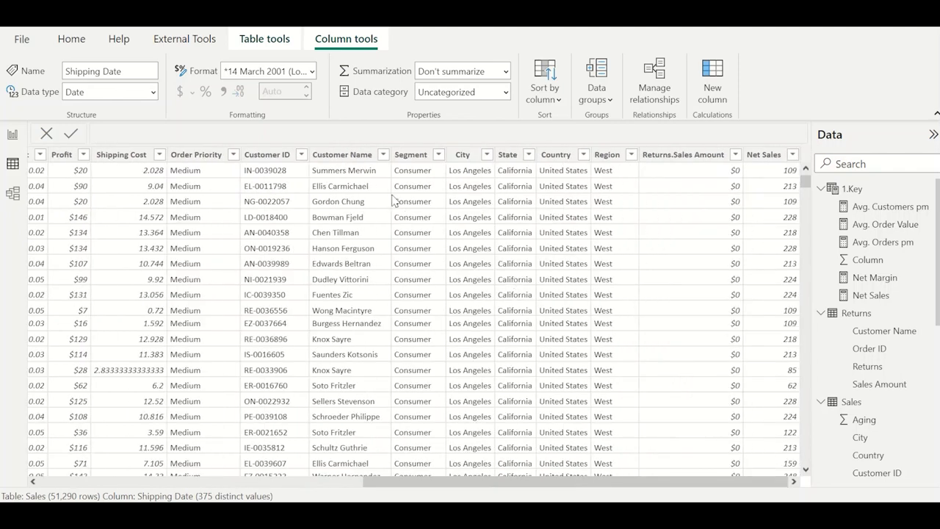
click(412, 155)
click(438, 155)
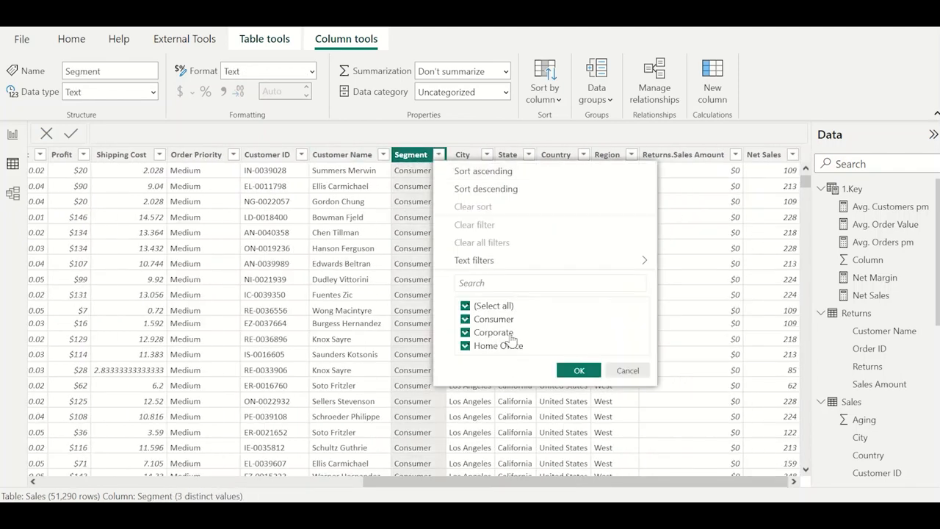
click(420, 281)
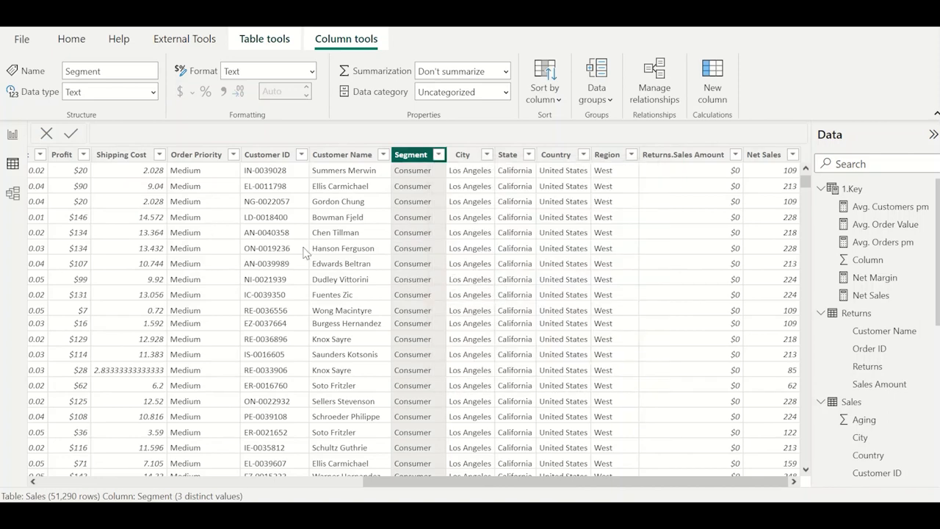
Go back from the Sales data to the report view and open the Main Page.
scroll(306, 253, left, 5)
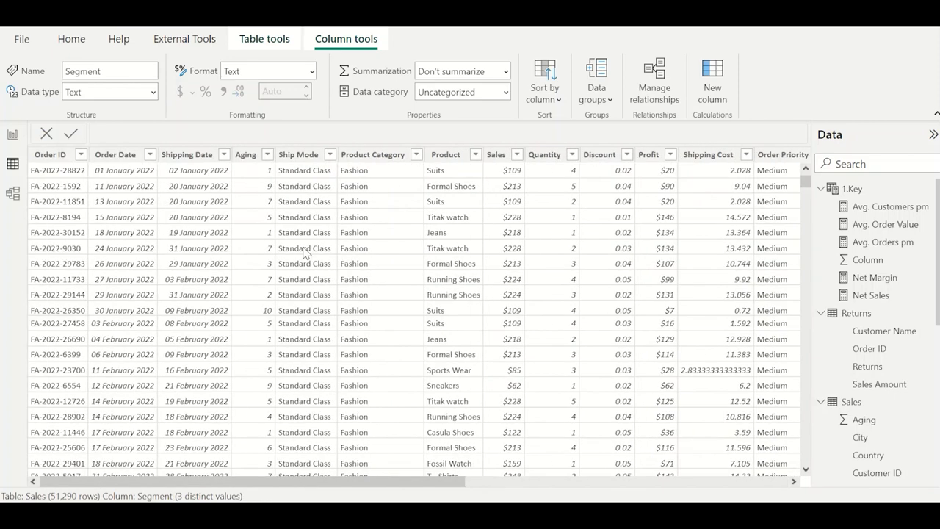
click(12, 135)
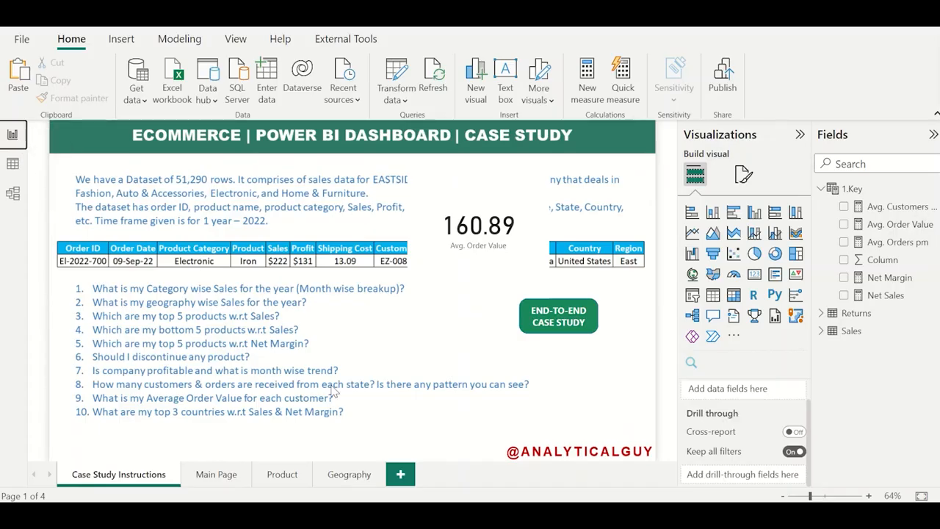
click(216, 474)
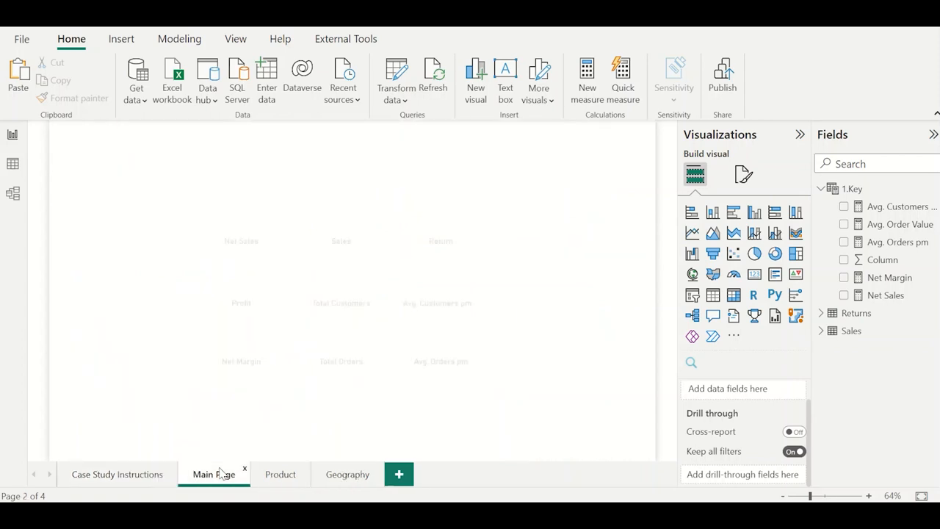